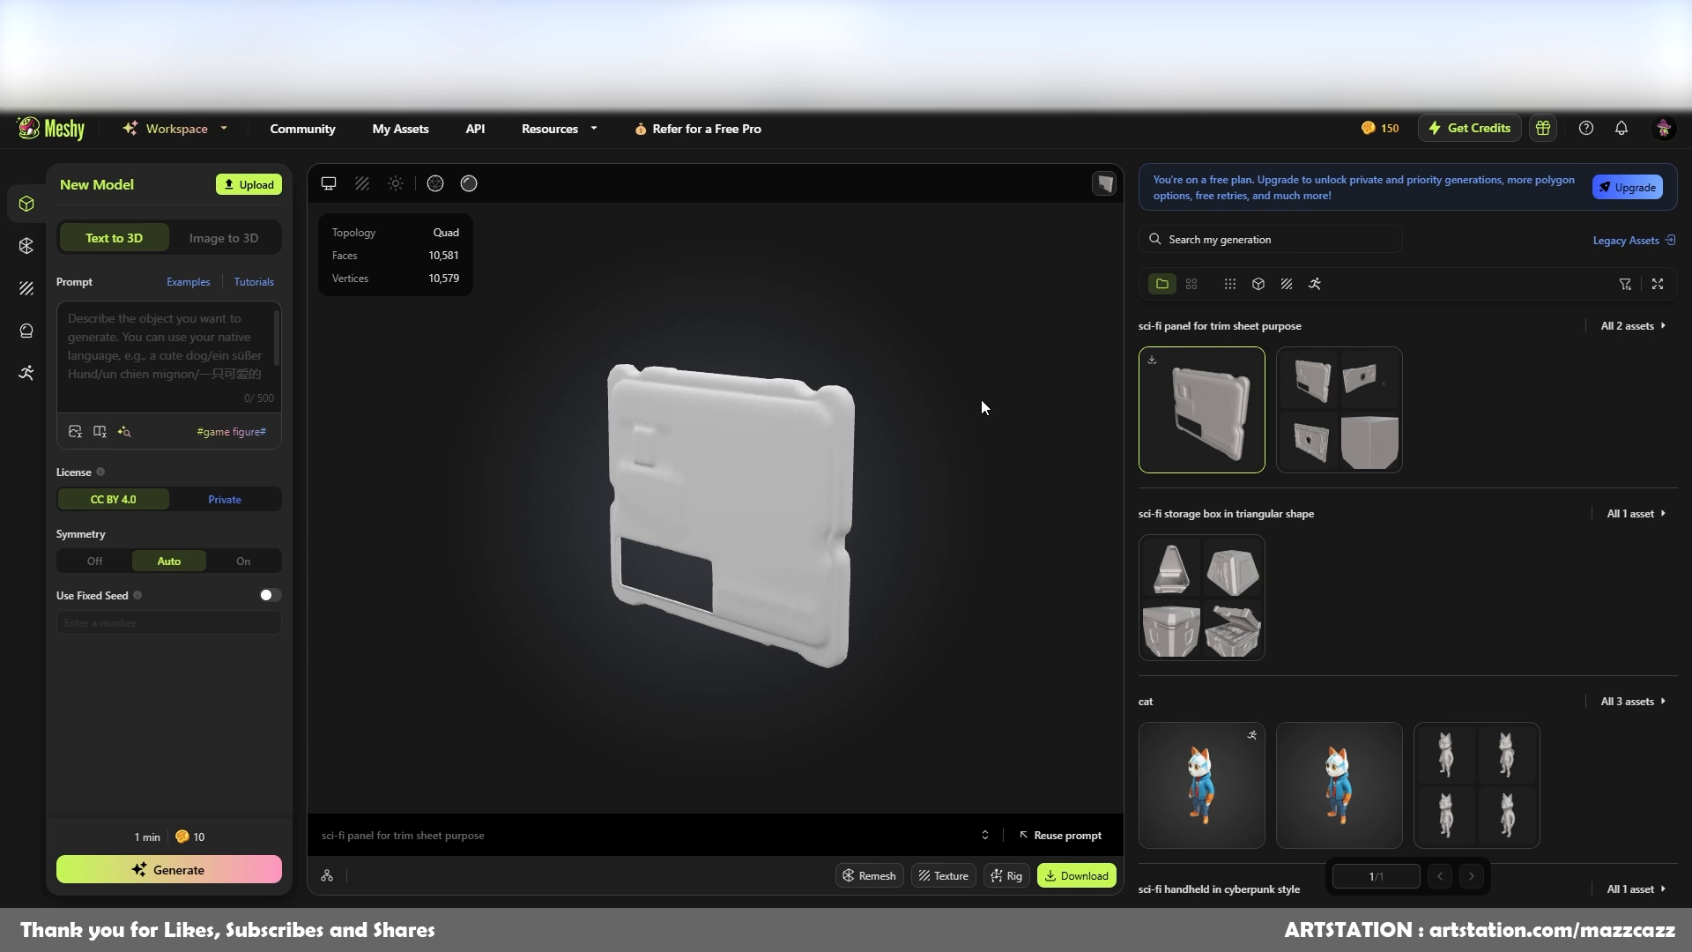
Examine the generated sci-fi panel model from several angles, its alternative drafts and its wireframe topology
{"action": "left_click_drag", "start_coordinate": [764, 490], "coordinate": [713, 512]}
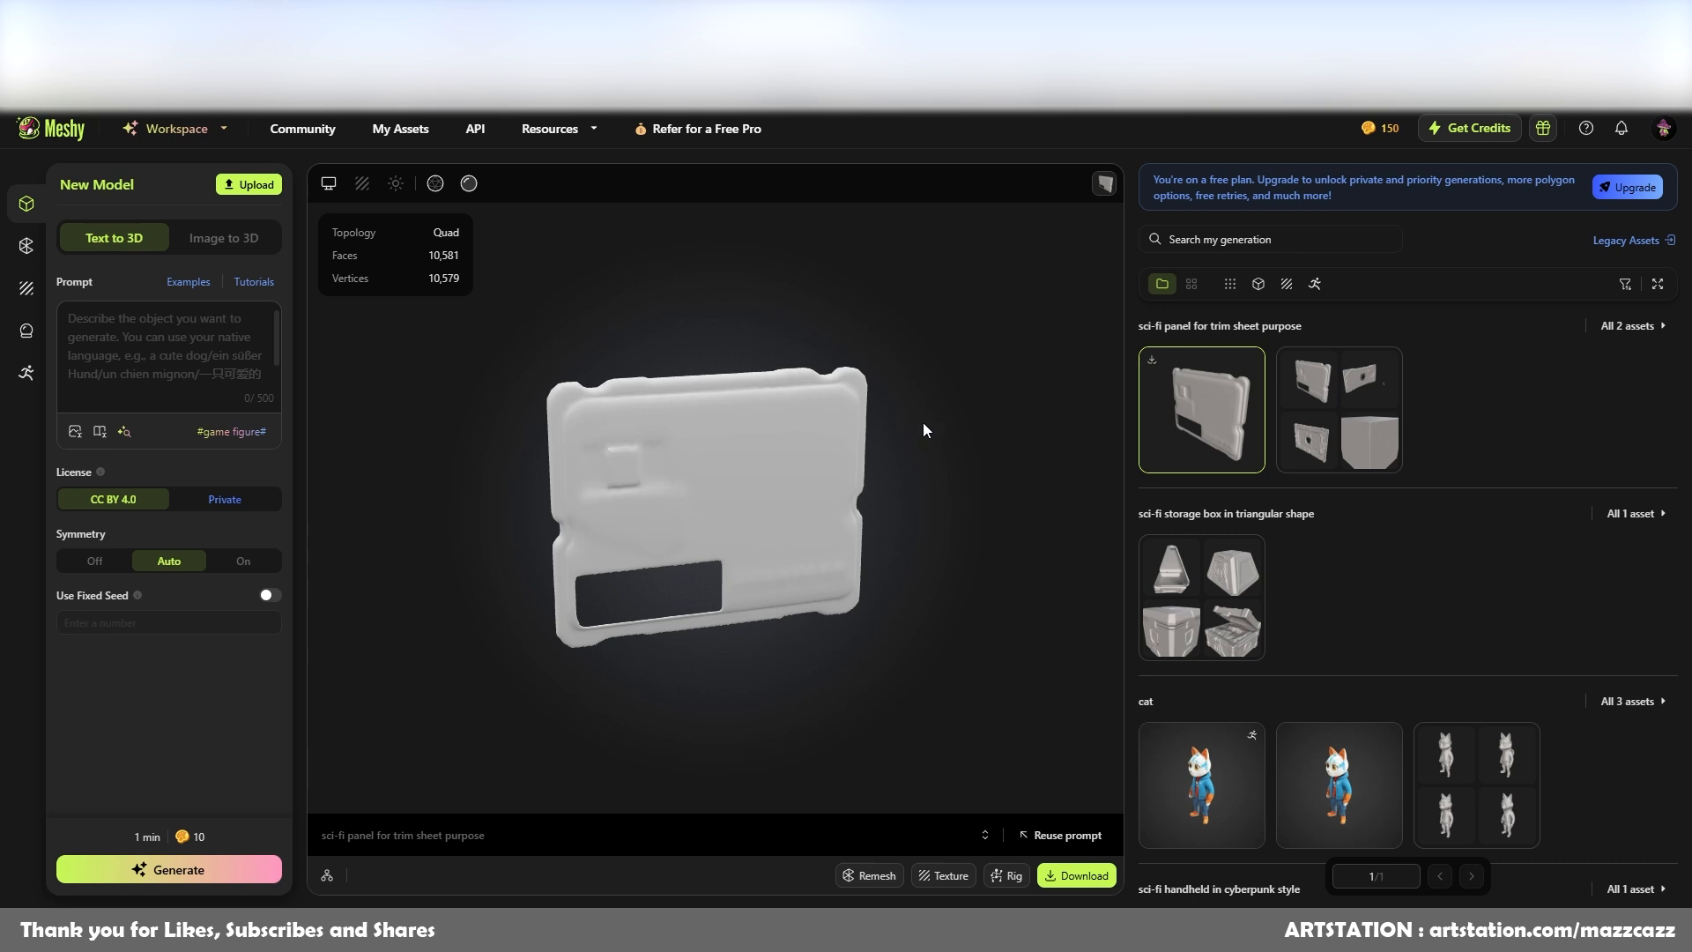
{"action": "left_click", "coordinate": [1313, 393]}
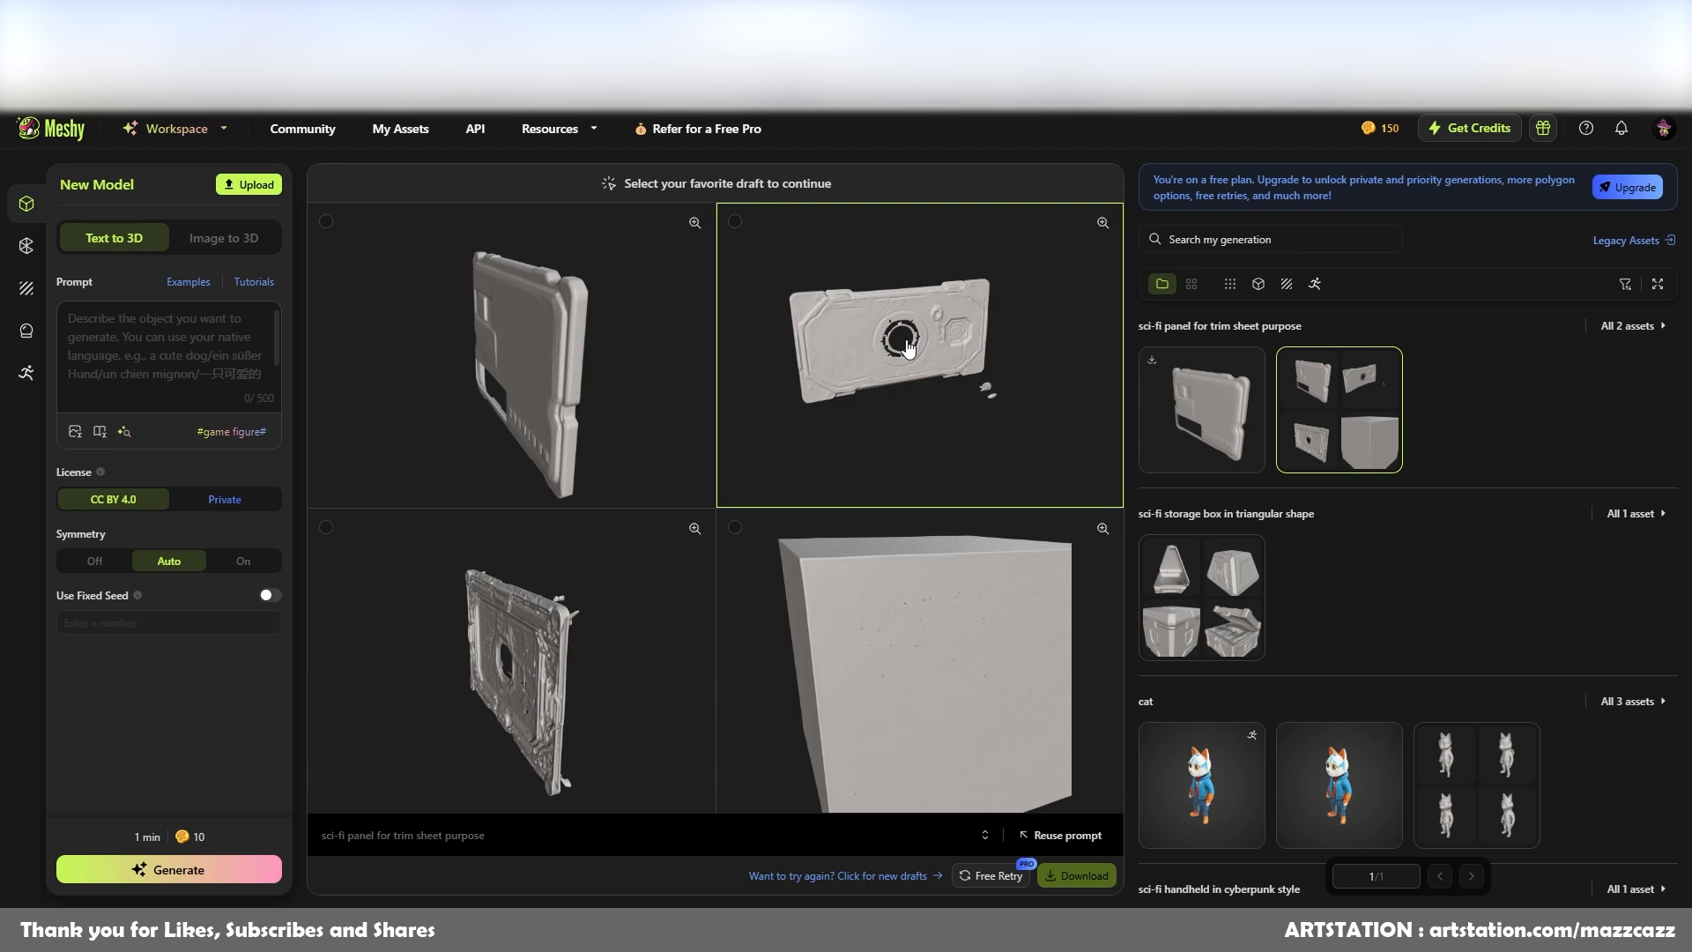
{"action": "left_click", "coordinate": [1189, 400]}
{"action": "left_click_drag", "start_coordinate": [744, 516], "coordinate": [886, 506]}
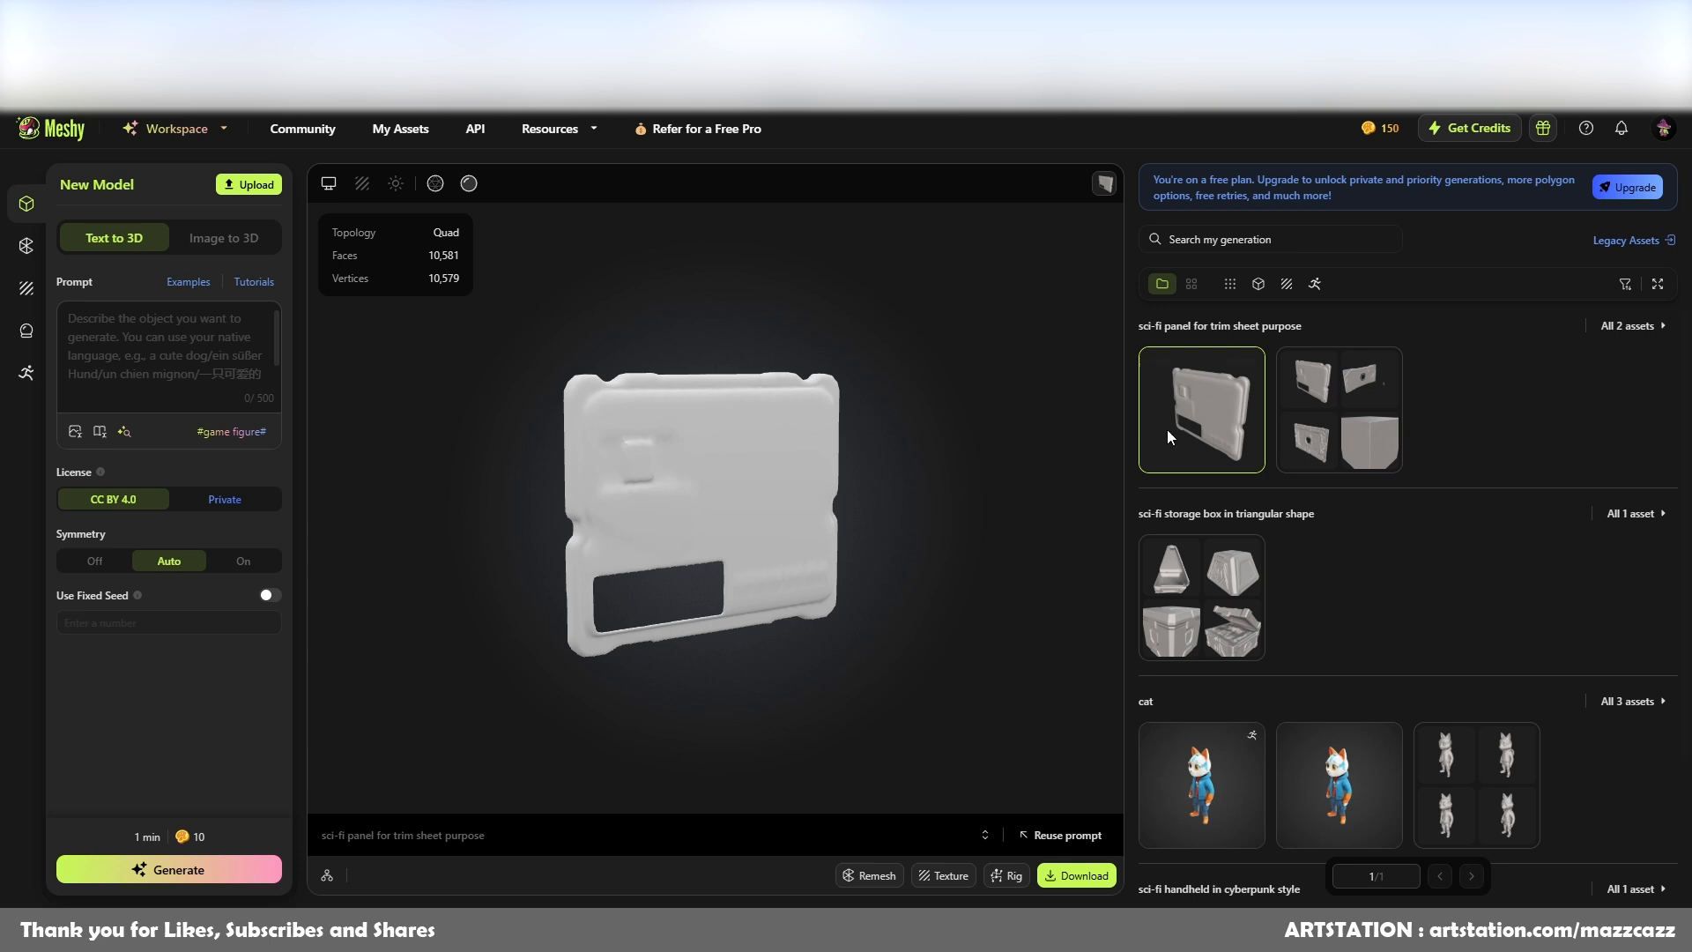
{"action": "left_click", "coordinate": [435, 184]}
{"action": "scroll", "coordinate": [749, 490], "scroll_direction": "up", "scroll_amount": 2}
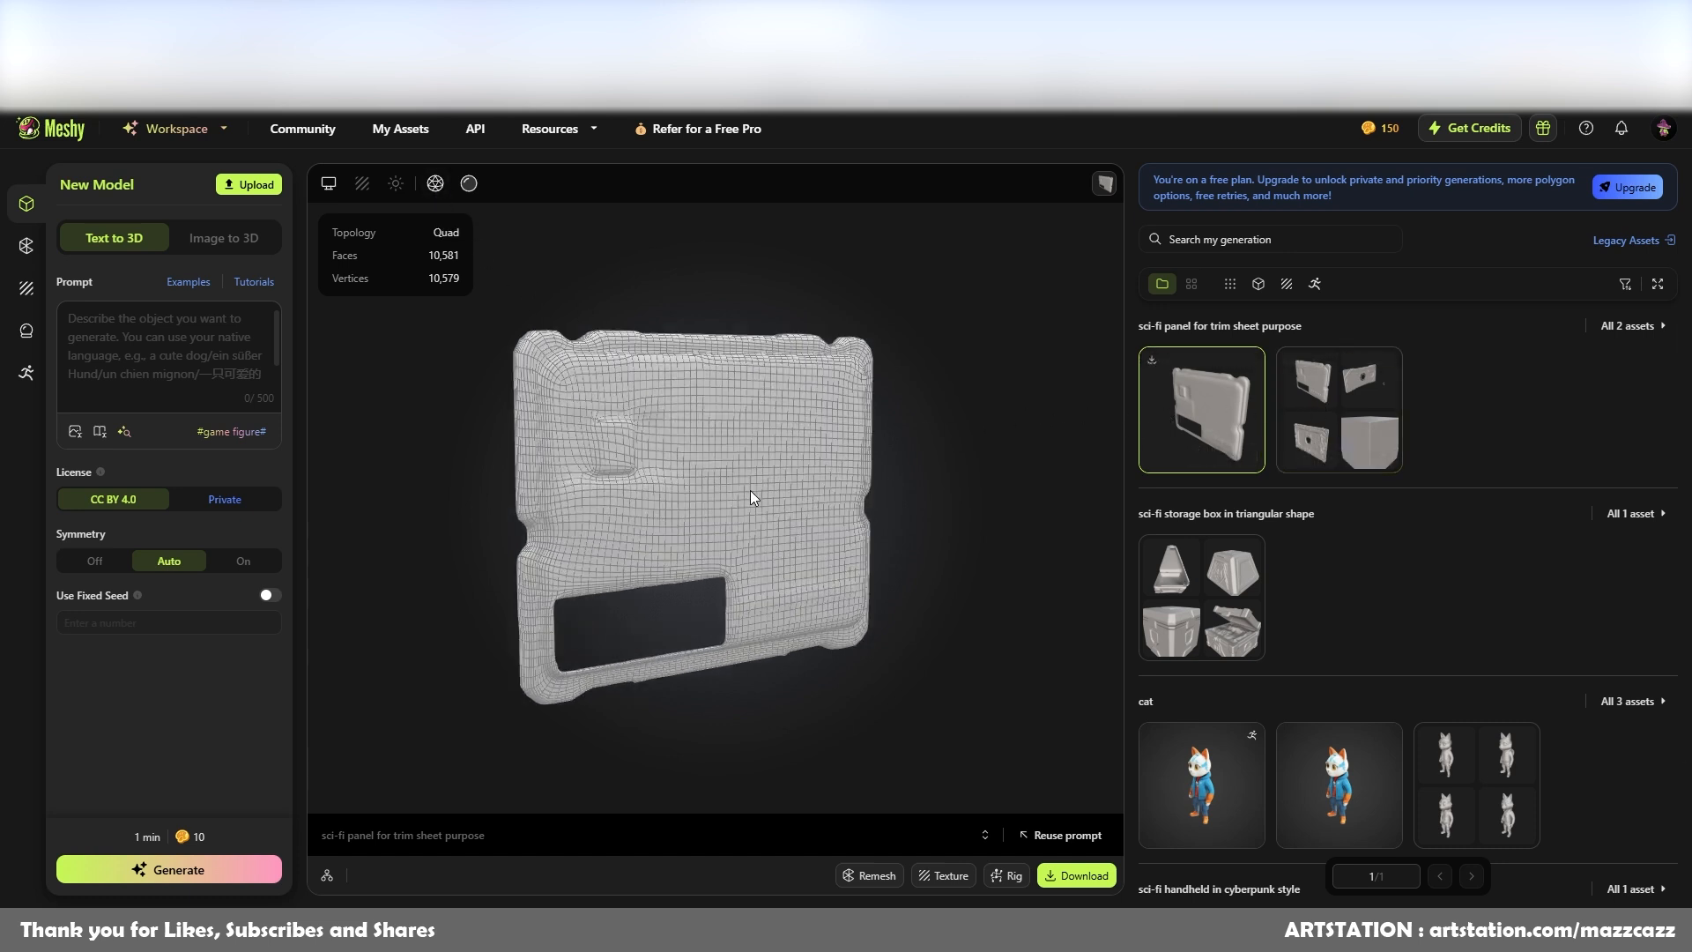
{"action": "scroll", "coordinate": [750, 495], "scroll_direction": "up", "scroll_amount": 2}
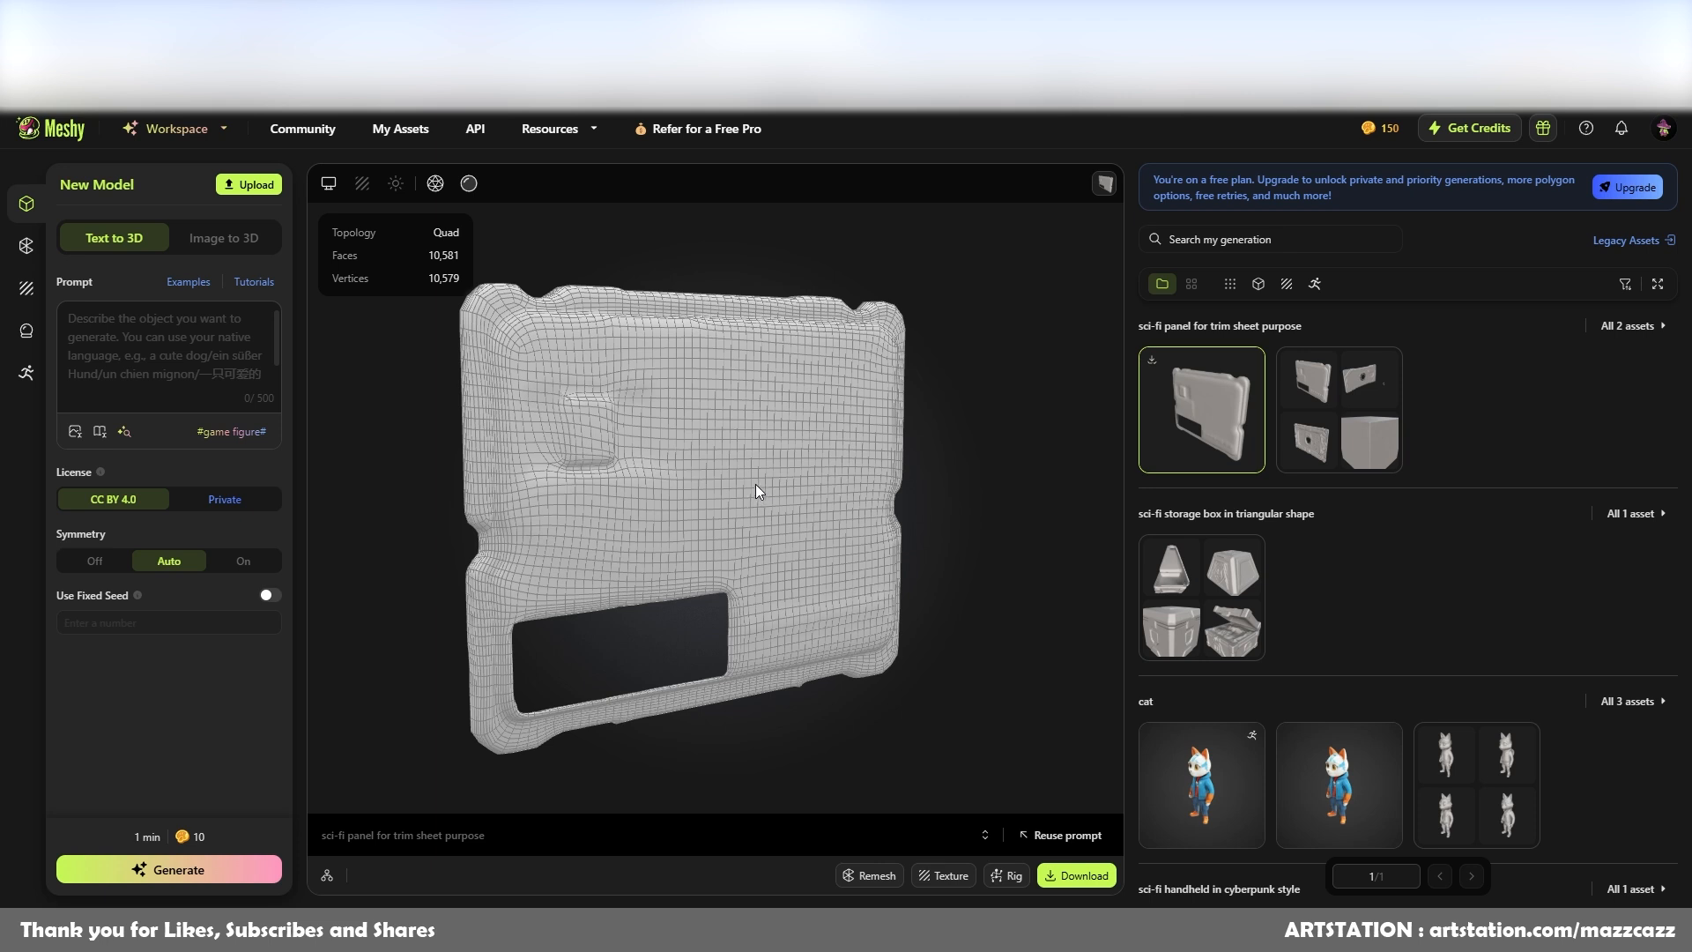
{"action": "scroll", "coordinate": [754, 484], "scroll_direction": "down", "scroll_amount": 2}
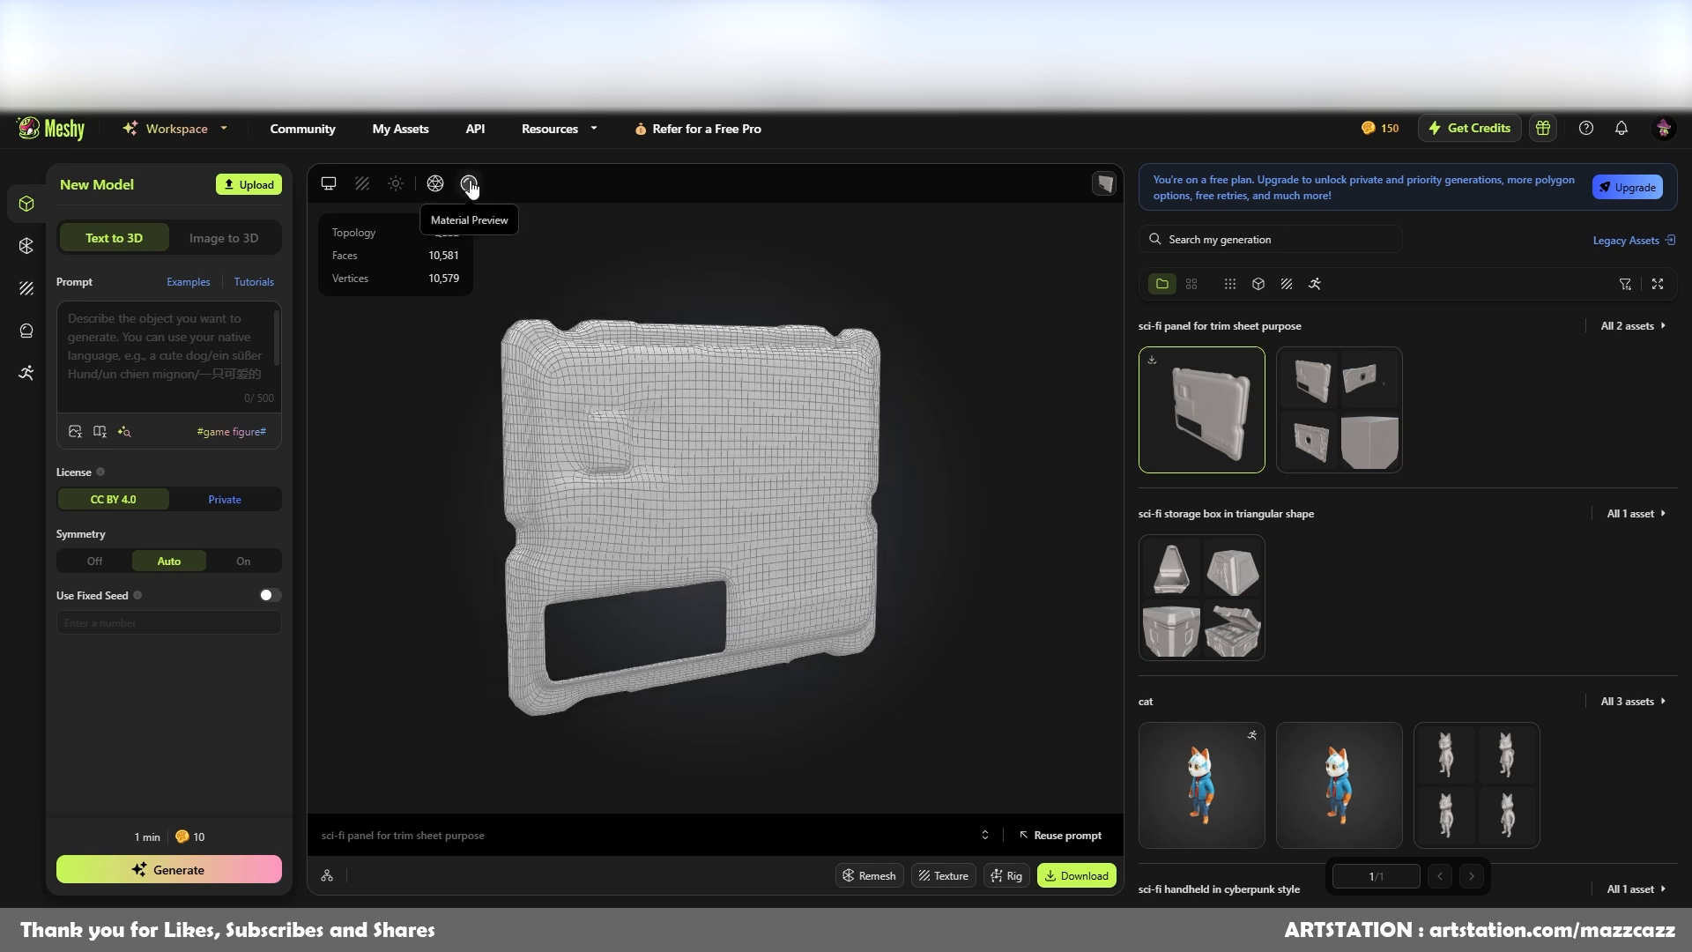
{"action": "left_click", "coordinate": [436, 183]}
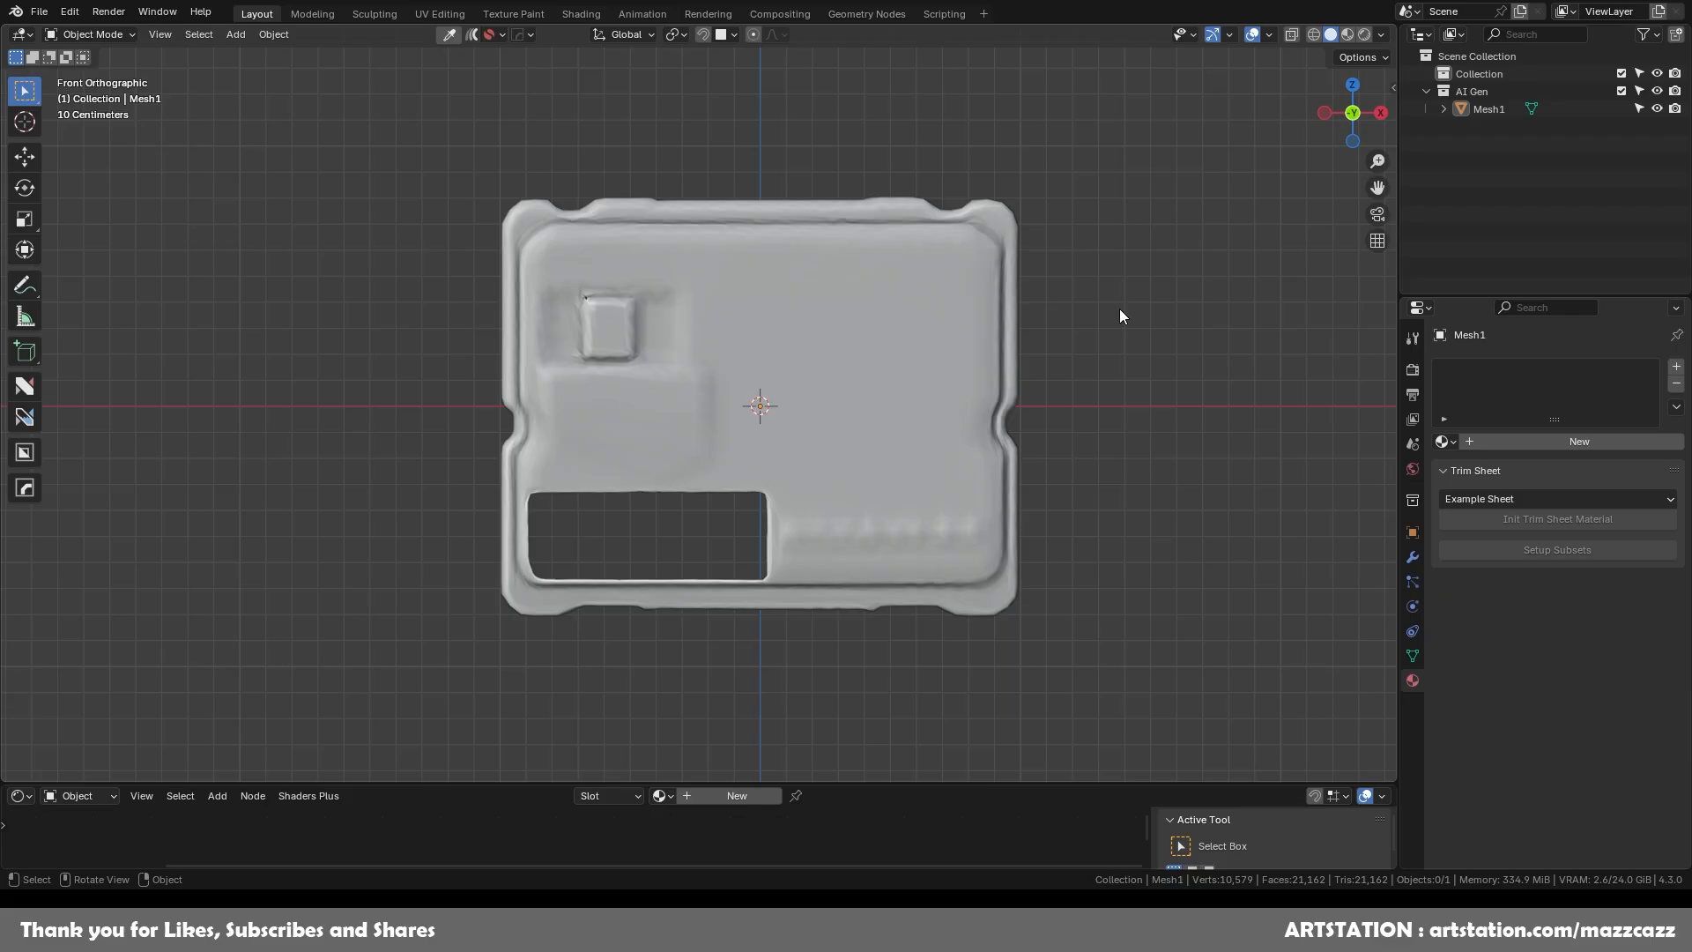
Switch to Blender and convert all faces of the imported Mesh1 panel from tris to quads
{"action": "middle_click_drag", "start_coordinate": [994, 369], "coordinate": [1030, 409]}
{"action": "middle_click_drag", "start_coordinate": [930, 356], "coordinate": [848, 321]}
{"action": "left_click", "coordinate": [844, 317]}
{"action": "key", "text": "ctrl+Tab"}
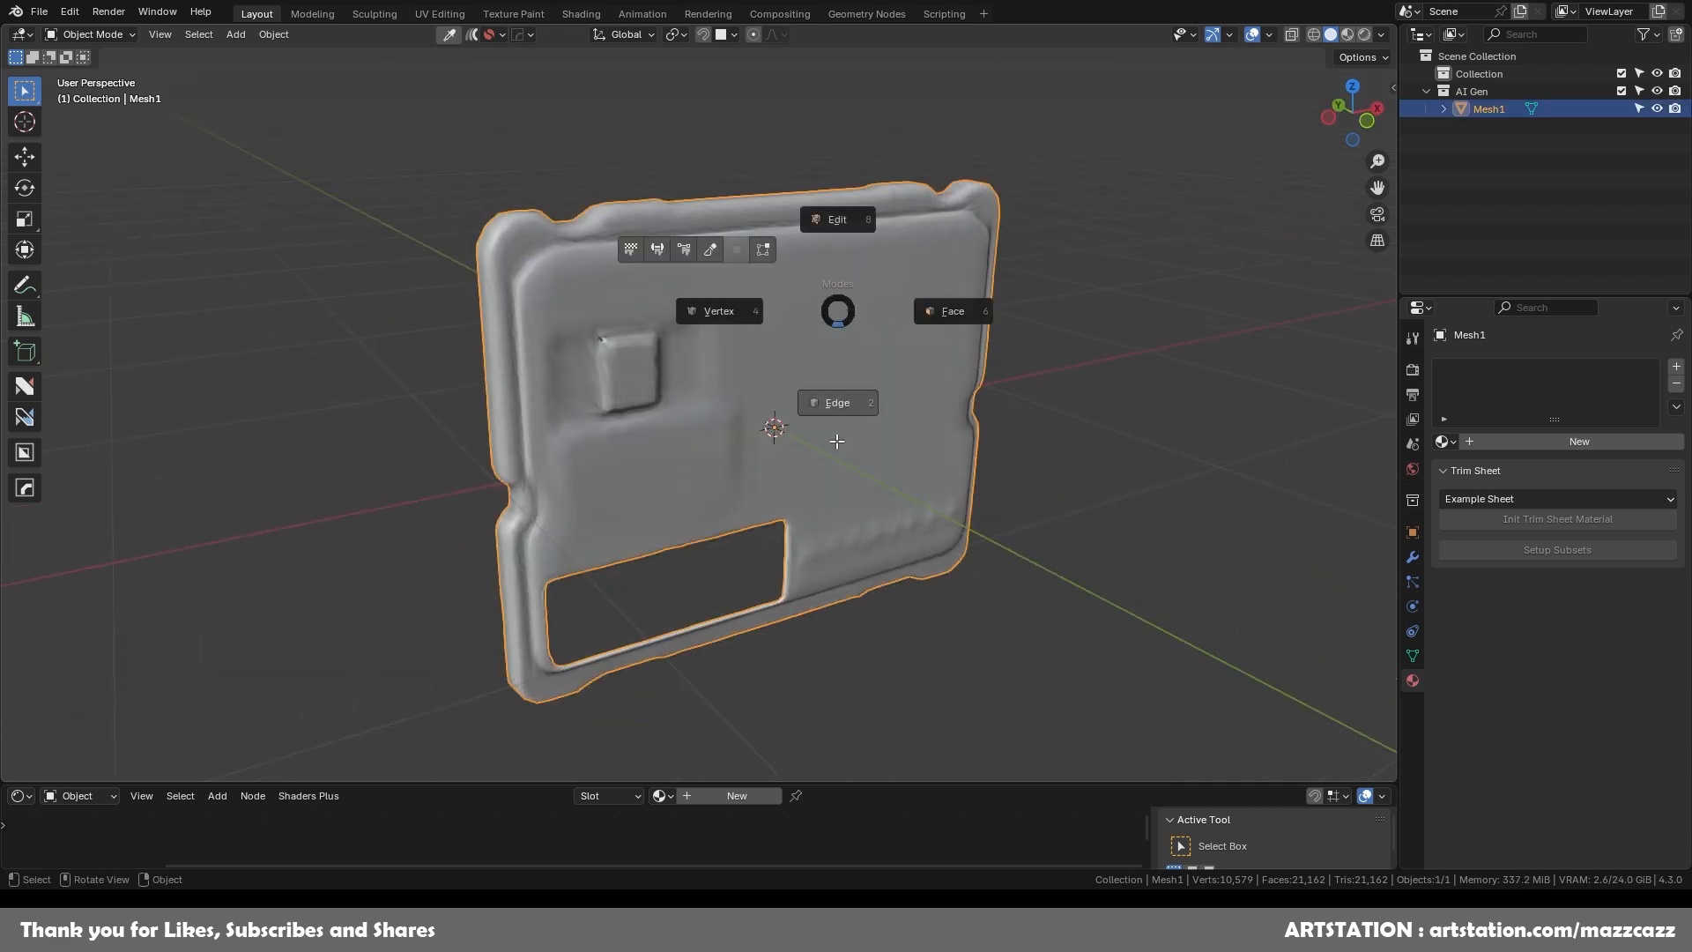
{"action": "left_click", "coordinate": [837, 440]}
{"action": "middle_click_drag", "start_coordinate": [875, 426], "coordinate": [820, 415]}
{"action": "key", "text": "3"}
{"action": "key", "text": "a"}
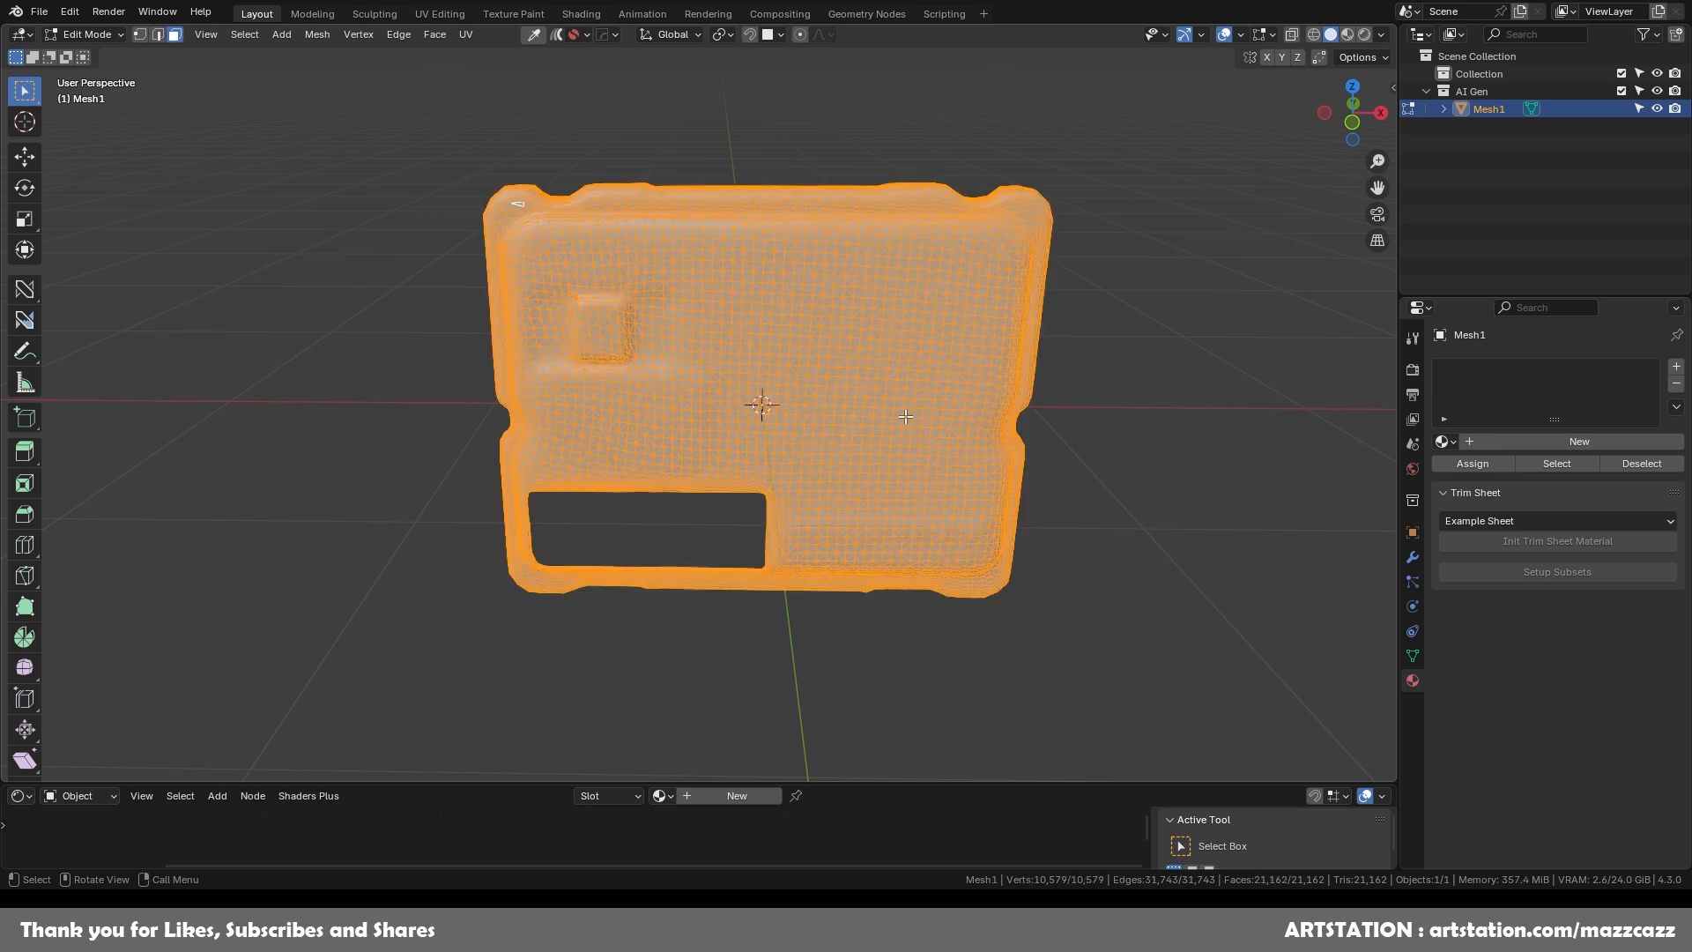
{"action": "left_click", "coordinate": [433, 35]}
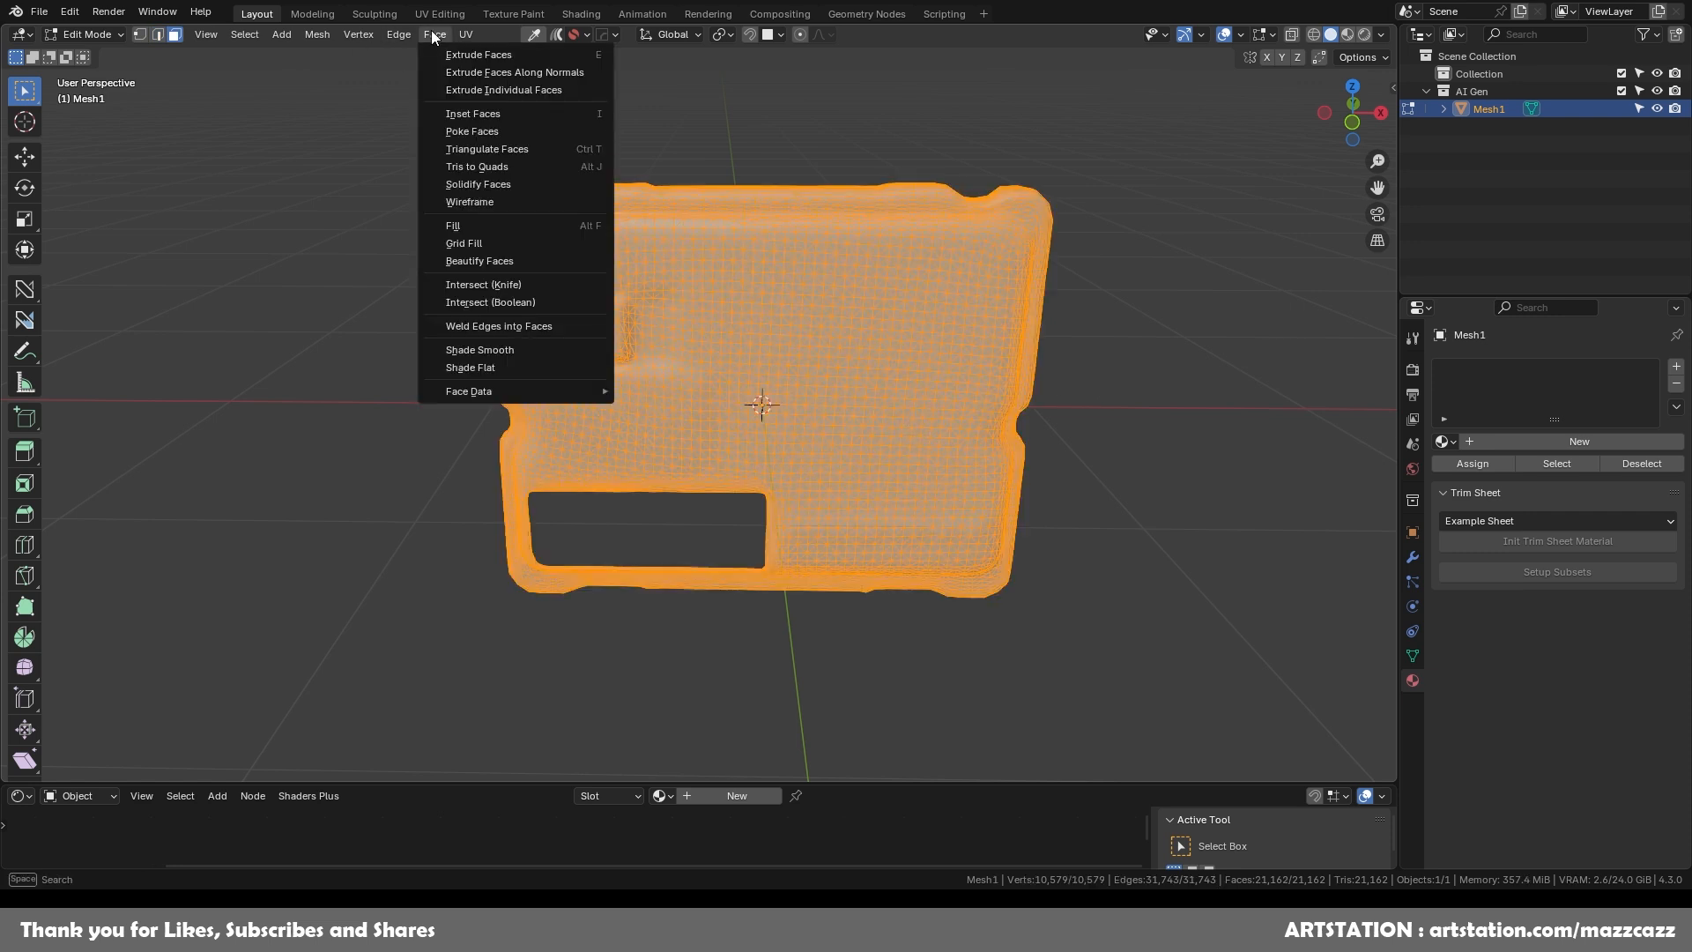
{"action": "left_click", "coordinate": [517, 166]}
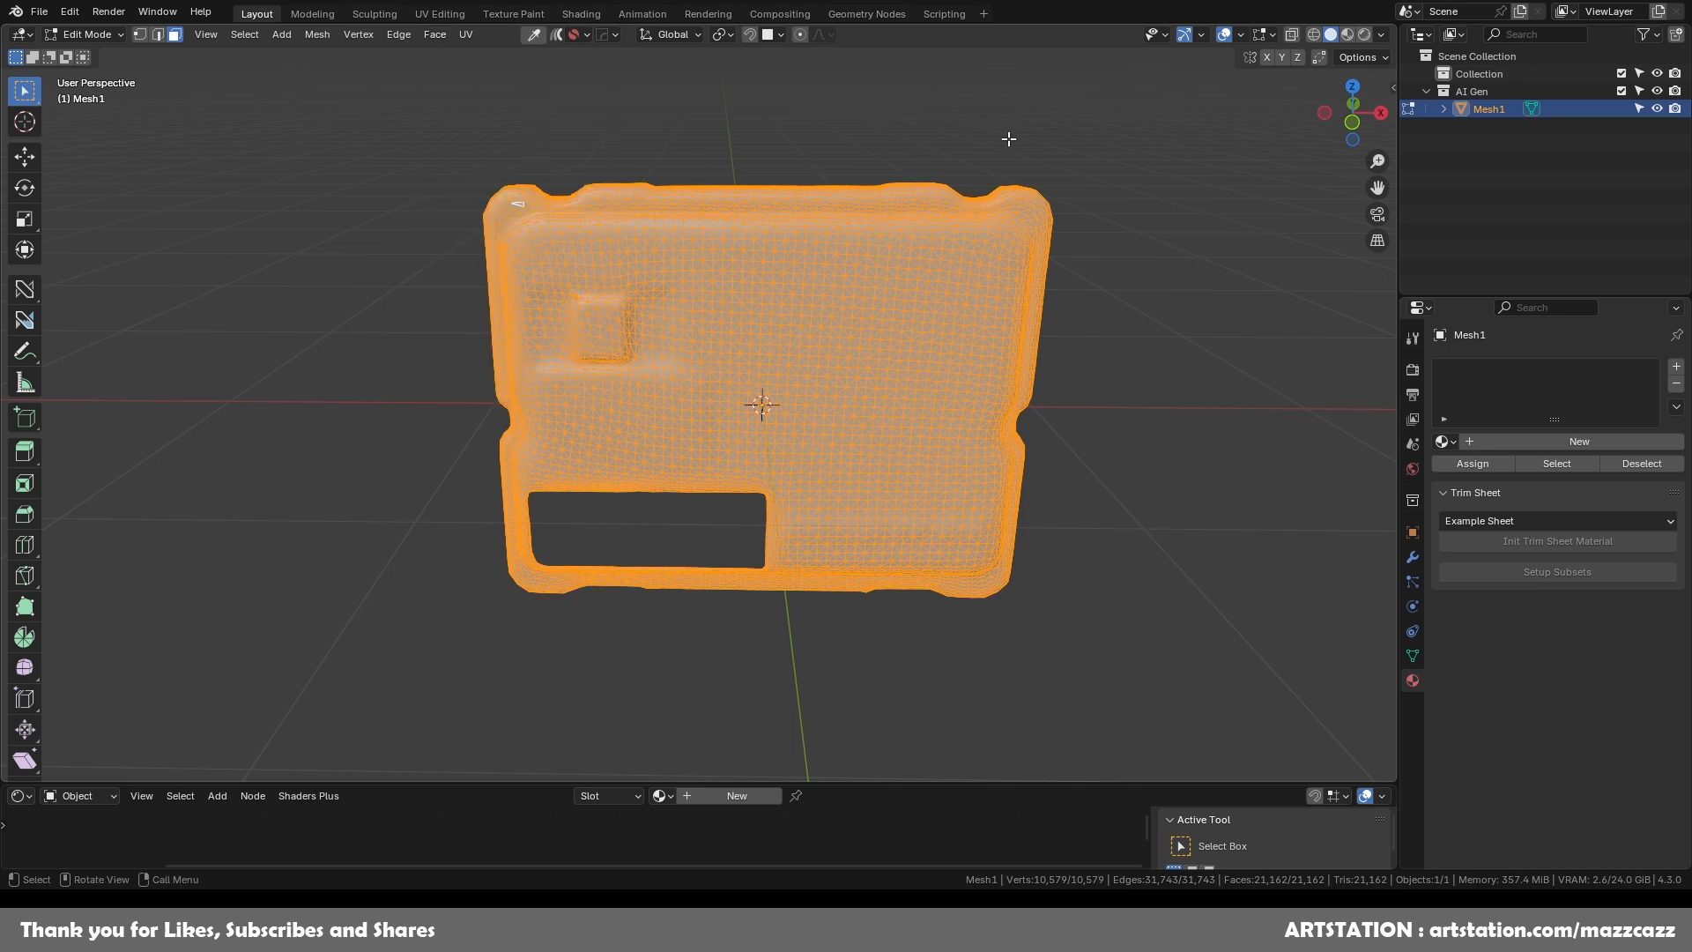
{"action": "key", "text": "Tab"}
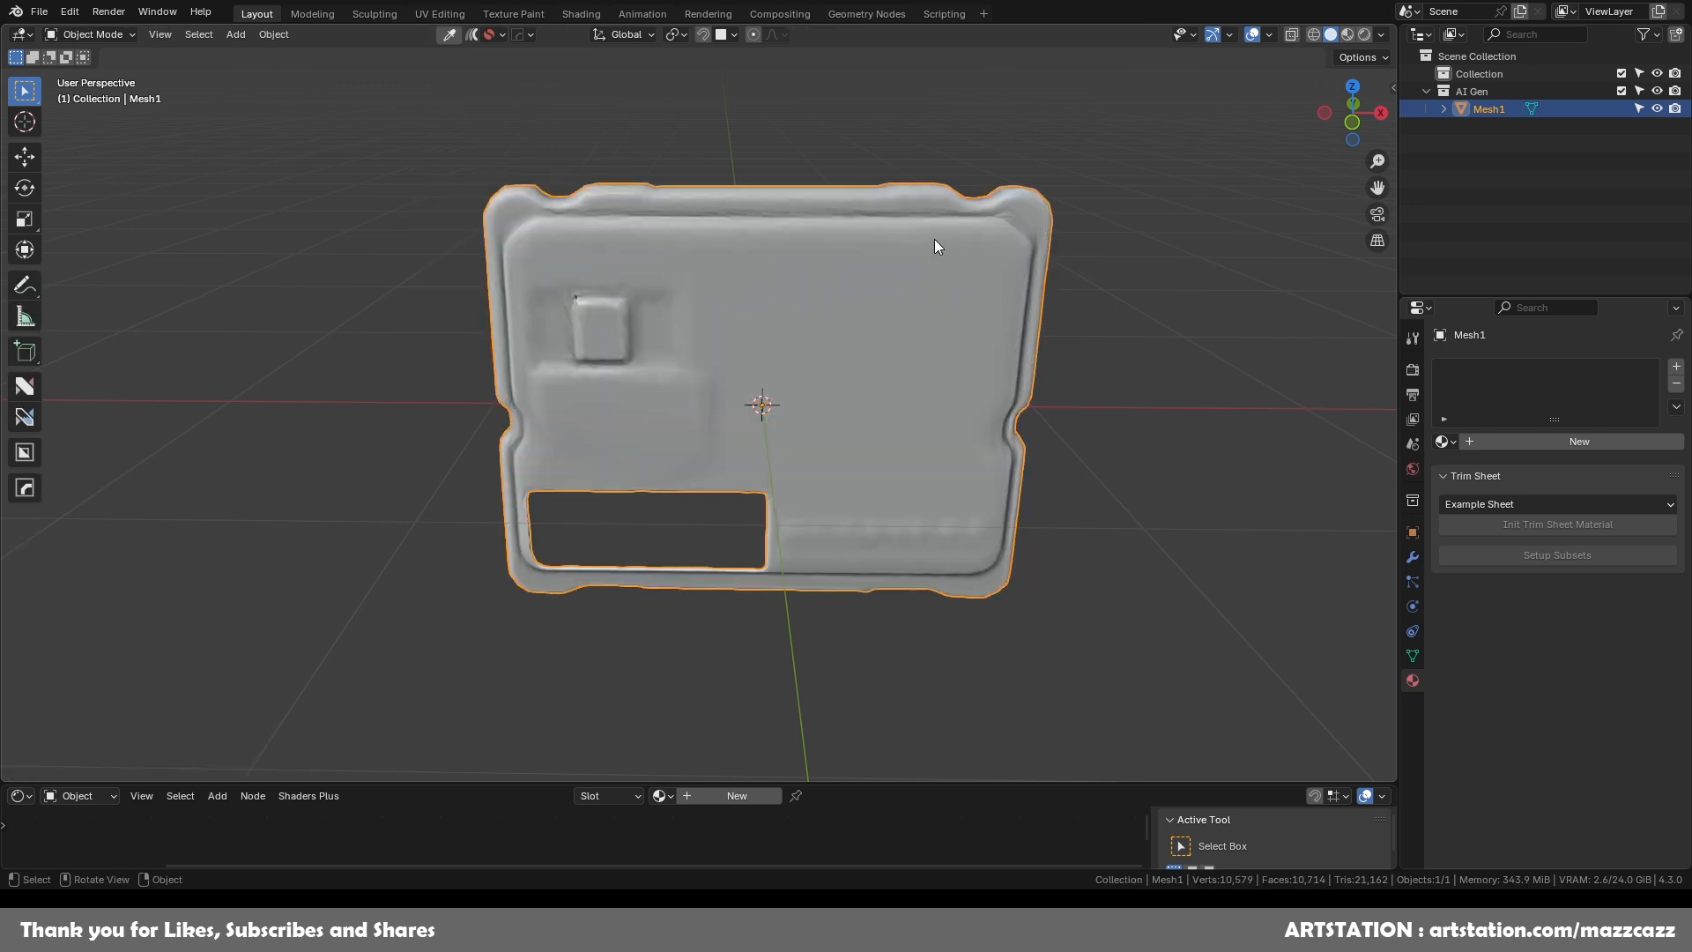
{"action": "middle_click_drag", "start_coordinate": [975, 393], "coordinate": [966, 383]}
{"action": "scroll", "coordinate": [912, 384], "scroll_direction": "up", "scroll_amount": 5}
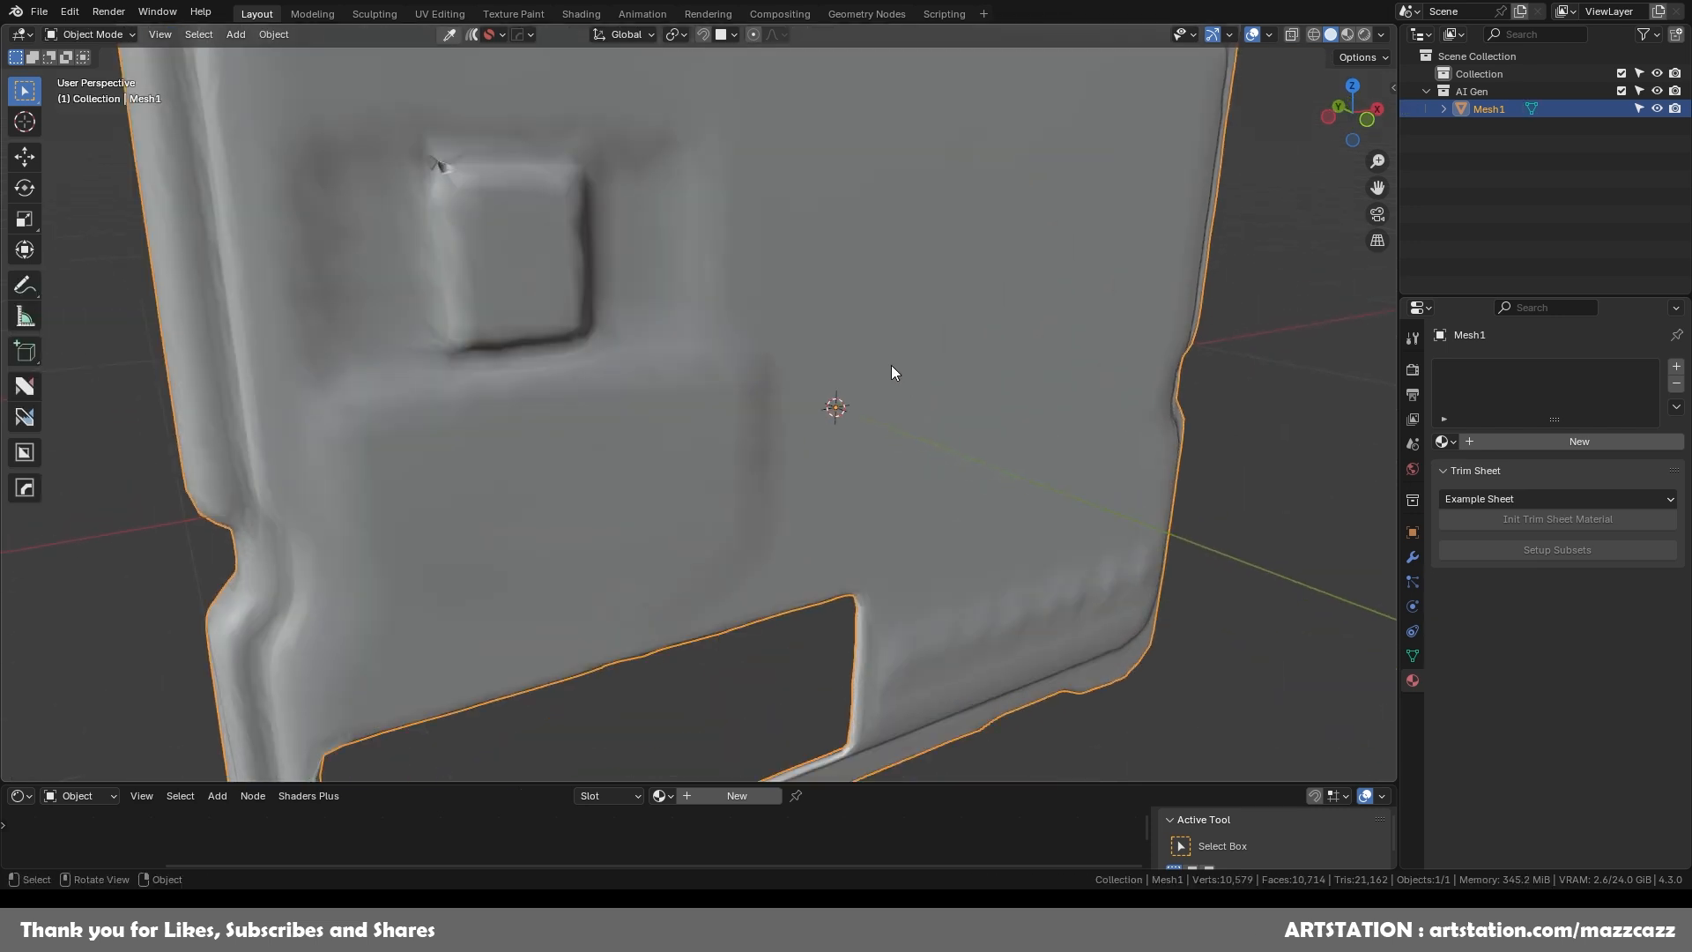
{"action": "scroll", "coordinate": [891, 368], "scroll_direction": "down", "scroll_amount": 7}
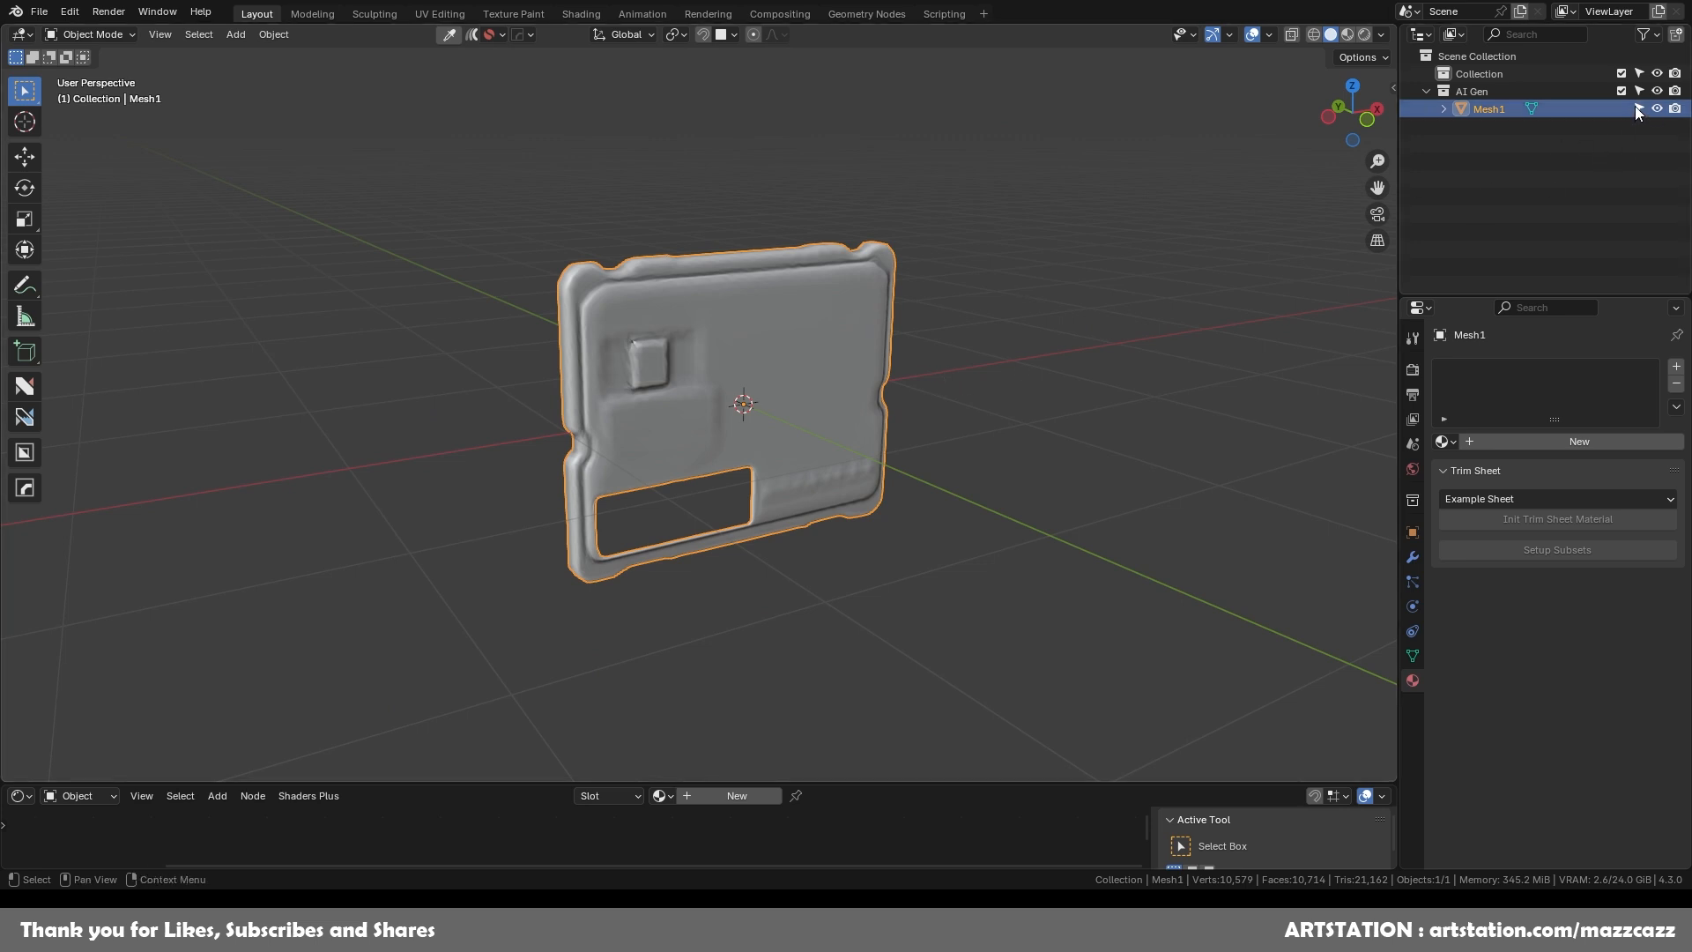
Make Mesh1 unselectable and set Collection as the active collection, saving the file
{"action": "left_click", "coordinate": [1650, 35]}
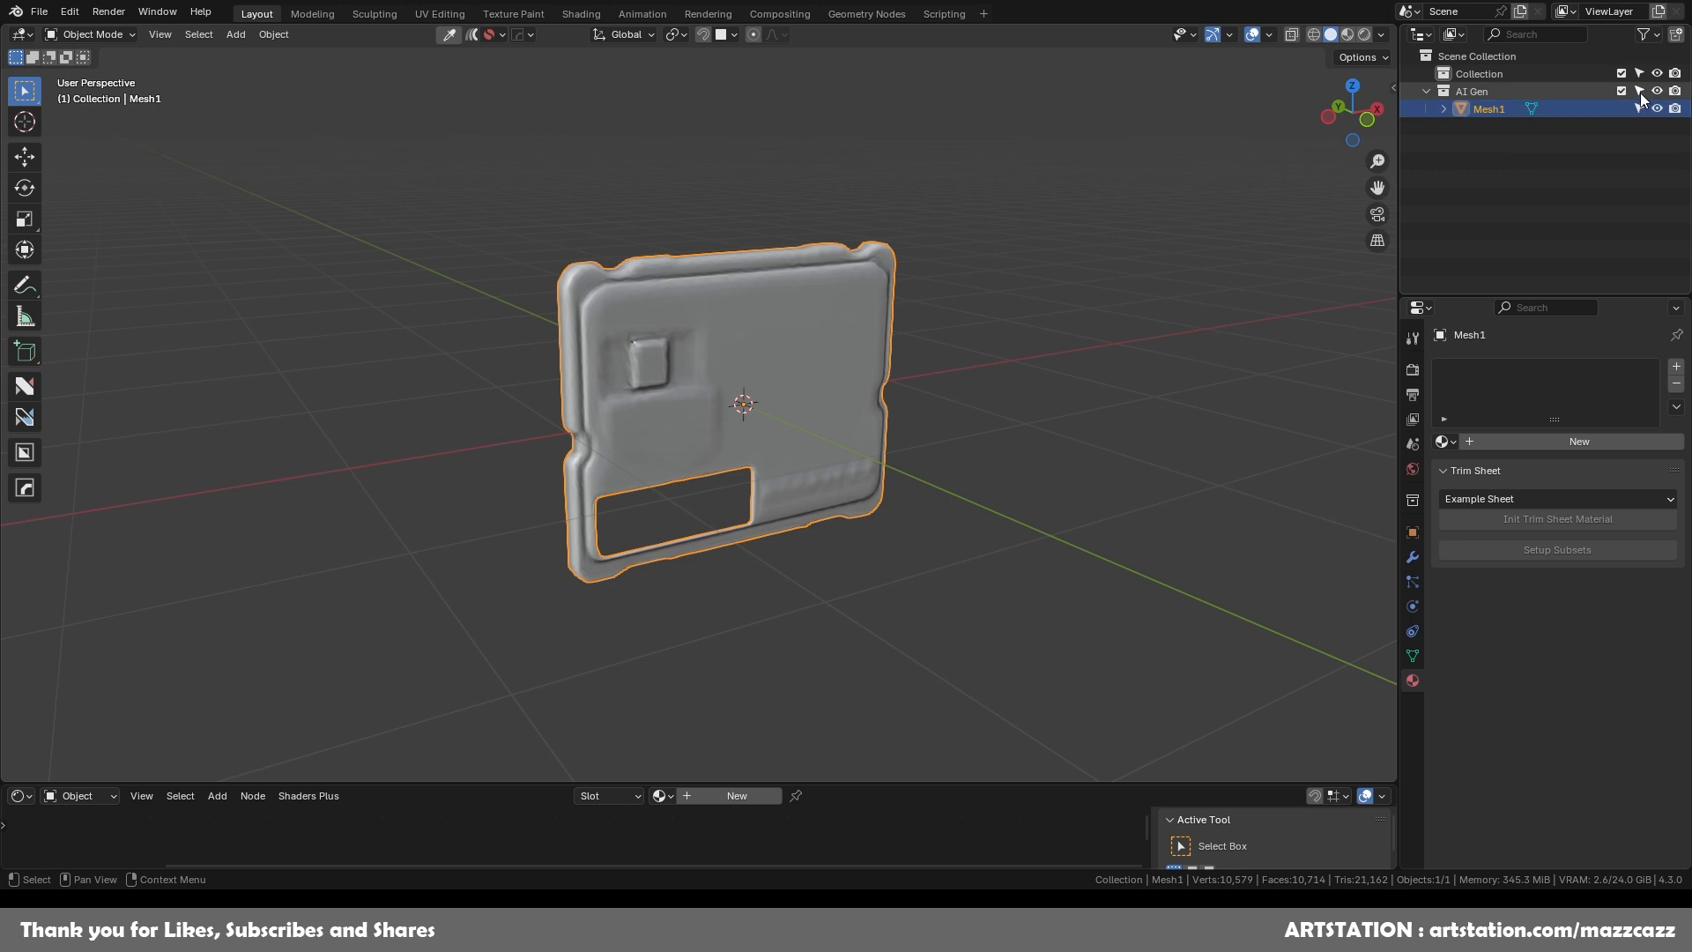
{"action": "left_click", "coordinate": [1640, 109]}
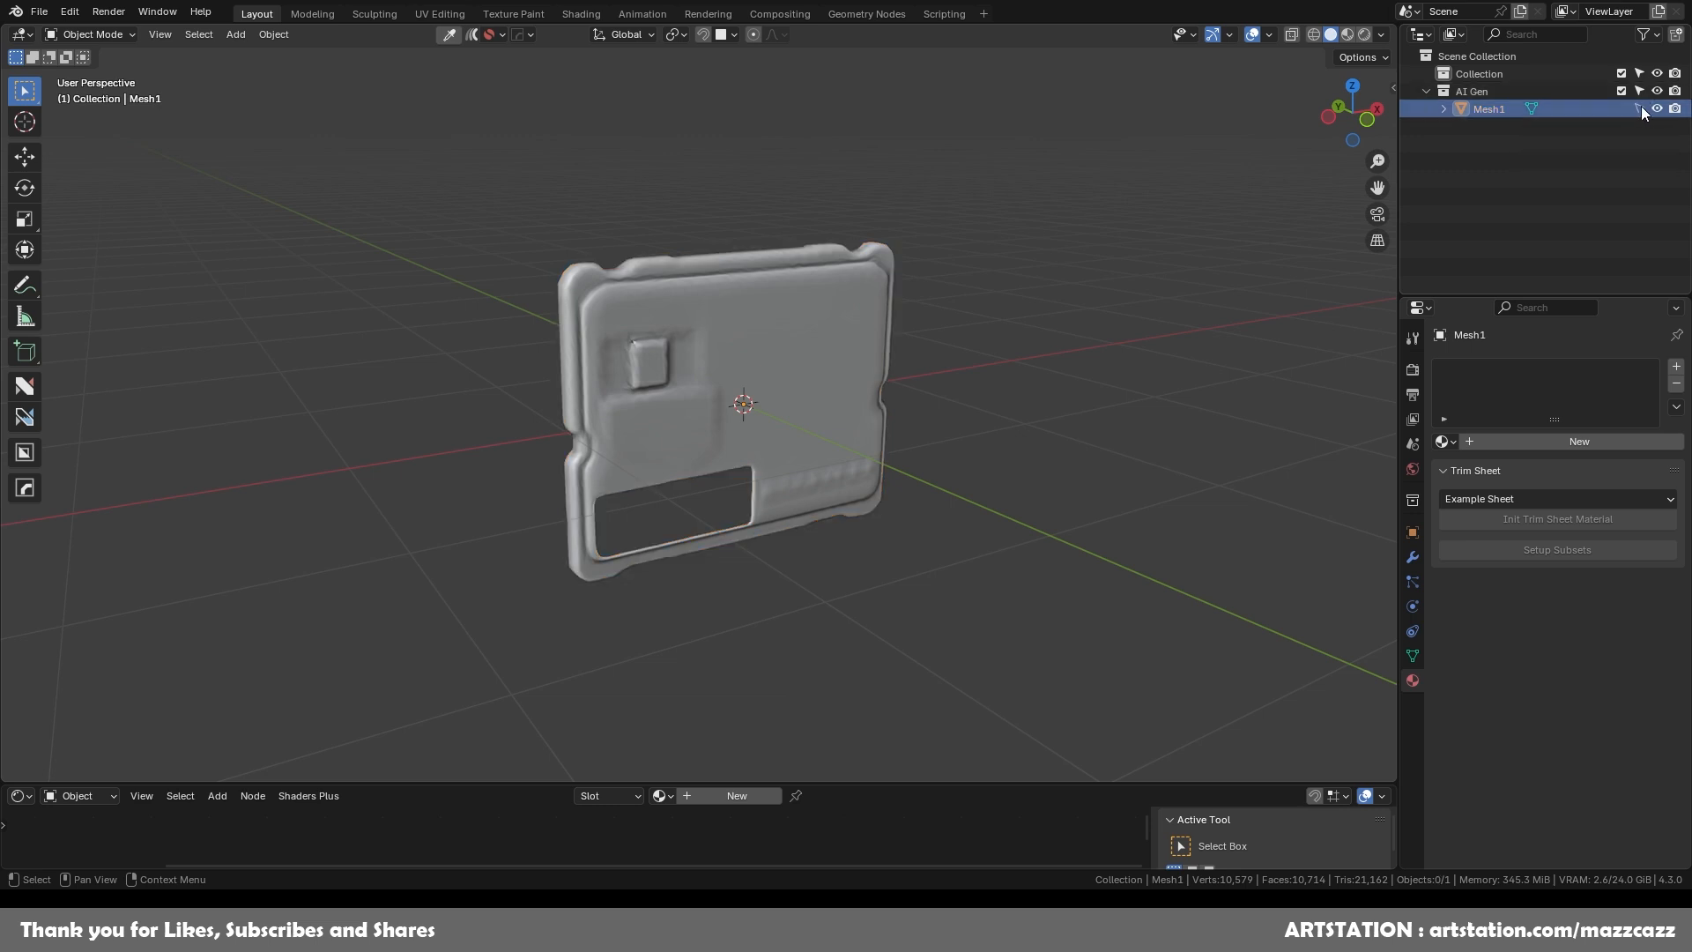
{"action": "left_click", "coordinate": [1471, 75]}
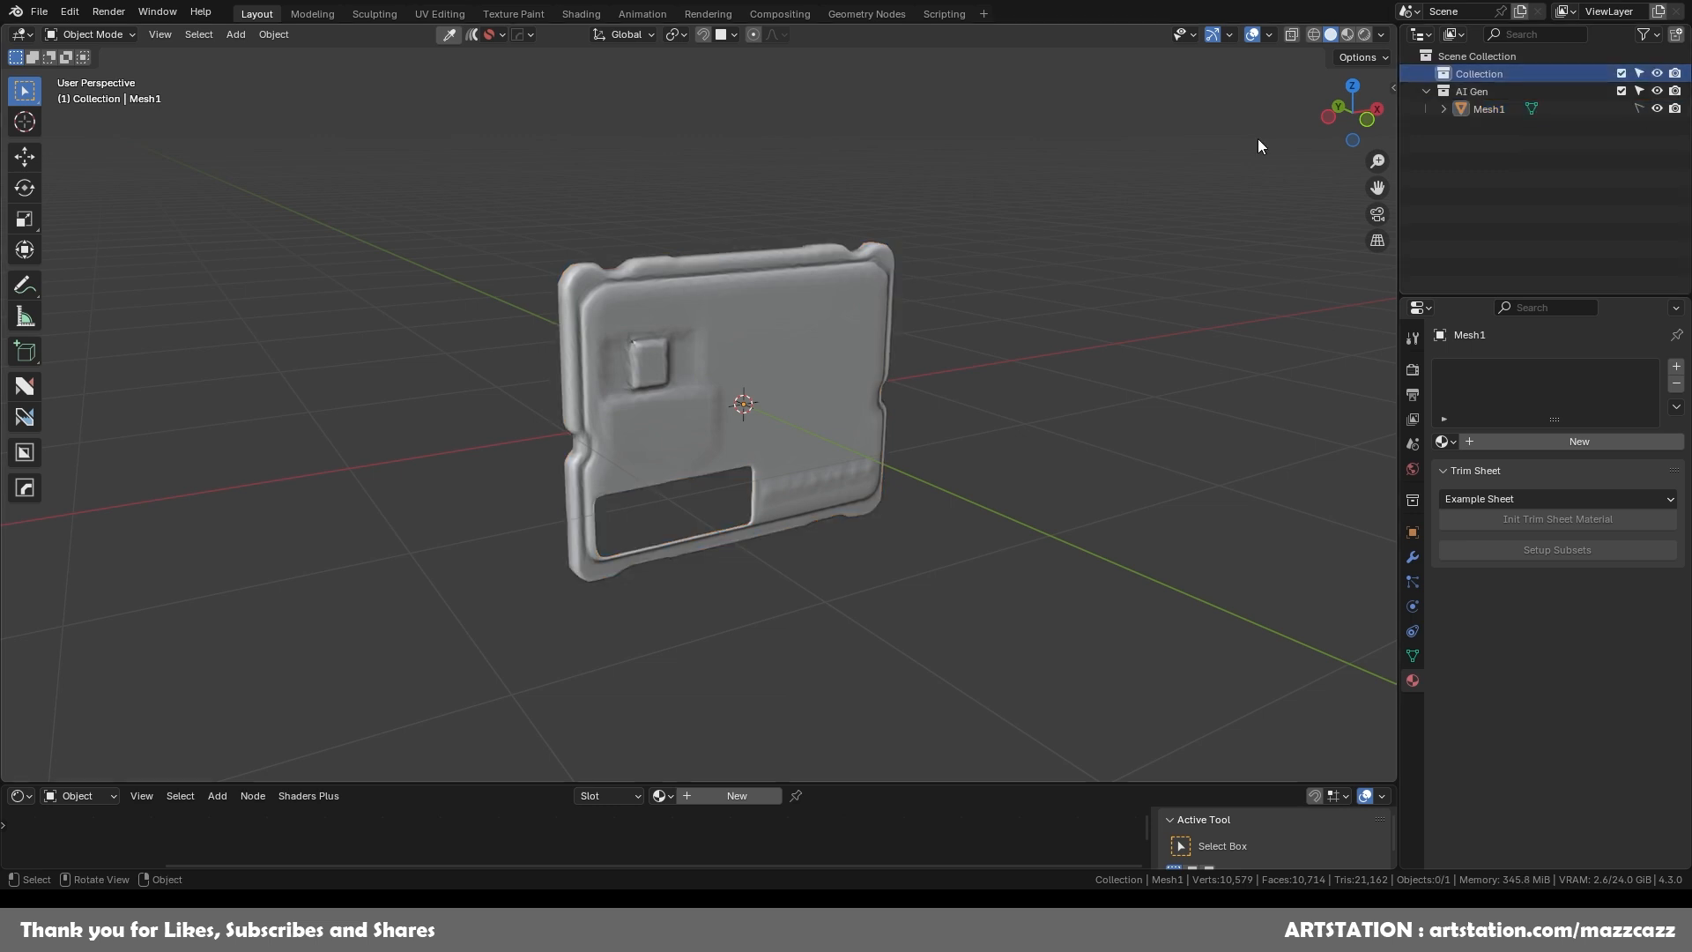
{"action": "scroll", "coordinate": [921, 259], "scroll_direction": "up", "scroll_amount": 3}
{"action": "middle_click_drag", "start_coordinate": [922, 259], "coordinate": [918, 254]}
{"action": "scroll", "coordinate": [912, 257], "scroll_direction": "down", "scroll_amount": 3}
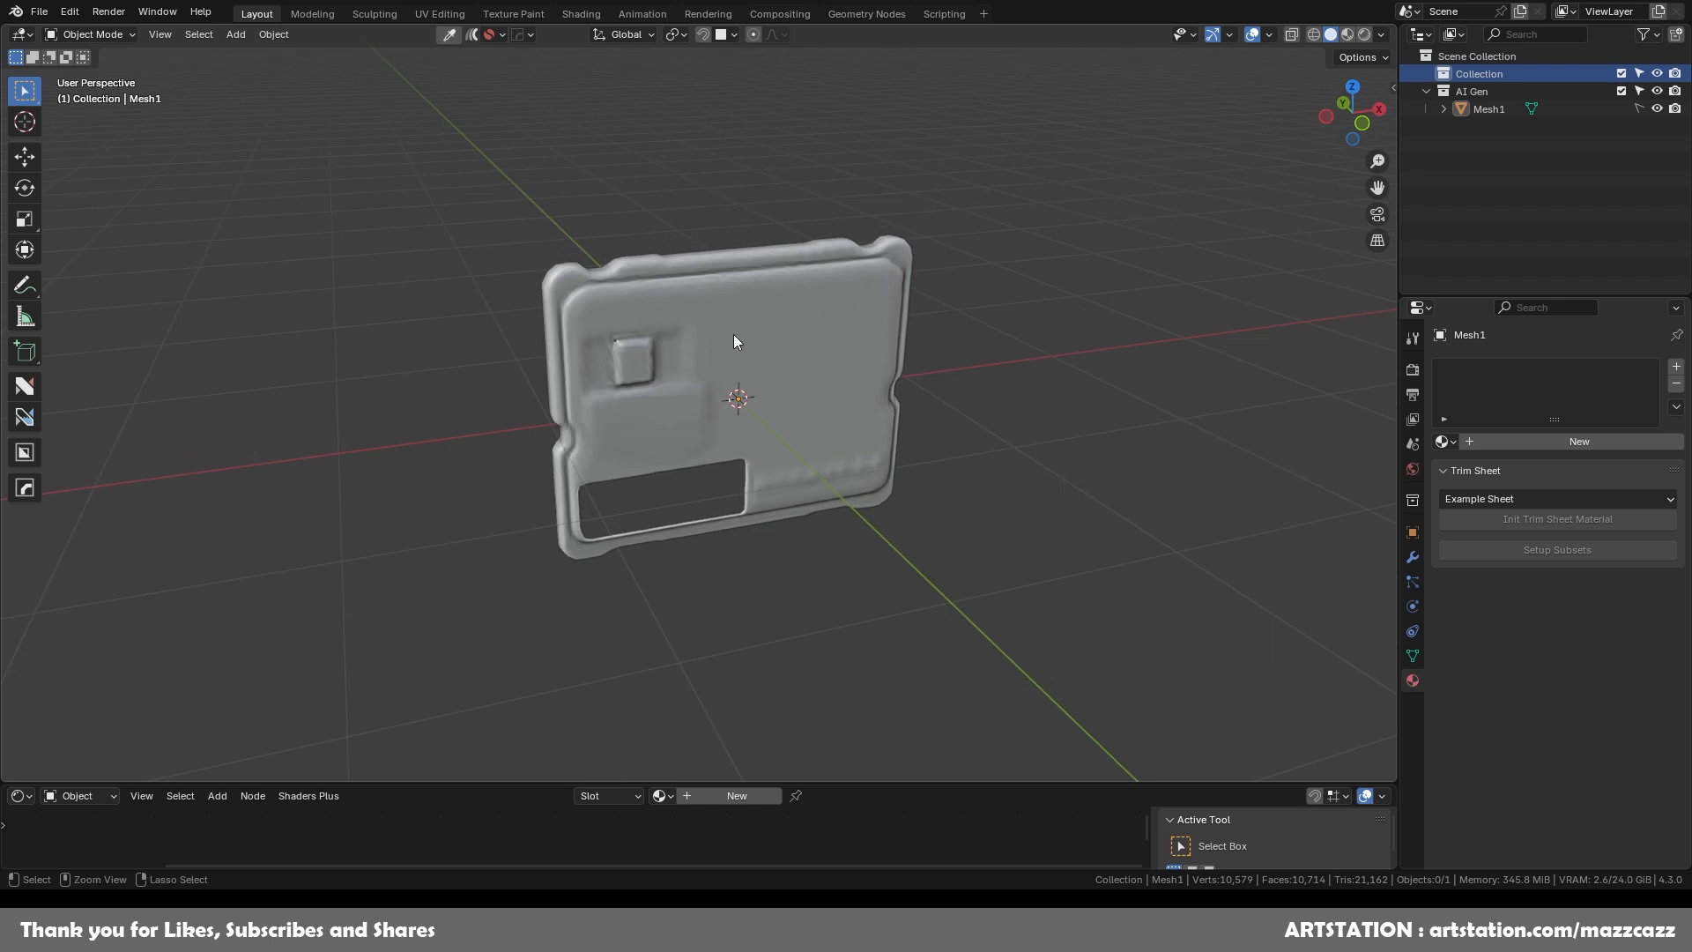
{"action": "key", "text": "ctrl+s"}
Add a 2 m cube mesh at the world origin in Collection, overlapping the reference panel
{"action": "middle_click_drag", "start_coordinate": [930, 389], "coordinate": [909, 333]}
{"action": "left_click", "coordinate": [1361, 125]}
{"action": "scroll", "coordinate": [939, 356], "scroll_direction": "up", "scroll_amount": 3}
{"action": "key", "text": "shift+a"}
{"action": "mouse_move", "coordinate": [933, 376]}
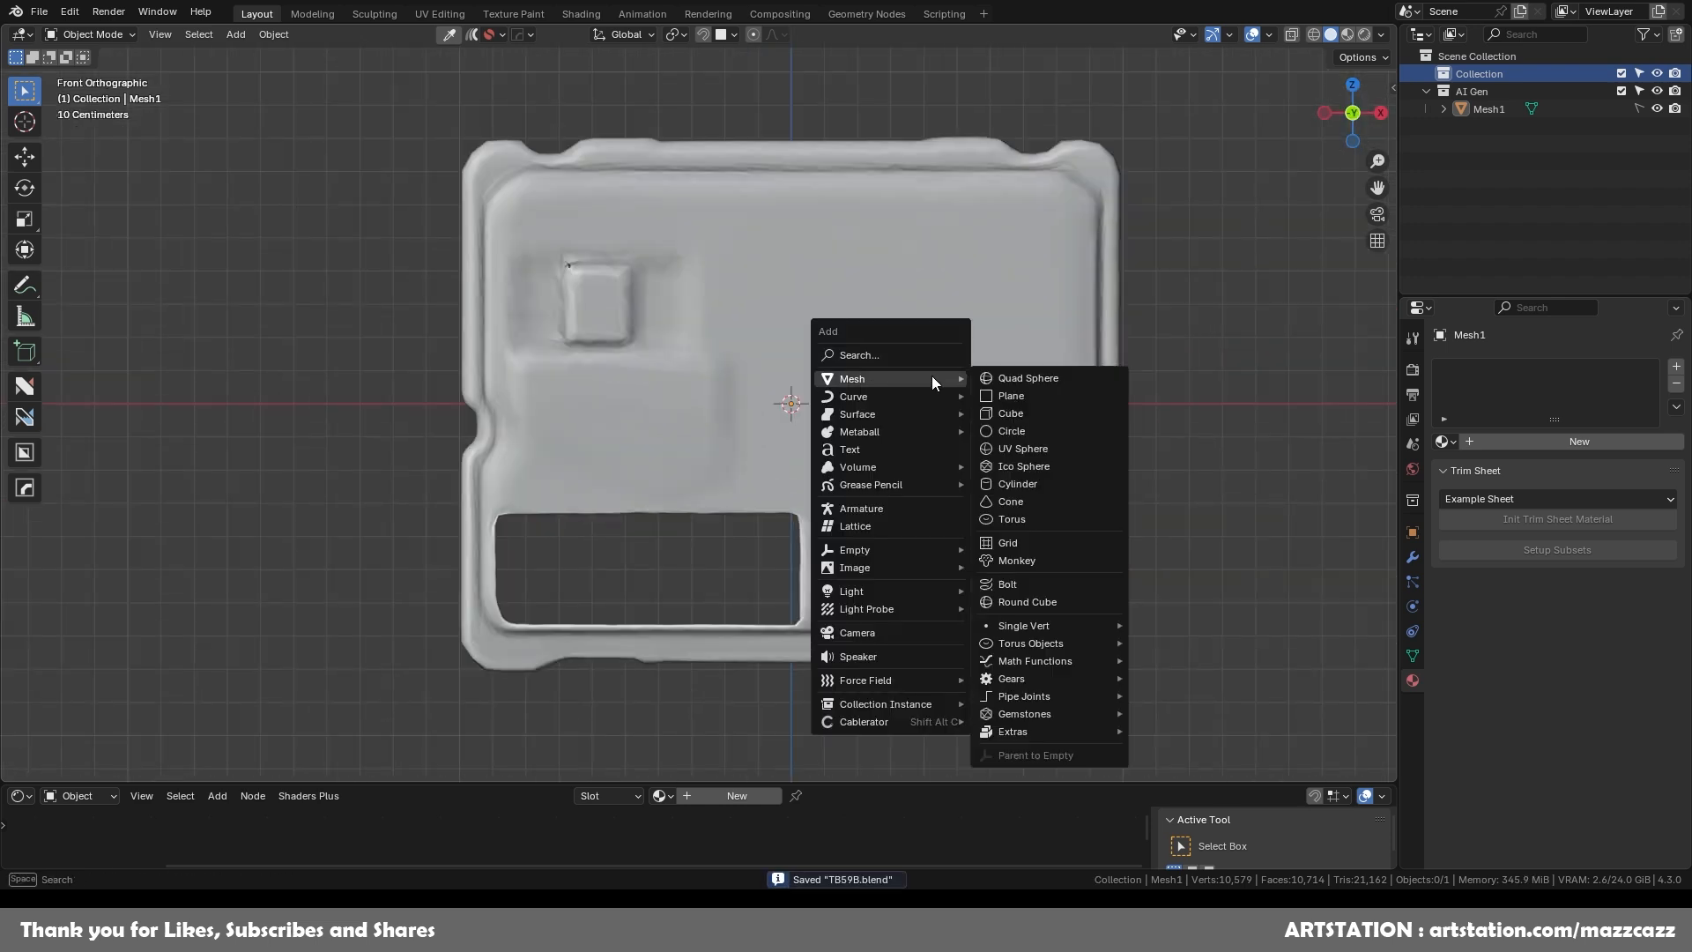
{"action": "left_click", "coordinate": [1039, 412]}
{"action": "scroll", "coordinate": [987, 401], "scroll_direction": "down", "scroll_amount": 5}
Flatten the cube into a thin plate by scaling it along Y to about 0.081
{"action": "middle_click_drag", "start_coordinate": [970, 392], "coordinate": [853, 441]}
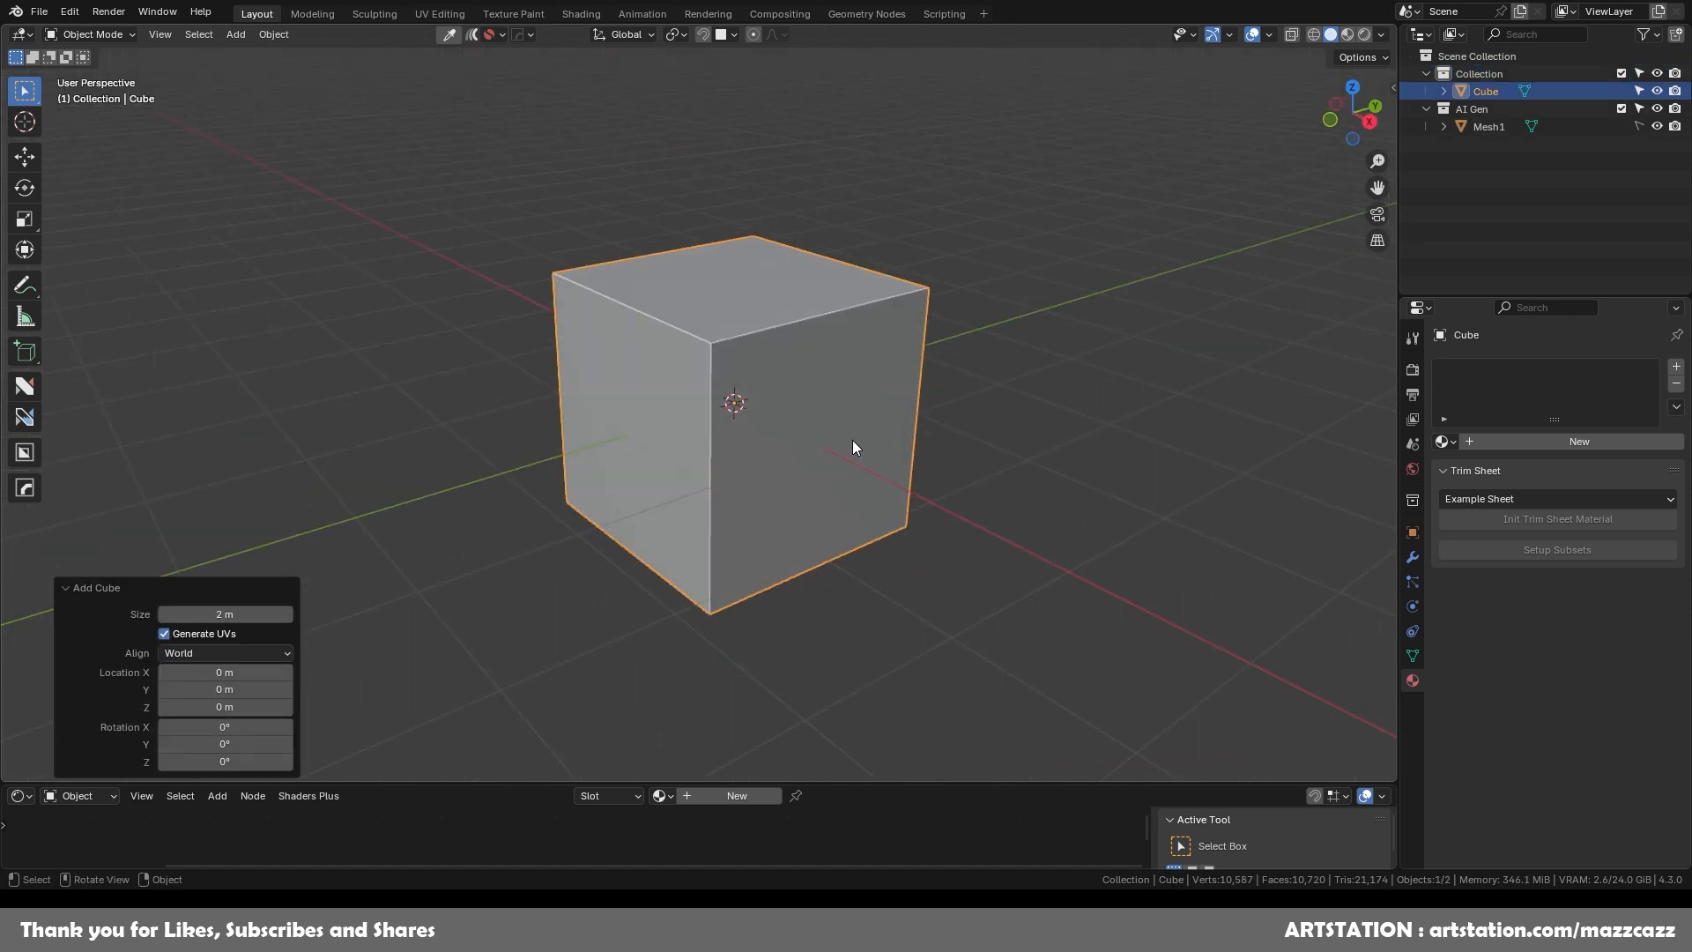
{"action": "left_click", "coordinate": [1353, 89]}
{"action": "key", "text": "s"}
{"action": "key", "text": "y"}
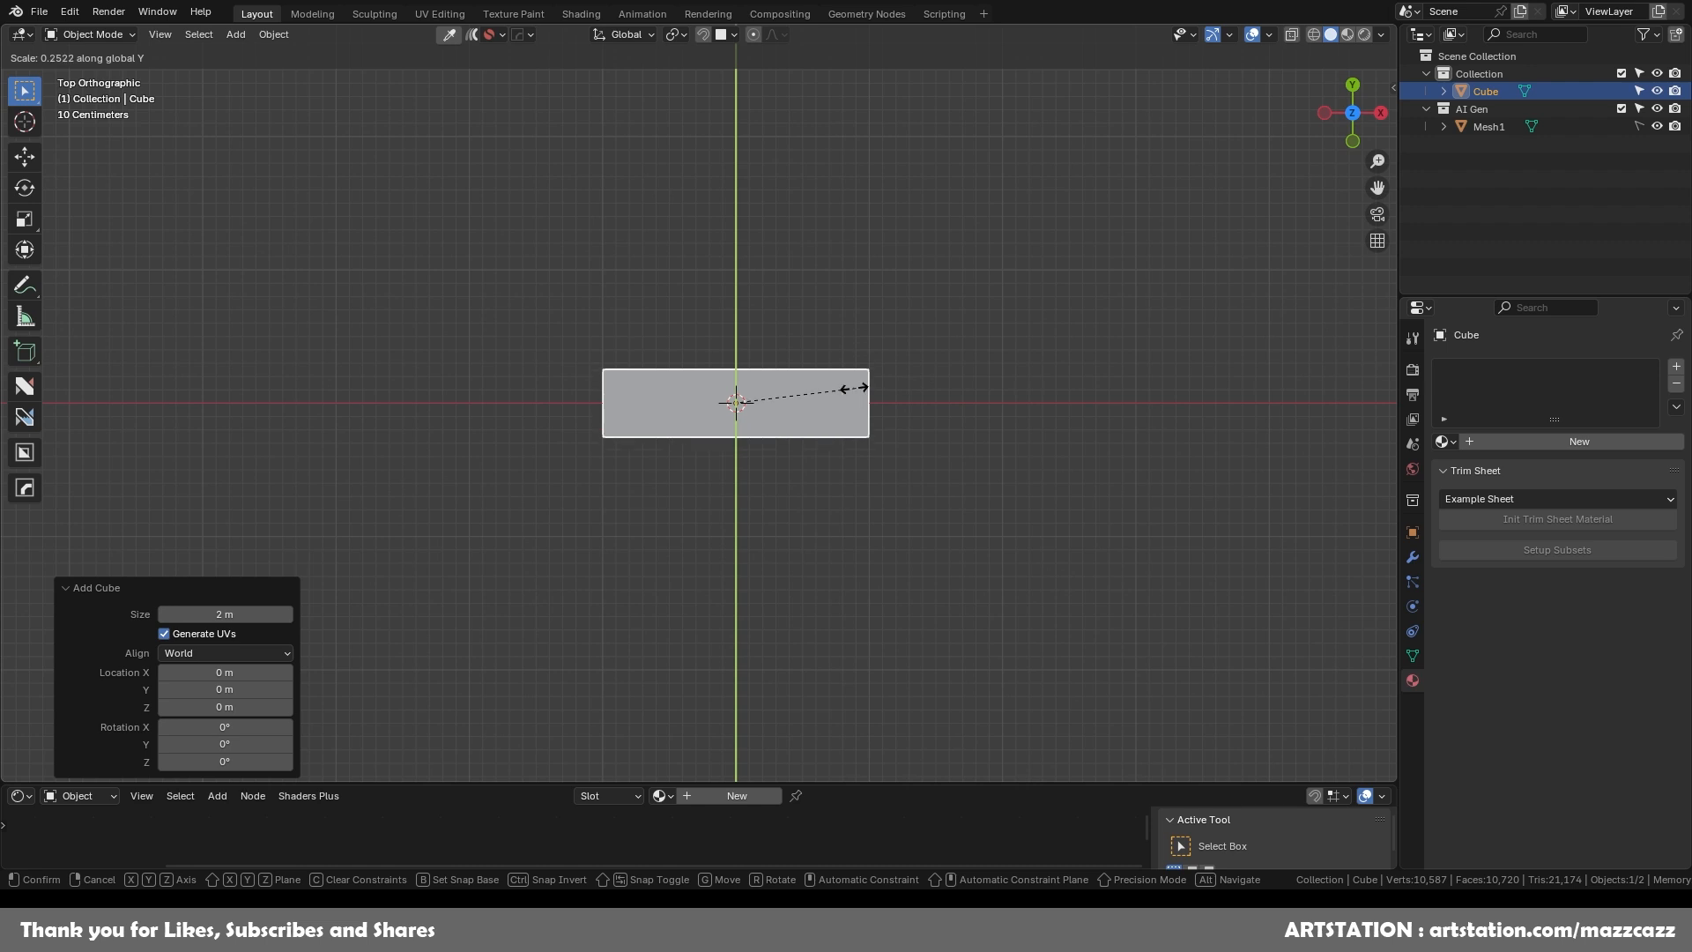
{"action": "left_click", "coordinate": [770, 386]}
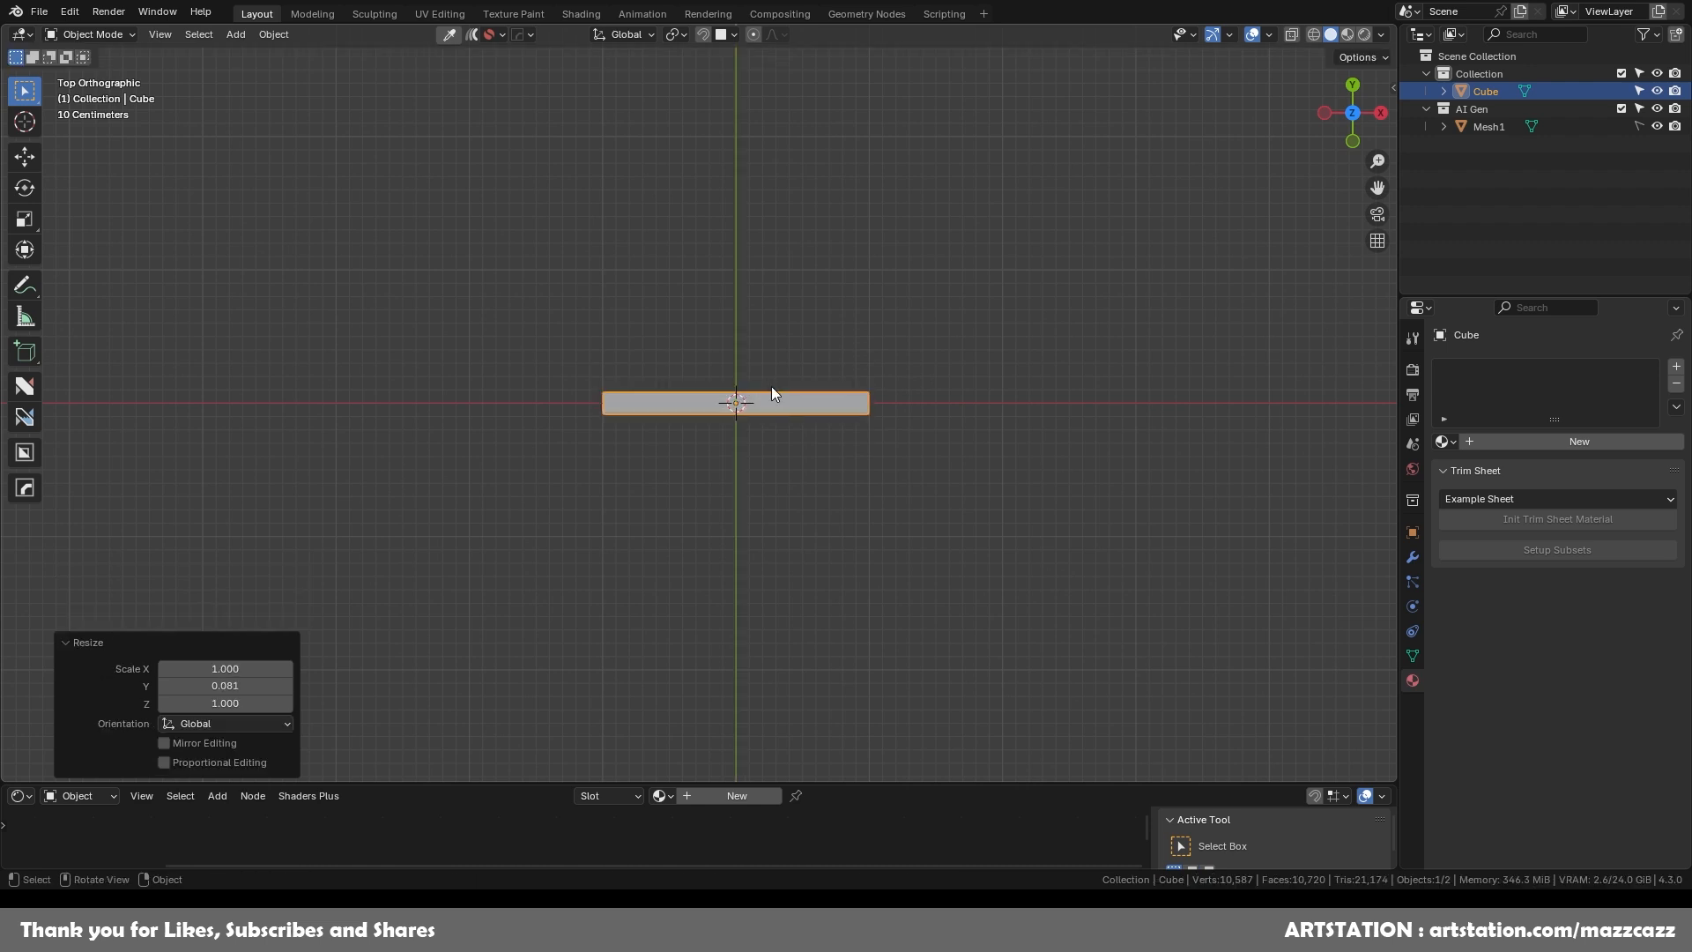
Turn on X-ray and scale the plate along Z to about 0.806 to match the reference panel's height
{"action": "middle_click_drag", "start_coordinate": [770, 386], "coordinate": [822, 256]}
{"action": "scroll", "coordinate": [838, 237], "scroll_direction": "up", "scroll_amount": 2}
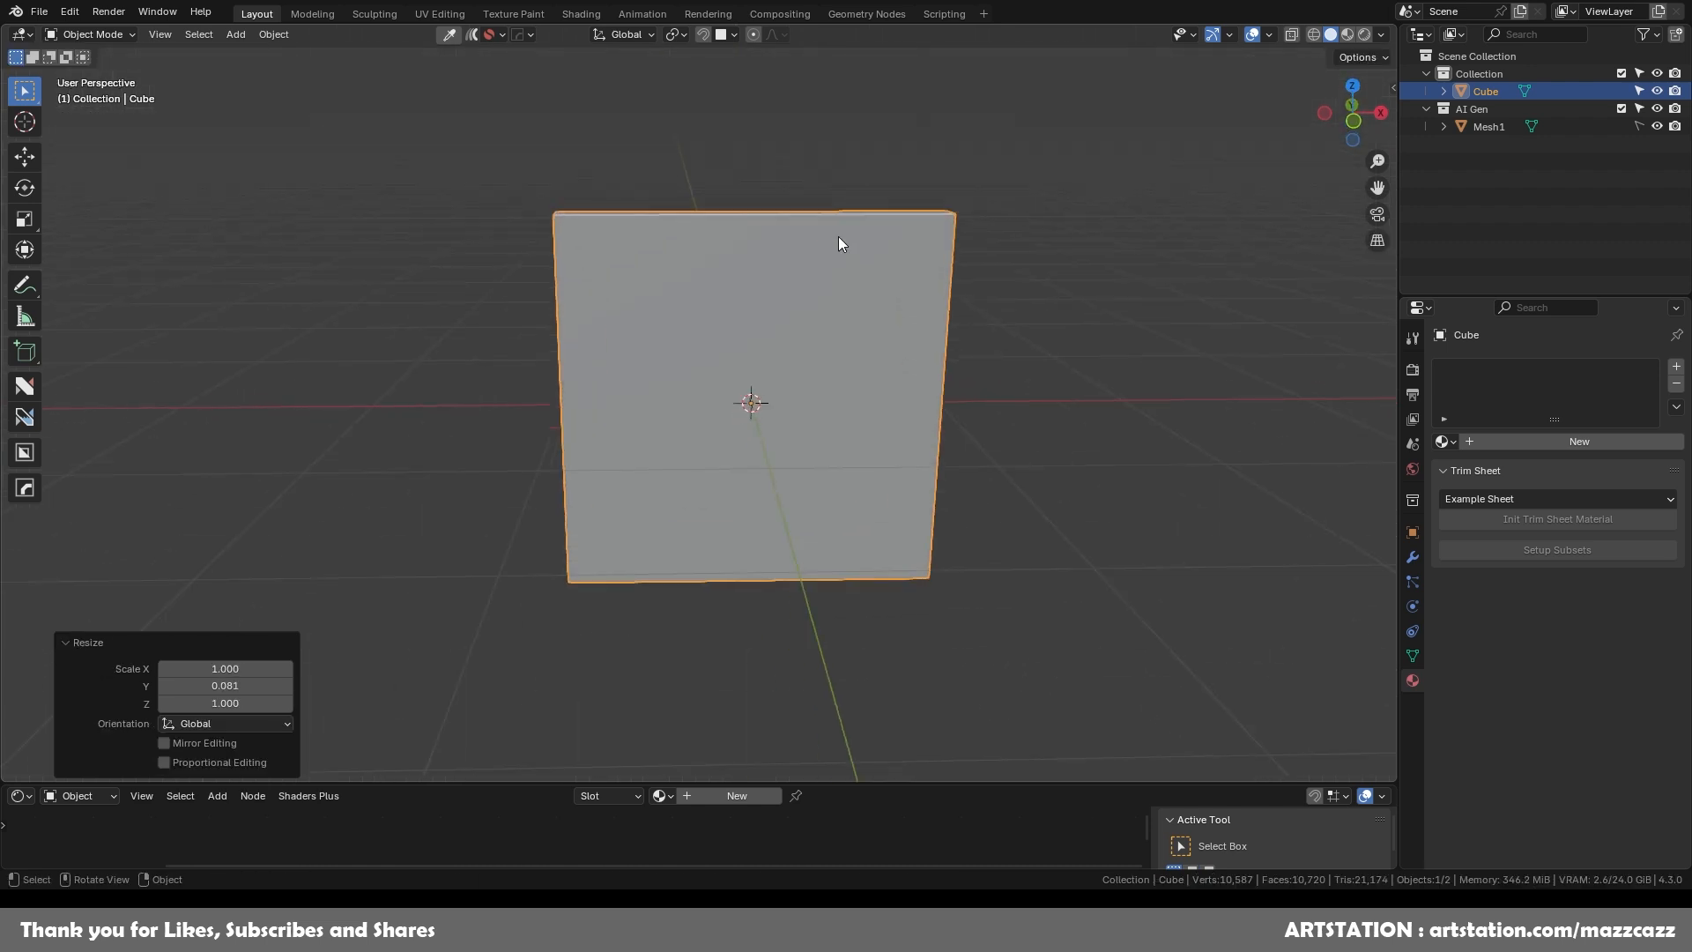
{"action": "left_click", "coordinate": [1292, 35]}
{"action": "middle_click_drag", "start_coordinate": [1002, 303], "coordinate": [936, 280]}
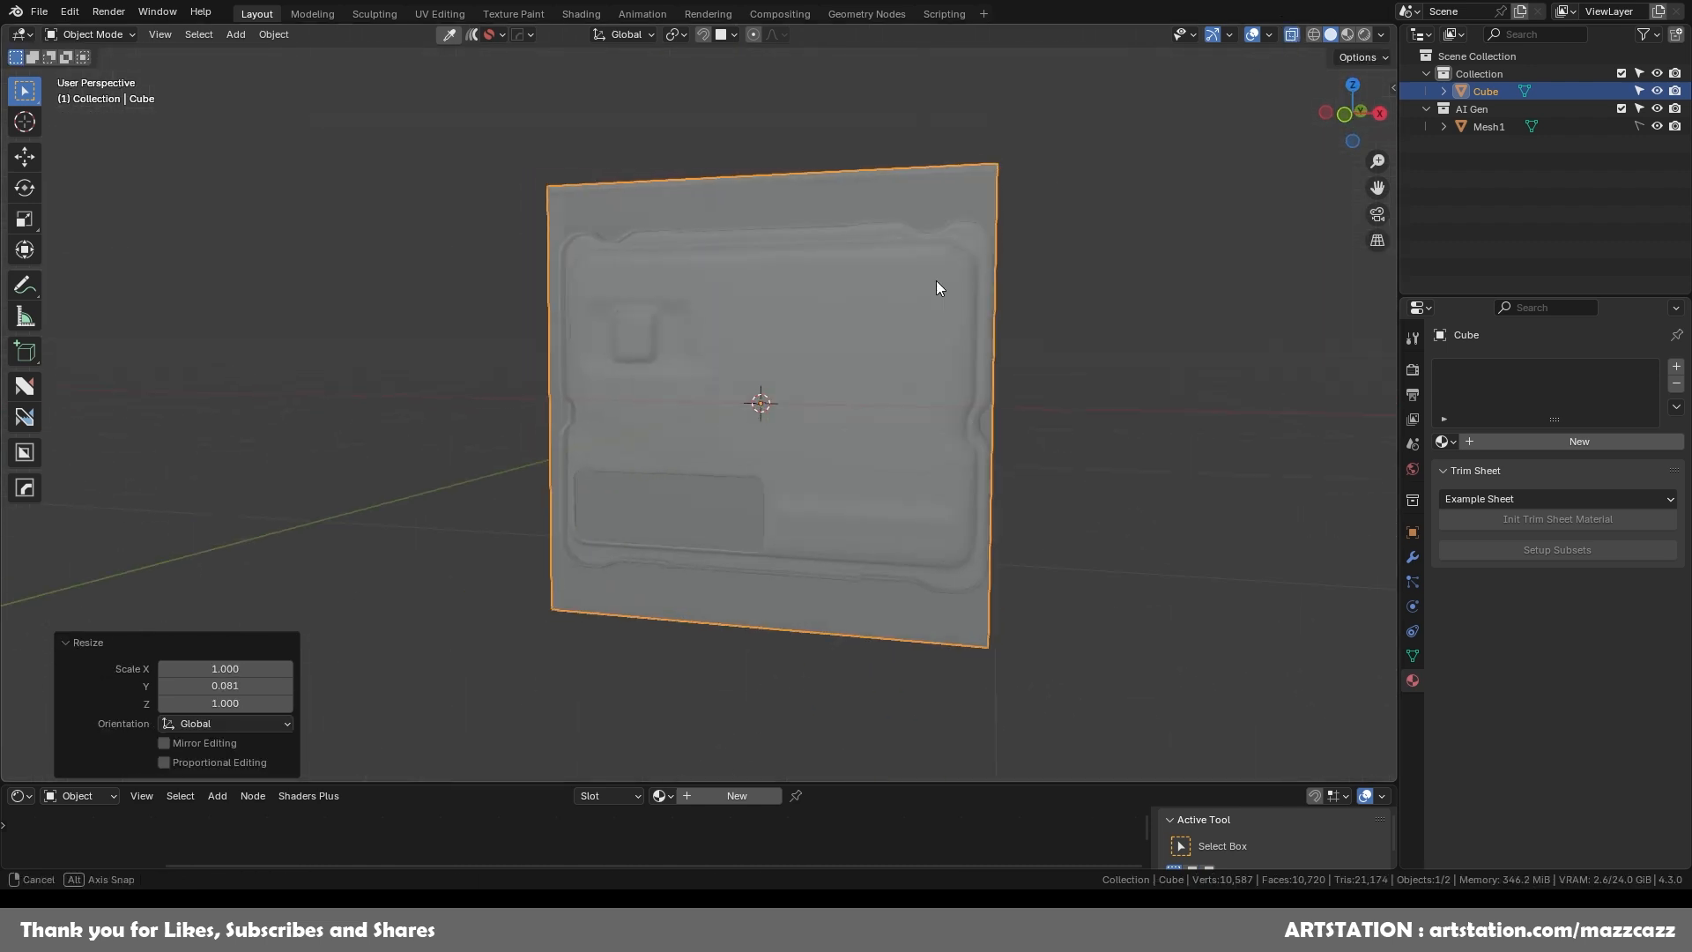
{"action": "left_click", "coordinate": [1350, 115]}
{"action": "key", "text": "s"}
{"action": "key", "text": "z"}
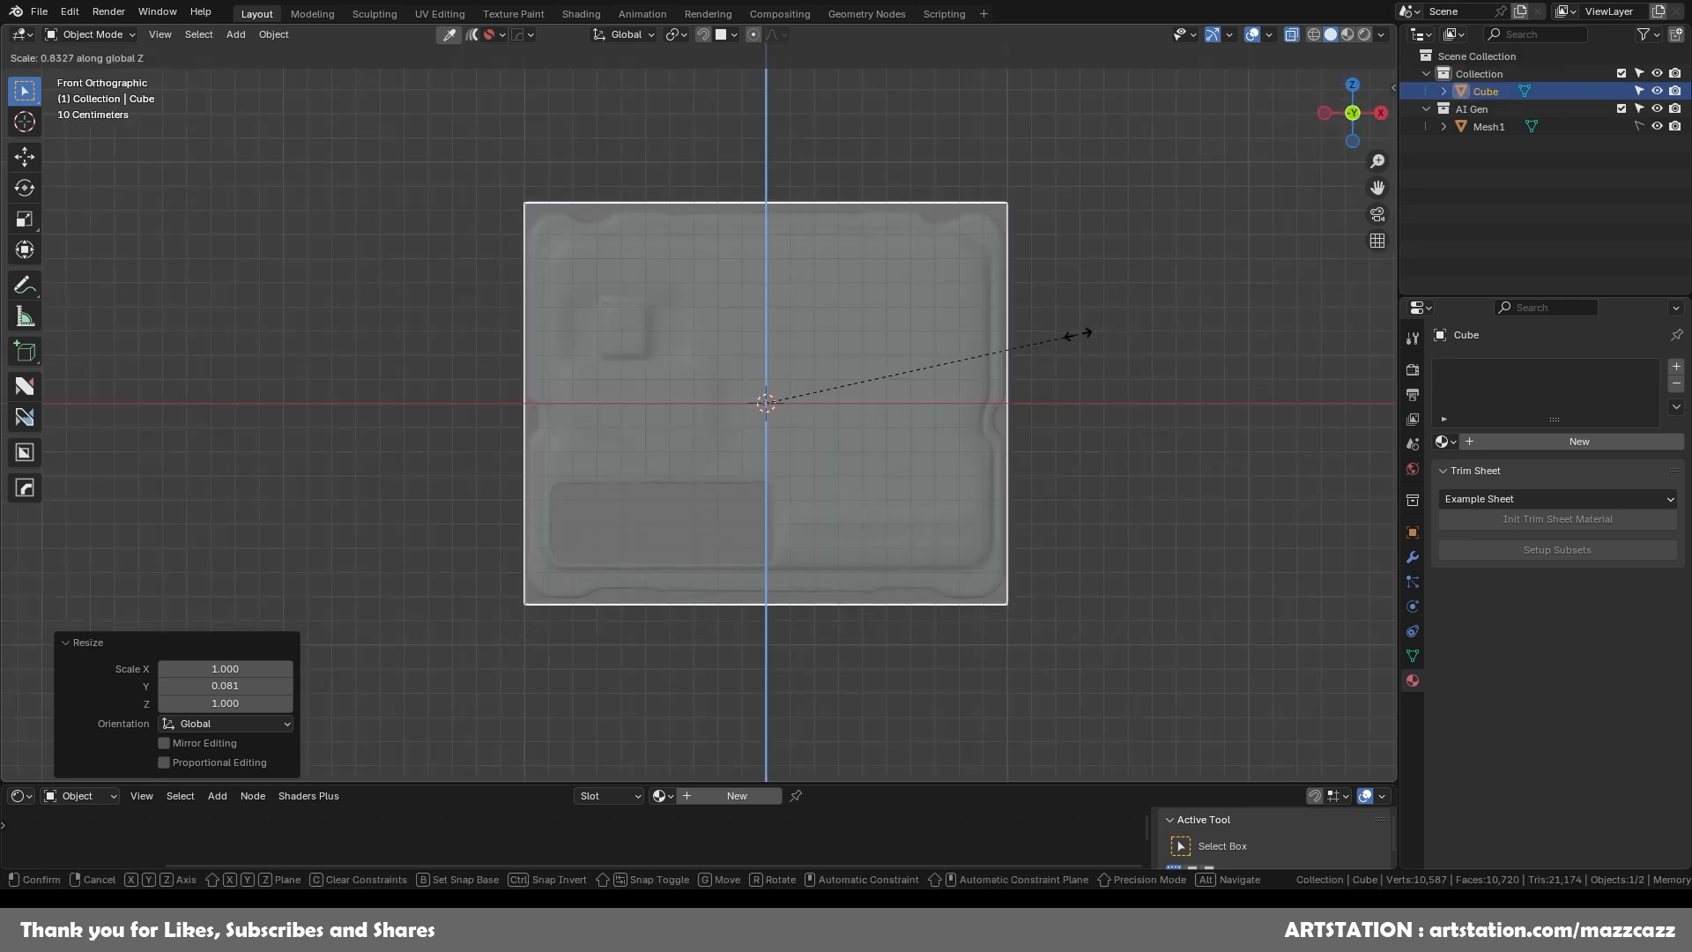
{"action": "left_click", "coordinate": [1071, 341]}
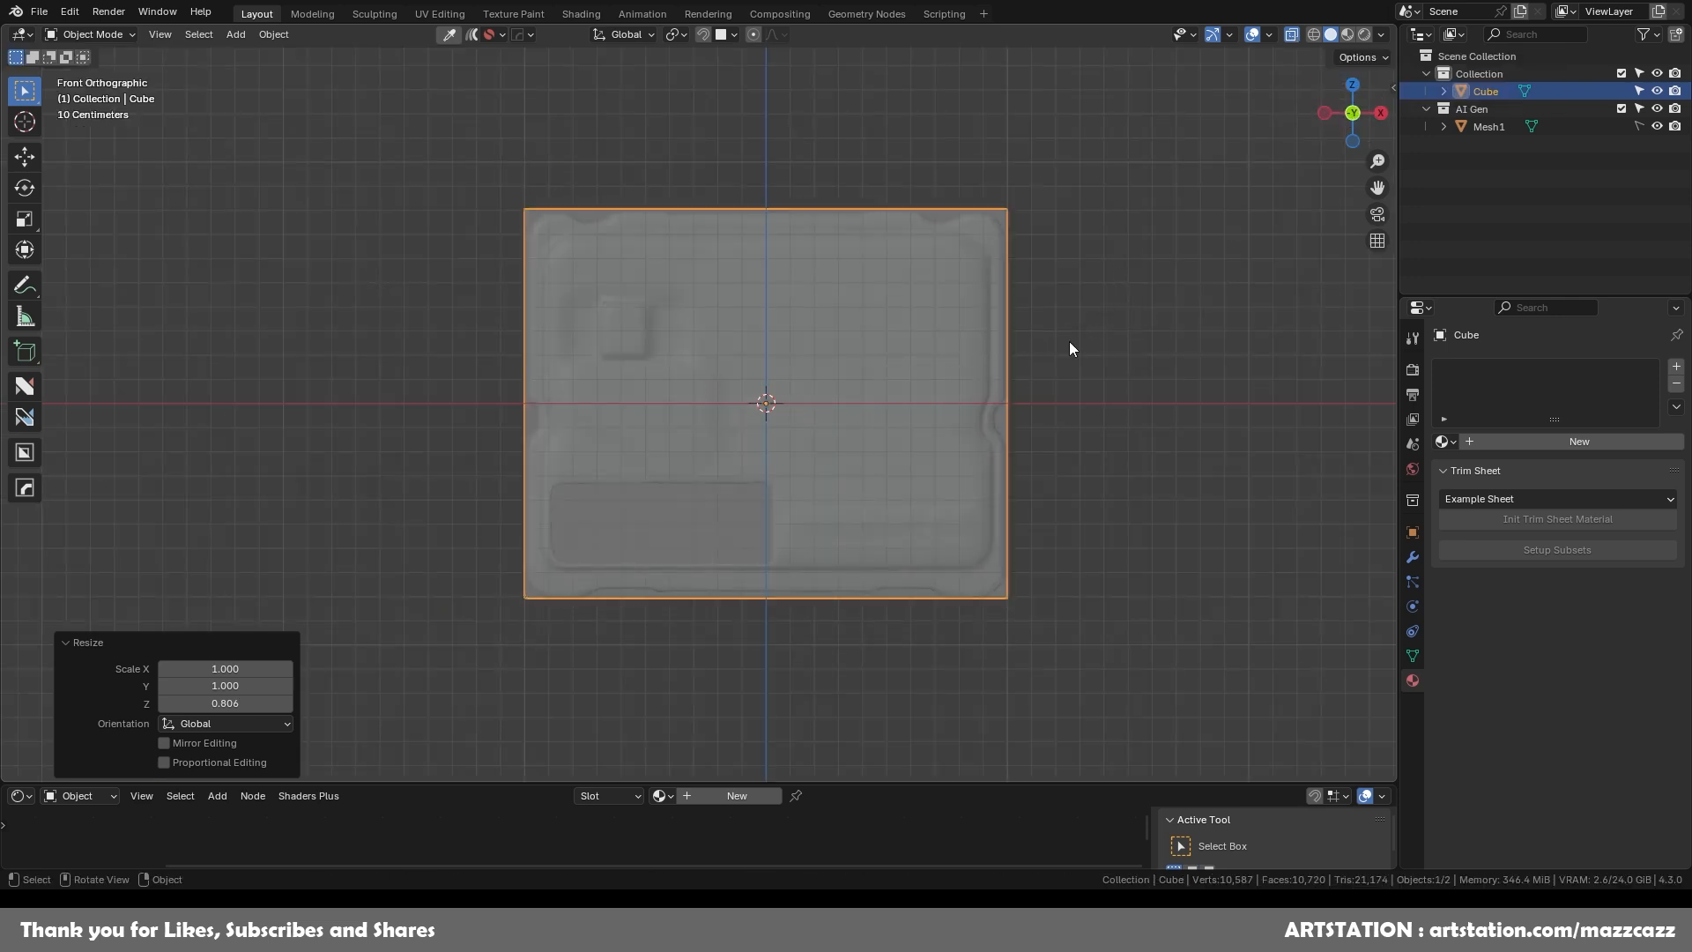
Apply the plate's scale and delete its back face
{"action": "key", "text": "ctrl+a"}
{"action": "left_click", "coordinate": [1070, 395]}
{"action": "middle_click_drag", "start_coordinate": [837, 363], "coordinate": [738, 399]}
{"action": "key", "text": "Tab"}
{"action": "right_click", "coordinate": [769, 456]}
{"action": "left_click", "coordinate": [764, 687]}
{"action": "middle_click_drag", "start_coordinate": [765, 688], "coordinate": [765, 509]}
{"action": "key", "text": "Tab"}
{"action": "left_click", "coordinate": [1292, 35]}
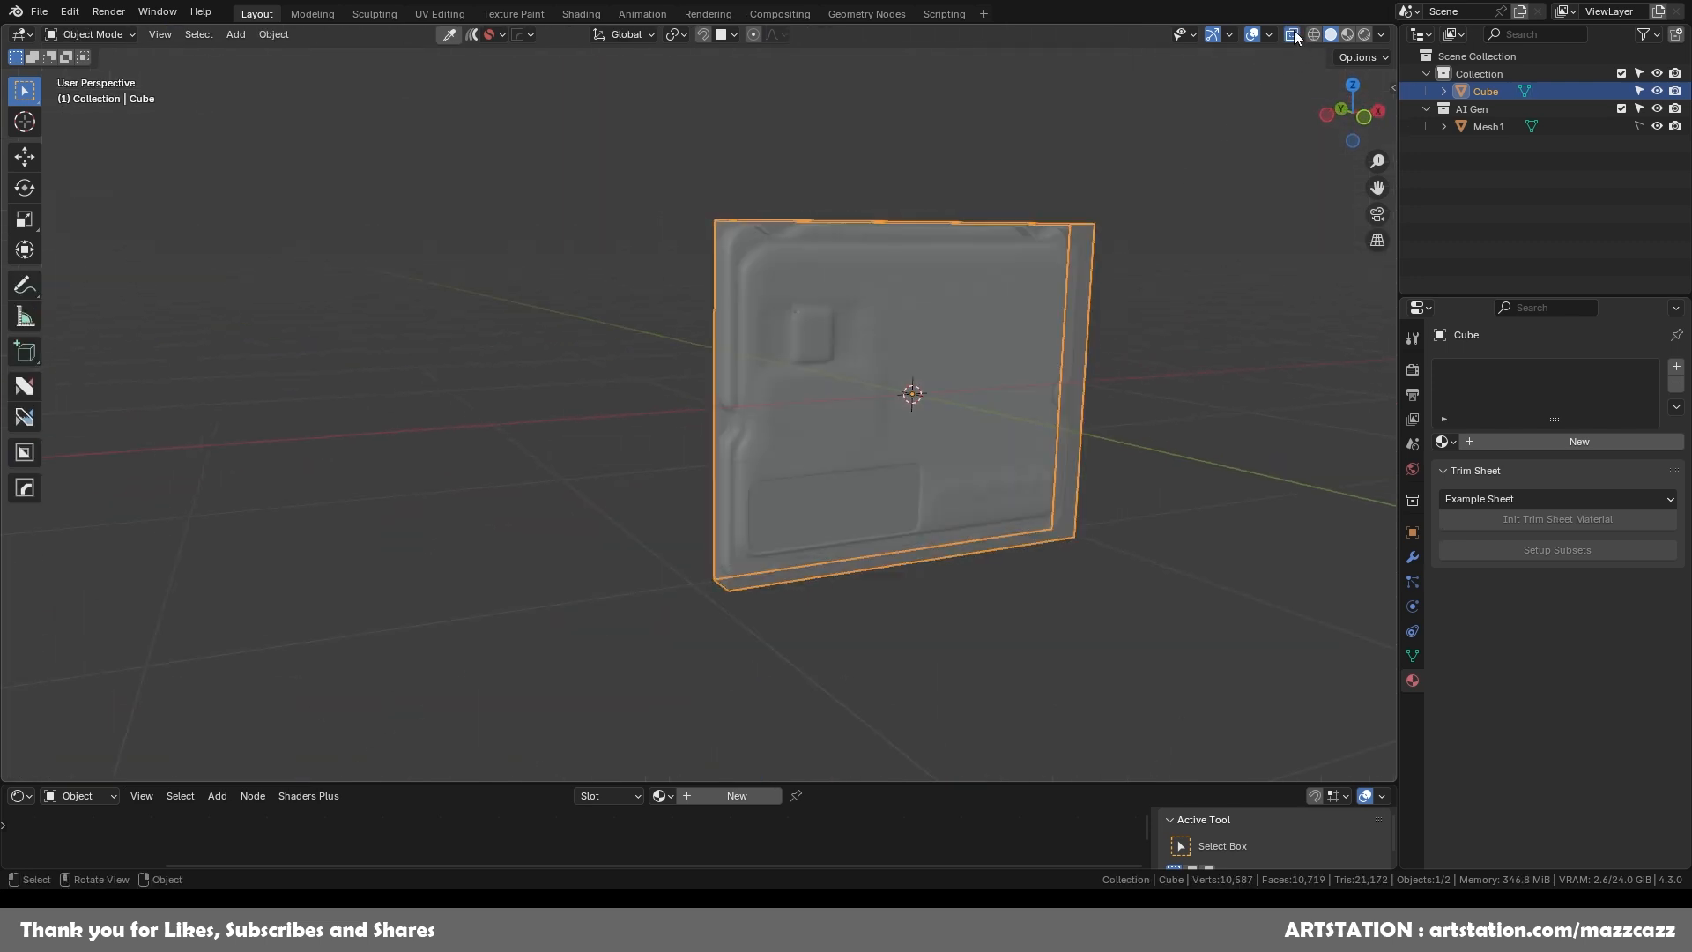
Round the plate's upper-left corner edge with a bevel of about 0.126 m and 14 segments, matching the reference panel
{"action": "left_click", "coordinate": [1365, 114]}
{"action": "scroll", "coordinate": [922, 411], "scroll_direction": "down", "scroll_amount": 2}
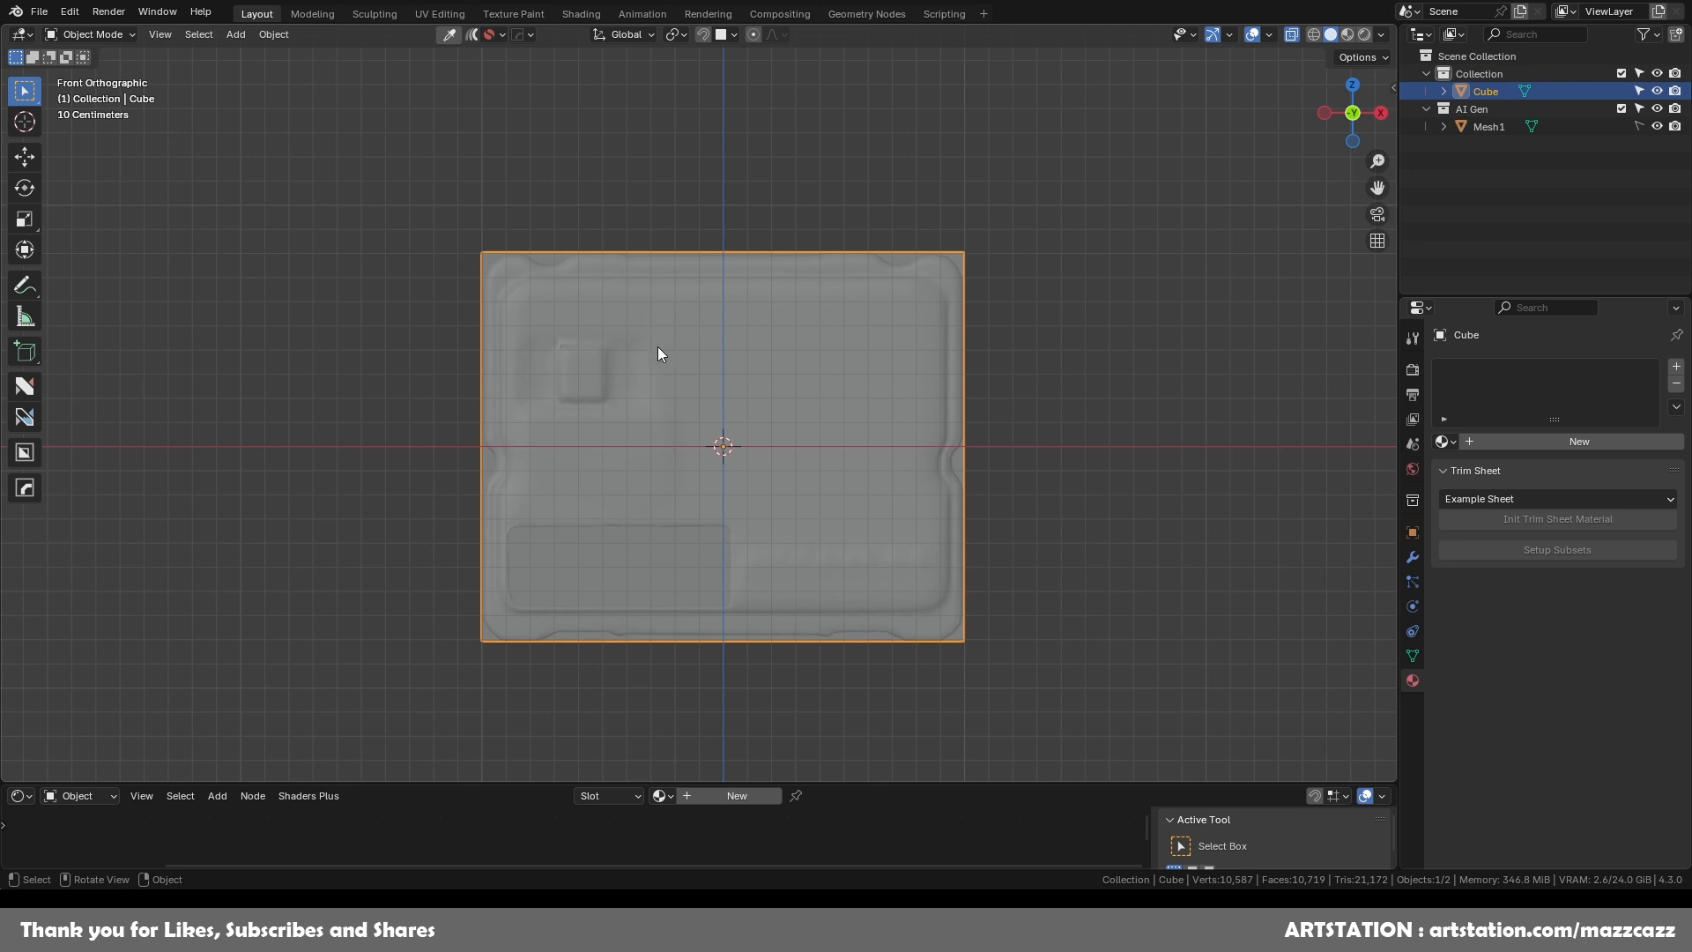
{"action": "key", "text": "alt+z"}
{"action": "key", "text": "Tab"}
{"action": "middle_click_drag", "start_coordinate": [515, 261], "coordinate": [584, 287]}
{"action": "left_click", "coordinate": [477, 252]}
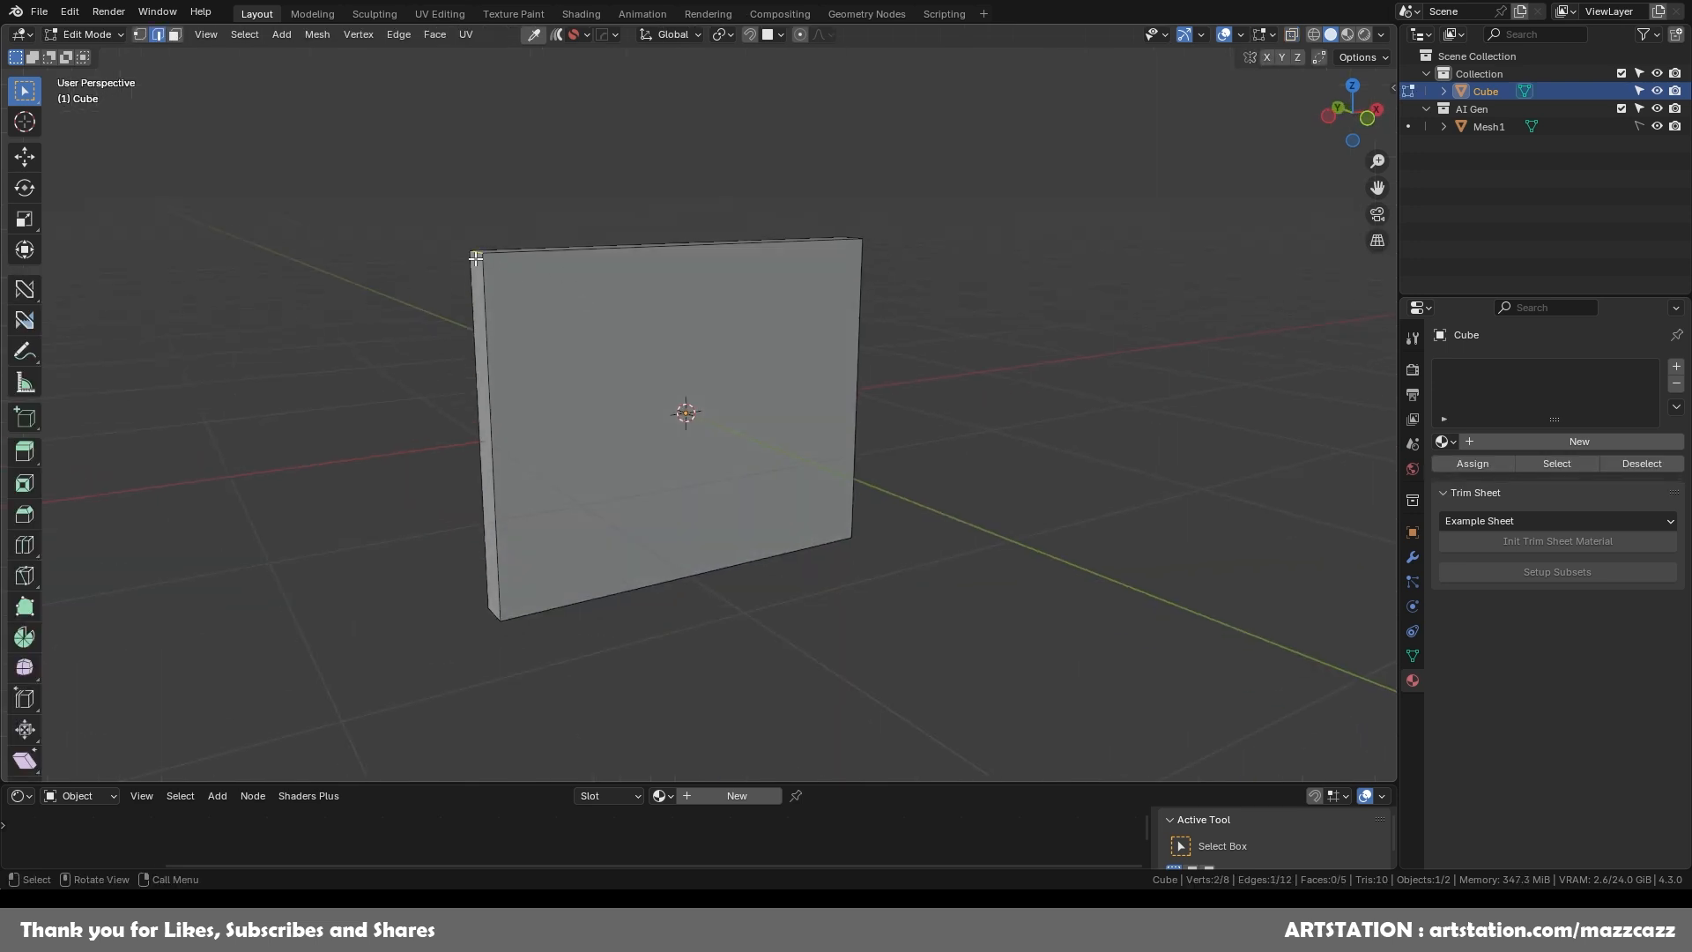
{"action": "left_click", "coordinate": [1292, 34]}
{"action": "left_click", "coordinate": [1367, 118]}
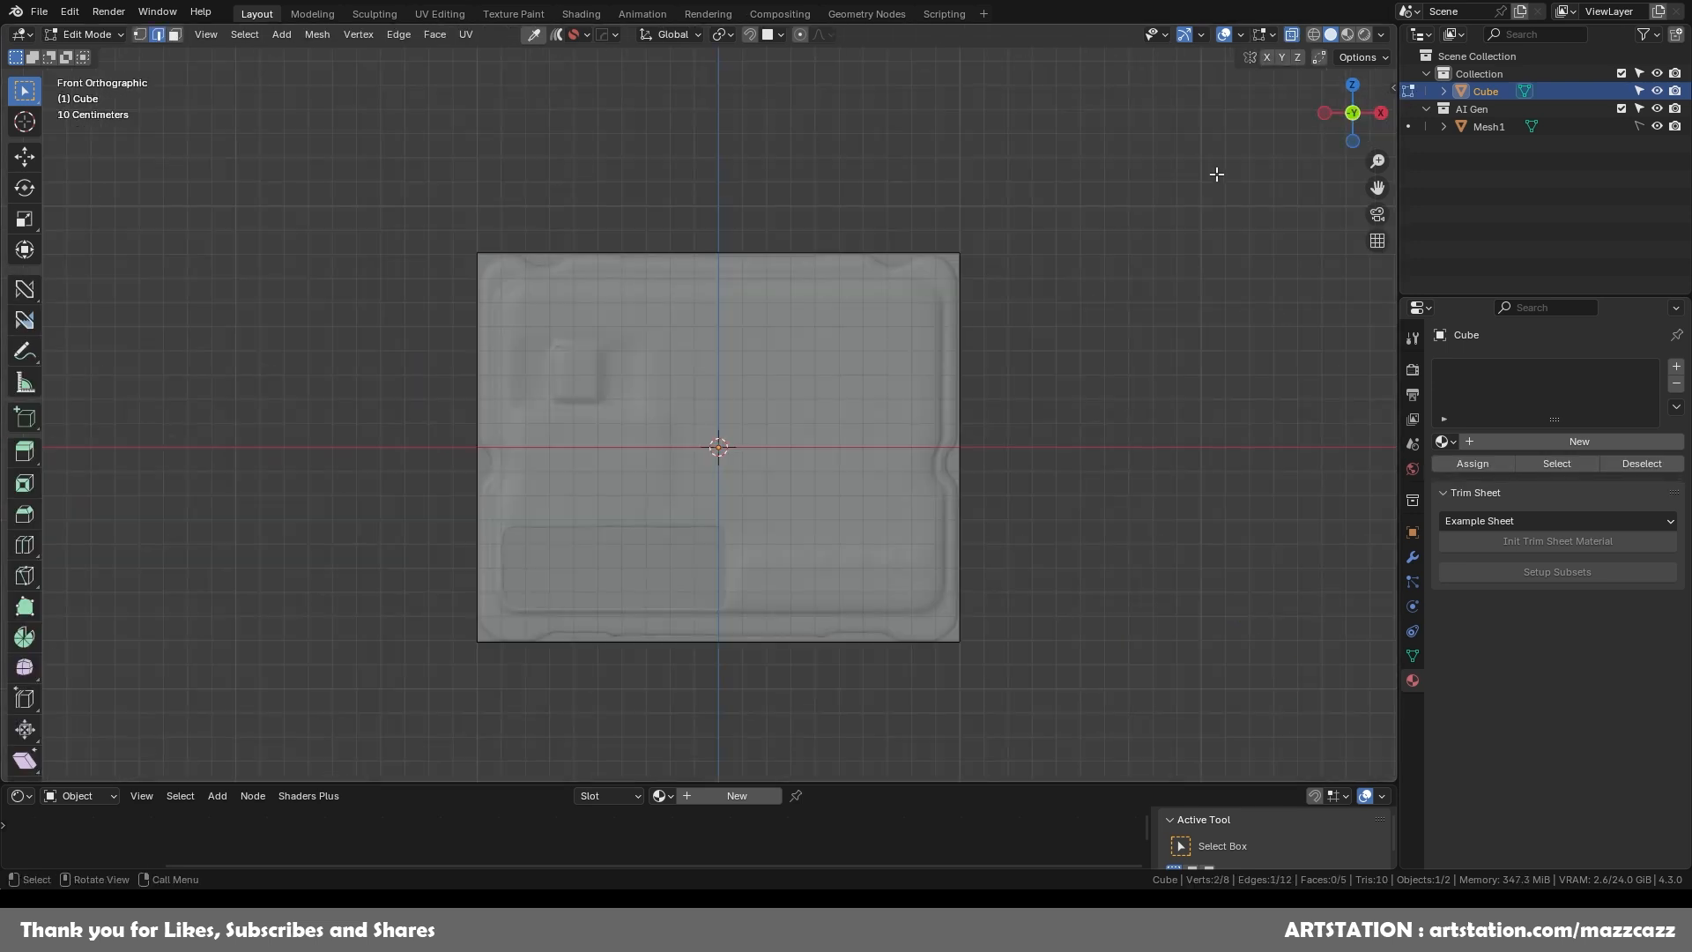
{"action": "scroll", "coordinate": [797, 349], "scroll_direction": "up", "scroll_amount": 2}
{"action": "key", "text": "ctrl+b"}
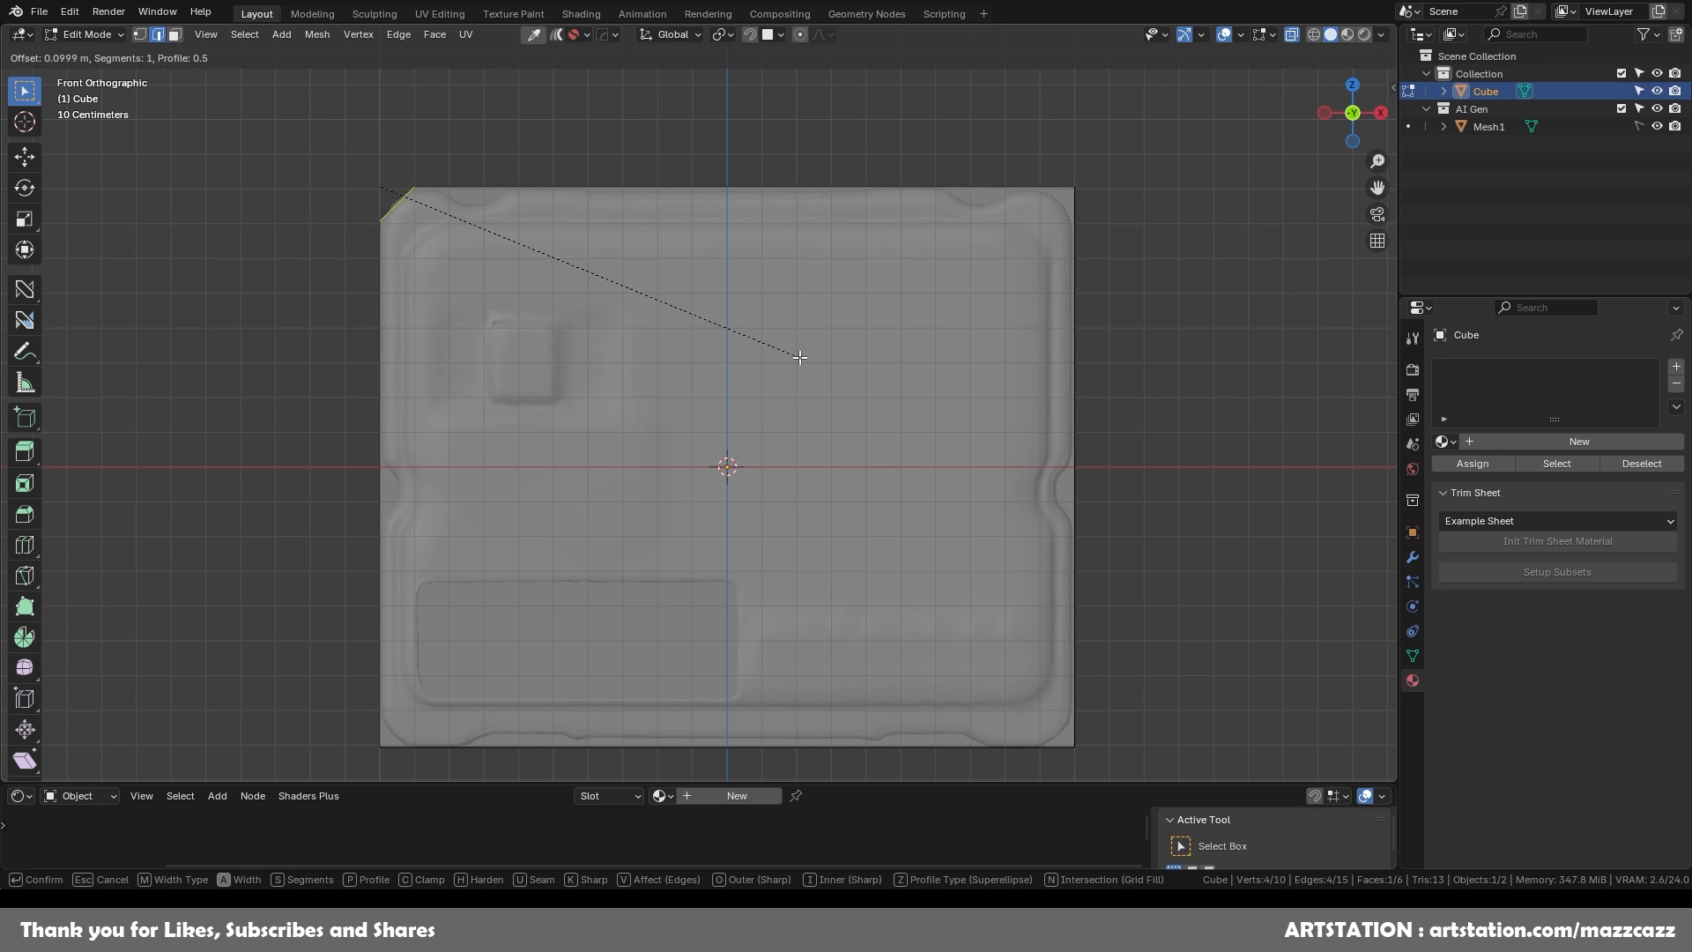
{"action": "scroll", "coordinate": [802, 357], "scroll_direction": "up", "scroll_amount": 6}
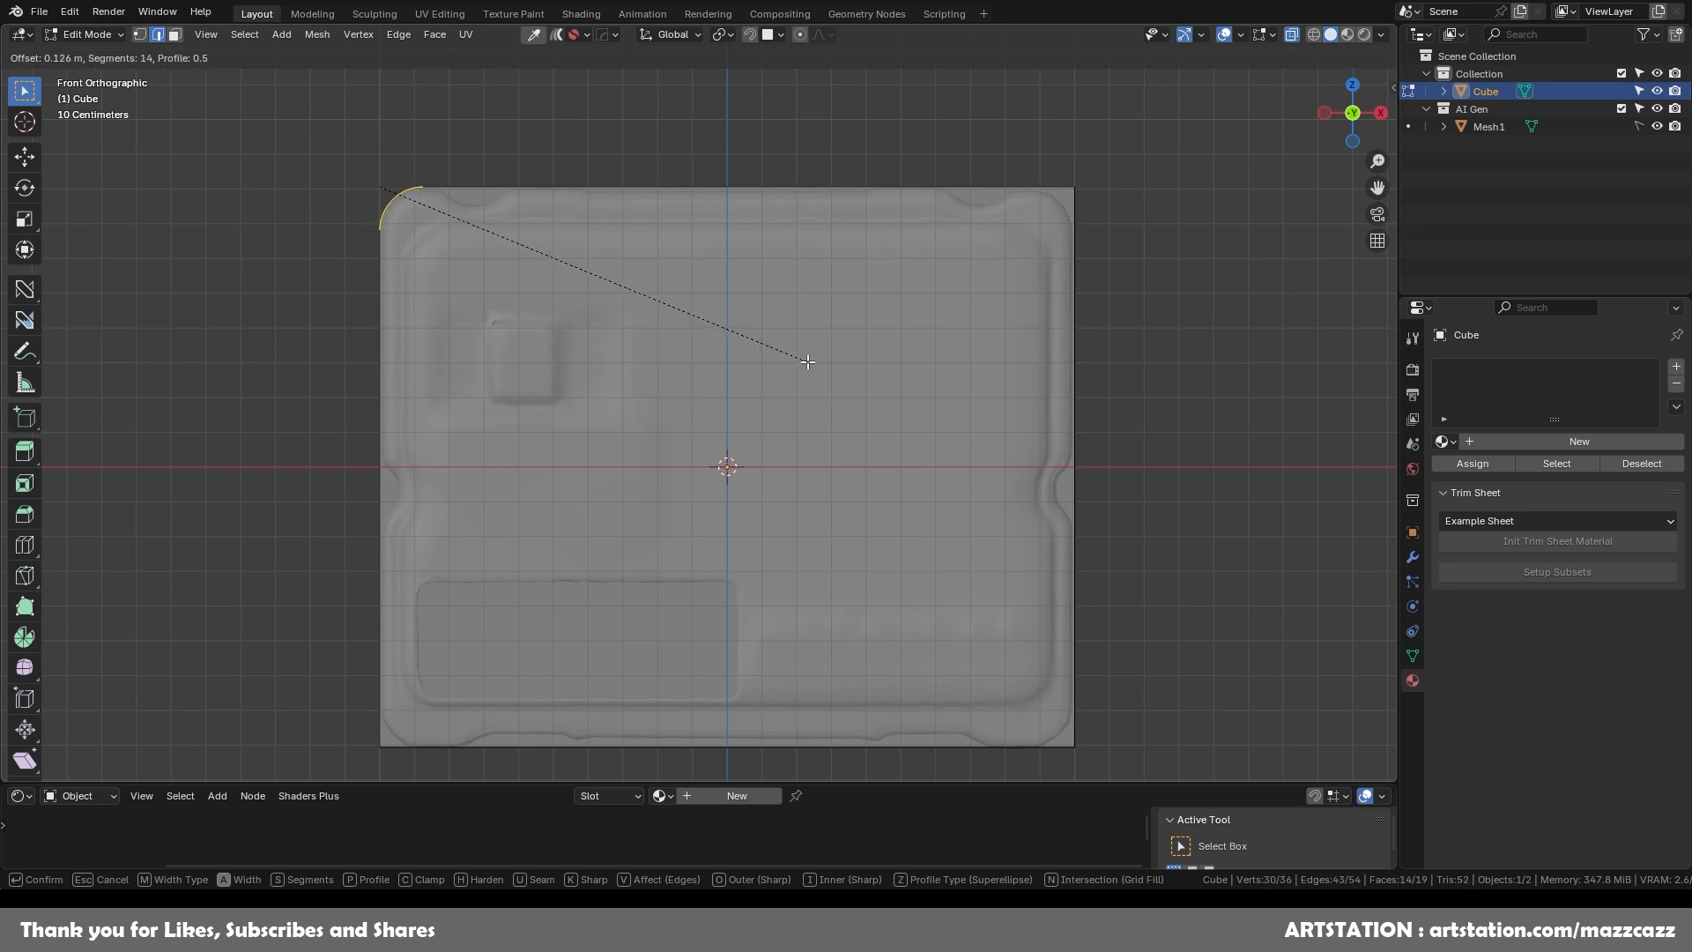
{"action": "left_click", "coordinate": [807, 361]}
Symmetrize the plate horizontally and along Z to copy the rounded corner to the other three corners
{"action": "key", "text": "alt+x"}
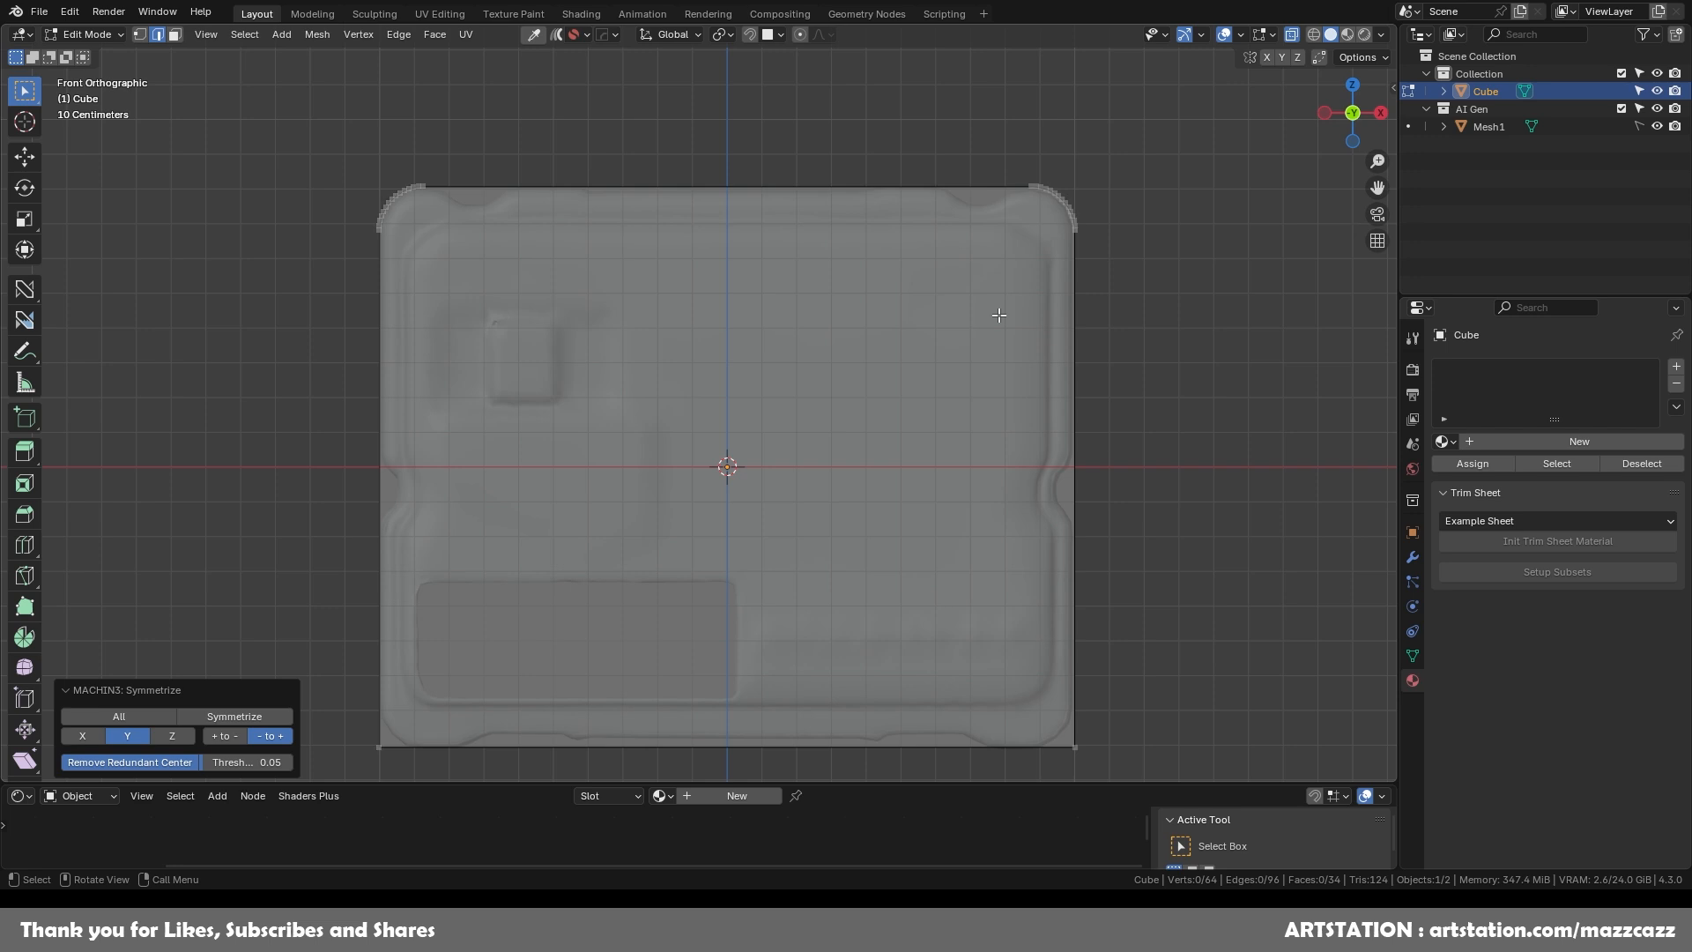
{"action": "middle_click_drag", "start_coordinate": [947, 423], "coordinate": [907, 454]}
{"action": "key", "text": "alt+x"}
{"action": "middle_click_drag", "start_coordinate": [885, 559], "coordinate": [672, 438]}
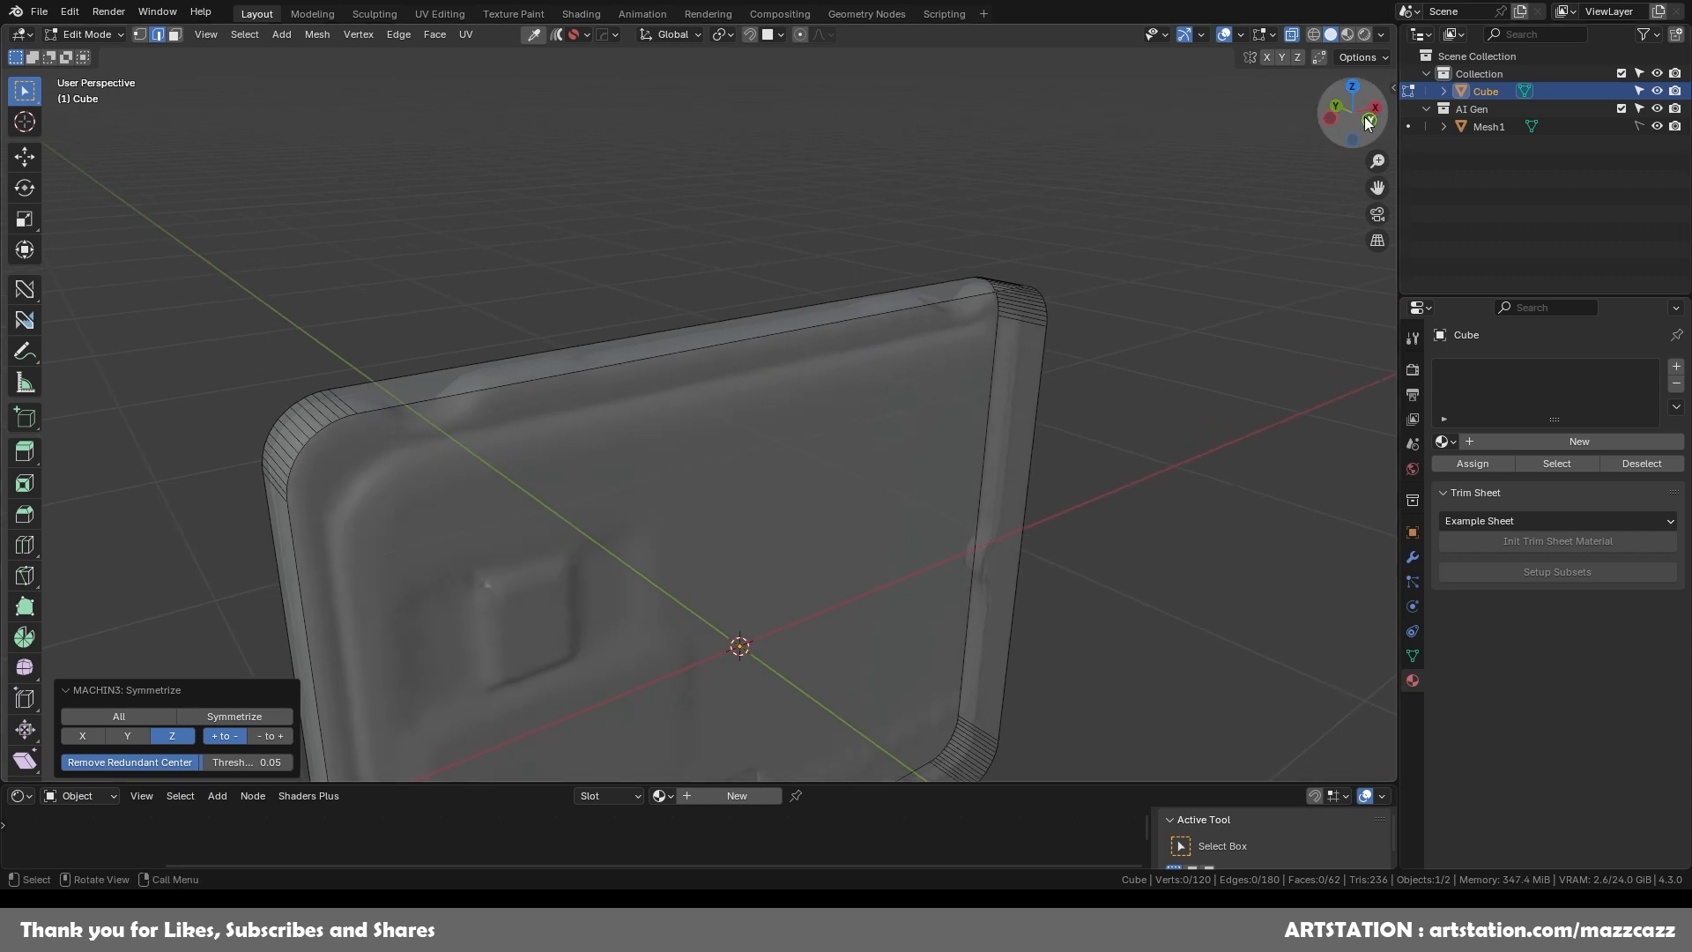
{"action": "left_click", "coordinate": [1367, 121]}
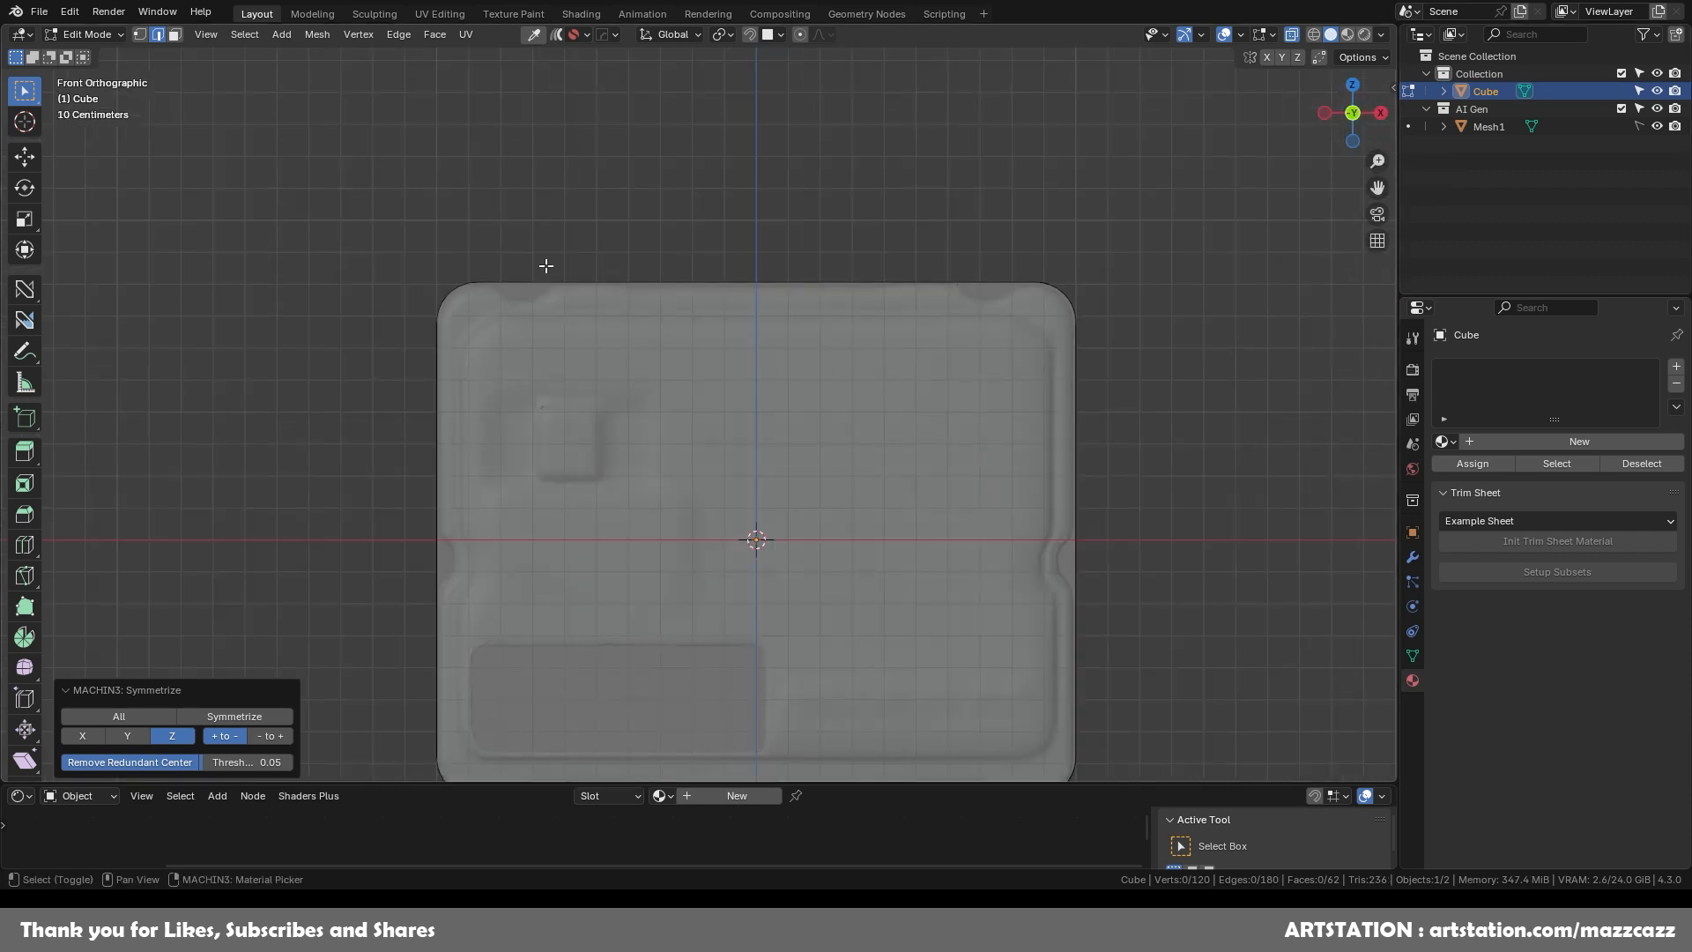
Try to add an edge loop across the plate's upper side at the reference's left notch and lower it along Z
{"action": "scroll", "coordinate": [546, 265], "scroll_direction": "up", "scroll_amount": 3}
{"action": "mouse_move", "coordinate": [722, 393]}
{"action": "middle_mouse_down"}
{"action": "mouse_move", "coordinate": [785, 423]}
{"action": "mouse_move", "coordinate": [734, 380]}
{"action": "middle_mouse_up"}
{"action": "key", "text": "ctrl+r"}
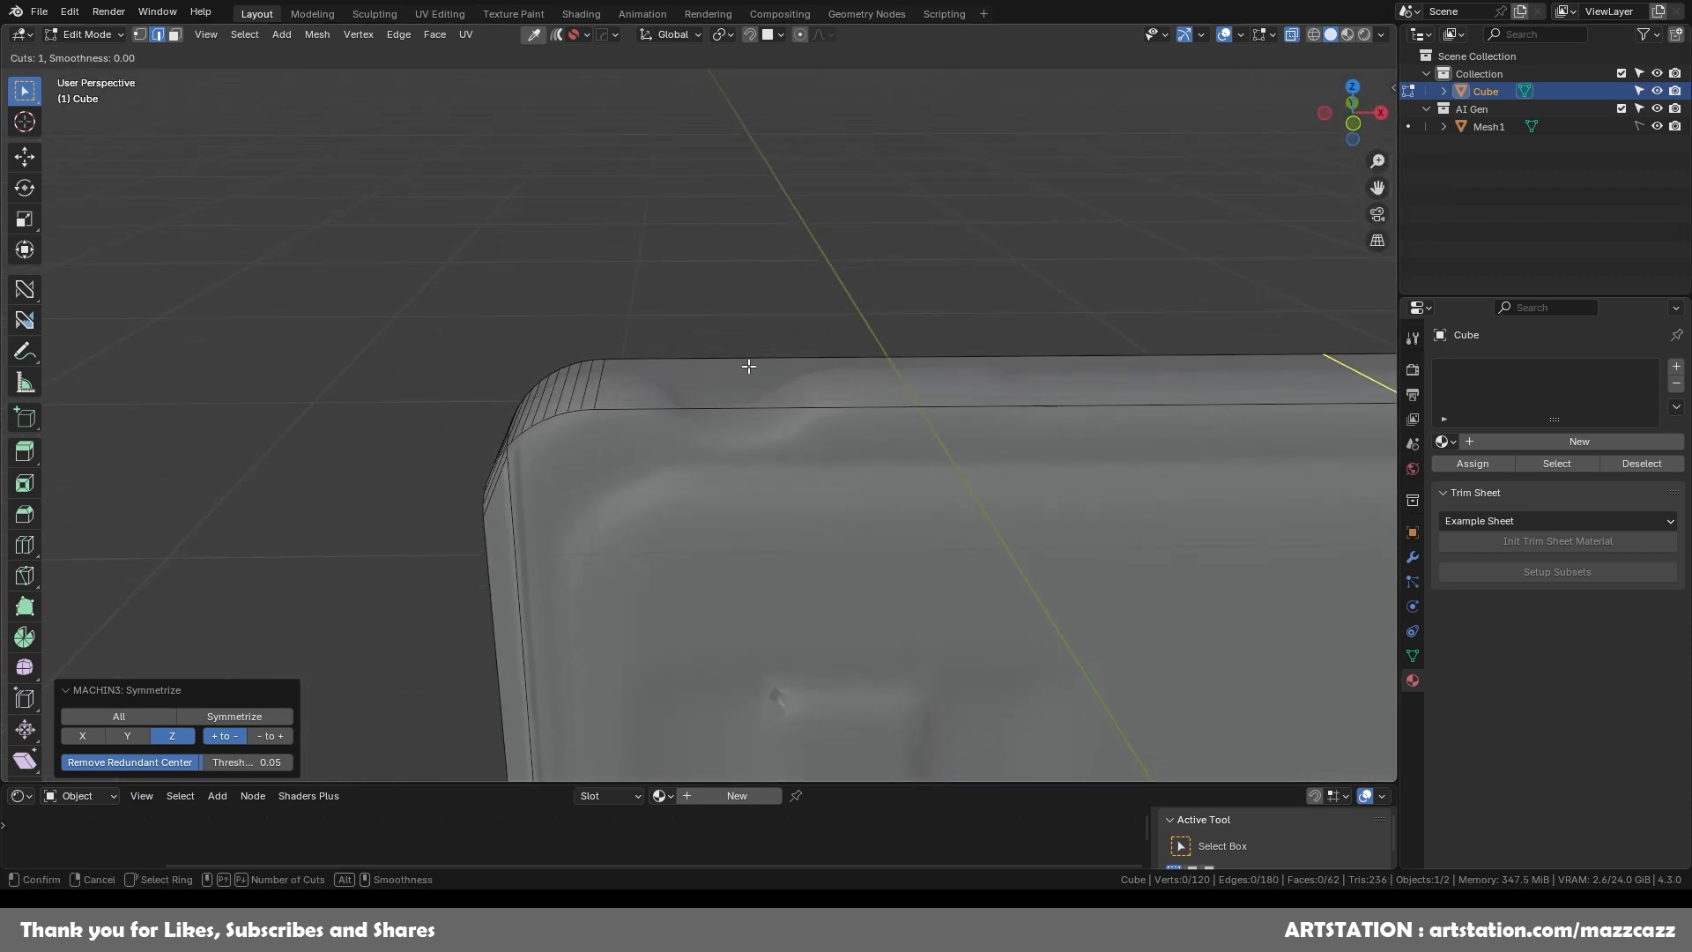
{"action": "left_click", "coordinate": [749, 366]}
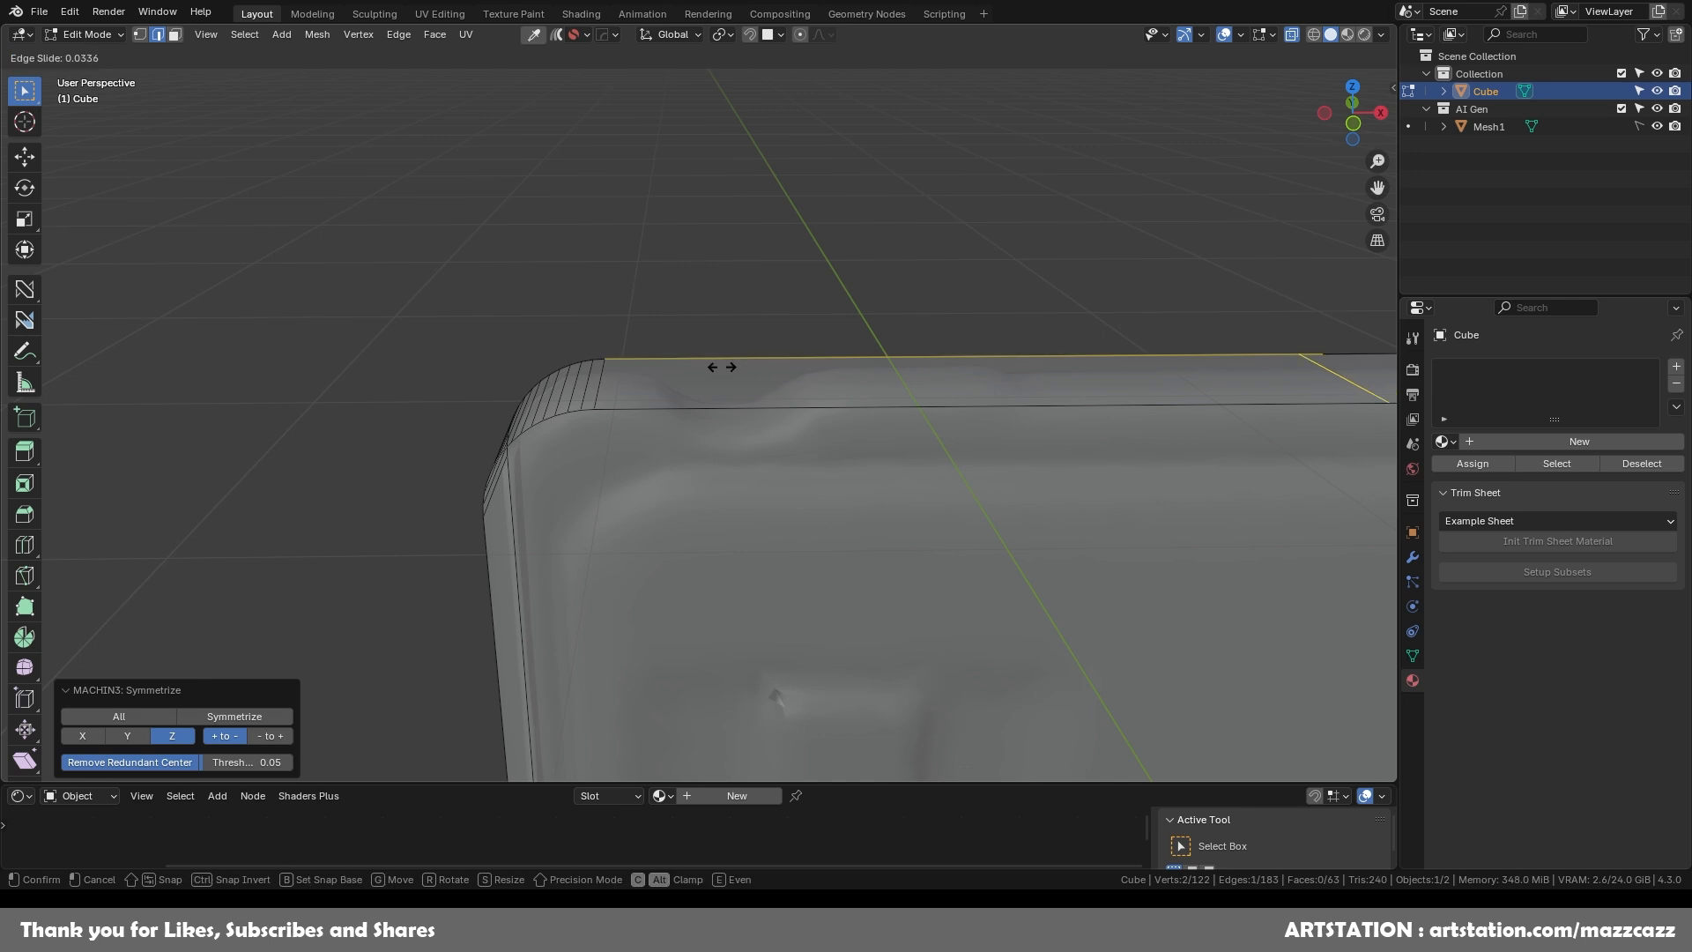
{"action": "left_click", "coordinate": [159, 385]}
{"action": "left_click", "coordinate": [1353, 123]}
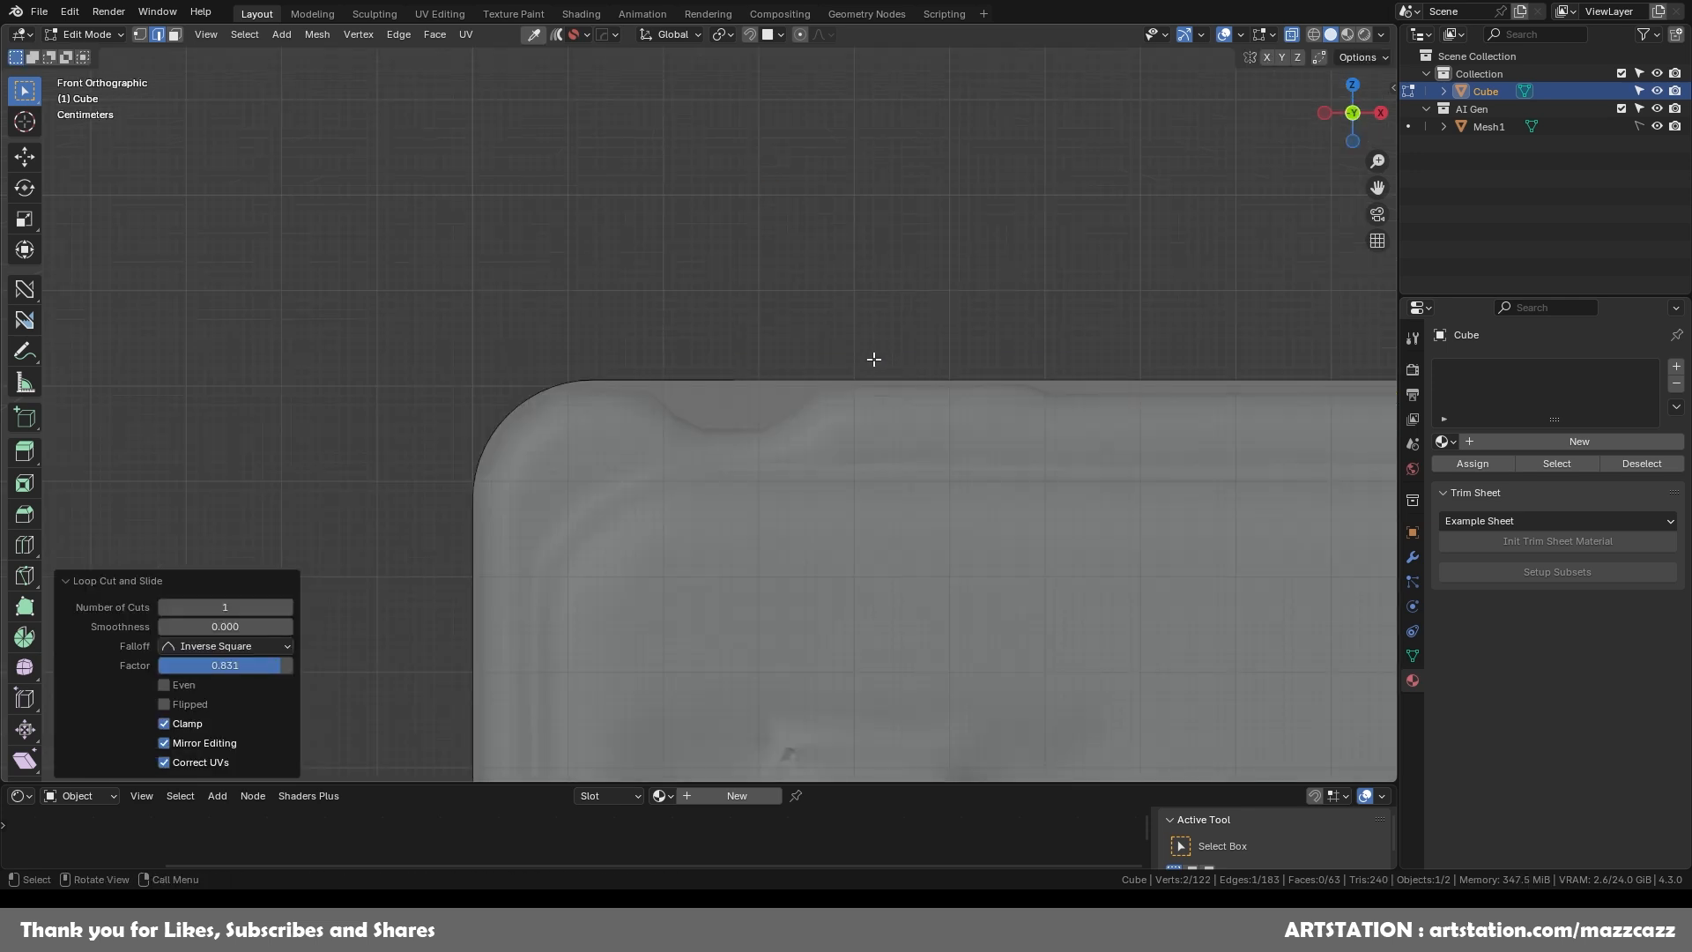
{"action": "mouse_move", "coordinate": [780, 376]}
{"action": "middle_mouse_down"}
{"action": "mouse_move", "coordinate": [767, 352]}
{"action": "mouse_move", "coordinate": [797, 359]}
{"action": "middle_mouse_up"}
{"action": "key", "text": "g"}
{"action": "key", "text": "z"}
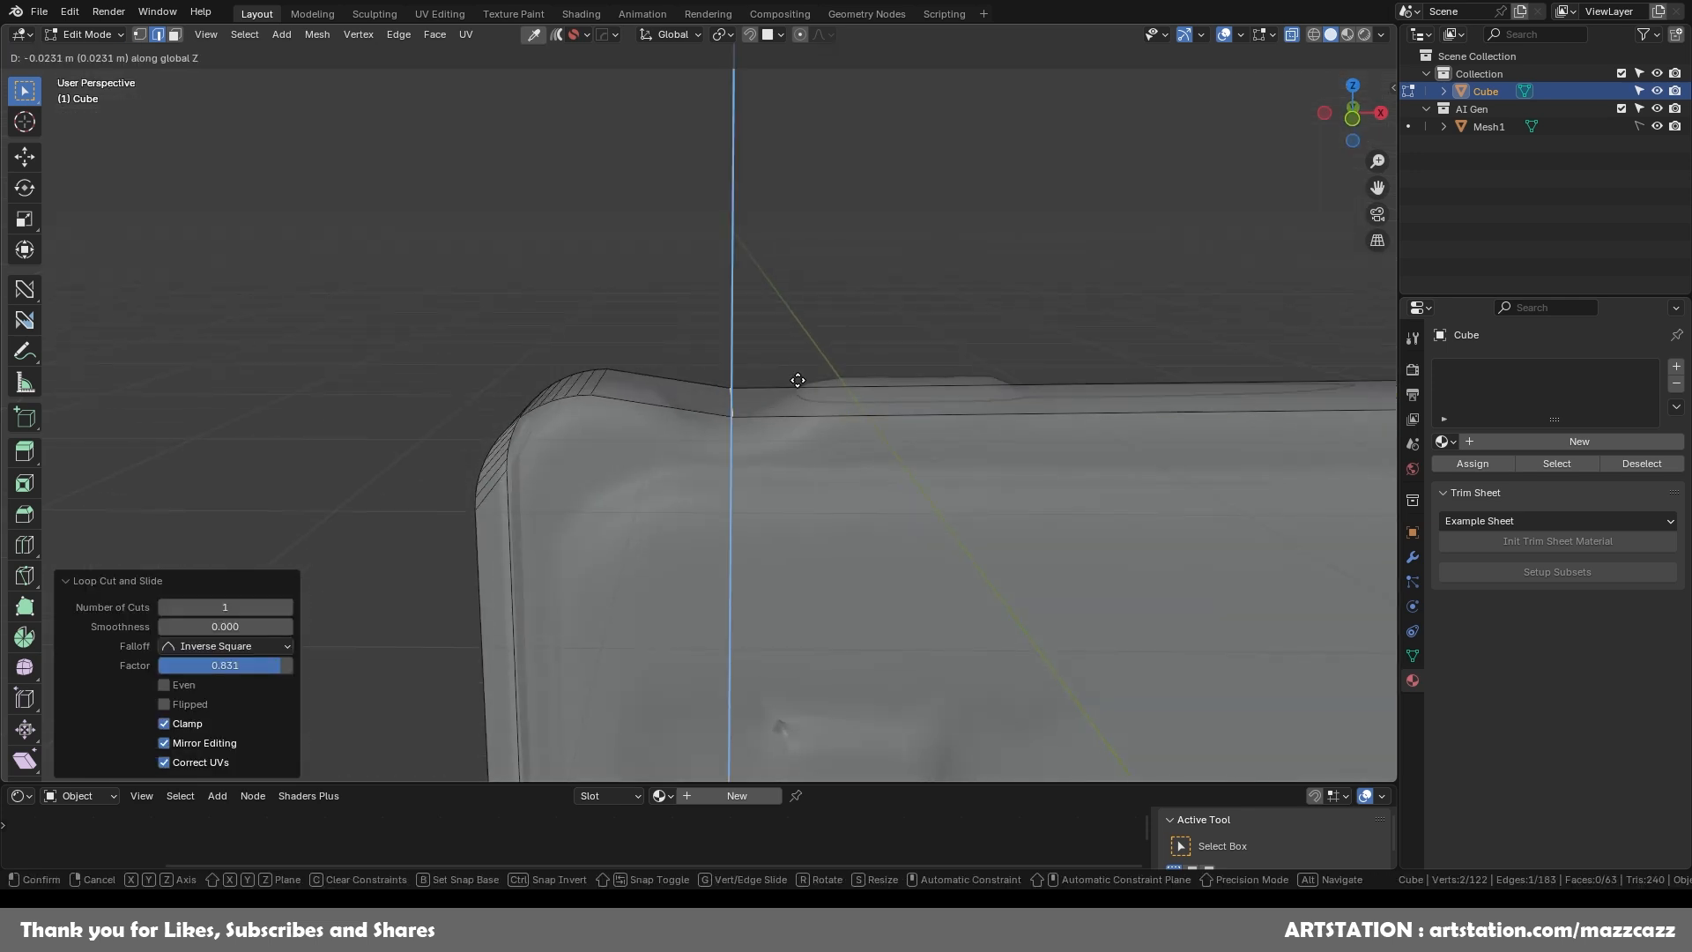
{"action": "right_click", "coordinate": [797, 396]}
{"action": "scroll", "coordinate": [1049, 389], "scroll_direction": "down", "scroll_amount": 3}
{"action": "middle_click_drag", "start_coordinate": [1050, 389], "coordinate": [968, 392], "text": "shift"}
Try a second, centred edge loop across the plate's upper side, then undo both loop cuts
{"action": "left_click", "coordinate": [1352, 118]}
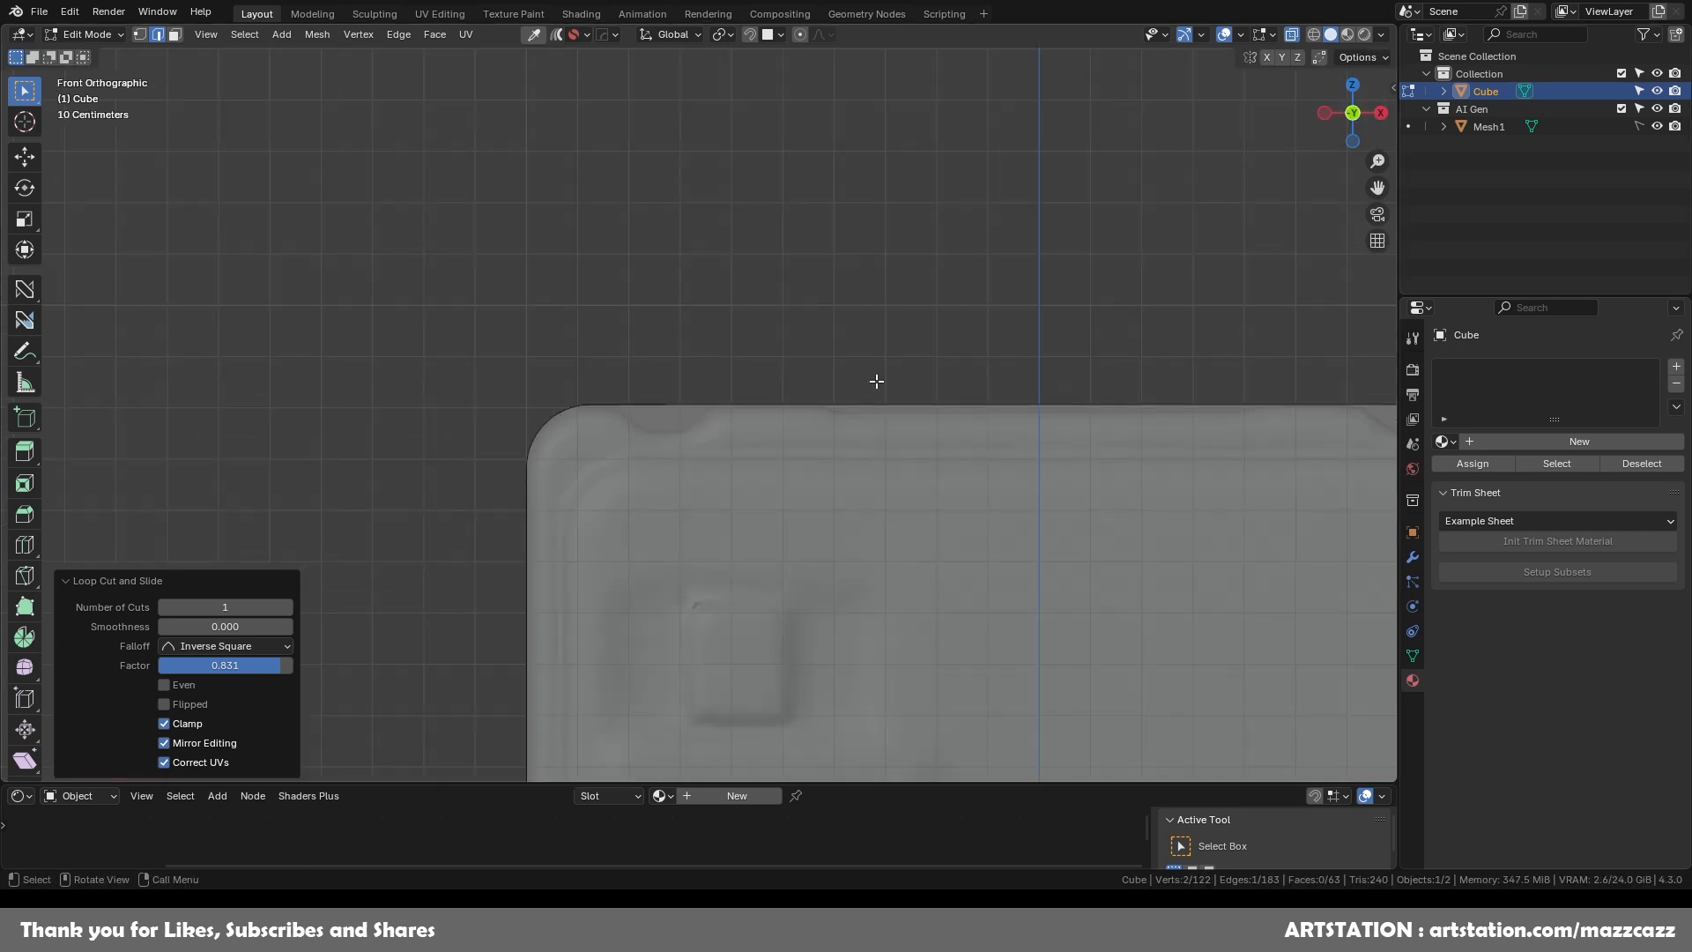
{"action": "key", "text": "ctrl+r"}
{"action": "right_click", "coordinate": [1050, 396]}
{"action": "middle_click_drag", "start_coordinate": [1050, 386], "coordinate": [1043, 395]}
{"action": "key", "text": "ctrl+g"}
{"action": "key", "text": "ctrl+r"}
{"action": "left_click", "coordinate": [1089, 409]}
{"action": "right_click", "coordinate": [1089, 409]}
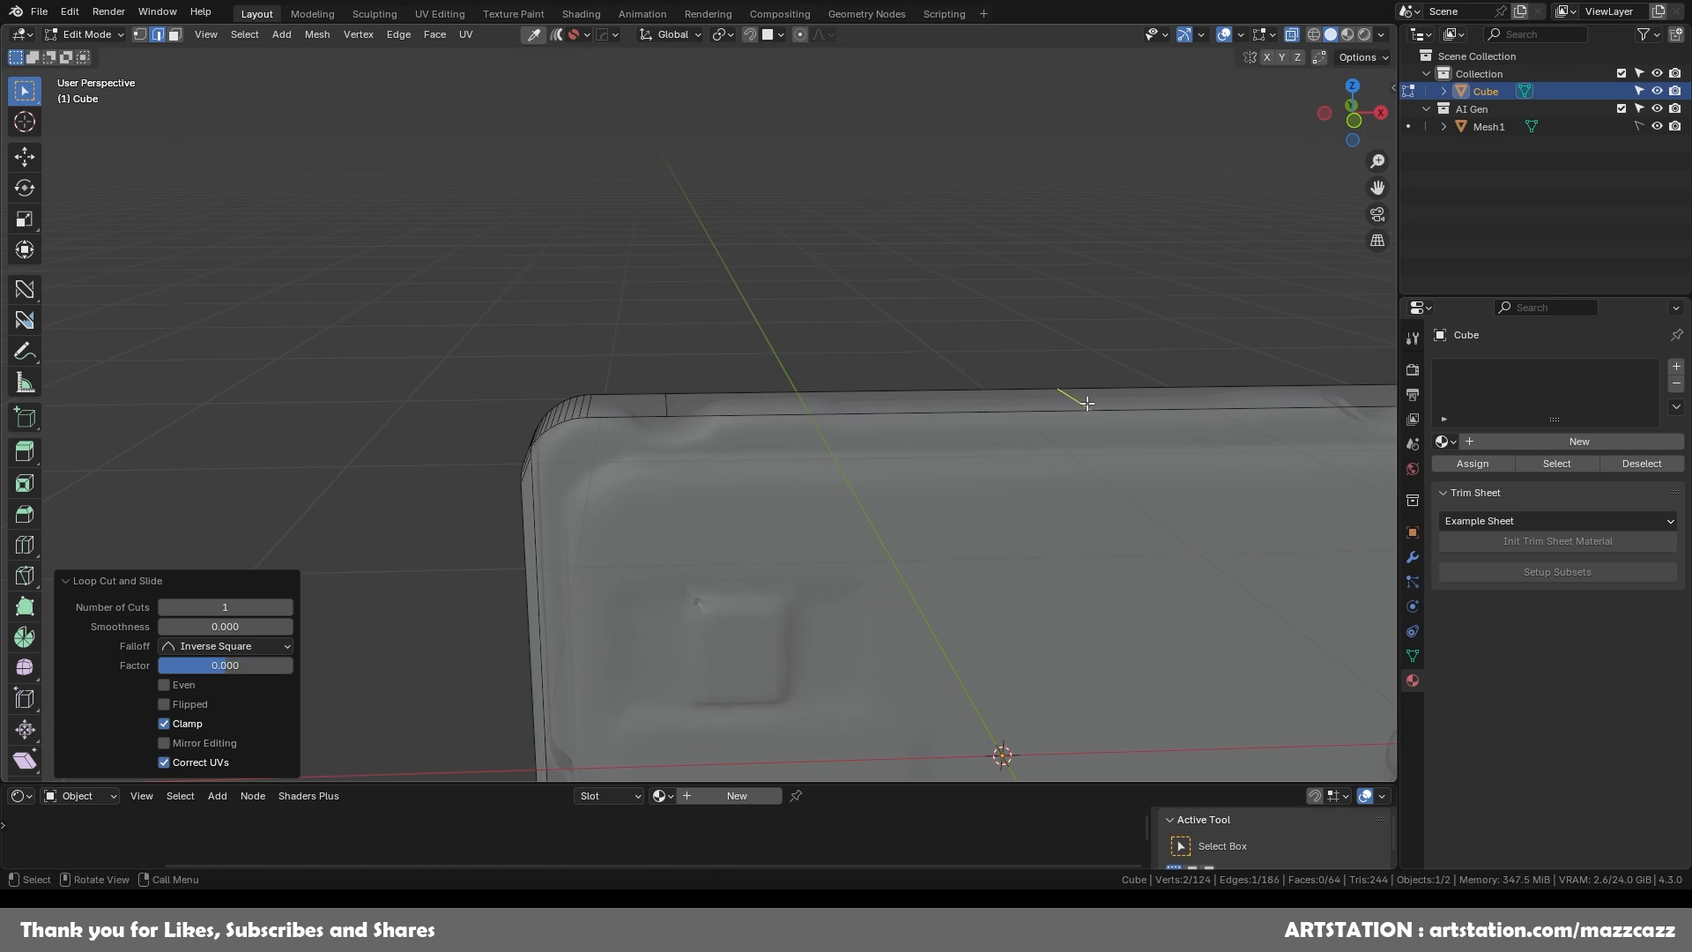
{"action": "left_click", "coordinate": [670, 403]}
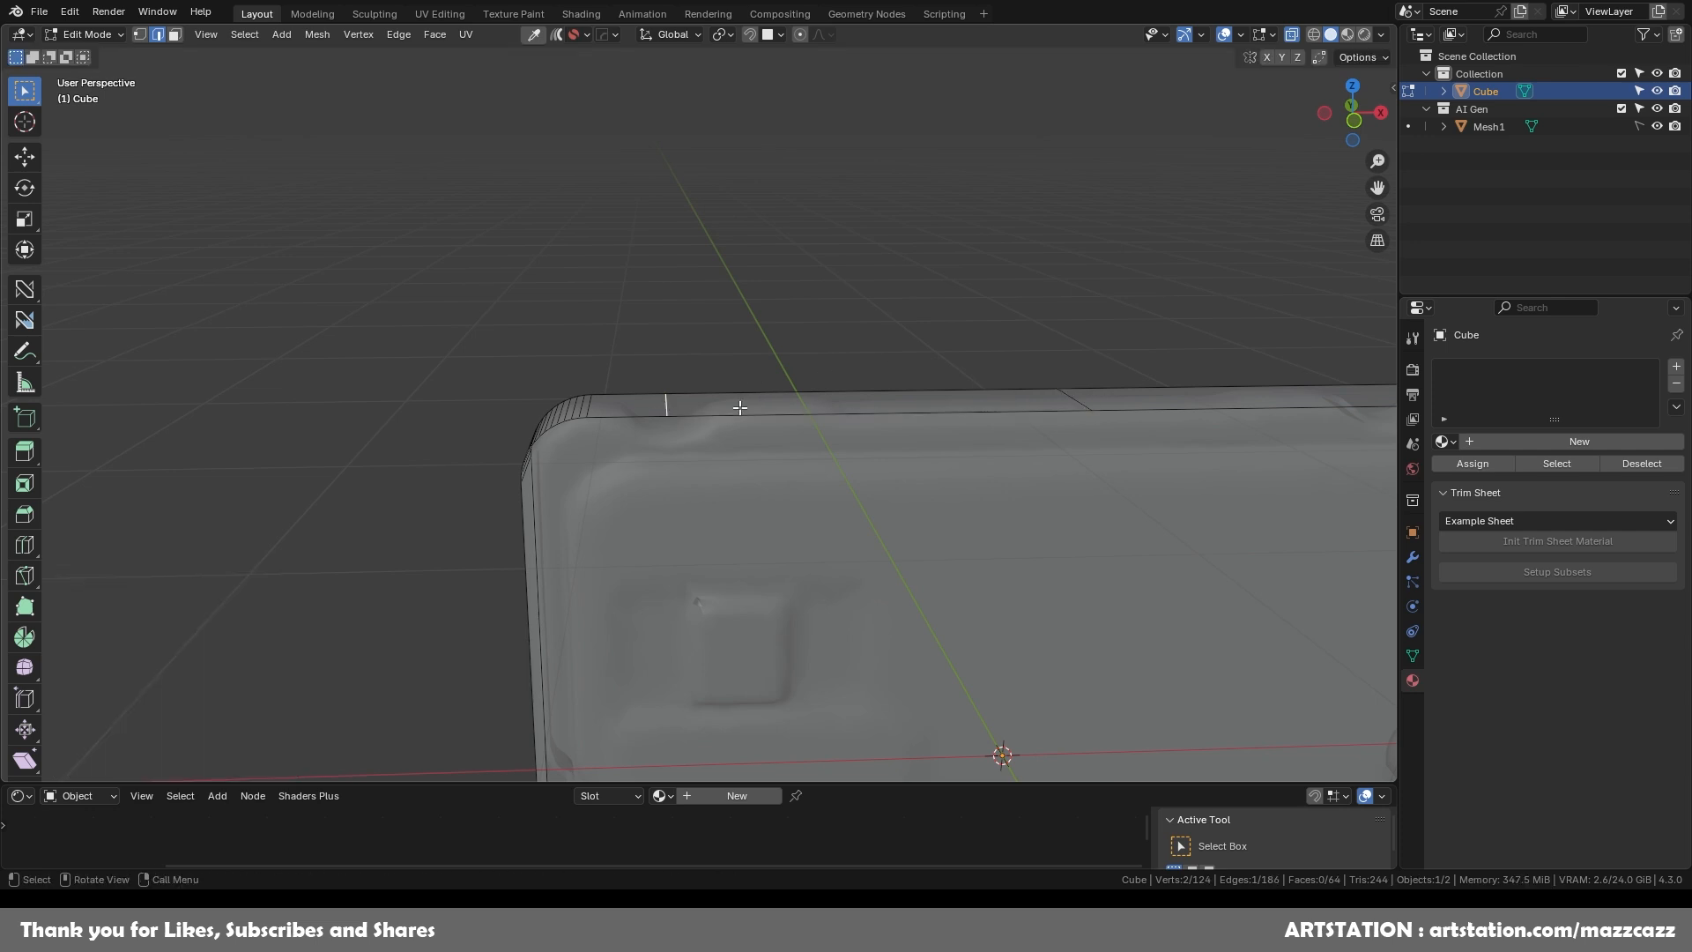
{"action": "key", "text": "ctrl+z"}
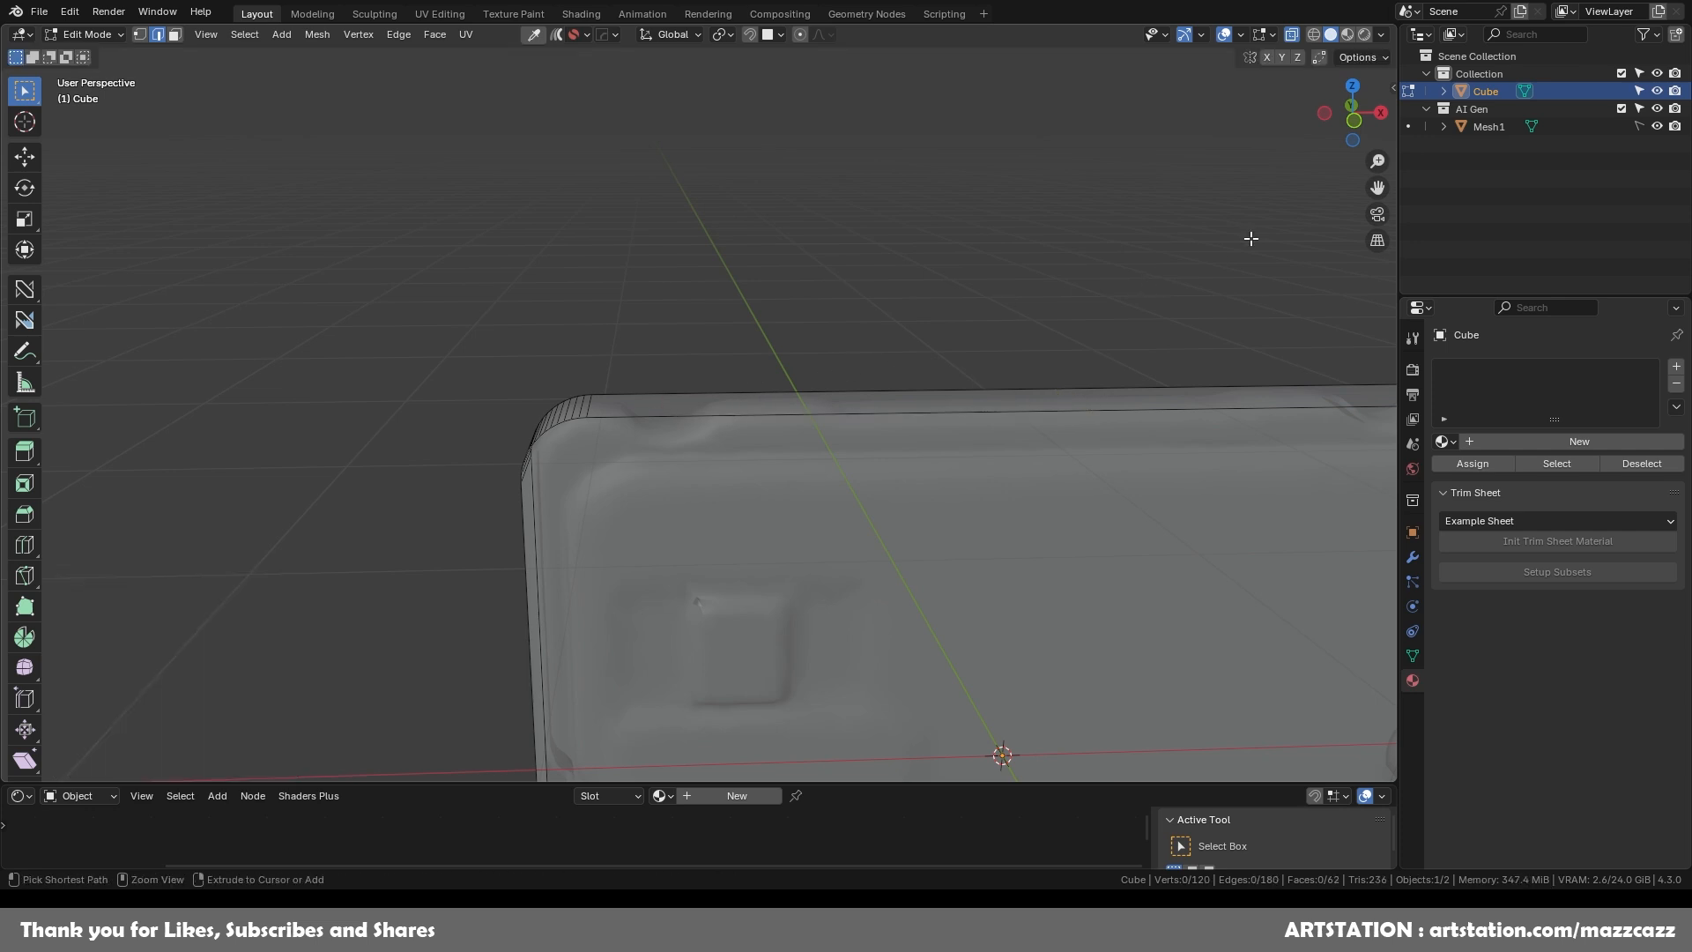
In object mode, view the plate from the front with X-ray on and activate BoxCutter with a 0.01 snapping grid
{"action": "left_click", "coordinate": [1357, 120]}
{"action": "key", "text": "Tab"}
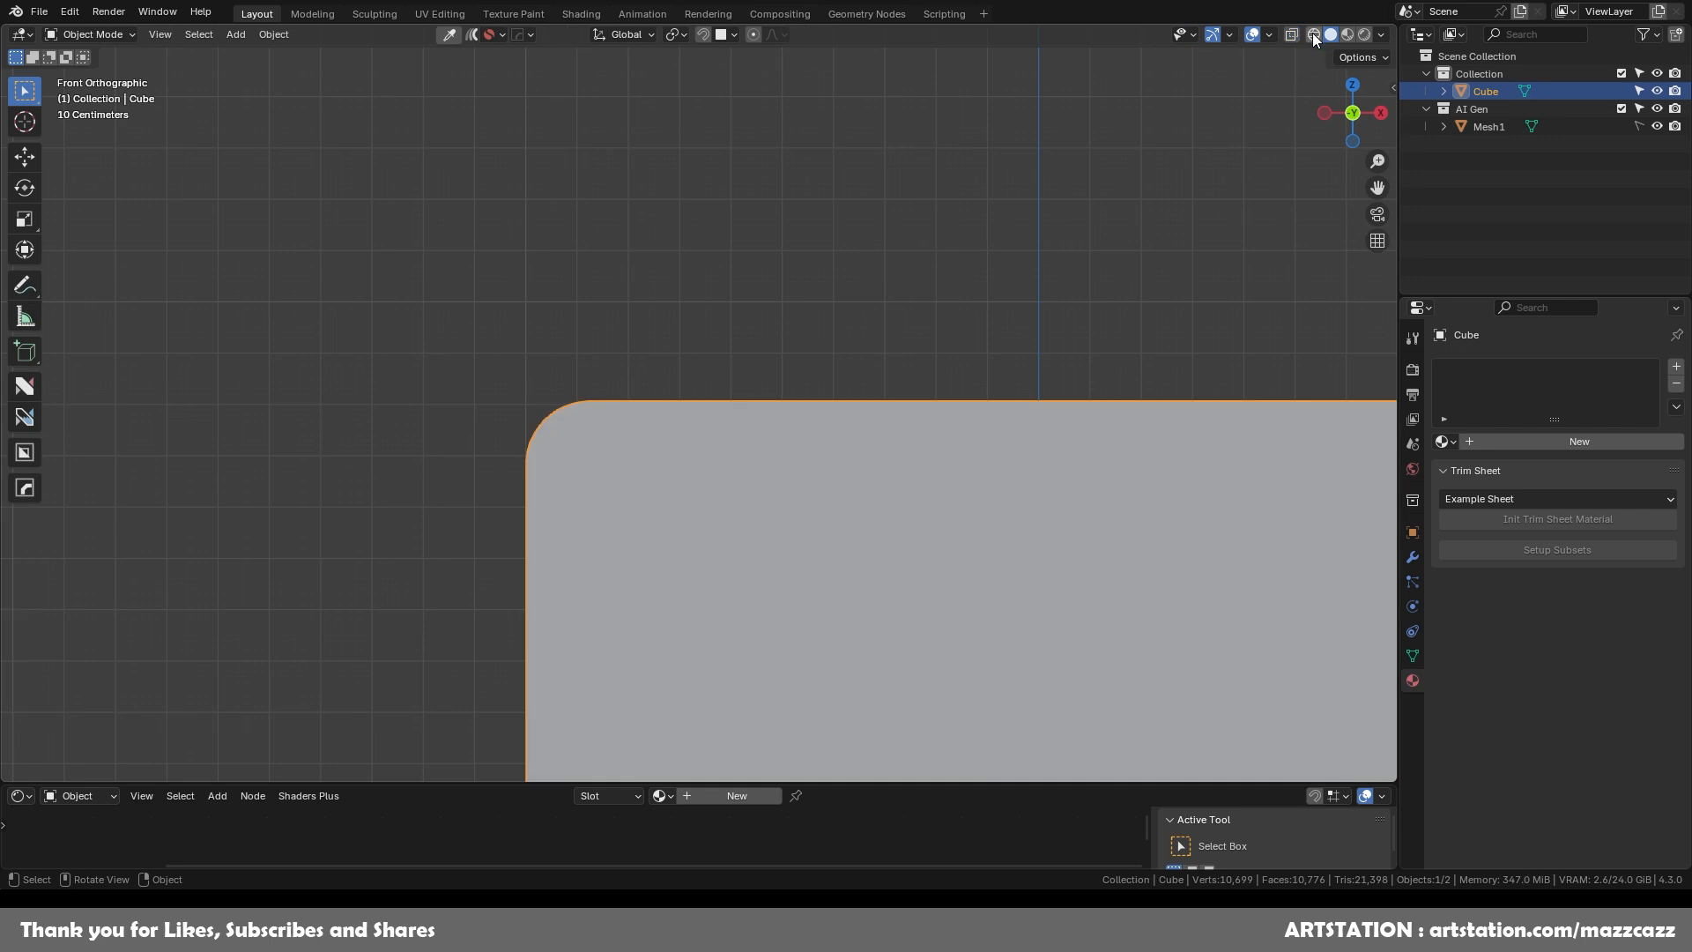
{"action": "left_click", "coordinate": [1293, 36]}
{"action": "key", "text": "alt+w"}
{"action": "key", "text": "ctrl+d"}
{"action": "left_click", "coordinate": [853, 296]}
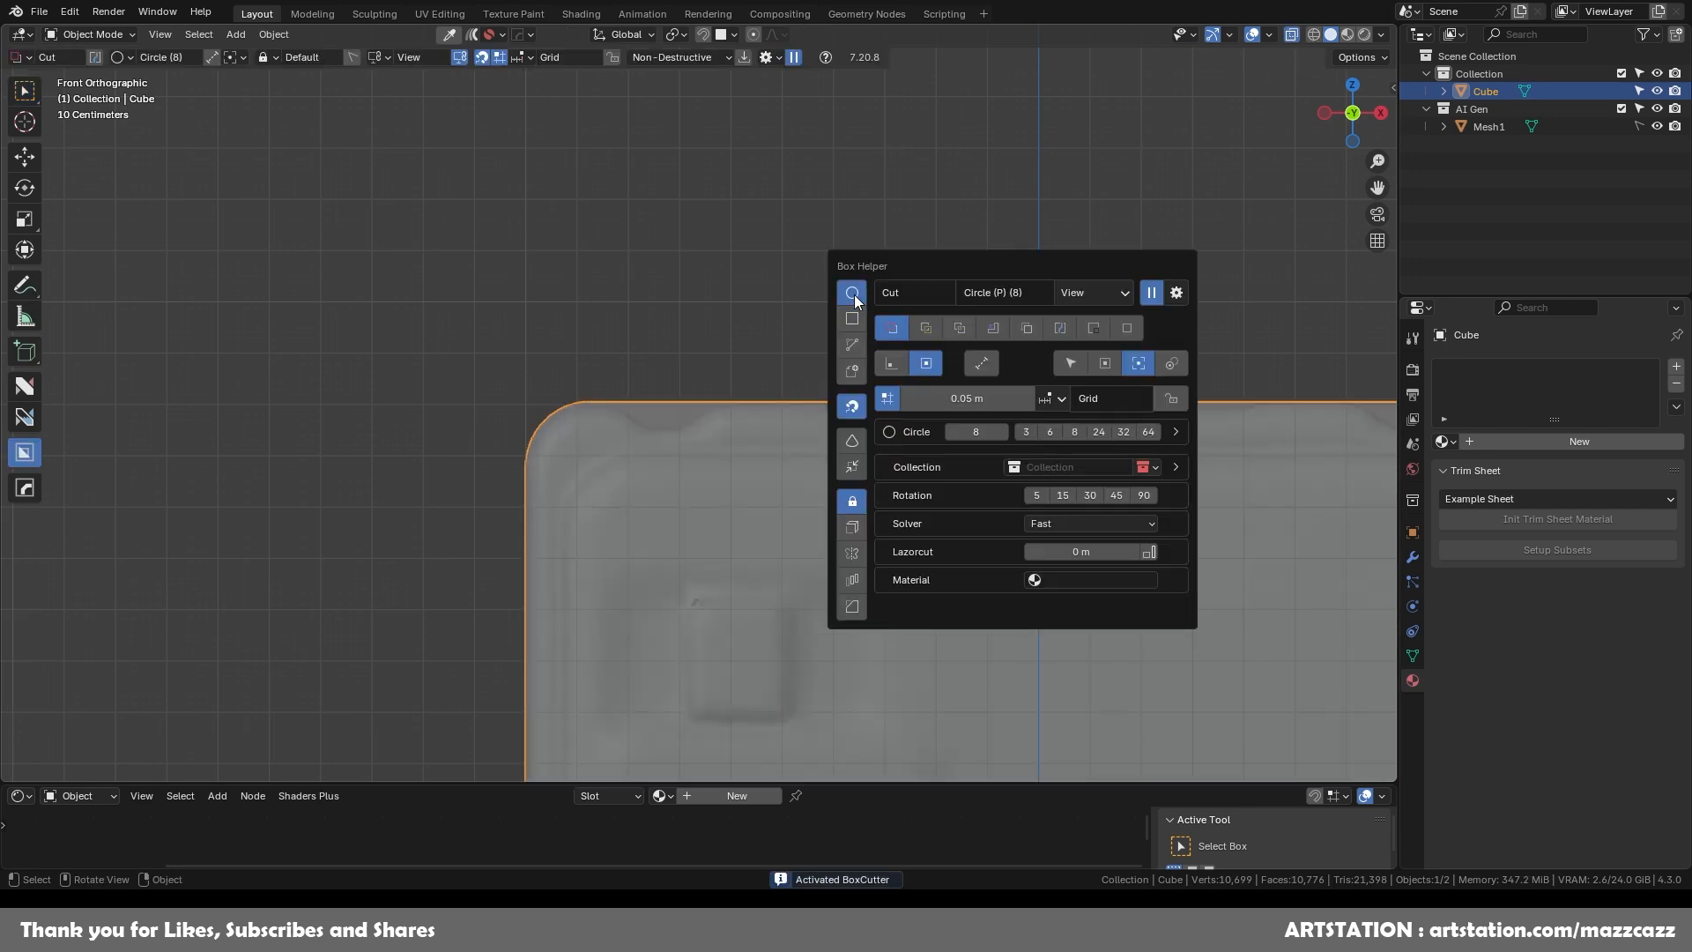
{"action": "scroll", "coordinate": [686, 380], "scroll_direction": "up", "scroll_amount": 2}
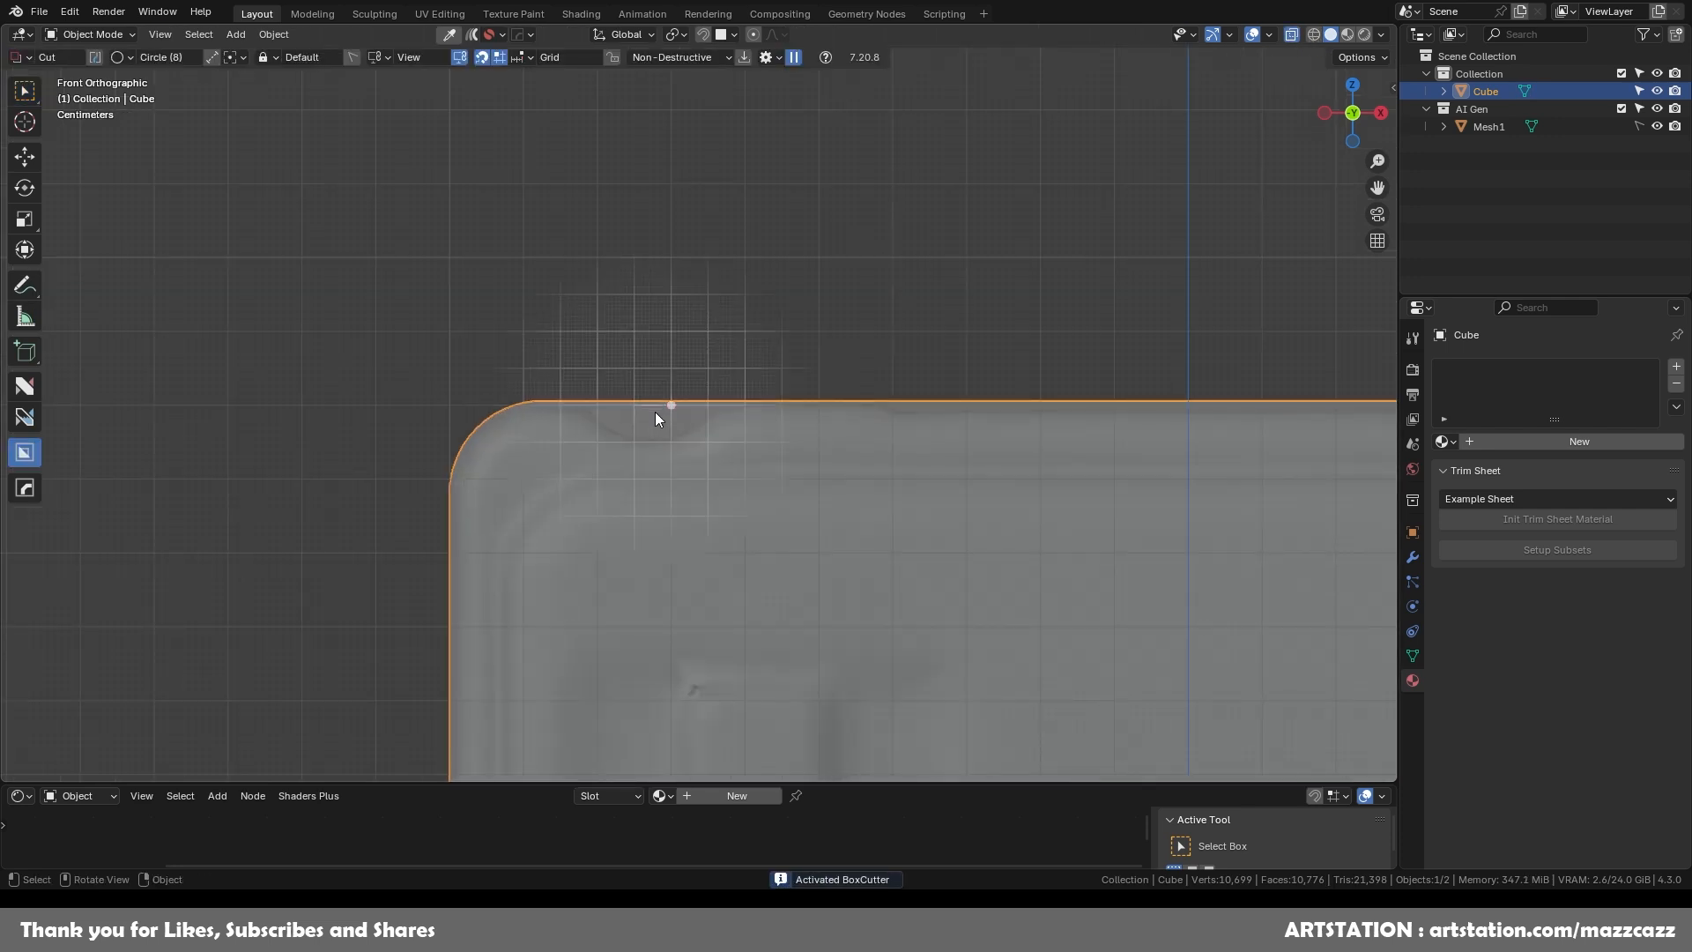
{"action": "scroll", "coordinate": [654, 410], "scroll_direction": "up", "scroll_amount": 3}
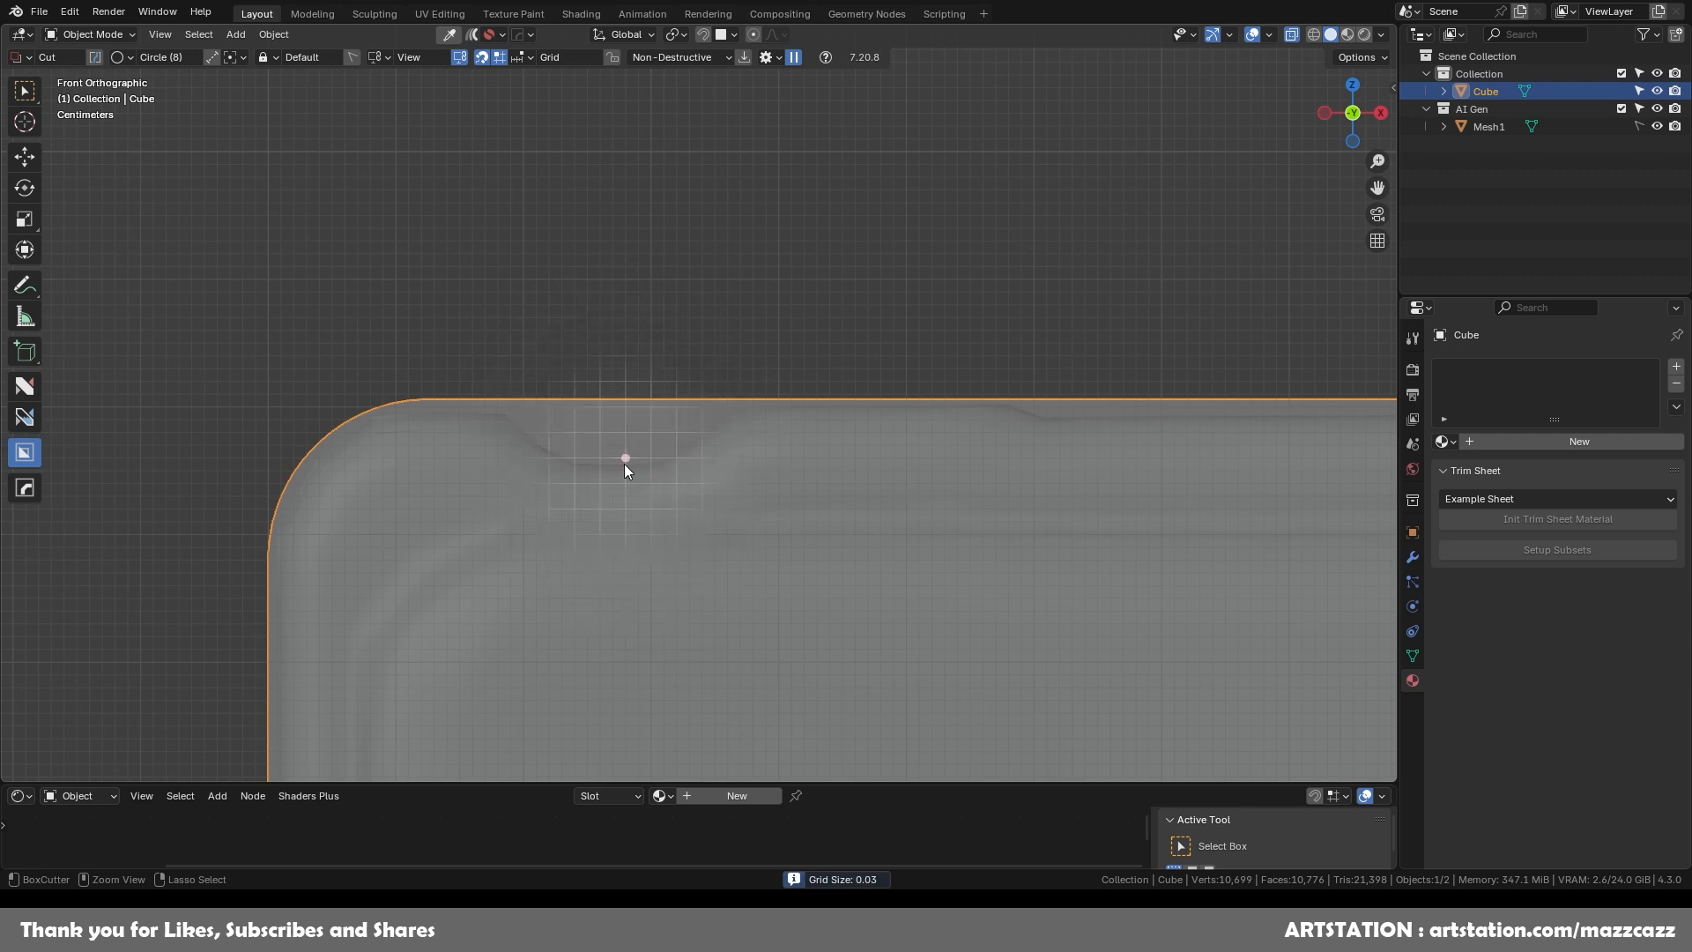
{"action": "scroll", "coordinate": [617, 448], "scroll_direction": "down", "scroll_amount": 1, "text": "ctrl"}
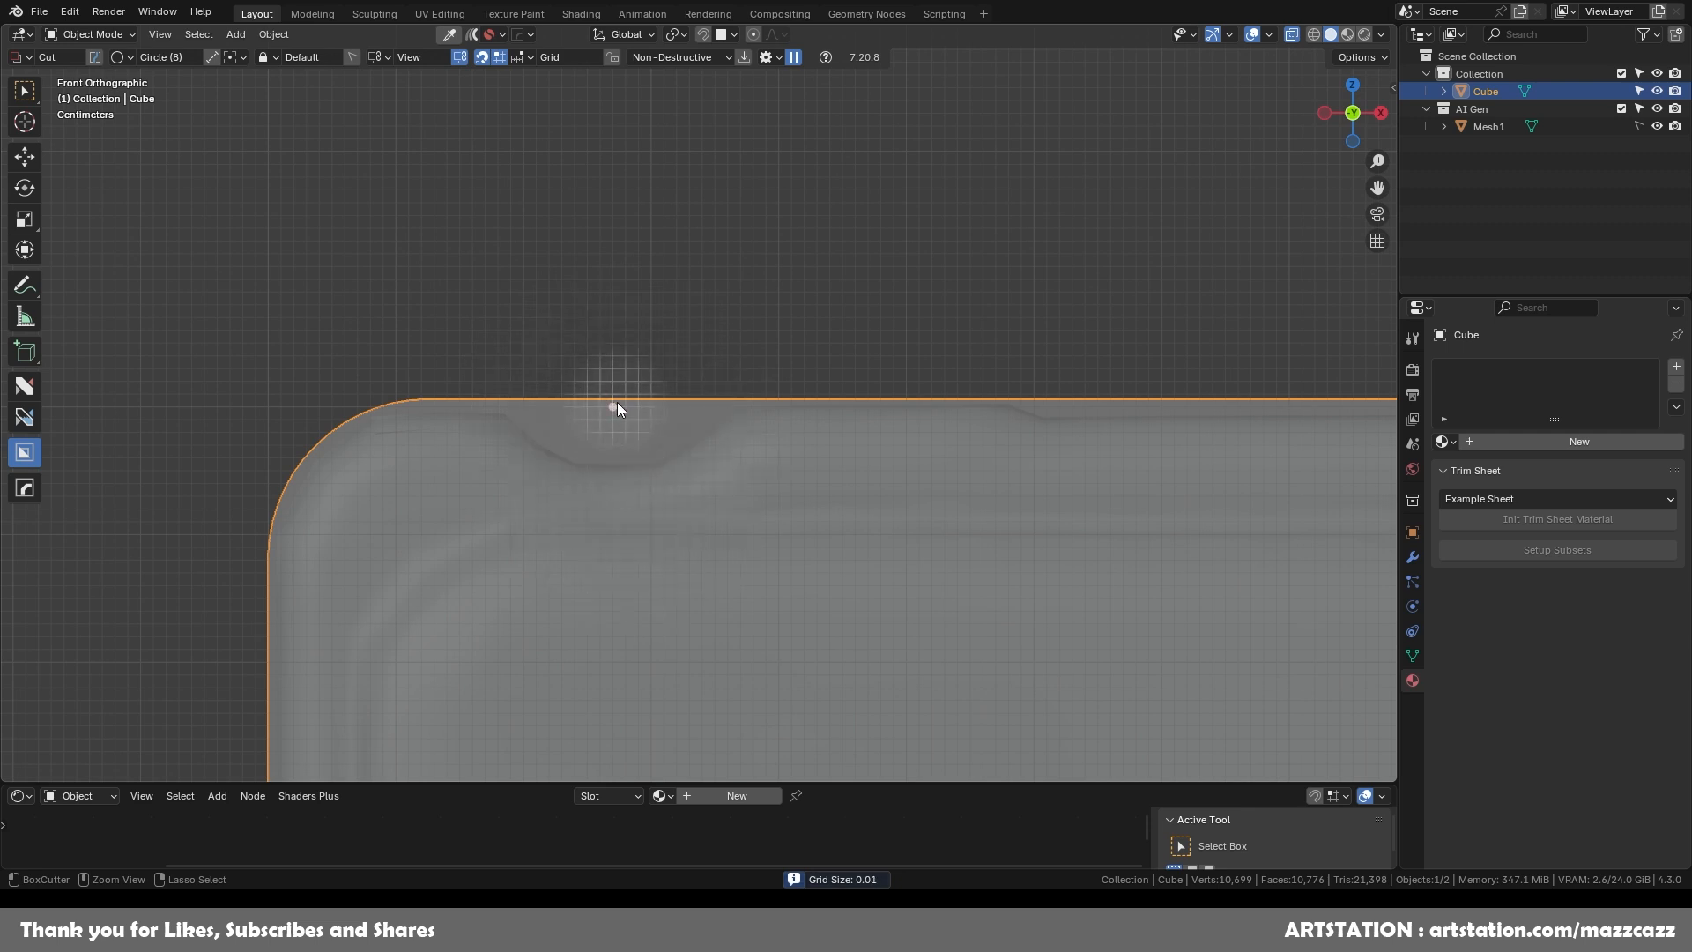
{"action": "key", "text": "w"}
{"action": "key", "text": "d"}
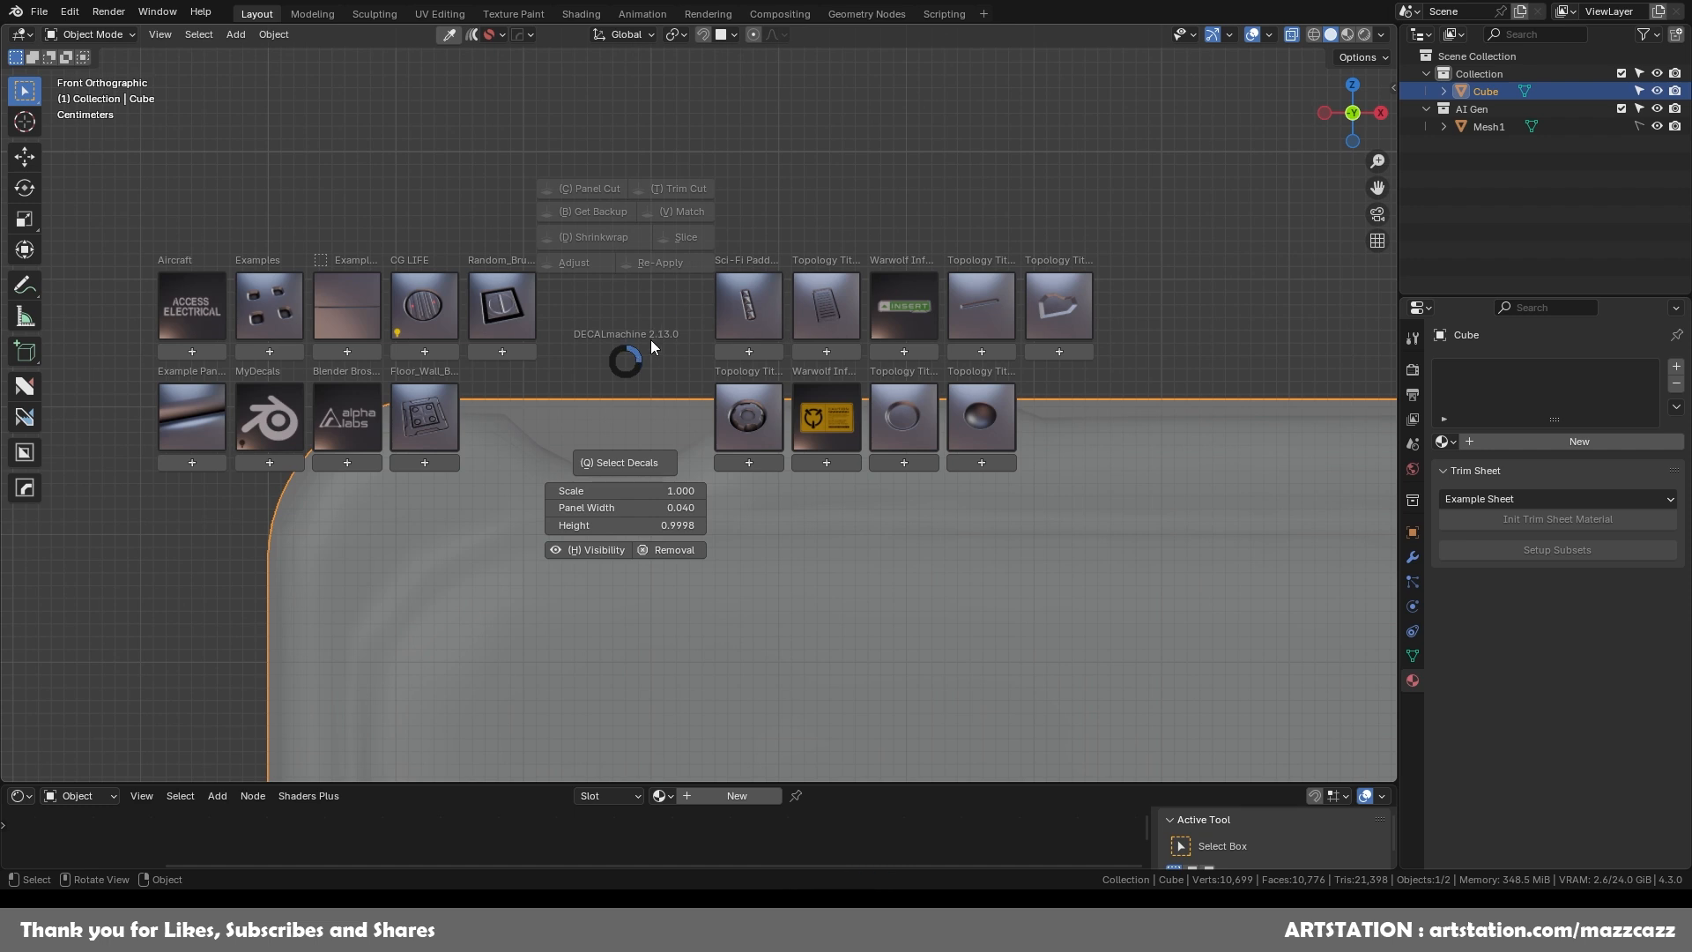
{"action": "key", "text": "c"}
{"action": "key", "text": "d"}
{"action": "key", "text": "w"}
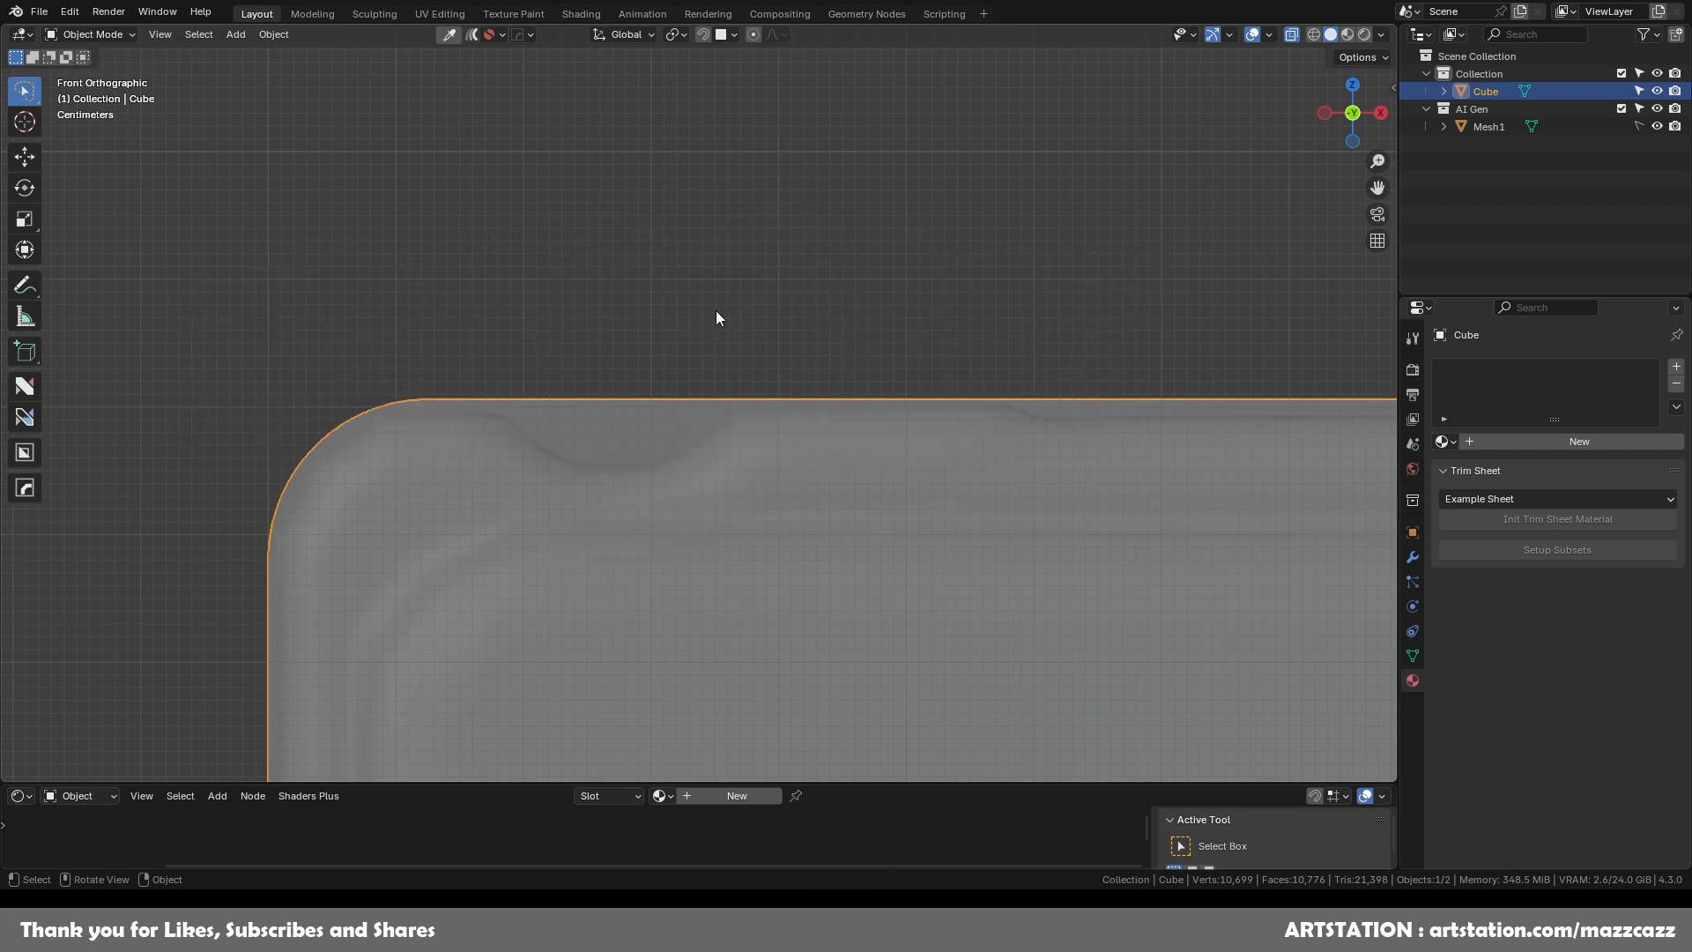
Cut a box of about 0.18 by 0.13 m through the plate's upper edge over the reference's left notch, using the Exact solver
{"action": "key", "text": "alt+w"}
{"action": "key", "text": "ctrl+d"}
{"action": "left_click", "coordinate": [704, 337]}
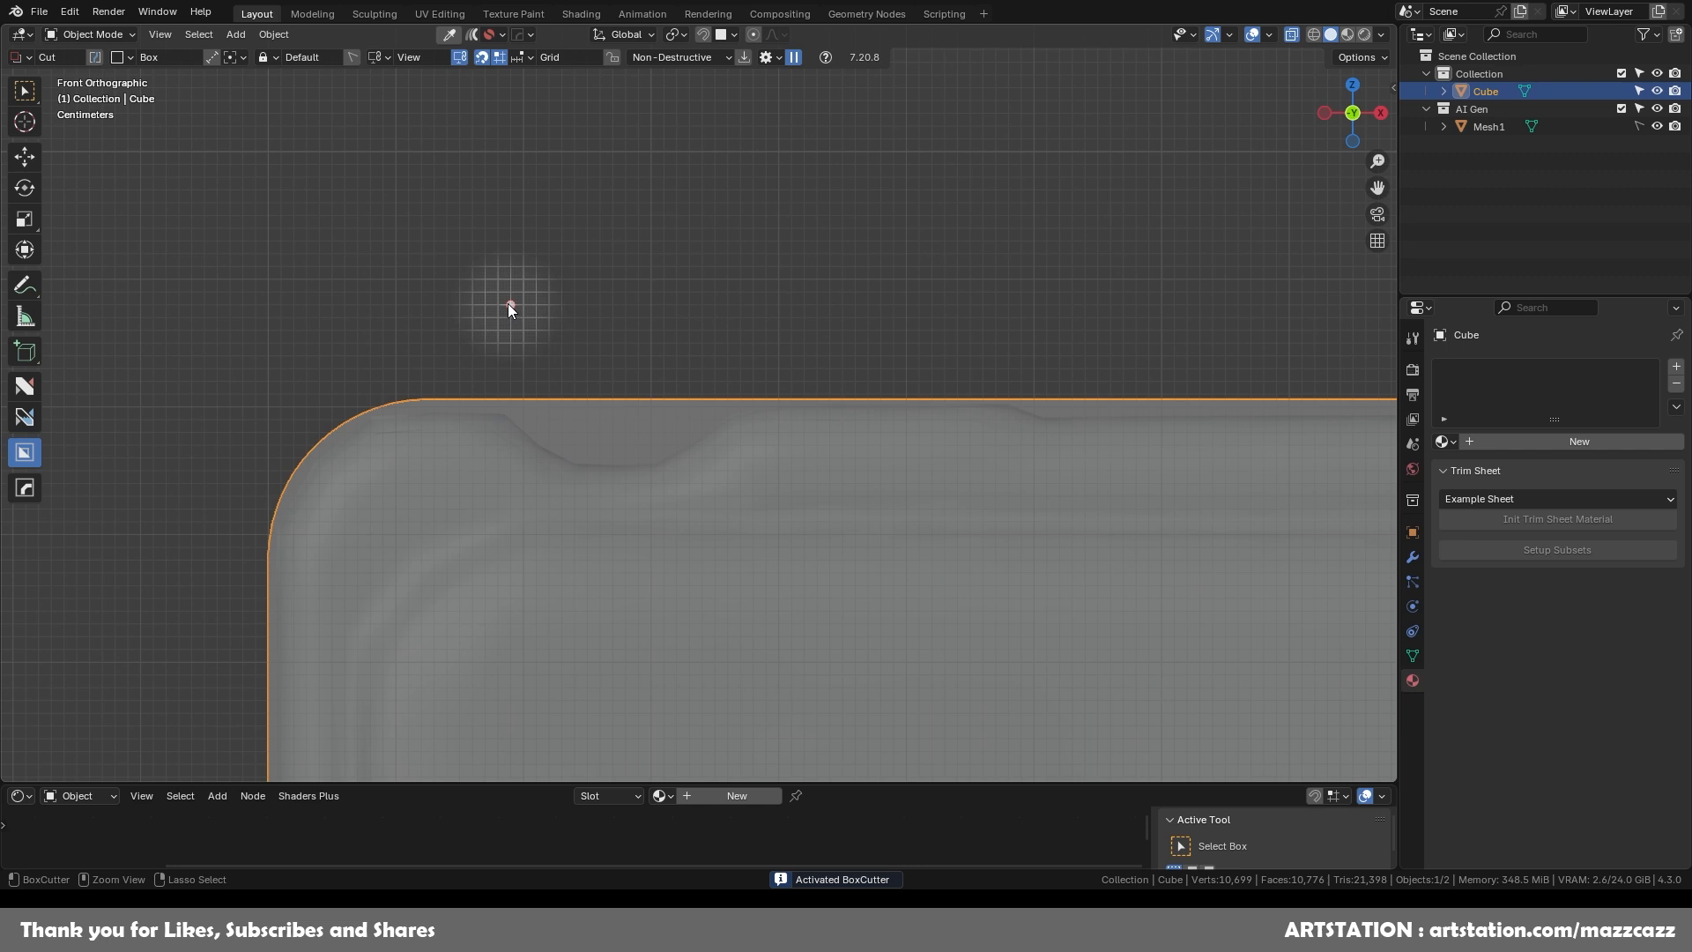
{"action": "mouse_move", "coordinate": [510, 305]}
{"action": "left_mouse_down"}
{"action": "mouse_move", "coordinate": [744, 453]}
{"action": "mouse_move", "coordinate": [752, 481]}
{"action": "mouse_move", "coordinate": [735, 472]}
{"action": "left_mouse_up"}
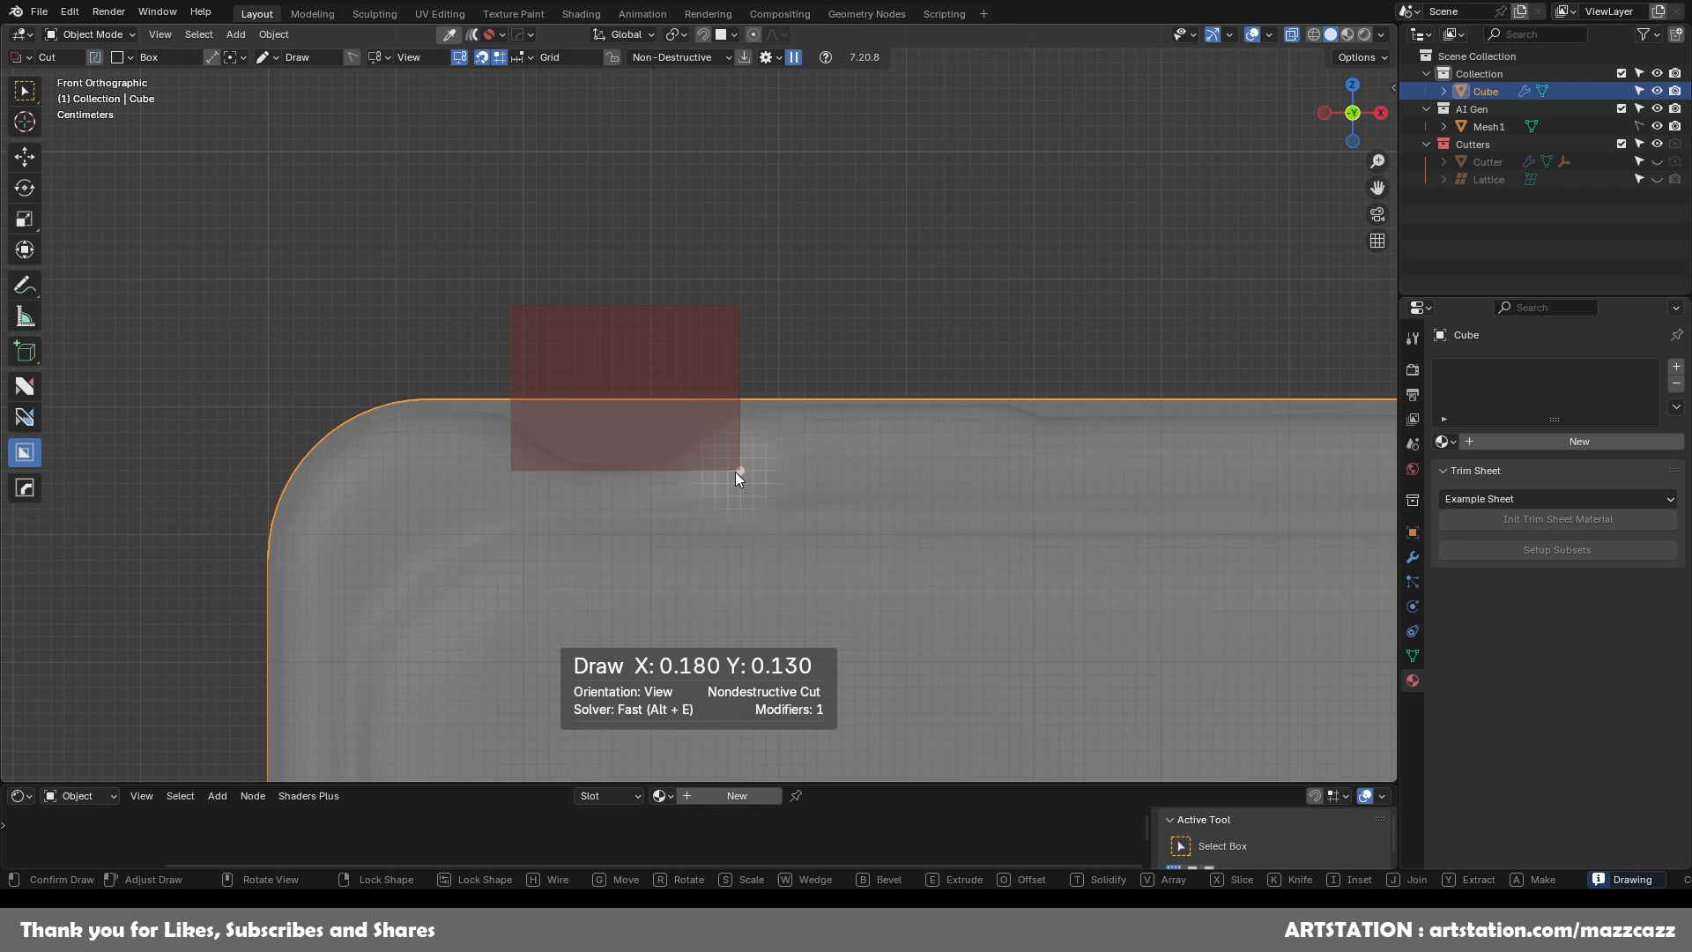
{"action": "left_click_drag", "start_coordinate": [737, 472], "coordinate": [732, 470]}
{"action": "key", "text": "alt+e"}
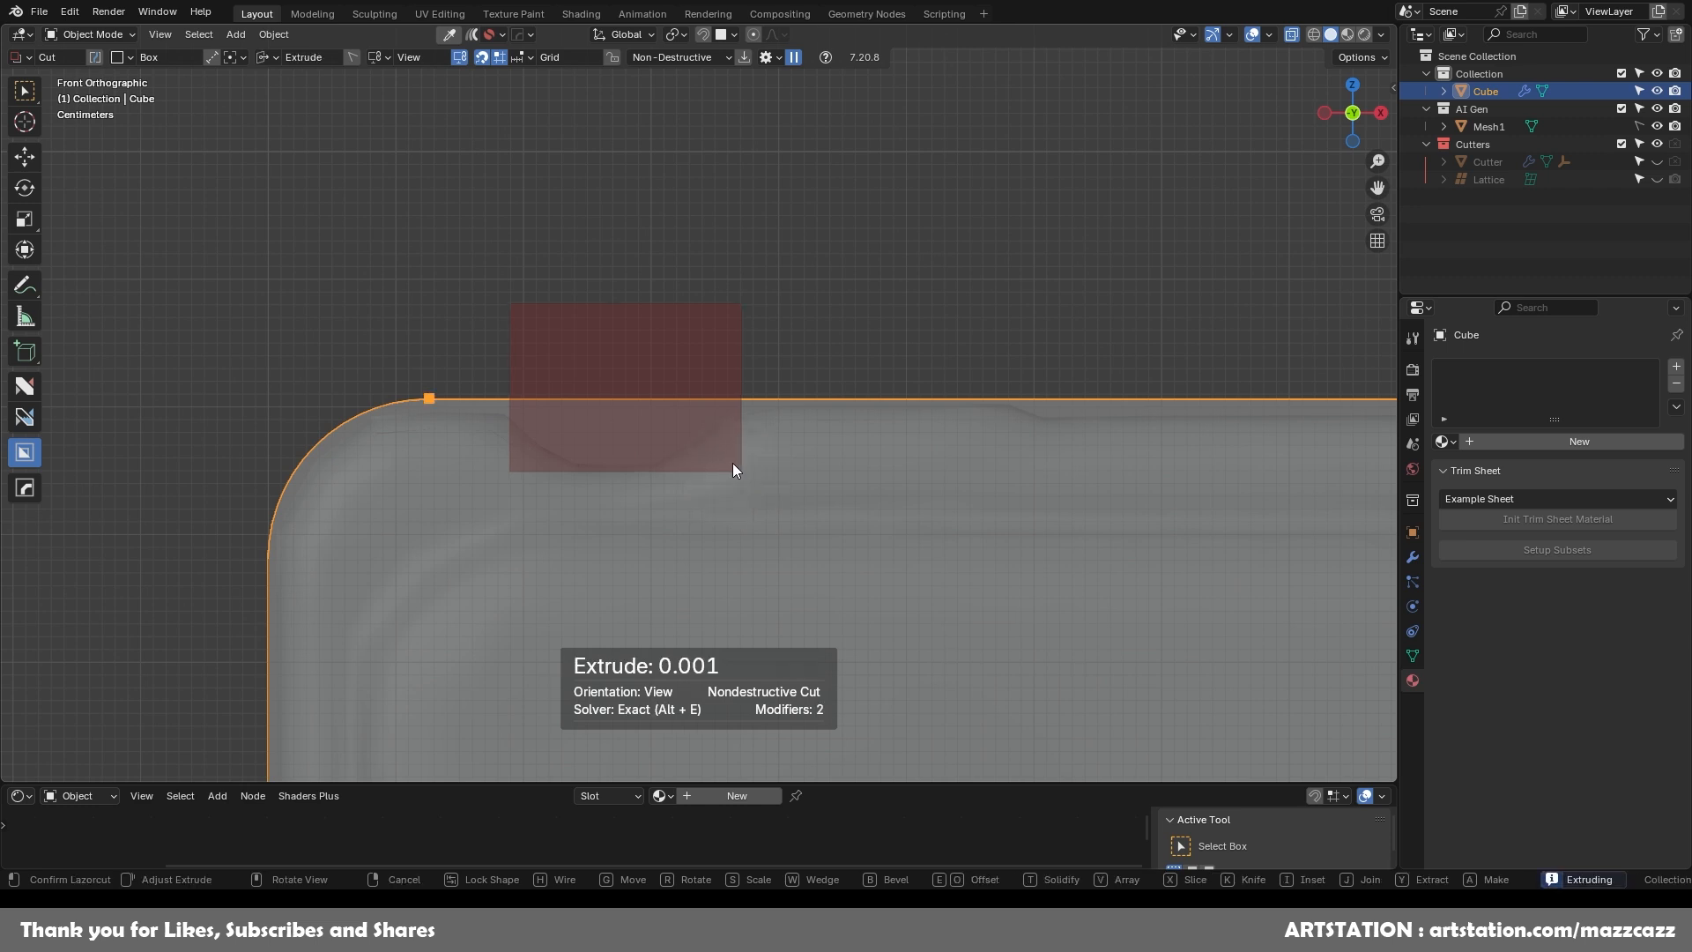
{"action": "left_click", "coordinate": [732, 462]}
Apply the notch cut with HardOps Sharpen, with X-ray off, and enter edit mode on the plate
{"action": "middle_click_drag", "start_coordinate": [684, 423], "coordinate": [901, 416]}
{"action": "right_click", "coordinate": [904, 418]}
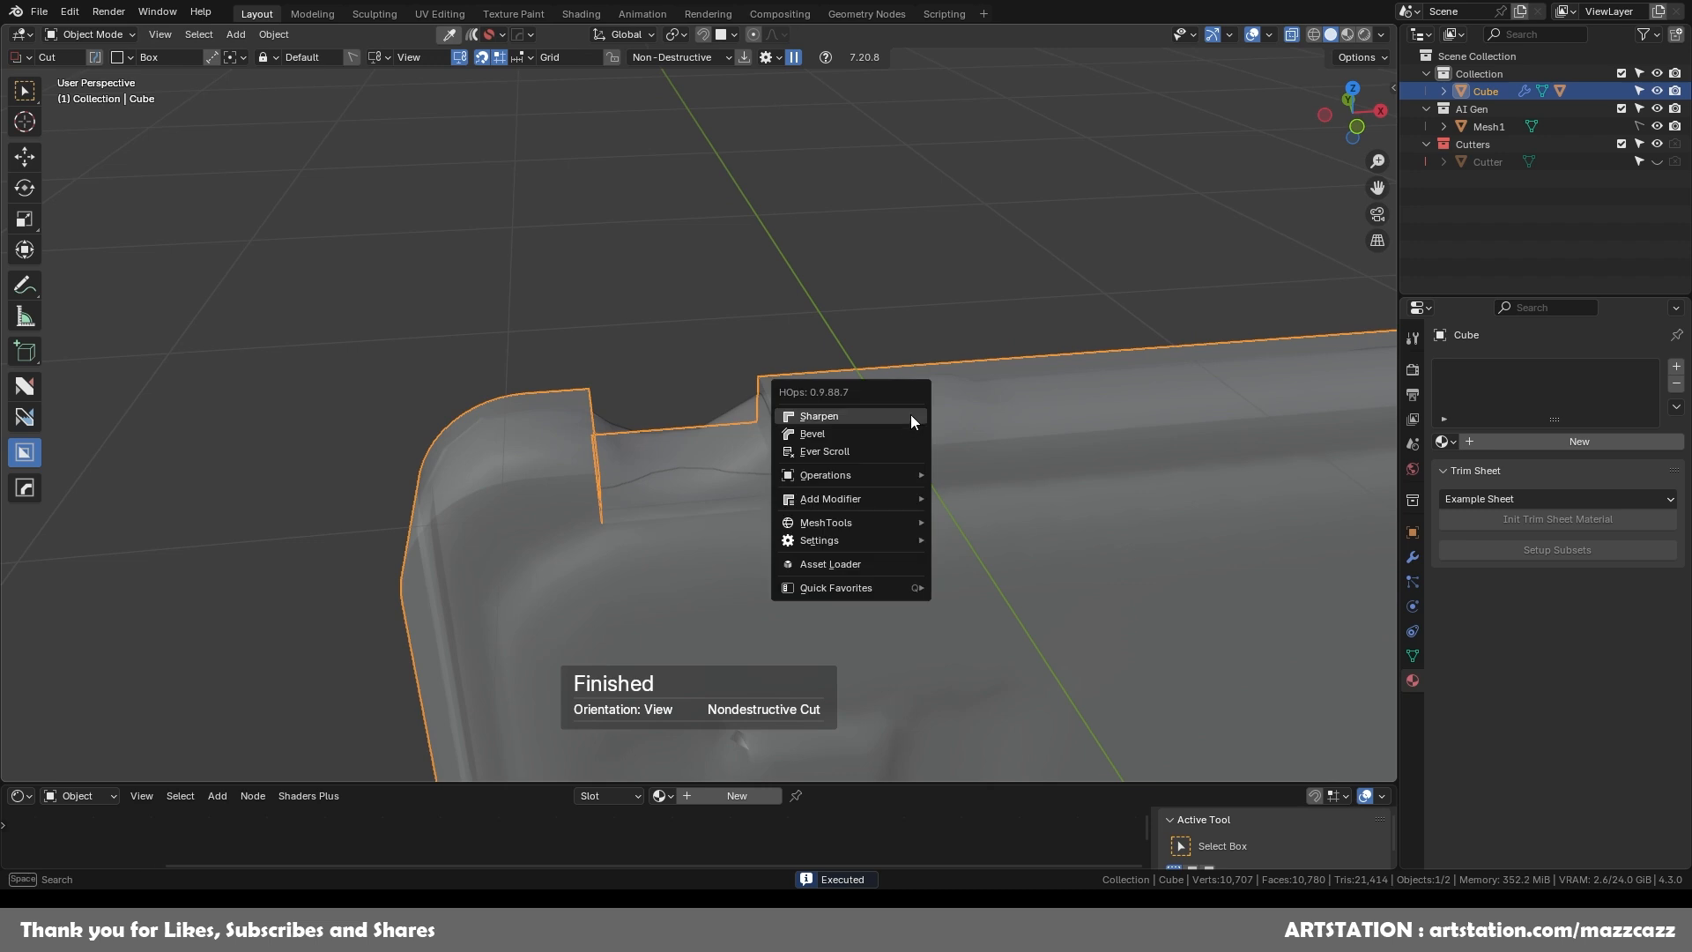
{"action": "left_click", "coordinate": [1292, 34]}
{"action": "key", "text": "q"}
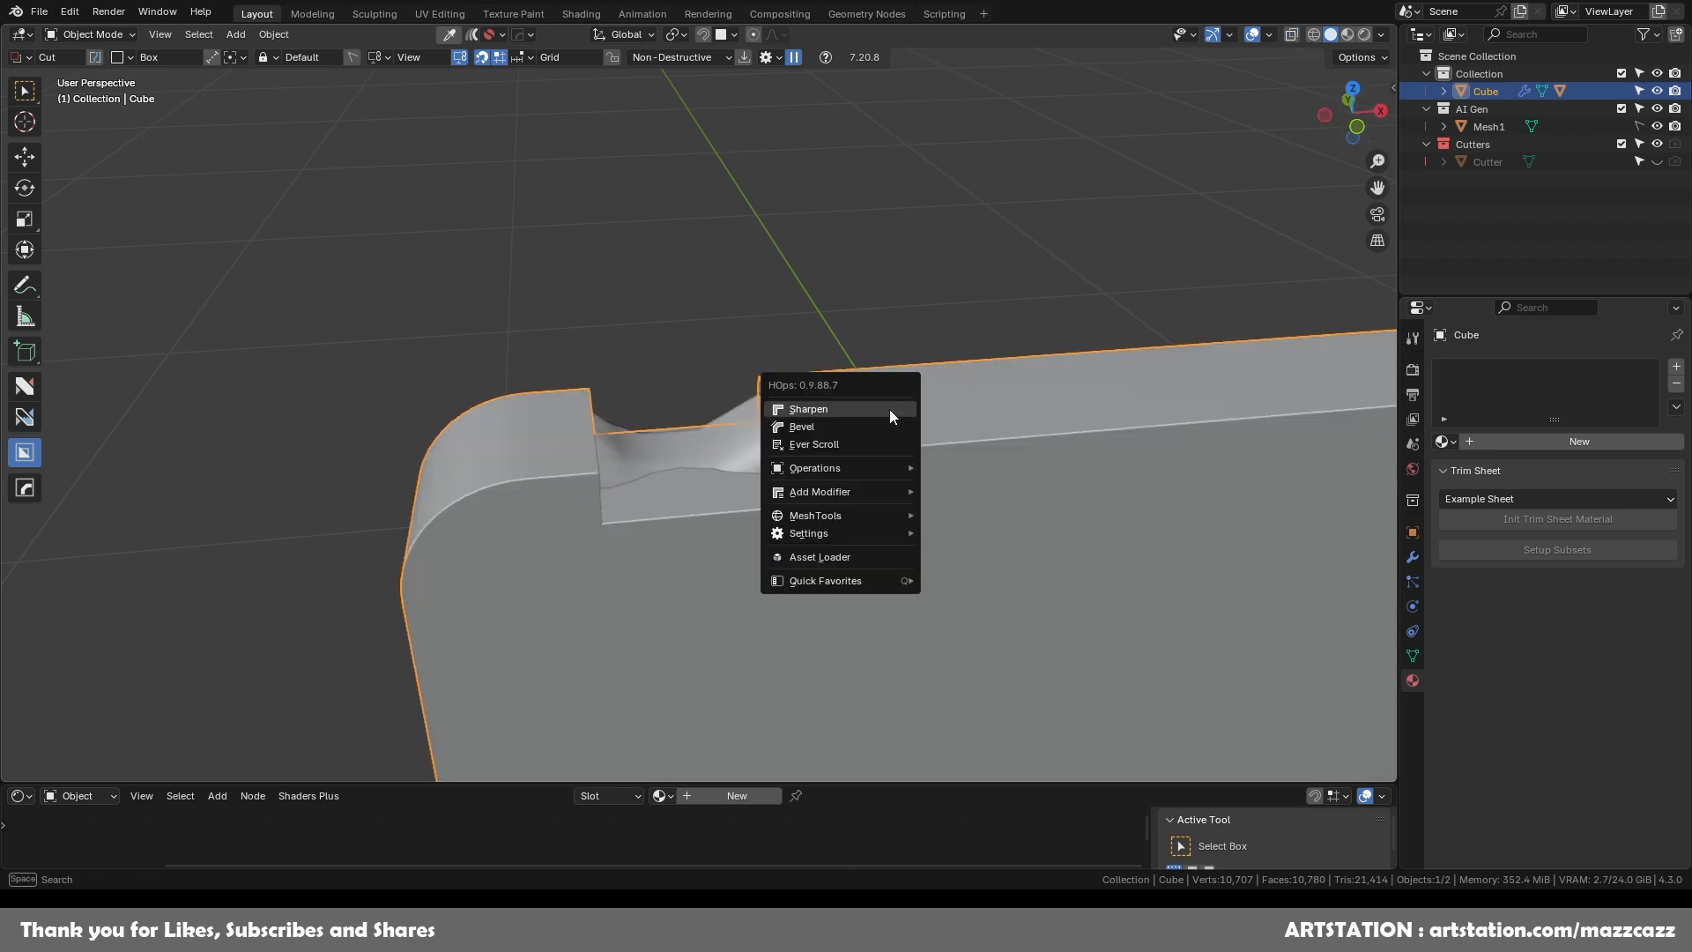
{"action": "left_click", "coordinate": [890, 411]}
{"action": "key", "text": "Tab"}
{"action": "left_click", "coordinate": [781, 493]}
{"action": "mouse_move", "coordinate": [766, 492]}
{"action": "middle_mouse_down", "text": "shift"}
{"action": "mouse_move", "coordinate": [688, 499]}
{"action": "mouse_move", "coordinate": [748, 508]}
{"action": "middle_mouse_up", "text": "shift"}
{"action": "key", "text": "g"}
{"action": "key", "text": "x"}
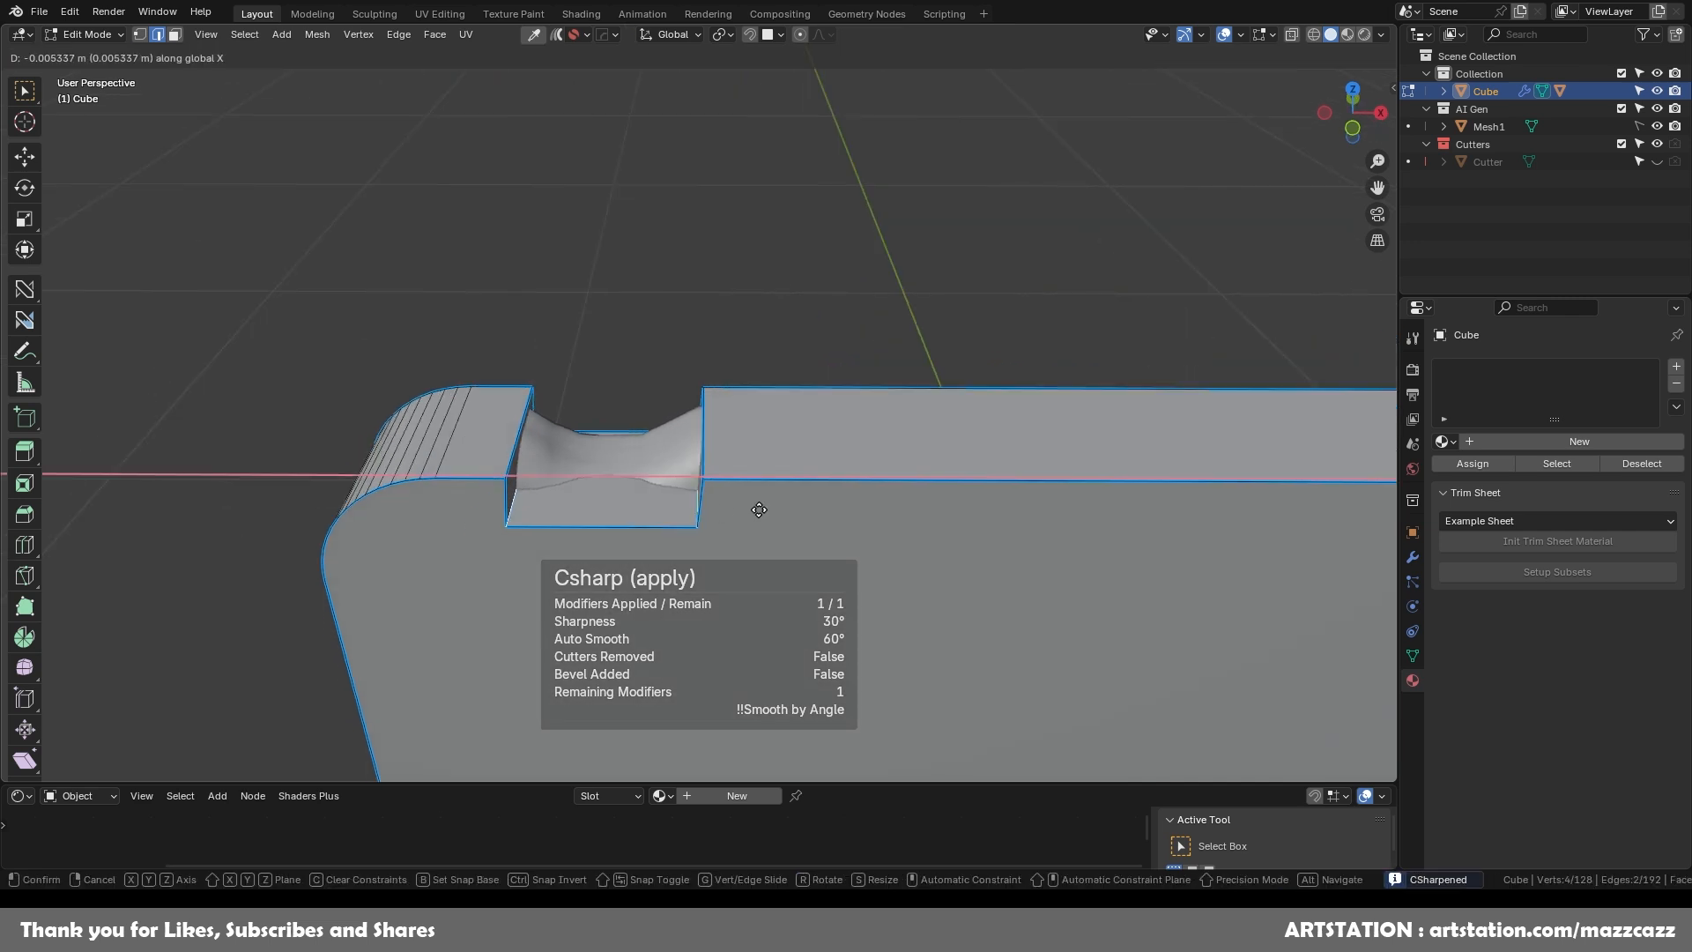
{"action": "right_click", "coordinate": [711, 504]}
Move the 3D cursor to the notch's bottom face and make the cursor the transform pivot point
{"action": "key", "text": "3"}
{"action": "left_click", "coordinate": [627, 491]}
{"action": "right_click", "coordinate": [628, 492]}
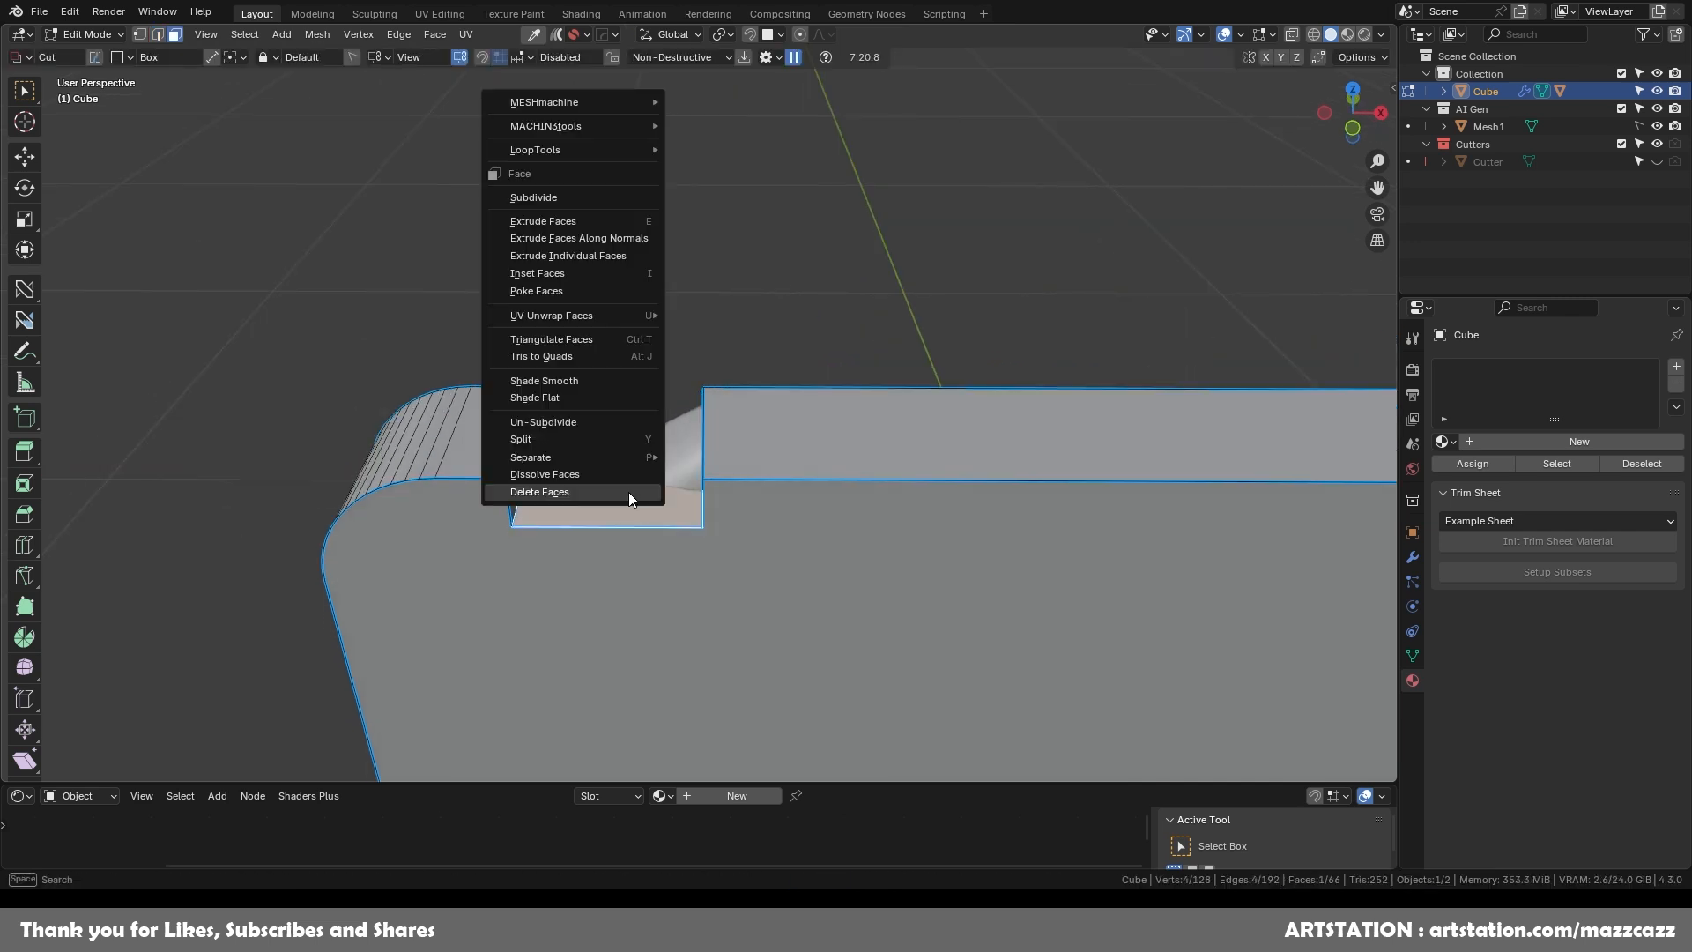
{"action": "key", "text": "shift+s"}
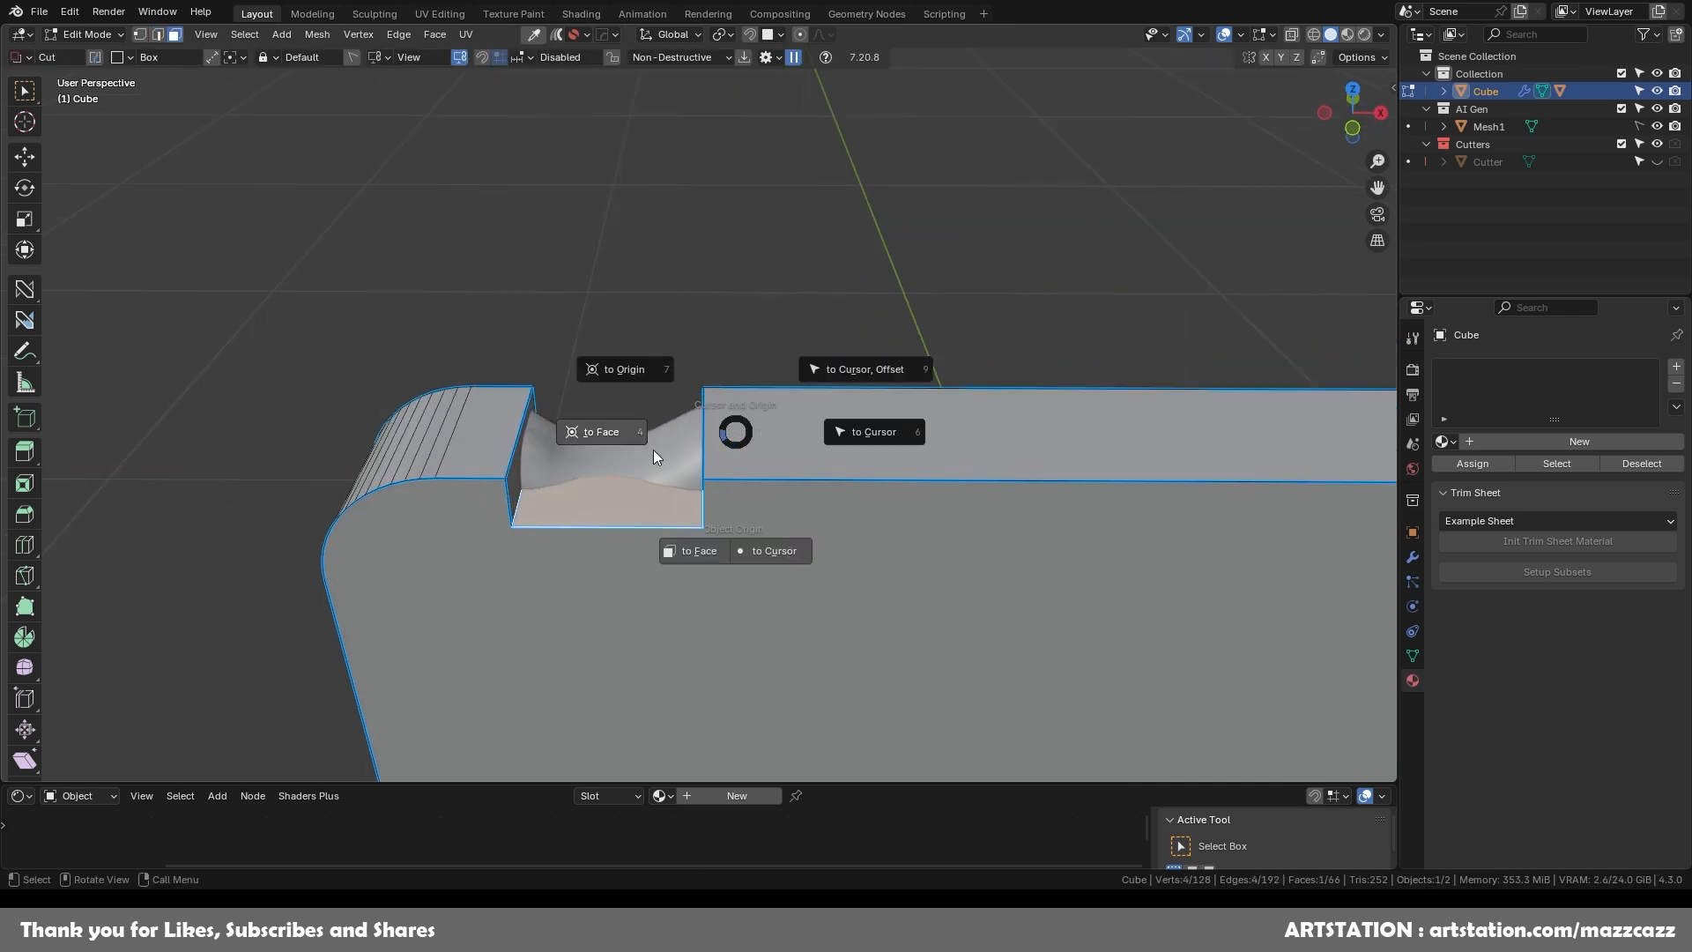
{"action": "left_click", "coordinate": [600, 432]}
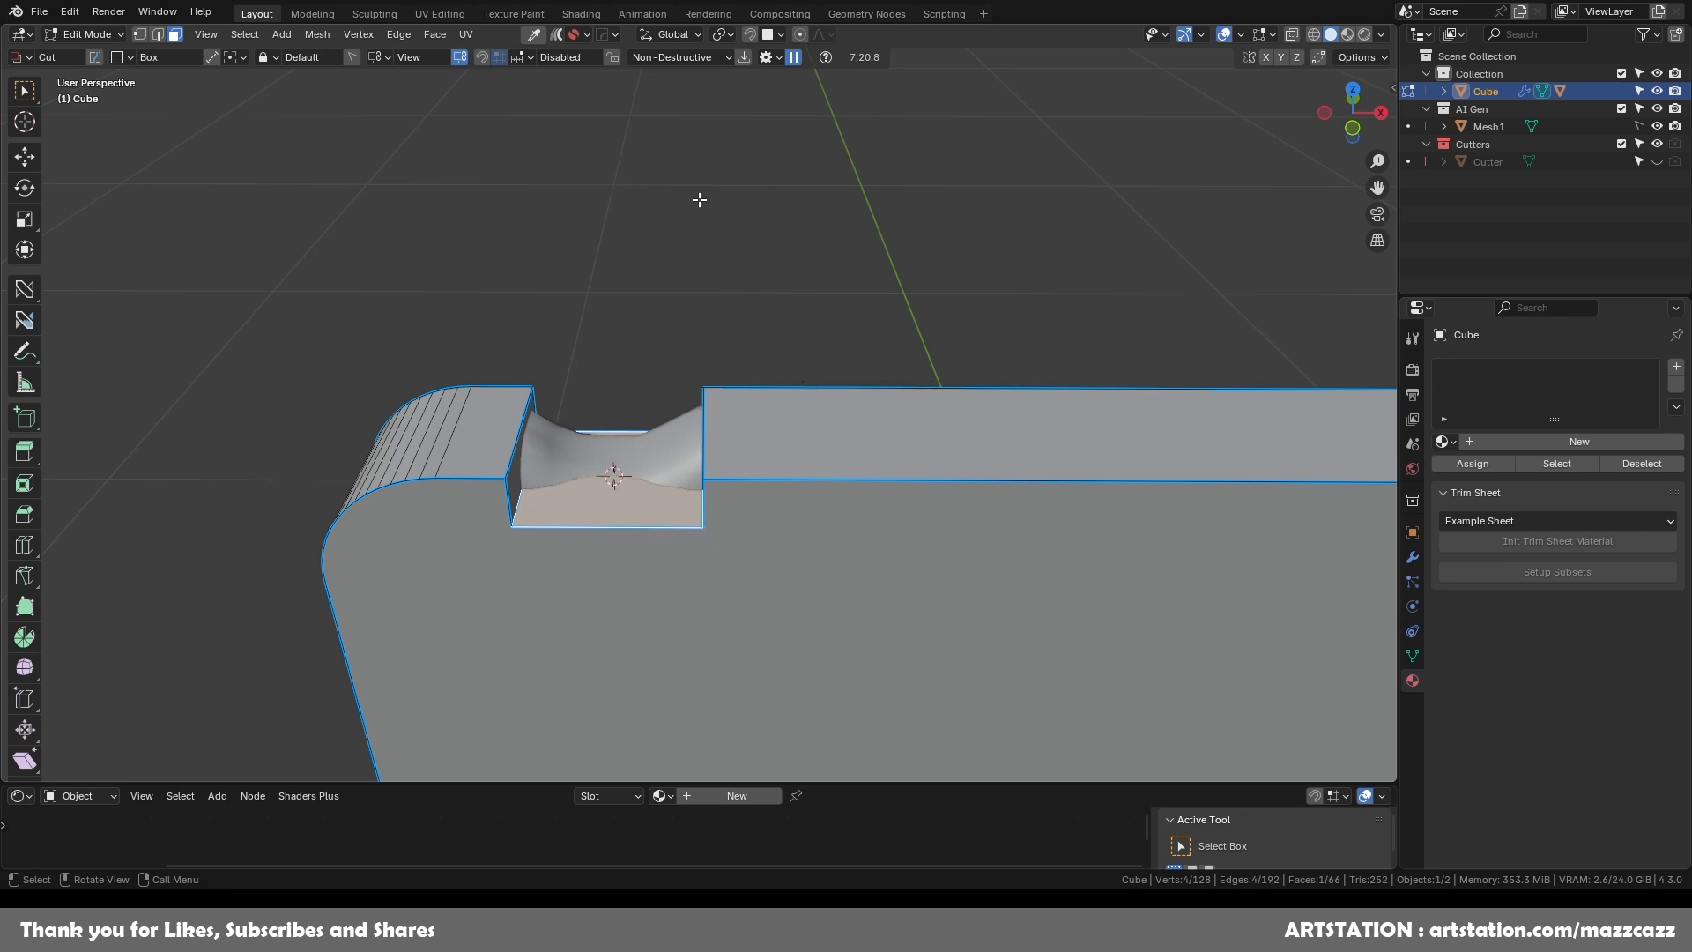
{"action": "key", "text": "w"}
{"action": "left_click", "coordinate": [728, 39]}
{"action": "left_click", "coordinate": [731, 99]}
Scale the two lower side edges of the notch along X to about 0.511 to slope its sides
{"action": "middle_click_drag", "start_coordinate": [709, 479], "coordinate": [661, 490]}
{"action": "key", "text": "2"}
{"action": "left_click", "coordinate": [730, 483]}
{"action": "left_click", "coordinate": [525, 482], "text": "shift"}
{"action": "key", "text": "s"}
{"action": "key", "text": "x"}
{"action": "left_click", "coordinate": [736, 397]}
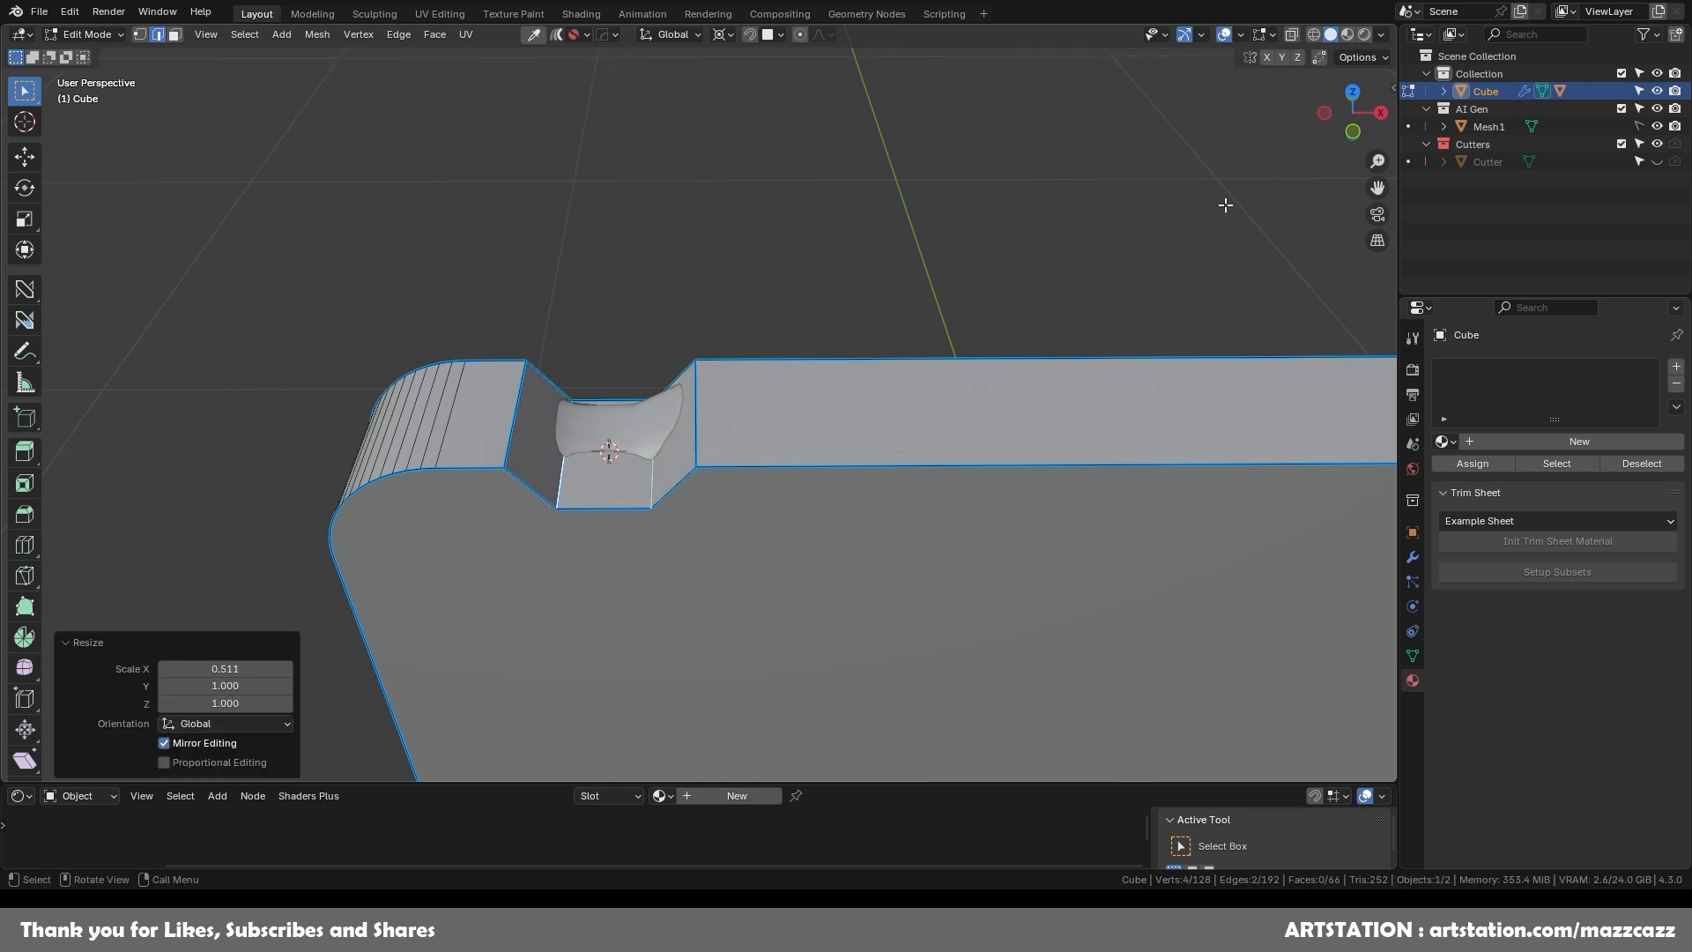
Bevel the notch's two lower edges by about 0.029 m with 9 segments, and bevel its two upper edges as well
{"action": "left_click", "coordinate": [1355, 133]}
{"action": "left_click", "coordinate": [1292, 35]}
{"action": "middle_click_drag", "start_coordinate": [612, 402], "coordinate": [812, 464]}
{"action": "left_click", "coordinate": [589, 442]}
{"action": "key", "text": "Tab"}
{"action": "left_click", "coordinate": [803, 475]}
{"action": "key", "text": "ctrl+b"}
{"action": "scroll", "coordinate": [848, 475], "scroll_direction": "up", "scroll_amount": 13}
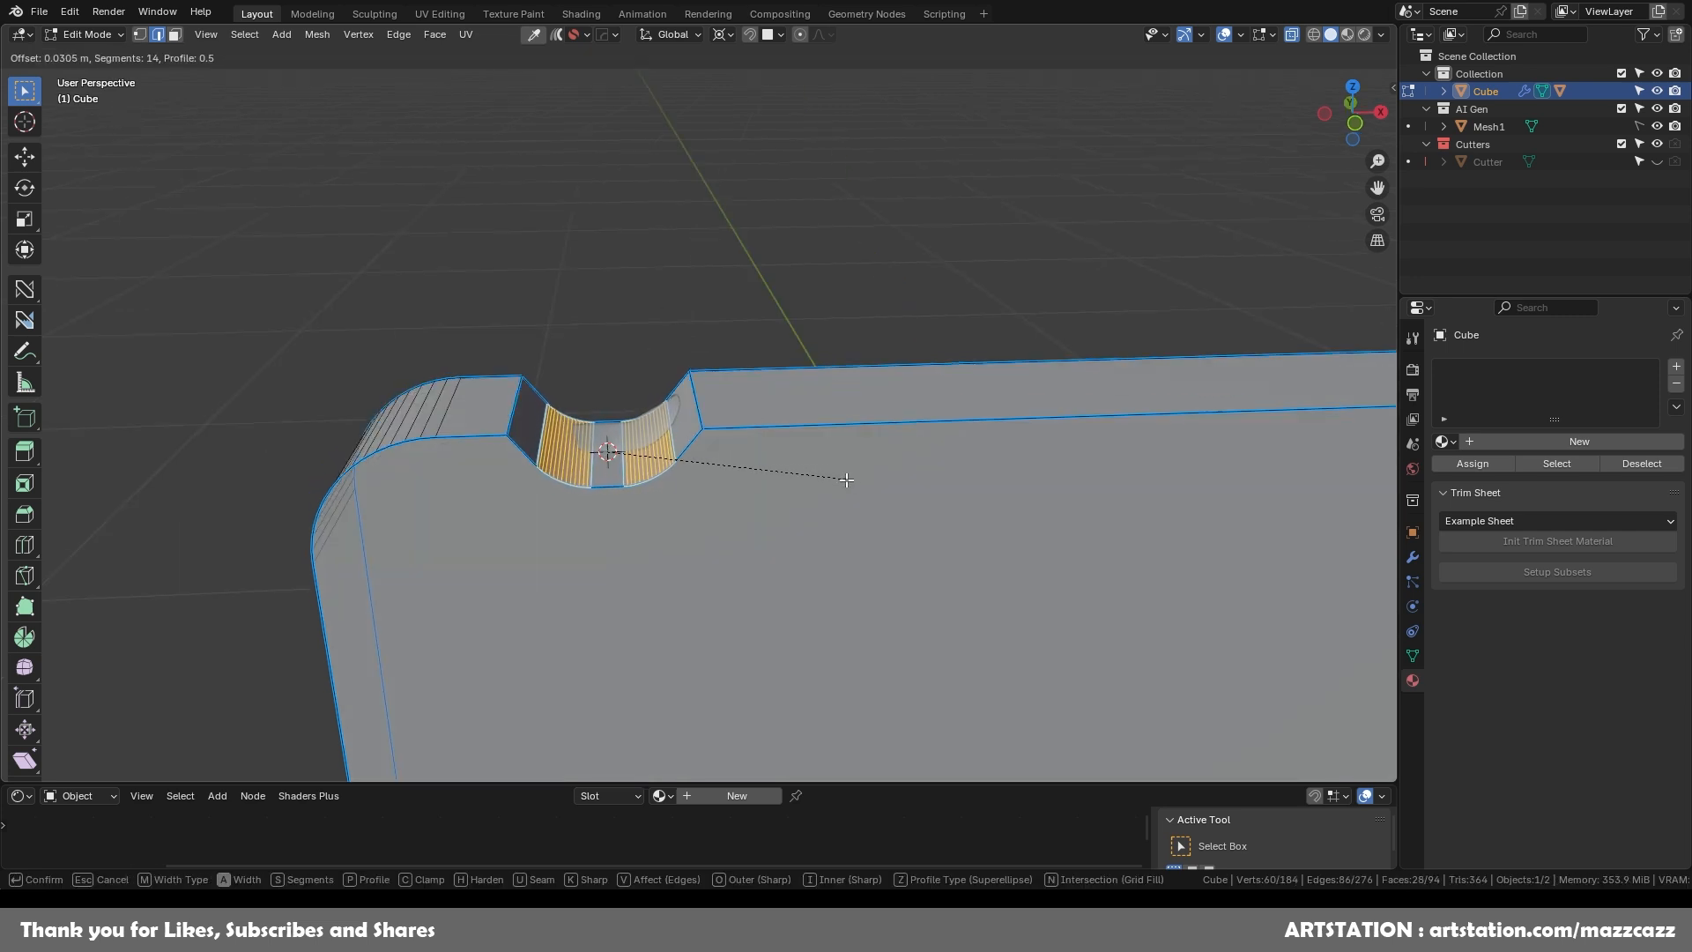
{"action": "scroll", "coordinate": [840, 483], "scroll_direction": "down", "scroll_amount": 5}
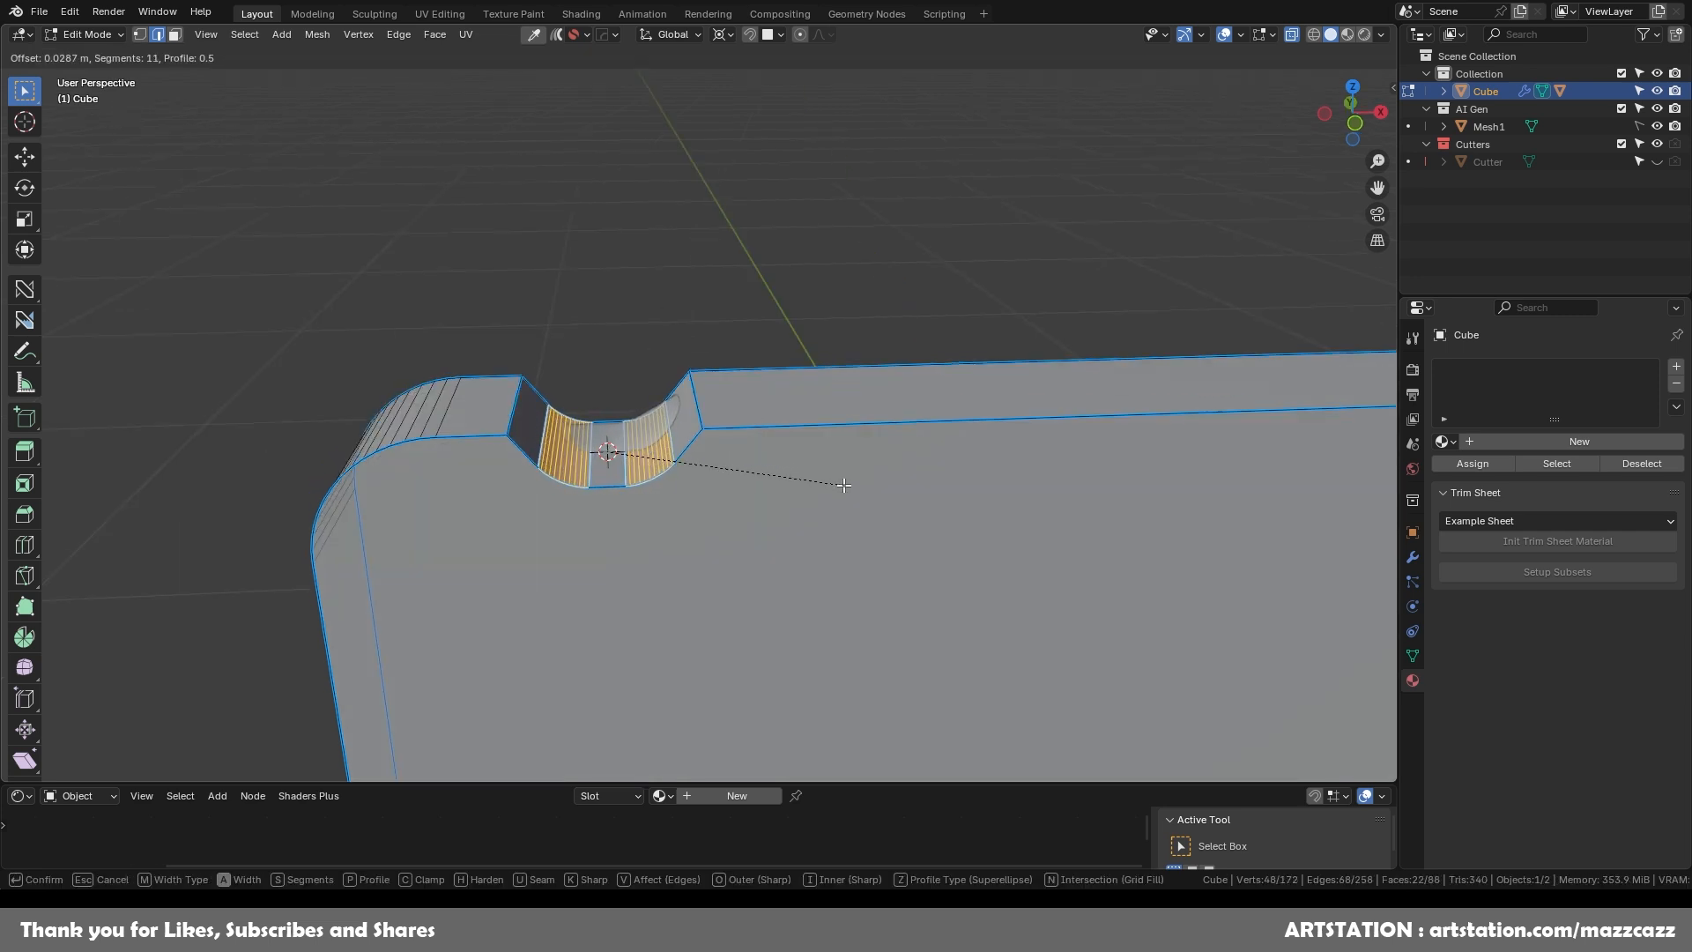
{"action": "left_click", "coordinate": [843, 485]}
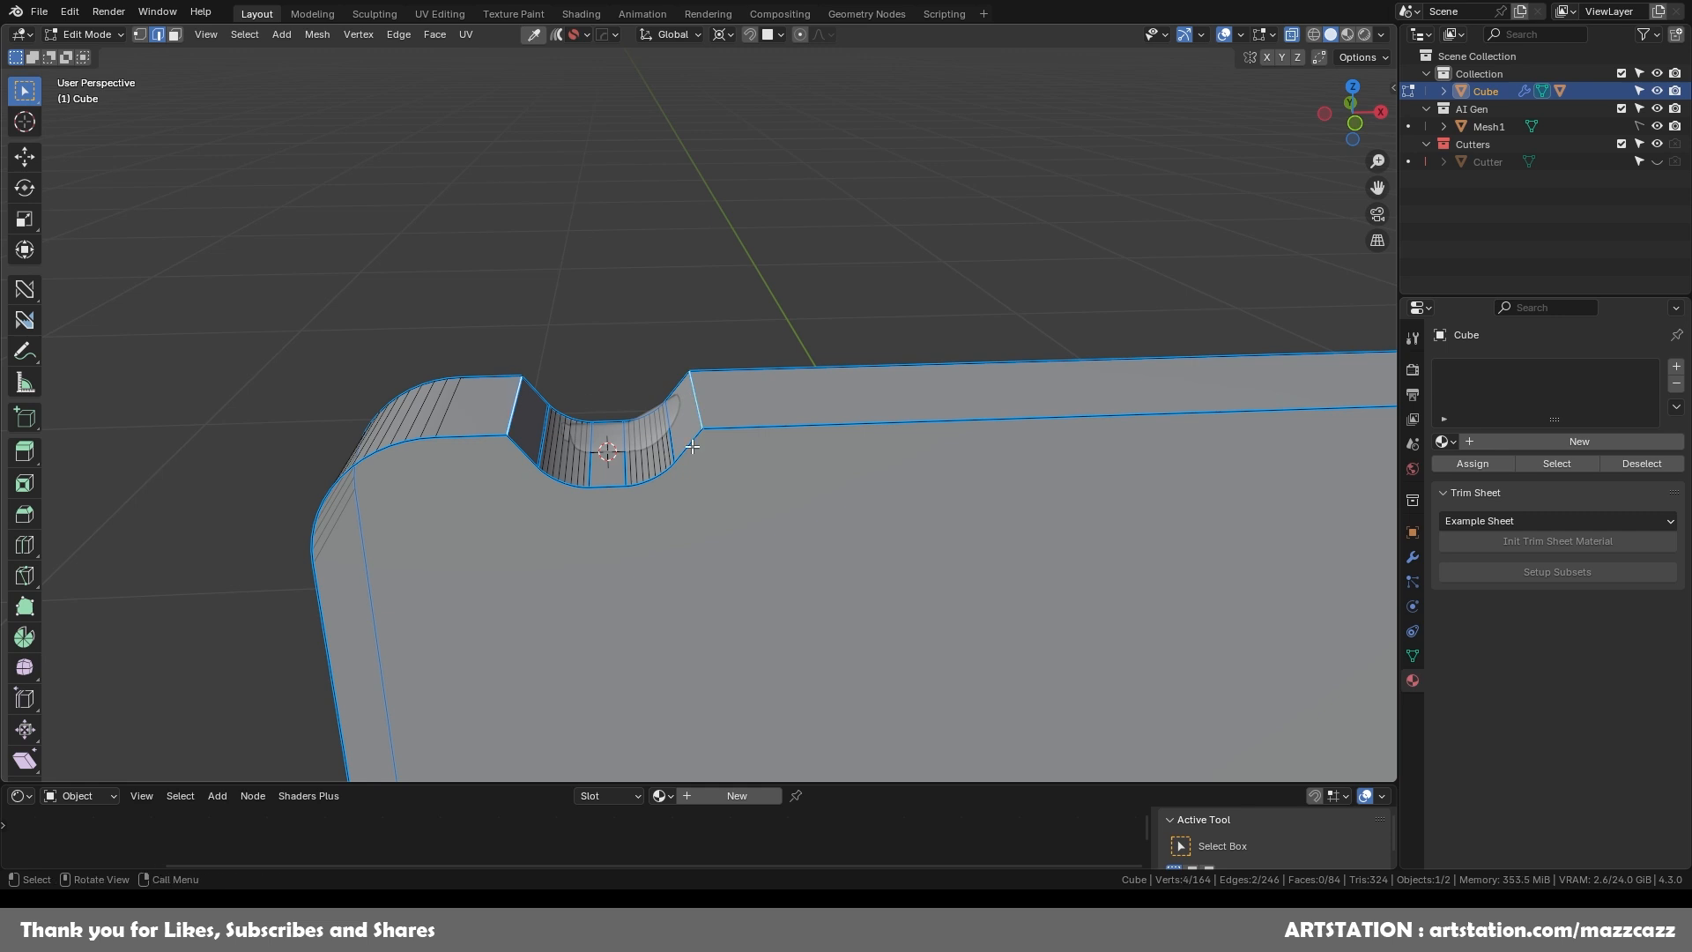
{"action": "key", "text": "ctrl+b"}
{"action": "left_click", "coordinate": [816, 480]}
Symmetrize the plate horizontally and along Z to copy the rounded notch to the other three positions
{"action": "scroll", "coordinate": [818, 480], "scroll_direction": "down", "scroll_amount": 9}
{"action": "key", "text": "alt+x"}
{"action": "key", "text": "alt+x"}
{"action": "middle_click_drag", "start_coordinate": [965, 630], "coordinate": [885, 564]}
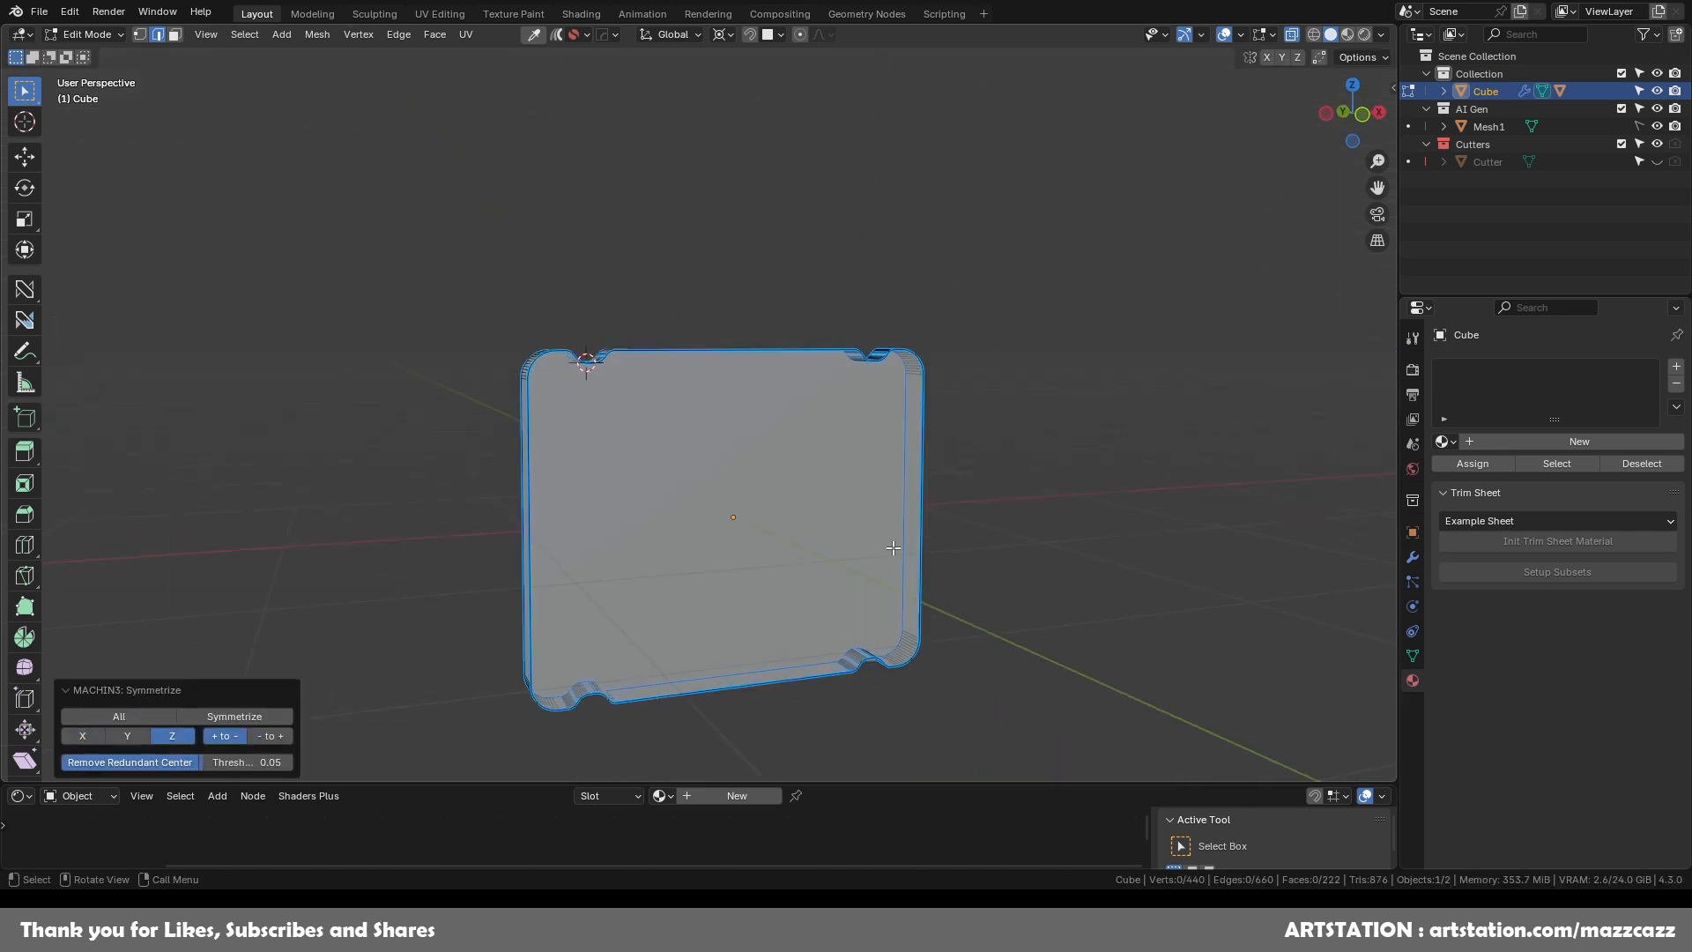
{"action": "scroll", "coordinate": [1033, 408], "scroll_direction": "up", "scroll_amount": 1}
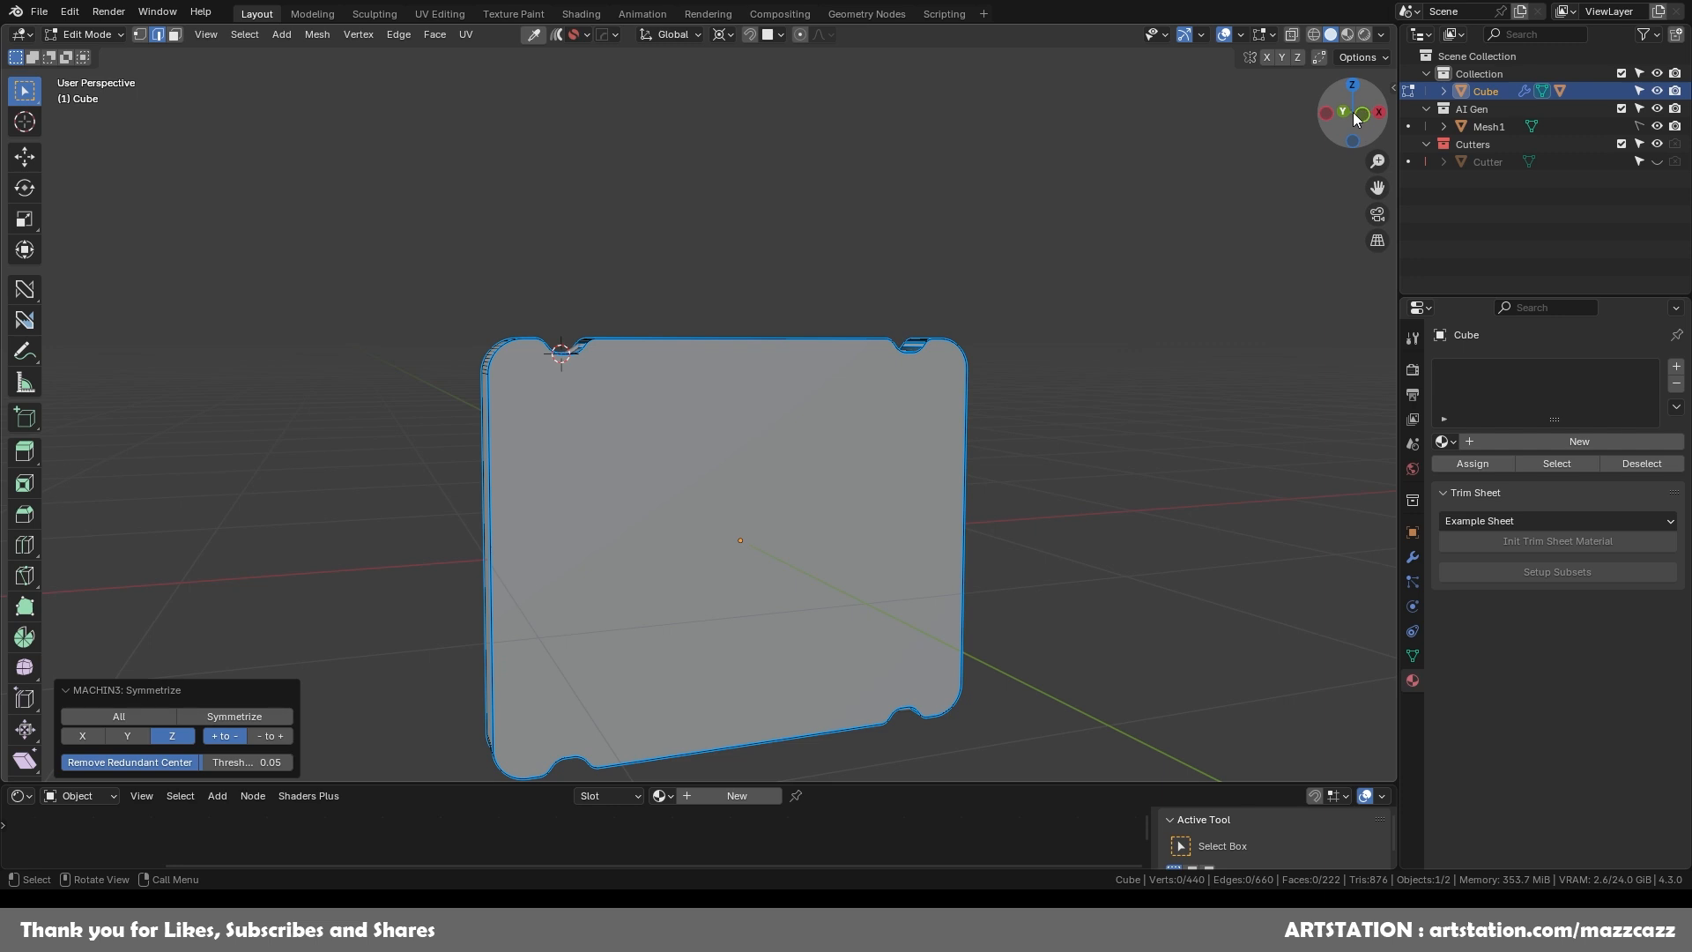
Return to object mode in front view and turn on X-ray to expose the reference's notch on the left side
{"action": "left_click", "coordinate": [1354, 114]}
{"action": "key", "text": "Tab"}
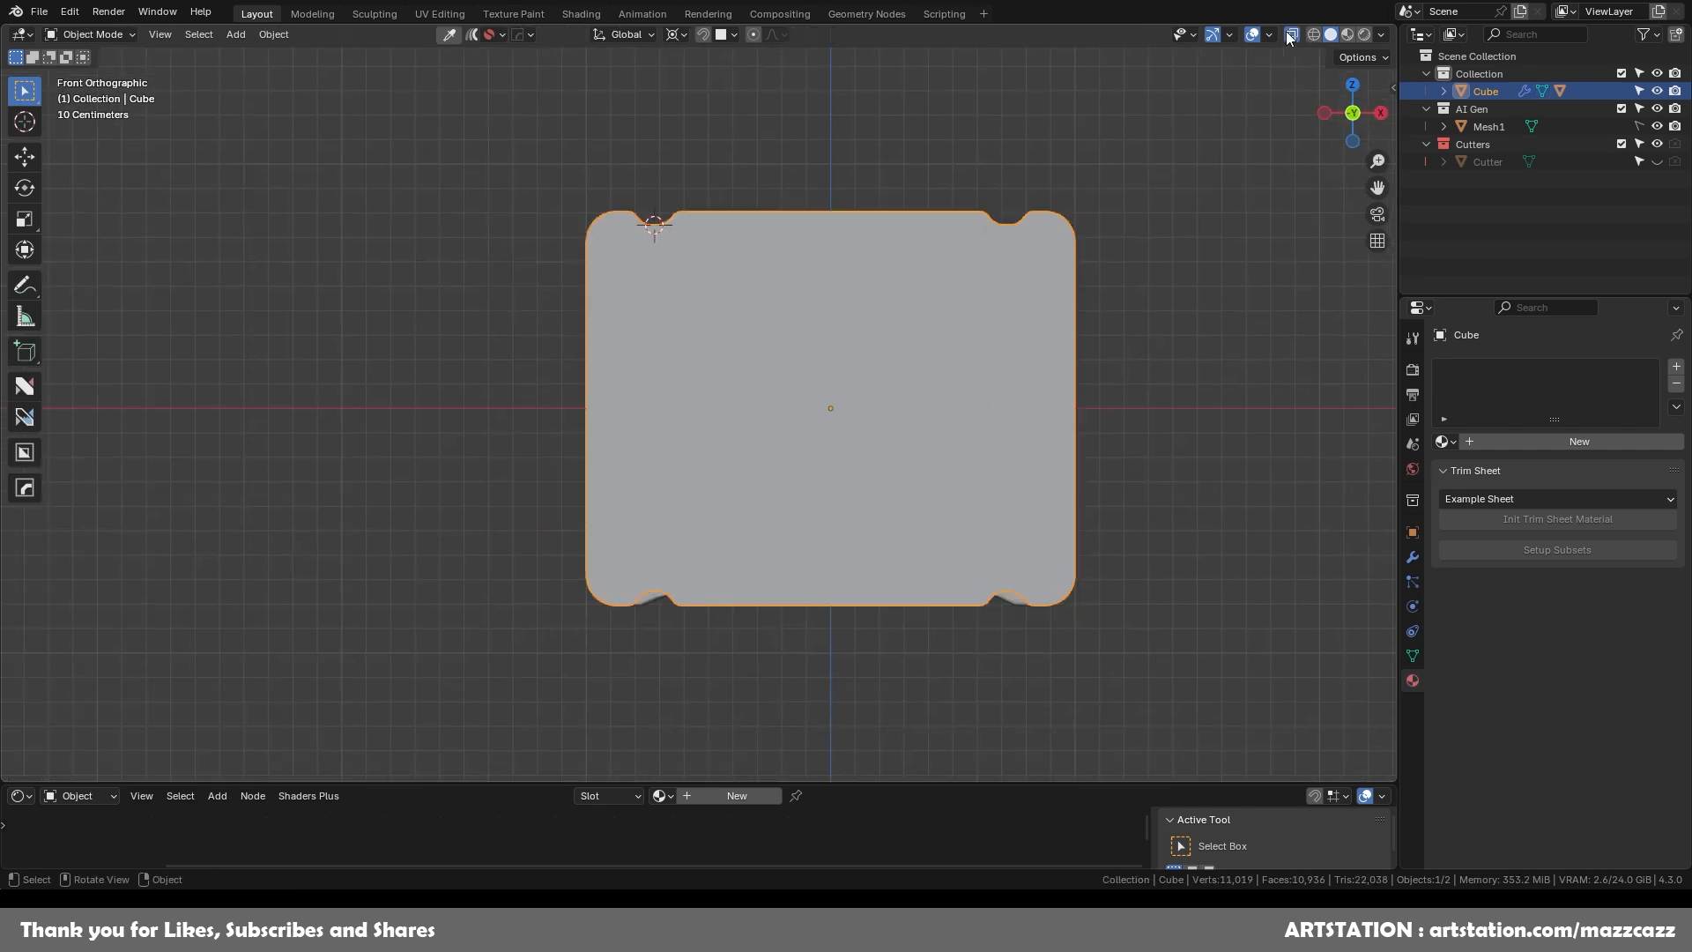
{"action": "left_click", "coordinate": [1292, 34]}
{"action": "scroll", "coordinate": [673, 482], "scroll_direction": "up", "scroll_amount": 2}
{"action": "scroll", "coordinate": [630, 486], "scroll_direction": "up", "scroll_amount": 2}
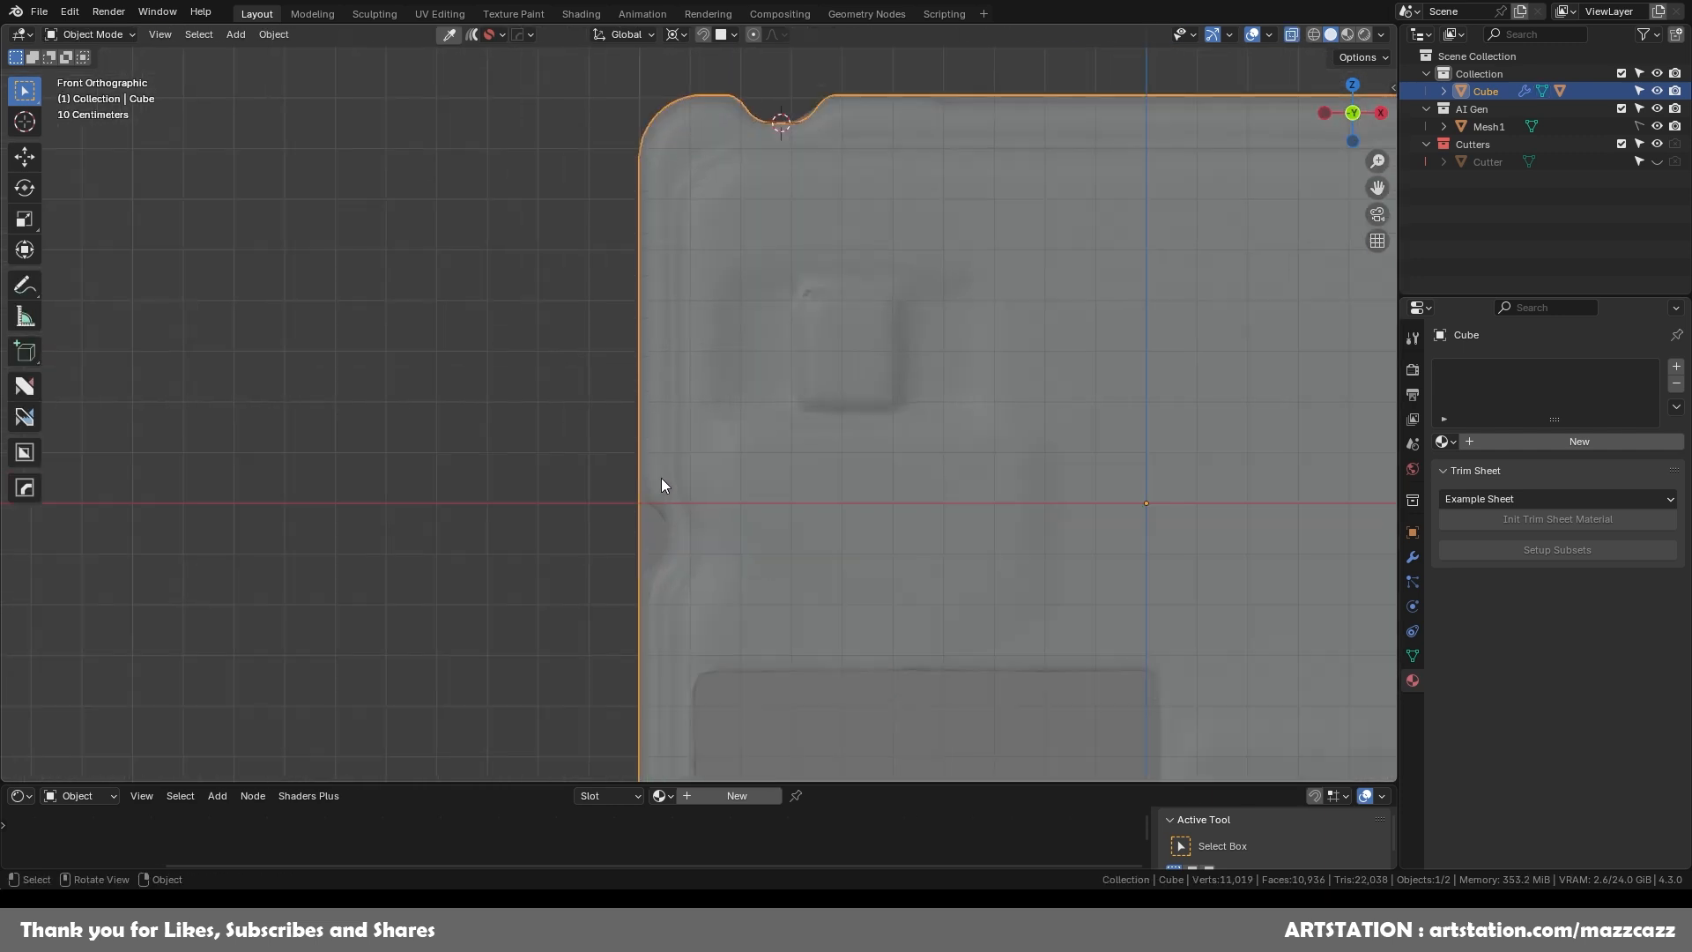
{"action": "key", "text": "d"}
{"action": "key", "text": "Escape"}
{"action": "key", "text": "w"}
{"action": "right_click", "coordinate": [636, 488]}
{"action": "key", "text": "w"}
{"action": "key", "text": "w"}
Cut a box with BoxCutter through the plate's left edge over the reference's side notch, toggling the Boolean solver
{"action": "key", "text": "alt+w"}
{"action": "key", "text": "ctrl+d"}
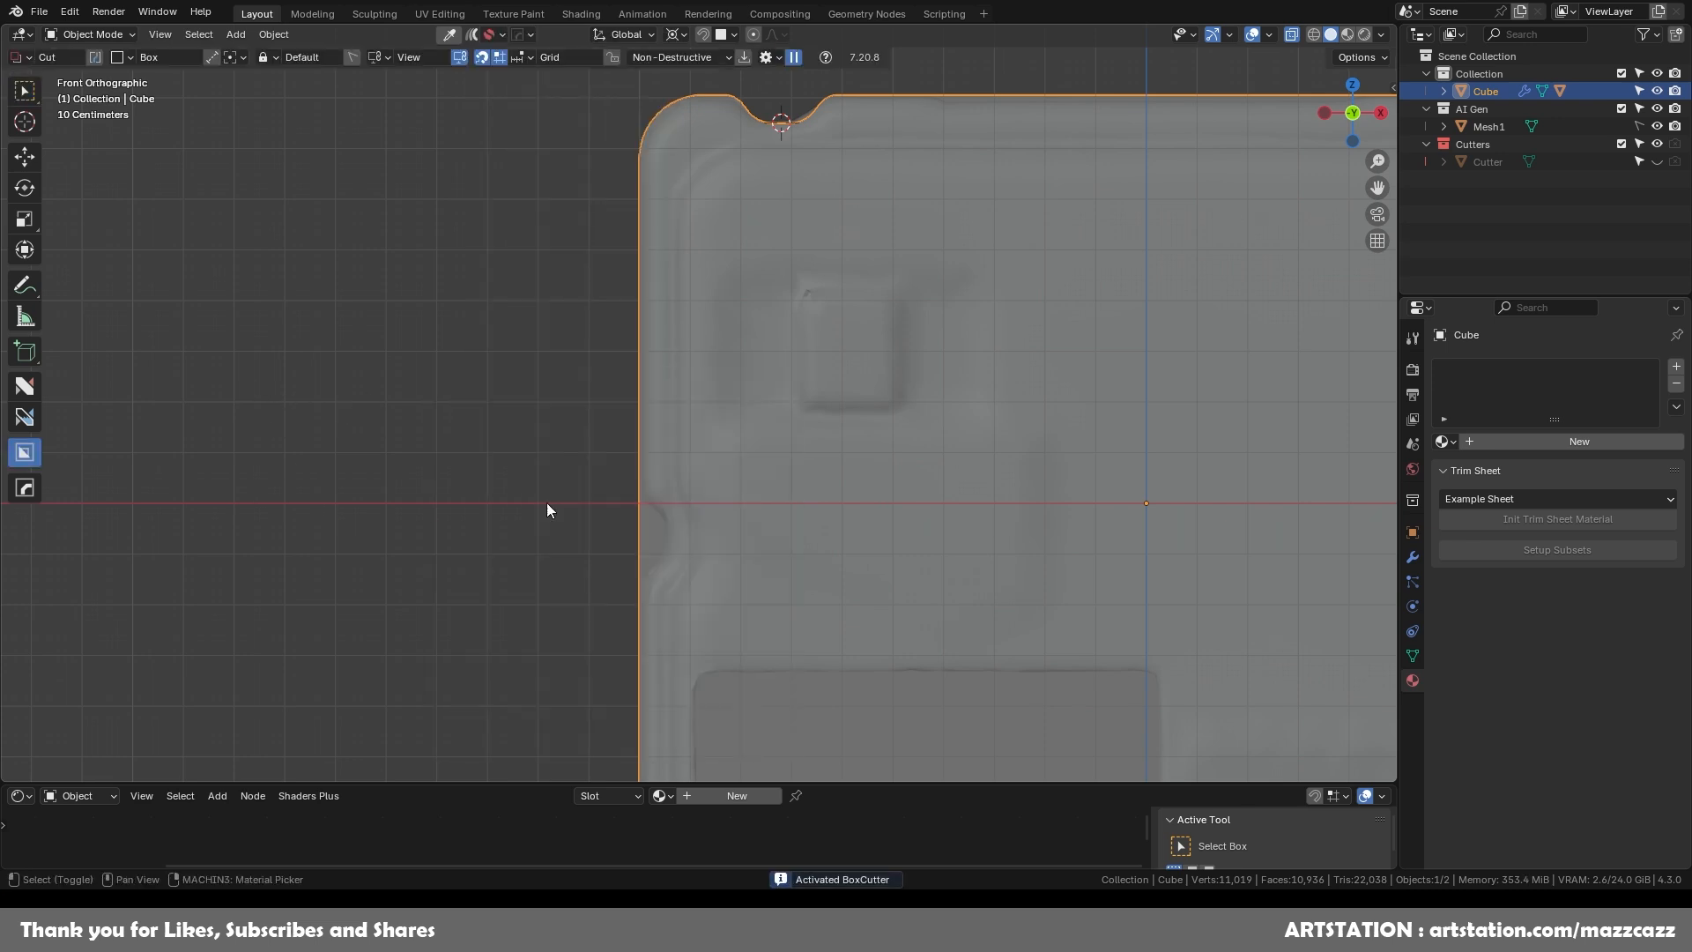
{"action": "scroll", "coordinate": [655, 433], "scroll_direction": "up", "scroll_amount": 5}
{"action": "middle_click_drag", "start_coordinate": [585, 529], "coordinate": [620, 507], "text": "ctrl"}
{"action": "middle_click_drag", "start_coordinate": [621, 508], "coordinate": [848, 327], "text": "shift"}
{"action": "mouse_move", "coordinate": [759, 370]}
{"action": "left_mouse_down"}
{"action": "mouse_move", "coordinate": [884, 233]}
{"action": "mouse_move", "coordinate": [867, 208]}
{"action": "left_mouse_up"}
{"action": "key", "text": "alt+e"}
{"action": "left_click", "coordinate": [870, 214]}
Leave BoxCutter for the selection tool and turn off X-ray around the plate's left side notch
{"action": "middle_click_drag", "start_coordinate": [872, 218], "coordinate": [798, 353]}
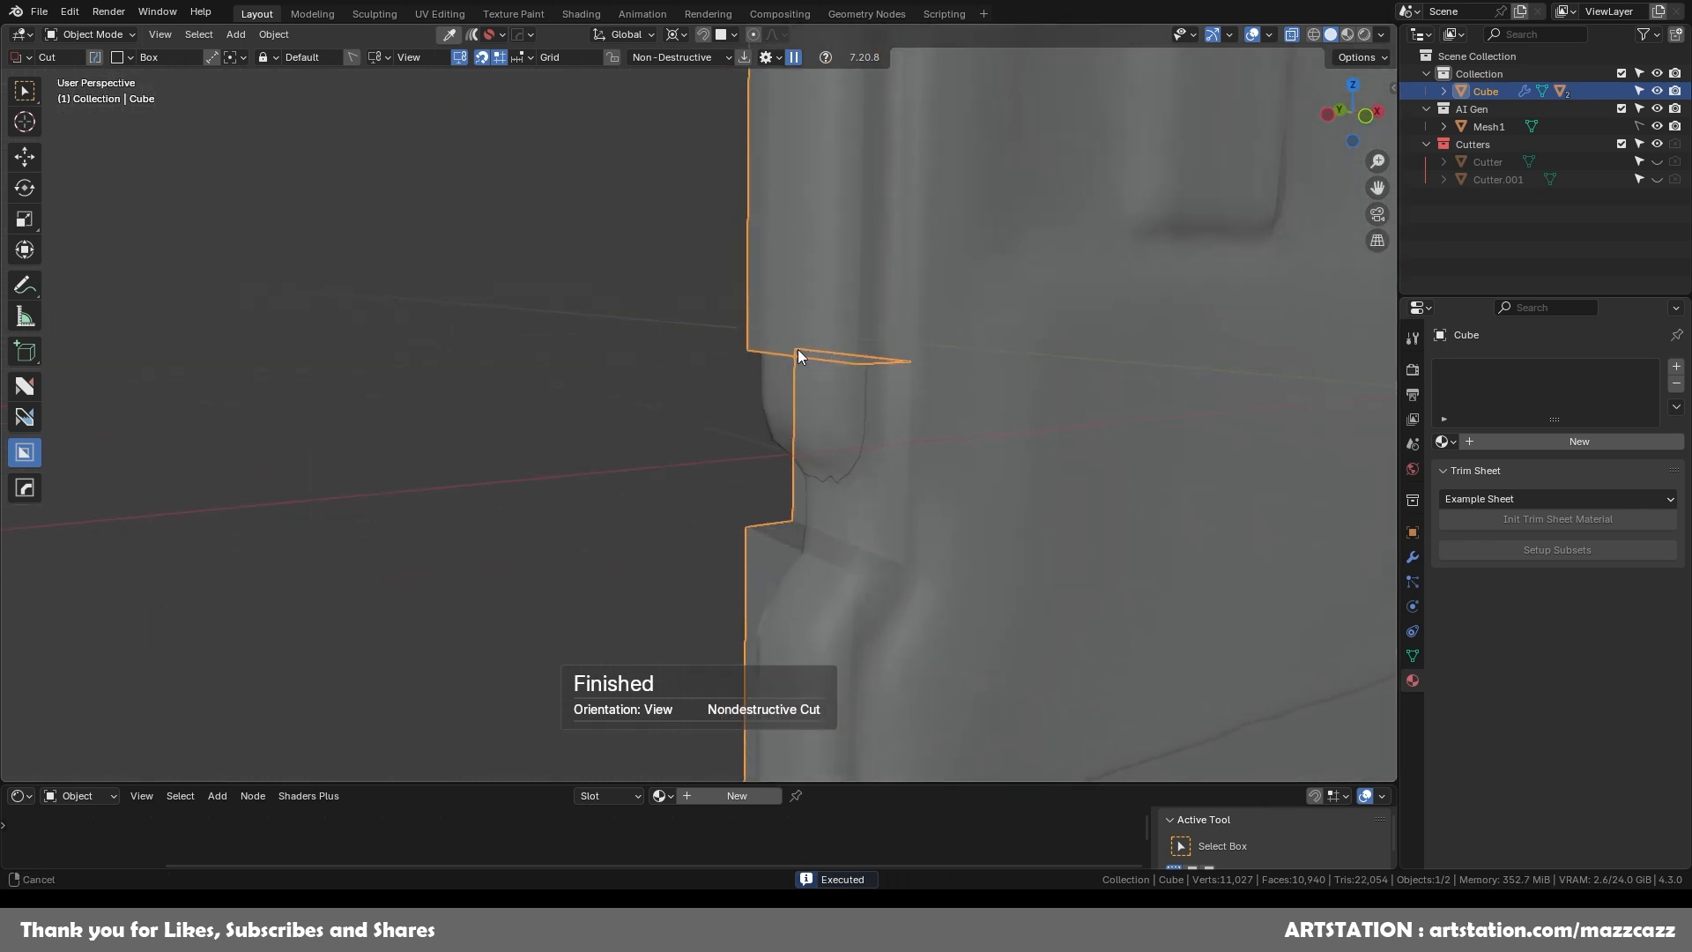
{"action": "key", "text": "Tab"}
{"action": "key", "text": "Escape"}
{"action": "key", "text": "w"}
{"action": "key", "text": "Tab"}
{"action": "left_click", "coordinate": [1136, 275]}
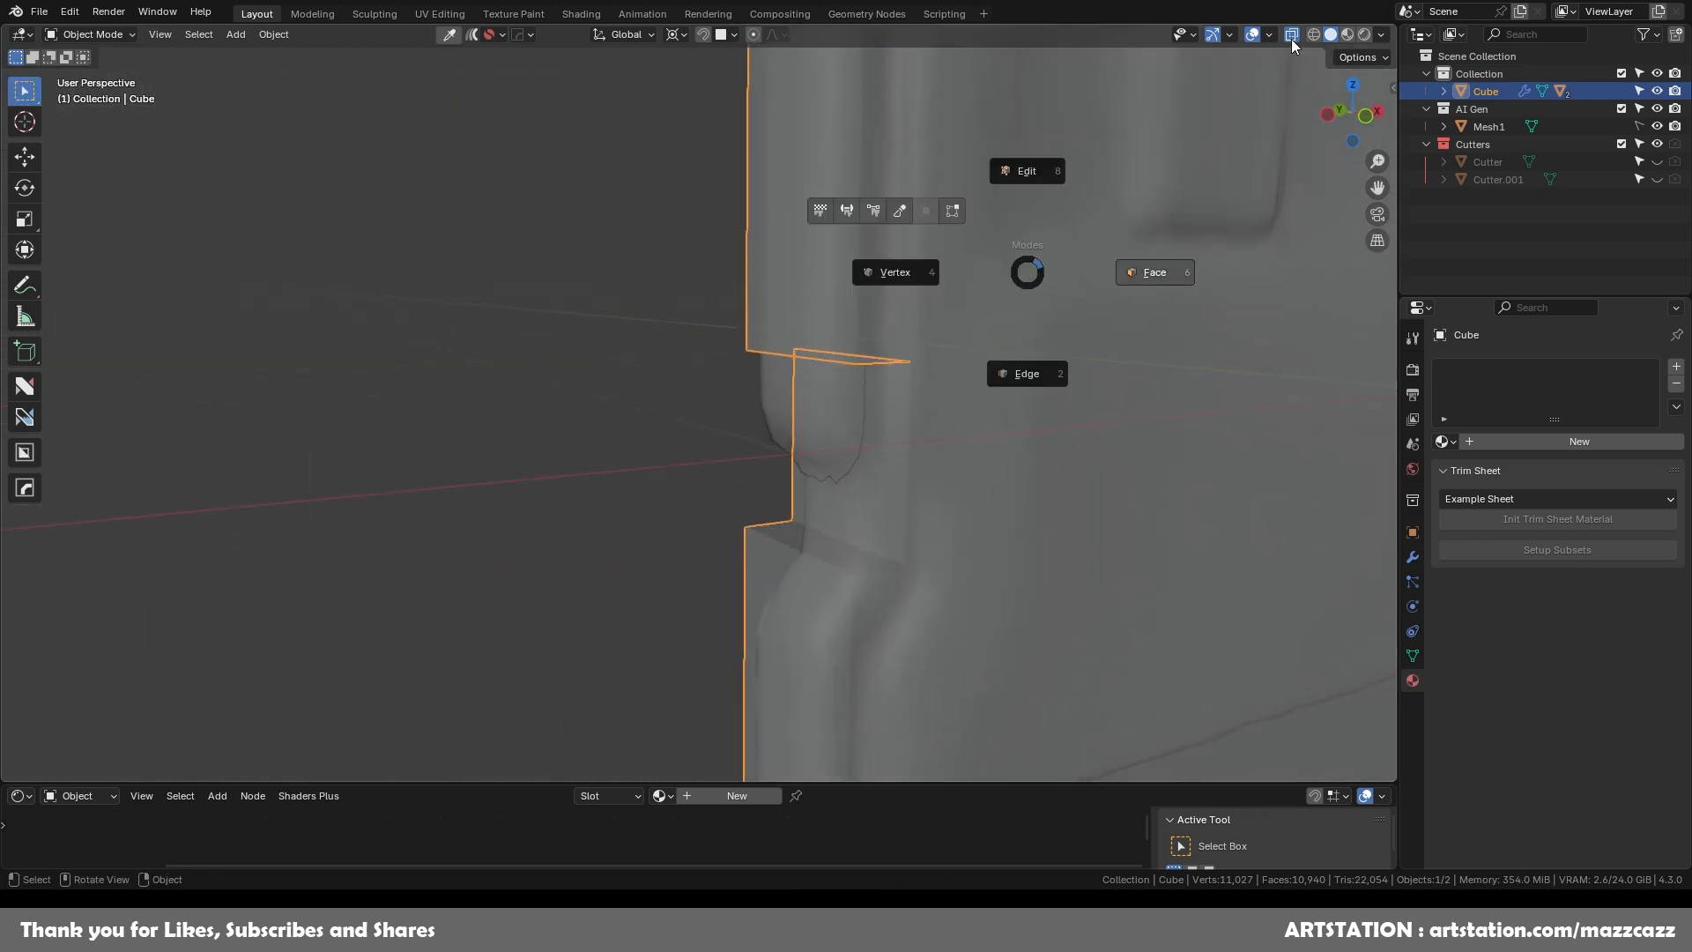
{"action": "left_click", "coordinate": [1291, 36]}
{"action": "middle_click_drag", "start_coordinate": [953, 339], "coordinate": [781, 325], "text": "shift"}
Apply HardOps Sharpen to the plate to bake the left side-notch cut into its mesh
{"action": "key", "text": "Tab"}
{"action": "key", "text": "Escape"}
{"action": "key", "text": "Tab"}
{"action": "left_click", "coordinate": [763, 269]}
{"action": "key", "text": "q"}
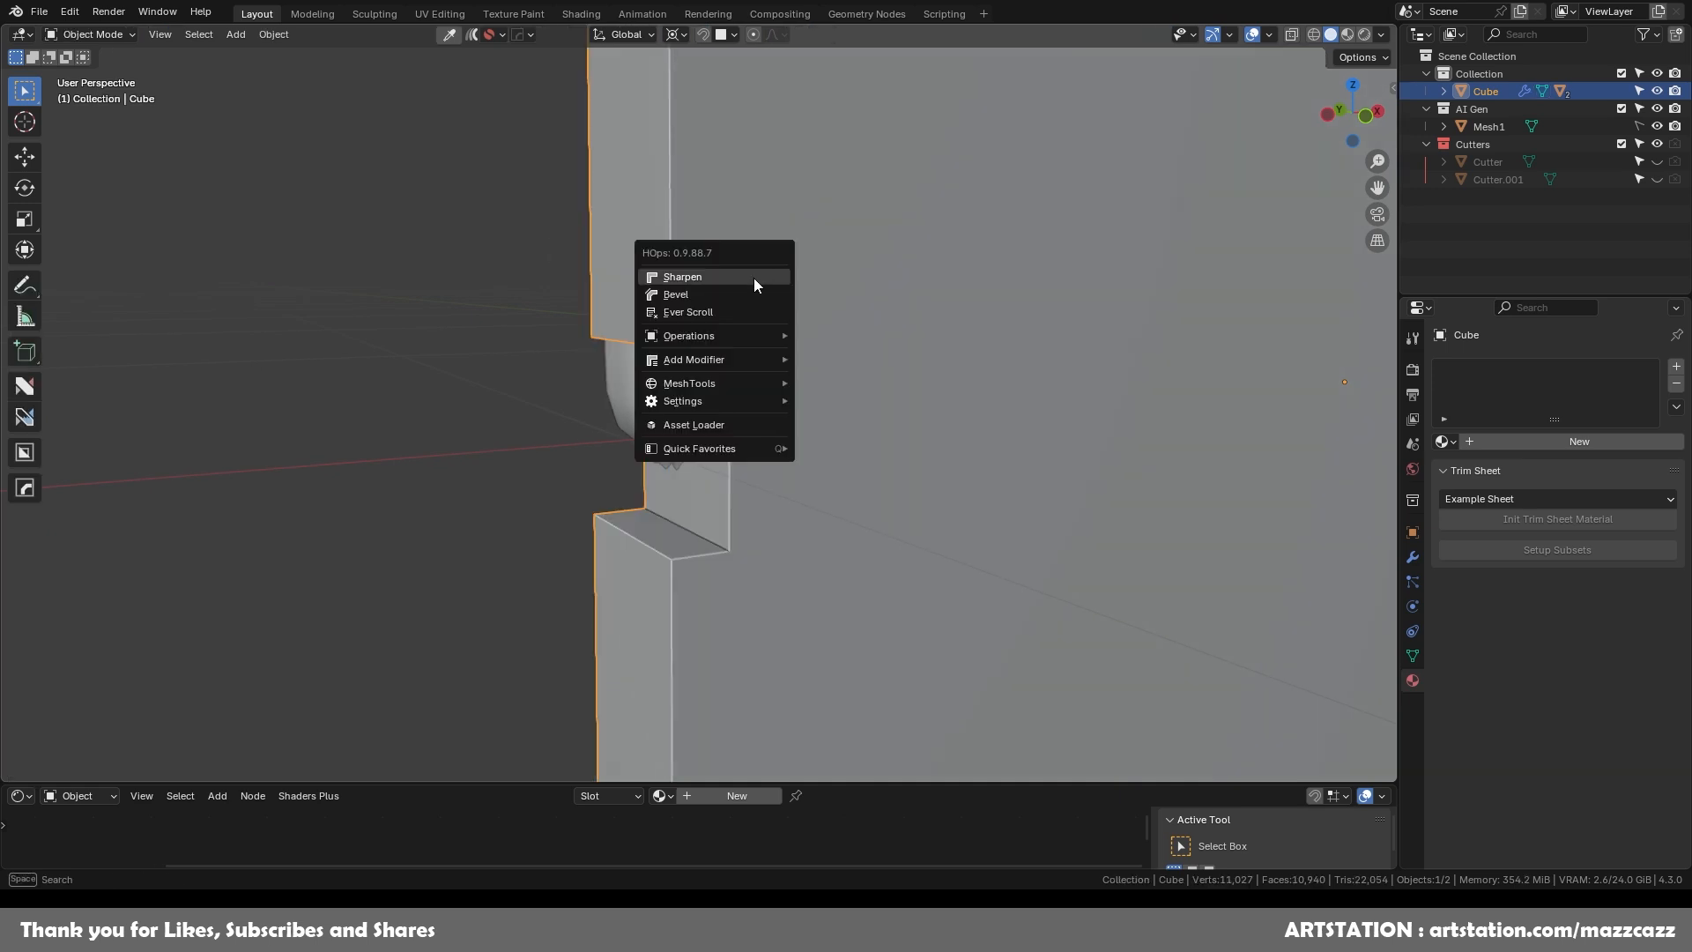
{"action": "left_click", "coordinate": [754, 276]}
{"action": "left_click", "coordinate": [714, 336]}
{"action": "middle_click_drag", "start_coordinate": [754, 330], "coordinate": [755, 355]}
Select the side notch's inner face in edit mode and snap the 3D cursor to it
{"action": "key", "text": "Tab"}
{"action": "left_click", "coordinate": [701, 436]}
{"action": "left_click", "coordinate": [714, 431]}
{"action": "key", "text": "Tab"}
{"action": "left_click", "coordinate": [784, 483]}
{"action": "mouse_move", "coordinate": [745, 463]}
{"action": "middle_mouse_down"}
{"action": "mouse_move", "coordinate": [742, 419]}
{"action": "mouse_move", "coordinate": [735, 435]}
{"action": "mouse_move", "coordinate": [763, 434]}
{"action": "middle_mouse_up"}
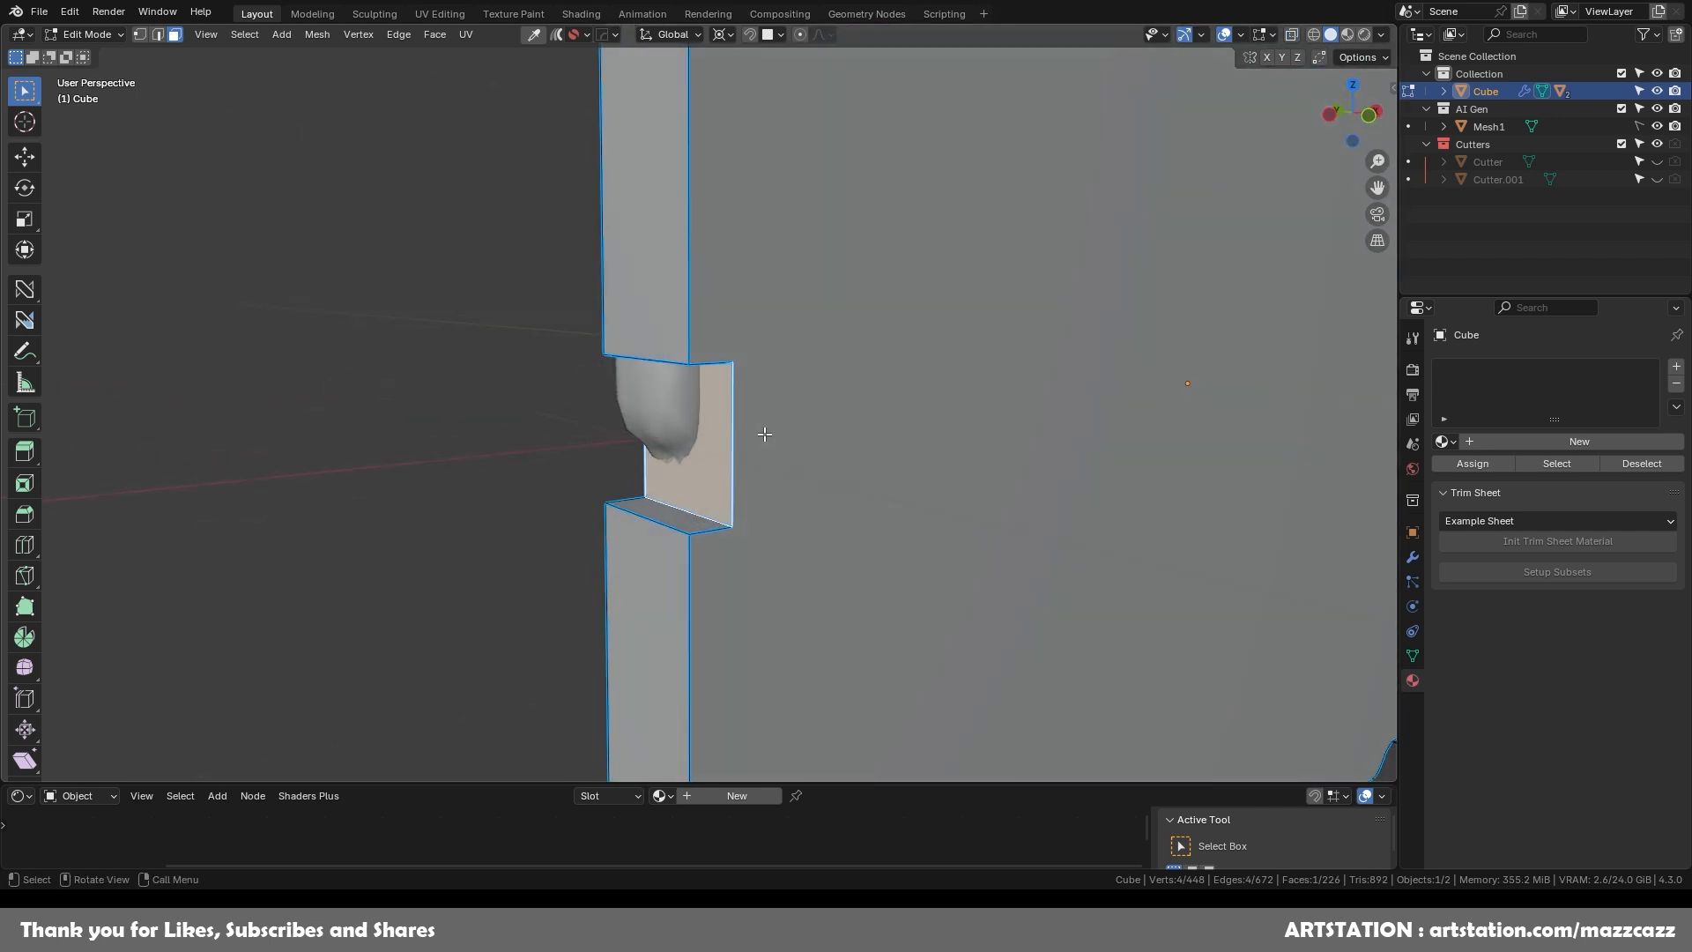
{"action": "key", "text": "shift+s"}
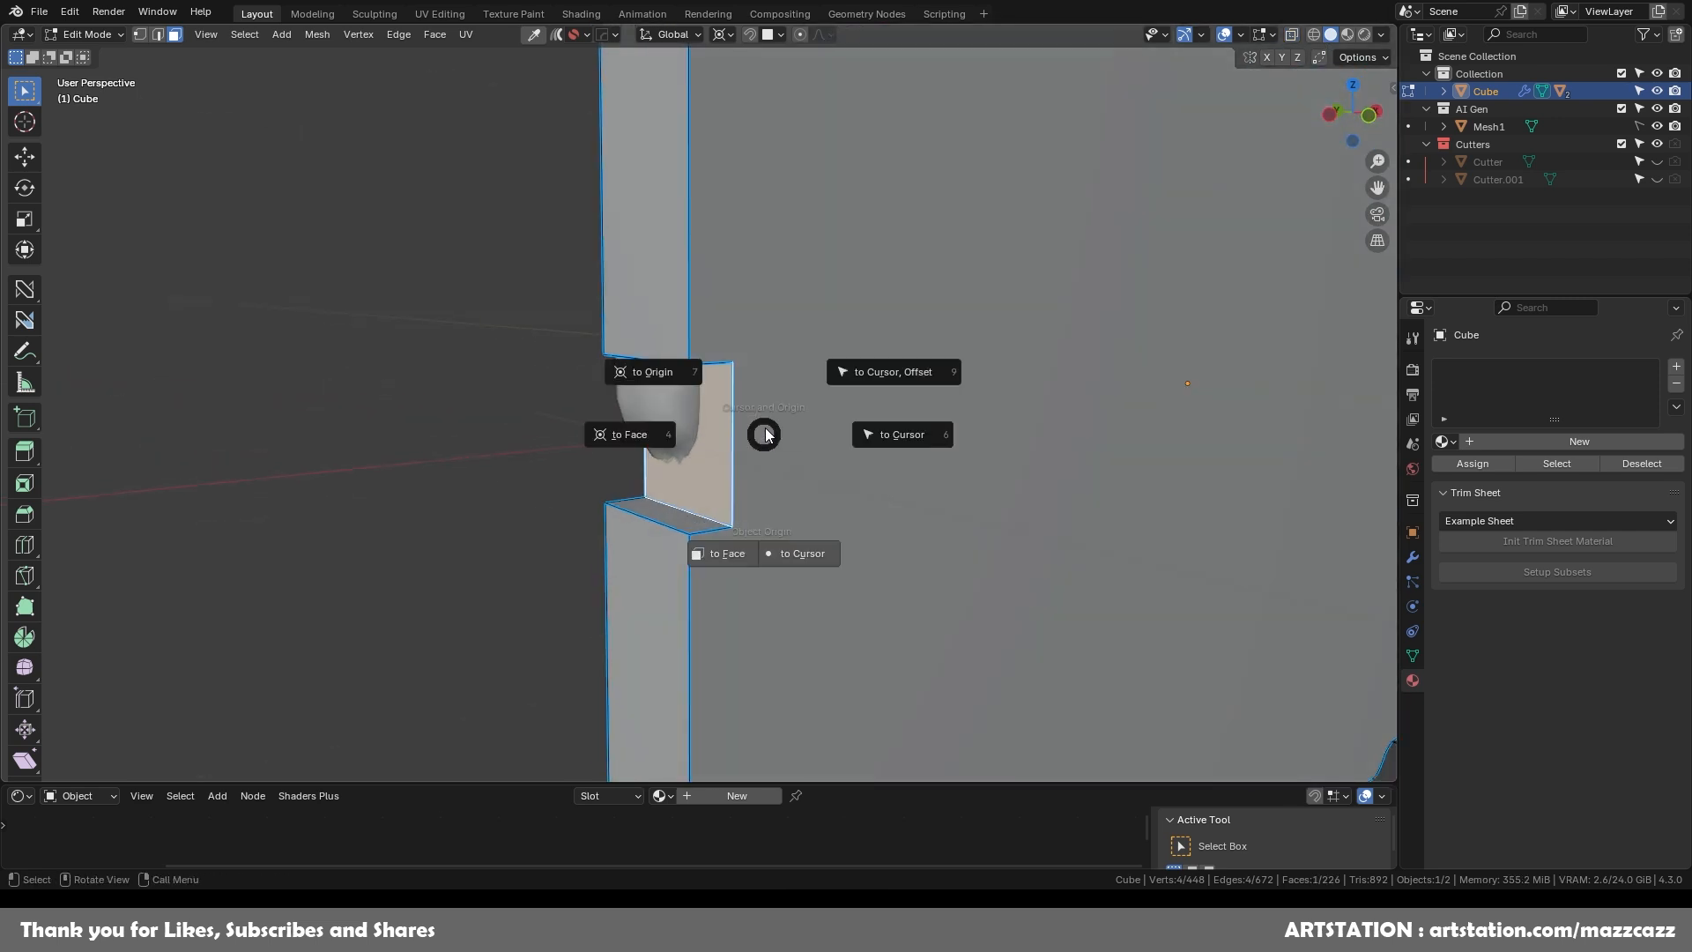
{"action": "left_click", "coordinate": [628, 436]}
{"action": "middle_click_drag", "start_coordinate": [627, 436], "coordinate": [712, 424]}
Scale the side notch's two inner corner edges along Z by about 0.59 to taper the notch
{"action": "left_click", "coordinate": [720, 340]}
{"action": "left_click", "coordinate": [707, 511], "text": "shift"}
{"action": "middle_click_drag", "start_coordinate": [866, 472], "coordinate": [896, 401]}
{"action": "key", "text": "s"}
{"action": "key", "text": "z"}
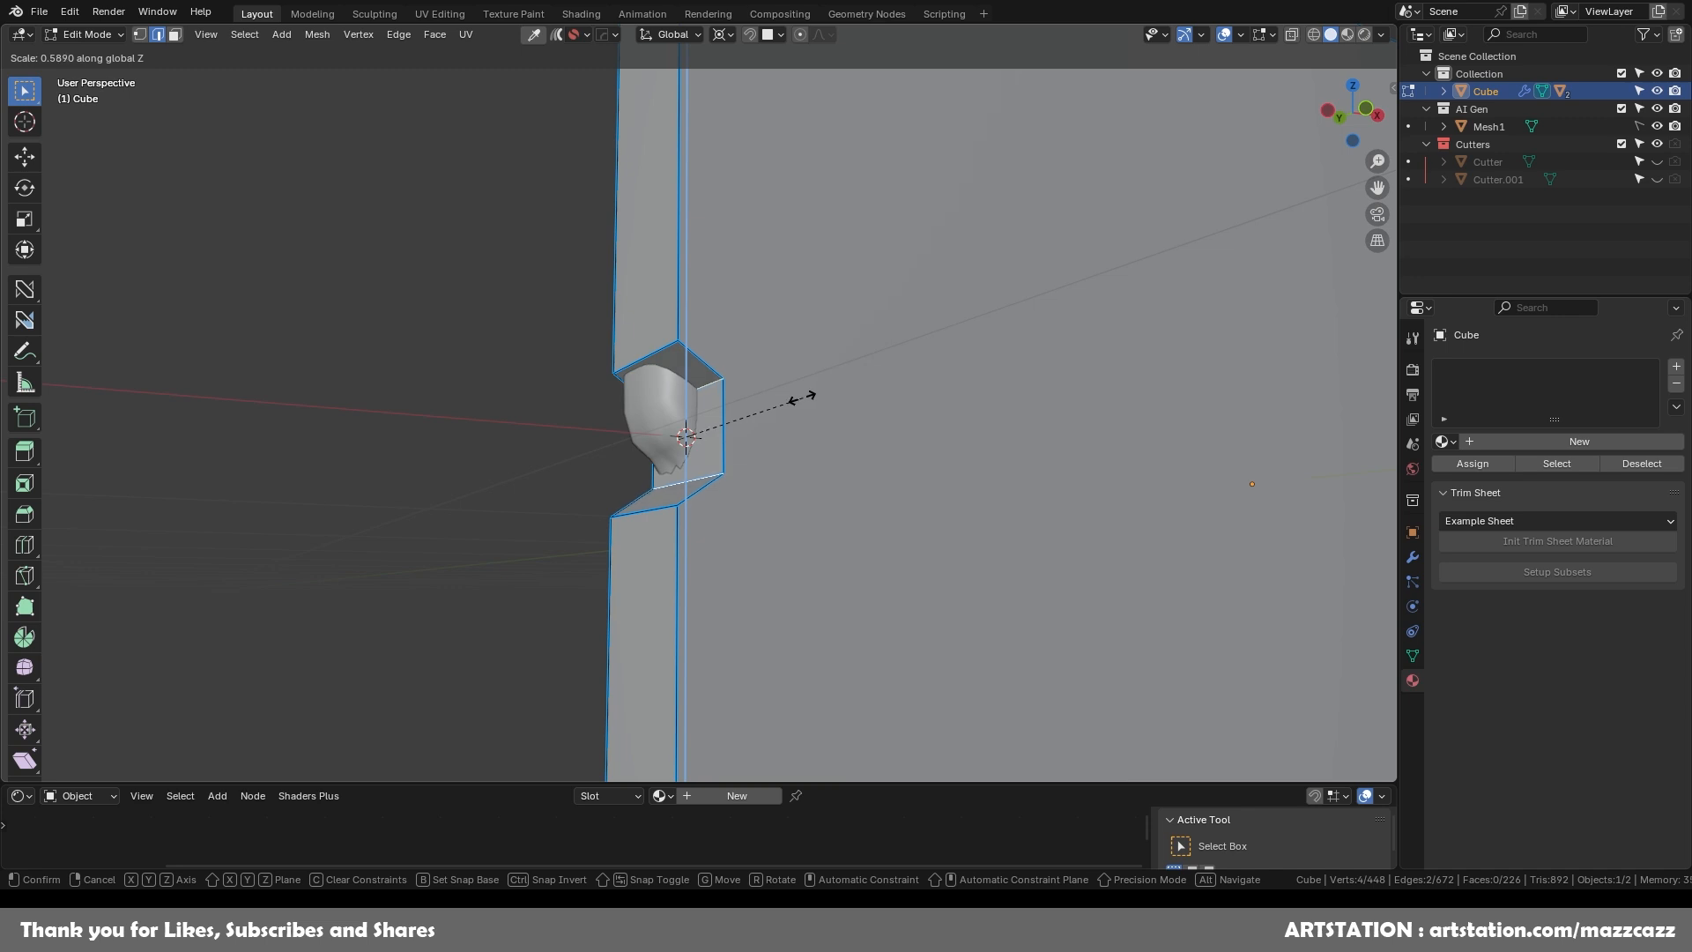
{"action": "left_click", "coordinate": [803, 397]}
Bevel the side notch's inner edges by about 0.0217 m and its outer edges by about 0.0139 m, both with 9 segments
{"action": "middle_click_drag", "start_coordinate": [705, 472], "coordinate": [745, 395]}
{"action": "key", "text": "KP_Decimal"}
{"action": "middle_click_drag", "start_coordinate": [698, 314], "coordinate": [793, 441]}
{"action": "key", "text": "ctrl+b"}
{"action": "left_click", "coordinate": [825, 450]}
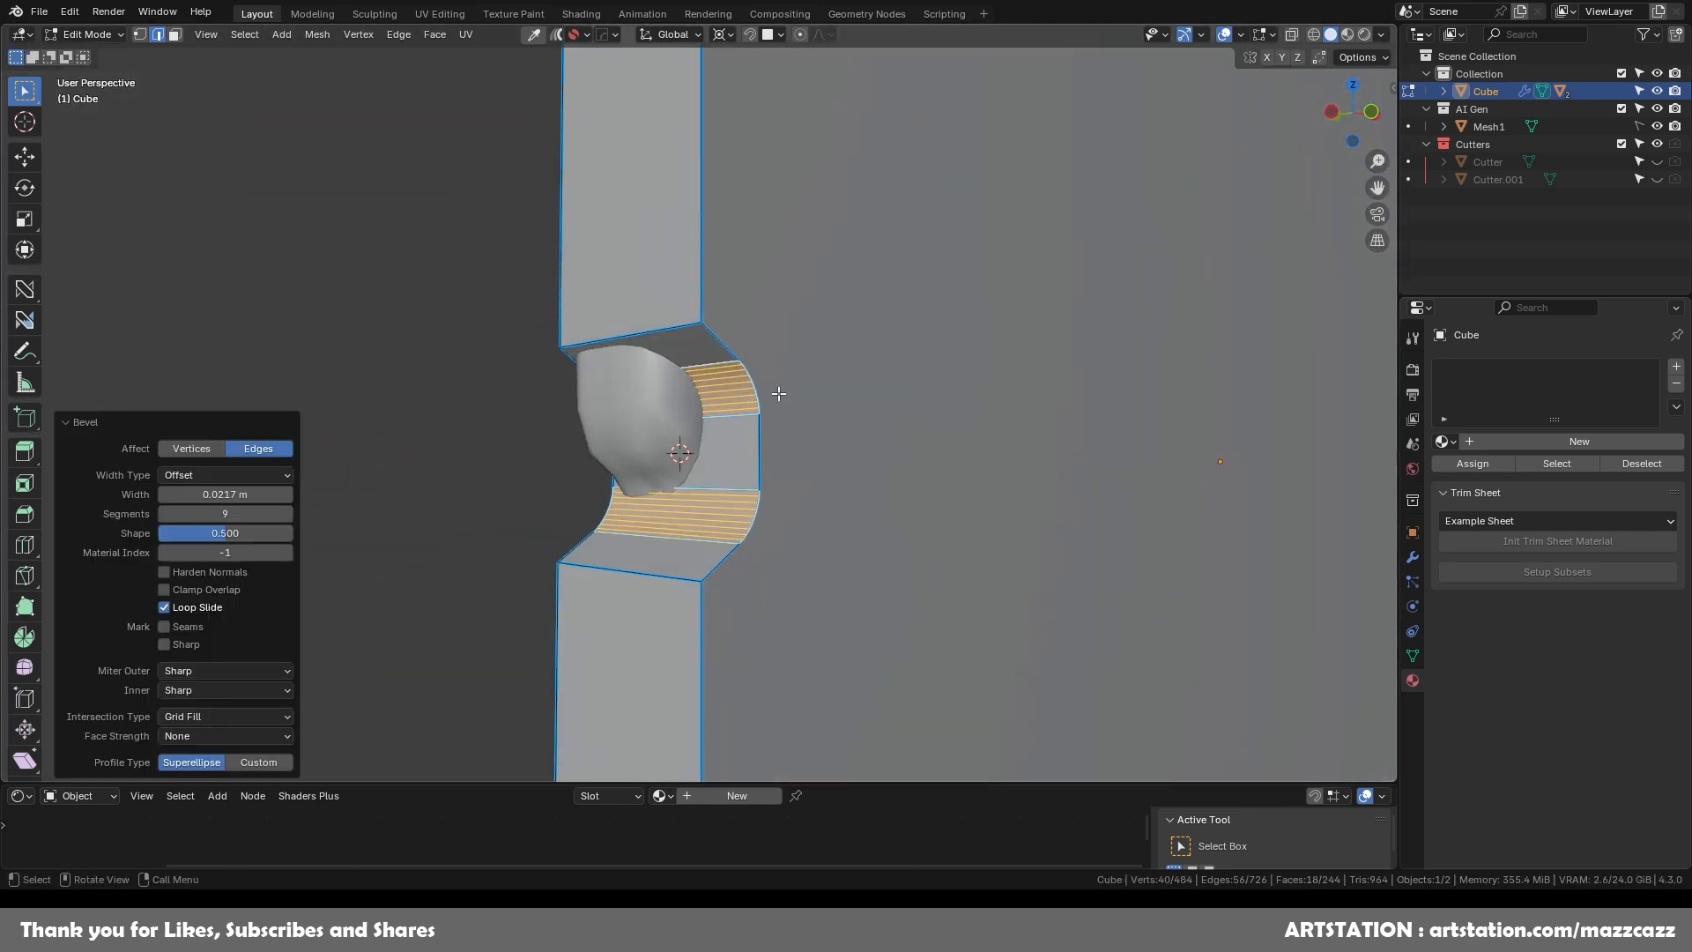
{"action": "key", "text": "ctrl+b"}
{"action": "left_click", "coordinate": [871, 595]}
{"action": "scroll", "coordinate": [873, 586], "scroll_direction": "down", "scroll_amount": 6}
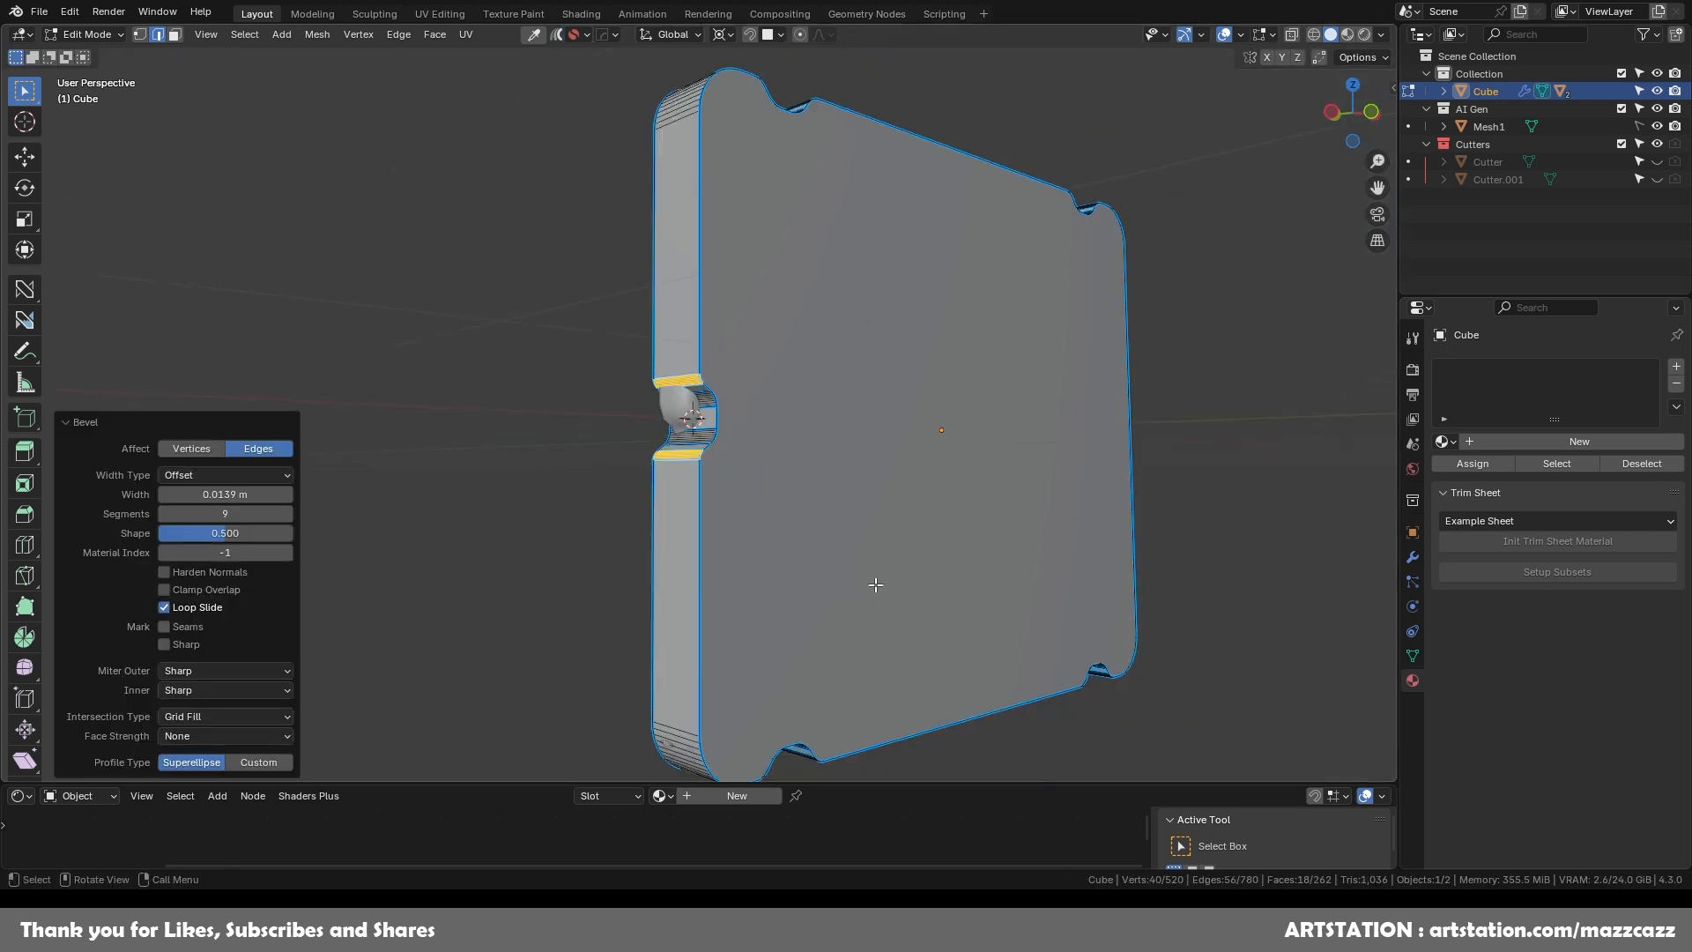
Symmetrize the plate horizontally to copy the rounded side notch to the right edge, and return to object mode
{"action": "key", "text": "alt+x"}
{"action": "scroll", "coordinate": [1179, 445], "scroll_direction": "up", "scroll_amount": 6}
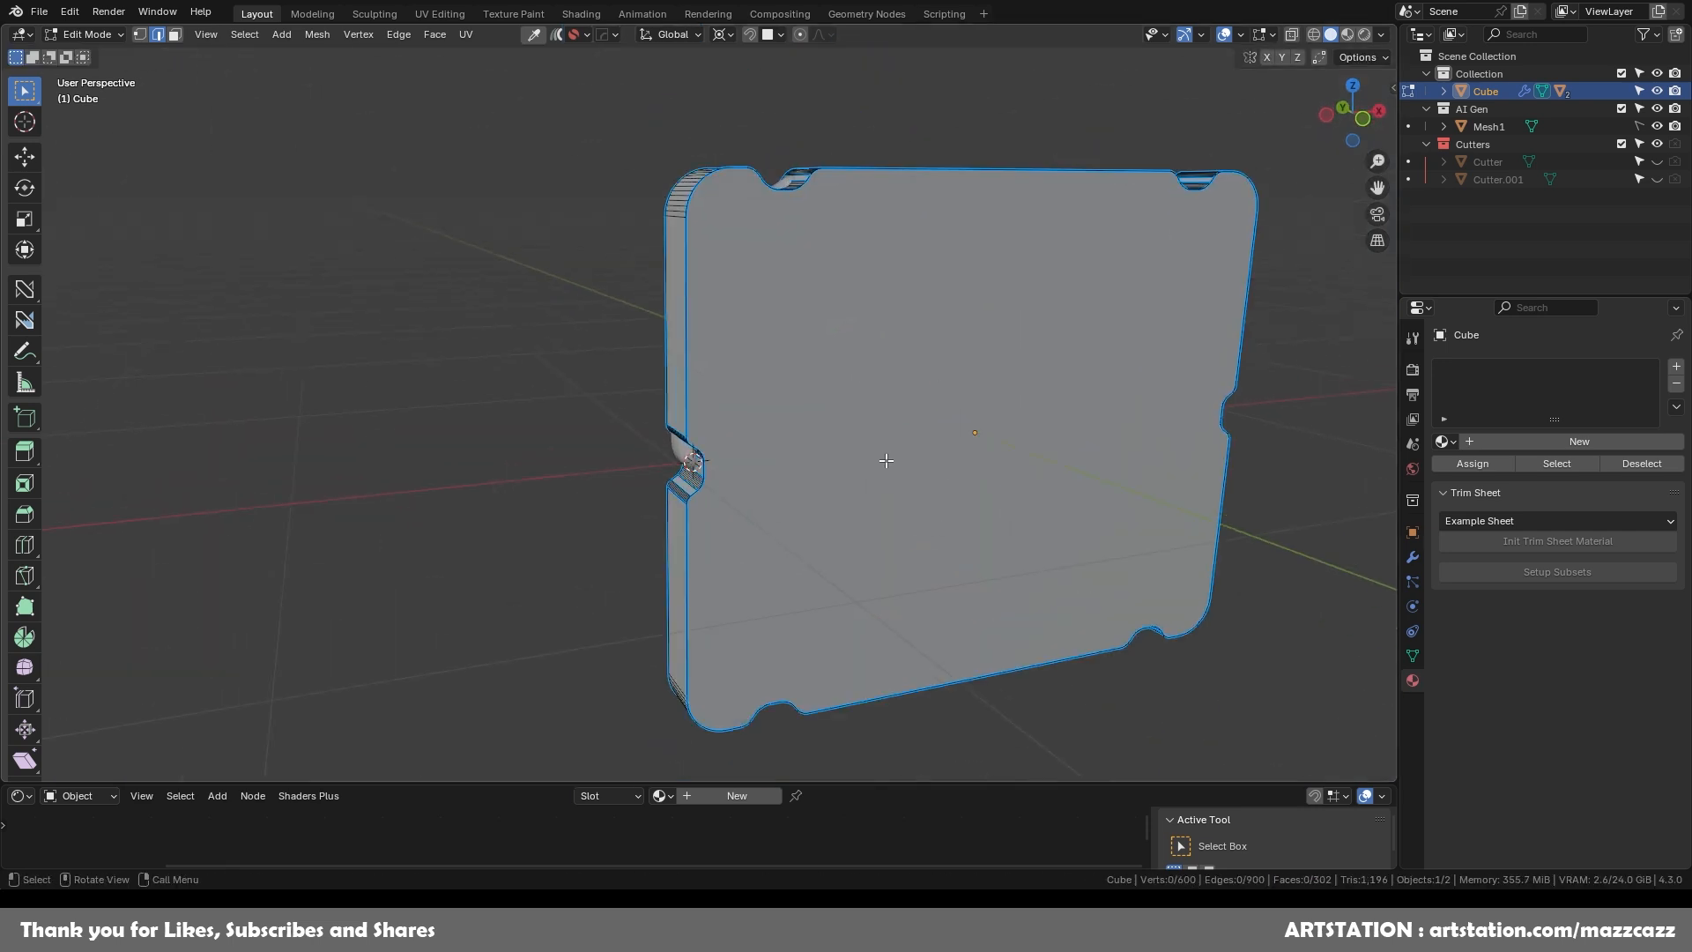
{"action": "scroll", "coordinate": [902, 464], "scroll_direction": "down", "scroll_amount": 3}
{"action": "key", "text": "Tab"}
{"action": "scroll", "coordinate": [922, 309], "scroll_direction": "down", "scroll_amount": 1}
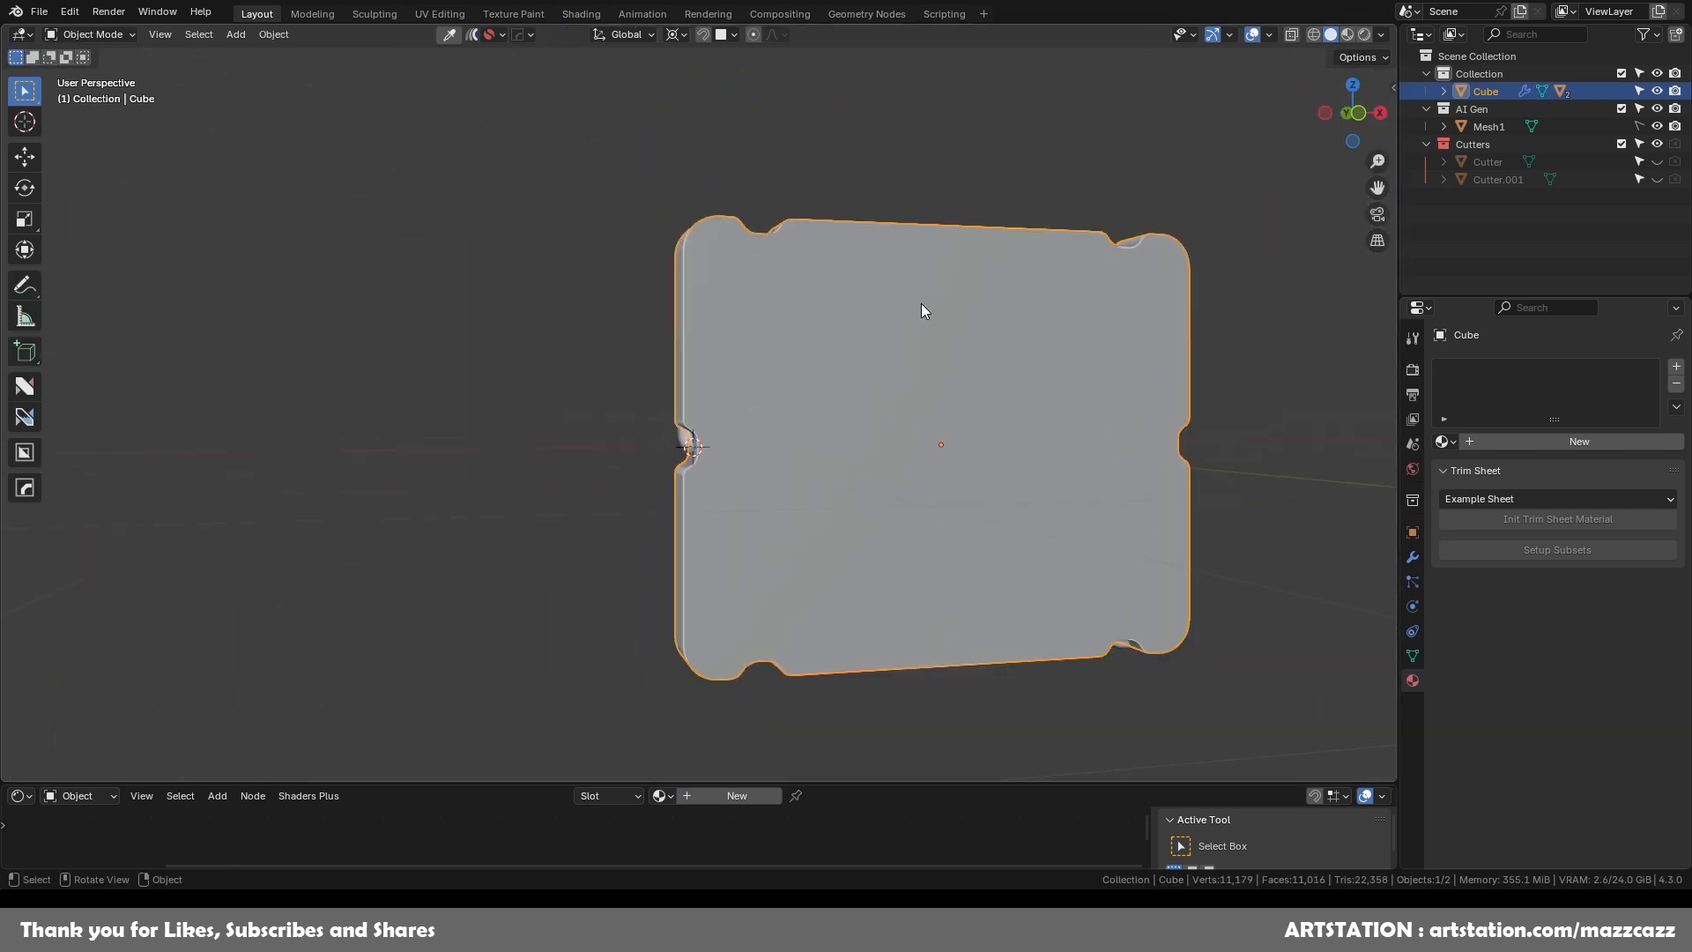
Move the plate's front face back about 0.058 m along Y to match the reference's base thickness
{"action": "left_click", "coordinate": [1361, 113]}
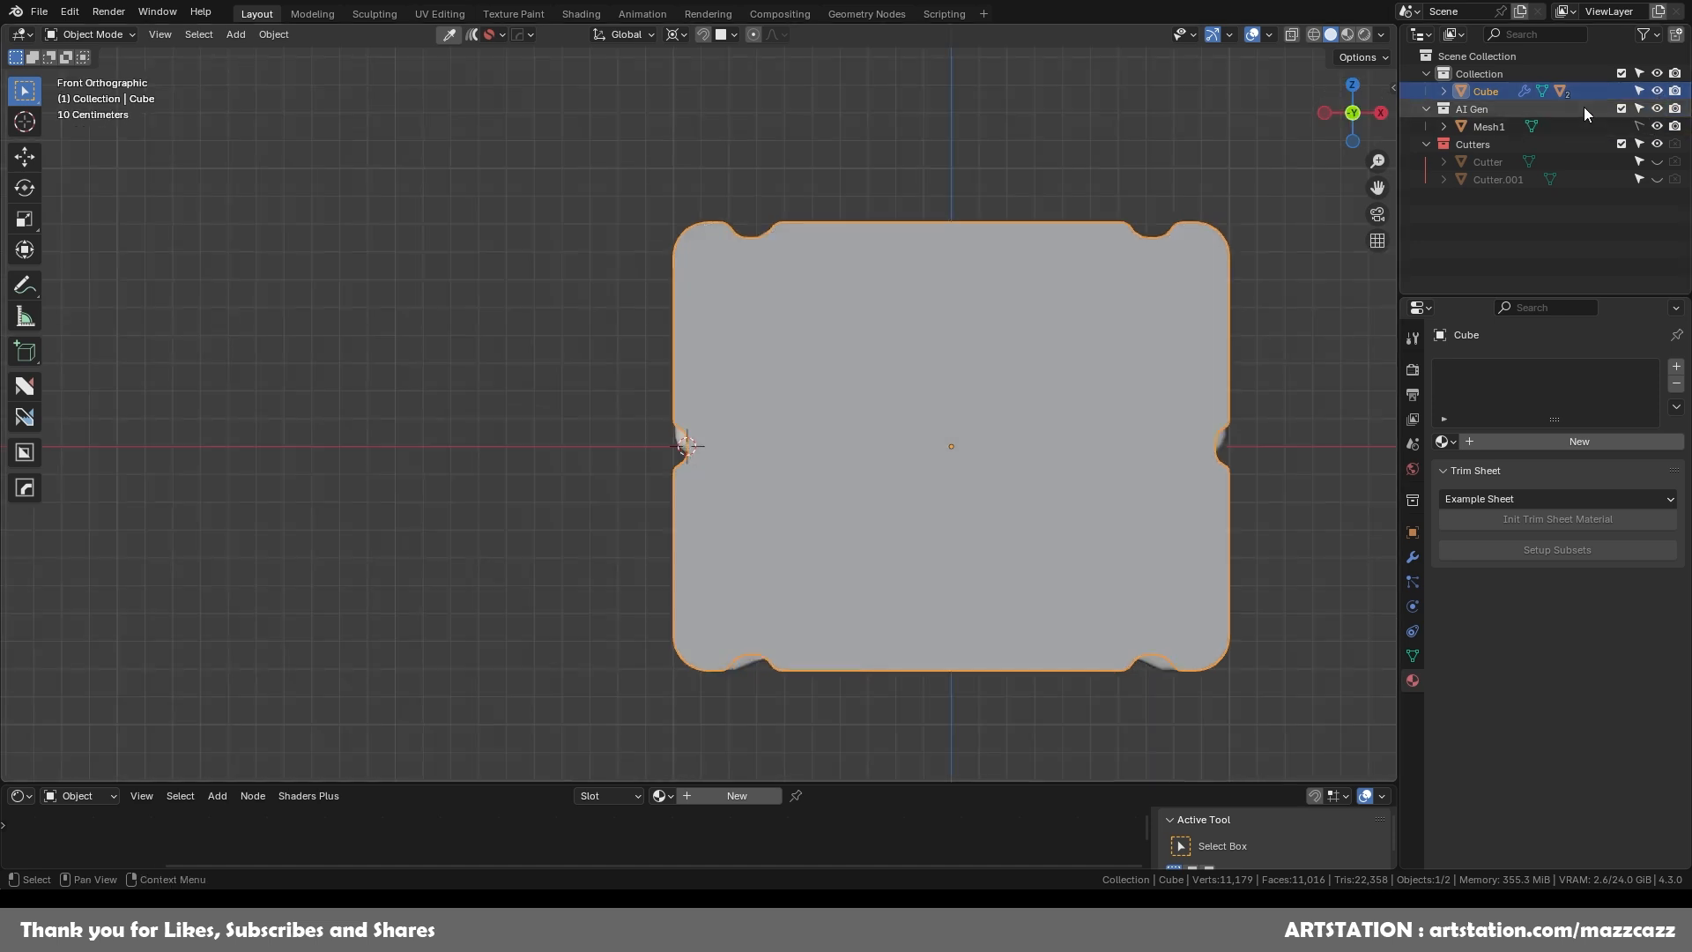
{"action": "left_click", "coordinate": [1298, 32]}
{"action": "middle_click_drag", "start_coordinate": [1093, 273], "coordinate": [771, 316]}
{"action": "key", "text": "ctrl+Tab"}
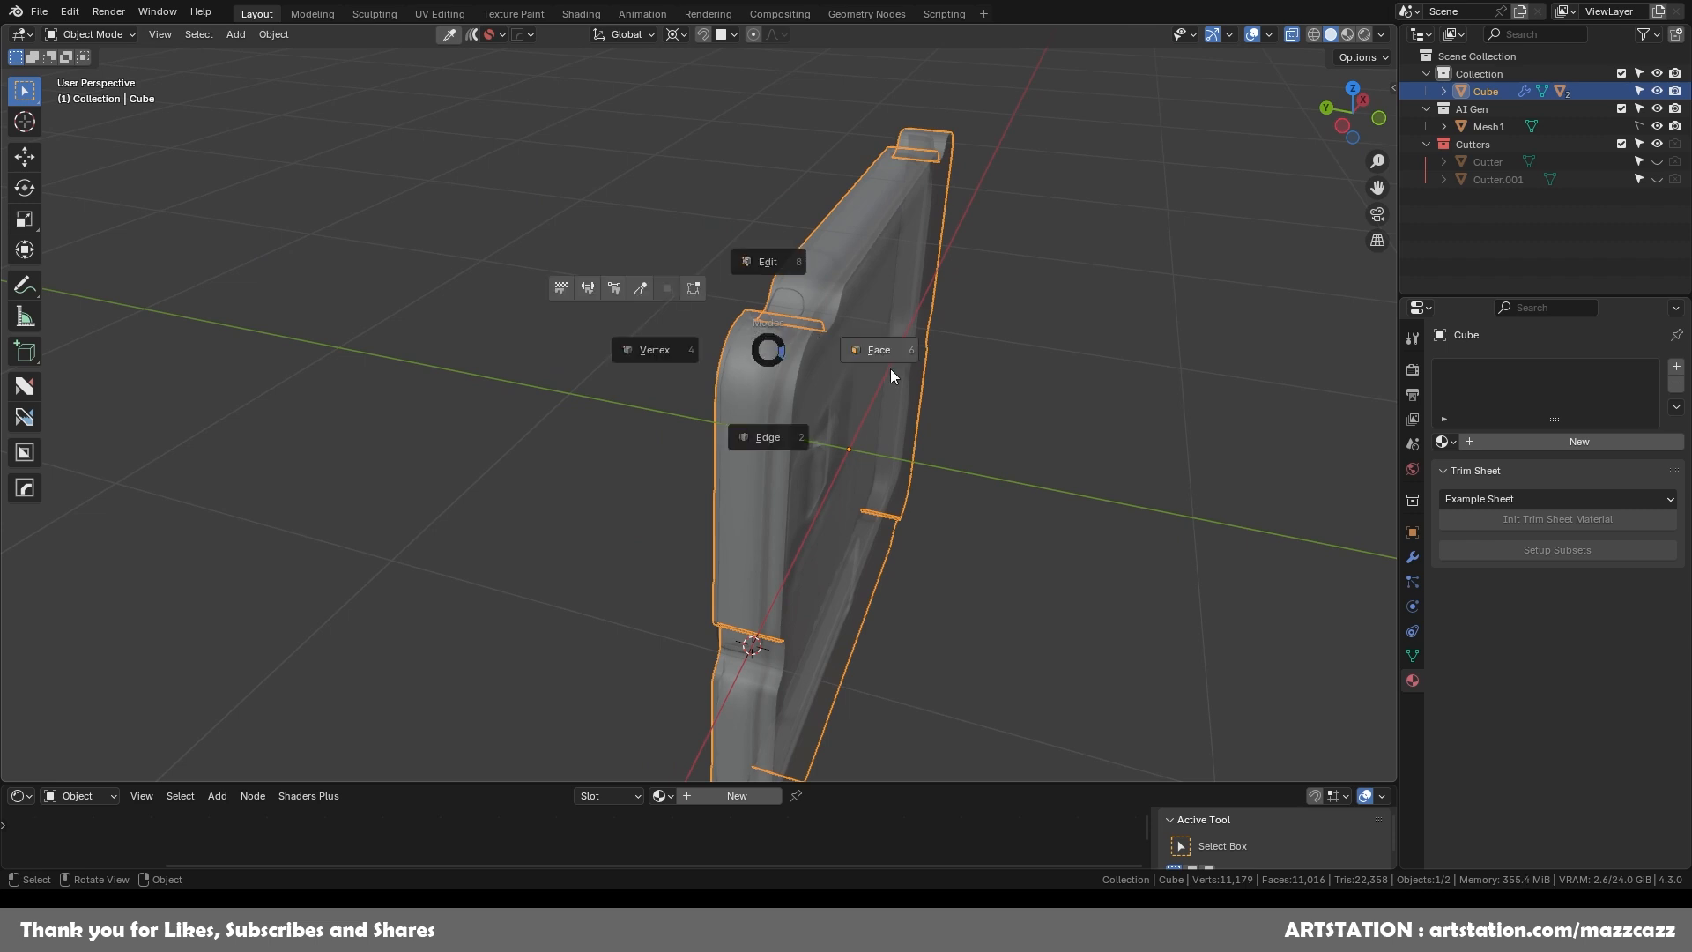
{"action": "left_click", "coordinate": [884, 351]}
{"action": "key", "text": "g"}
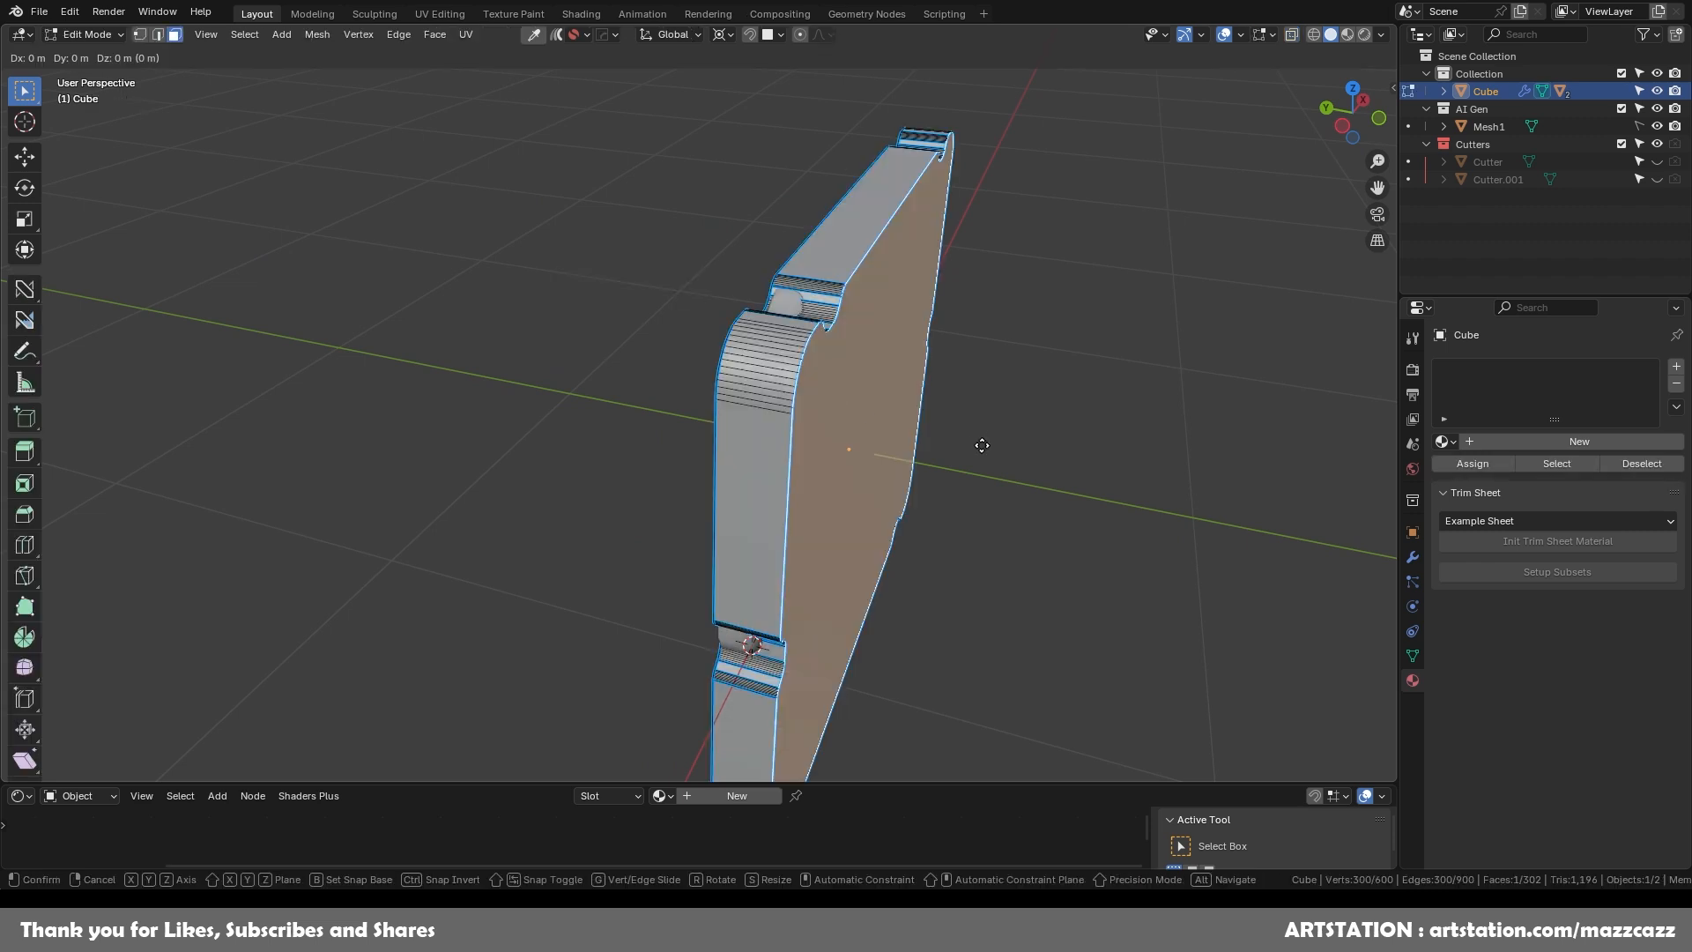
{"action": "key", "text": "y"}
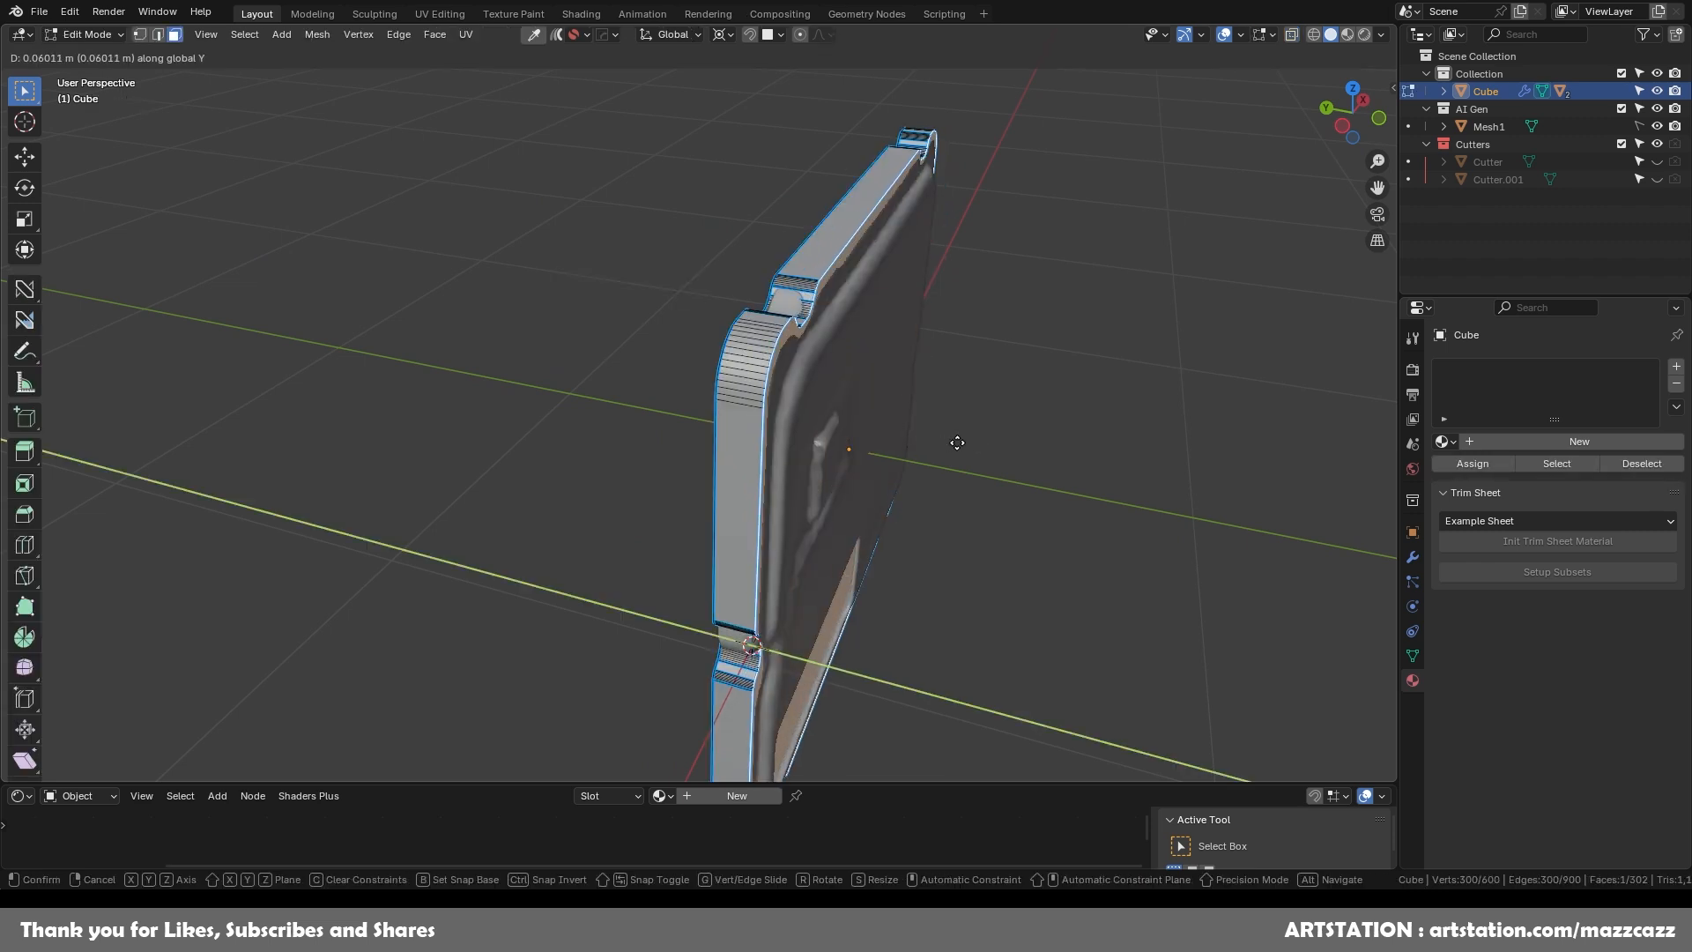
{"action": "left_click", "coordinate": [958, 442]}
{"action": "middle_click_drag", "start_coordinate": [956, 442], "coordinate": [838, 381]}
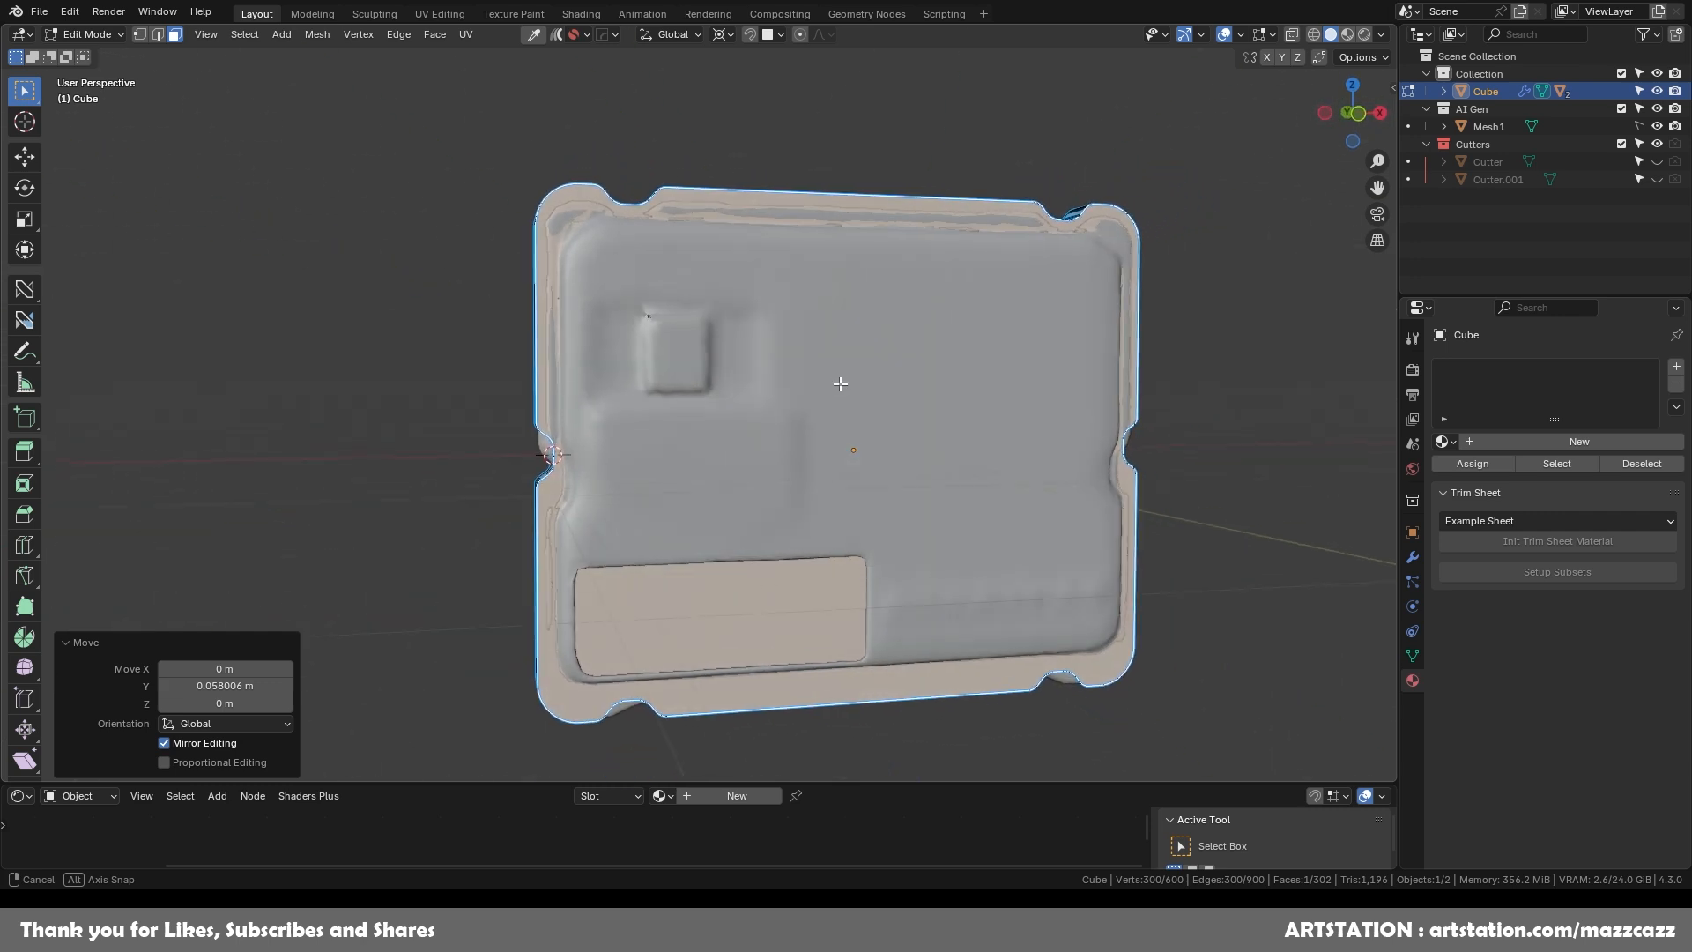
Hide the AI-generated reference mesh and return the plate to object mode in front view
{"action": "left_click", "coordinate": [1656, 126]}
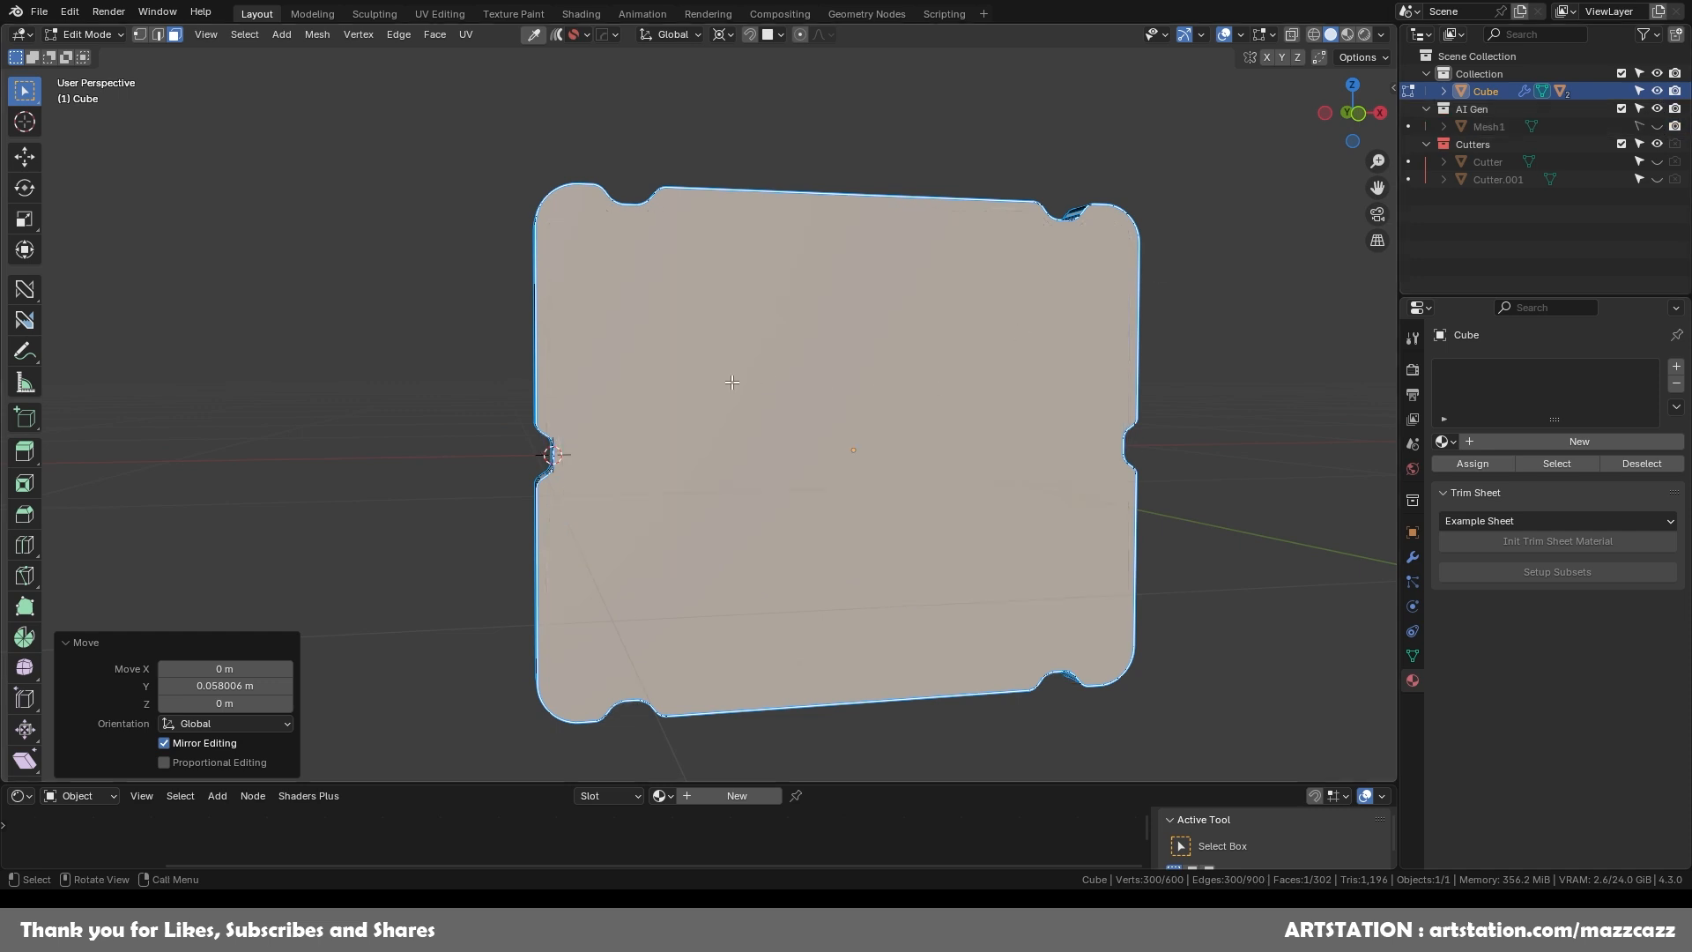
{"action": "left_click", "coordinate": [1355, 116]}
{"action": "scroll", "coordinate": [1008, 392], "scroll_direction": "down", "scroll_amount": 4}
{"action": "left_click", "coordinate": [1125, 351]}
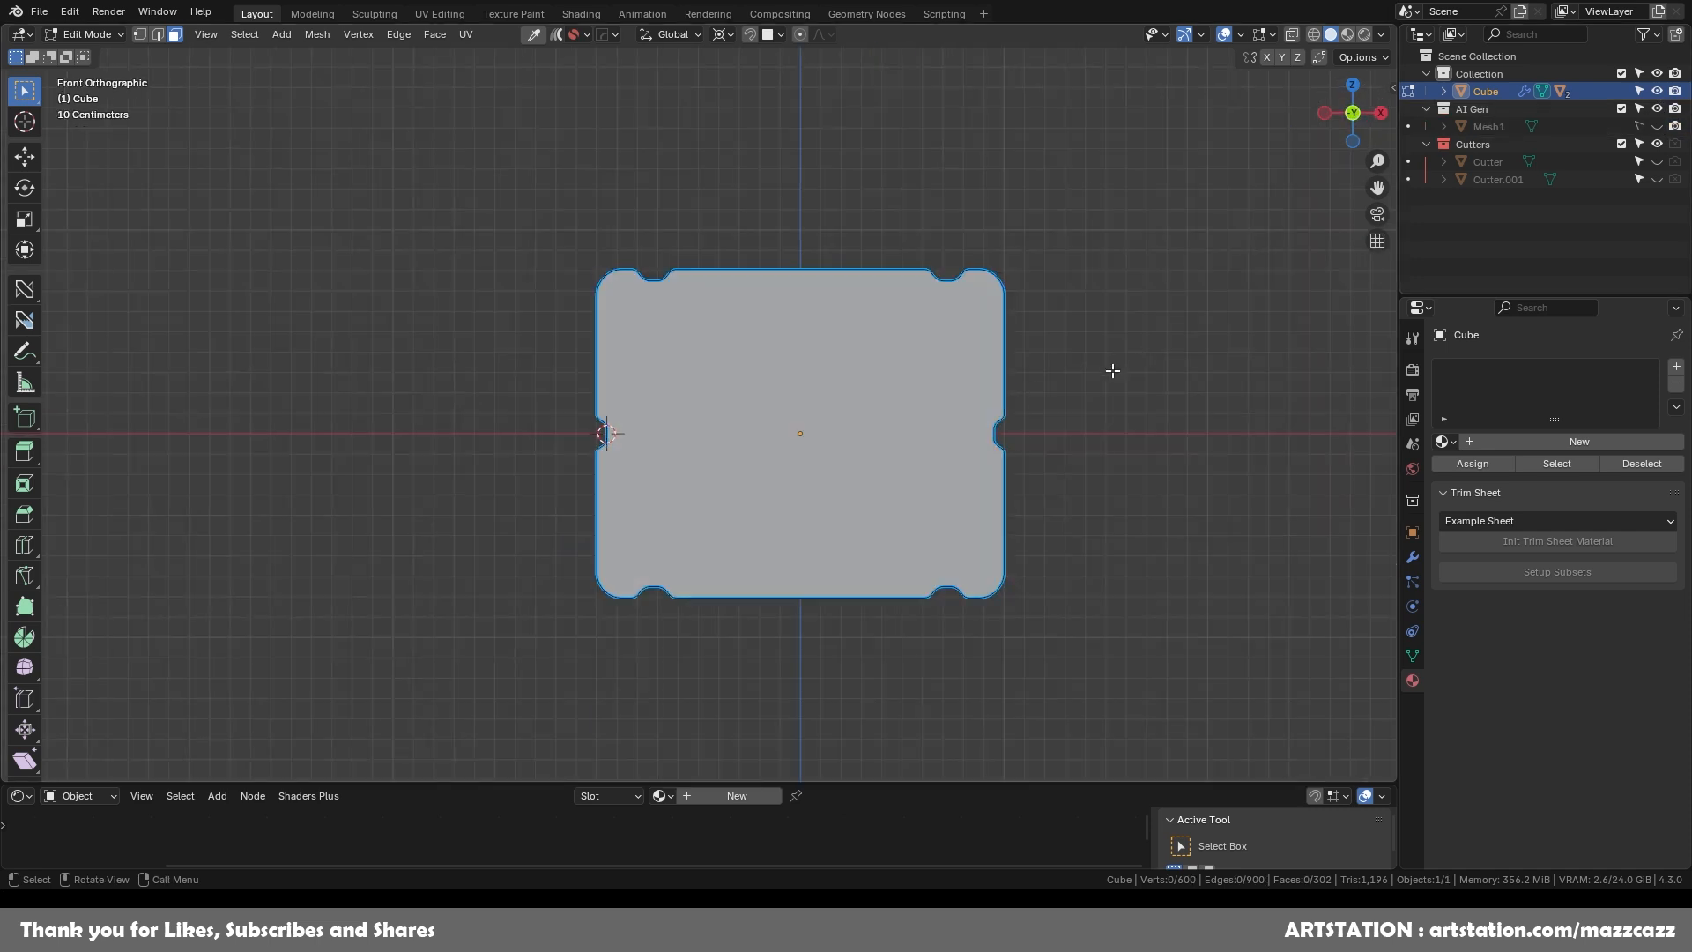
{"action": "key", "text": "Tab"}
{"action": "middle_click_drag", "start_coordinate": [1105, 404], "coordinate": [999, 400], "text": "shift"}
Select the plate and save the Blender file
{"action": "left_click", "coordinate": [992, 404]}
{"action": "scroll", "coordinate": [986, 405], "scroll_direction": "up", "scroll_amount": 2}
{"action": "right_click", "coordinate": [984, 406]}
{"action": "left_click", "coordinate": [758, 435]}
{"action": "mouse_move", "coordinate": [820, 418]}
{"action": "middle_mouse_down", "text": "shift"}
{"action": "mouse_move", "coordinate": [928, 414]}
{"action": "mouse_move", "coordinate": [805, 327]}
{"action": "middle_mouse_up", "text": "shift"}
{"action": "key", "text": "ctrl+s"}
{"action": "left_click", "coordinate": [888, 382]}
Sharpen the plate with HardOps and add a 30° bevel modifier with 3 segments and a width of 0.001
{"action": "key", "text": "q"}
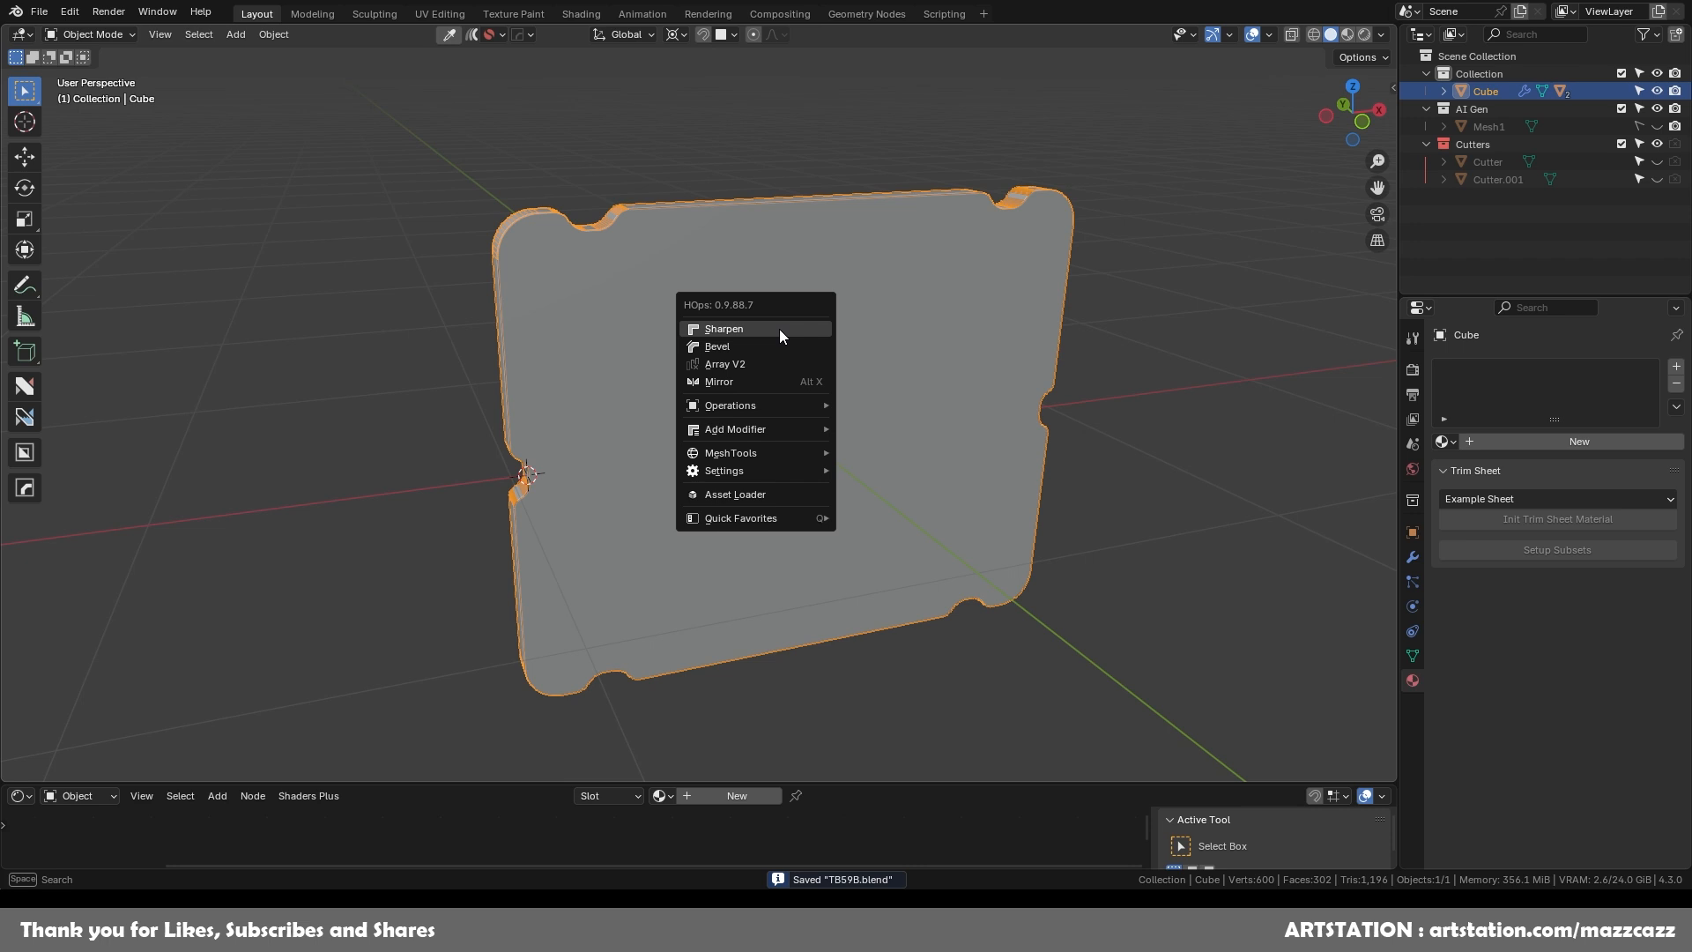
{"action": "left_click", "coordinate": [779, 330]}
{"action": "key", "text": "q"}
{"action": "left_click", "coordinate": [772, 346]}
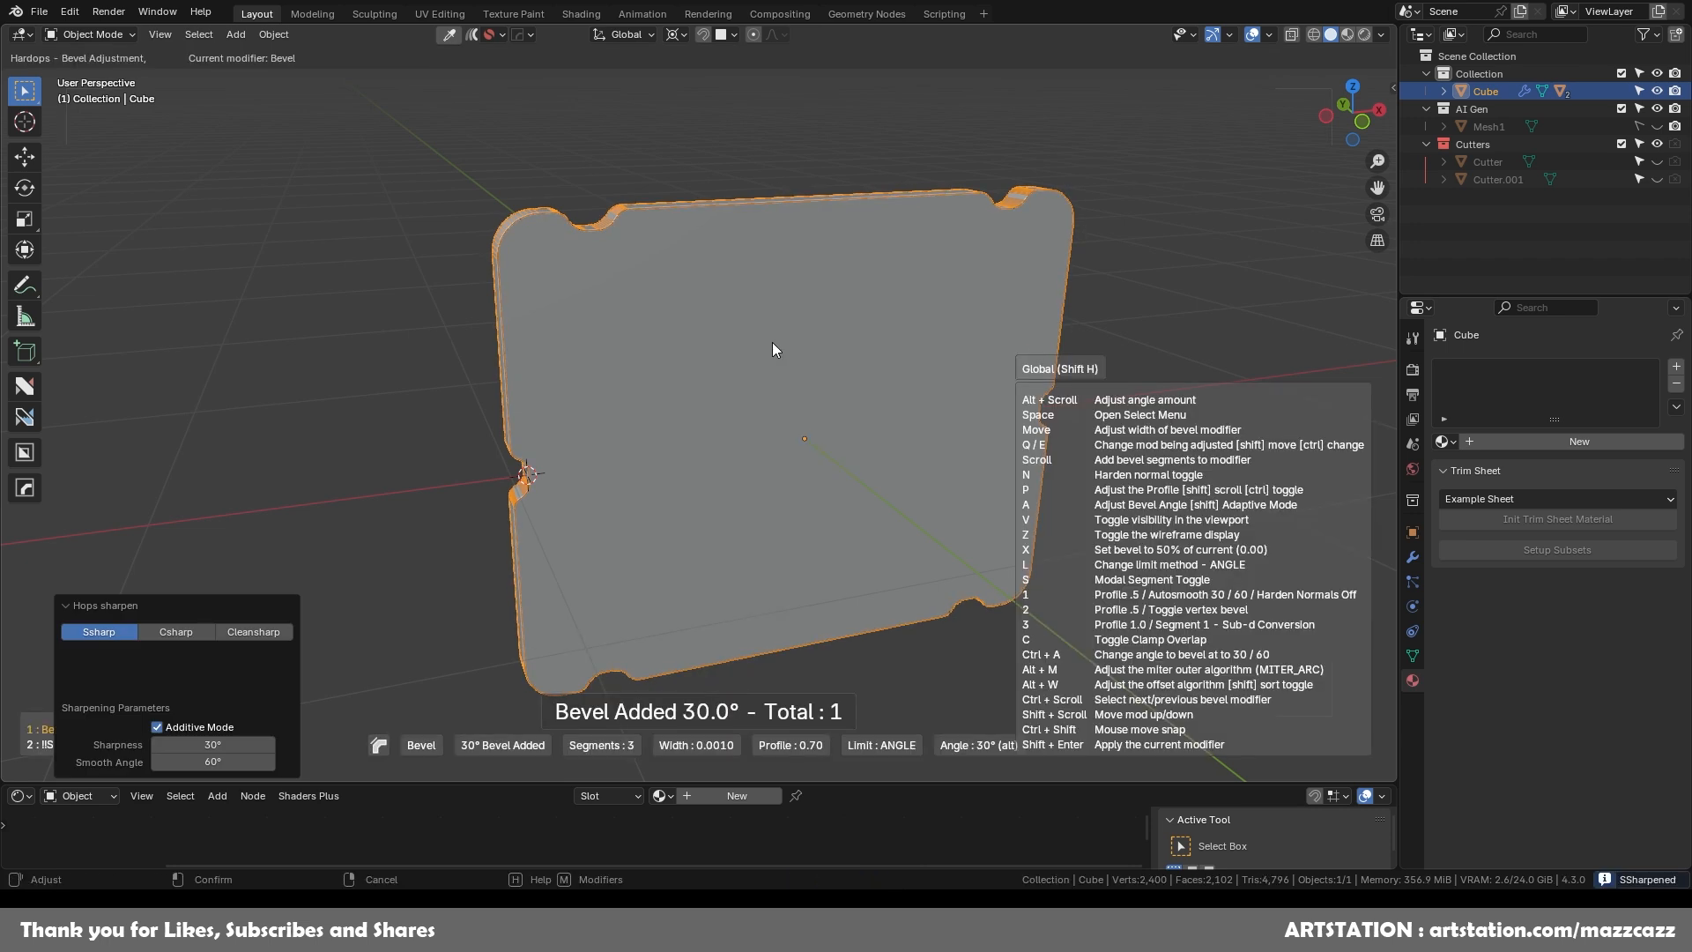
{"action": "left_click", "coordinate": [773, 344]}
{"action": "middle_click_drag", "start_coordinate": [773, 344], "coordinate": [845, 457]}
{"action": "scroll", "coordinate": [845, 457], "scroll_direction": "up", "scroll_amount": 4}
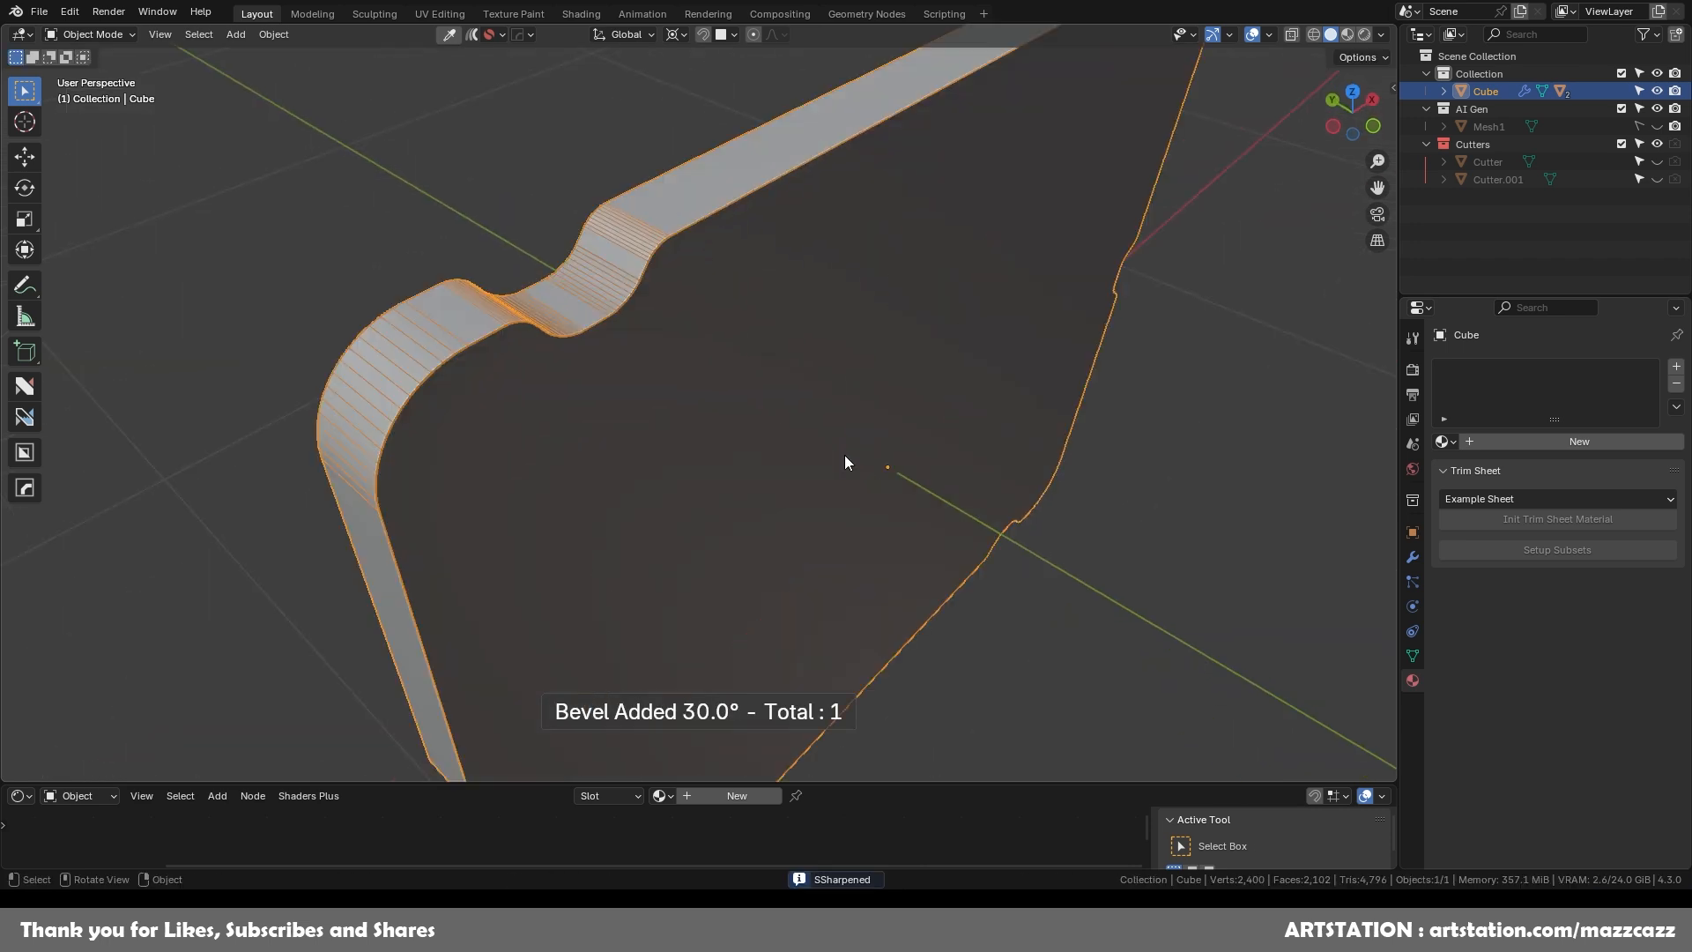
Deselect the plate and turn off the viewport's wireframe overlay
{"action": "left_click", "coordinate": [1184, 485]}
{"action": "key", "text": "Tab"}
{"action": "key", "text": "Tab"}
{"action": "key", "text": "alt+v"}
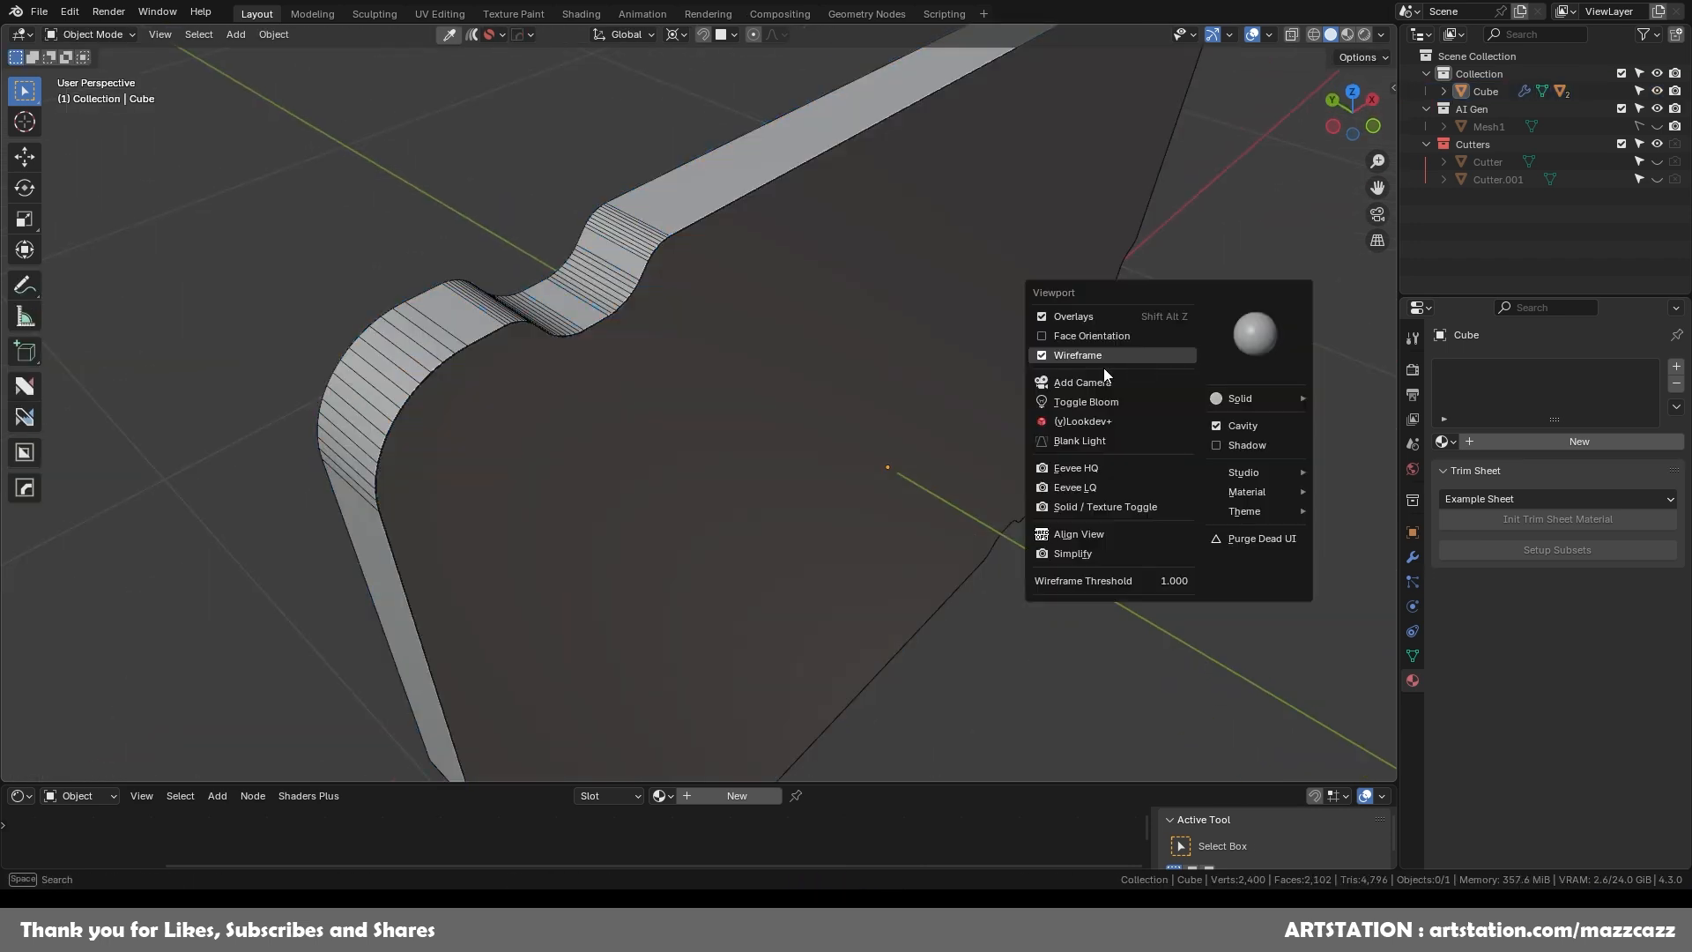
{"action": "left_click", "coordinate": [1041, 356]}
{"action": "scroll", "coordinate": [1080, 430], "scroll_direction": "down", "scroll_amount": 4}
{"action": "middle_click_drag", "start_coordinate": [1081, 430], "coordinate": [989, 344]}
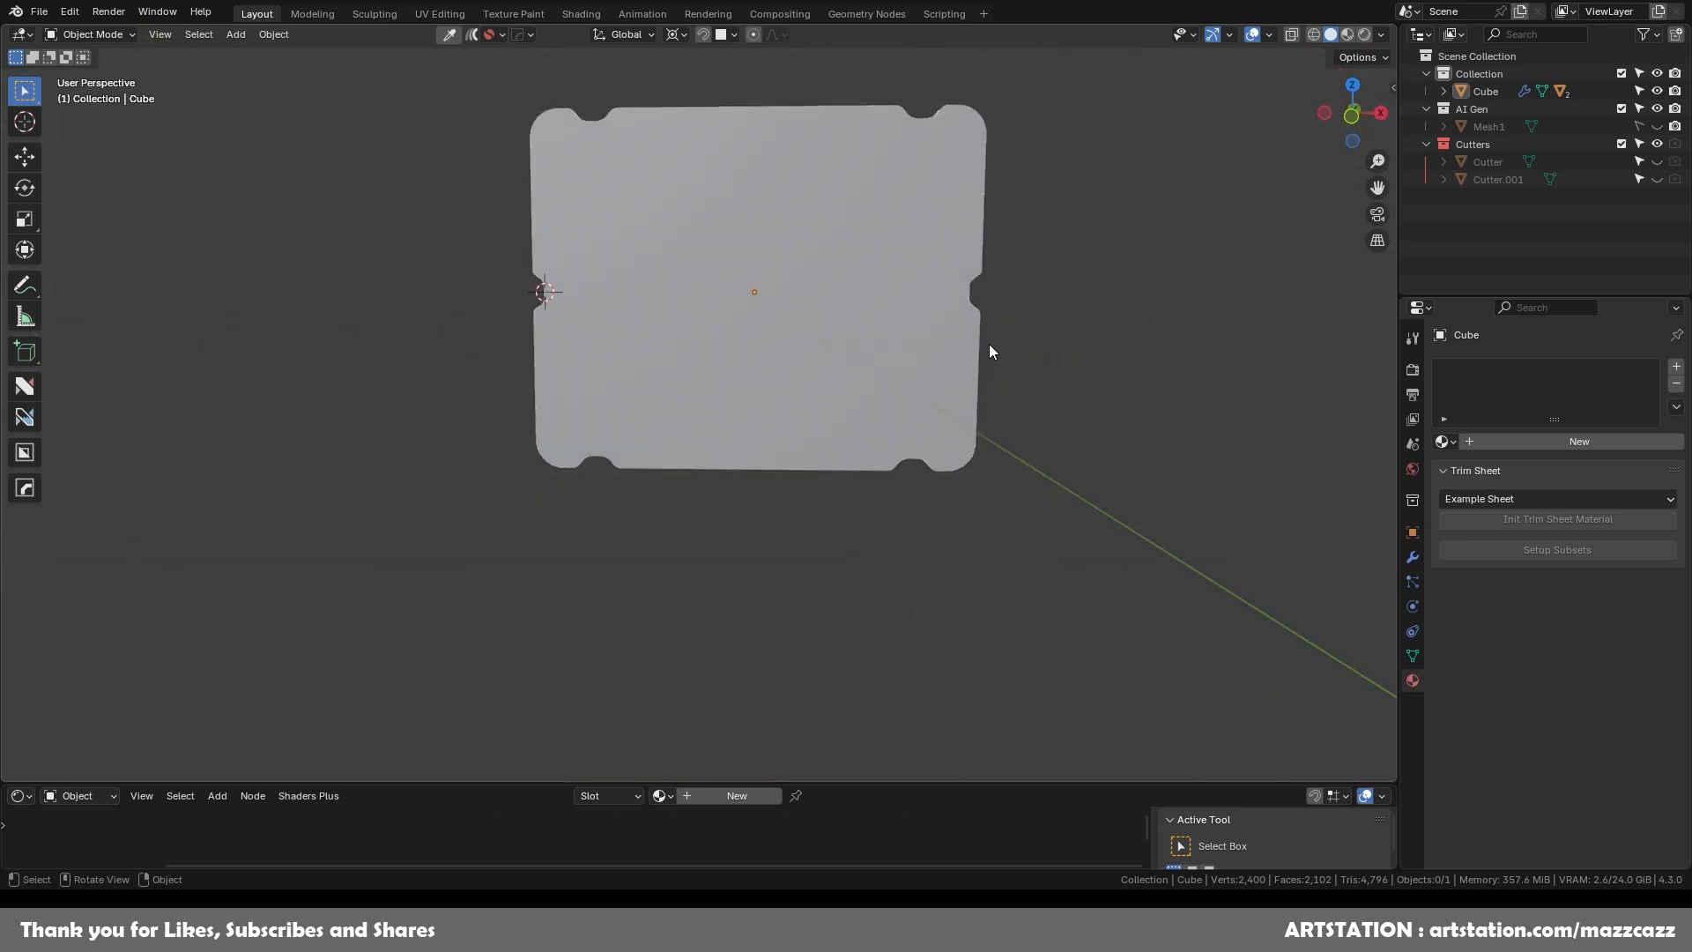
Select the plate in front view and activate BoxCutter in Join mode with the box shape
{"action": "left_click", "coordinate": [1355, 128]}
{"action": "scroll", "coordinate": [964, 435], "scroll_direction": "up", "scroll_amount": 2}
{"action": "left_click", "coordinate": [865, 348]}
{"action": "scroll", "coordinate": [837, 340], "scroll_direction": "down", "scroll_amount": 4}
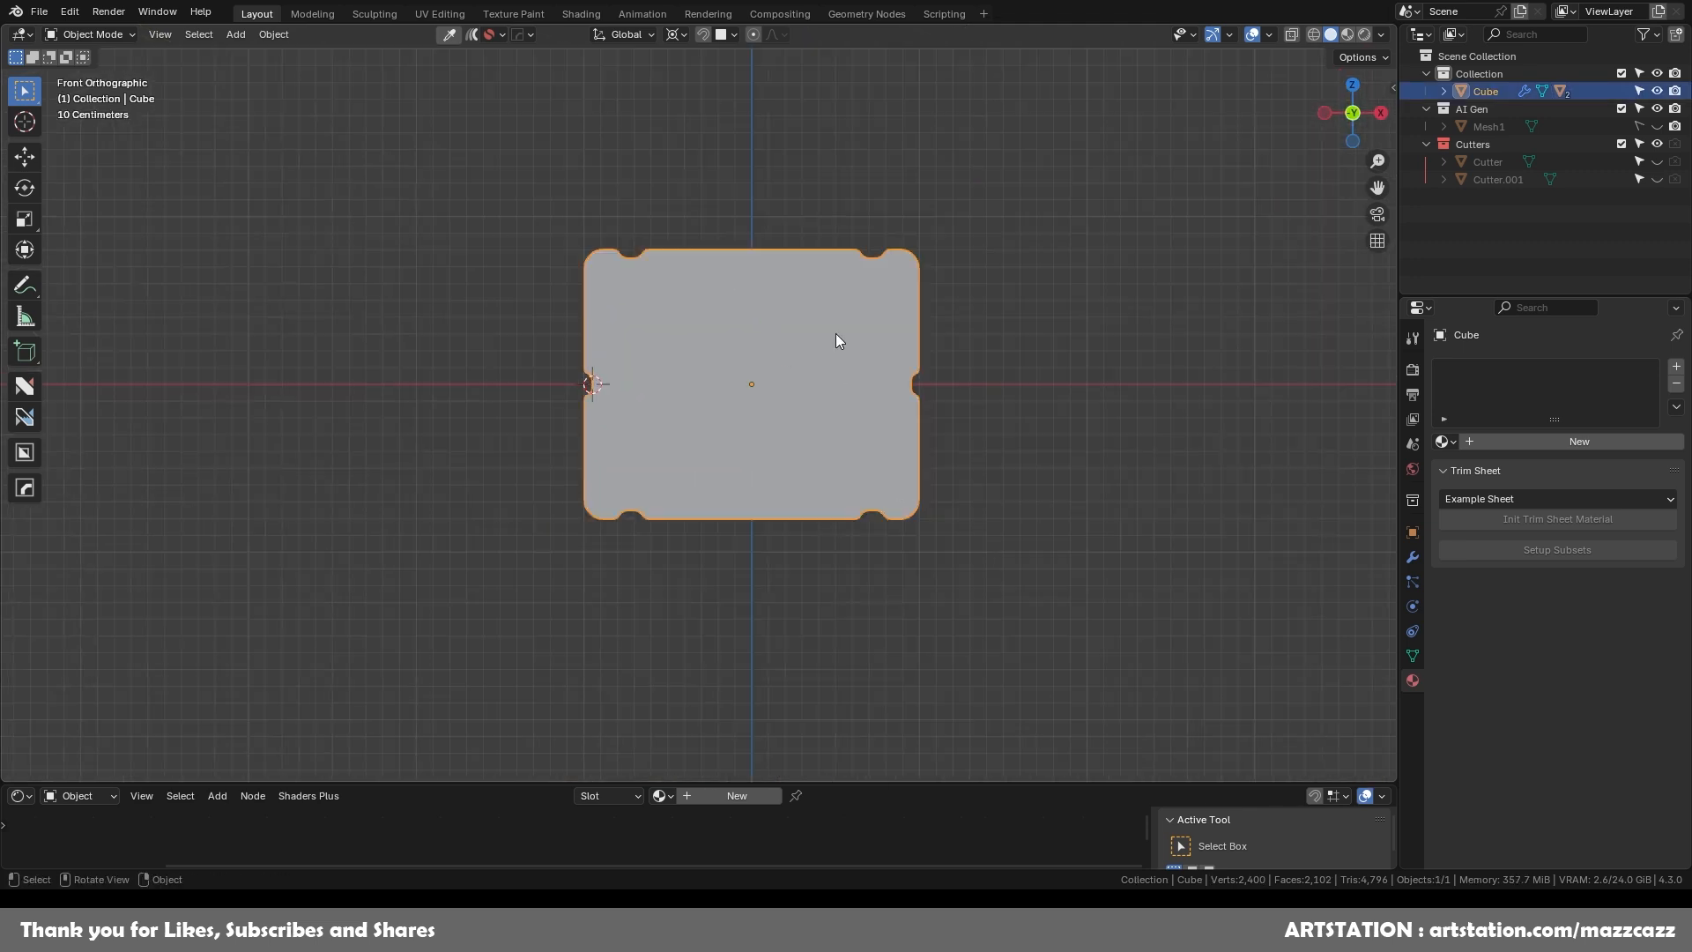
{"action": "scroll", "coordinate": [831, 330], "scroll_direction": "up", "scroll_amount": 2}
{"action": "key", "text": "alt+w"}
{"action": "key", "text": "d"}
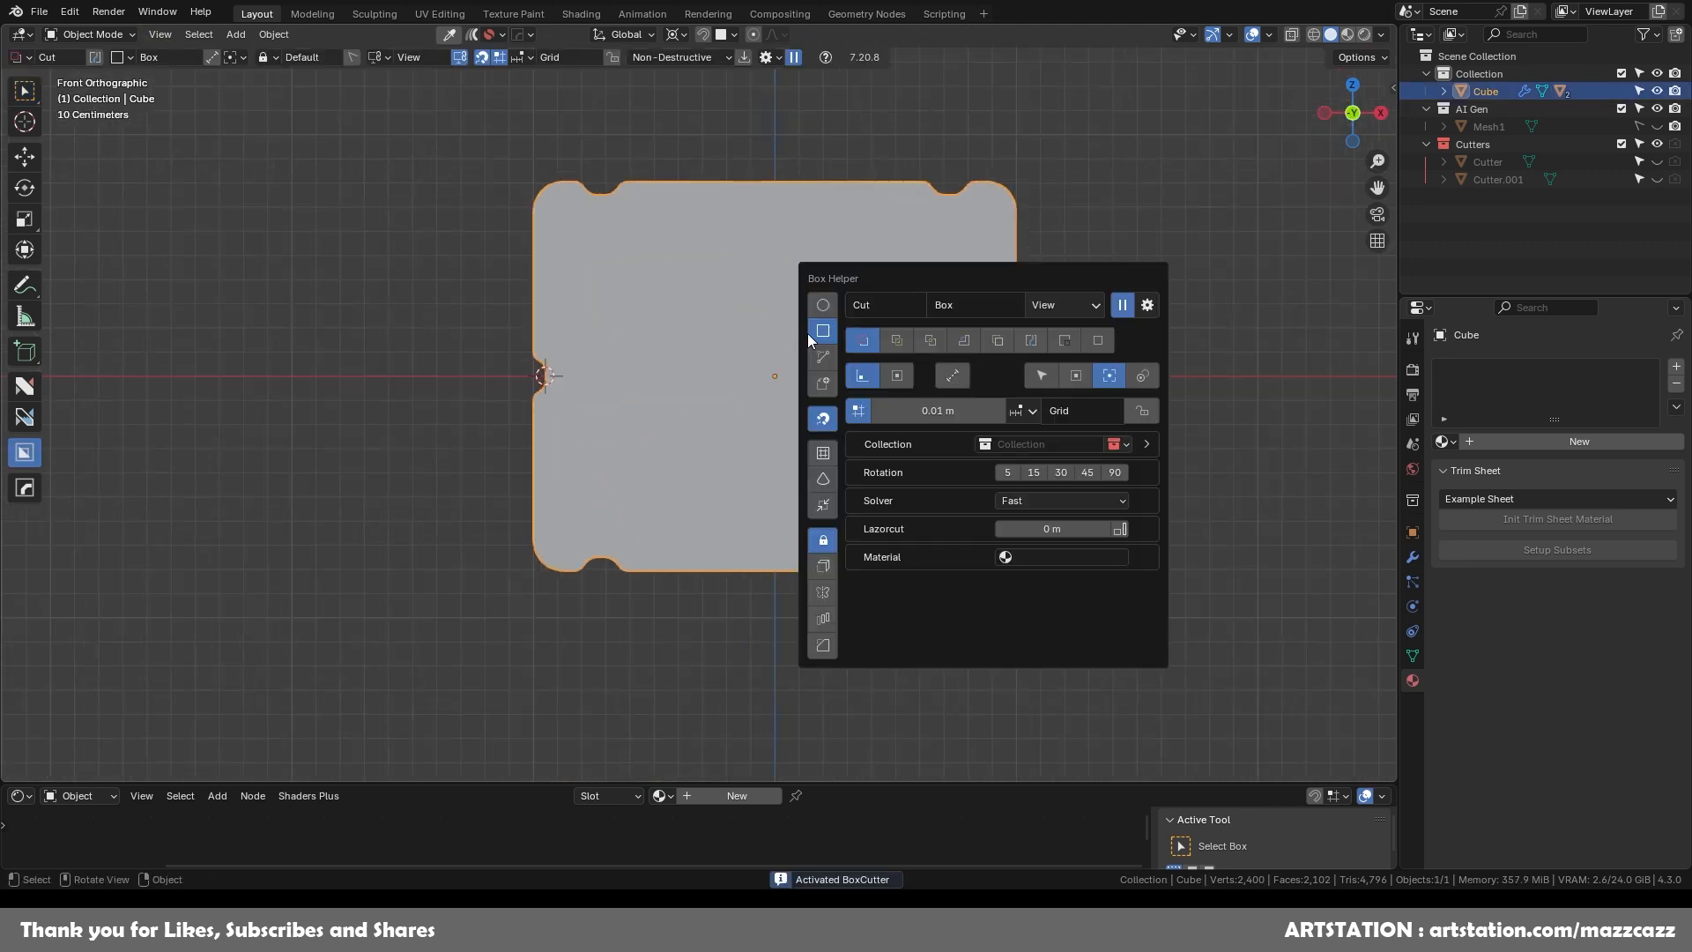
{"action": "left_click", "coordinate": [997, 341]}
{"action": "scroll", "coordinate": [775, 377], "scroll_direction": "up", "scroll_amount": 4}
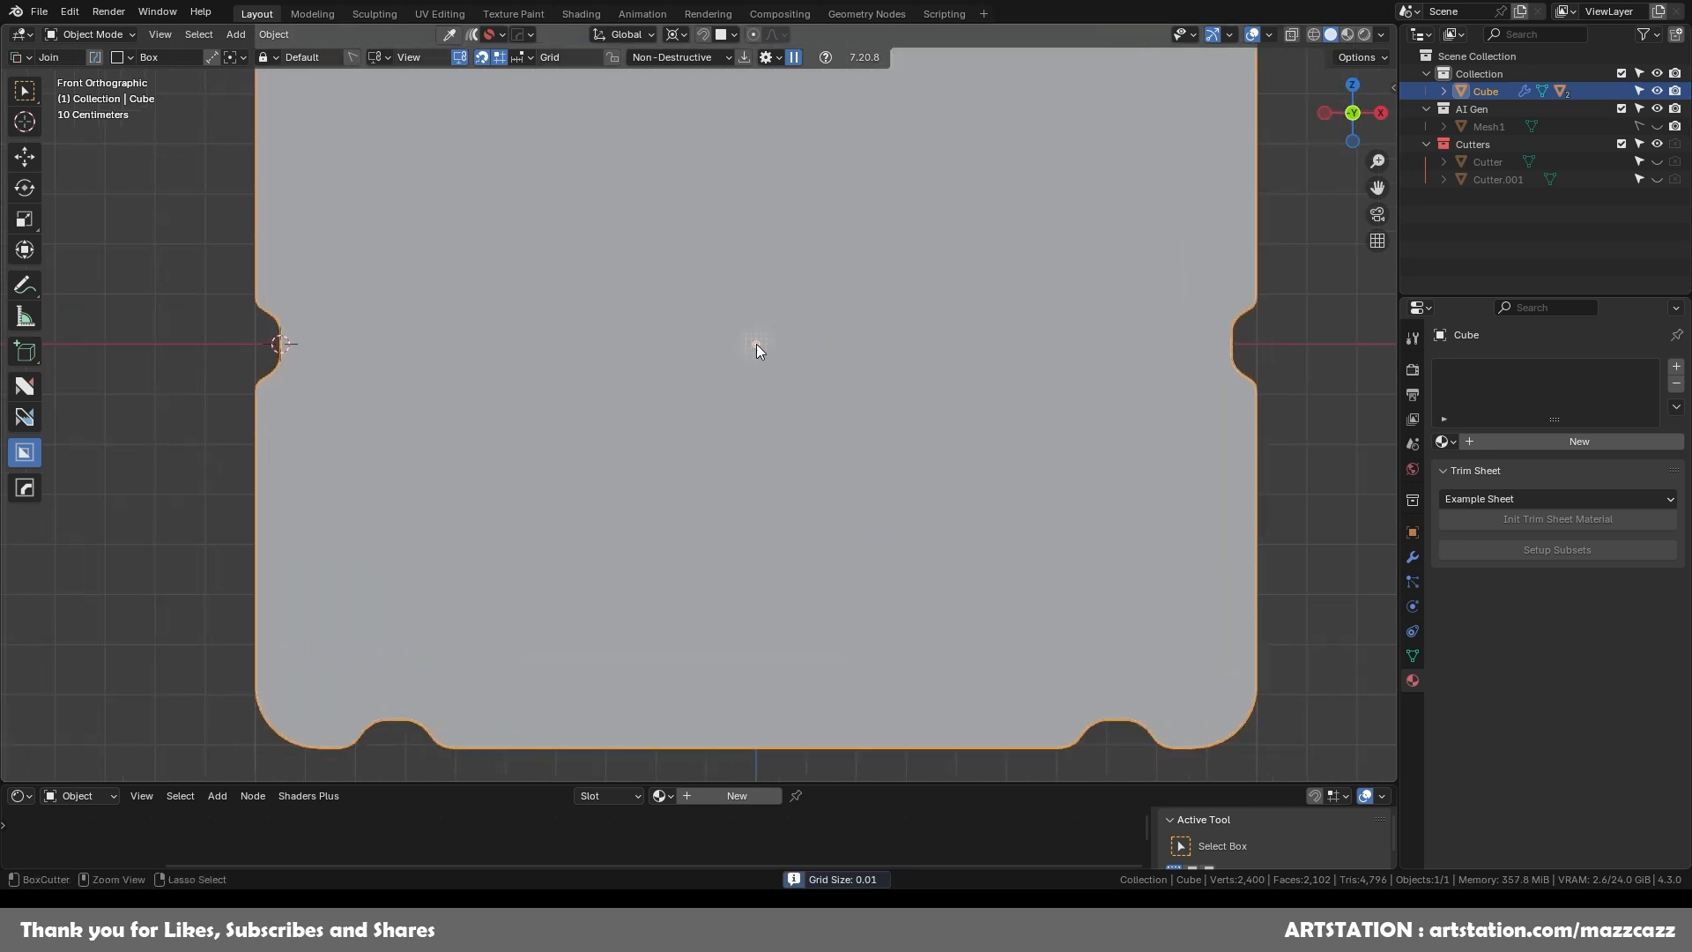
Draw a join box outward from the plate's center and scale it along Y to narrow the upper and lower borders
{"action": "mouse_move", "coordinate": [756, 344]}
{"action": "left_mouse_down"}
{"action": "mouse_move", "coordinate": [888, 279]}
{"action": "mouse_move", "coordinate": [1107, 87]}
{"action": "mouse_move", "coordinate": [1203, 39]}
{"action": "mouse_move", "coordinate": [1159, 66]}
{"action": "mouse_move", "coordinate": [1186, 19]}
{"action": "mouse_move", "coordinate": [1217, 64]}
{"action": "mouse_move", "coordinate": [1202, 72]}
{"action": "left_mouse_up"}
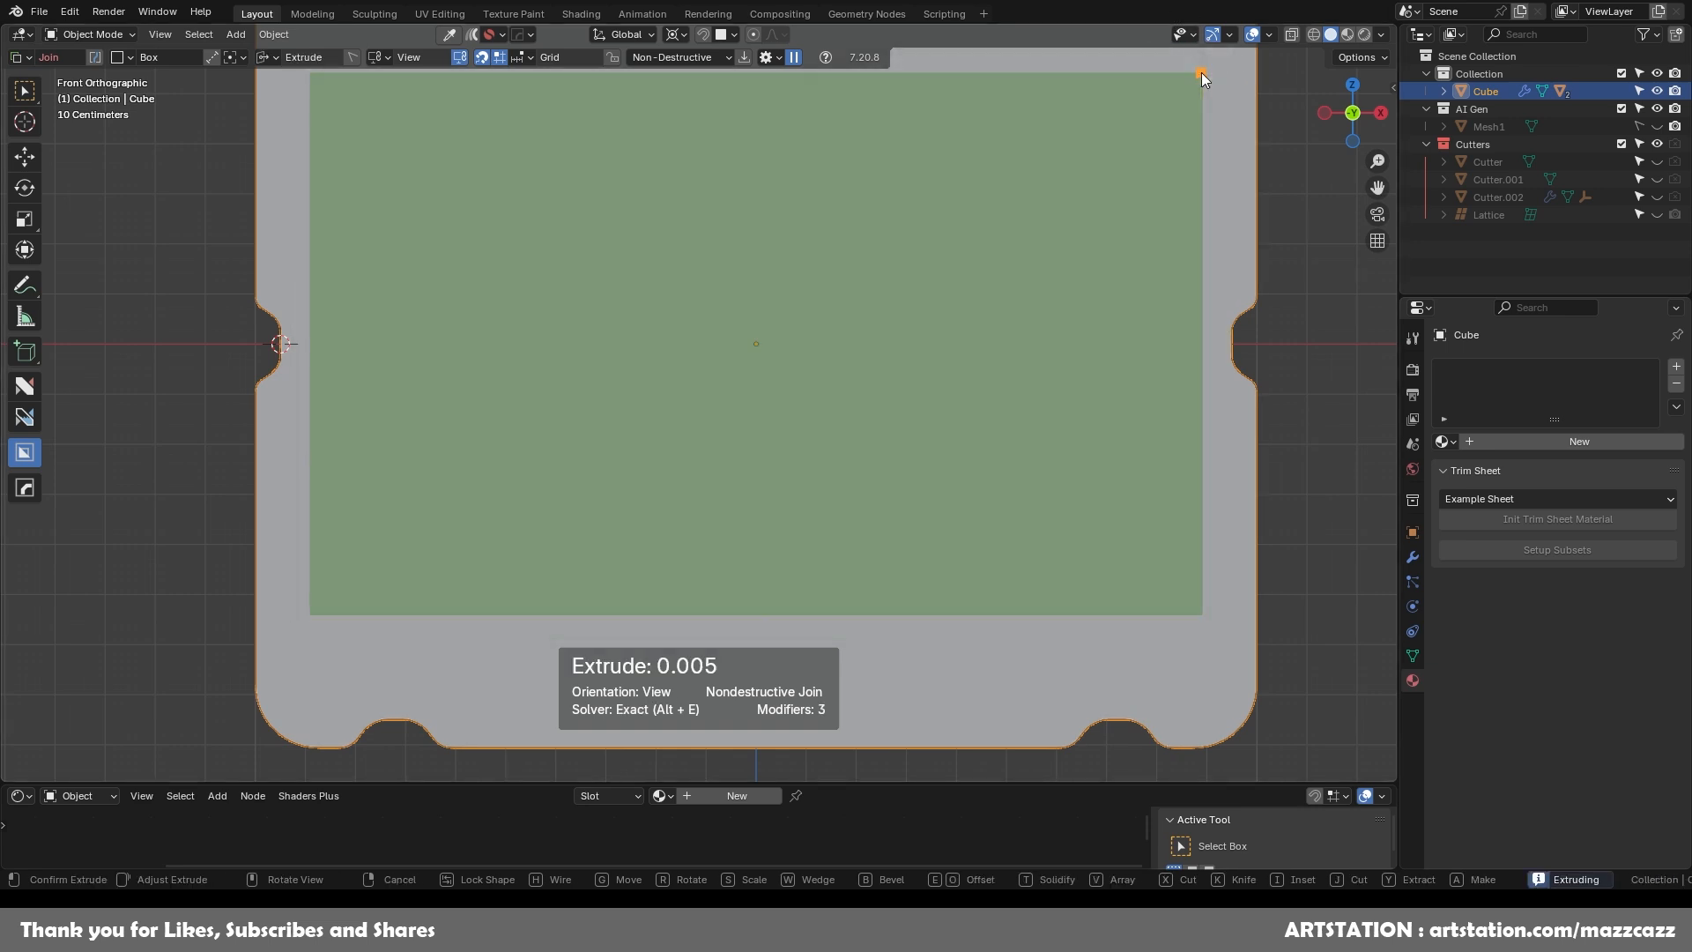
{"action": "key", "text": "Tab"}
{"action": "scroll", "coordinate": [1225, 229], "scroll_direction": "down", "scroll_amount": 3}
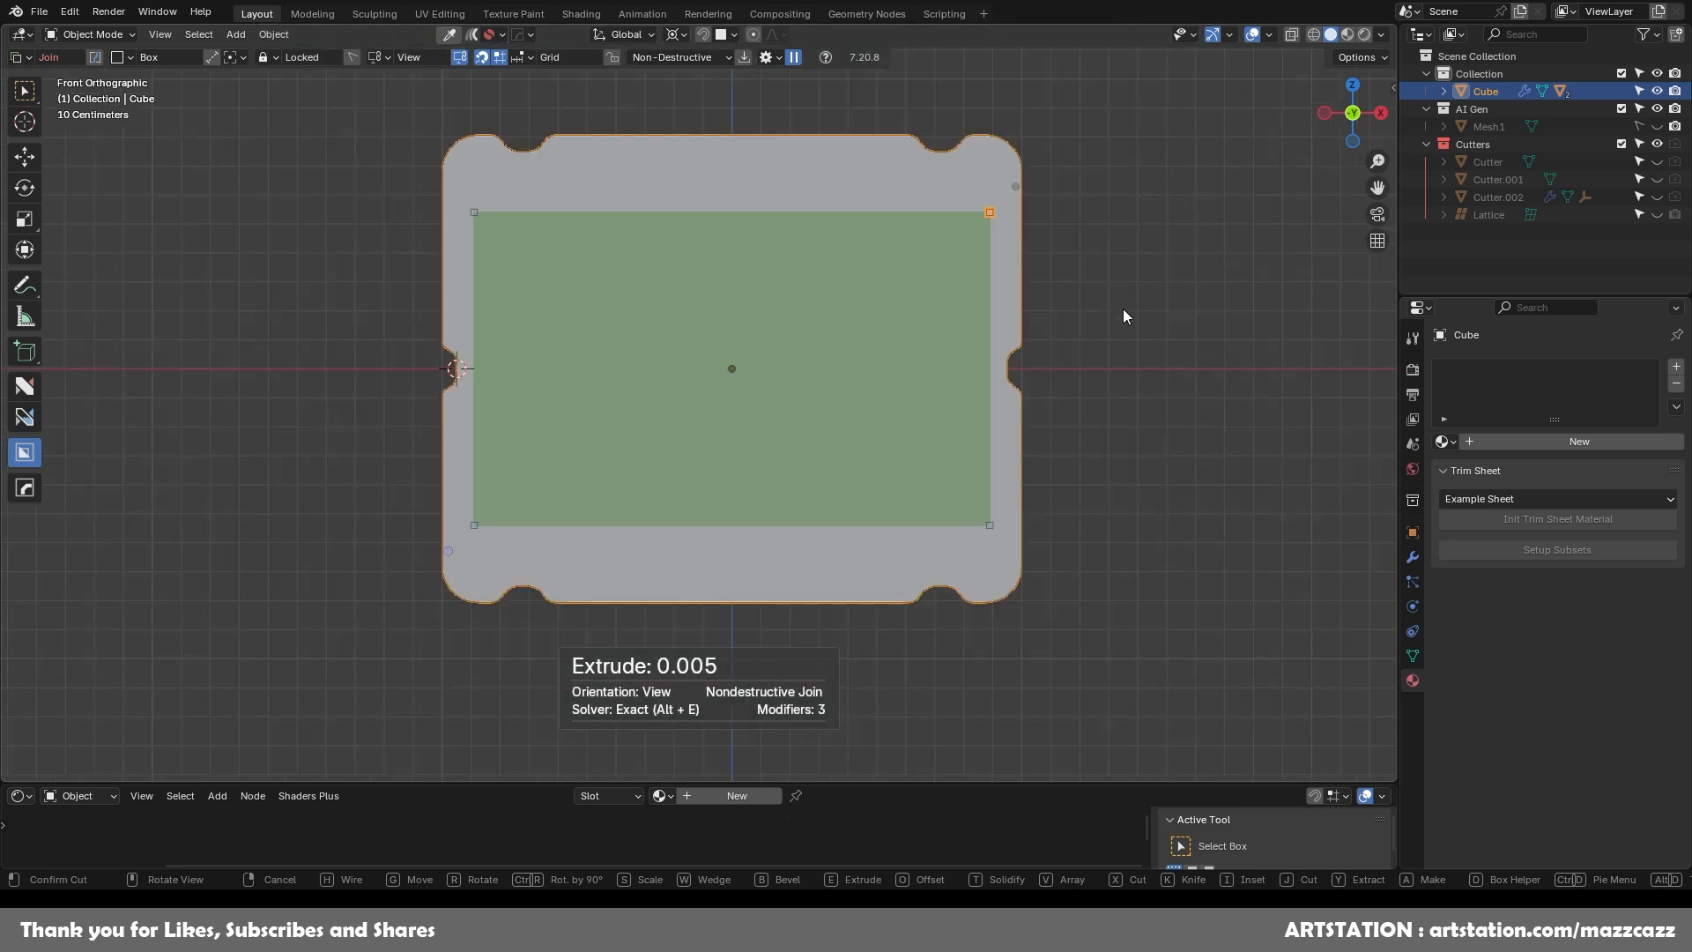
{"action": "key", "text": "s"}
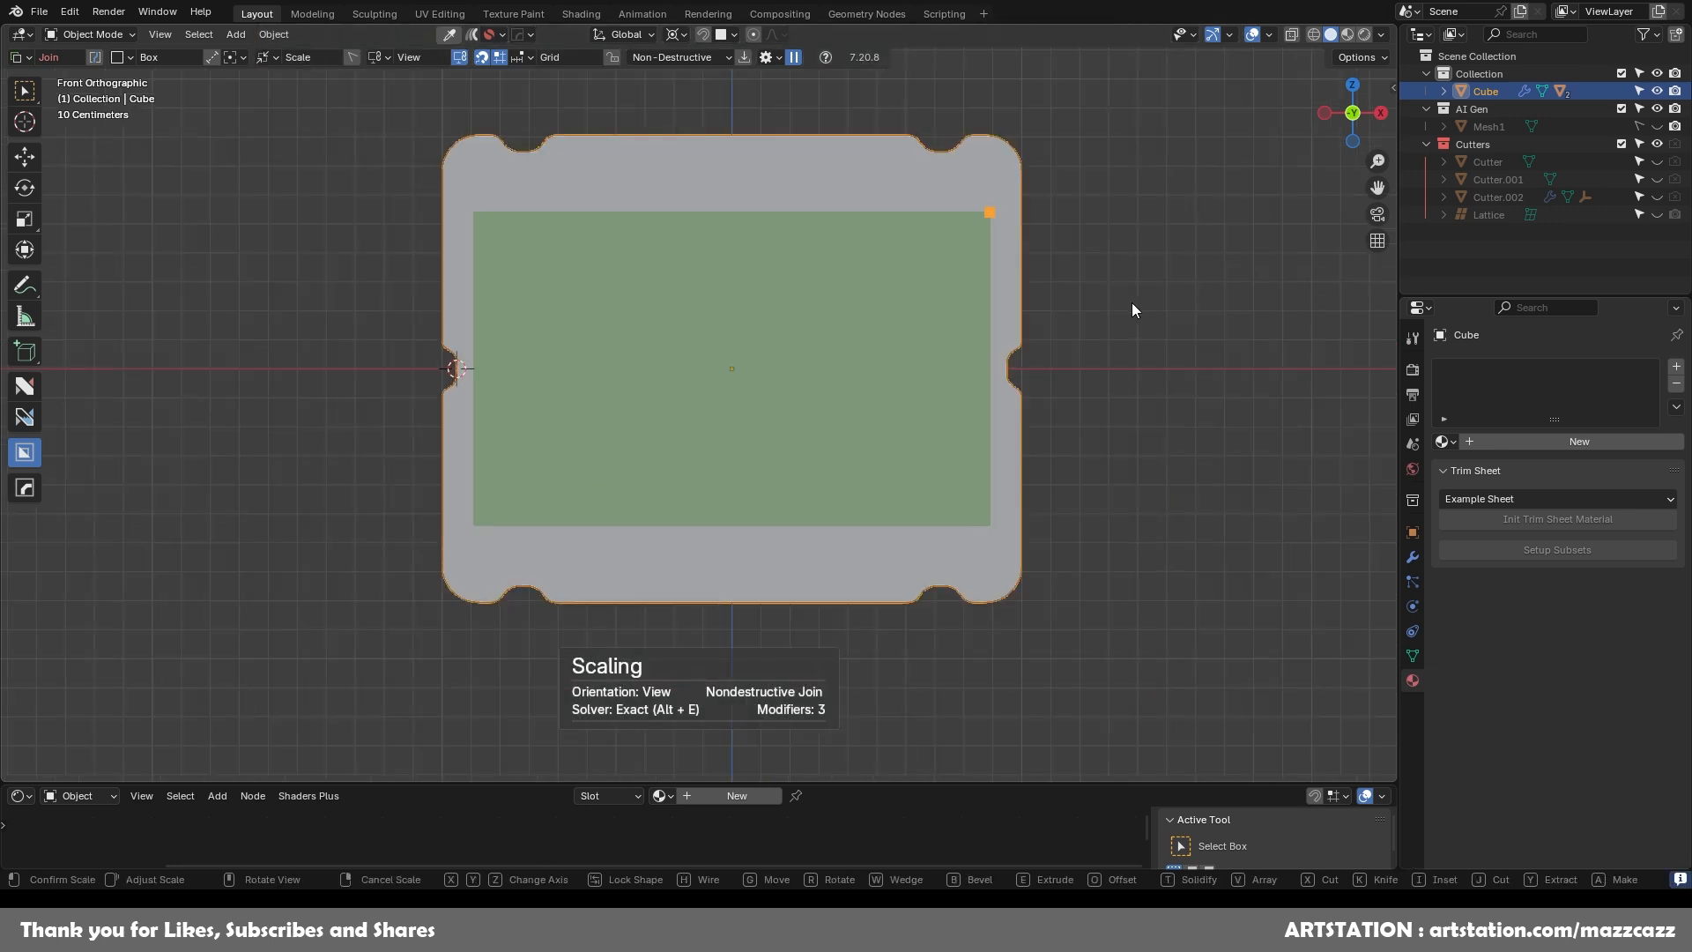
{"action": "key", "text": "y"}
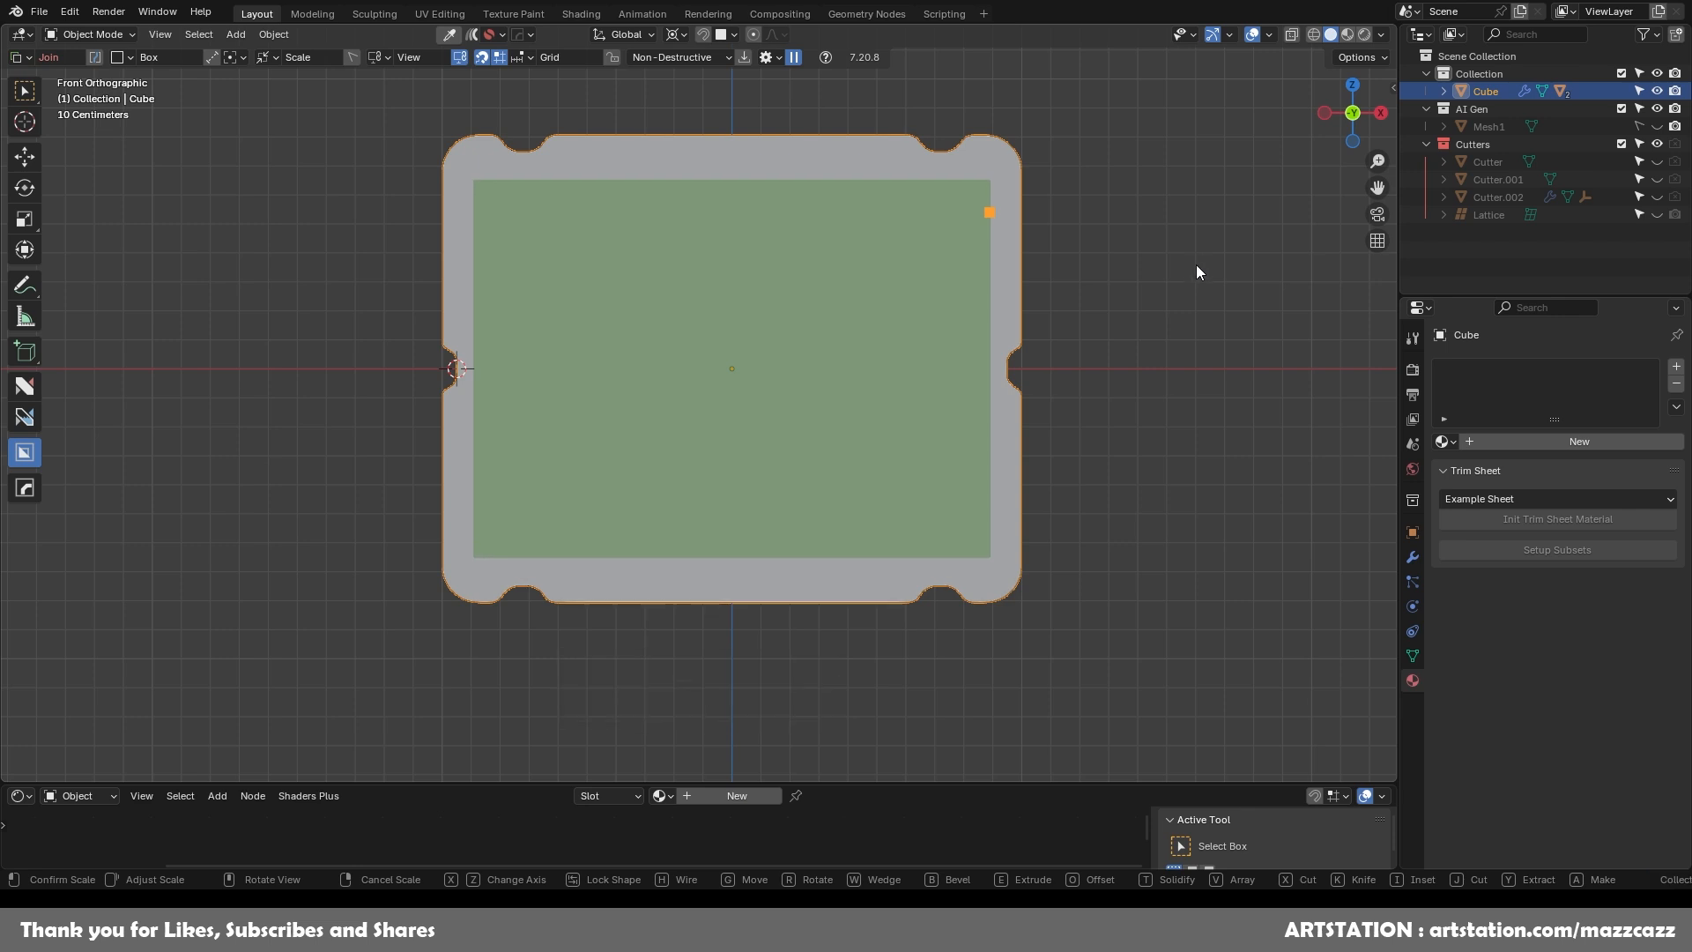
Extrude the join box 0.075 out from the plate's front and lock its shape
{"action": "key", "text": "Tab"}
{"action": "middle_click_drag", "start_coordinate": [1176, 279], "coordinate": [1063, 327]}
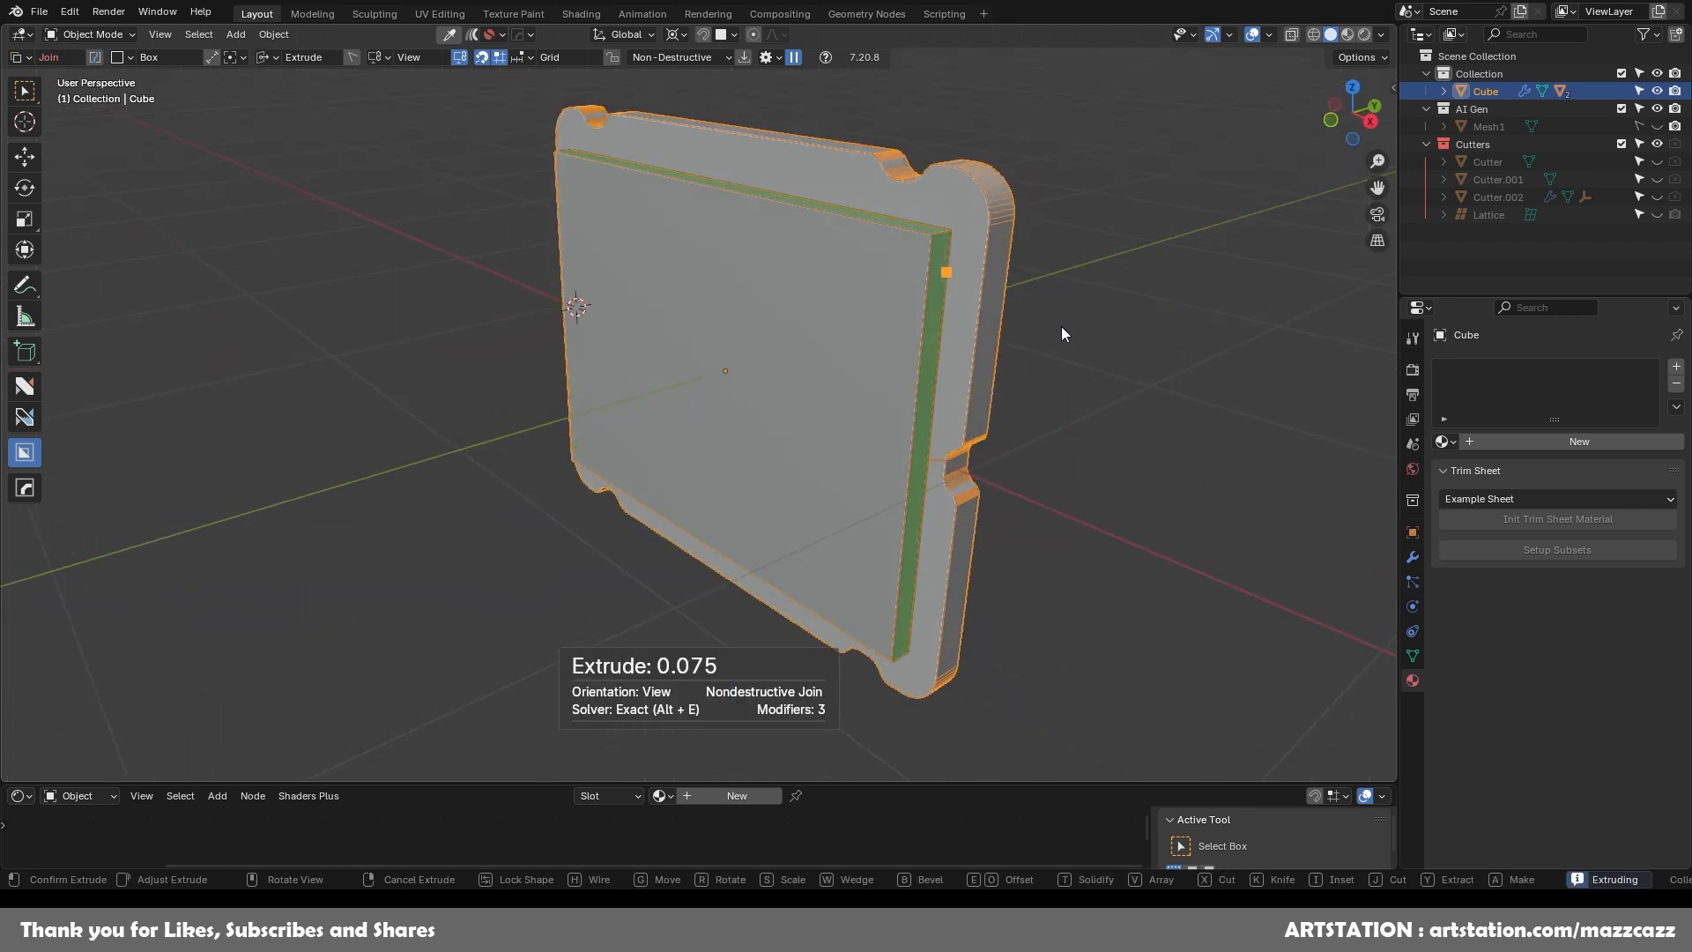
{"action": "key", "text": "Tab"}
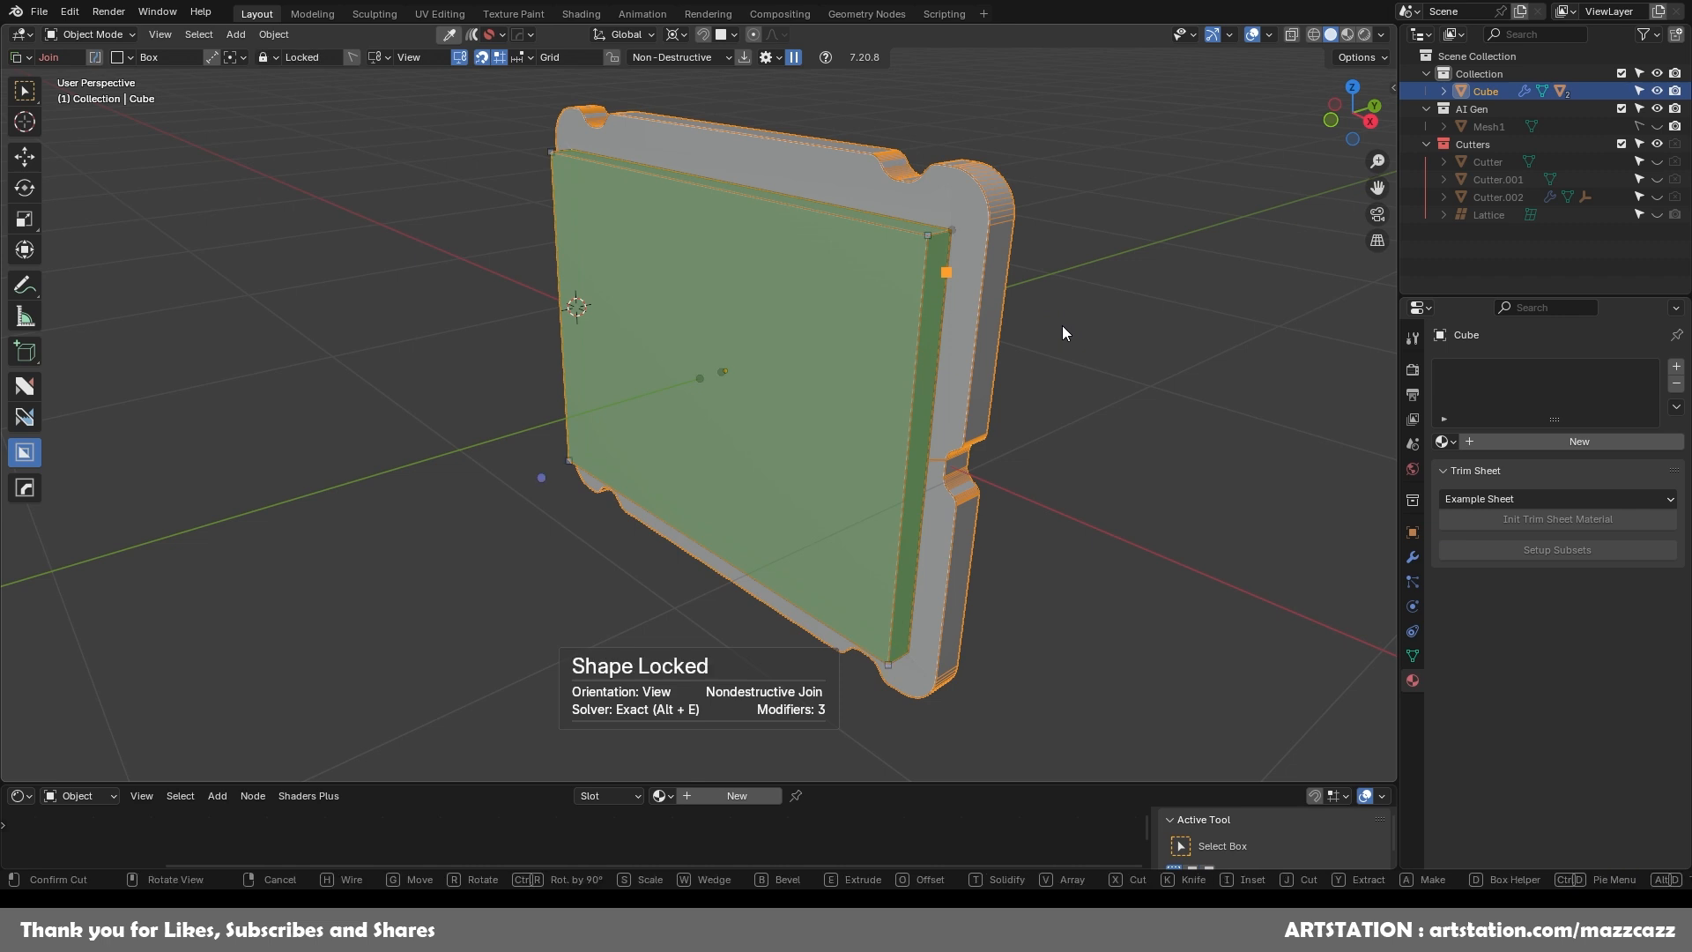
Solidify the join box with a thickness of -0.010, scale it taller and complete the join
{"action": "key", "text": "s"}
{"action": "key", "text": "t"}
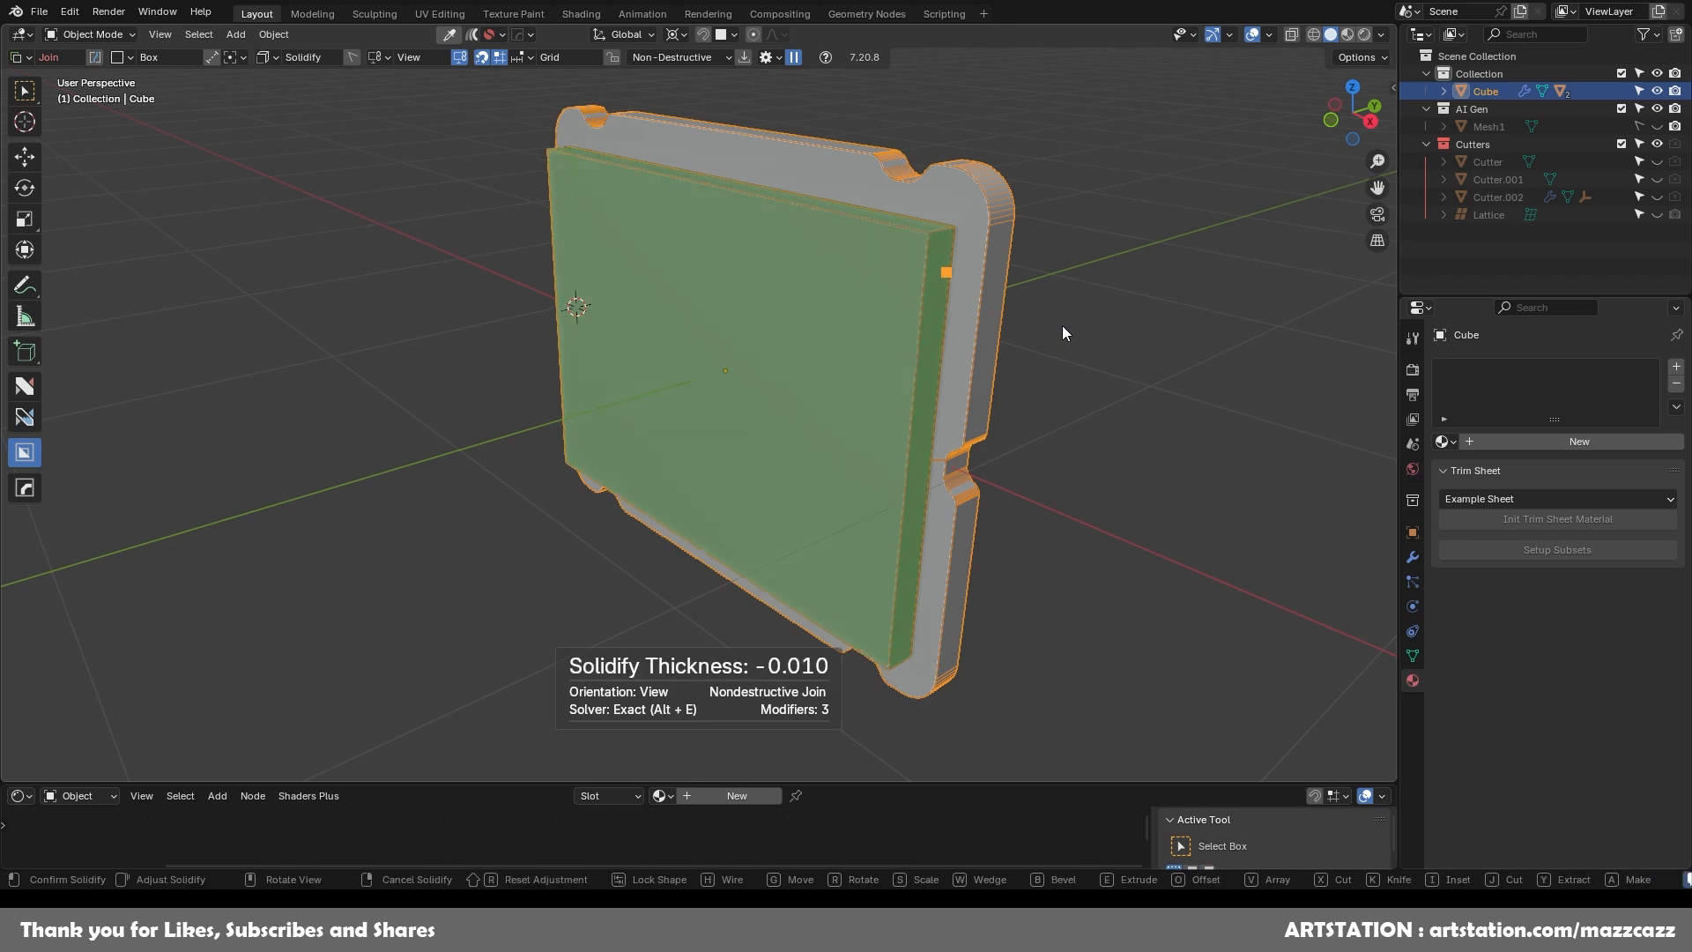
{"action": "key", "text": "s"}
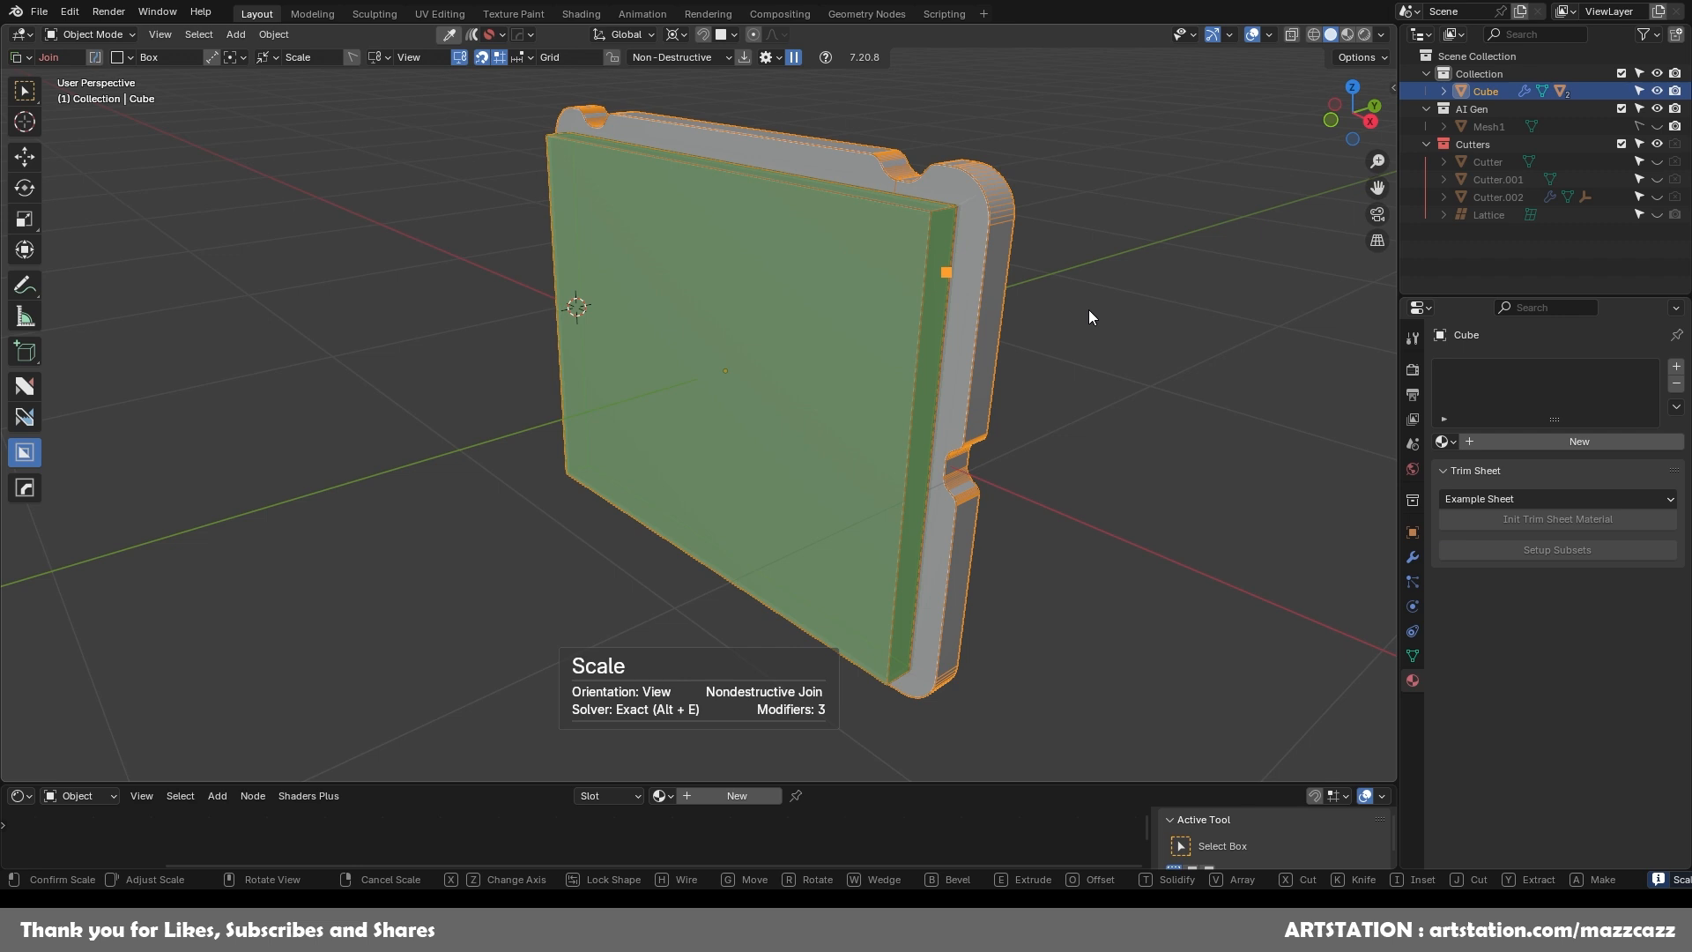
{"action": "key", "text": "Tab"}
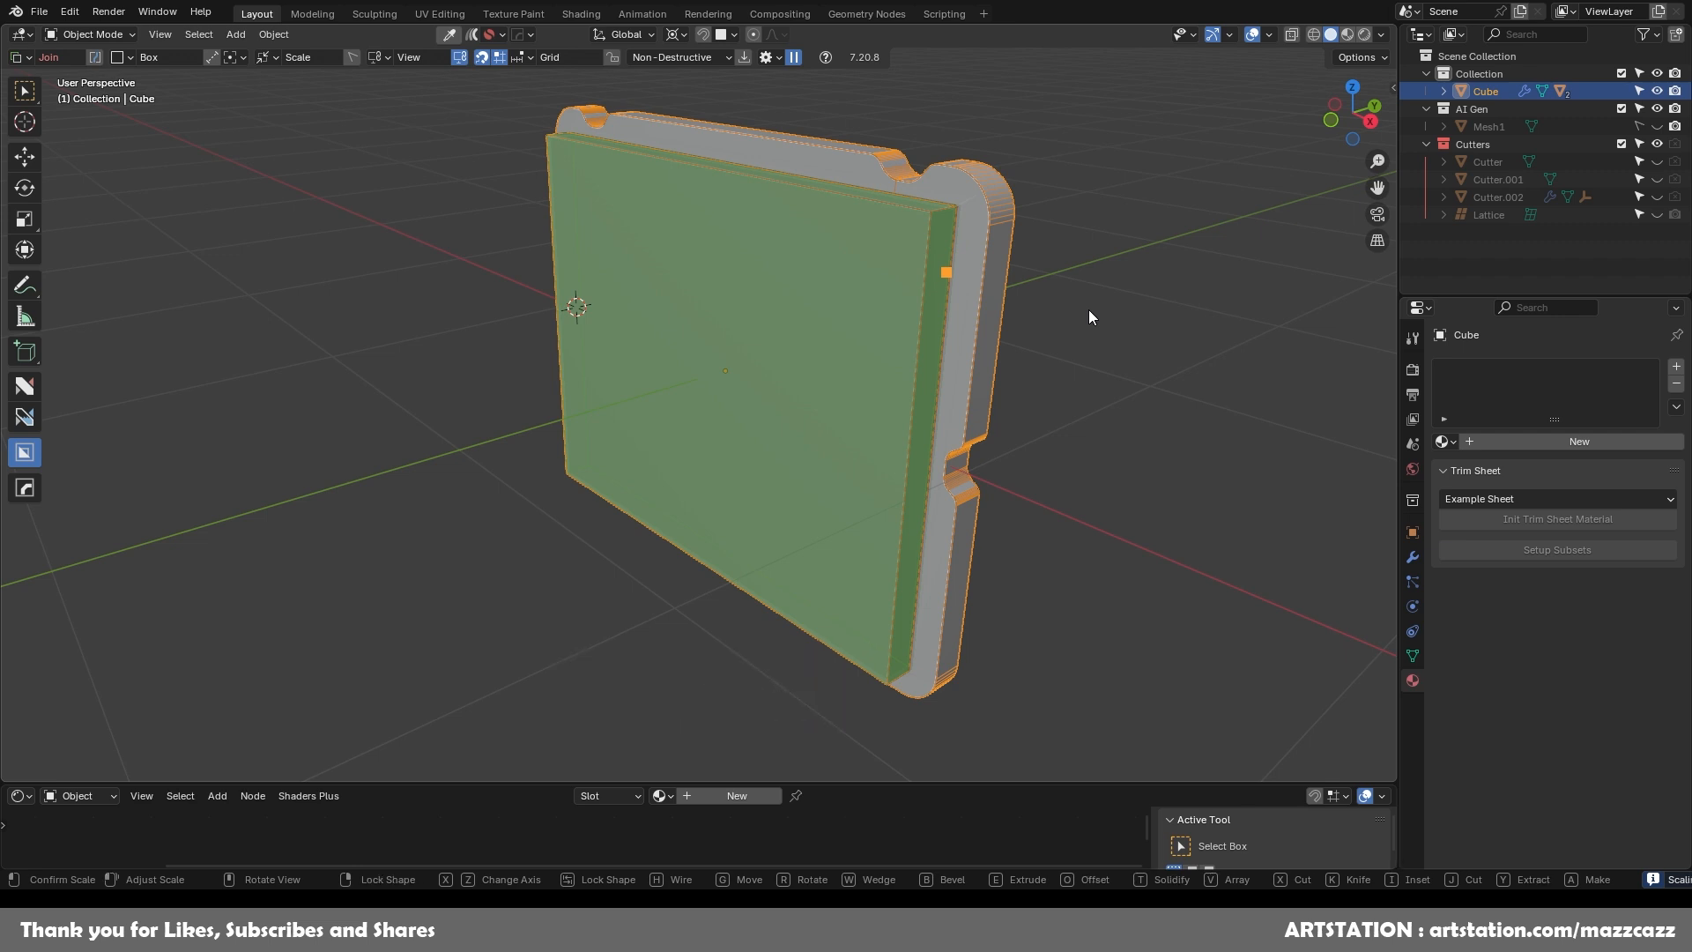
{"action": "left_click", "coordinate": [1088, 310]}
Scroll through the plate's booleans with HOps Ever Scroll to reveal the join box cutter and open its mesh for editing
{"action": "middle_click_drag", "start_coordinate": [1066, 311], "coordinate": [723, 316]}
{"action": "key", "text": "Tab"}
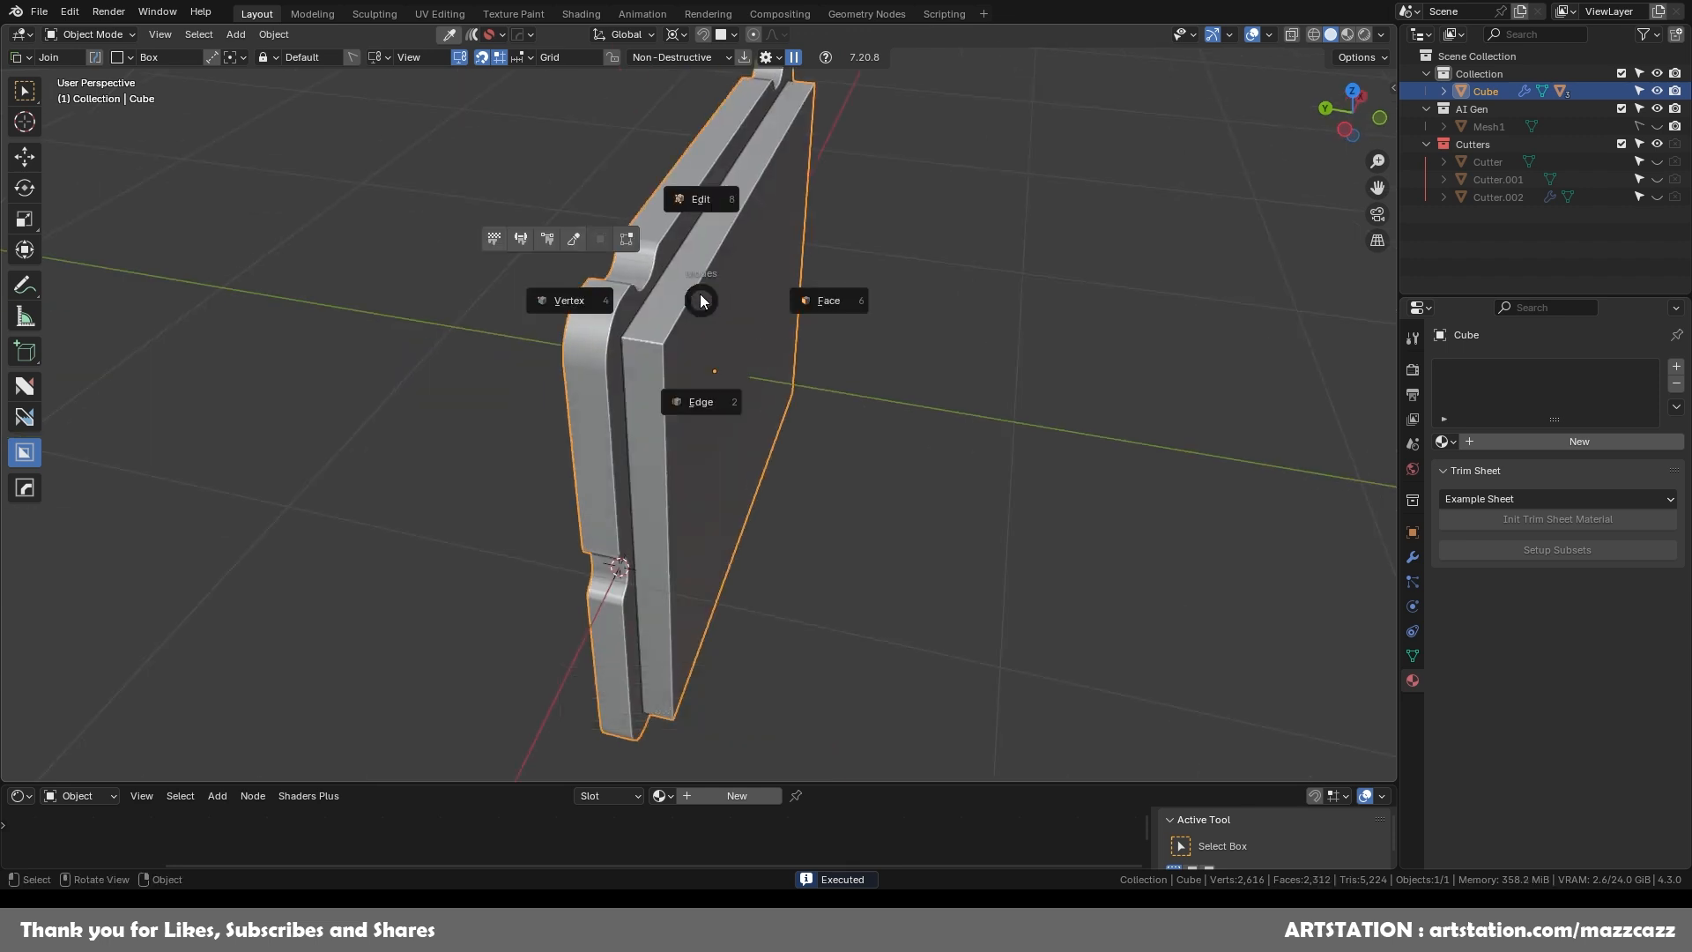
{"action": "key", "text": "Escape"}
{"action": "key", "text": "w"}
{"action": "key", "text": "Tab"}
{"action": "key", "text": "Escape"}
{"action": "key", "text": "q"}
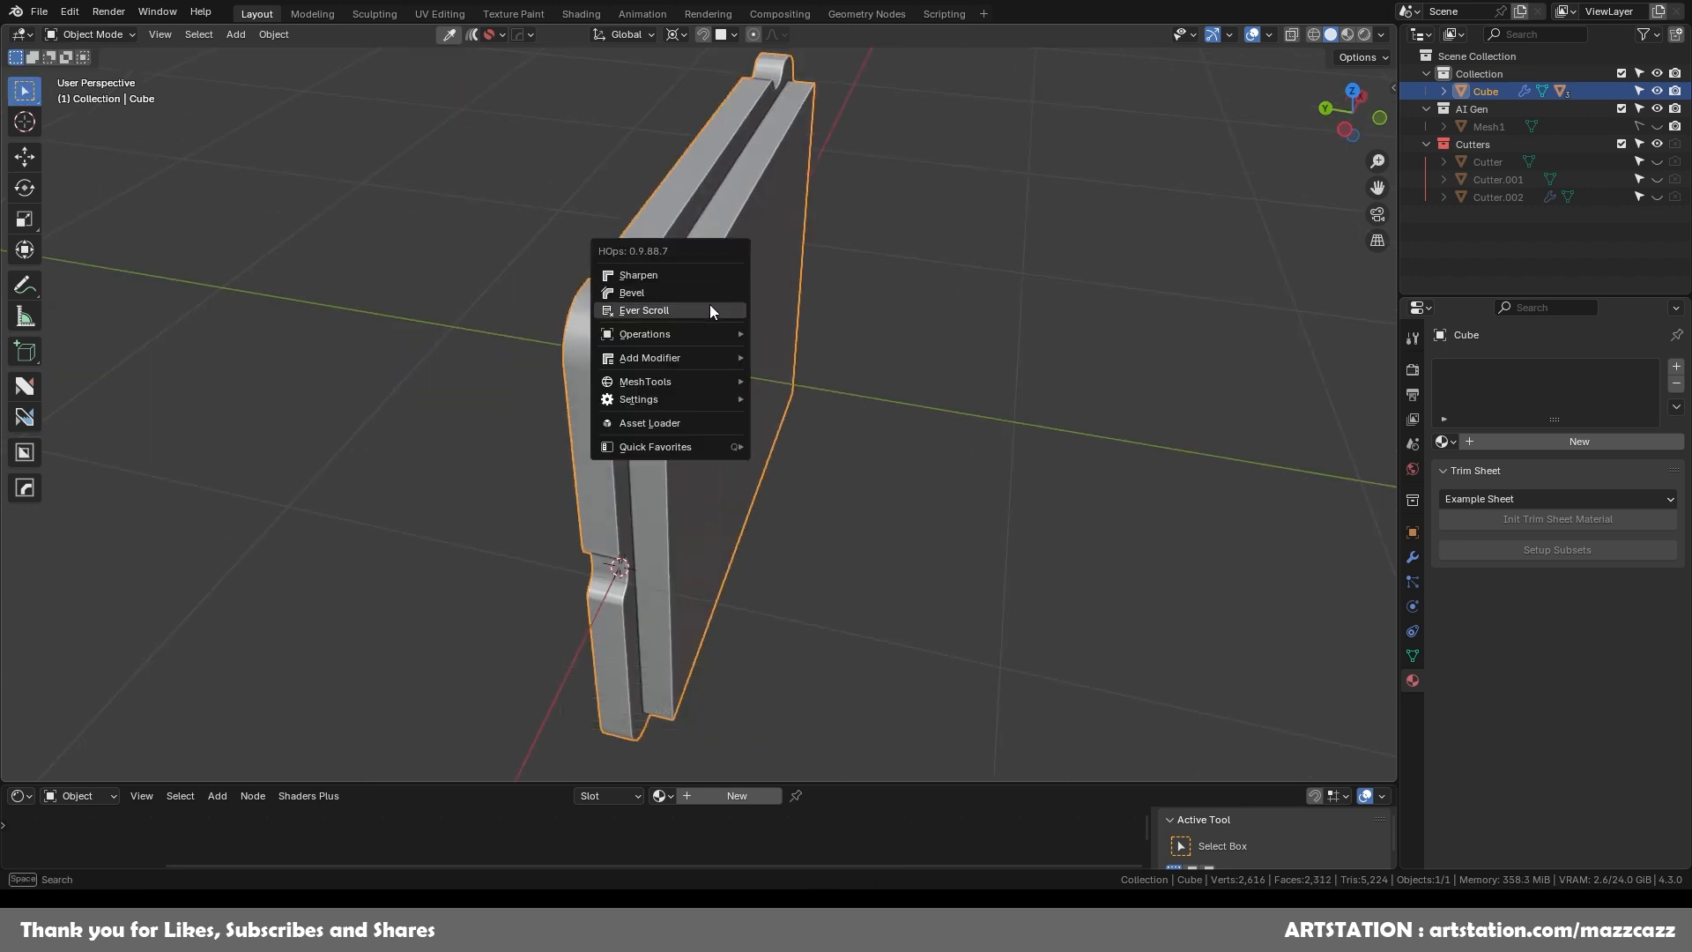
{"action": "left_click", "coordinate": [709, 310]}
{"action": "left_click", "coordinate": [648, 339]}
{"action": "key", "text": "Tab"}
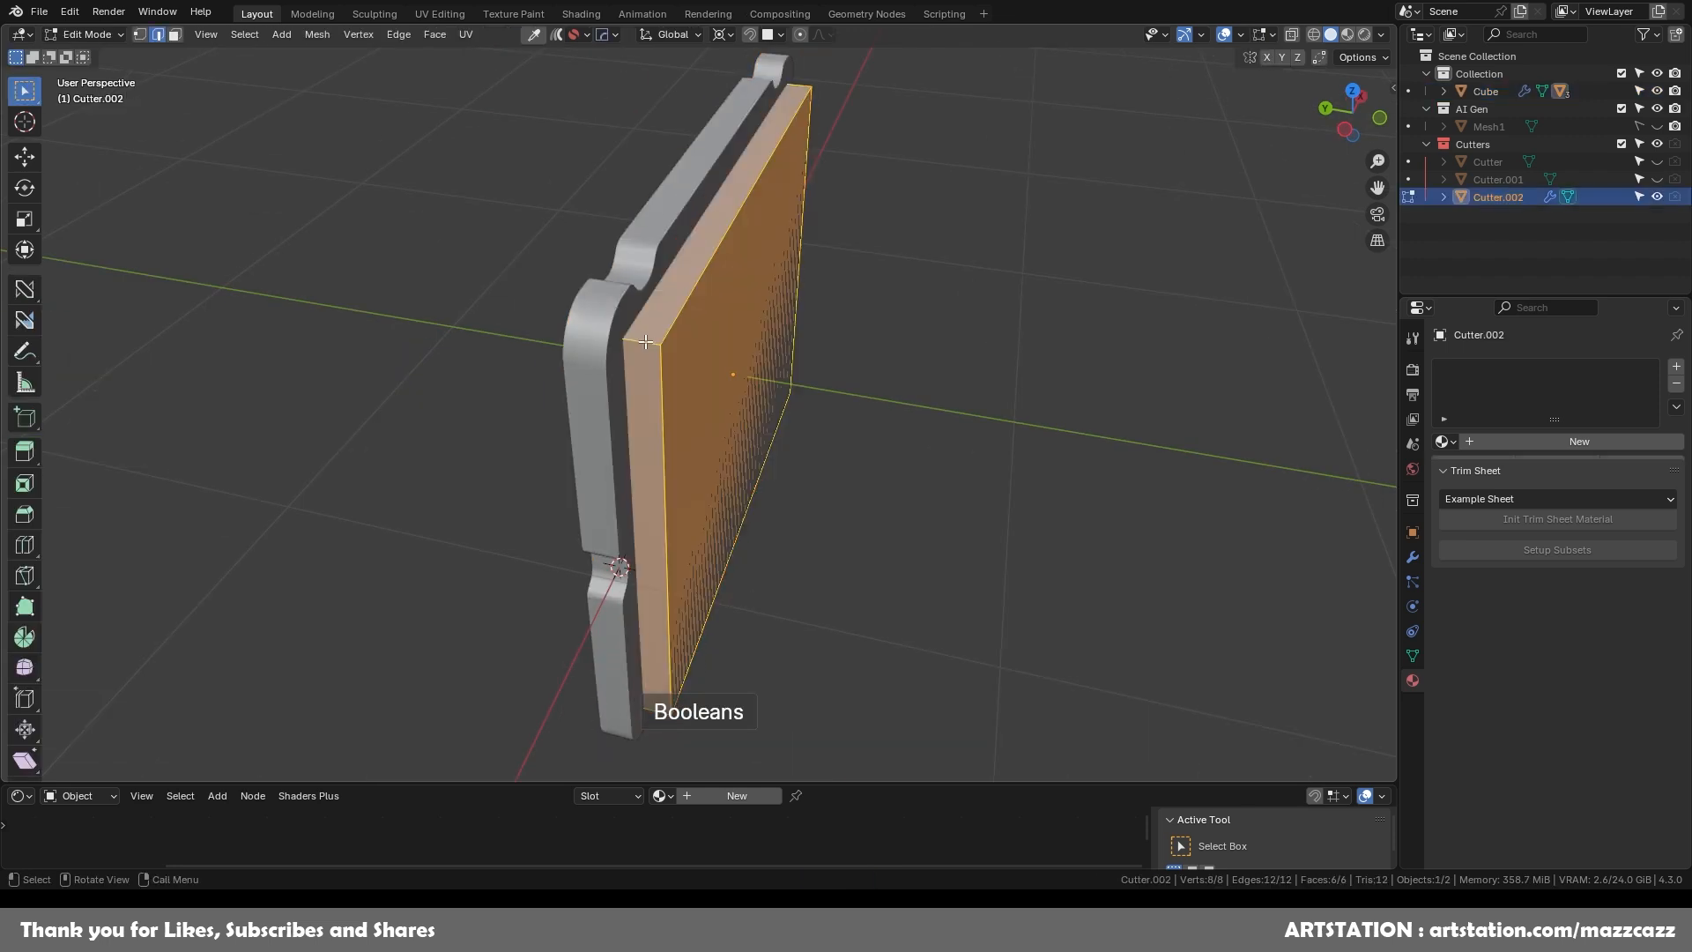
Bevel the cutter's upper corner edge by about 0.078 m with nine segments and mirror the rounding to the other corners
{"action": "left_click", "coordinate": [648, 339]}
{"action": "middle_click_drag", "start_coordinate": [809, 386], "coordinate": [736, 370]}
{"action": "key", "text": "ctrl+b"}
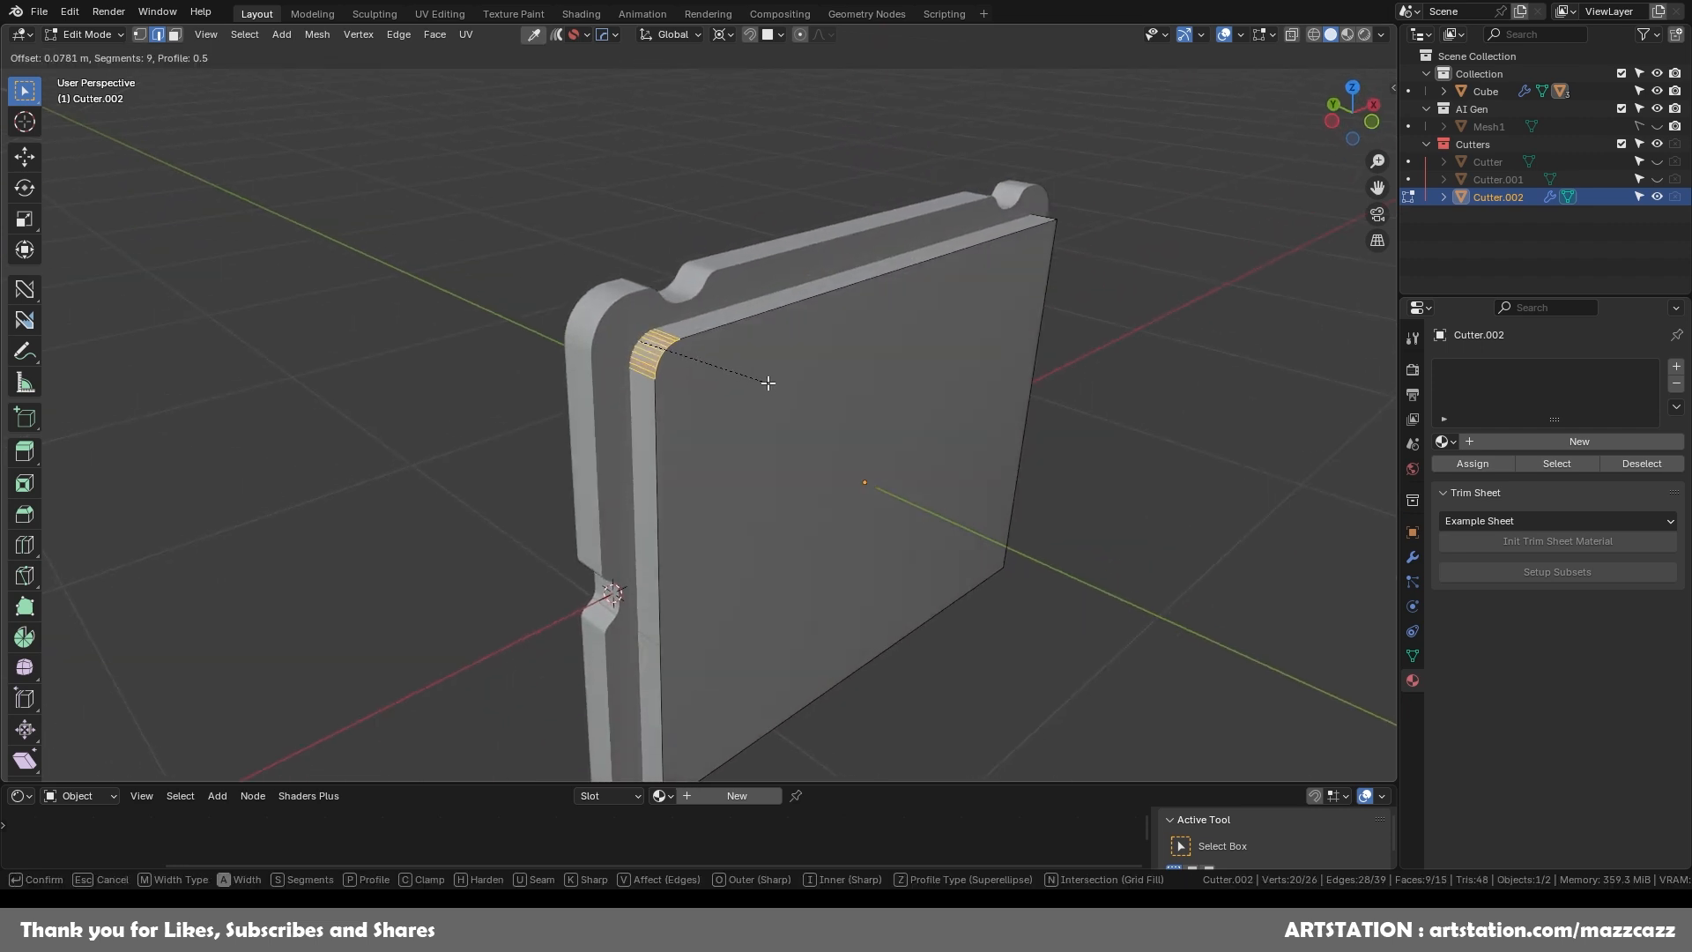
{"action": "left_click", "coordinate": [769, 383]}
{"action": "scroll", "coordinate": [776, 385], "scroll_direction": "down", "scroll_amount": 3}
{"action": "middle_click_drag", "start_coordinate": [795, 391], "coordinate": [732, 400]}
{"action": "key", "text": "alt+x"}
{"action": "key", "text": "alt+x"}
Move the cutter's front face about 0.04 m along Y toward the plate and leave mesh editing
{"action": "middle_click_drag", "start_coordinate": [908, 540], "coordinate": [838, 446]}
{"action": "scroll", "coordinate": [942, 427], "scroll_direction": "up", "scroll_amount": 3}
{"action": "key", "text": "3"}
{"action": "left_click", "coordinate": [868, 446]}
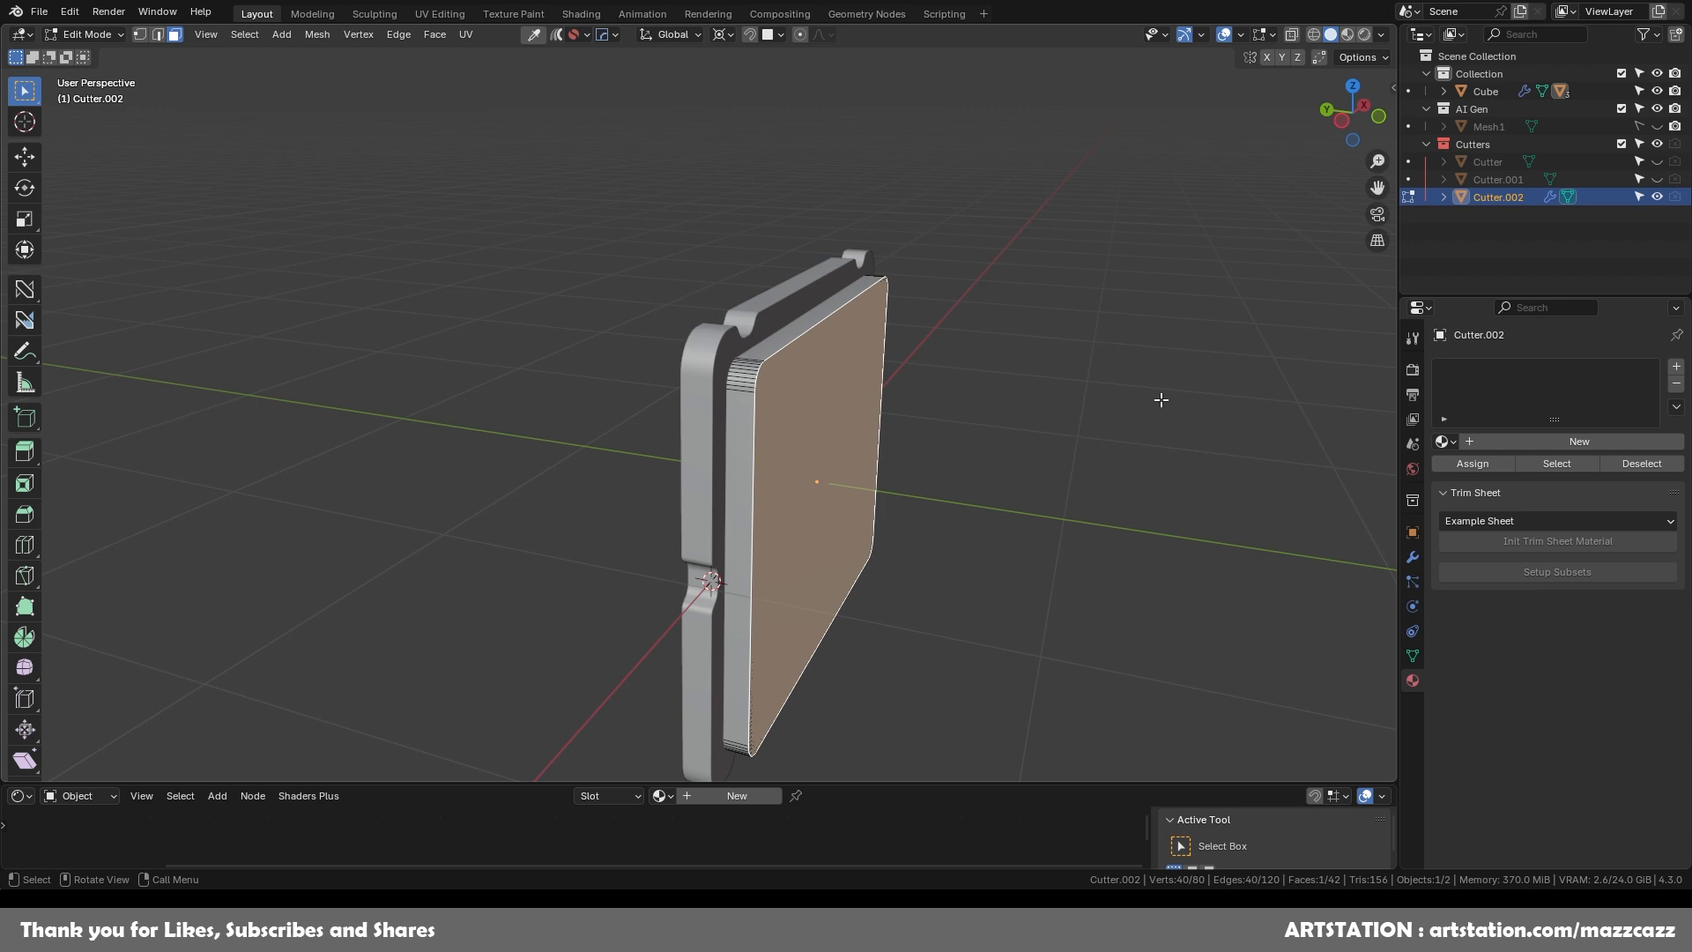
{"action": "key", "text": "g"}
{"action": "key", "text": "y"}
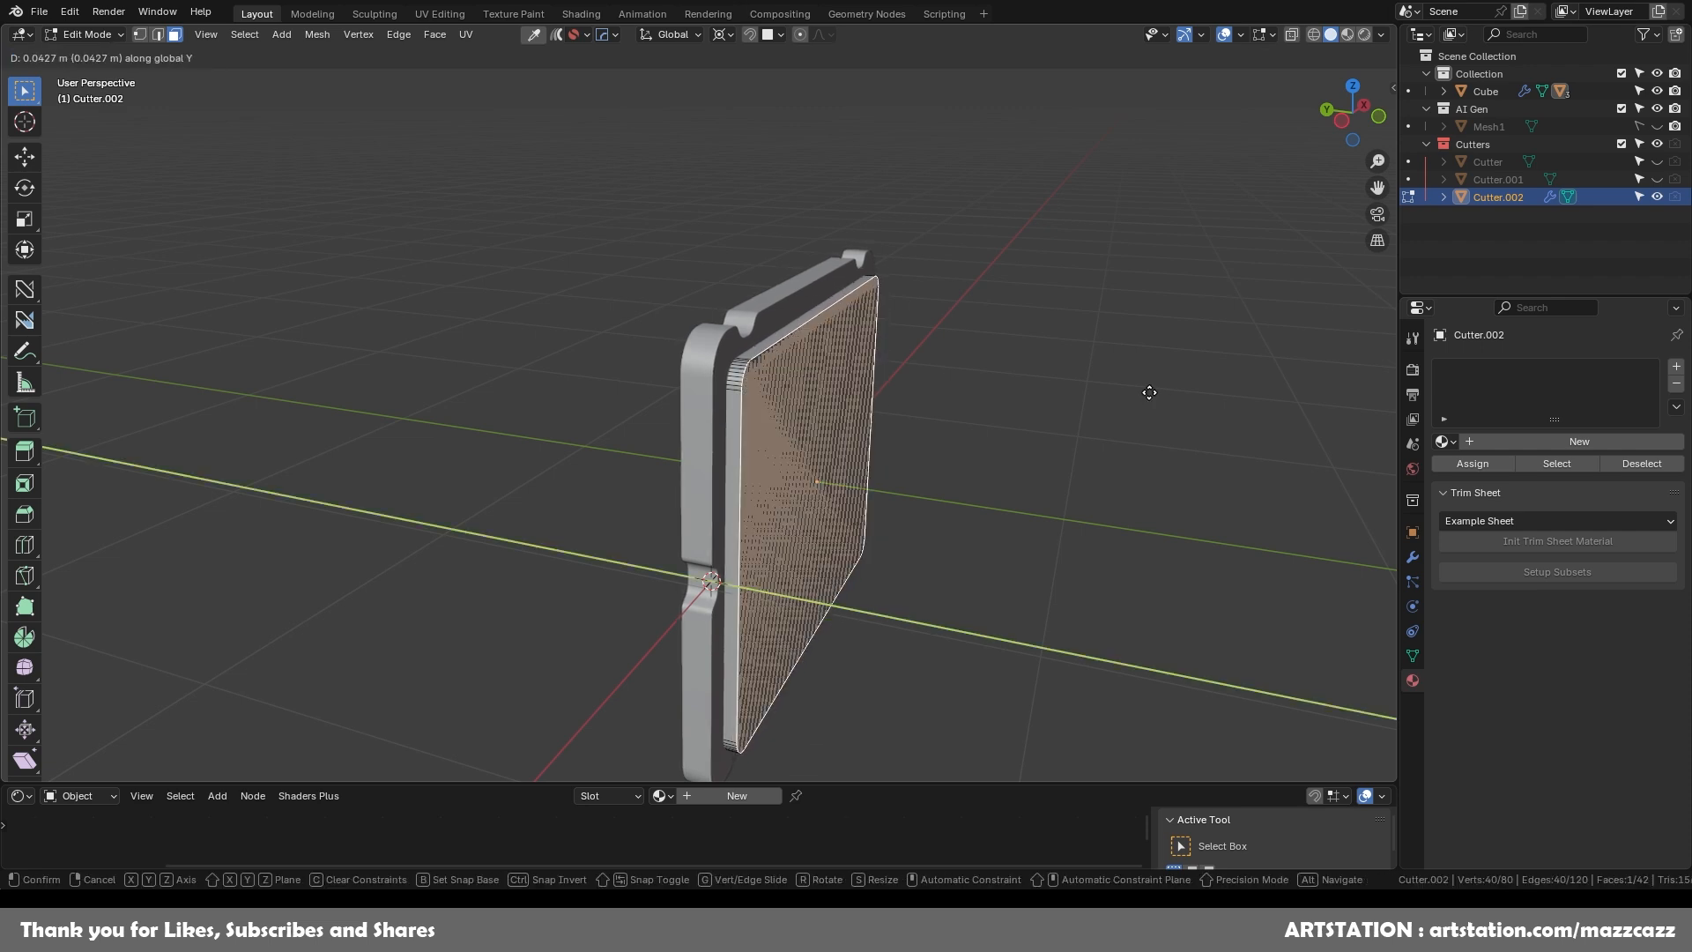
{"action": "left_click", "coordinate": [1154, 393]}
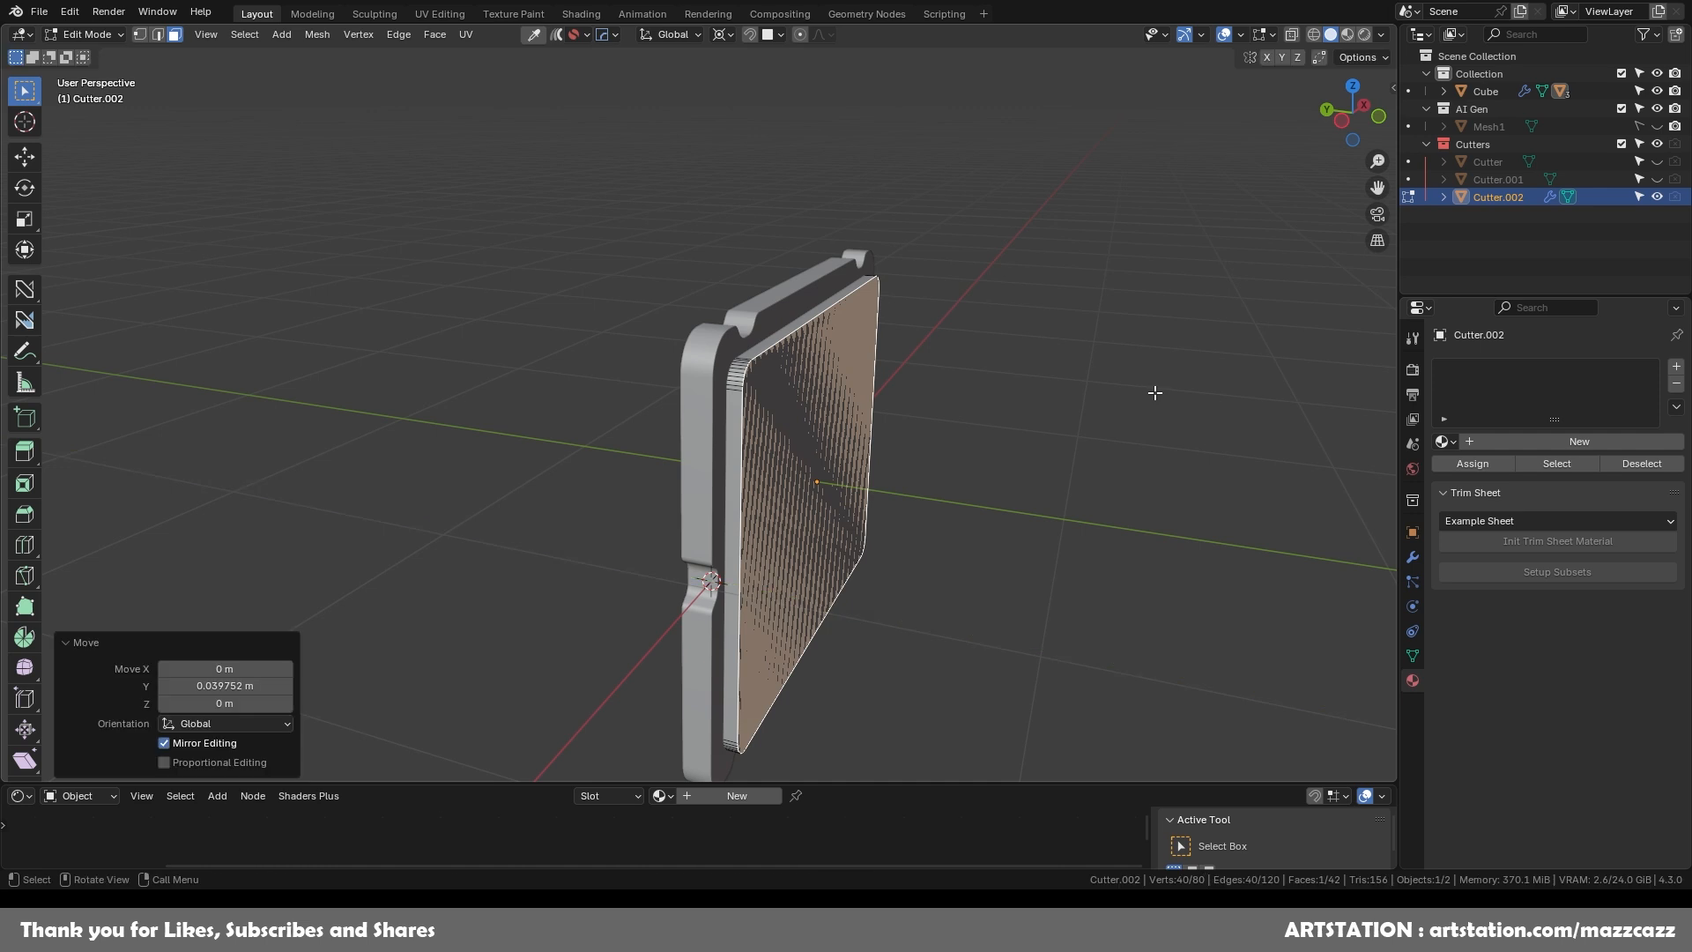
{"action": "left_click", "coordinate": [1660, 127]}
{"action": "left_click", "coordinate": [1660, 127]}
{"action": "middle_click_drag", "start_coordinate": [1072, 297], "coordinate": [953, 299]}
{"action": "key", "text": "Tab"}
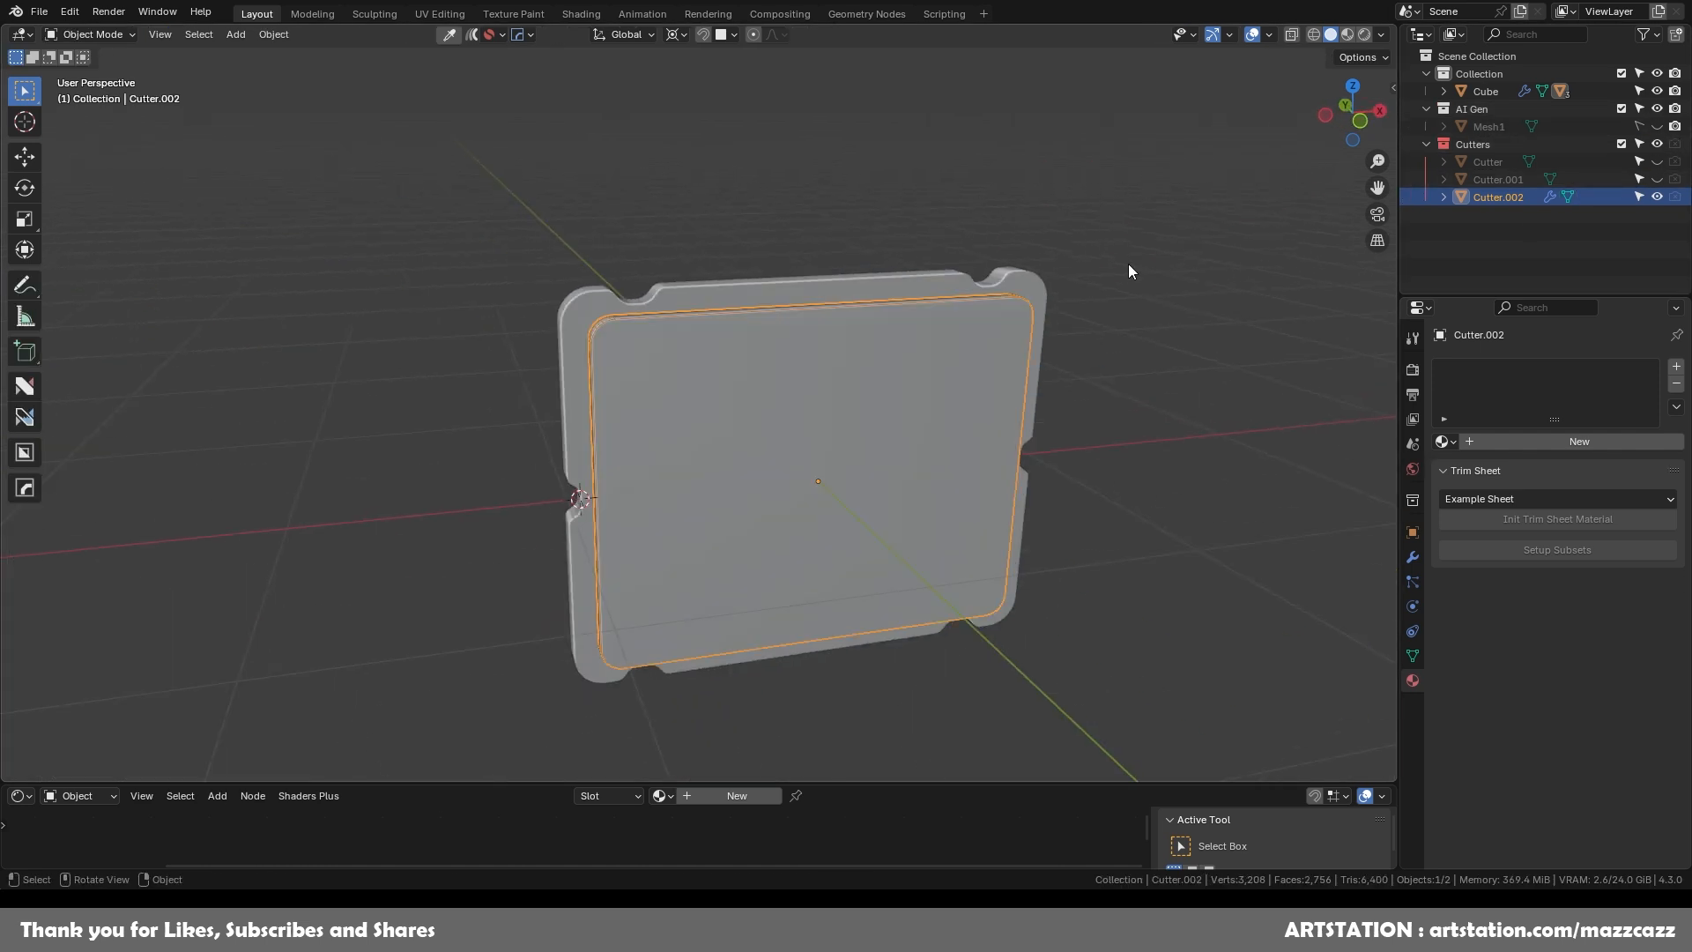
Apply the plate's join boolean with HOps Smart Apply
{"action": "middle_click_drag", "start_coordinate": [1128, 262], "coordinate": [941, 303]}
{"action": "middle_click_drag", "start_coordinate": [1242, 297], "coordinate": [924, 340]}
{"action": "left_click", "coordinate": [925, 340]}
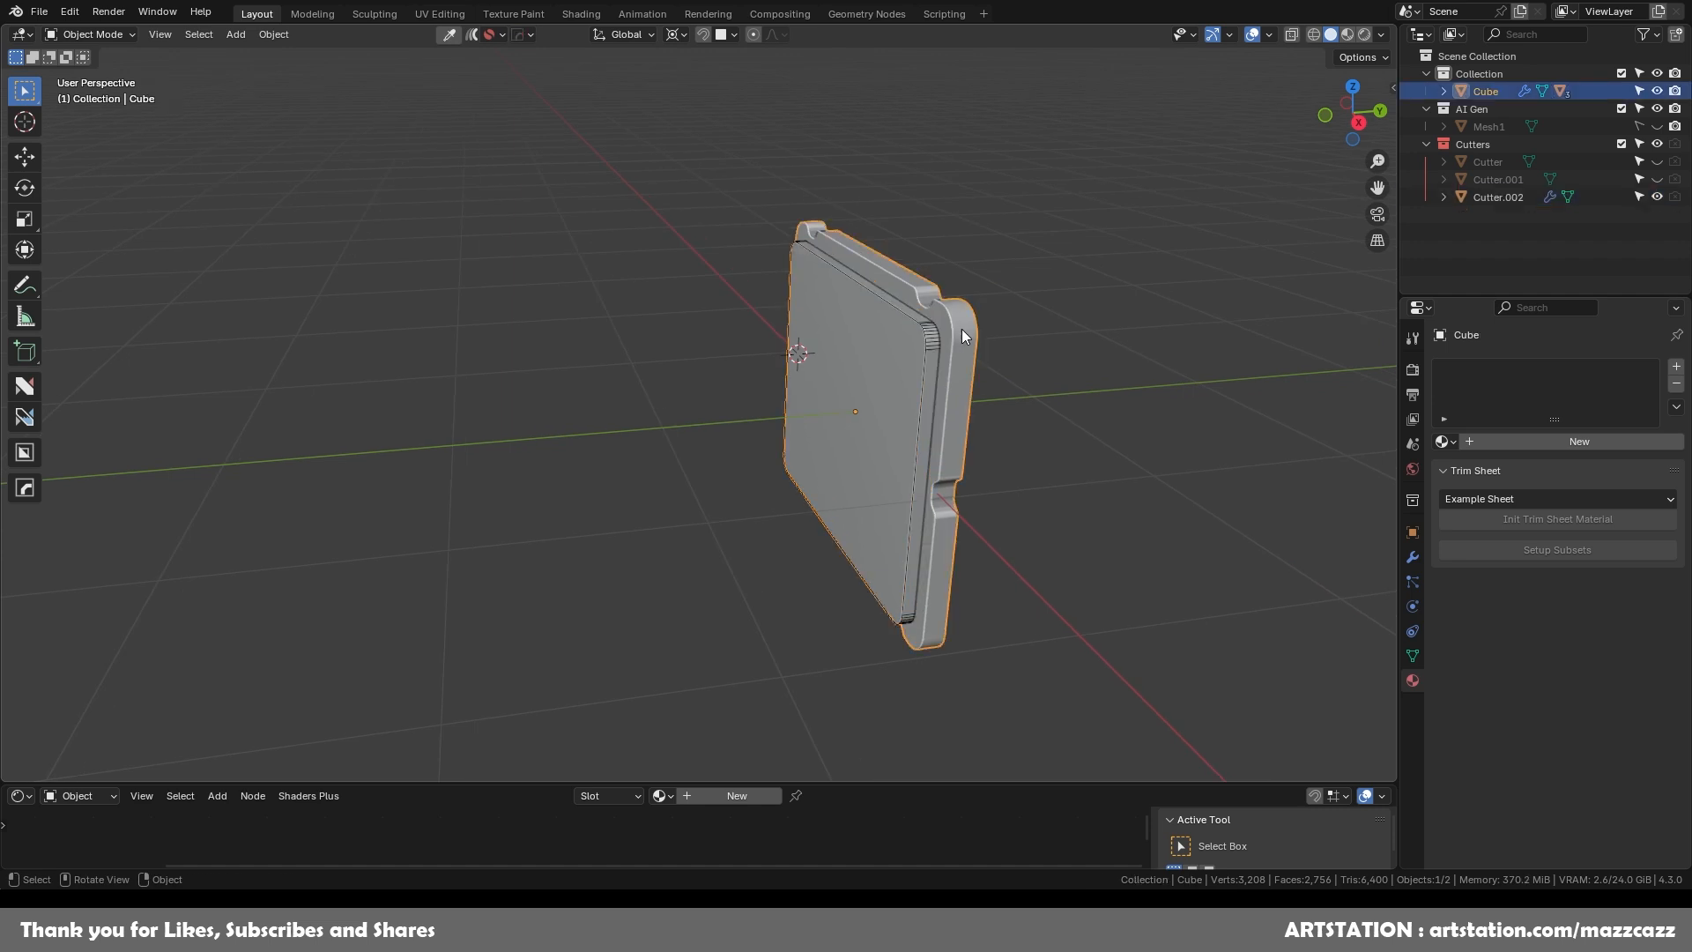
{"action": "key", "text": "q"}
{"action": "mouse_move", "coordinate": [1021, 351]}
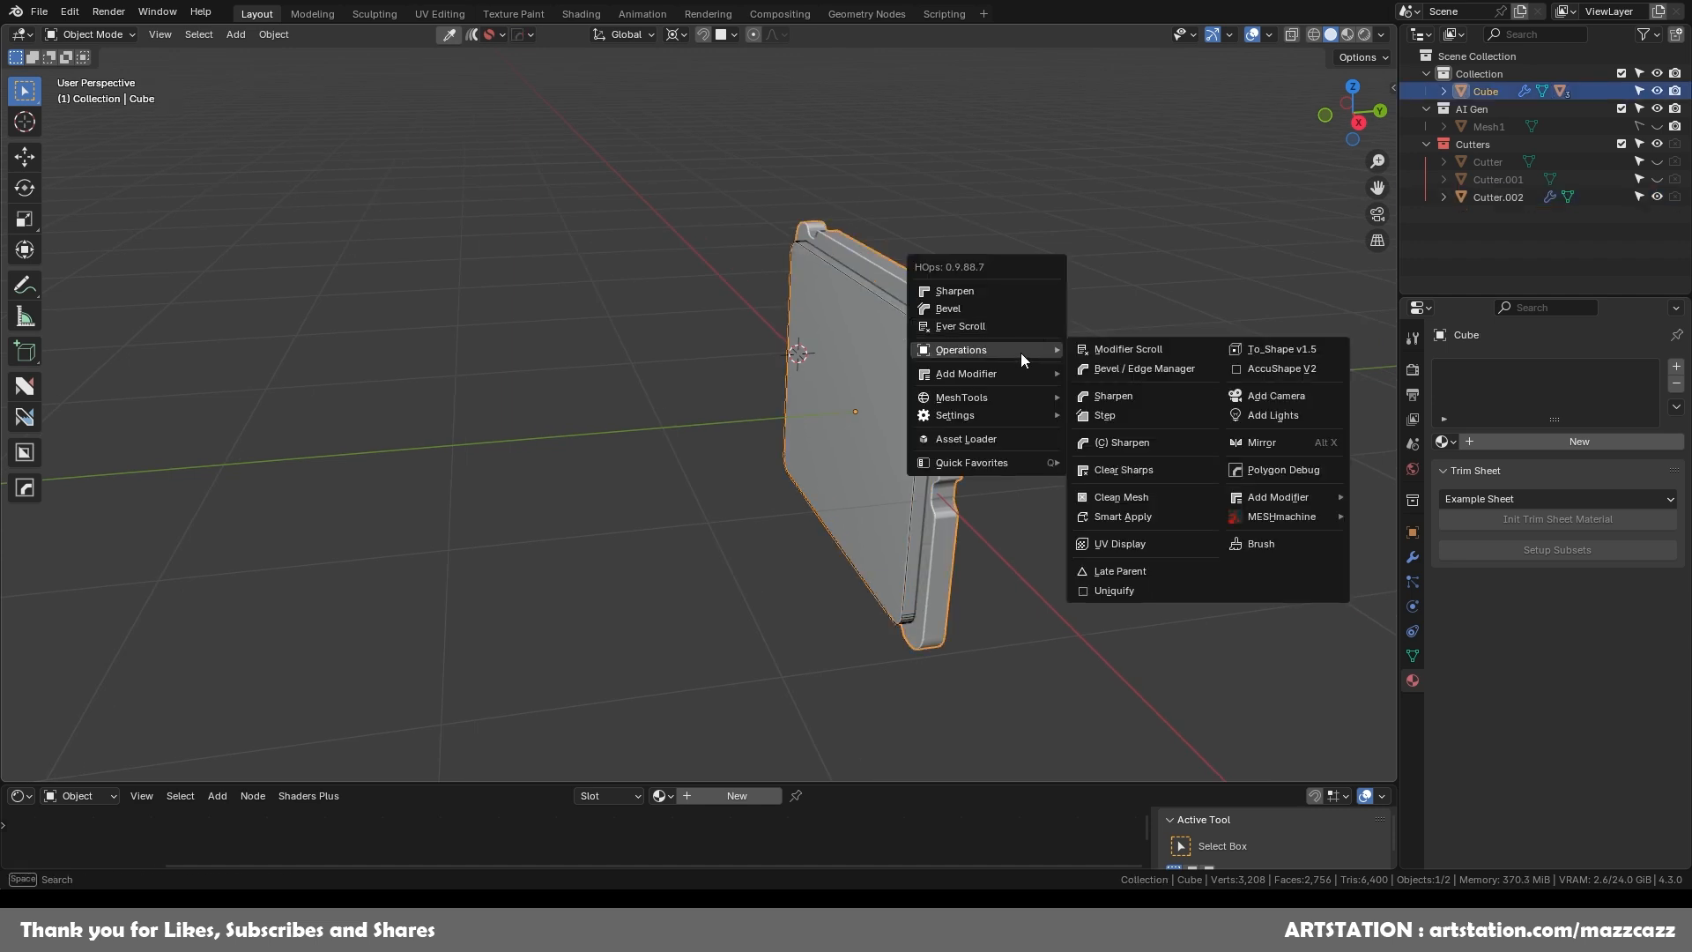
{"action": "left_click", "coordinate": [1151, 517]}
Run the MACHIN3 Clean Up on the plate's mesh and hide the leftover join cutter
{"action": "key", "text": "Tab"}
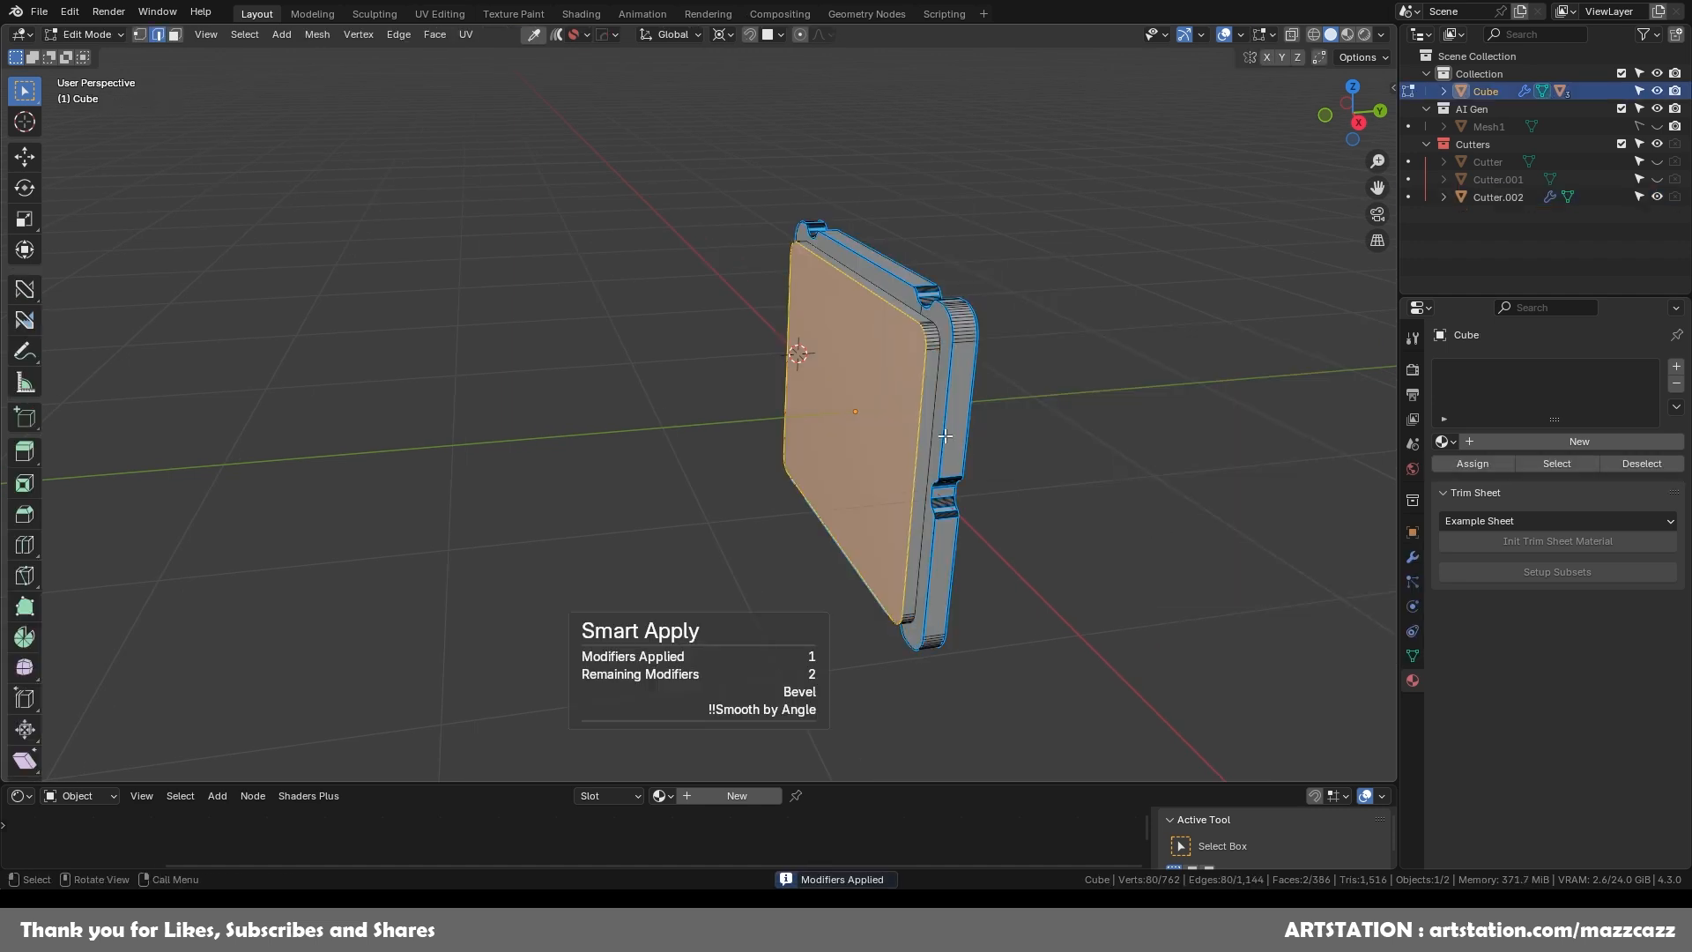
{"action": "key", "text": "3"}
{"action": "left_click", "coordinate": [1656, 198]}
Select the plate's outer front edge loop around the notches and bevel it about 0.015 m with one segment
{"action": "middle_click_drag", "start_coordinate": [1006, 264], "coordinate": [1213, 266]}
{"action": "middle_click_drag", "start_coordinate": [819, 413], "coordinate": [911, 317], "text": "shift"}
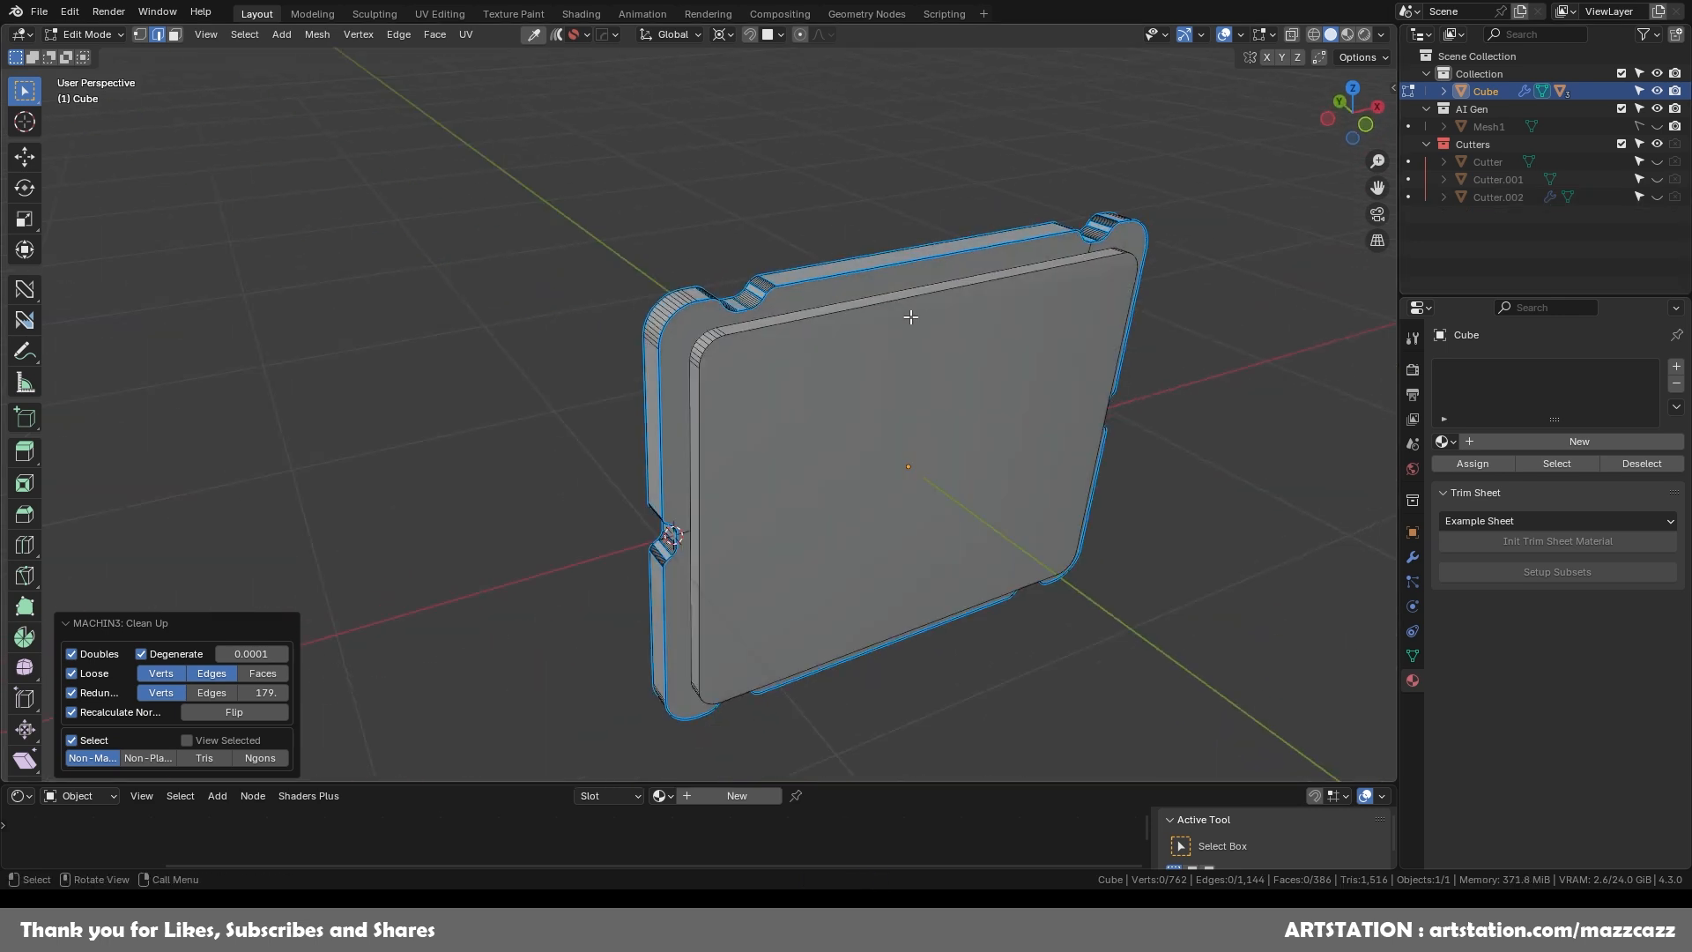
{"action": "double_click", "coordinate": [849, 301]}
{"action": "left_click", "coordinate": [695, 303]}
{"action": "double_click", "coordinate": [698, 301], "text": "alt"}
{"action": "left_click", "coordinate": [703, 300]}
{"action": "left_click", "coordinate": [703, 300], "text": "alt"}
{"action": "middle_click_drag", "start_coordinate": [800, 313], "coordinate": [858, 318]}
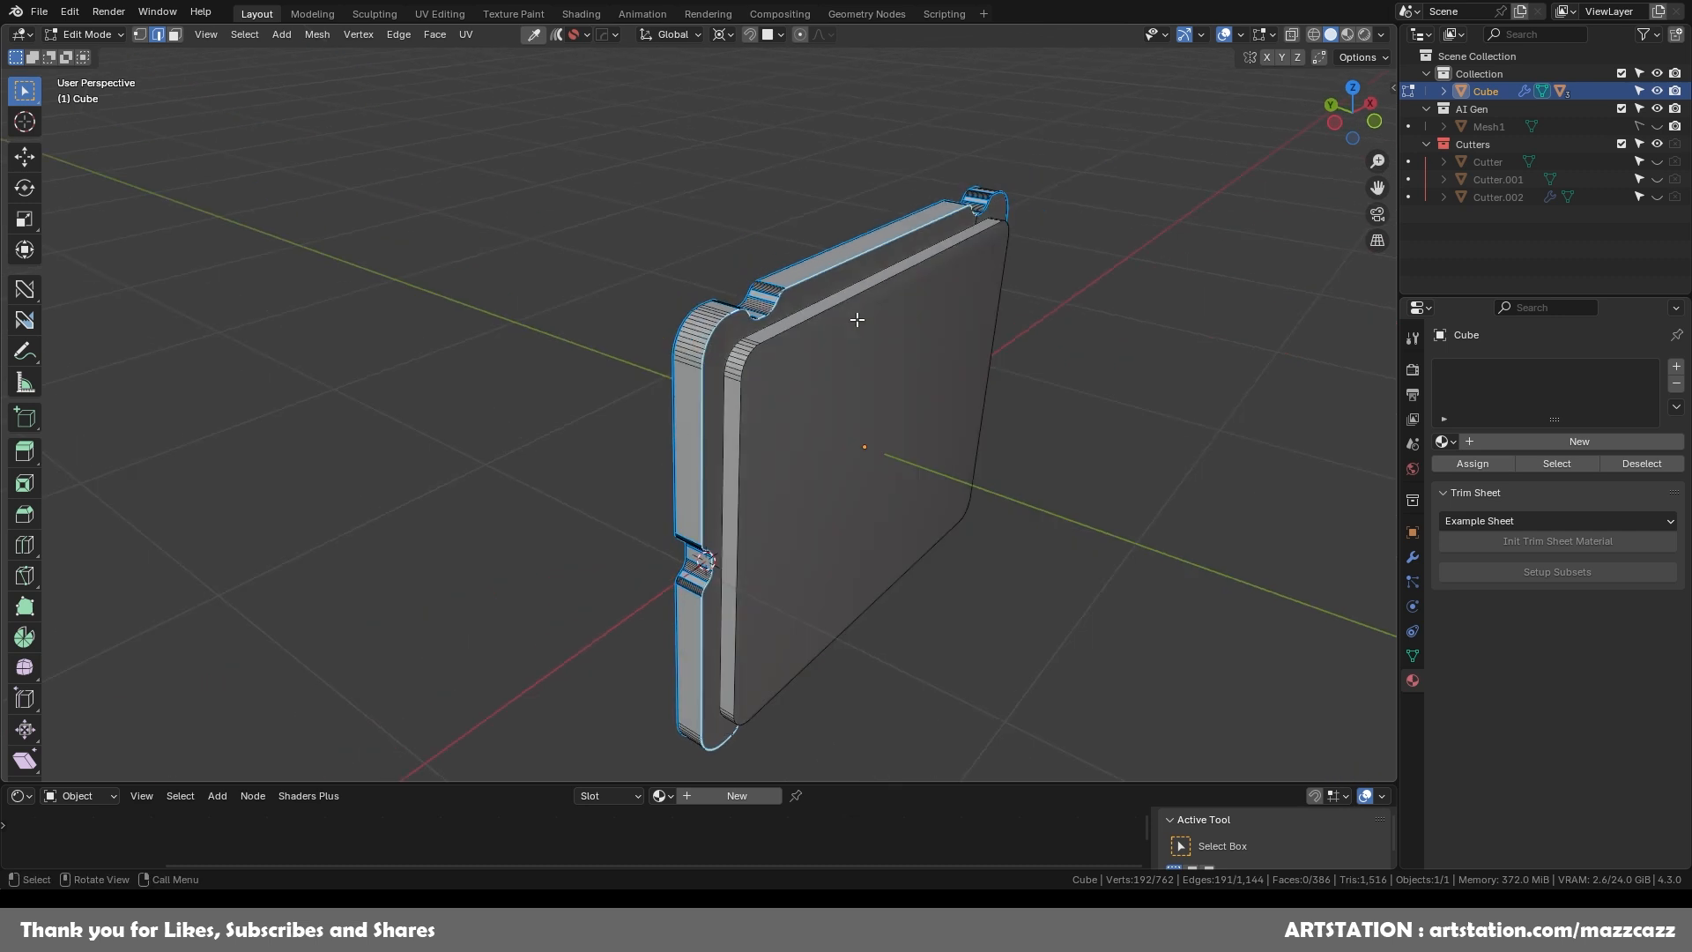
{"action": "scroll", "coordinate": [860, 322], "scroll_direction": "up", "scroll_amount": 3}
{"action": "key", "text": "ctrl+b"}
{"action": "scroll", "coordinate": [925, 329], "scroll_direction": "down", "scroll_amount": 8}
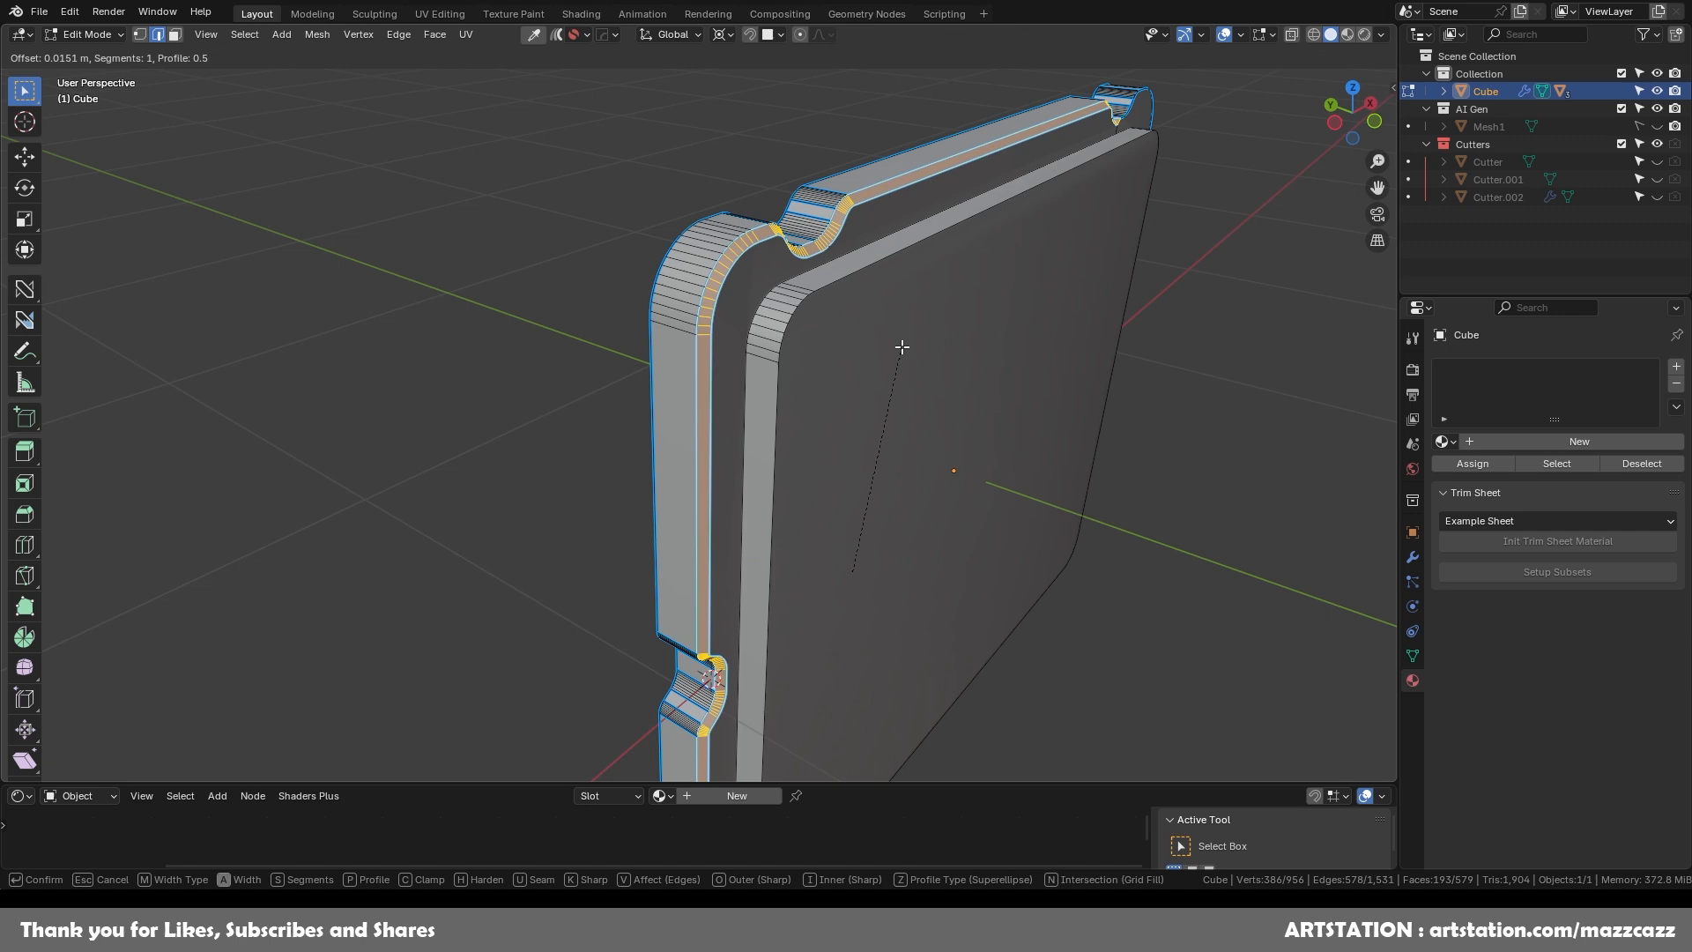
{"action": "left_click", "coordinate": [901, 347]}
Bevel the edge loop where the raised block meets the plate by about 0.012 m with four segments
{"action": "double_click", "coordinate": [817, 269]}
{"action": "key", "text": "ctrl+b"}
{"action": "scroll", "coordinate": [992, 374], "scroll_direction": "up", "scroll_amount": 3}
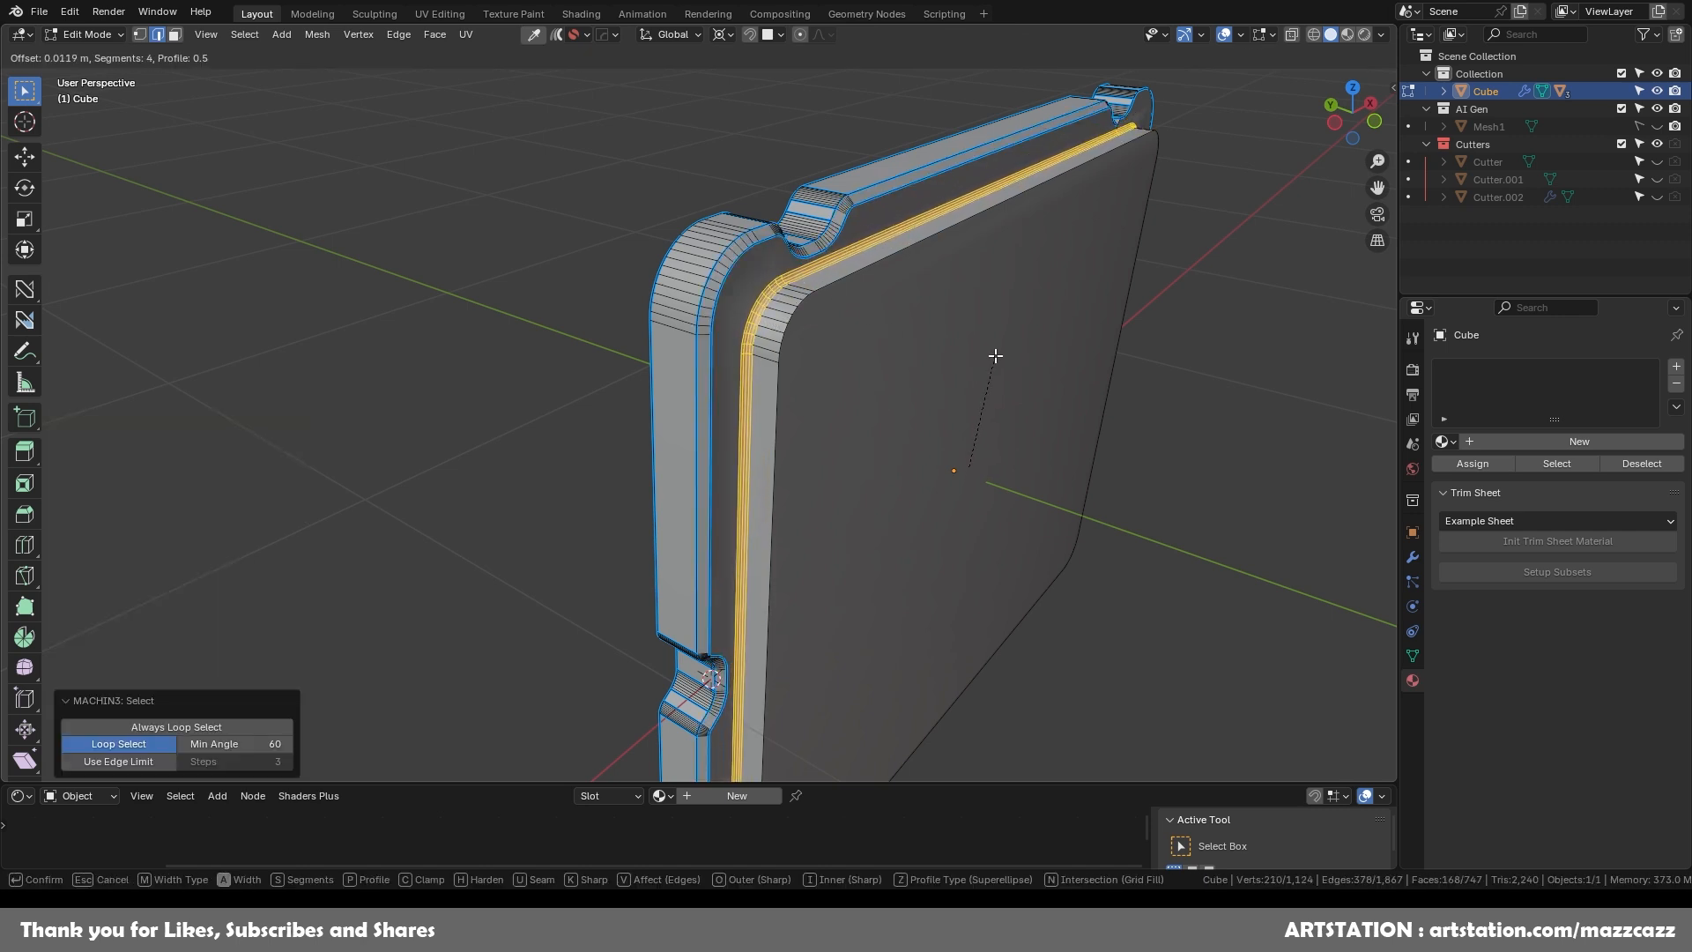
{"action": "left_click", "coordinate": [996, 354]}
{"action": "left_click", "coordinate": [874, 280]}
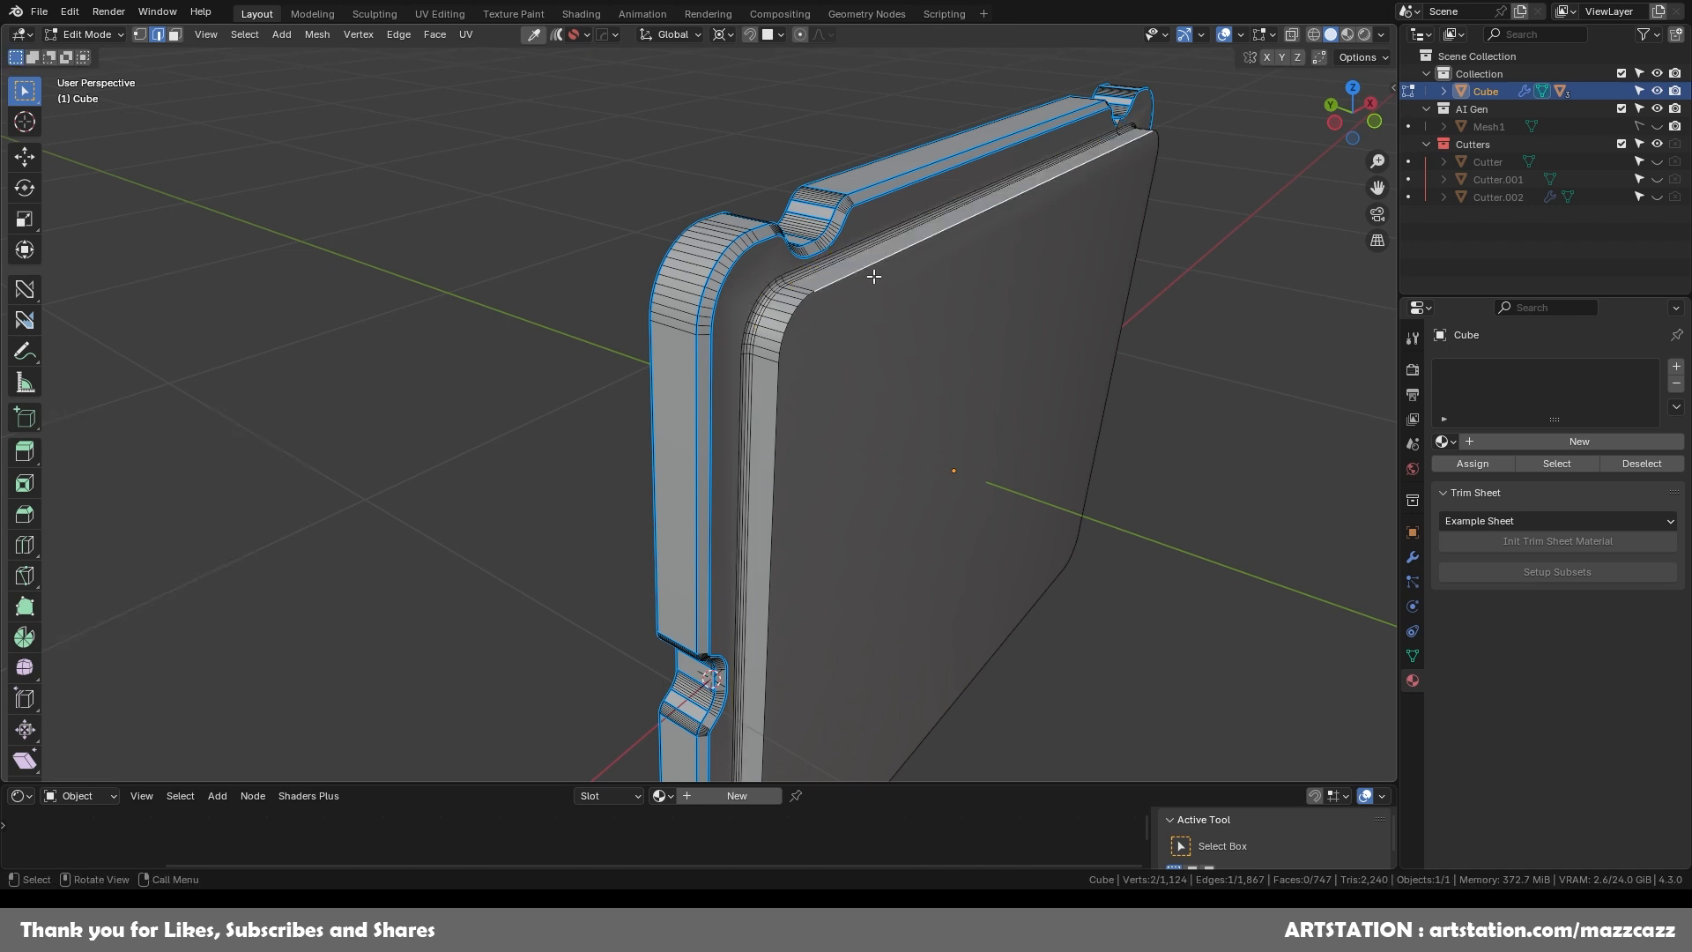
{"action": "left_click", "coordinate": [873, 275], "text": "alt"}
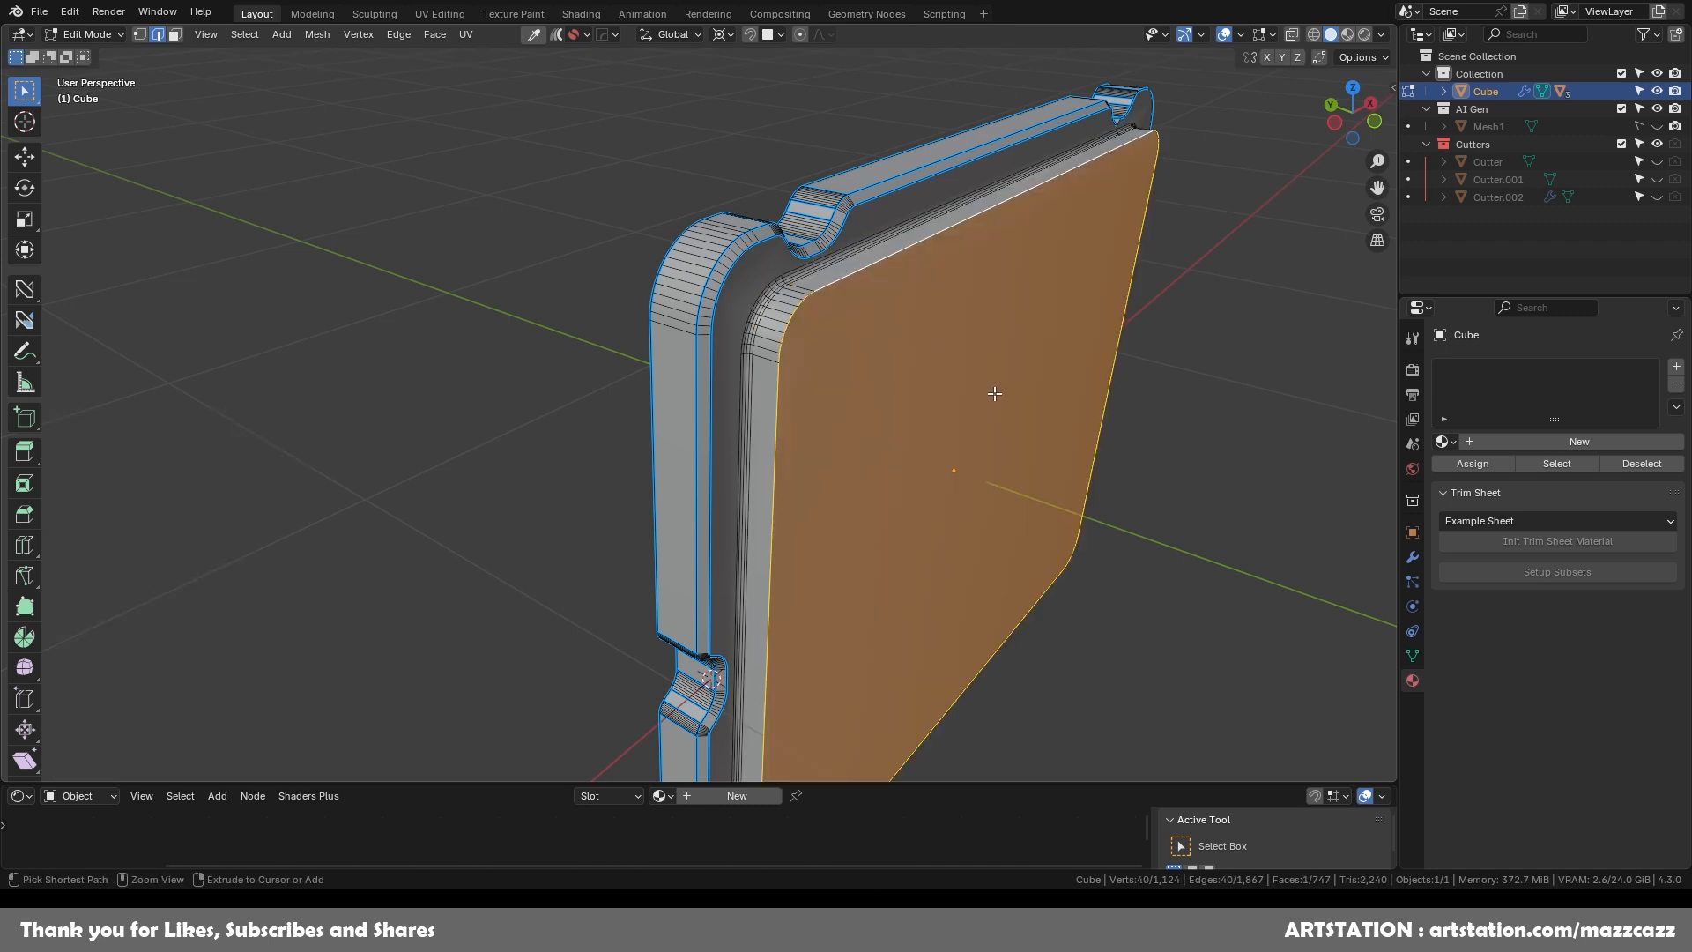
{"action": "key", "text": "ctrl+b"}
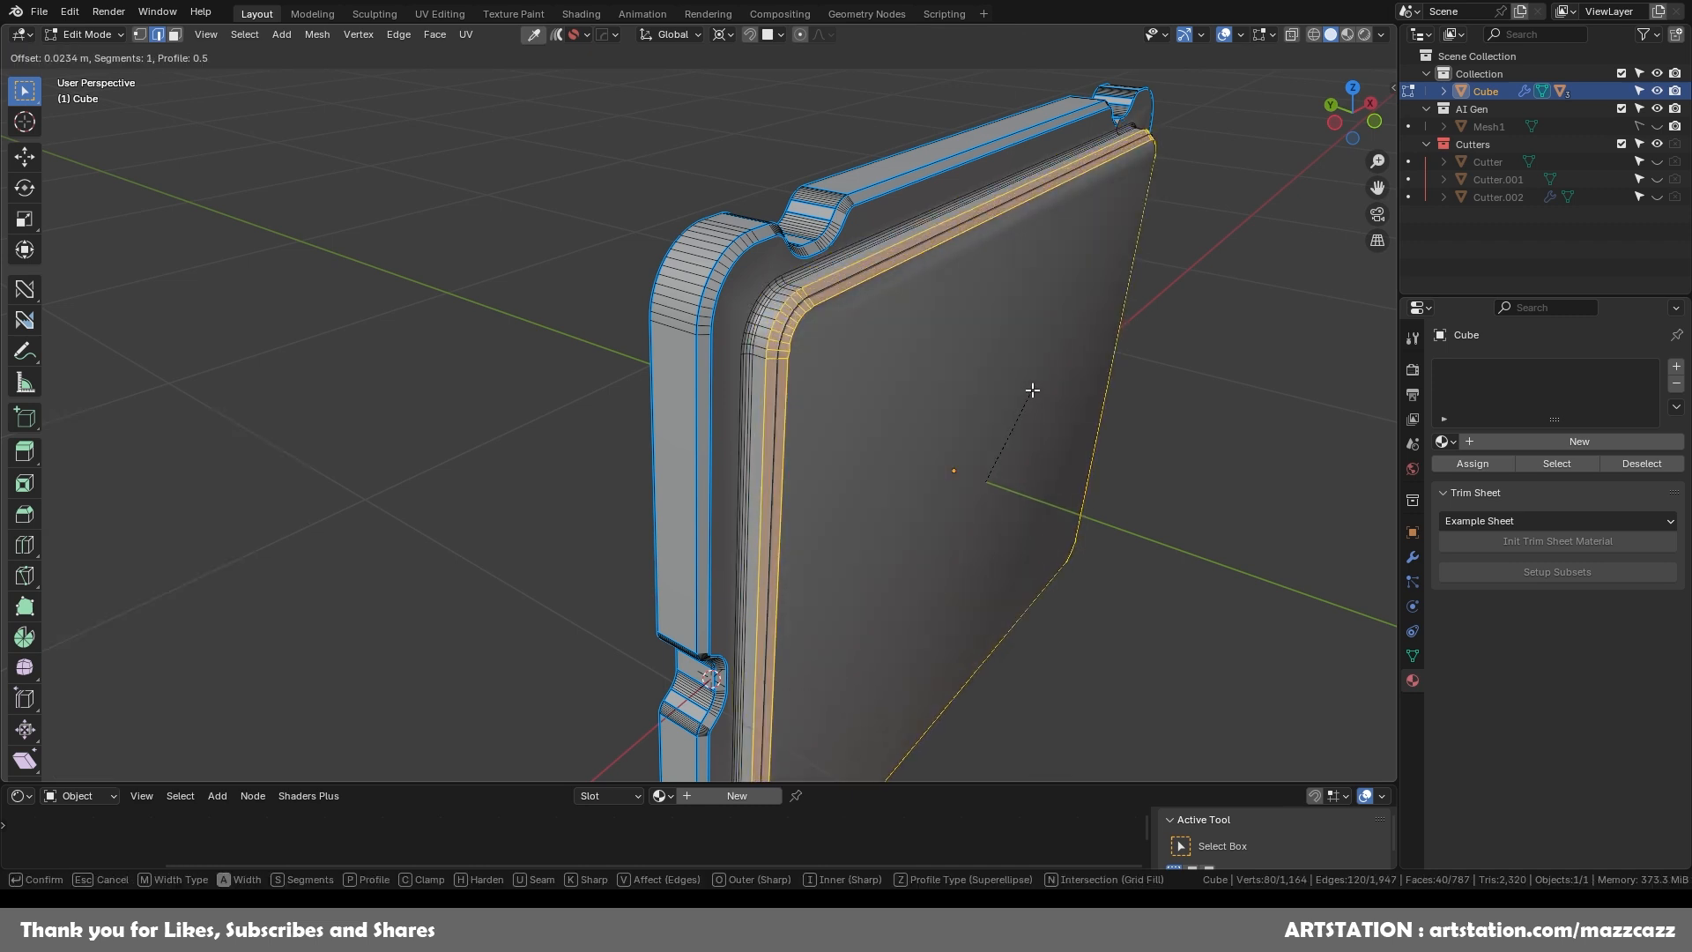
{"action": "right_click", "coordinate": [1032, 389]}
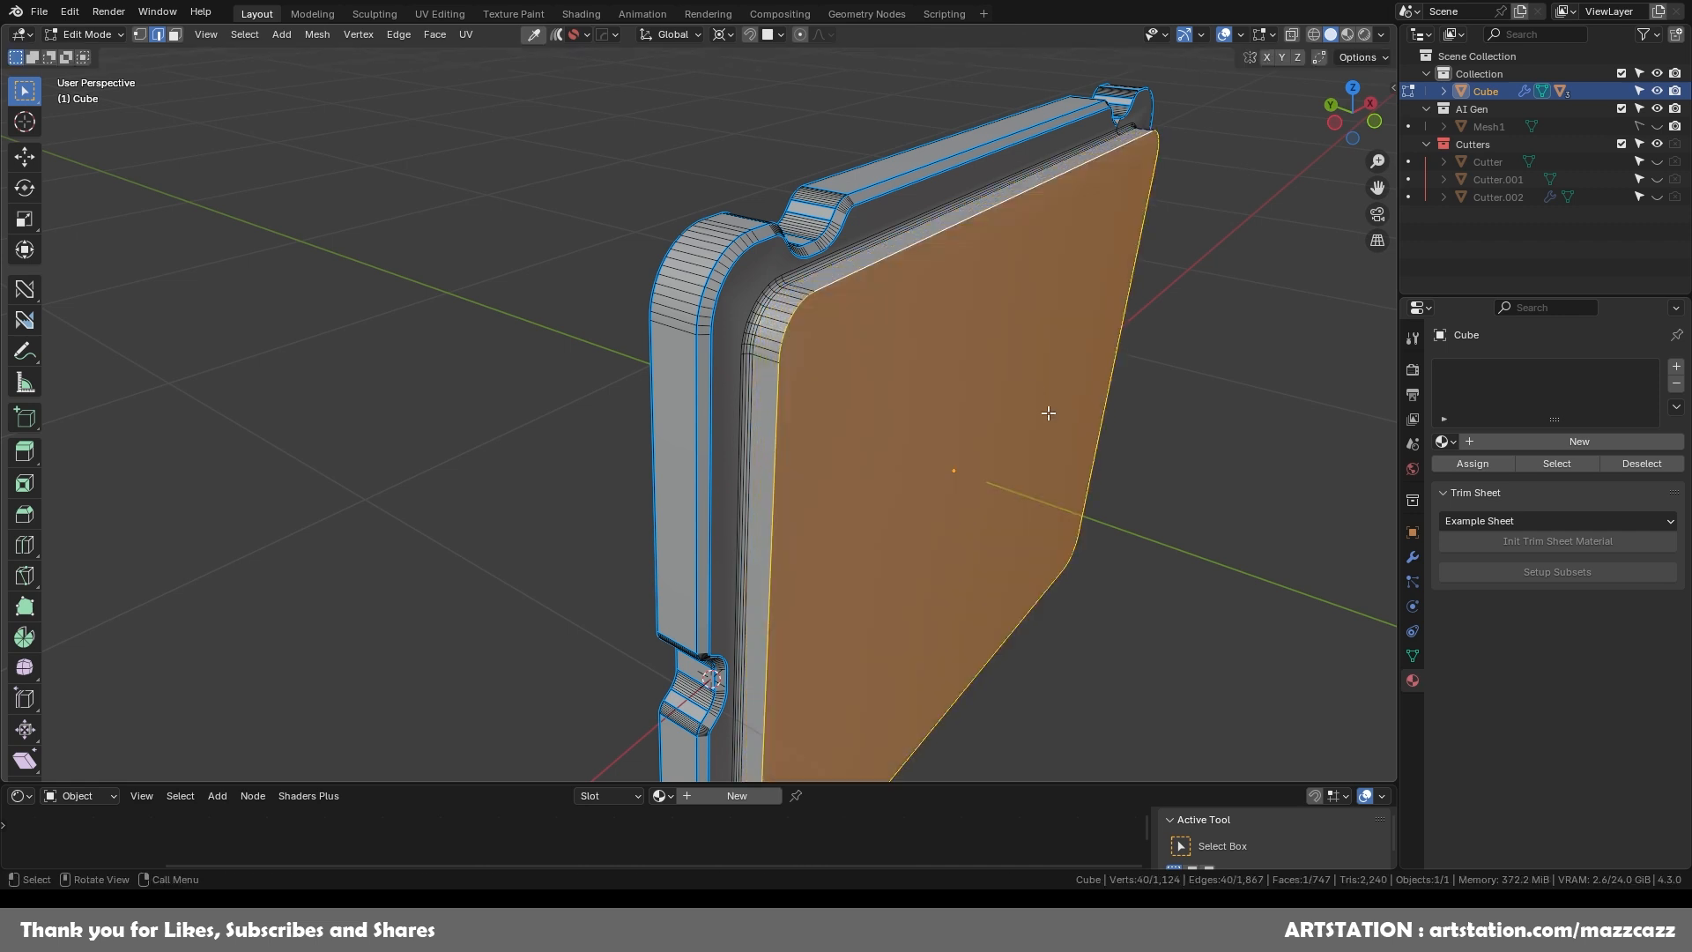
Delete the plate's large back face and the hidden inner face behind the raised block
{"action": "key", "text": "Tab"}
{"action": "middle_click_drag", "start_coordinate": [1006, 314], "coordinate": [1008, 347]}
{"action": "key", "text": "Tab"}
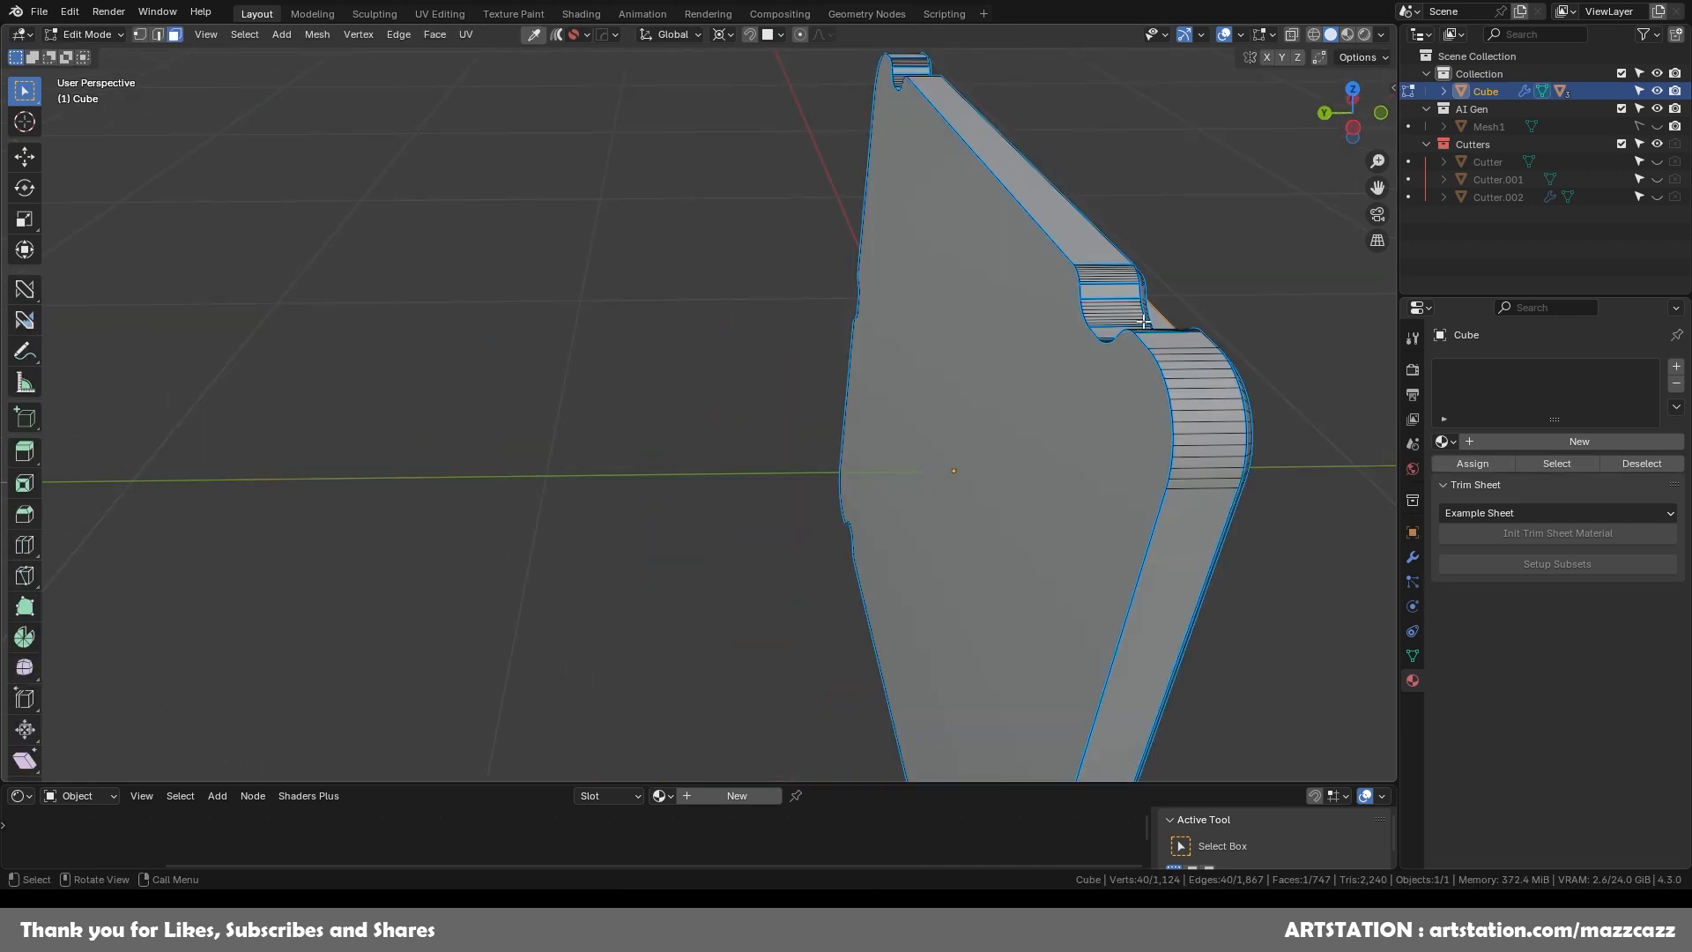
{"action": "right_click", "coordinate": [1004, 352]}
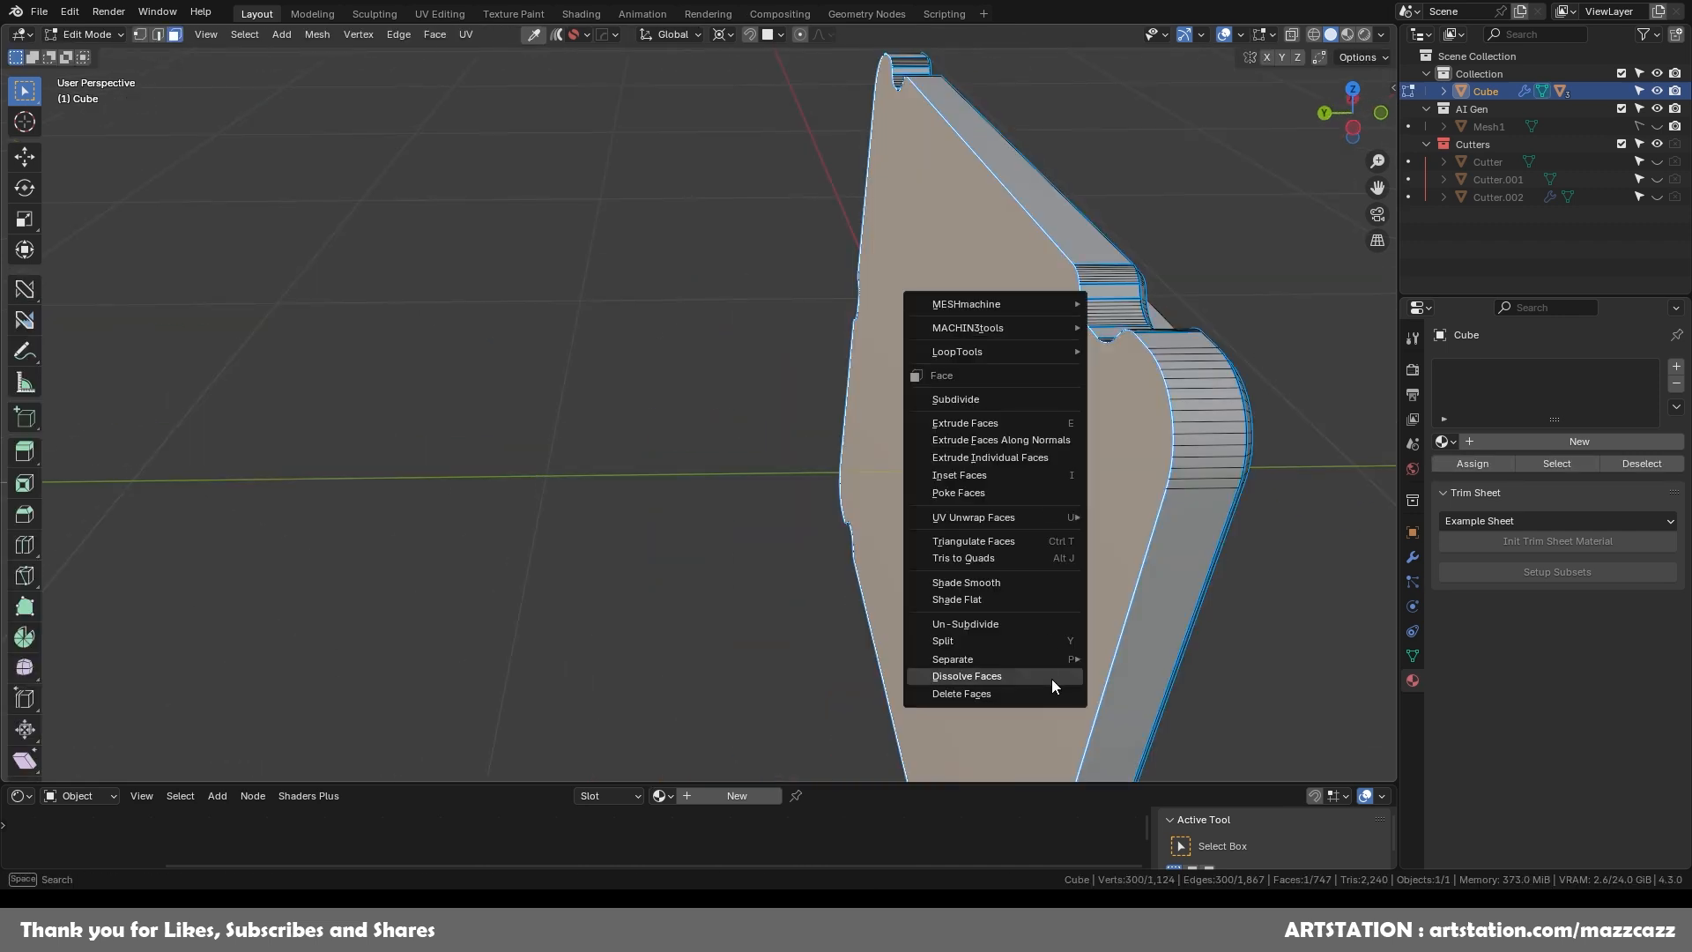
{"action": "left_click", "coordinate": [1051, 680]}
{"action": "middle_click_drag", "start_coordinate": [1044, 577], "coordinate": [1063, 391]}
{"action": "left_click", "coordinate": [1042, 454]}
{"action": "right_click", "coordinate": [1062, 391]}
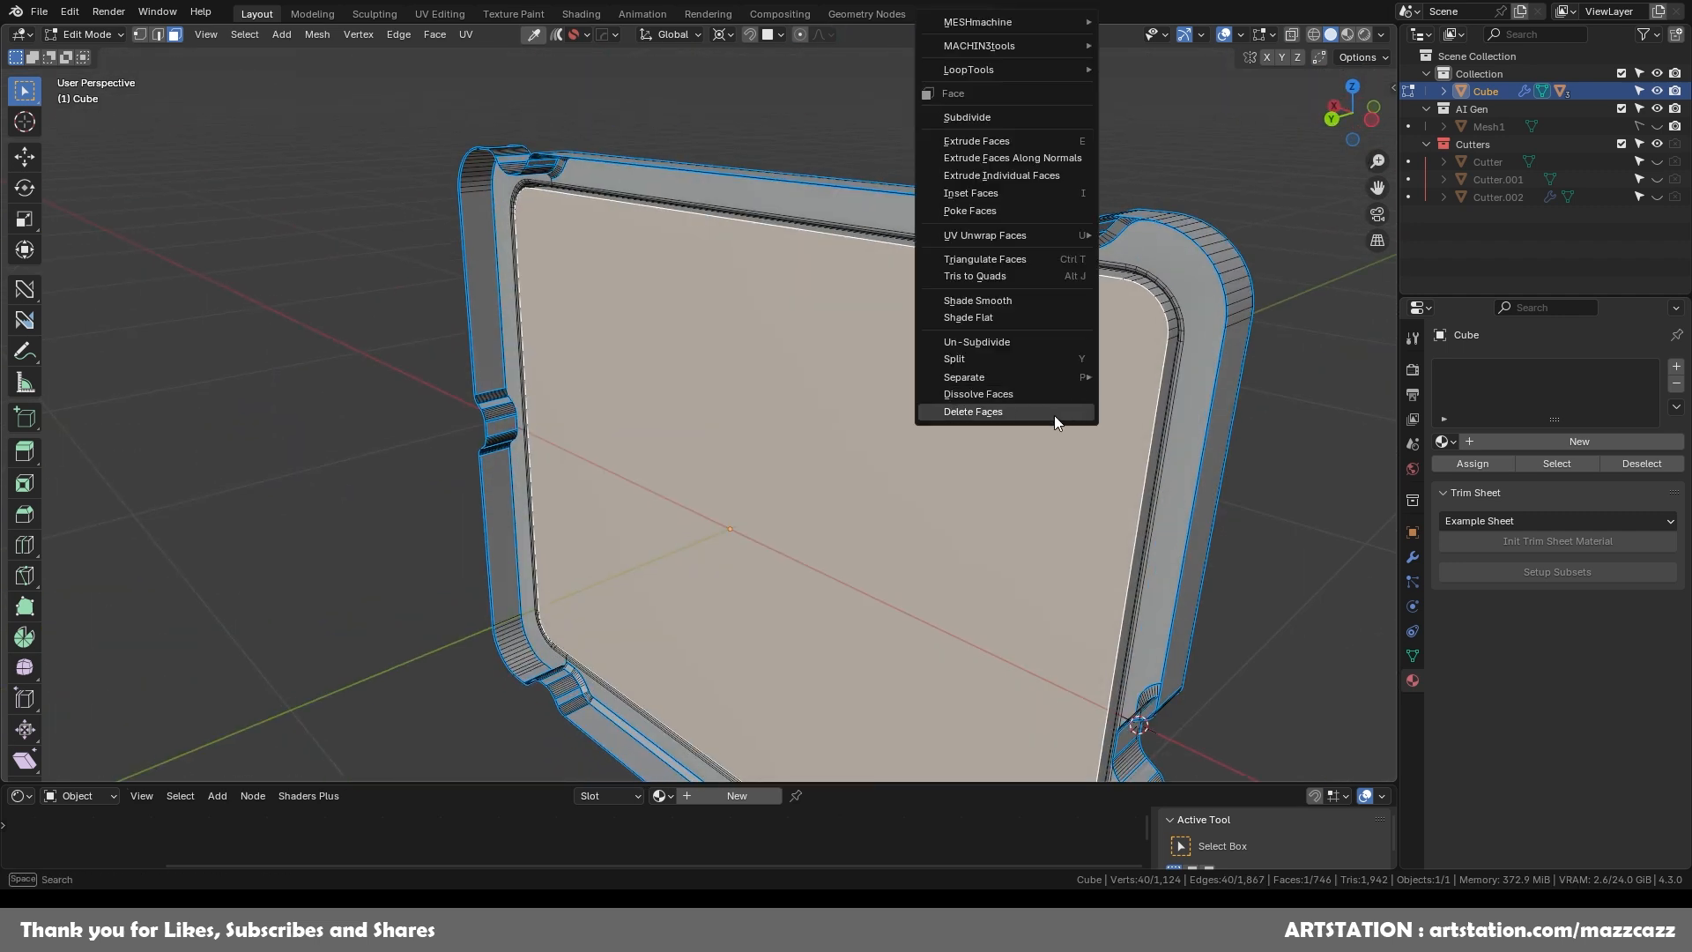
{"action": "left_click", "coordinate": [1053, 415]}
Delete the remaining hidden wall faces inside the raised block from the open back
{"action": "left_click", "coordinate": [1091, 346]}
{"action": "middle_click_drag", "start_coordinate": [1091, 346], "coordinate": [1115, 276]}
{"action": "right_click", "coordinate": [1067, 345]}
{"action": "left_click", "coordinate": [1042, 413]}
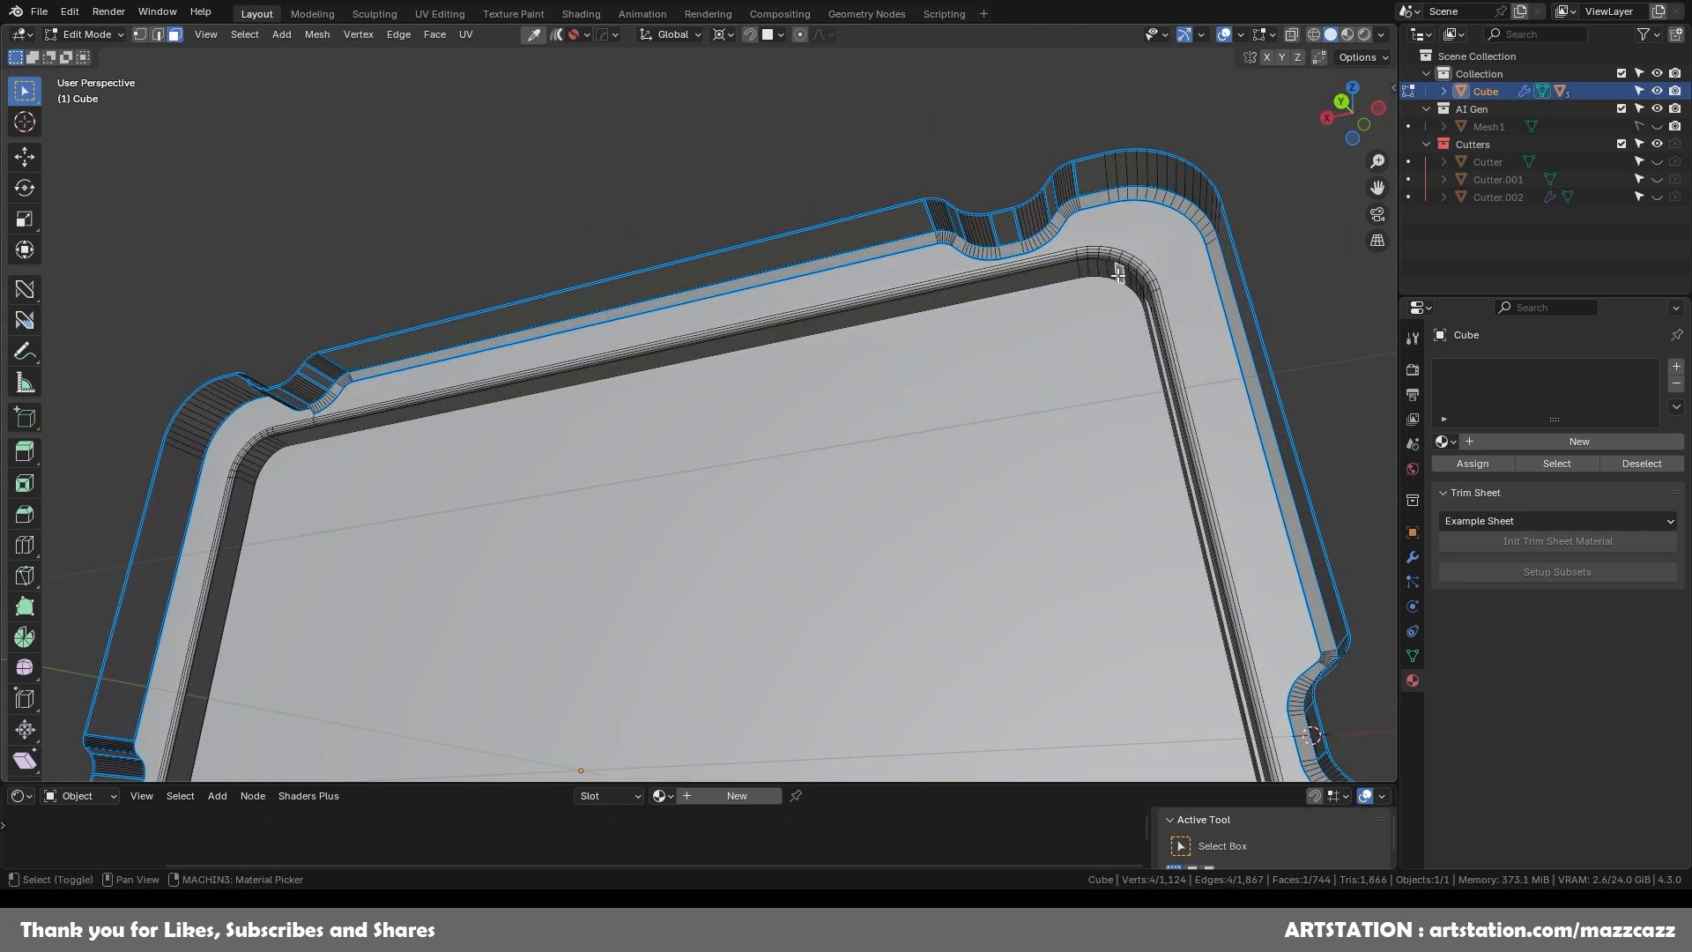
{"action": "left_click", "coordinate": [1117, 274], "text": "alt"}
{"action": "right_click", "coordinate": [1117, 274]}
{"action": "left_click", "coordinate": [1107, 367]}
Sharpen the plate with HOps Csharp at 30° and recalculate its sharp-edge shading in object mode
{"action": "middle_click_drag", "start_coordinate": [1092, 399], "coordinate": [881, 353]}
{"action": "scroll", "coordinate": [1028, 404], "scroll_direction": "down", "scroll_amount": 2}
{"action": "key", "text": "3"}
{"action": "key", "text": "Tab"}
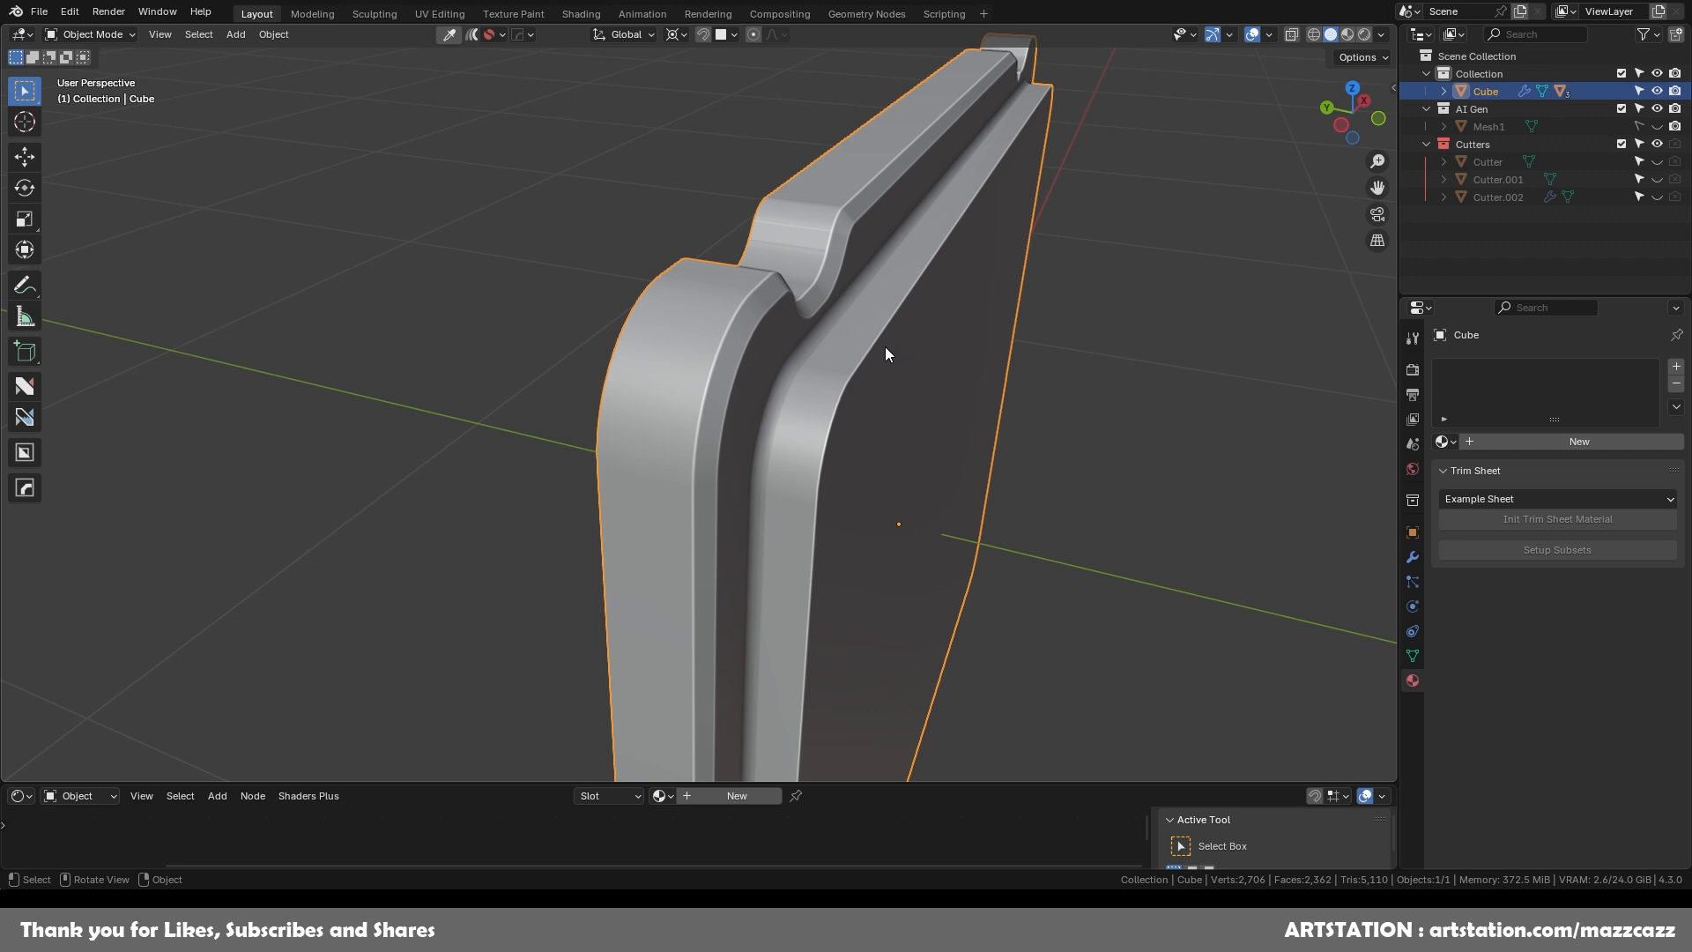
{"action": "key", "text": "q"}
{"action": "left_click", "coordinate": [875, 271]}
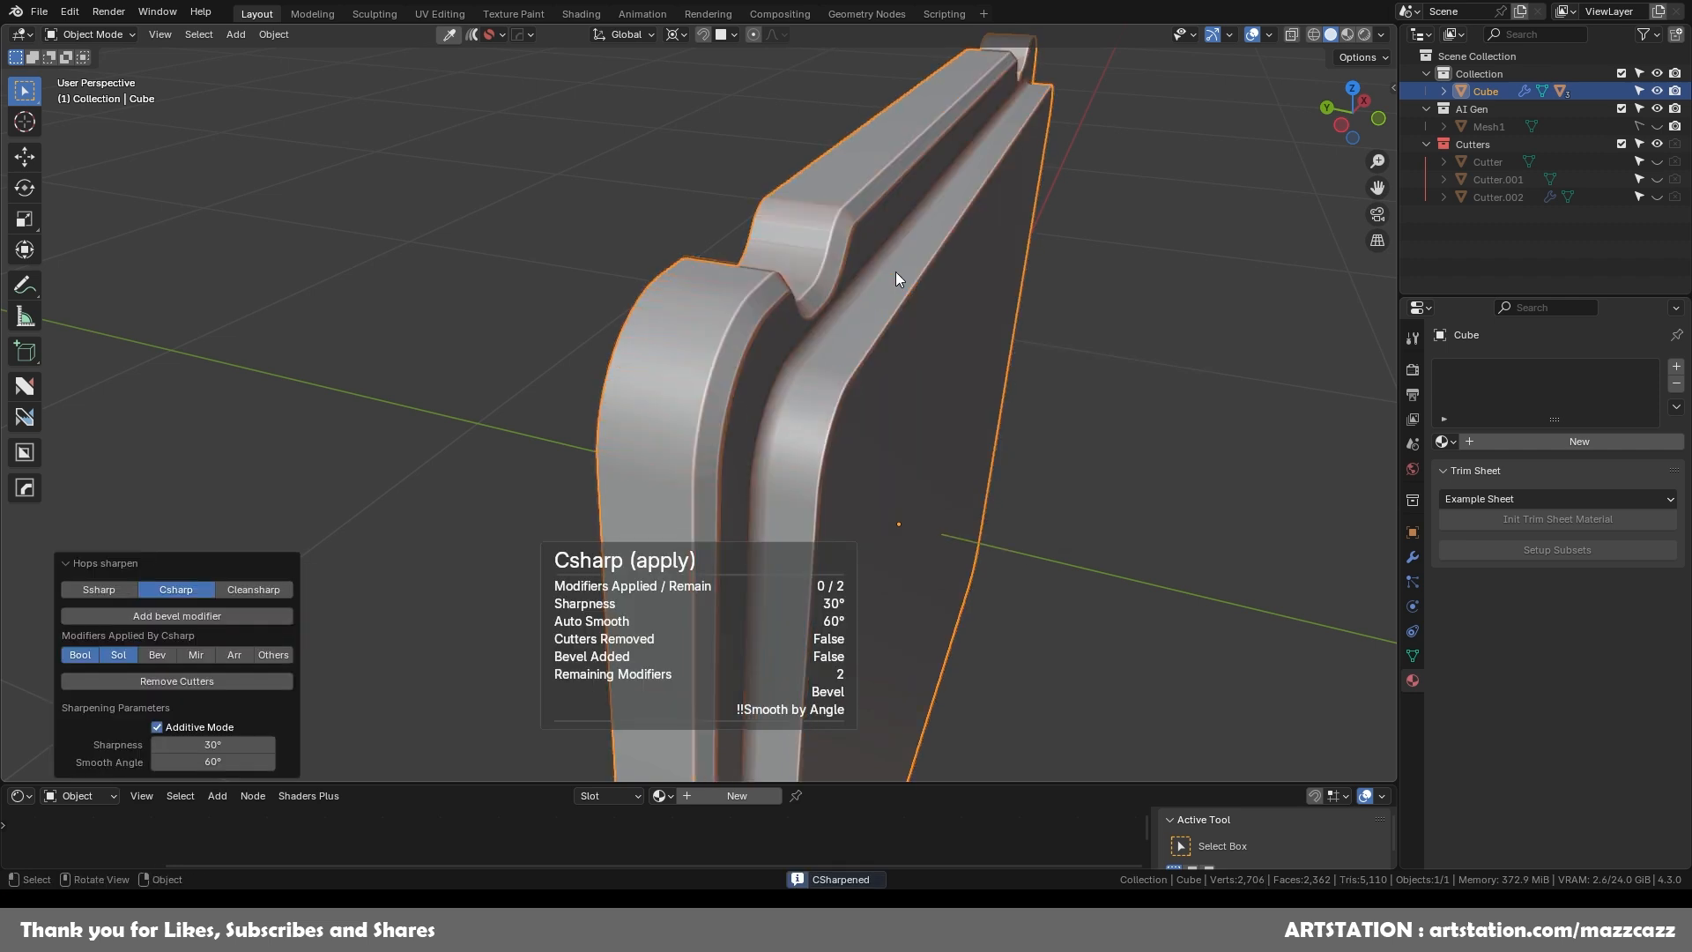
{"action": "key", "text": "q"}
{"action": "left_click", "coordinate": [900, 266]}
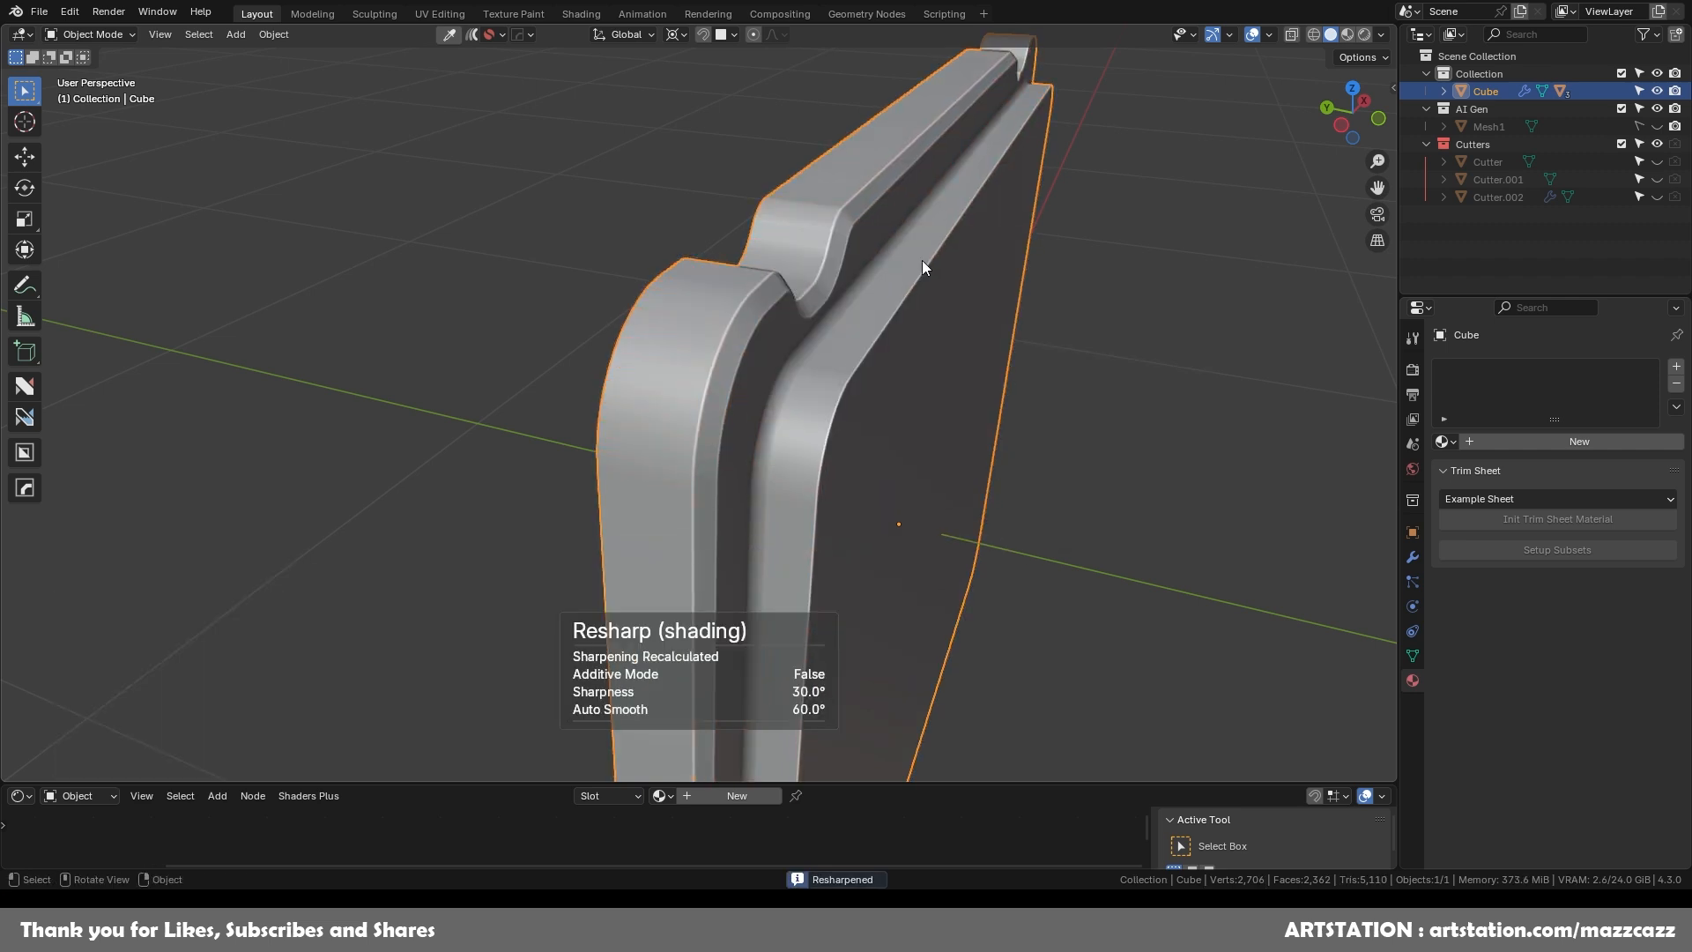
{"action": "key", "text": "Tab"}
{"action": "key", "text": "Tab"}
{"action": "left_click", "coordinate": [1072, 291]}
{"action": "middle_click_drag", "start_coordinate": [893, 305], "coordinate": [826, 361]}
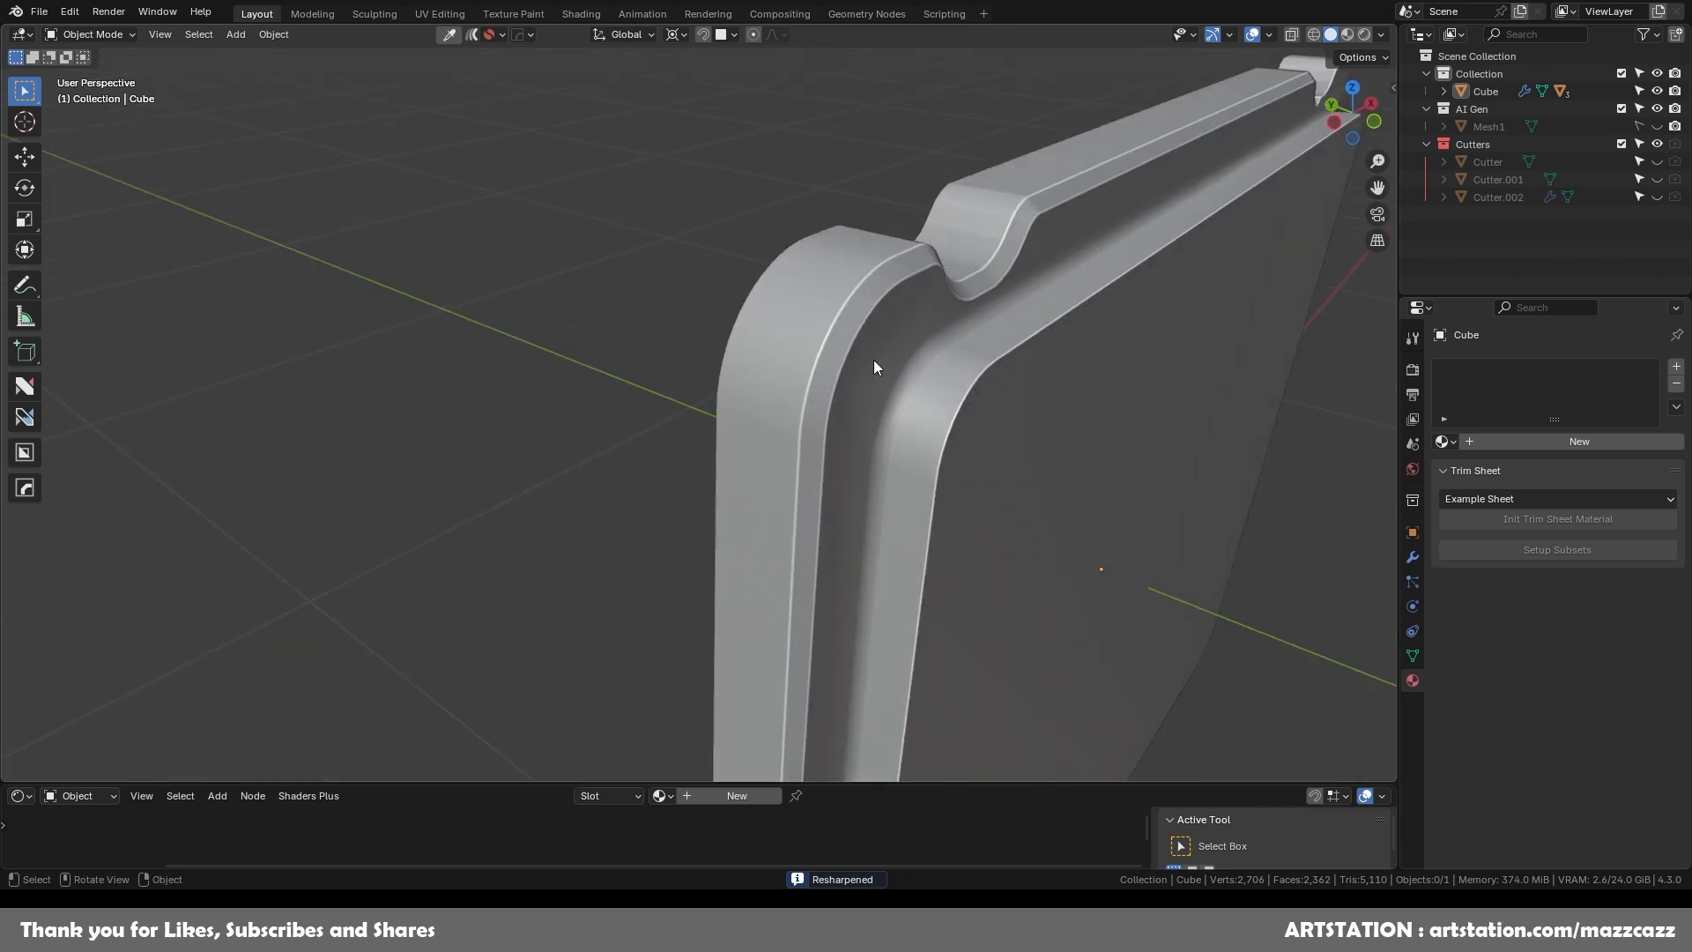
Bevel the edge loop around the raised block's front face by 0.0265 m with one segment
{"action": "key", "text": "Tab"}
{"action": "left_click", "coordinate": [1078, 381]}
{"action": "middle_click_drag", "start_coordinate": [1078, 381], "coordinate": [839, 319], "text": "shift"}
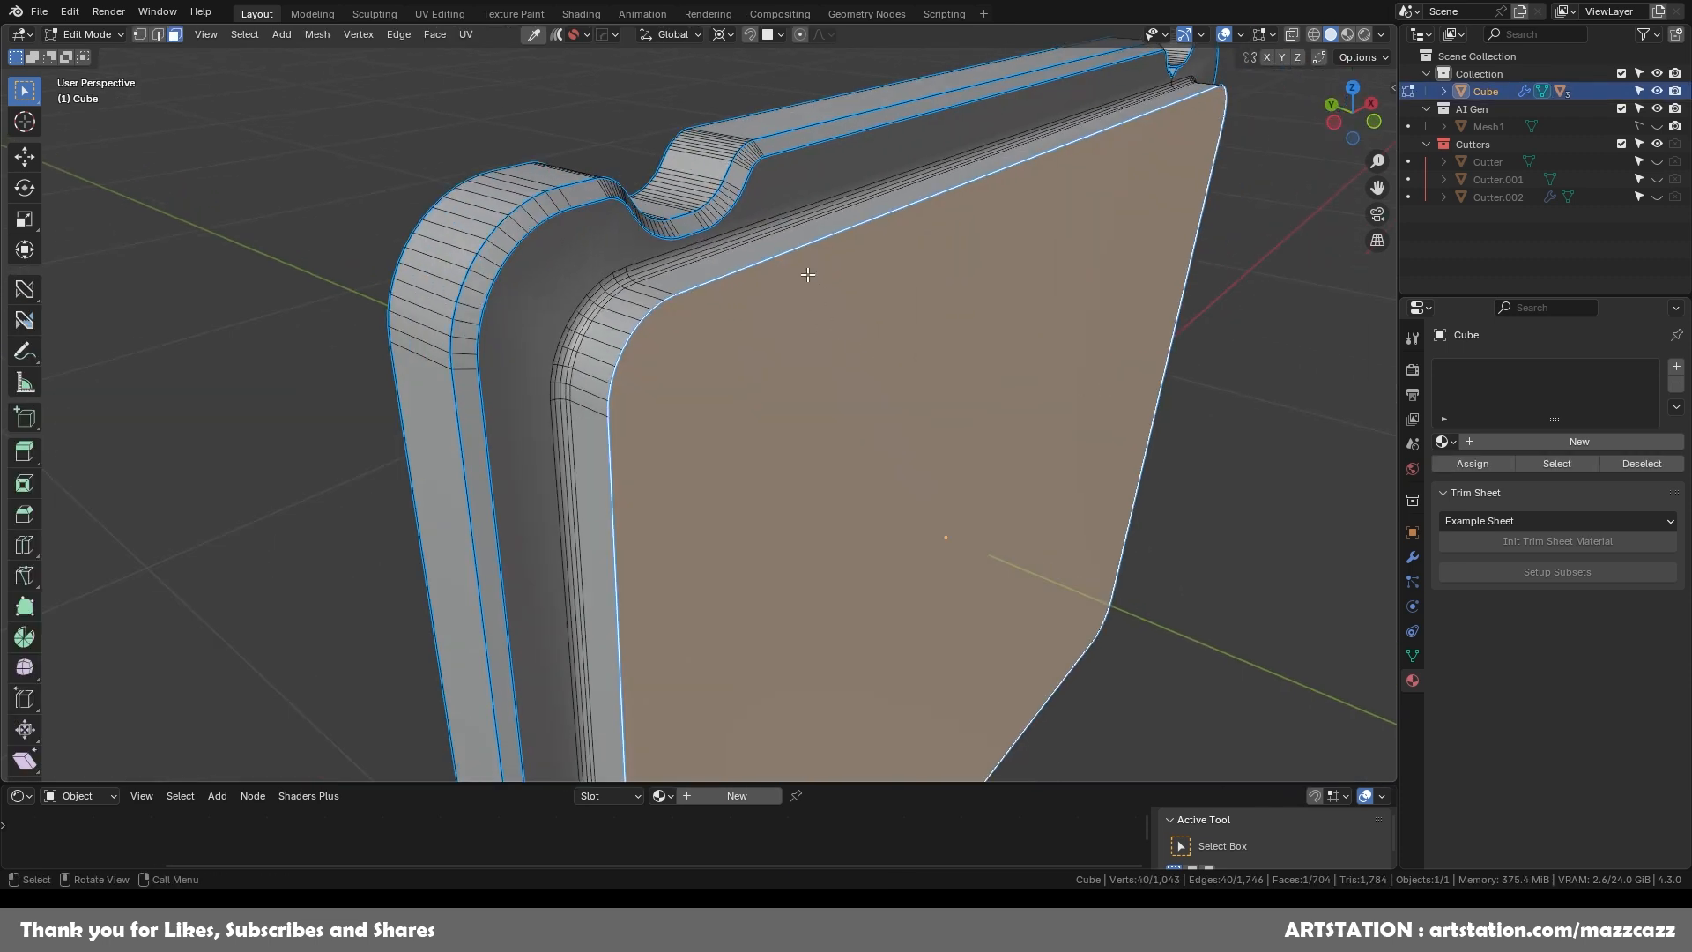
{"action": "scroll", "coordinate": [807, 275], "scroll_direction": "down", "scroll_amount": 3}
{"action": "double_click", "coordinate": [781, 309]}
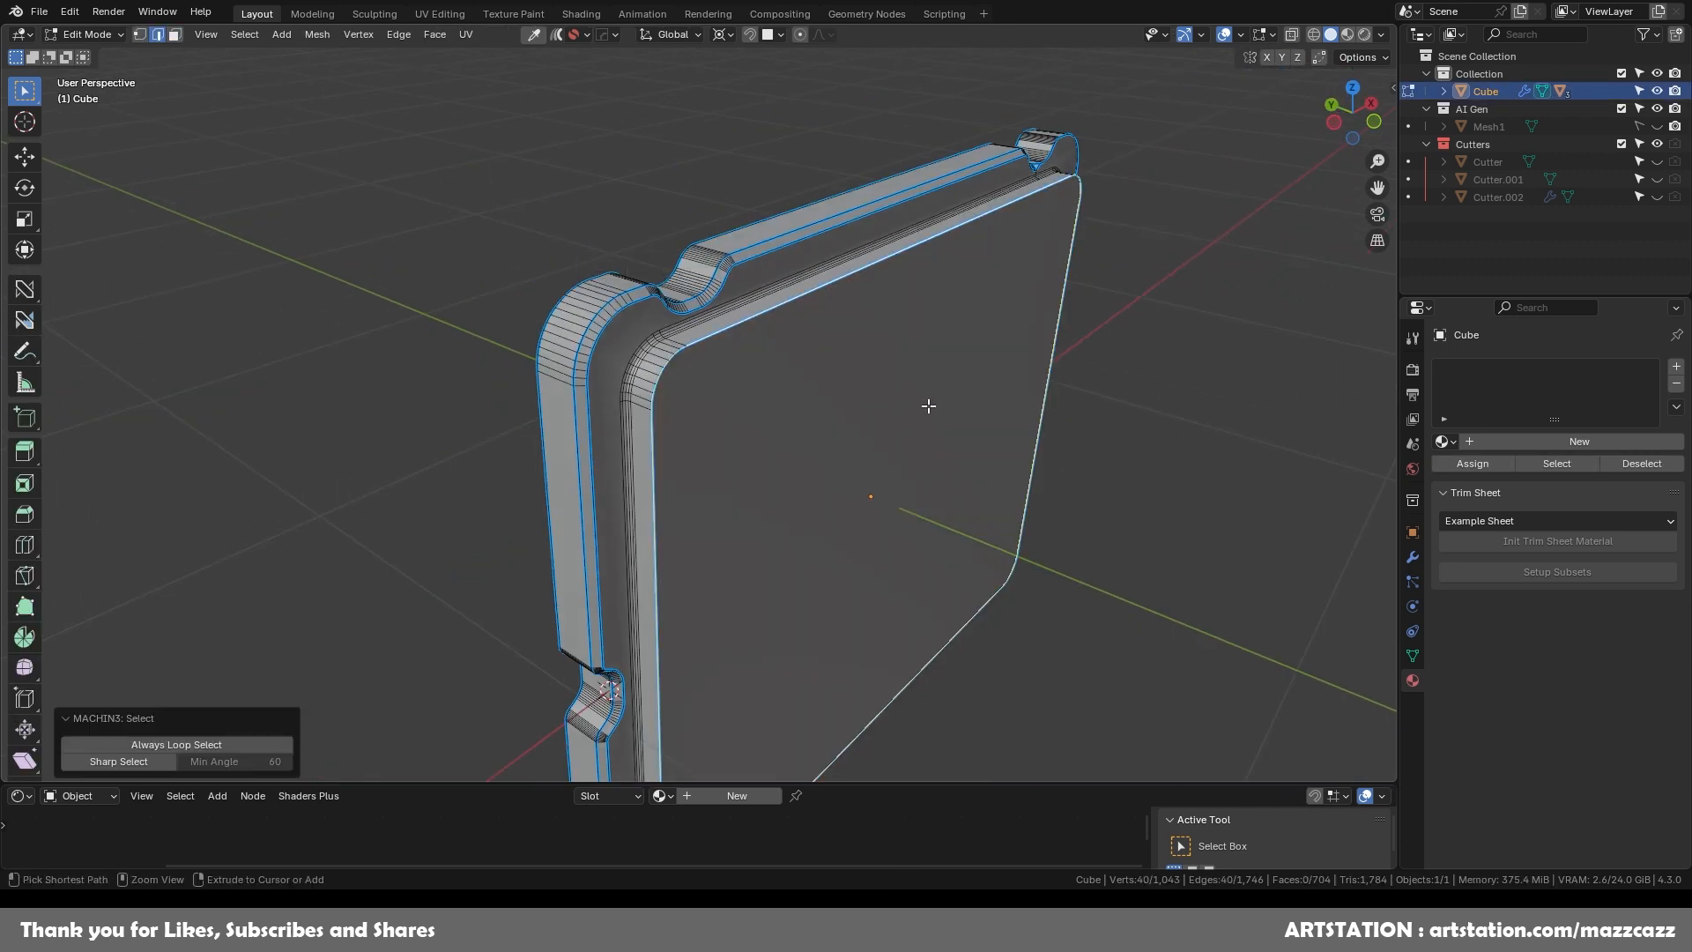
{"action": "key", "text": "ctrl+b"}
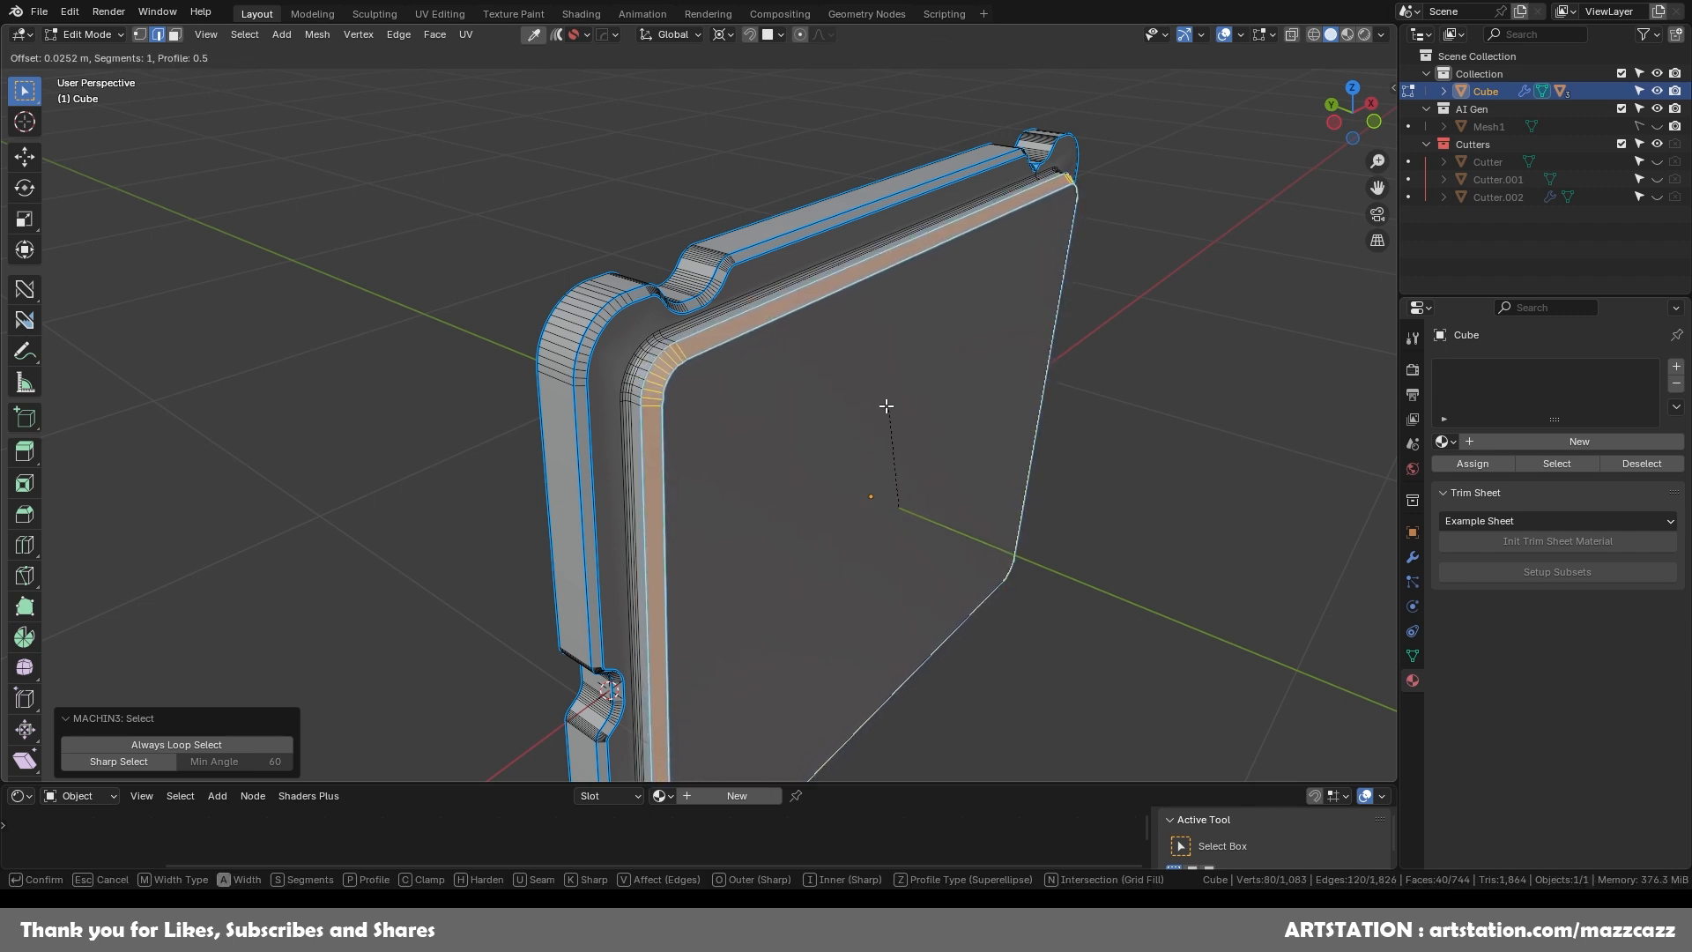
{"action": "left_click", "coordinate": [890, 399]}
{"action": "scroll", "coordinate": [789, 405], "scroll_direction": "up", "scroll_amount": 5}
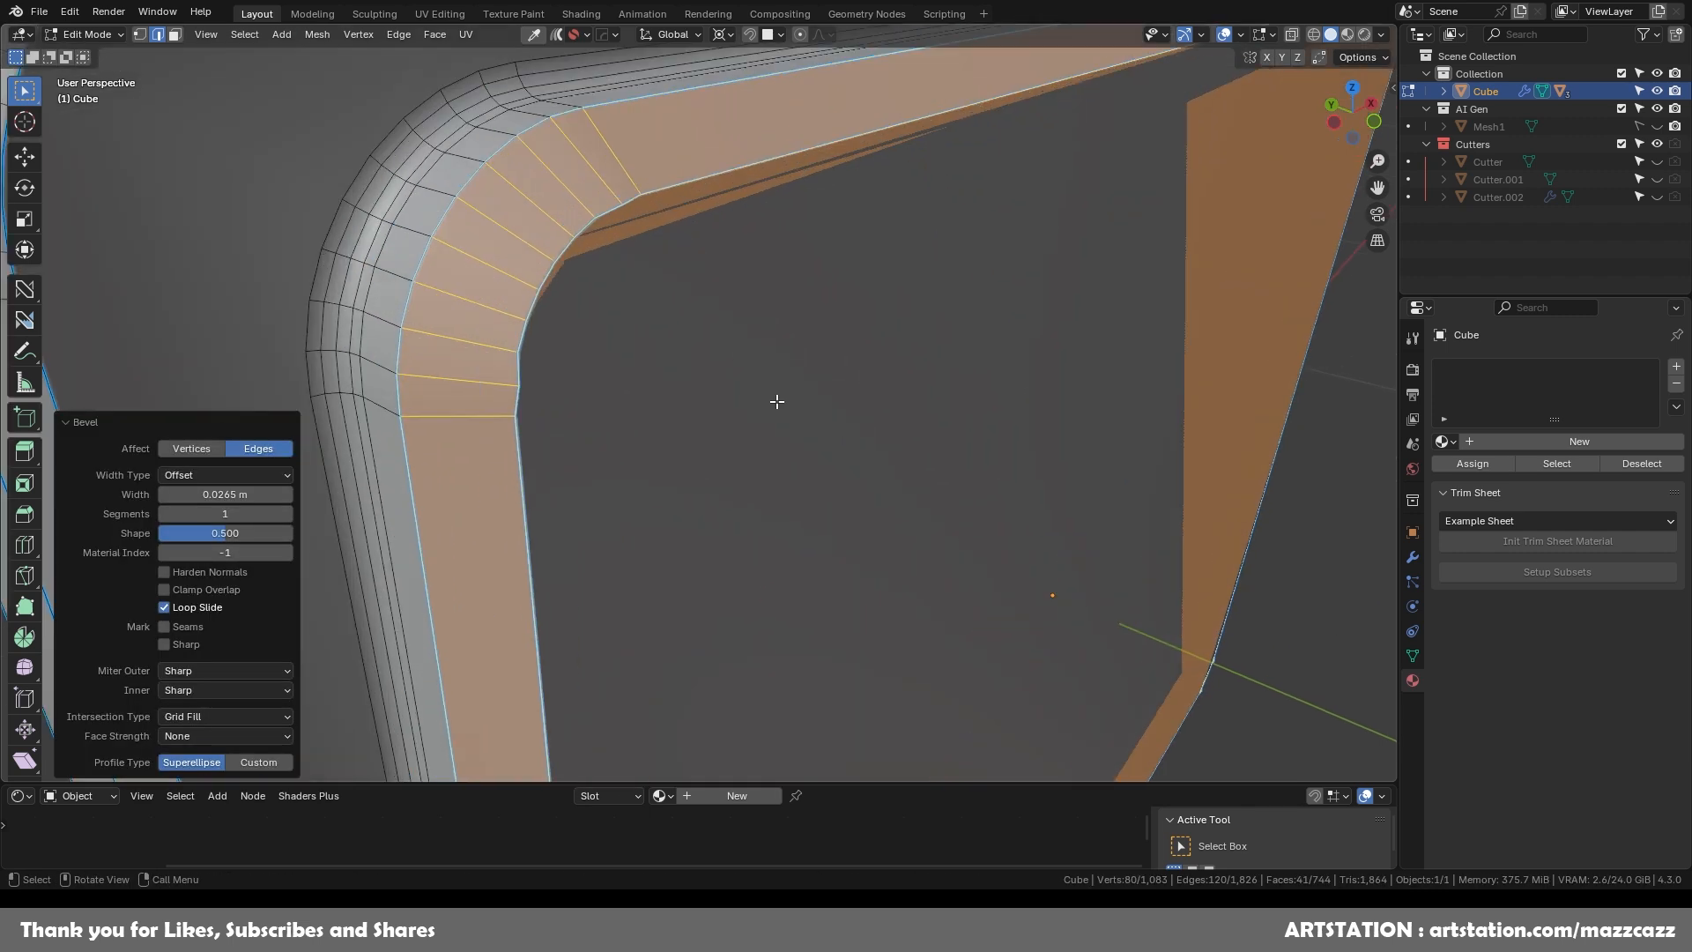
Delete the large front face of the raised block
{"action": "scroll", "coordinate": [775, 400], "scroll_direction": "down", "scroll_amount": 5}
{"action": "middle_click_drag", "start_coordinate": [771, 388], "coordinate": [970, 376]}
{"action": "key", "text": "alt+3"}
{"action": "key", "text": "3"}
{"action": "left_click", "coordinate": [881, 379]}
{"action": "right_click", "coordinate": [881, 379]}
{"action": "left_click", "coordinate": [876, 395]}
Delete the bevel strip around the block's front opening and fill the open edge loop with one face
{"action": "middle_click_drag", "start_coordinate": [779, 333], "coordinate": [725, 321]}
{"action": "scroll", "coordinate": [725, 321], "scroll_direction": "up", "scroll_amount": 5}
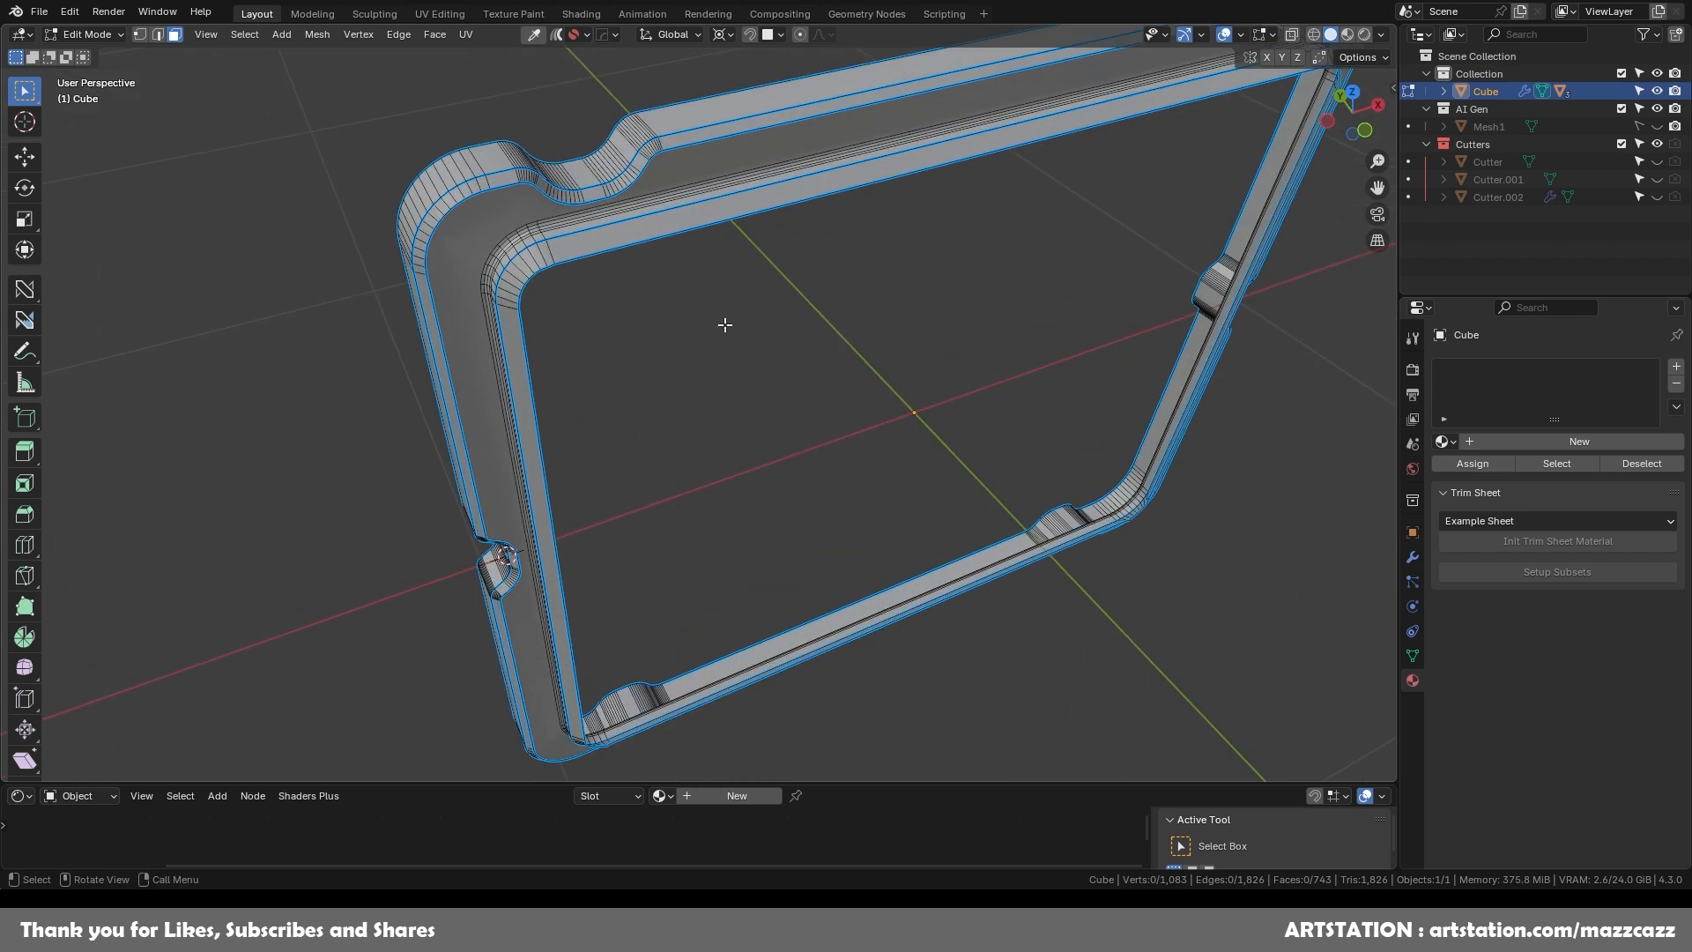
{"action": "left_click", "coordinate": [777, 340], "text": "alt"}
{"action": "right_click", "coordinate": [765, 421]}
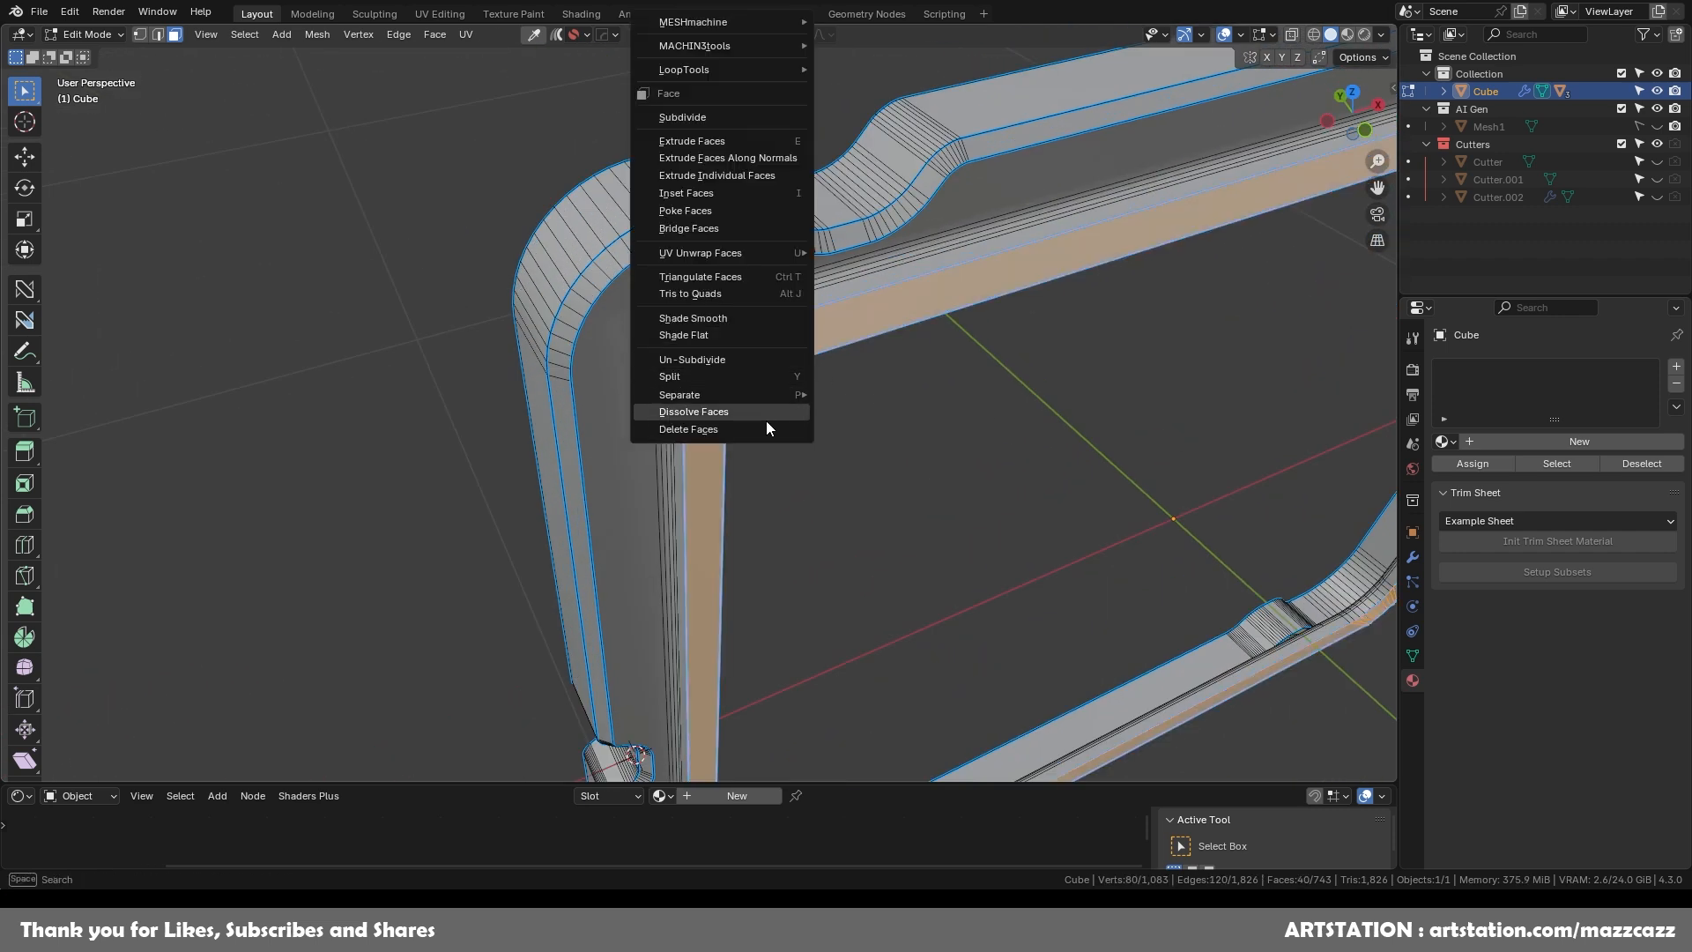
{"action": "left_click", "coordinate": [765, 420]}
{"action": "left_click", "coordinate": [801, 314], "text": "alt"}
{"action": "key", "text": "f"}
Move the raised block's front face about -0.014 m along Y
{"action": "middle_click_drag", "start_coordinate": [848, 357], "coordinate": [875, 276]}
{"action": "key", "text": "g"}
{"action": "key", "text": "y"}
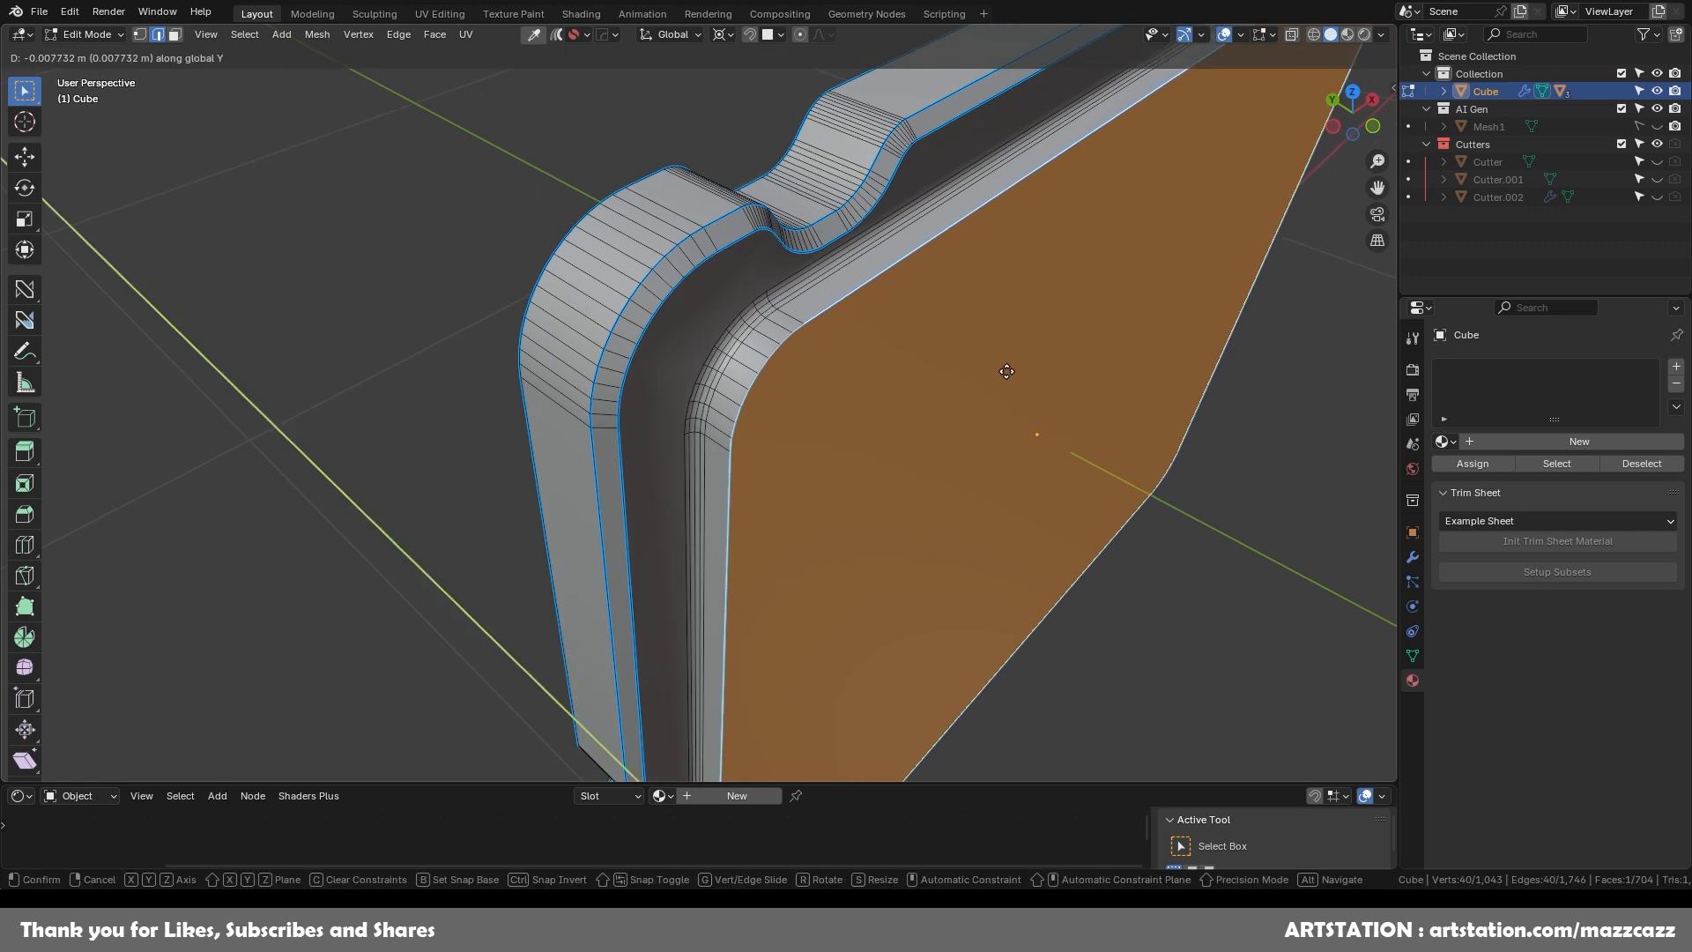
{"action": "left_click", "coordinate": [1008, 376]}
Bevel the edge loop around the raised block's front face by 0.0172 m with one segment
{"action": "key", "text": "ctrl+b"}
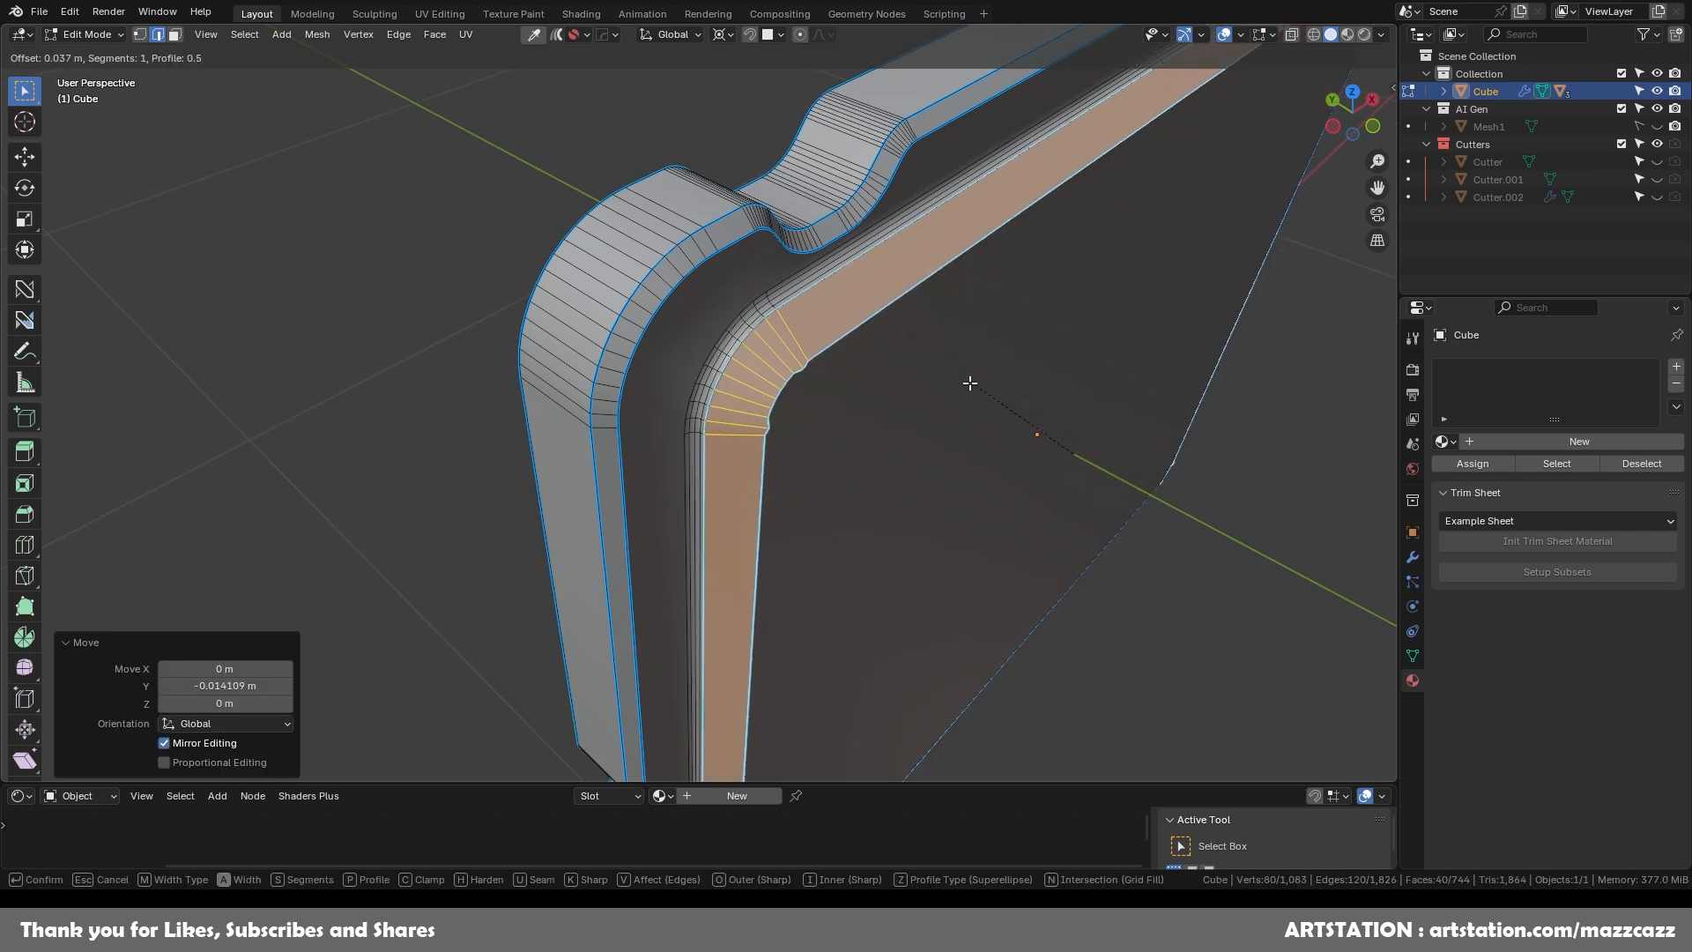
{"action": "left_click", "coordinate": [1022, 402]}
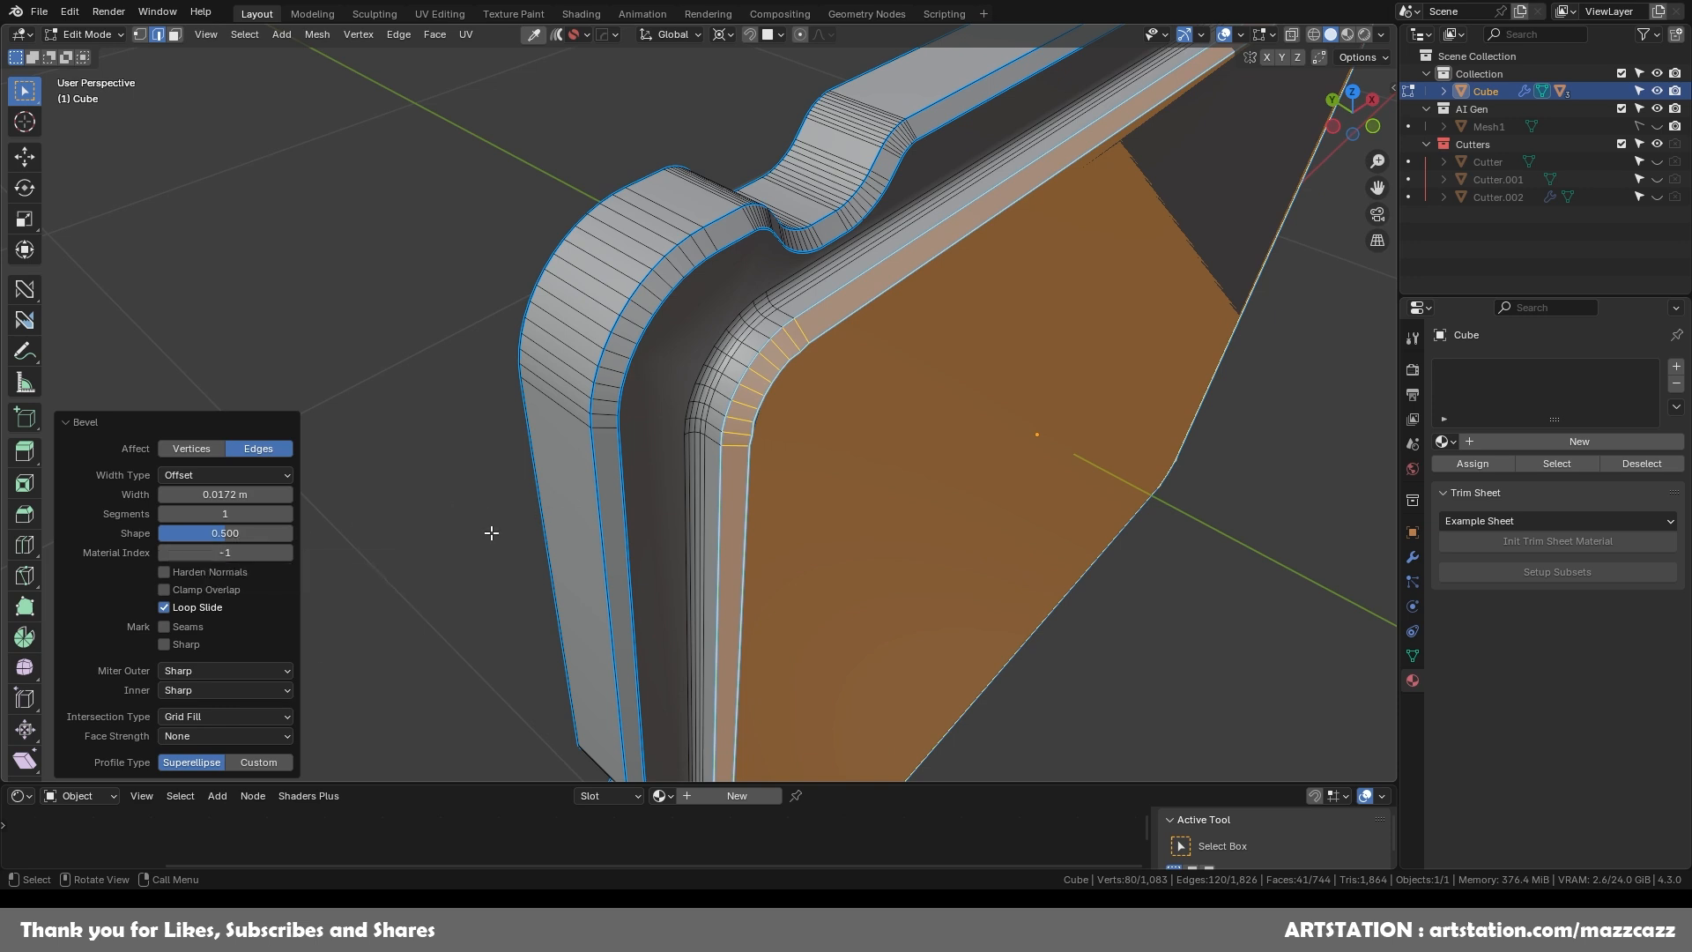
{"action": "left_click", "coordinate": [164, 608]}
{"action": "scroll", "coordinate": [762, 479], "scroll_direction": "up", "scroll_amount": 5}
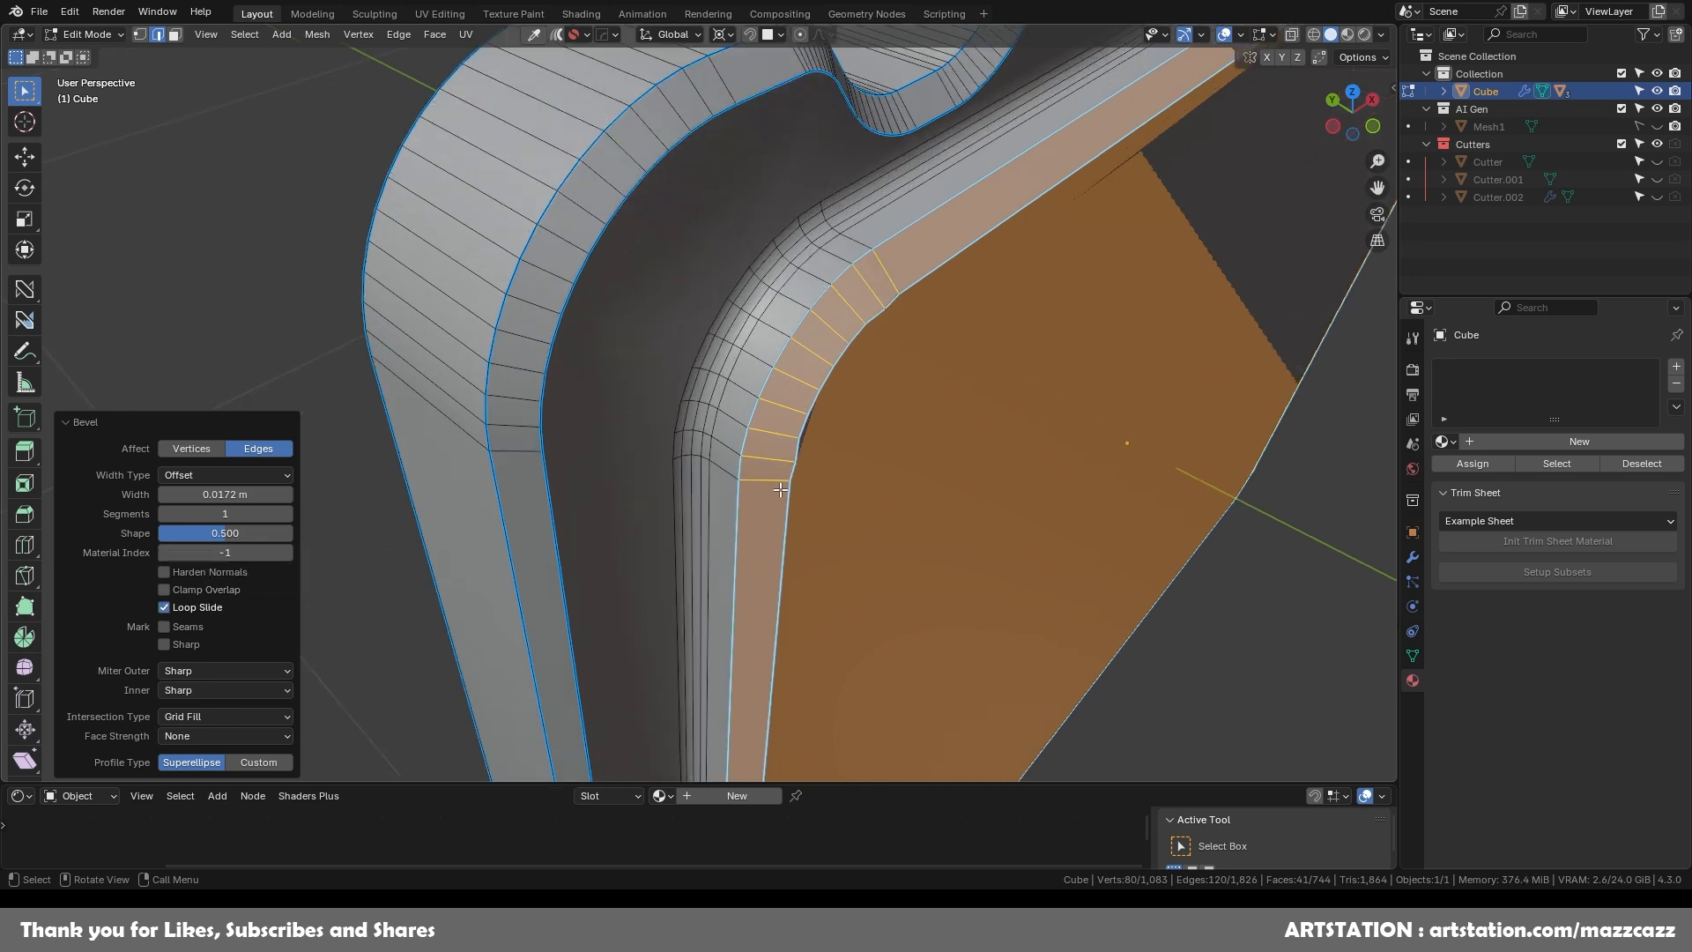
{"action": "scroll", "coordinate": [764, 479], "scroll_direction": "down", "scroll_amount": 5}
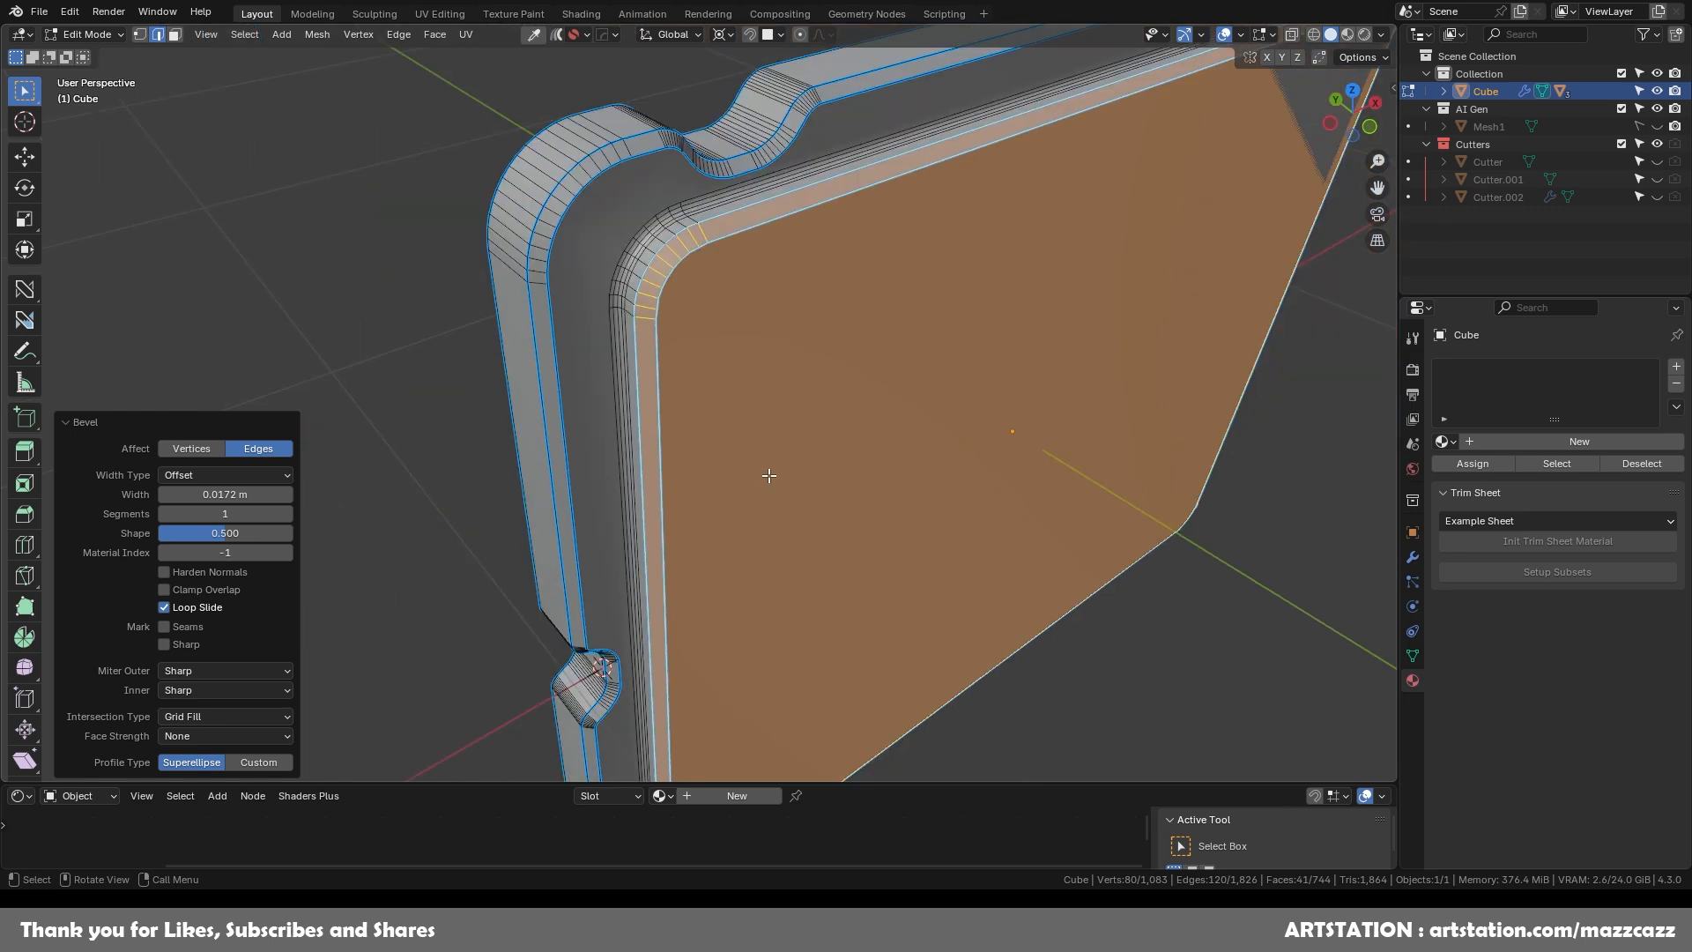
Return to Object Mode and remove the modifier above Smooth by Angle from the panel's modifier stack
{"action": "key", "text": "Tab"}
{"action": "key", "text": "alt+v"}
{"action": "left_click", "coordinate": [725, 293]}
{"action": "middle_click_drag", "start_coordinate": [733, 286], "coordinate": [763, 347], "text": "shift"}
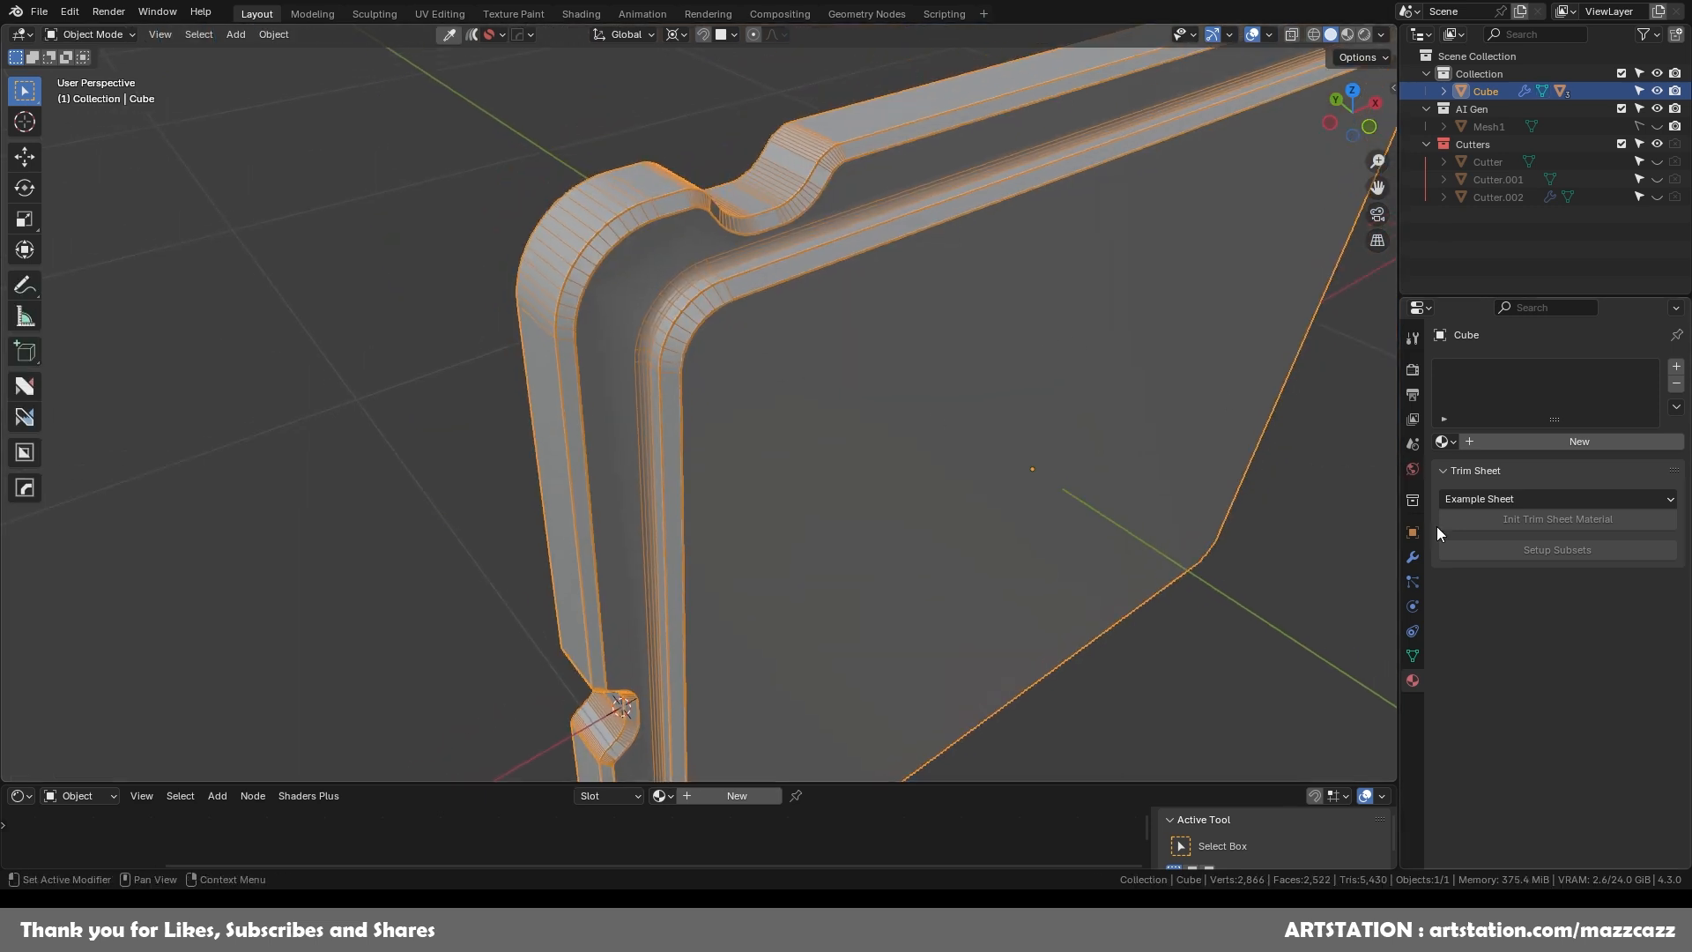
{"action": "left_click", "coordinate": [1412, 557]}
{"action": "left_click", "coordinate": [1650, 436]}
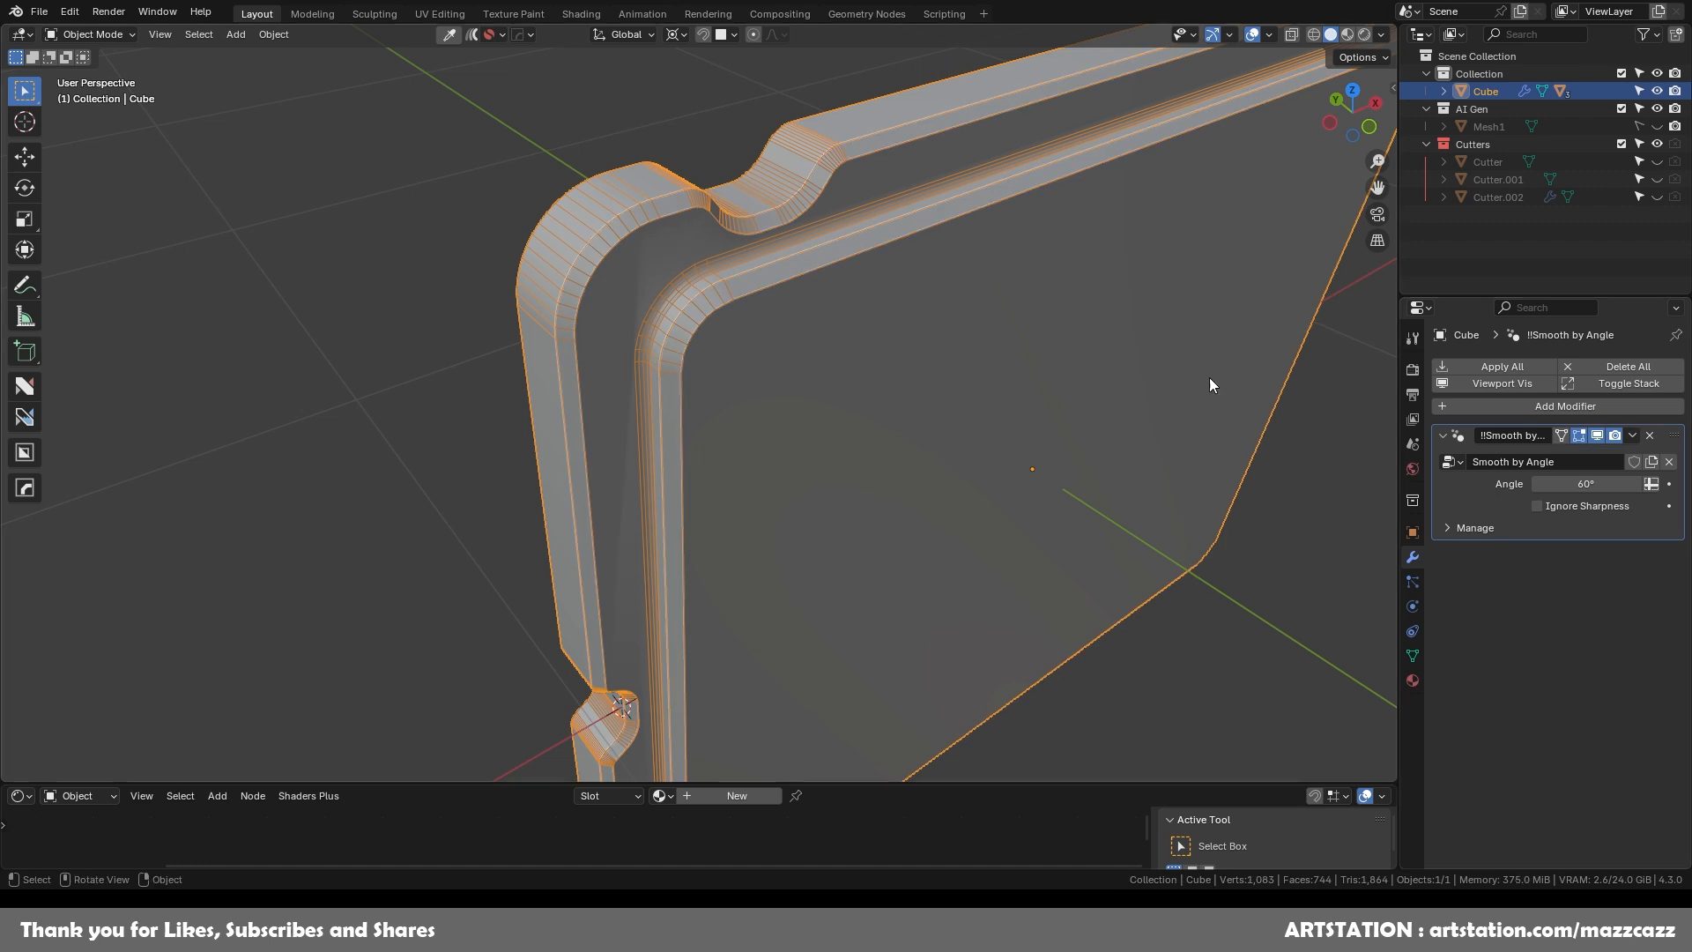
Run the MACHIN3 Clean Up on the panel mesh in Edit Mode
{"action": "key", "text": "Tab"}
{"action": "scroll", "coordinate": [947, 325], "scroll_direction": "up", "scroll_amount": 4}
{"action": "key", "text": "3"}
{"action": "middle_click_drag", "start_coordinate": [809, 376], "coordinate": [843, 382]}
{"action": "middle_click_drag", "start_coordinate": [1015, 439], "coordinate": [896, 419], "text": "shift"}
{"action": "scroll", "coordinate": [899, 441], "scroll_direction": "up", "scroll_amount": 1}
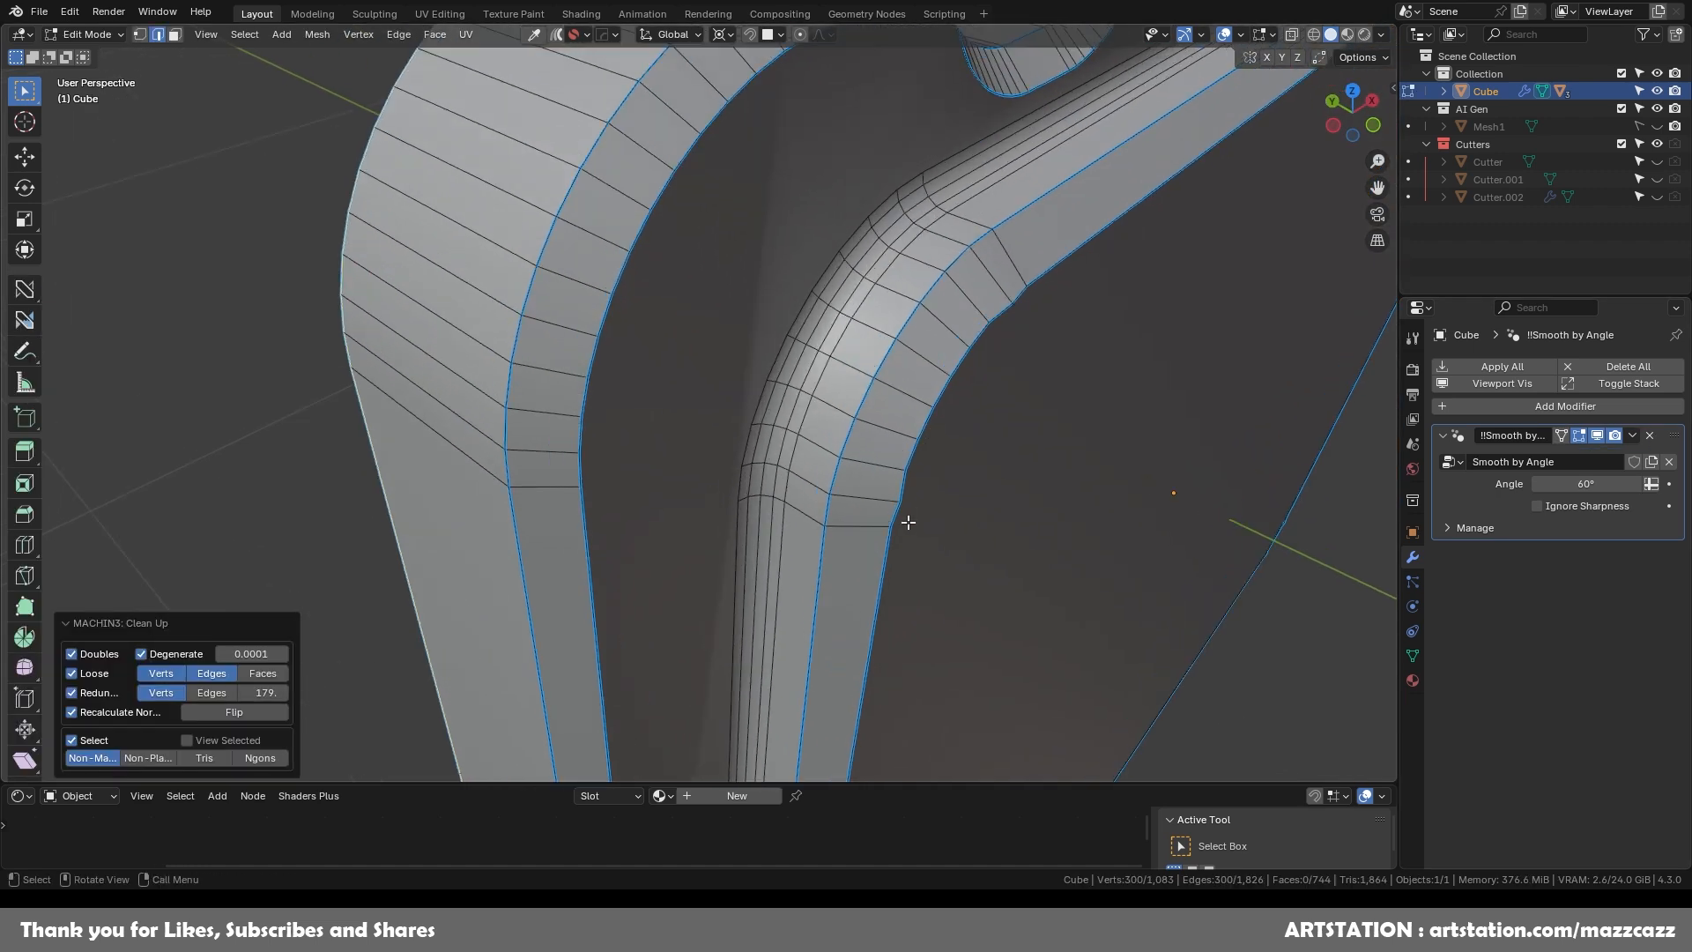
Try to smooth the kinked inner edge path around the raised block's front corner with Set Flow
{"action": "left_click", "coordinate": [896, 515]}
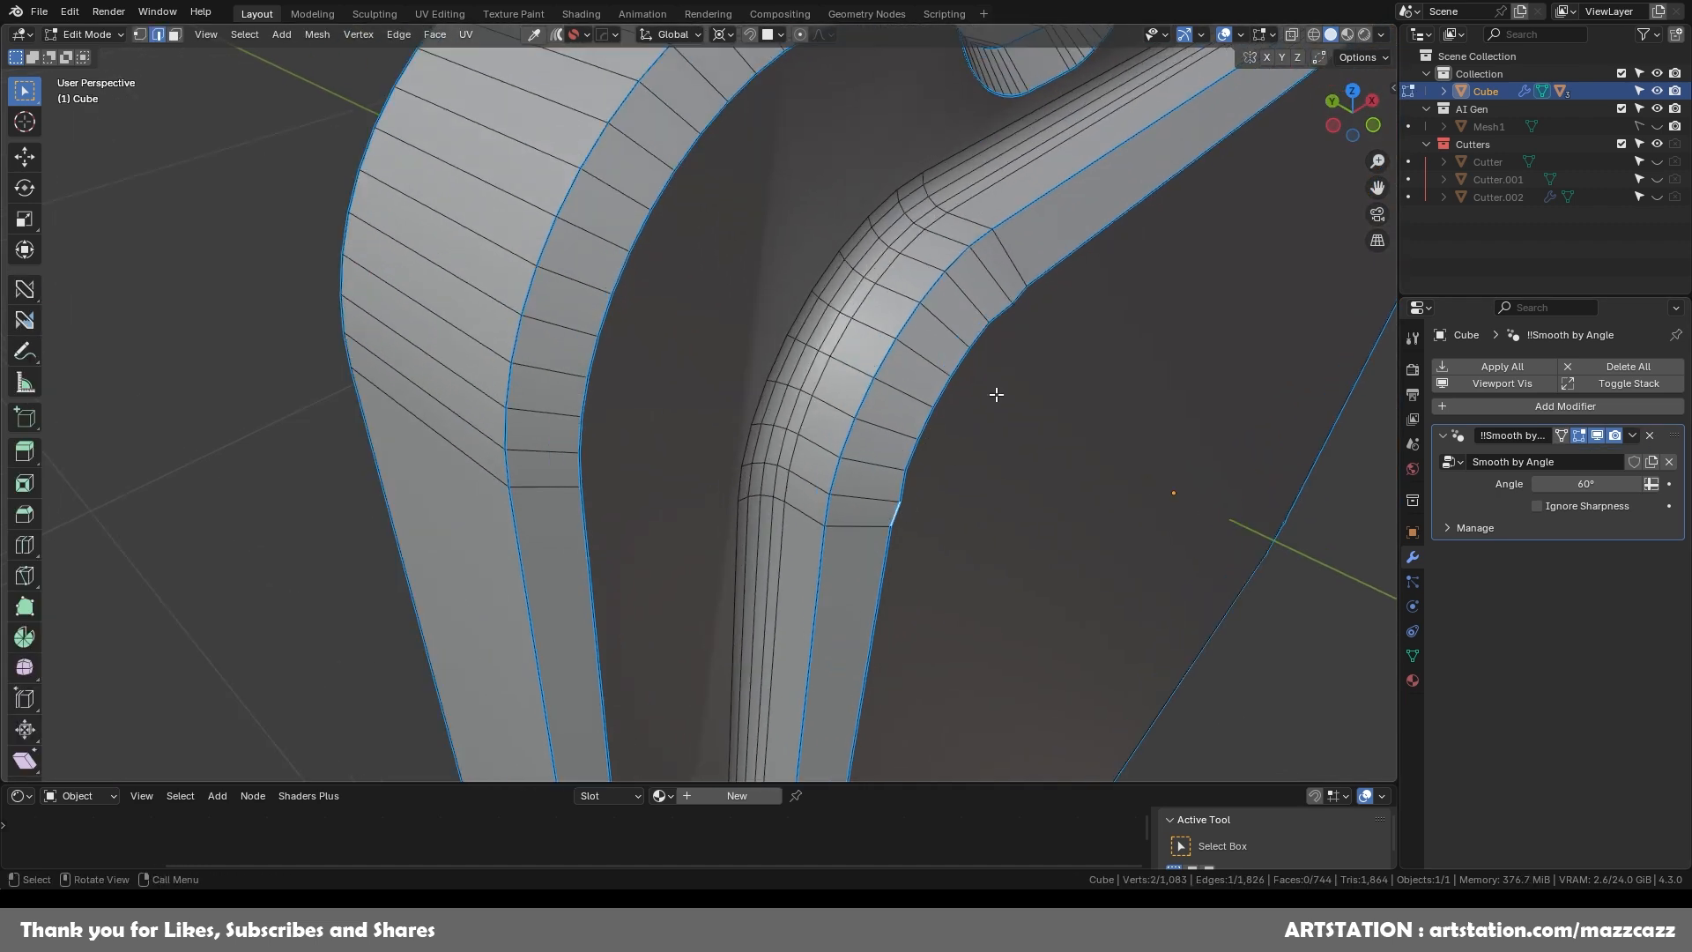
{"action": "left_click", "coordinate": [1023, 295], "text": "ctrl"}
{"action": "right_click", "coordinate": [1126, 279]}
{"action": "mouse_move", "coordinate": [1137, 234]}
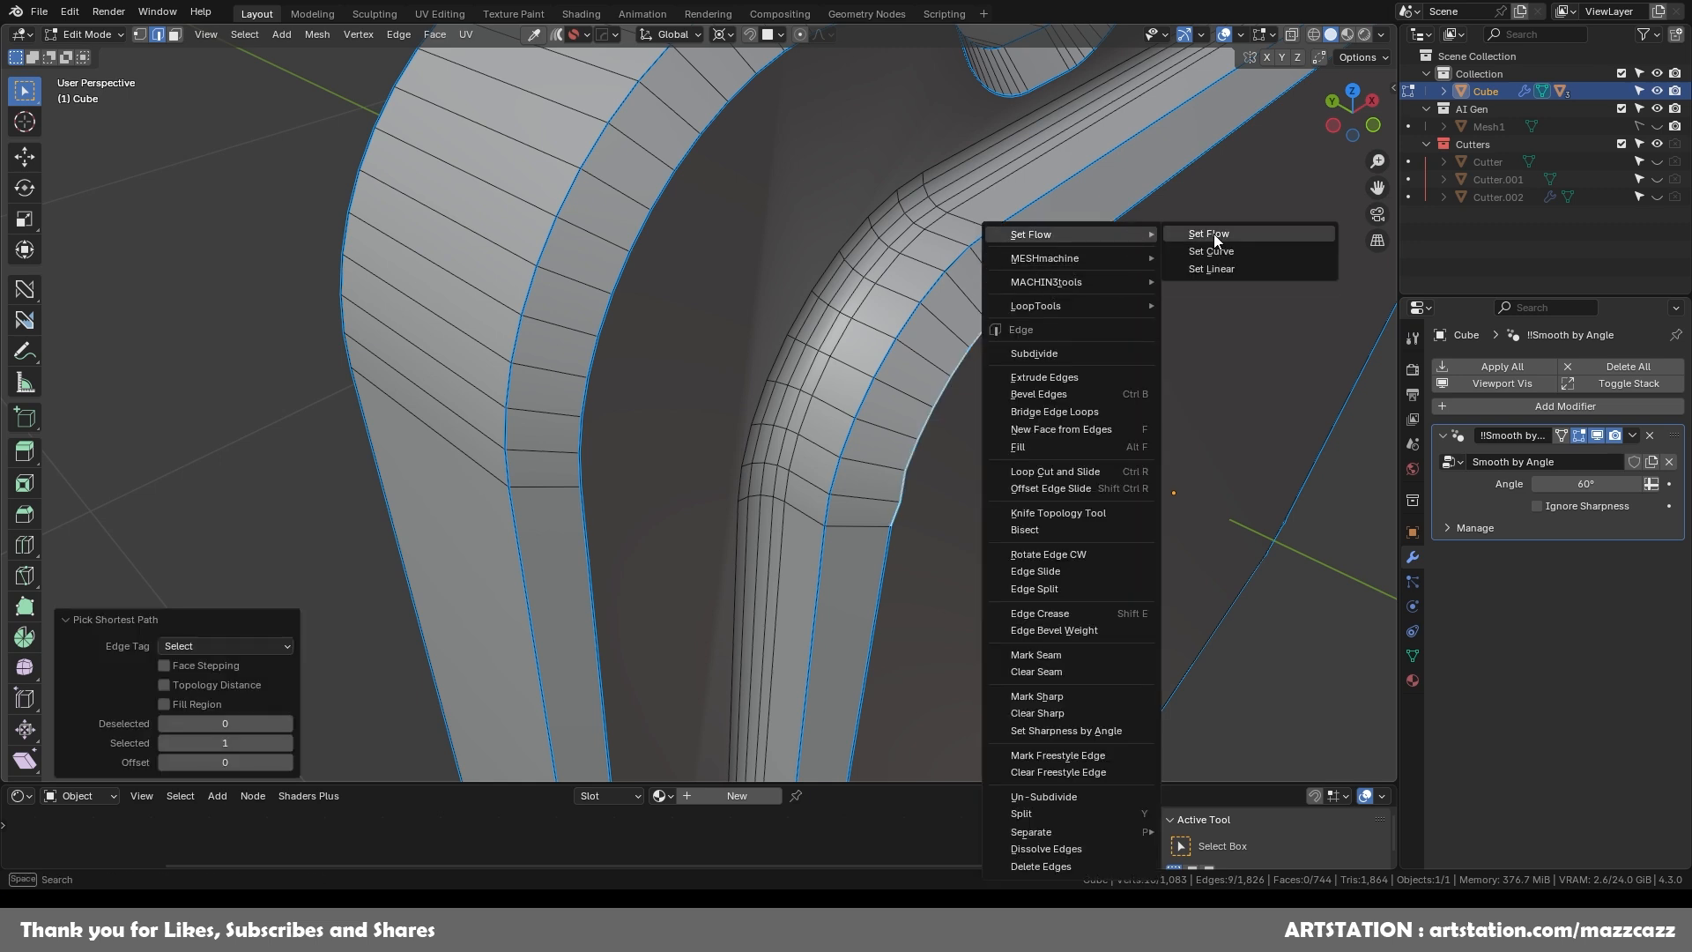
{"action": "left_click", "coordinate": [1214, 234]}
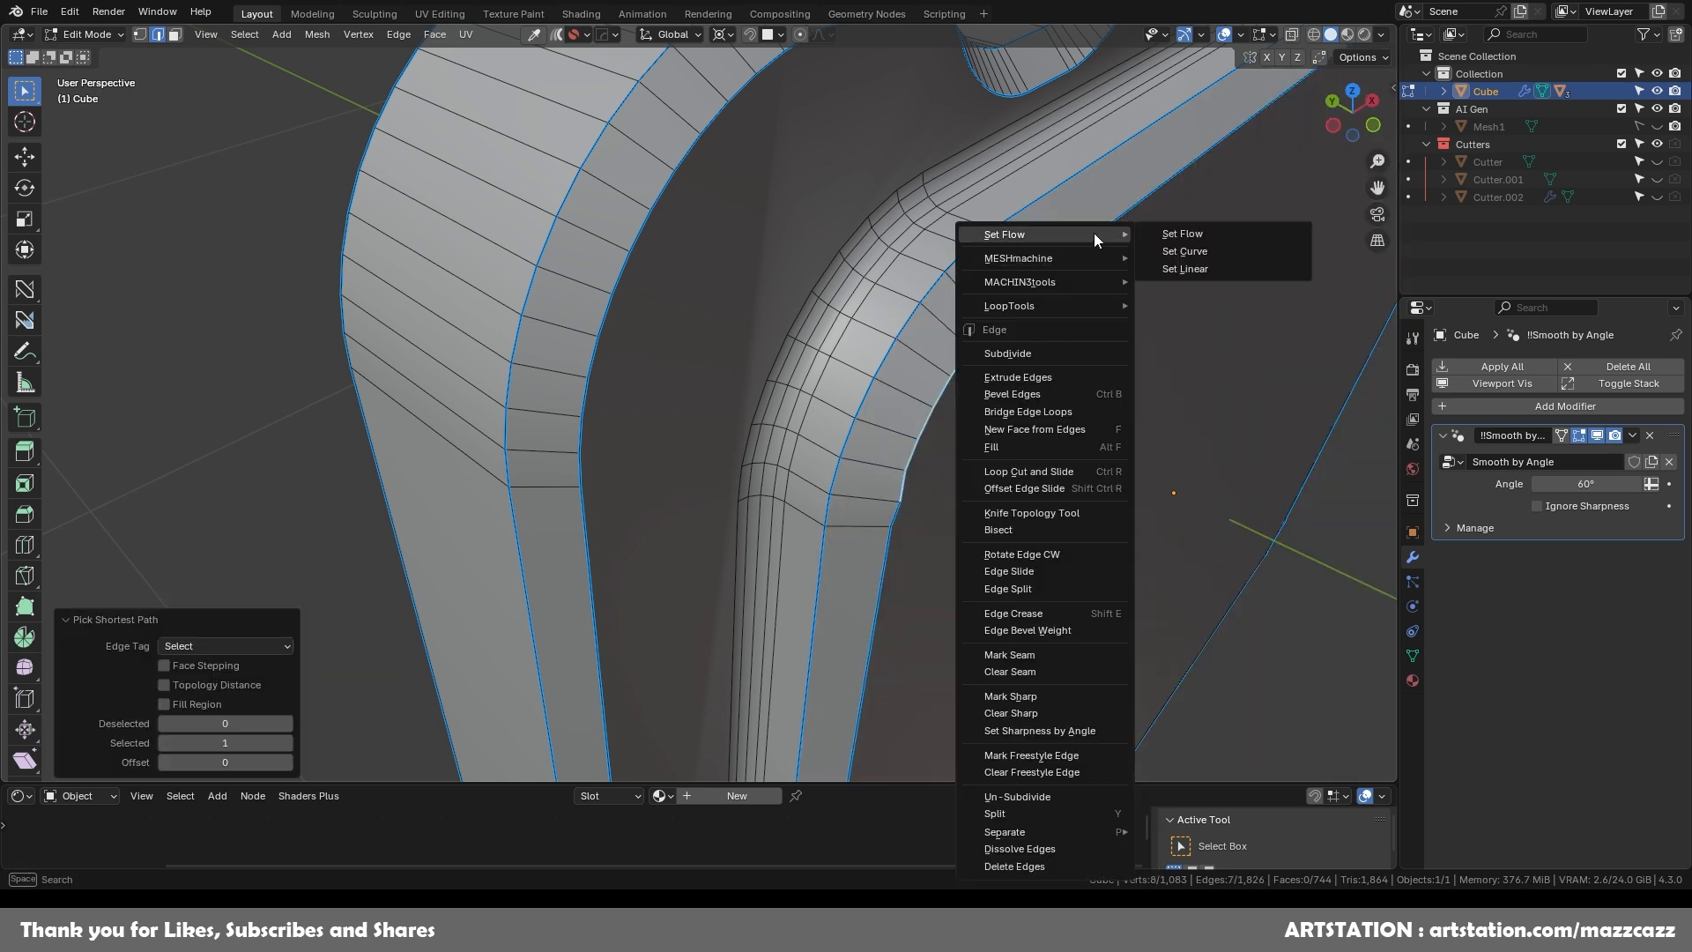
{"action": "right_click", "coordinate": [1057, 236]}
{"action": "left_click", "coordinate": [1142, 231]}
{"action": "key", "text": "ctrl+z"}
Select the ten short edges crossing the bevel strip at the raised block's front corner
{"action": "left_click", "coordinate": [867, 496]}
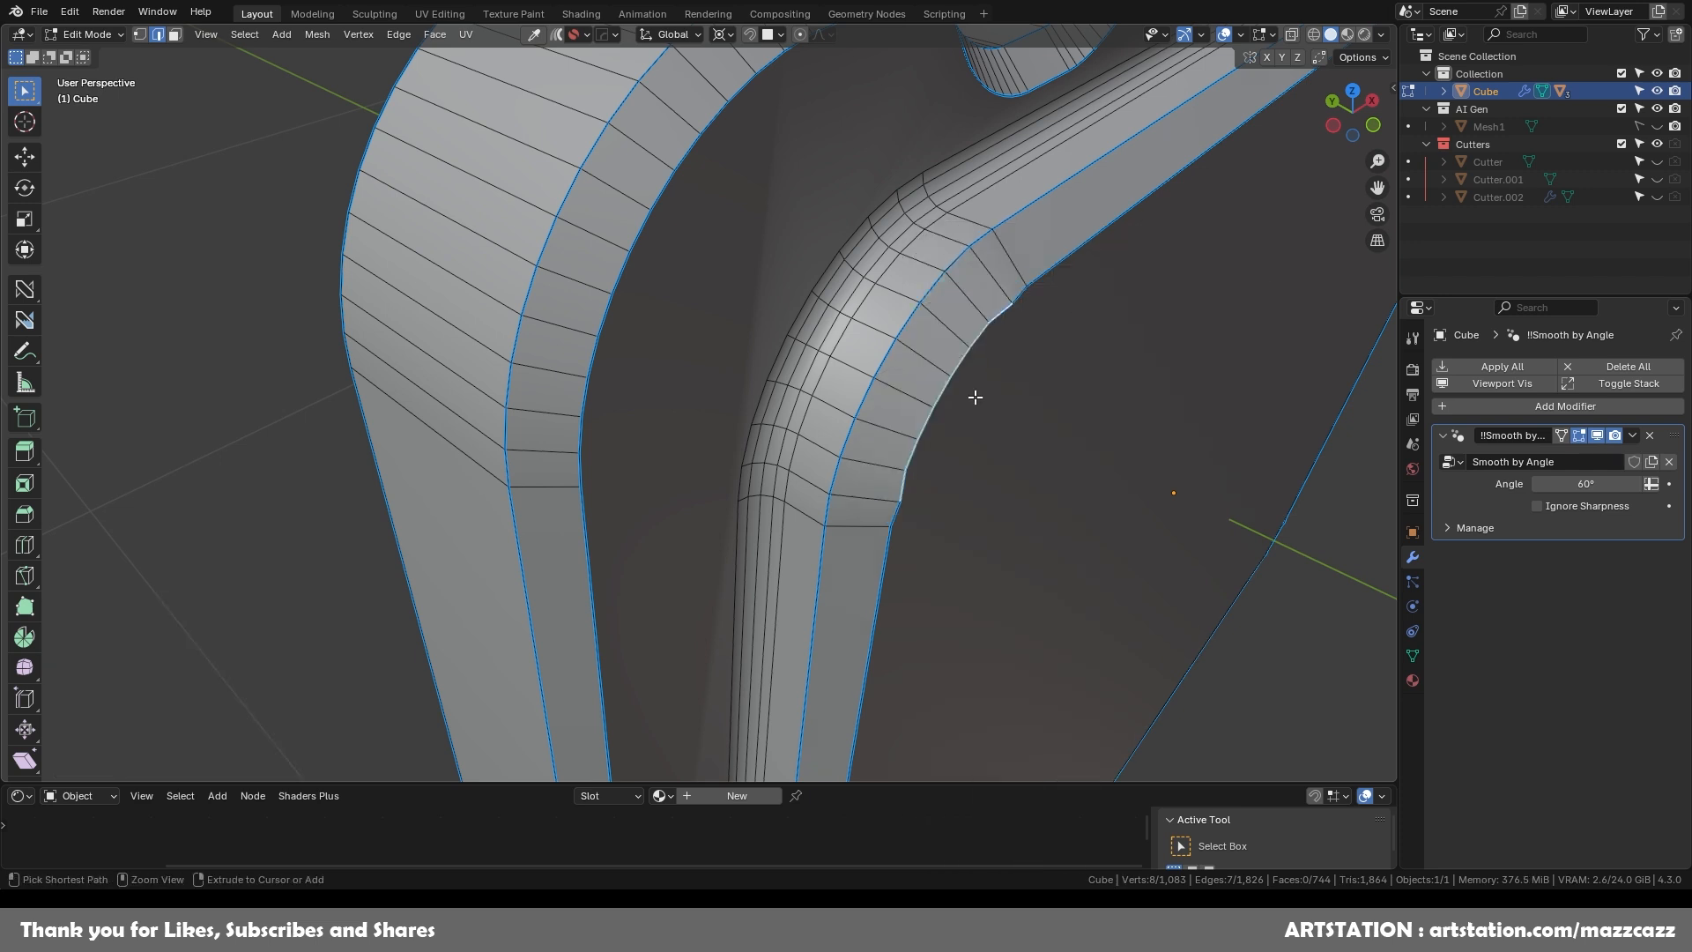
{"action": "left_click", "coordinate": [884, 458], "text": "shift"}
{"action": "left_click", "coordinate": [926, 357], "text": "shift"}
{"action": "left_click", "coordinate": [951, 329], "text": "shift"}
{"action": "left_click", "coordinate": [969, 304], "text": "shift"}
{"action": "left_click", "coordinate": [988, 276], "text": "shift"}
{"action": "left_click", "coordinate": [1007, 258], "text": "shift"}
{"action": "left_click", "coordinate": [874, 526], "text": "shift"}
Try applying Set Flow to all ten selected cross edges of the corner strip
{"action": "right_click", "coordinate": [1101, 285]}
{"action": "mouse_move", "coordinate": [1039, 235]}
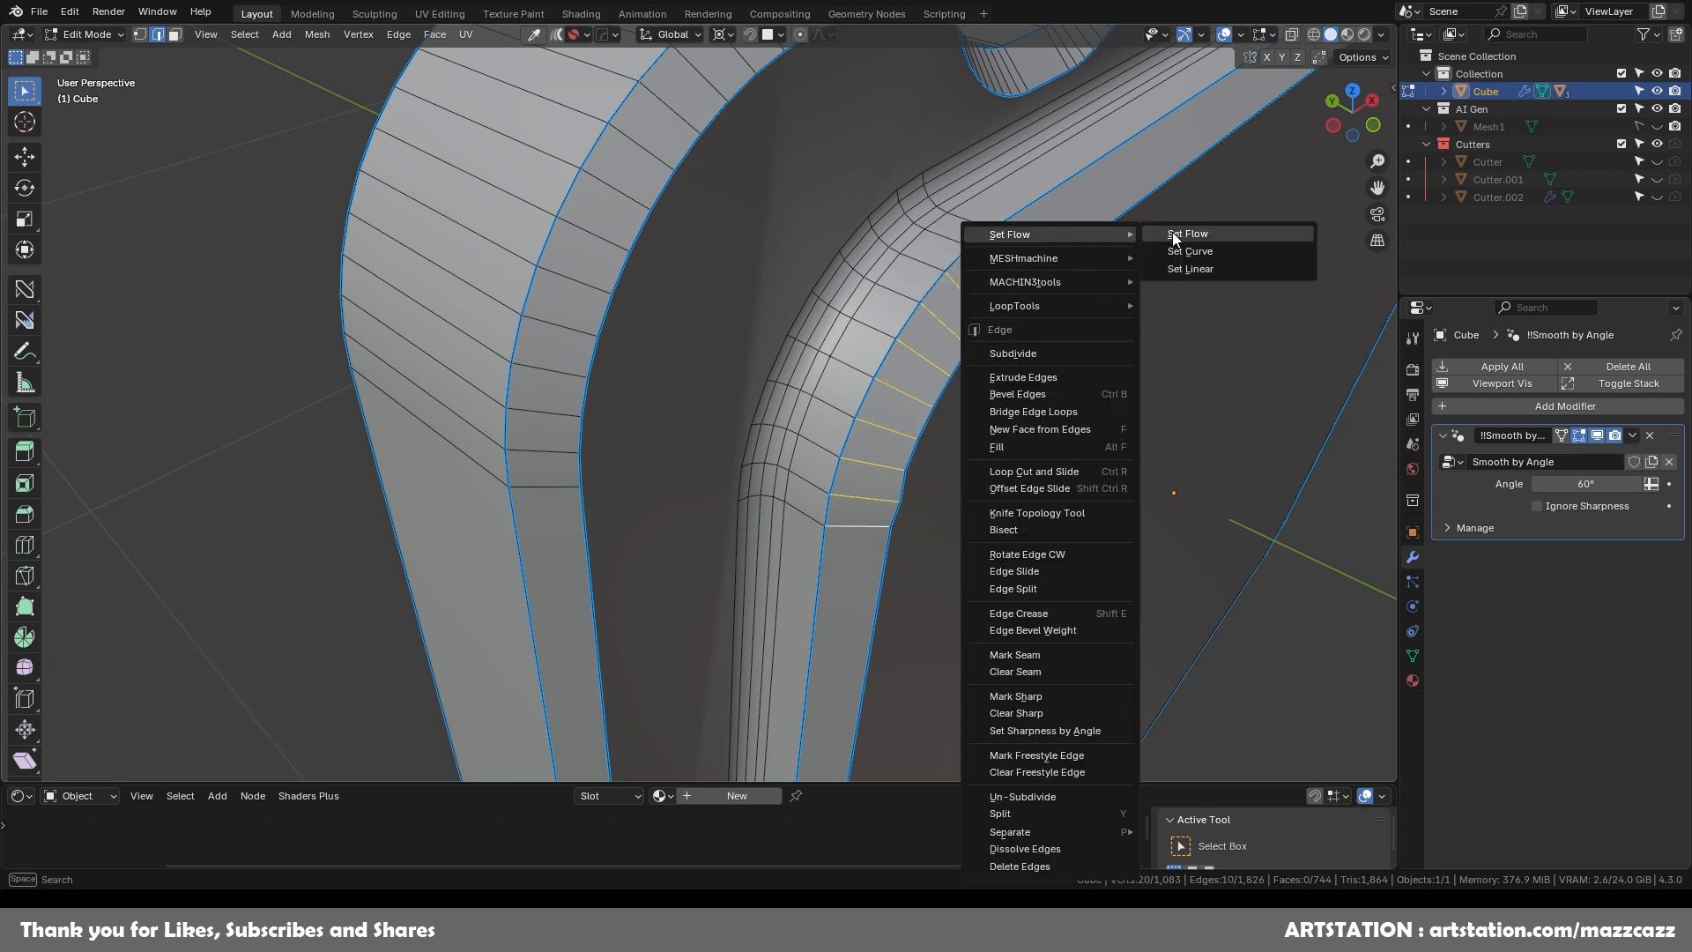
{"action": "left_click", "coordinate": [1181, 232]}
{"action": "key", "text": "ctrl+z"}
Deselect the cross edges at both ends of the corner and apply Set Flow to the remaining eight
{"action": "left_click", "coordinate": [858, 525], "text": "shift"}
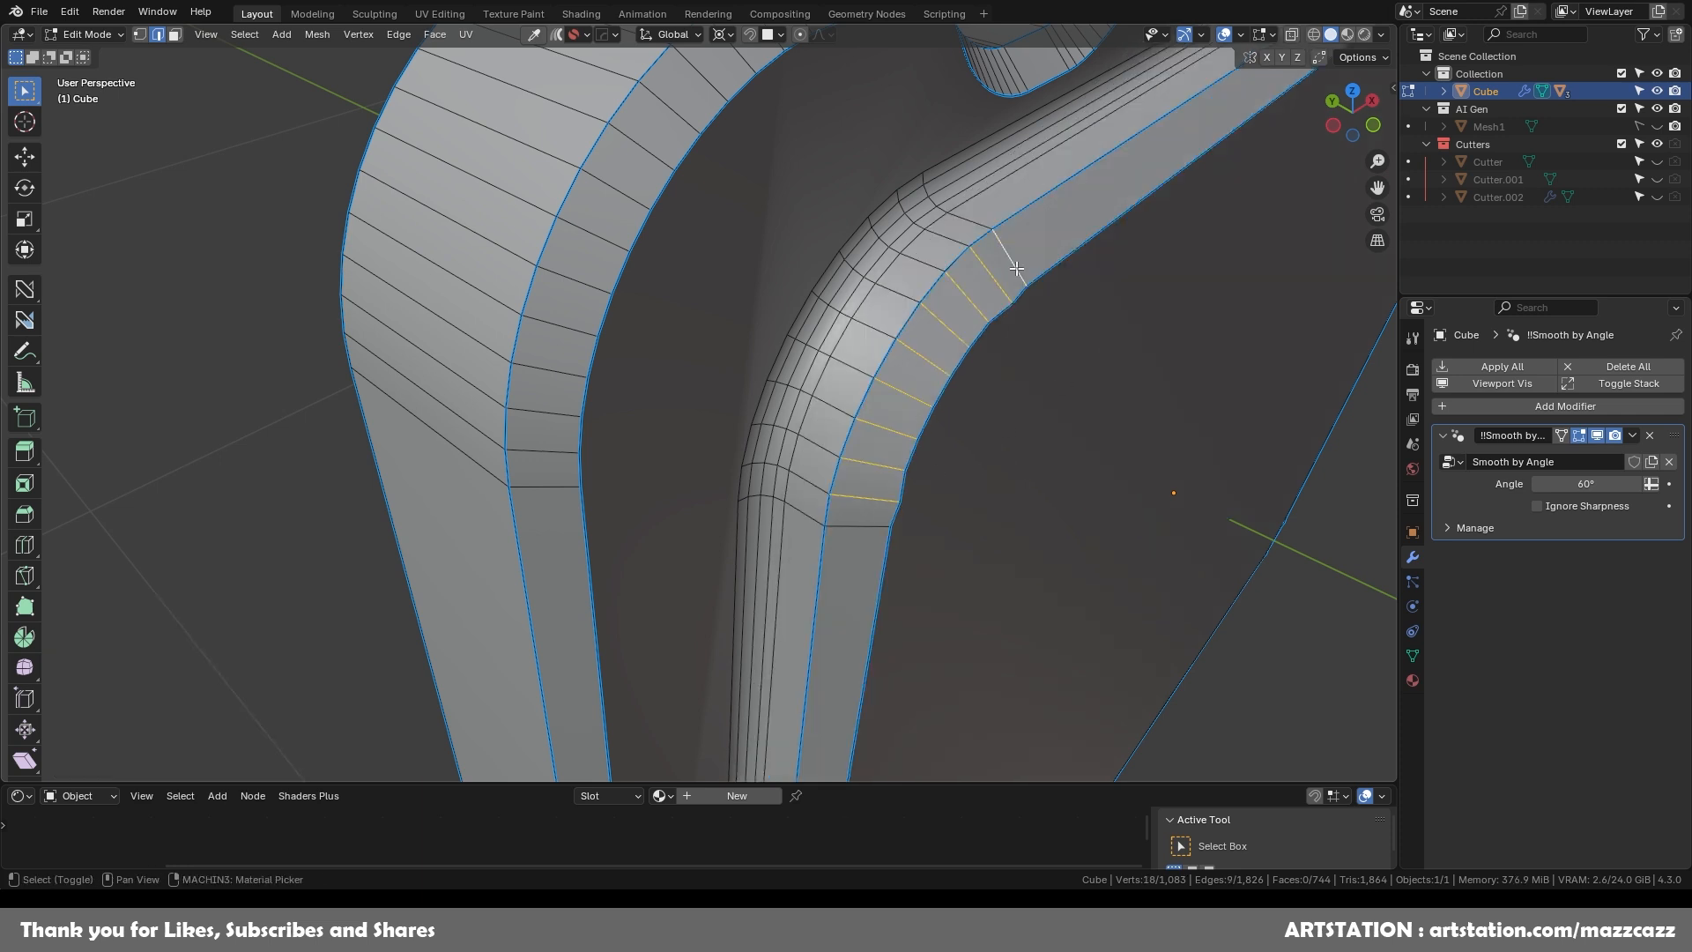
{"action": "left_click", "coordinate": [1009, 257], "text": "shift"}
{"action": "right_click", "coordinate": [1132, 280]}
{"action": "mouse_move", "coordinate": [1133, 233]}
{"action": "left_click", "coordinate": [1218, 229]}
{"action": "scroll", "coordinate": [1166, 336], "scroll_direction": "down", "scroll_amount": 10}
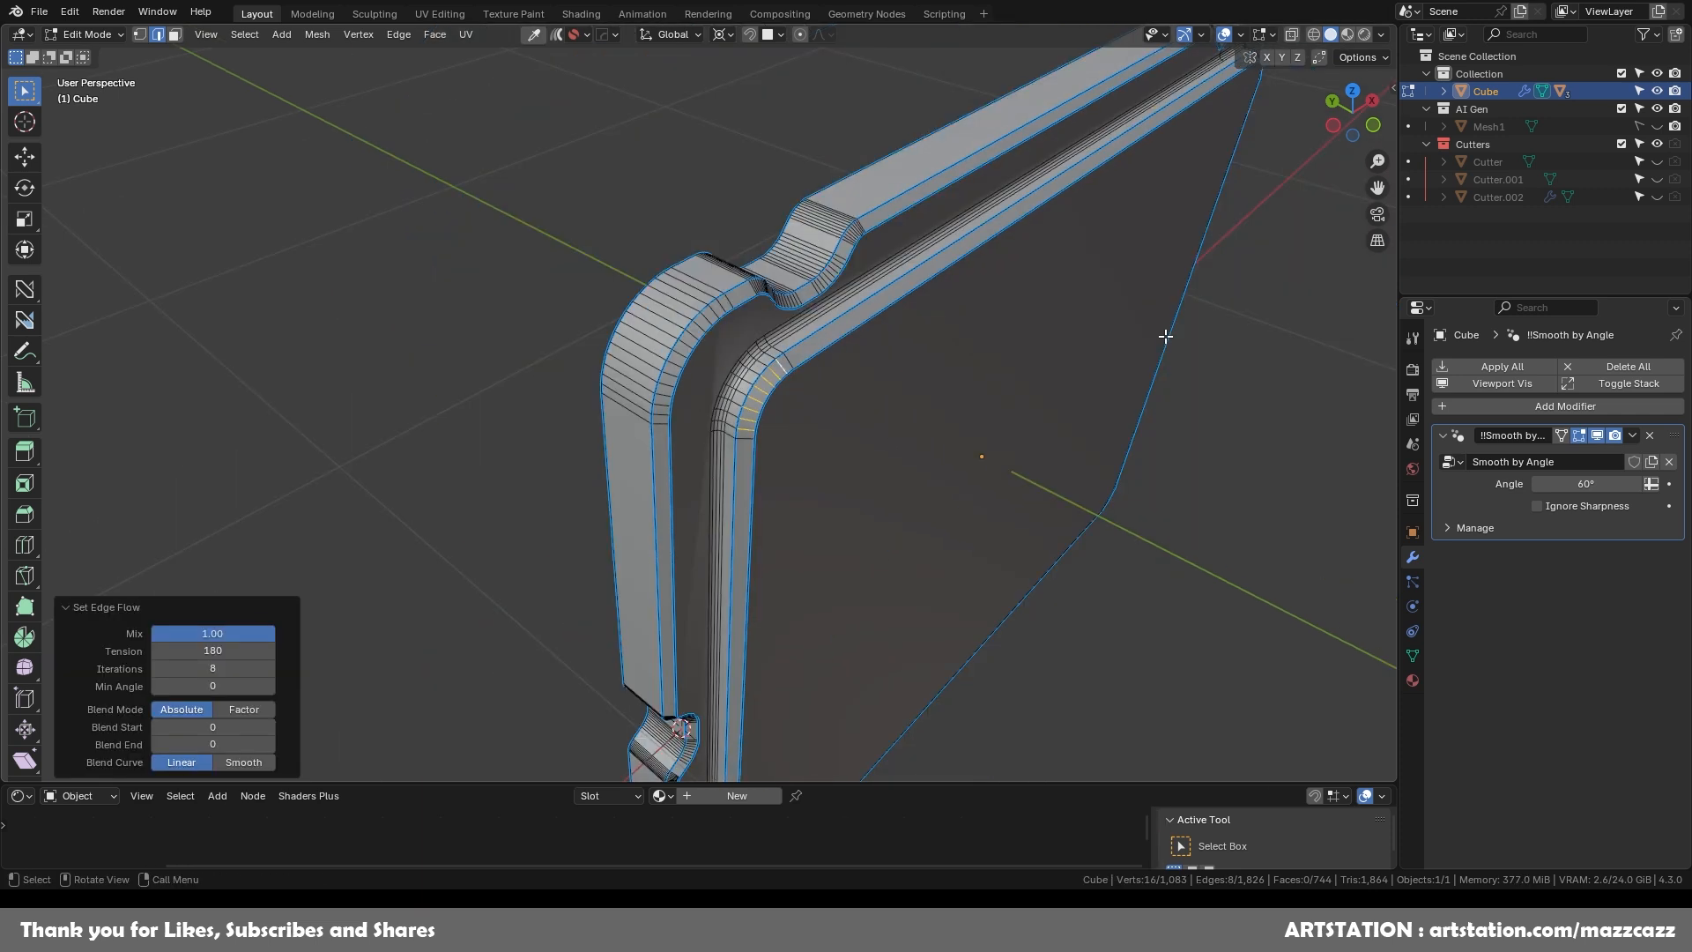
Symmetrize the panel mesh from the smoothed corner and return to Object Mode
{"action": "middle_click_drag", "start_coordinate": [1166, 336], "coordinate": [1056, 366]}
{"action": "key", "text": "alt+x"}
{"action": "middle_click_drag", "start_coordinate": [1126, 424], "coordinate": [1095, 491]}
{"action": "scroll", "coordinate": [918, 472], "scroll_direction": "up", "scroll_amount": 8}
{"action": "middle_click_drag", "start_coordinate": [847, 482], "coordinate": [882, 516]}
{"action": "scroll", "coordinate": [981, 411], "scroll_direction": "down", "scroll_amount": 3}
{"action": "middle_click_drag", "start_coordinate": [970, 414], "coordinate": [777, 558], "text": "shift"}
{"action": "scroll", "coordinate": [843, 470], "scroll_direction": "up", "scroll_amount": 3}
{"action": "middle_click_drag", "start_coordinate": [821, 427], "coordinate": [950, 501]}
{"action": "key", "text": "Tab"}
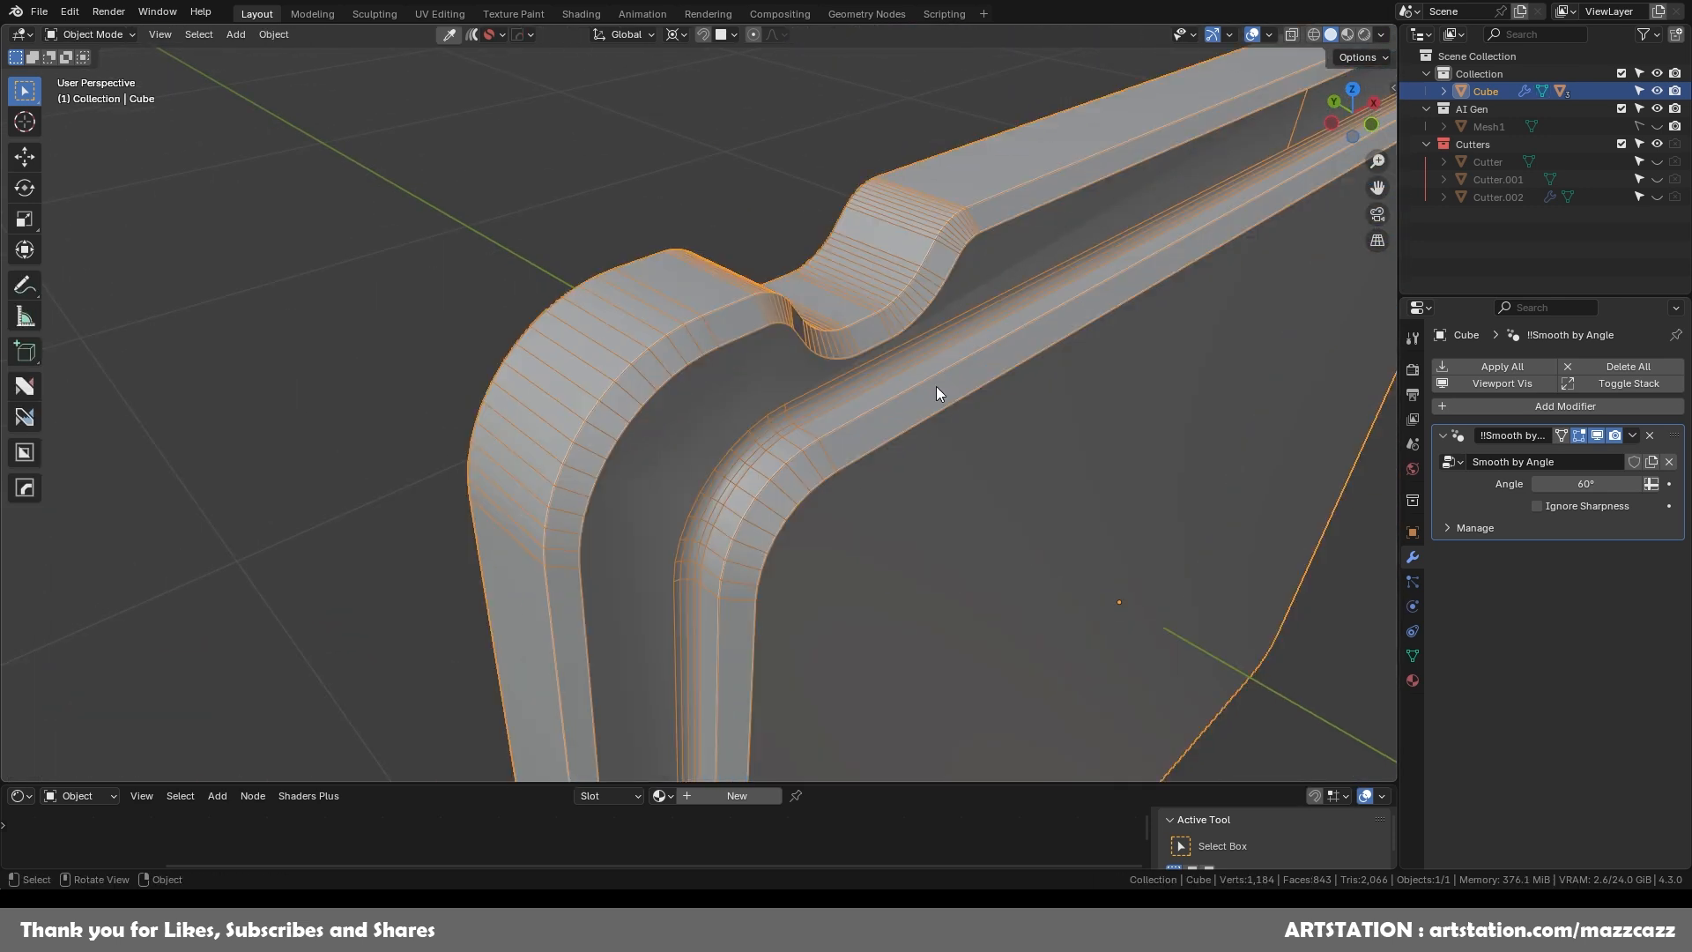
Sharpen the panel with HardOps and add a Bevel modifier with 3 segments, 30° angle limit and a width of about 0.0023 m
{"action": "key", "text": "q"}
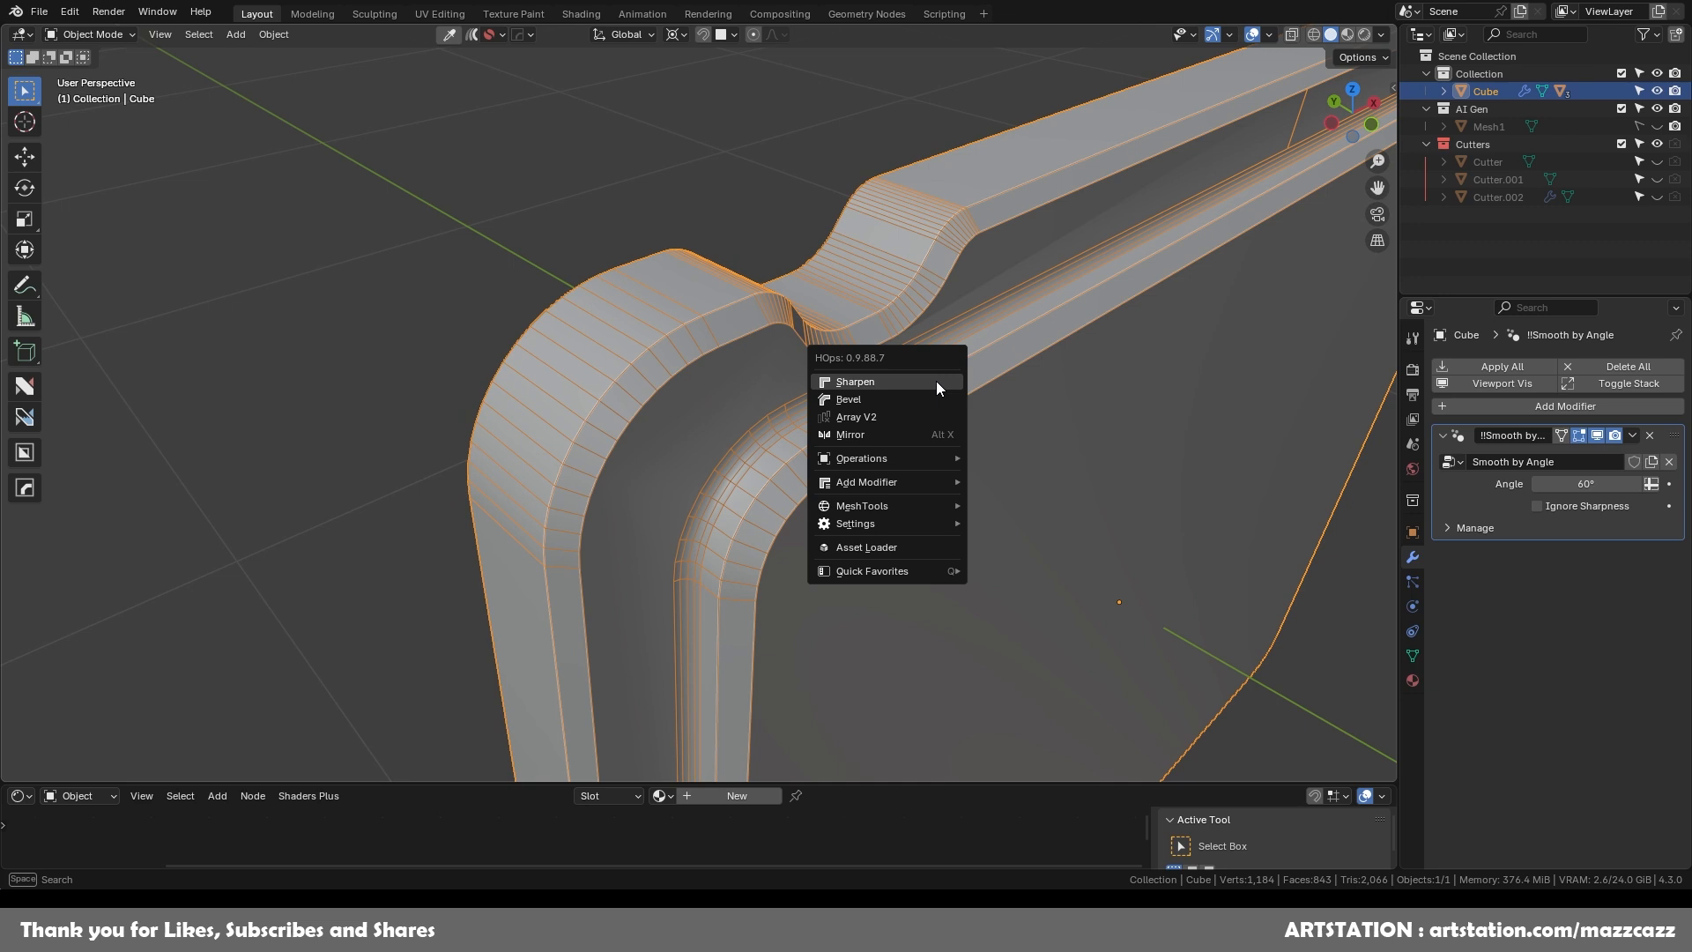
{"action": "left_click", "coordinate": [936, 381]}
{"action": "key", "text": "q"}
{"action": "left_click", "coordinate": [948, 397]}
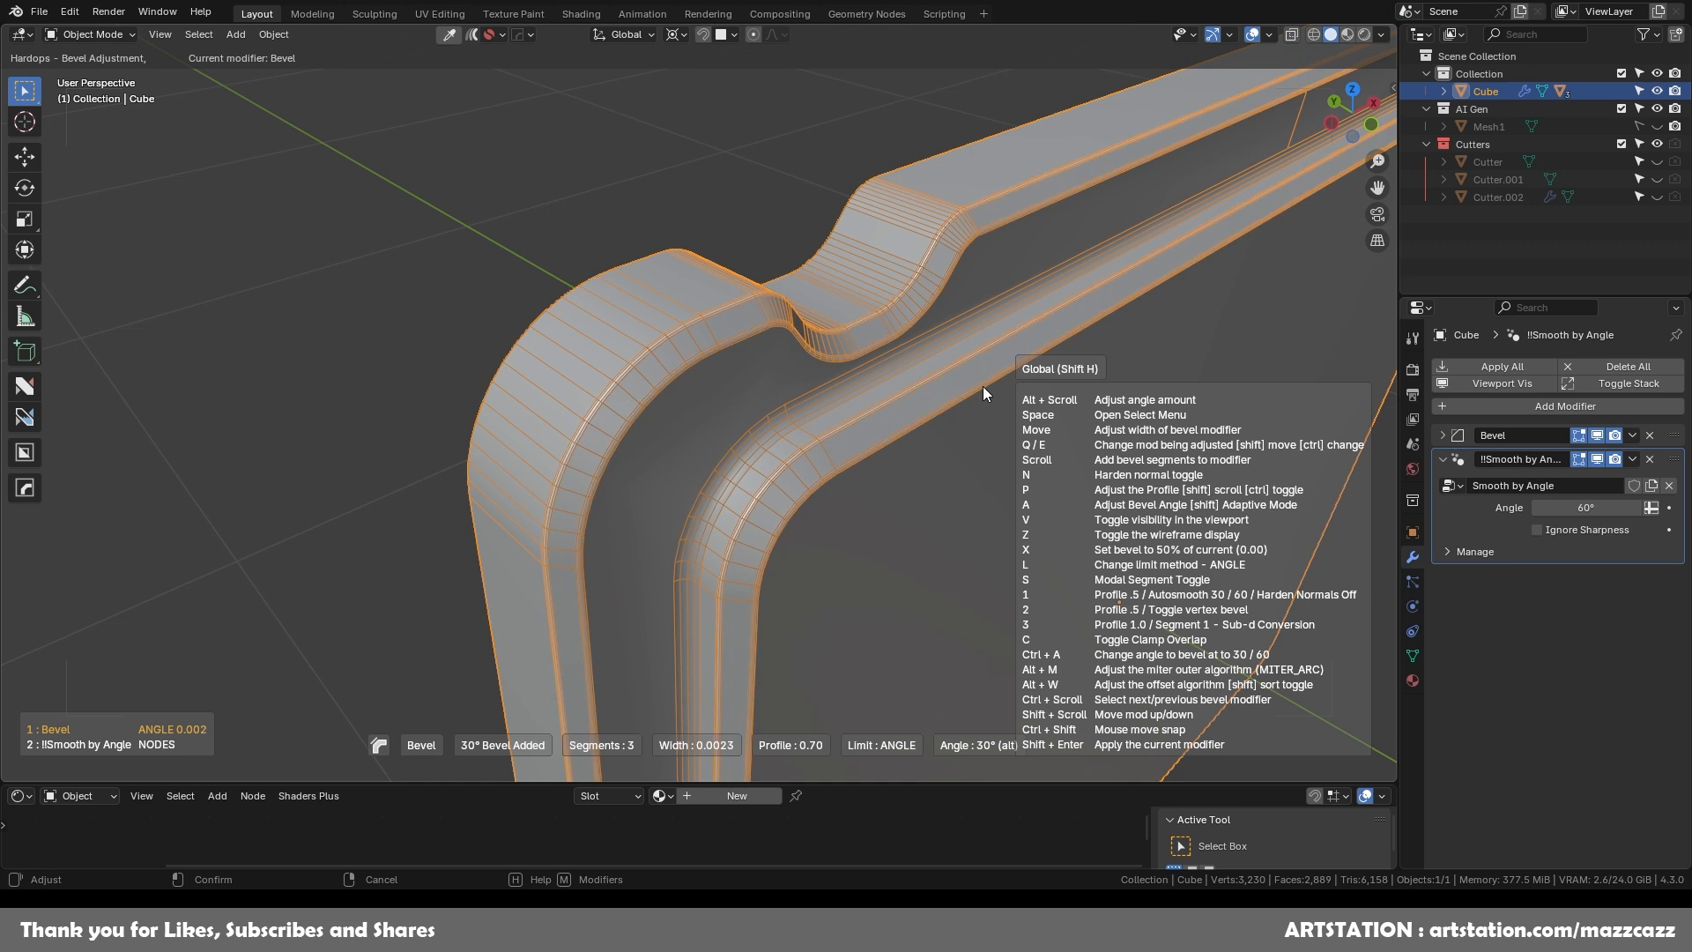
{"action": "left_click", "coordinate": [980, 386]}
{"action": "middle_click_drag", "start_coordinate": [980, 386], "coordinate": [1166, 459]}
Sharpen the beveled panel to add a Weighted Normal modifier with Keep Sharp, and turn off its wireframe display
{"action": "key", "text": "q"}
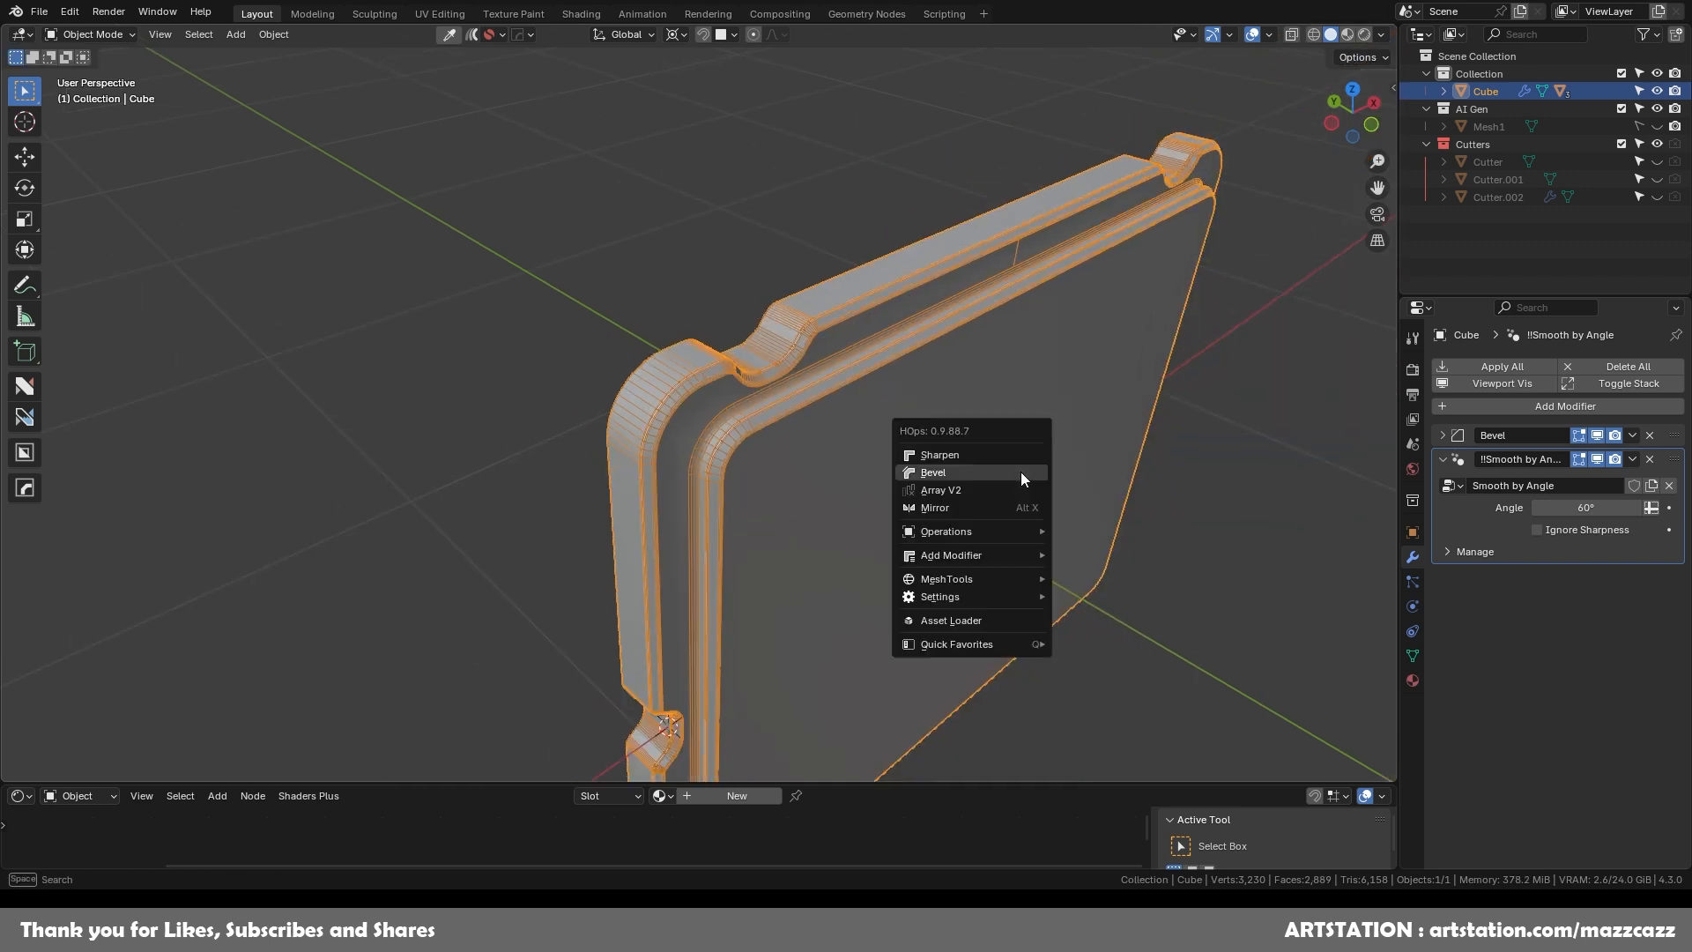
{"action": "left_click", "coordinate": [1012, 455]}
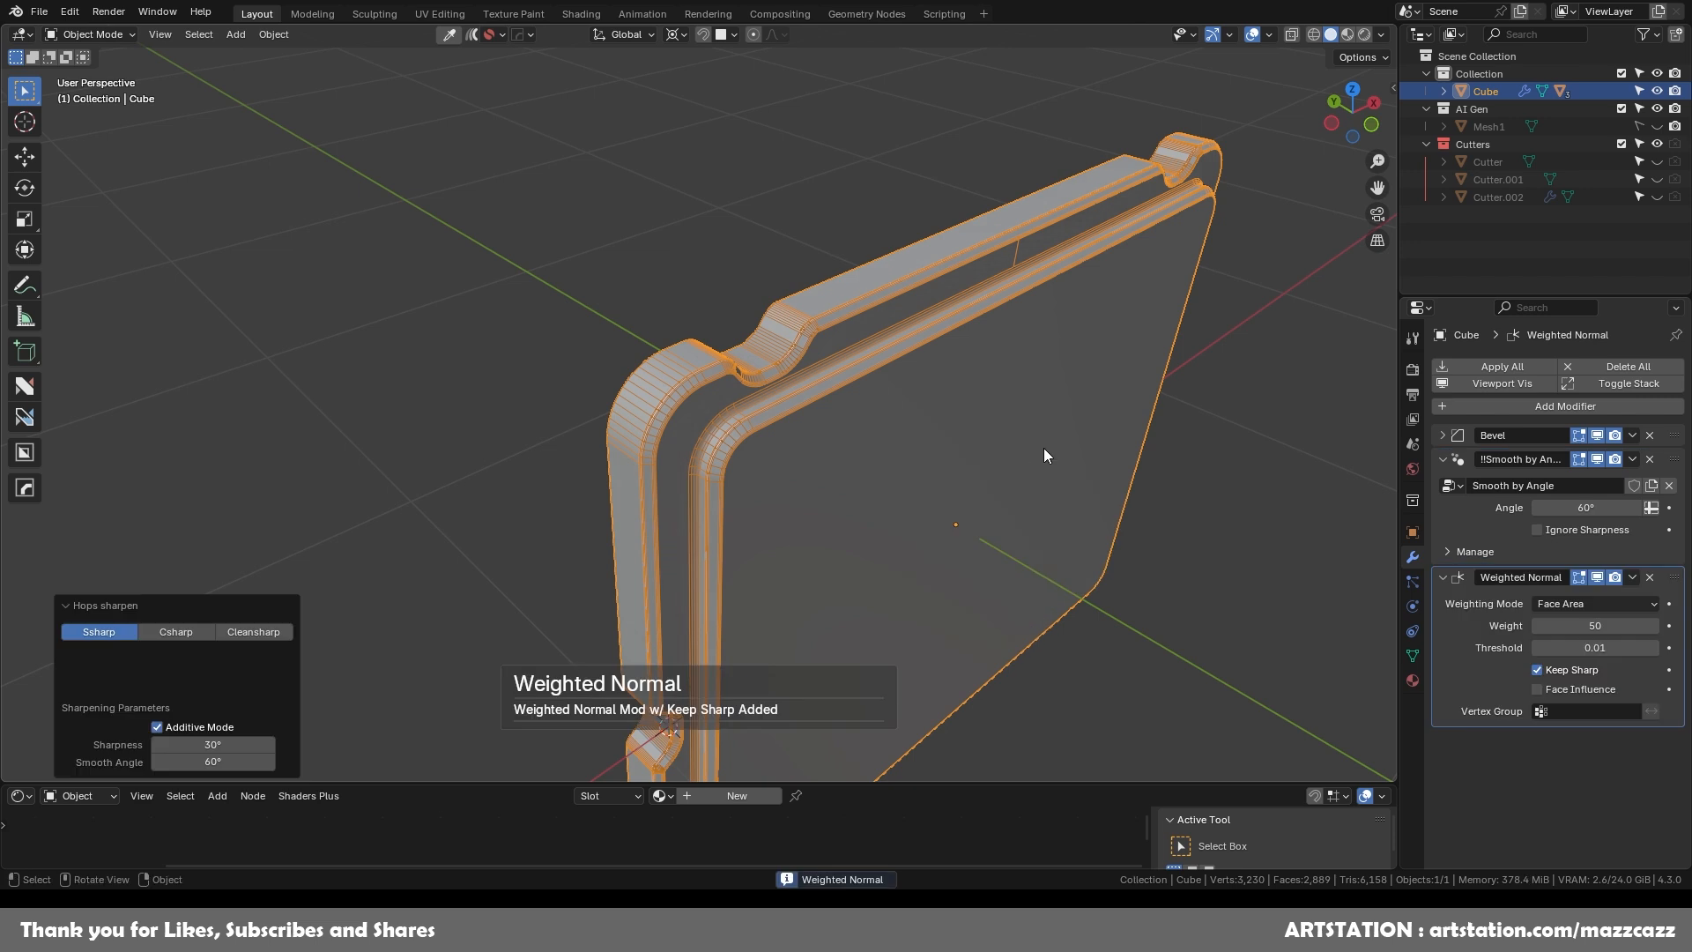
{"action": "left_click", "coordinate": [1249, 408]}
{"action": "key", "text": "alt+v"}
{"action": "left_click", "coordinate": [1076, 378]}
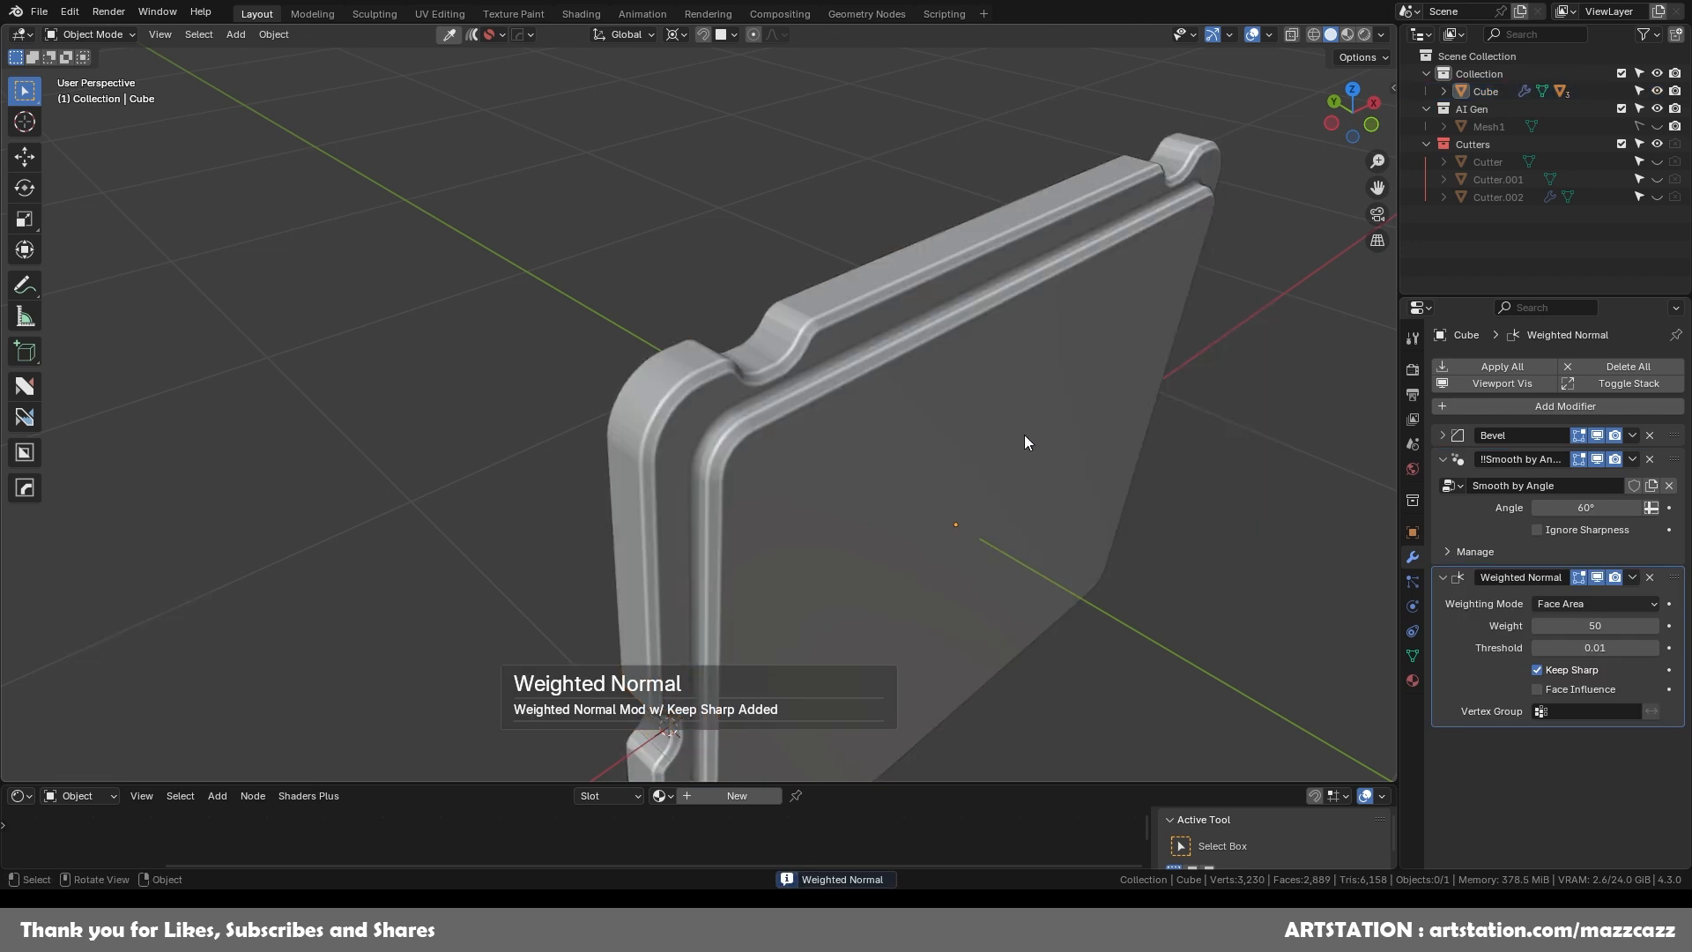
Set the panel's Bevel modifier amount to 0.0026 m
{"action": "scroll", "coordinate": [1013, 413], "scroll_direction": "up", "scroll_amount": 5}
{"action": "left_click", "coordinate": [944, 346]}
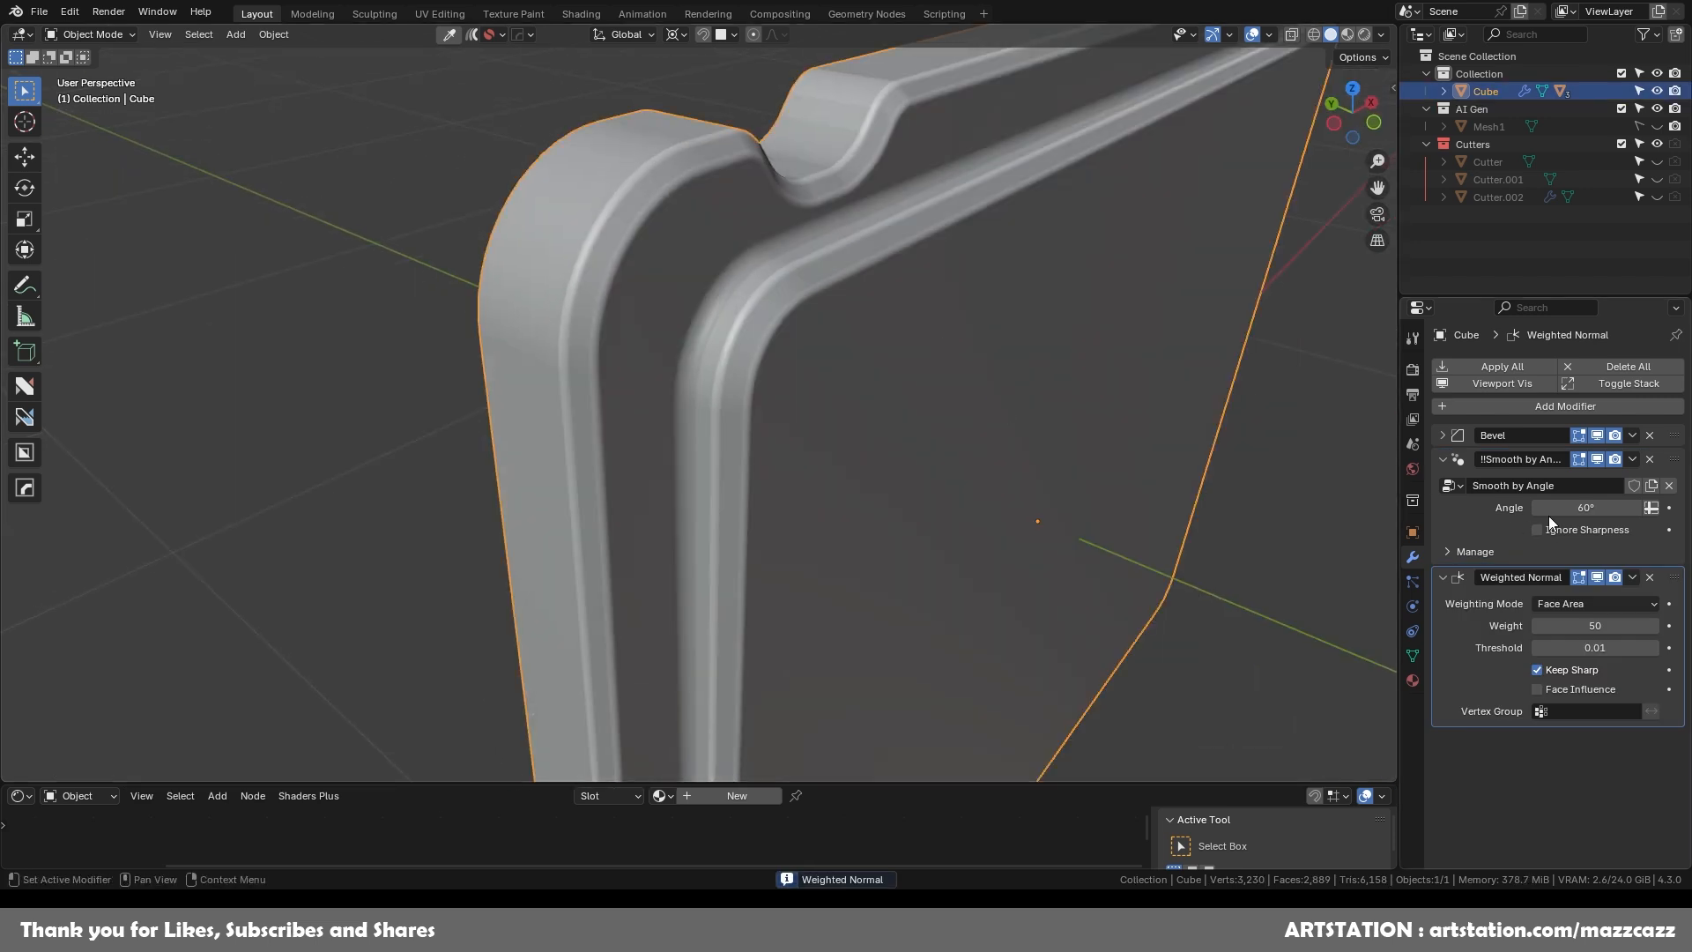
{"action": "left_click", "coordinate": [1442, 435]}
{"action": "left_click_drag", "start_coordinate": [1588, 505], "coordinate": [1560, 505]}
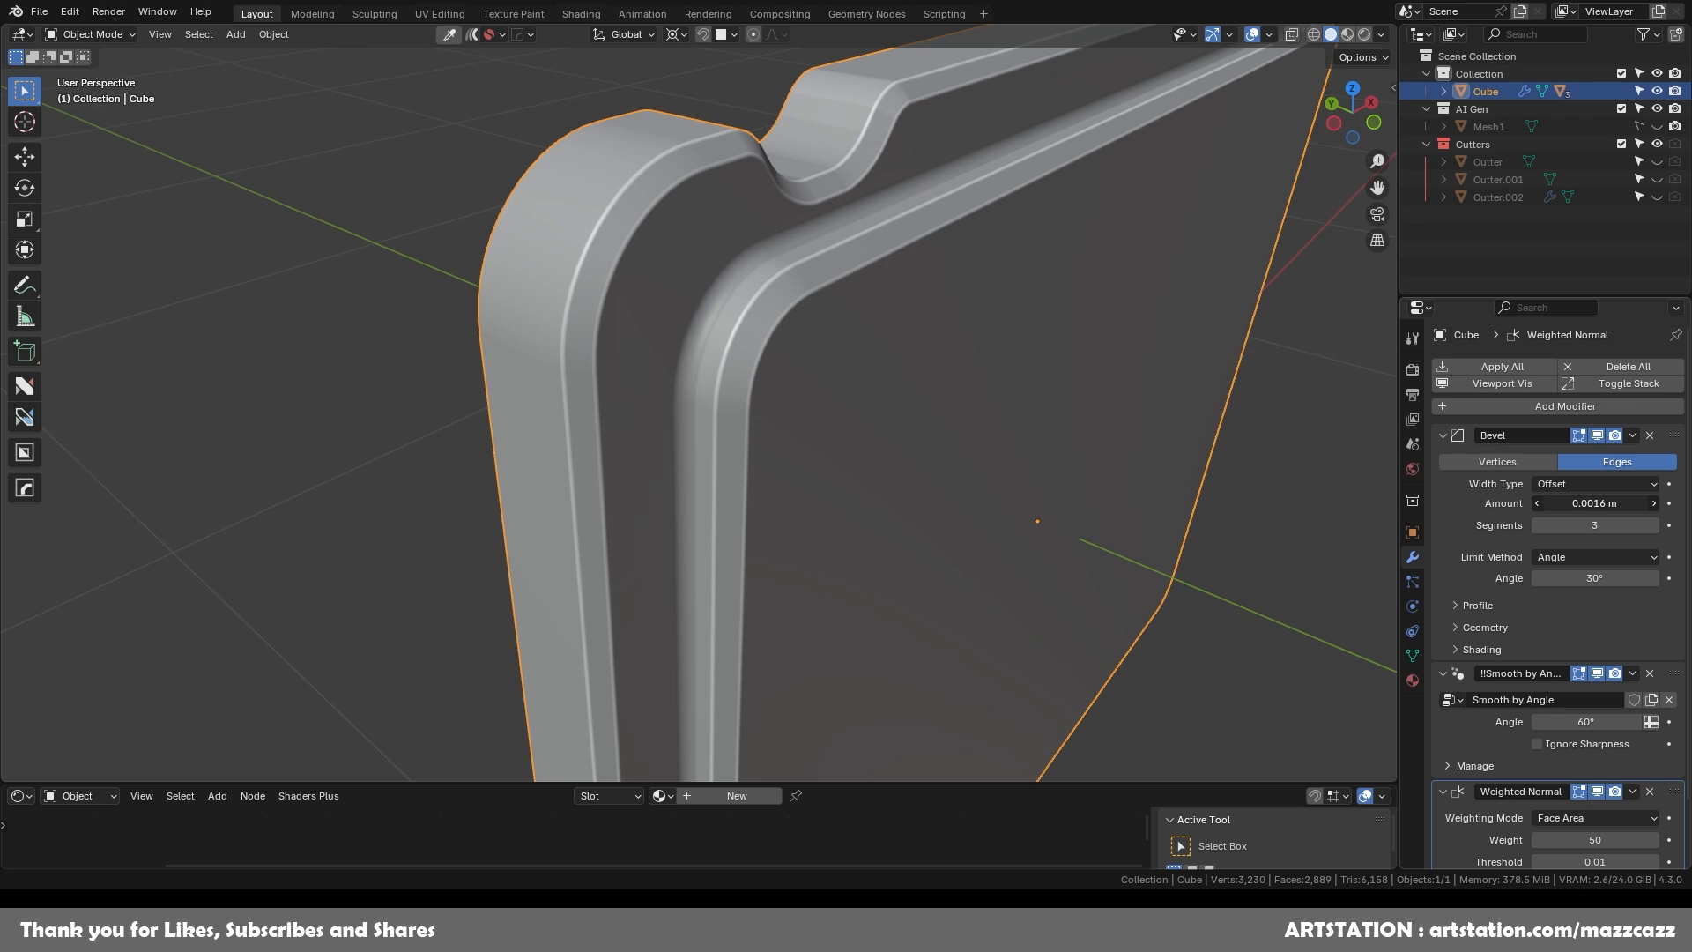
{"action": "left_click_drag", "start_coordinate": [1577, 503], "coordinate": [1591, 503]}
Examine the beveled edges and notches along the panel's upper side in Object and Edit Mode
{"action": "scroll", "coordinate": [1155, 428], "scroll_direction": "down", "scroll_amount": 5}
{"action": "left_click", "coordinate": [1118, 410]}
{"action": "middle_click_drag", "start_coordinate": [969, 456], "coordinate": [943, 484]}
{"action": "scroll", "coordinate": [943, 484], "scroll_direction": "up", "scroll_amount": 4}
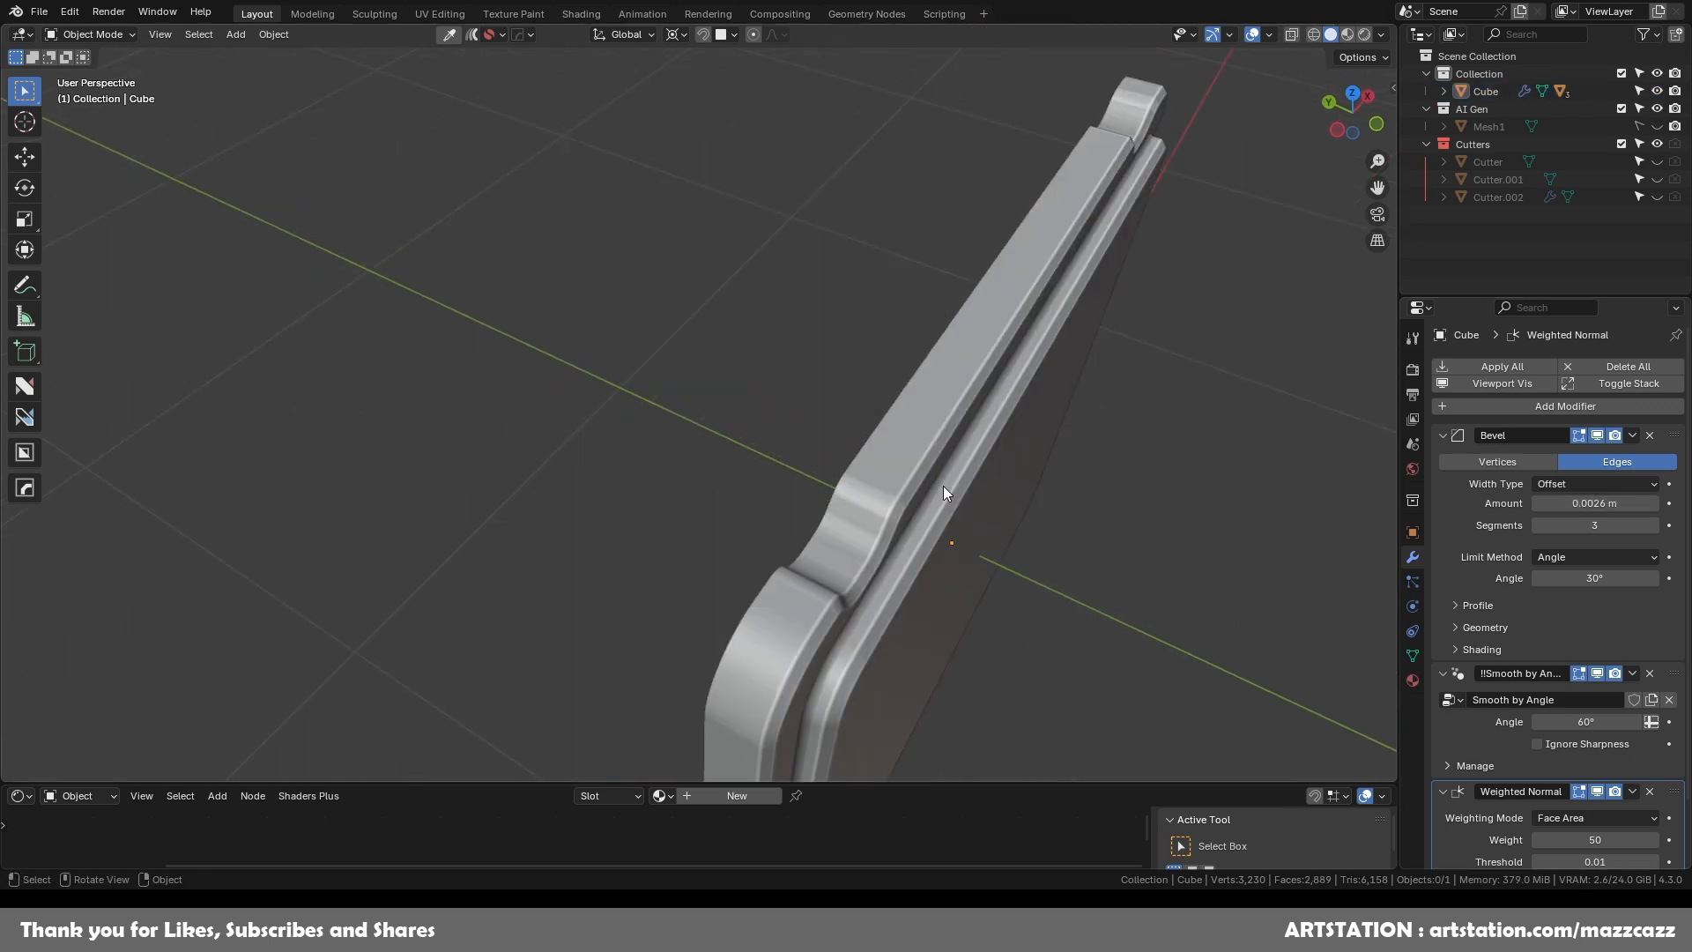
{"action": "left_click", "coordinate": [943, 485]}
{"action": "key", "text": "Tab"}
{"action": "middle_click_drag", "start_coordinate": [1063, 617], "coordinate": [1003, 585]}
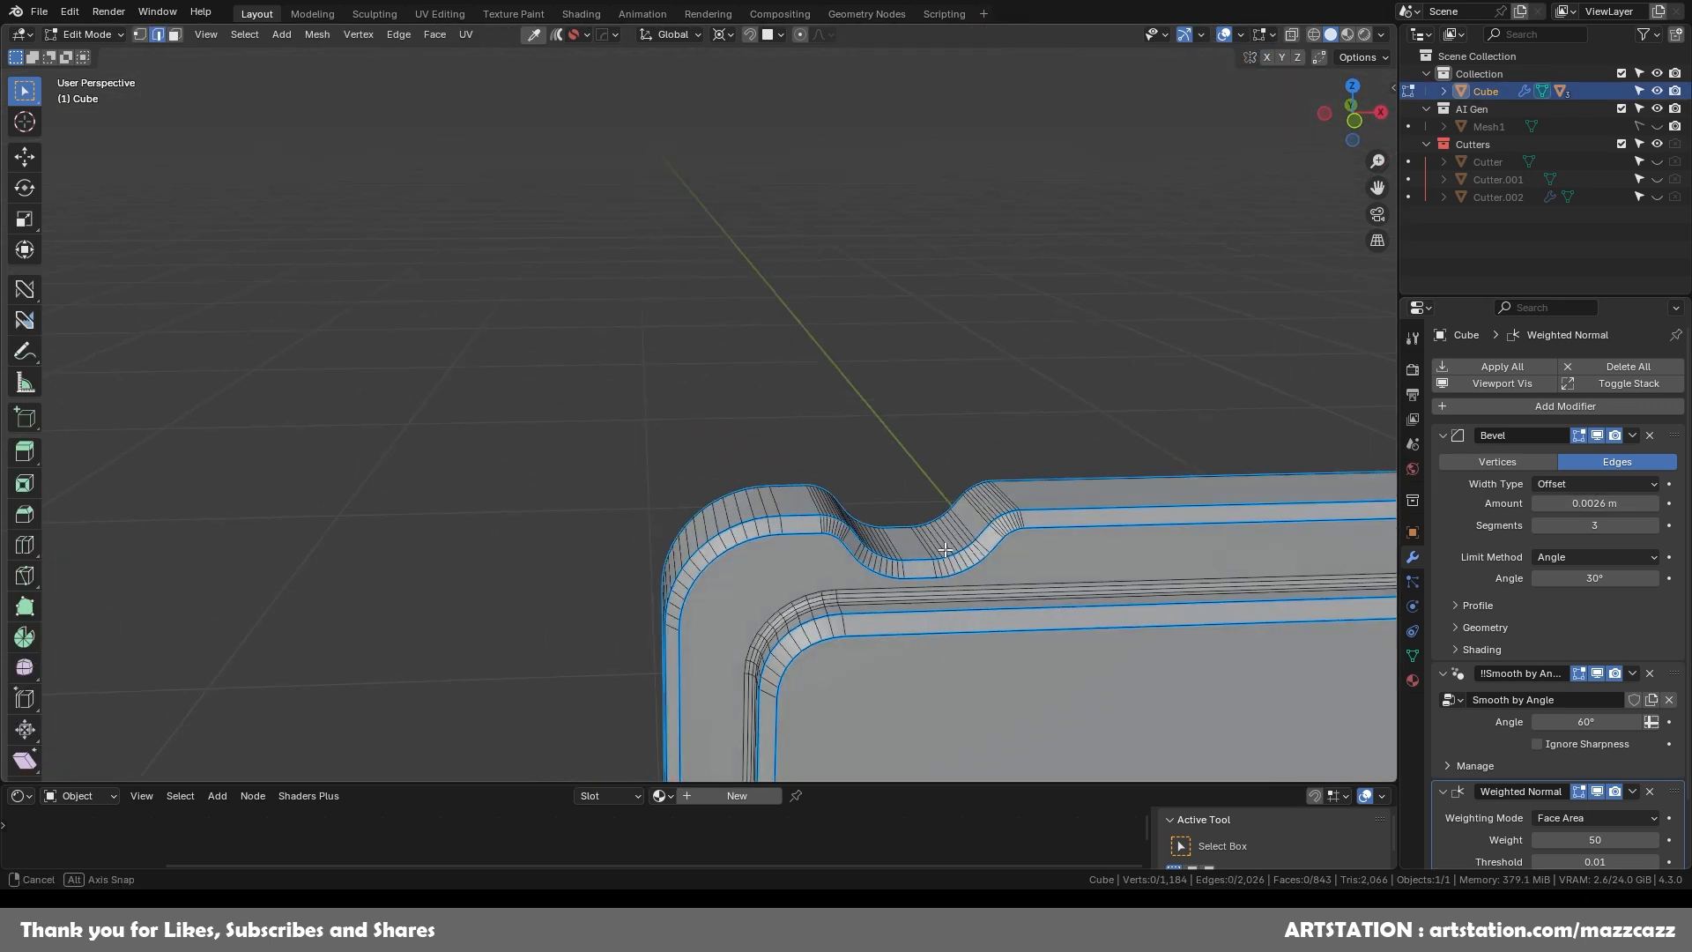
{"action": "scroll", "coordinate": [1003, 585], "scroll_direction": "down", "scroll_amount": 2}
{"action": "key", "text": "Tab"}
{"action": "scroll", "coordinate": [1052, 495], "scroll_direction": "down", "scroll_amount": 3}
{"action": "middle_click_drag", "start_coordinate": [1052, 495], "coordinate": [1404, 608], "text": "shift"}
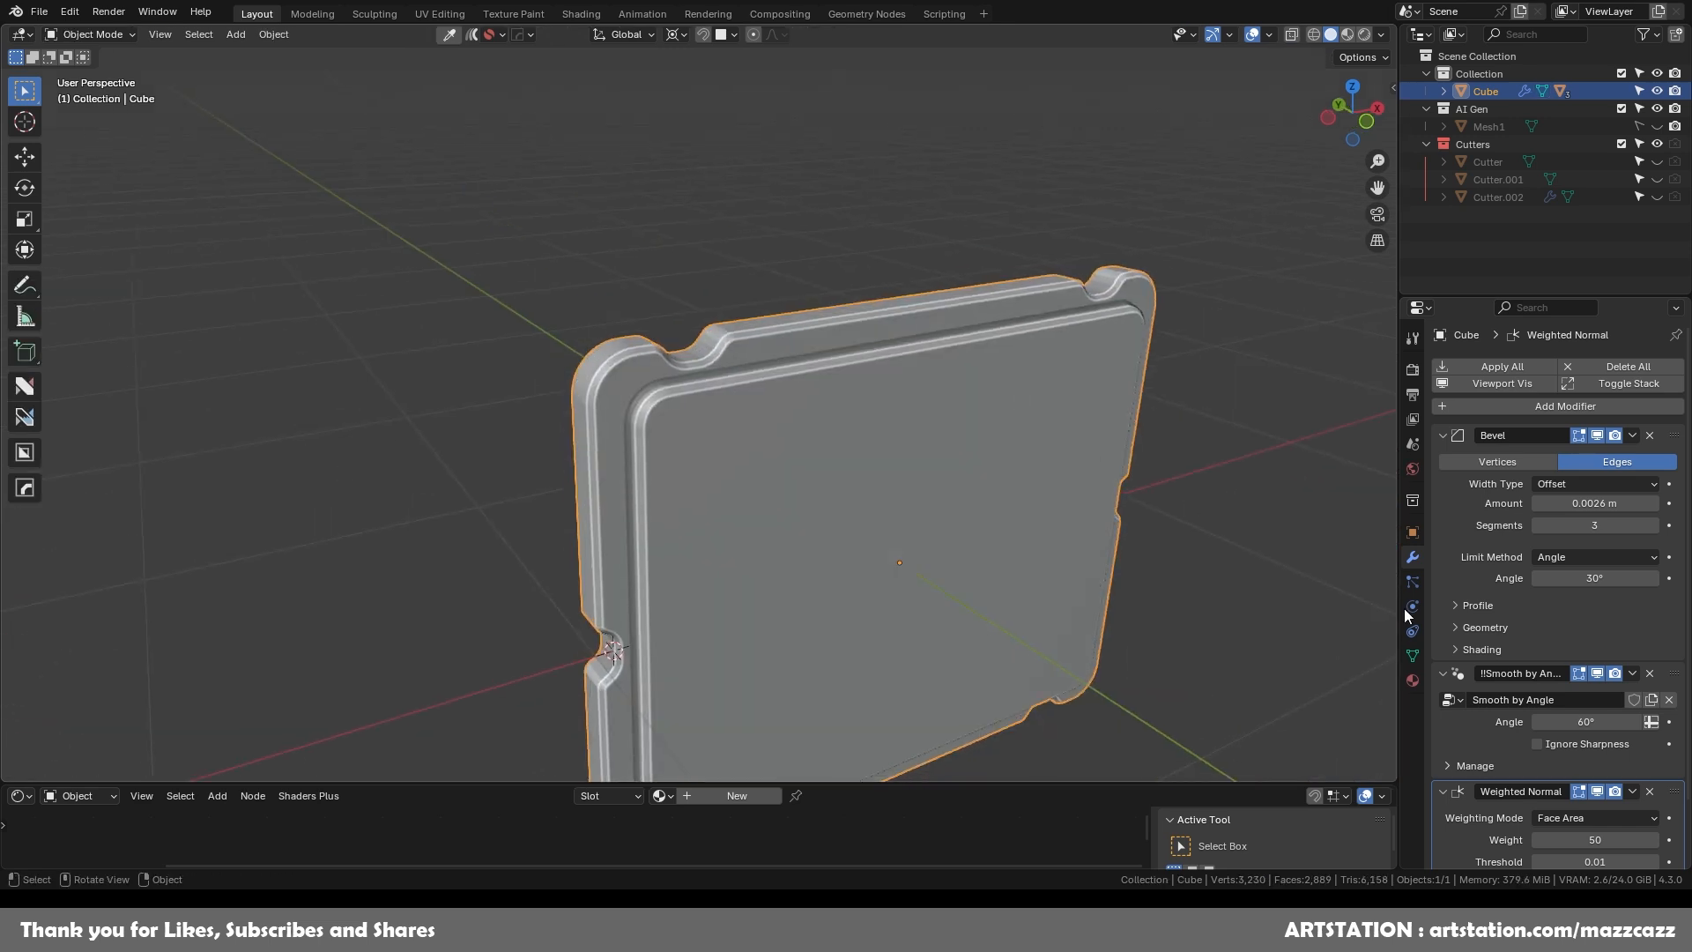
Move the Weighted Normal modifier above Smooth by Angle in the panel's stack and check the shading
{"action": "left_click_drag", "start_coordinate": [1674, 791], "coordinate": [1672, 674]}
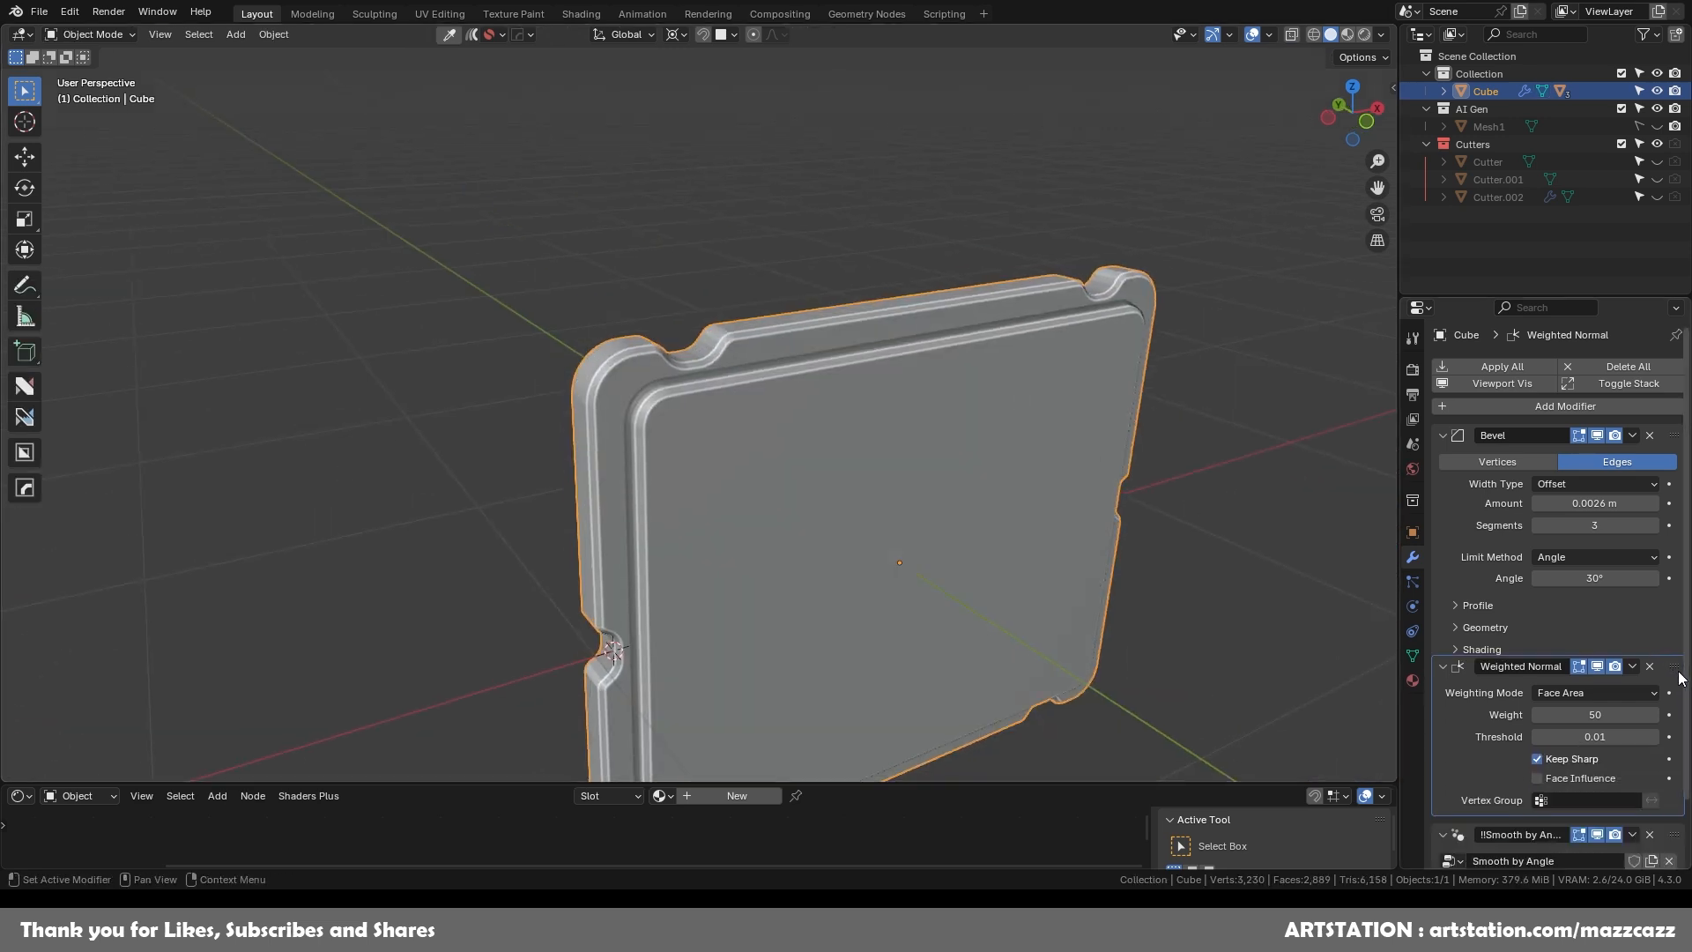
{"action": "scroll", "coordinate": [1070, 480], "scroll_direction": "up", "scroll_amount": 5}
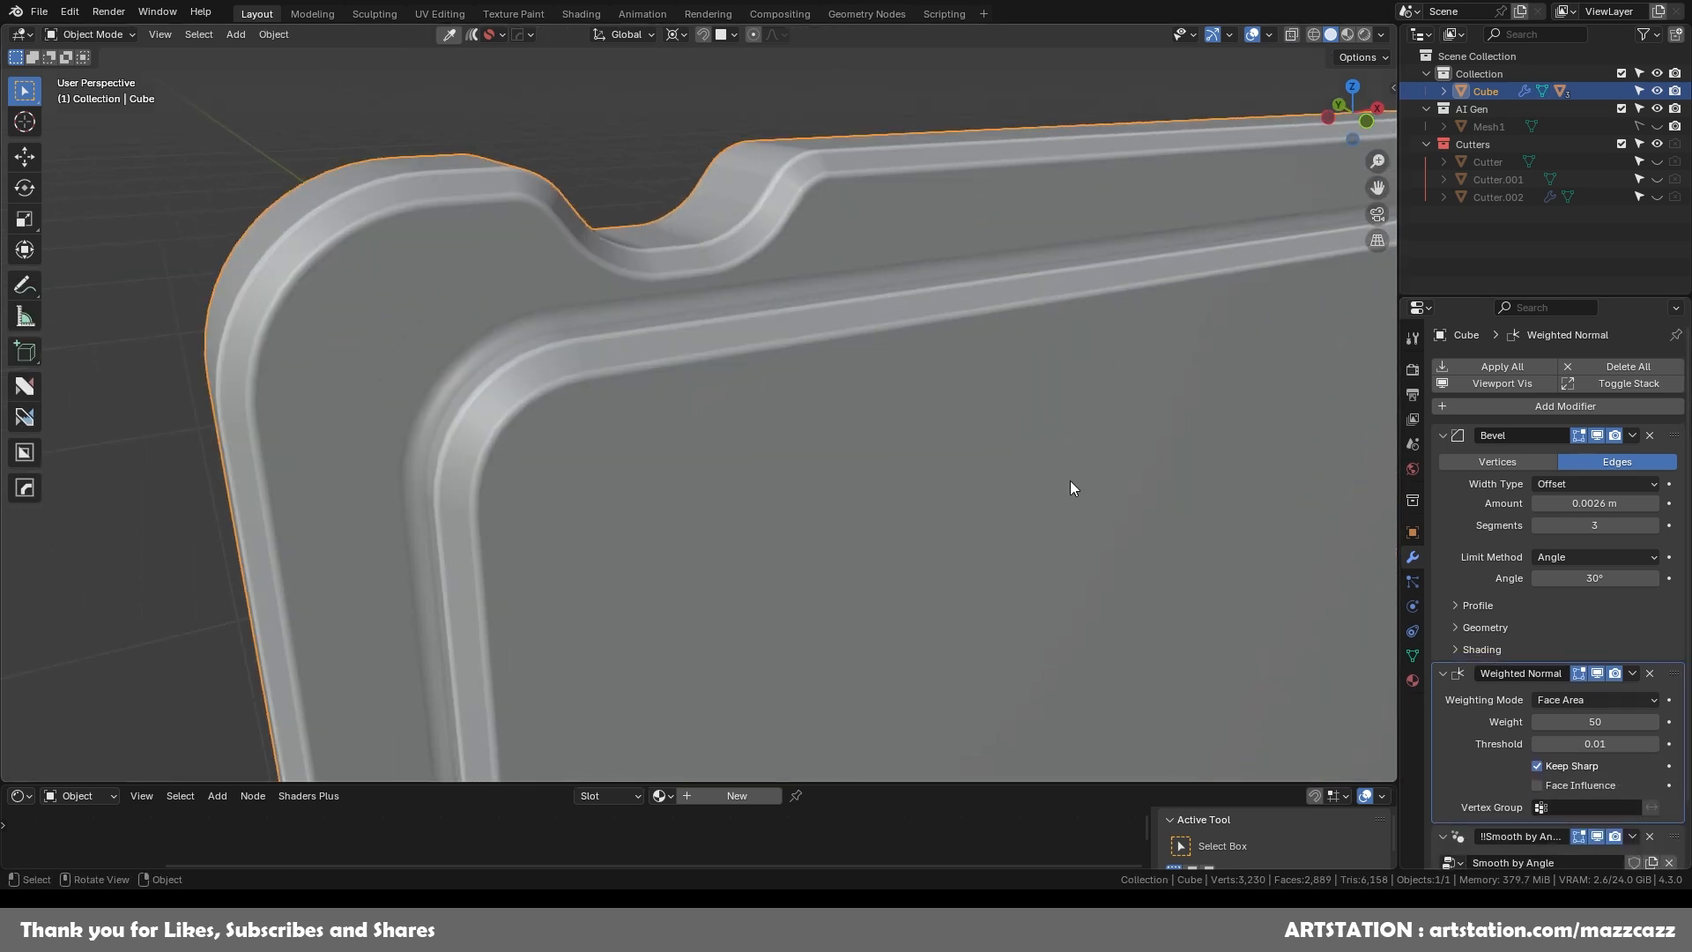
{"action": "left_click", "coordinate": [1600, 674]}
{"action": "scroll", "coordinate": [1183, 483], "scroll_direction": "down", "scroll_amount": 6}
{"action": "middle_click_drag", "start_coordinate": [1179, 479], "coordinate": [1105, 410]}
{"action": "scroll", "coordinate": [1130, 497], "scroll_direction": "down", "scroll_amount": 3}
{"action": "middle_click_drag", "start_coordinate": [1133, 509], "coordinate": [1129, 351]}
{"action": "scroll", "coordinate": [895, 552], "scroll_direction": "up", "scroll_amount": 4}
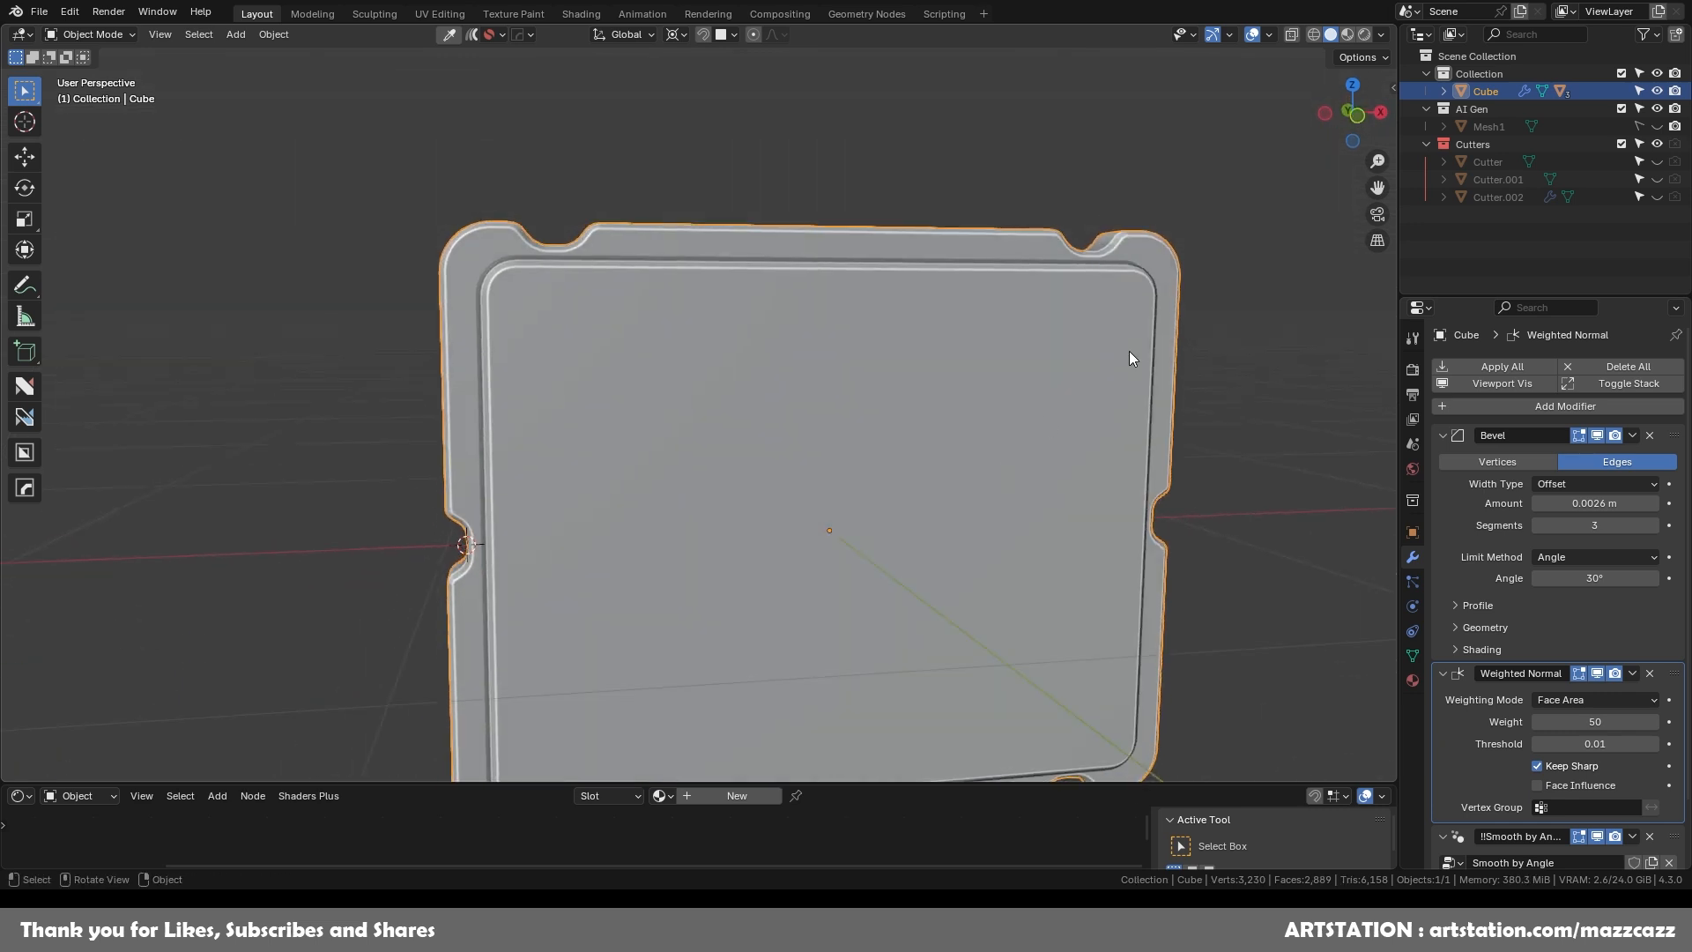
View the finished panel straight from the front and save the file
{"action": "left_click", "coordinate": [1355, 117]}
{"action": "left_click", "coordinate": [1357, 109]}
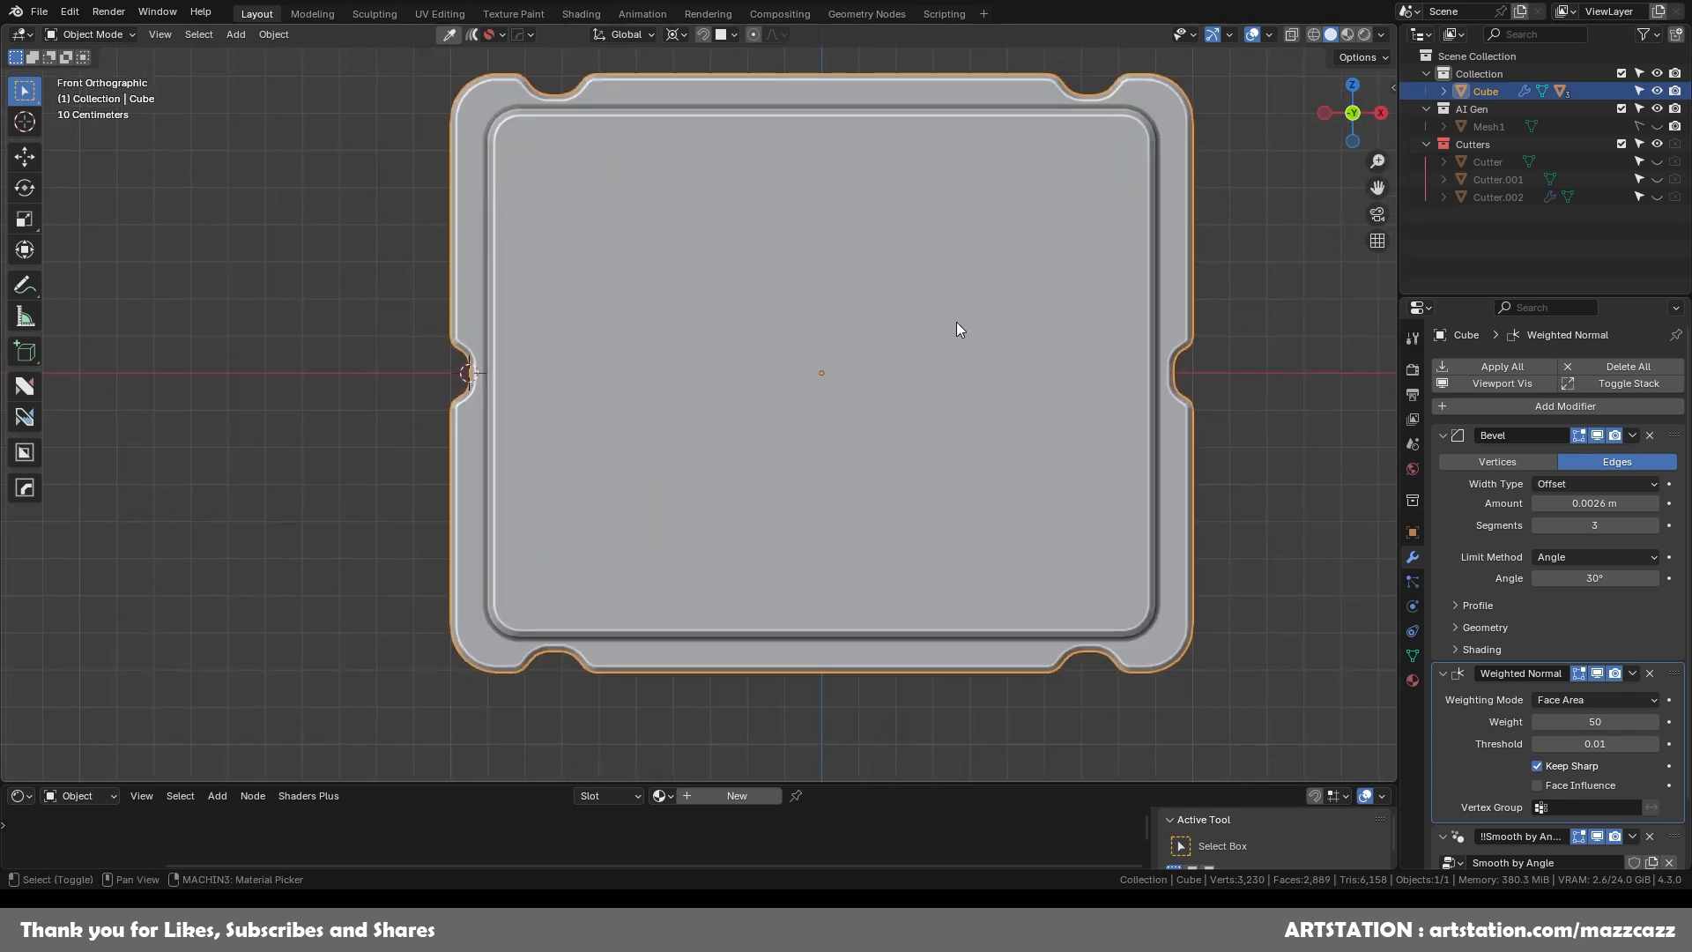
{"action": "key", "text": "ctrl+s"}
{"action": "middle_click_drag", "start_coordinate": [1042, 428], "coordinate": [982, 456]}
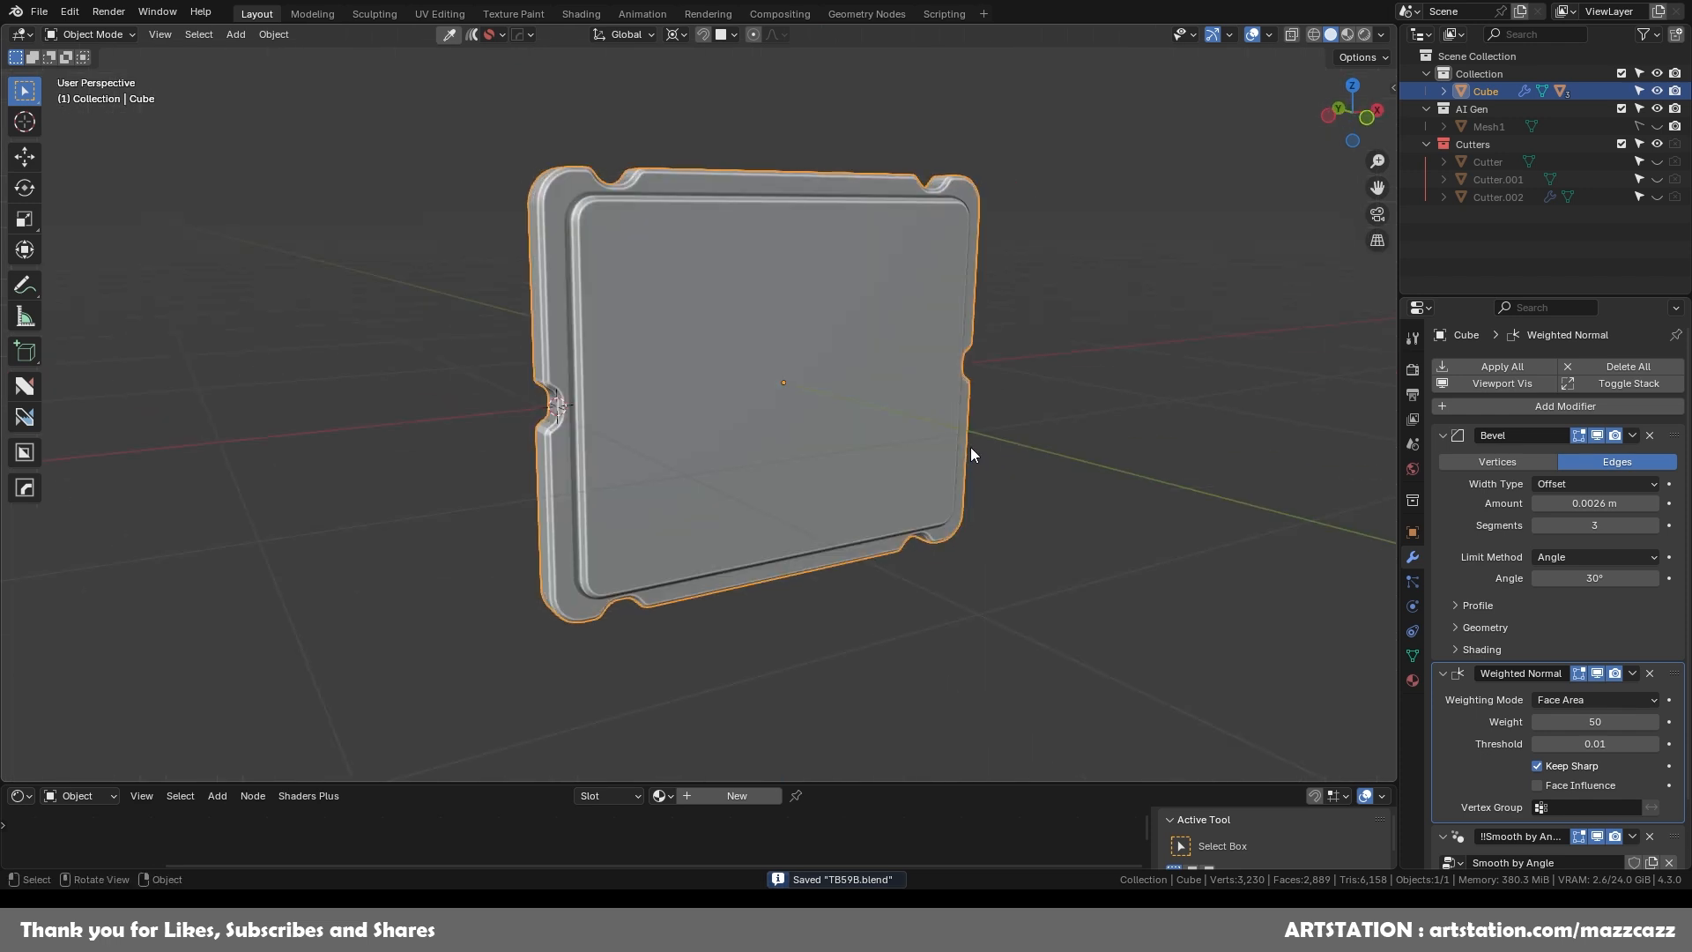
Swap the Cube for the Mesh1 reference in front view to examine its surface details, and restore the Cube
{"action": "left_click", "coordinate": [1367, 117]}
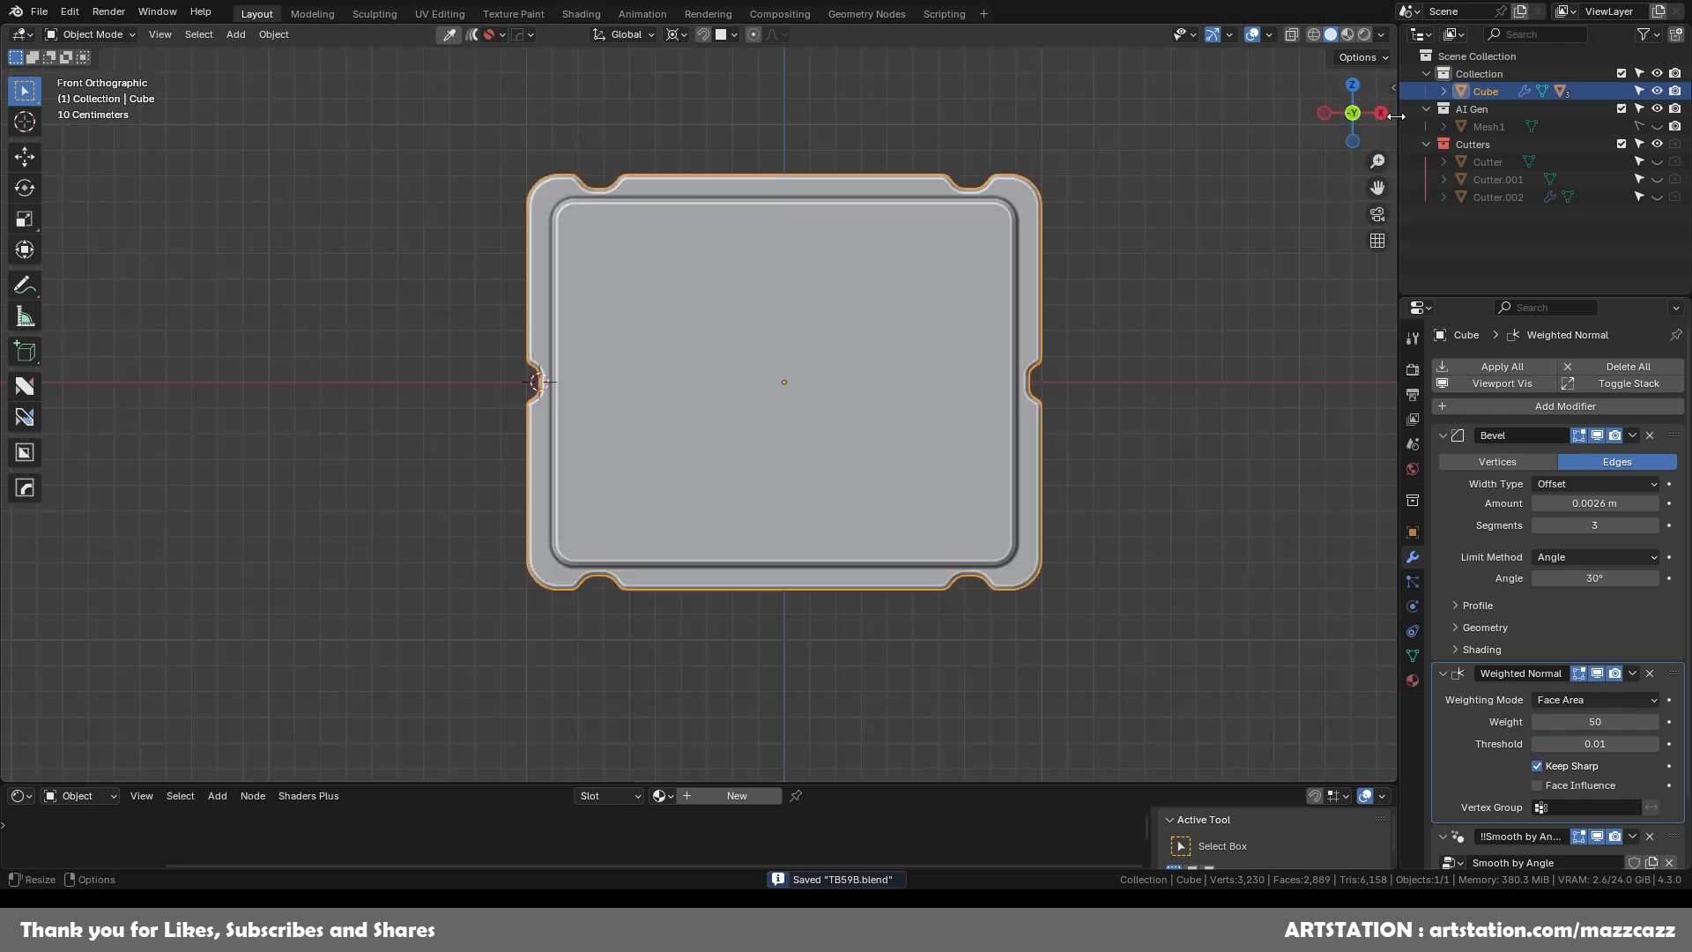
{"action": "left_click", "coordinate": [1656, 91]}
{"action": "left_click", "coordinate": [1656, 126]}
{"action": "scroll", "coordinate": [956, 361], "scroll_direction": "up", "scroll_amount": 3}
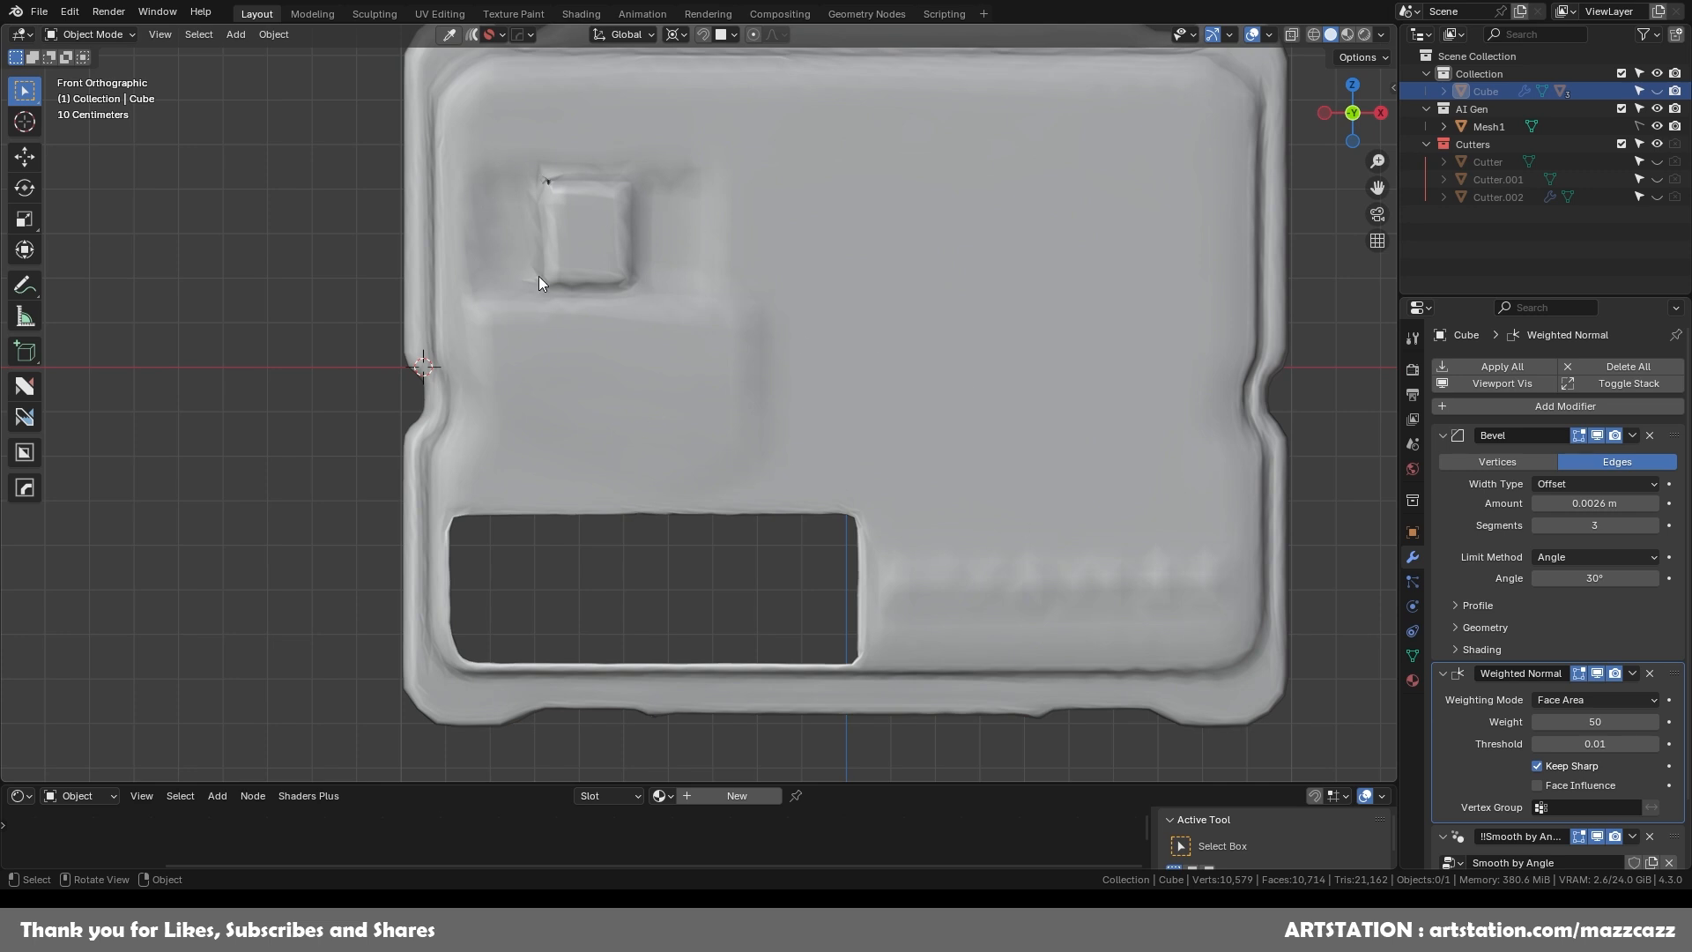
{"action": "left_click", "coordinate": [1657, 91]}
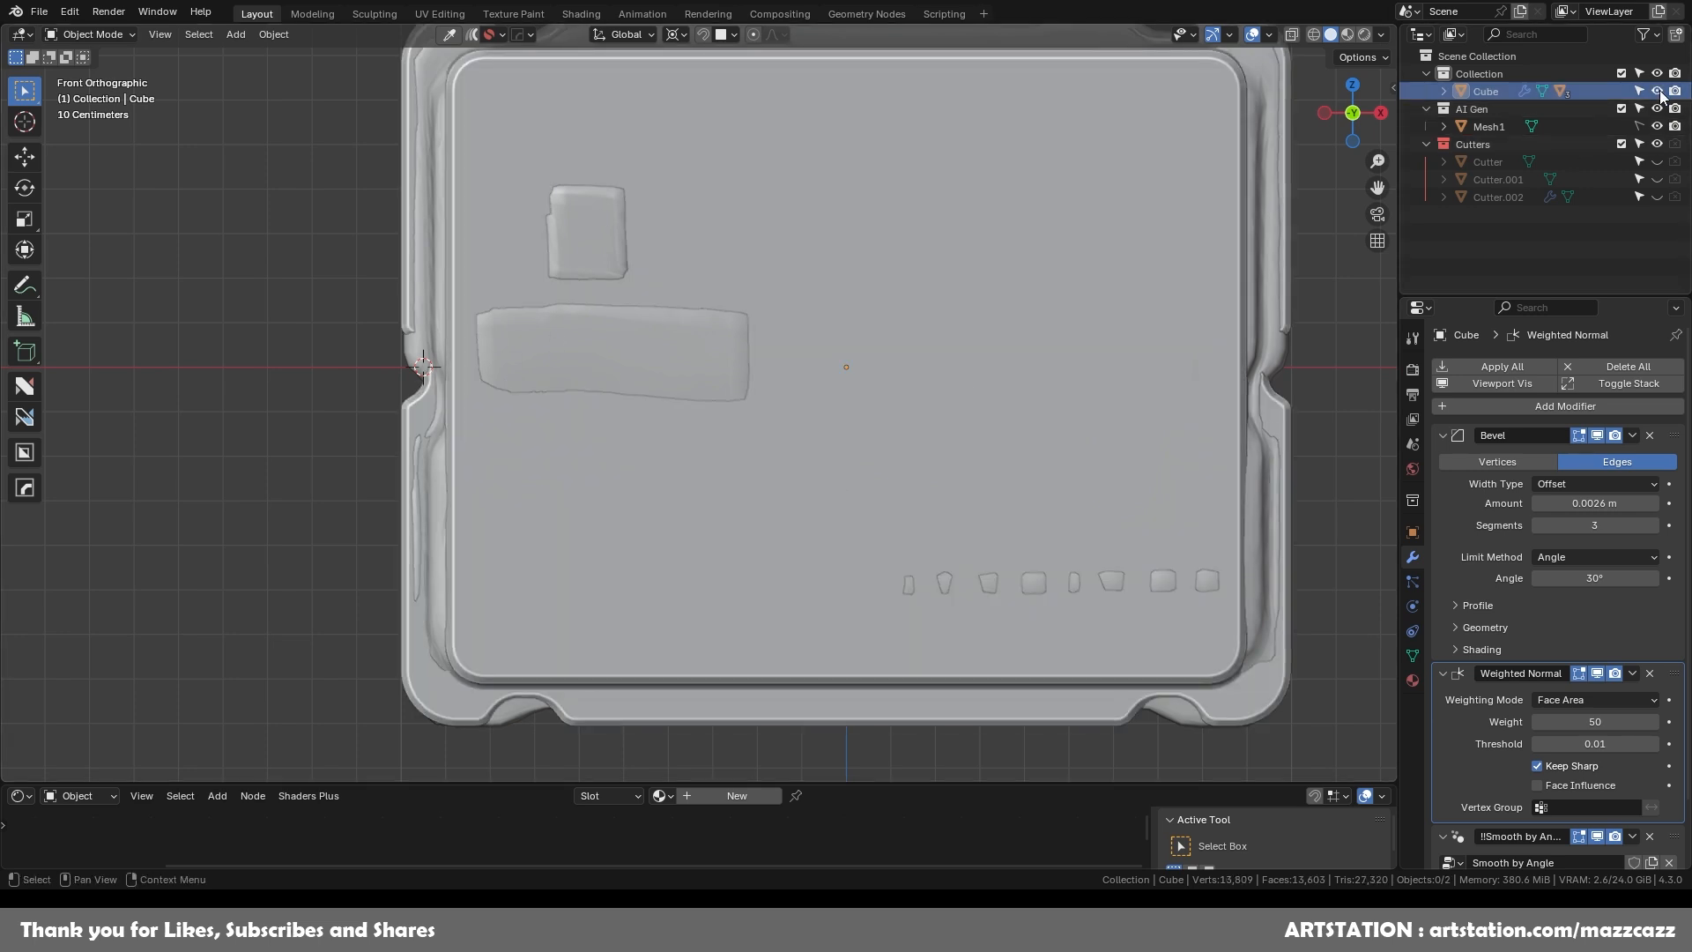
{"action": "left_click", "coordinate": [1657, 126]}
Isolate the Cube panel without the Mesh1 reference and examine it in Object and Edit Mode
{"action": "left_click", "coordinate": [907, 231]}
{"action": "middle_click_drag", "start_coordinate": [740, 264], "coordinate": [944, 403]}
{"action": "key", "text": "Tab"}
{"action": "left_click", "coordinate": [1133, 343]}
{"action": "key", "text": "Tab"}
{"action": "left_click", "coordinate": [1137, 288]}
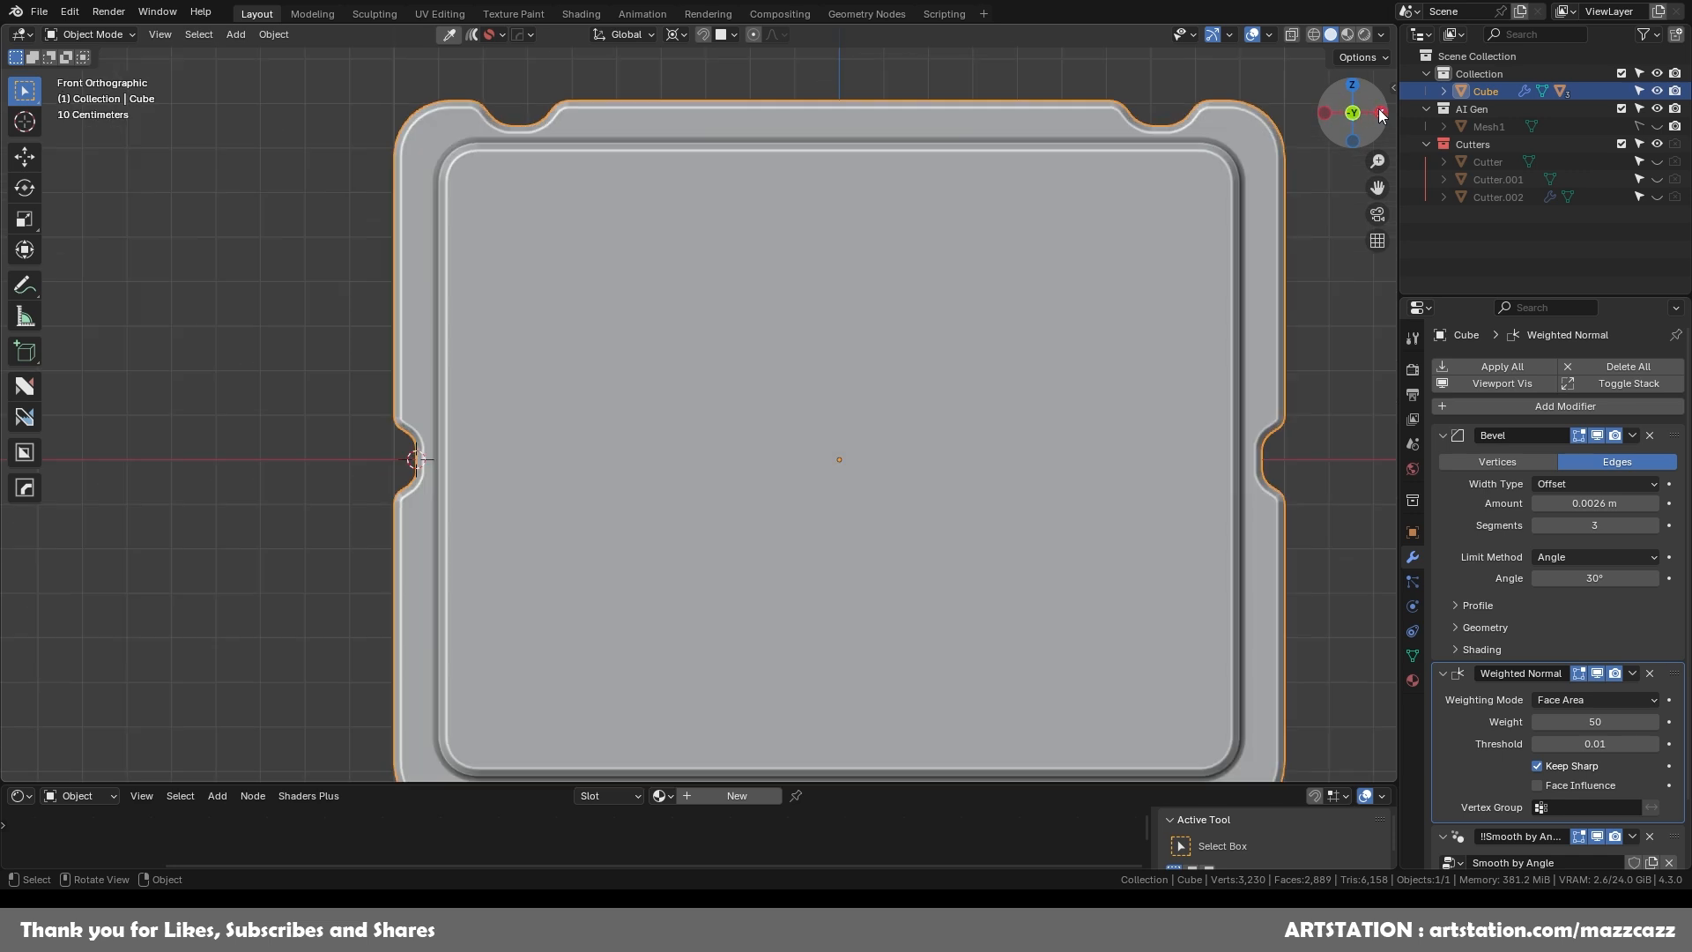
Select the outline edge loop around the panel's open back and fill it with a face
{"action": "left_click", "coordinate": [1380, 112]}
{"action": "middle_click_drag", "start_coordinate": [990, 317], "coordinate": [1039, 368]}
{"action": "key", "text": "Tab"}
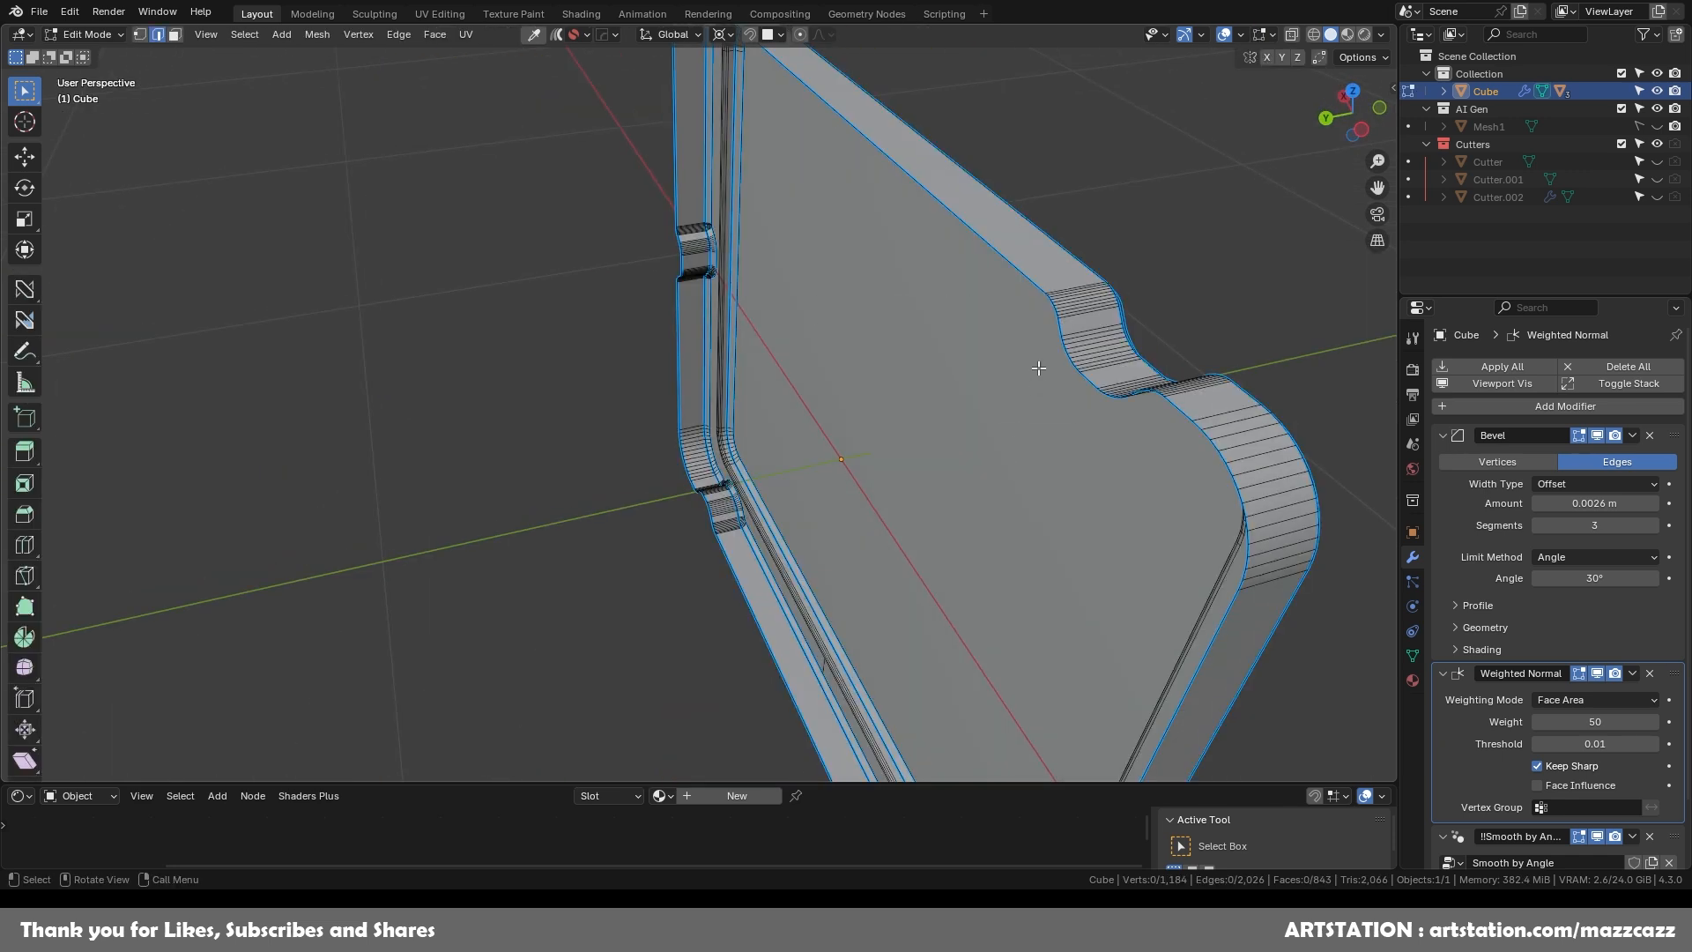
{"action": "double_click", "coordinate": [1033, 280]}
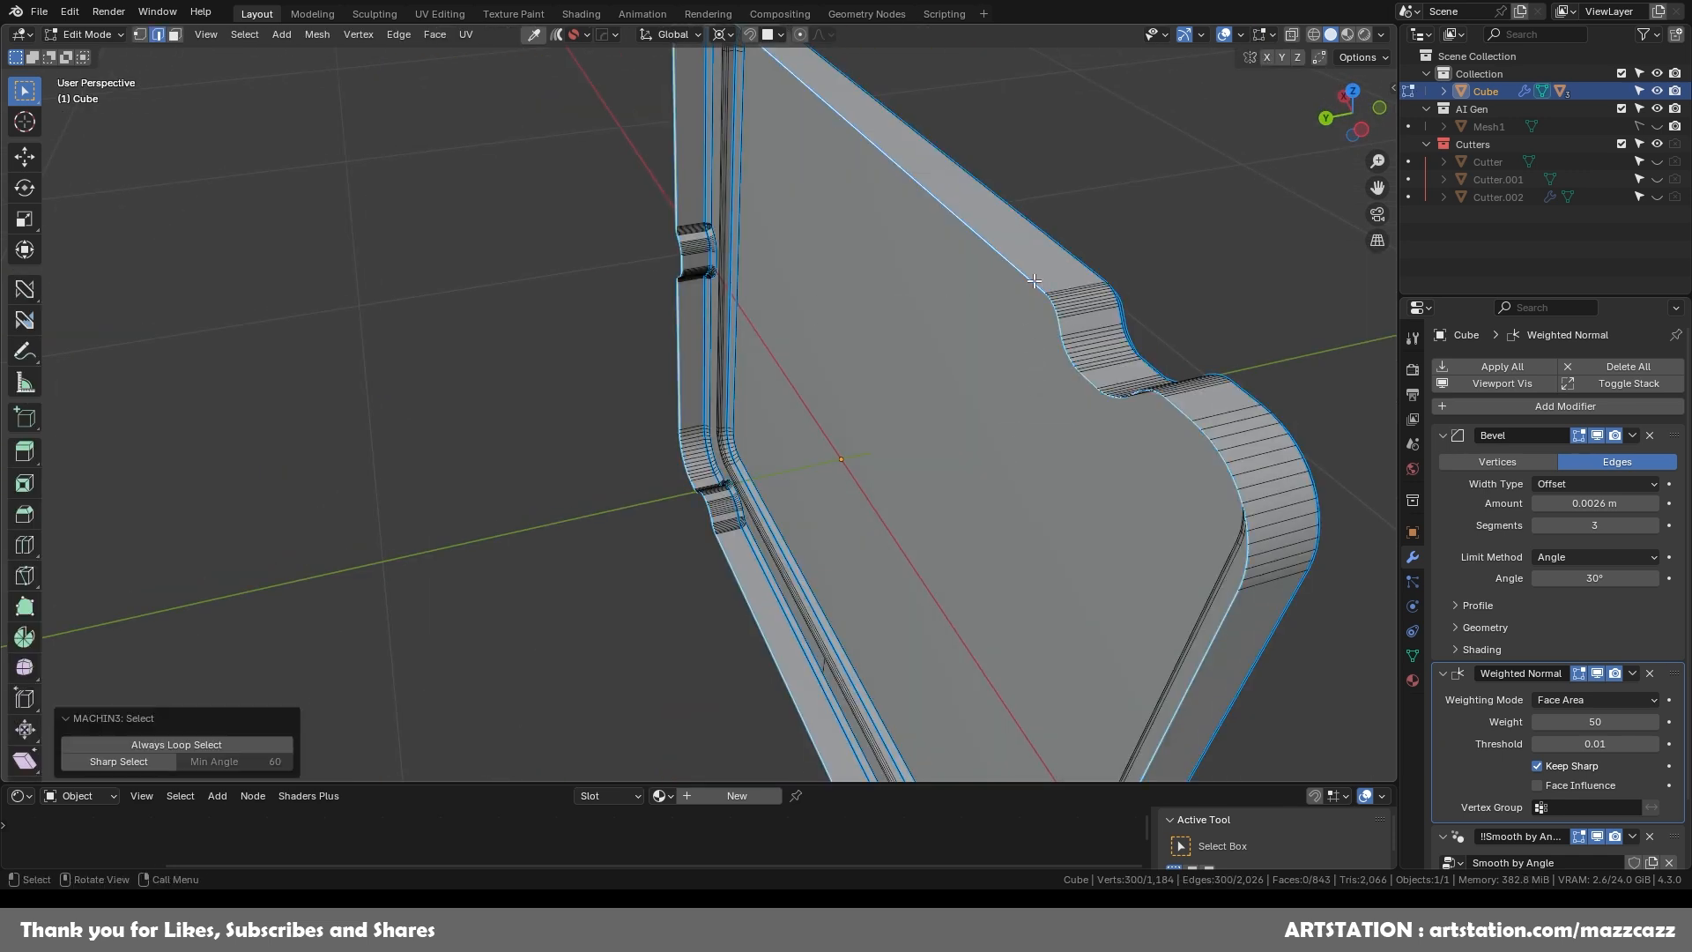
{"action": "key", "text": "f"}
{"action": "key", "text": "Tab"}
Check the panel with the Face Orientation overlay, hide the overlay again, and save the file in front view
{"action": "left_click", "coordinate": [1380, 110]}
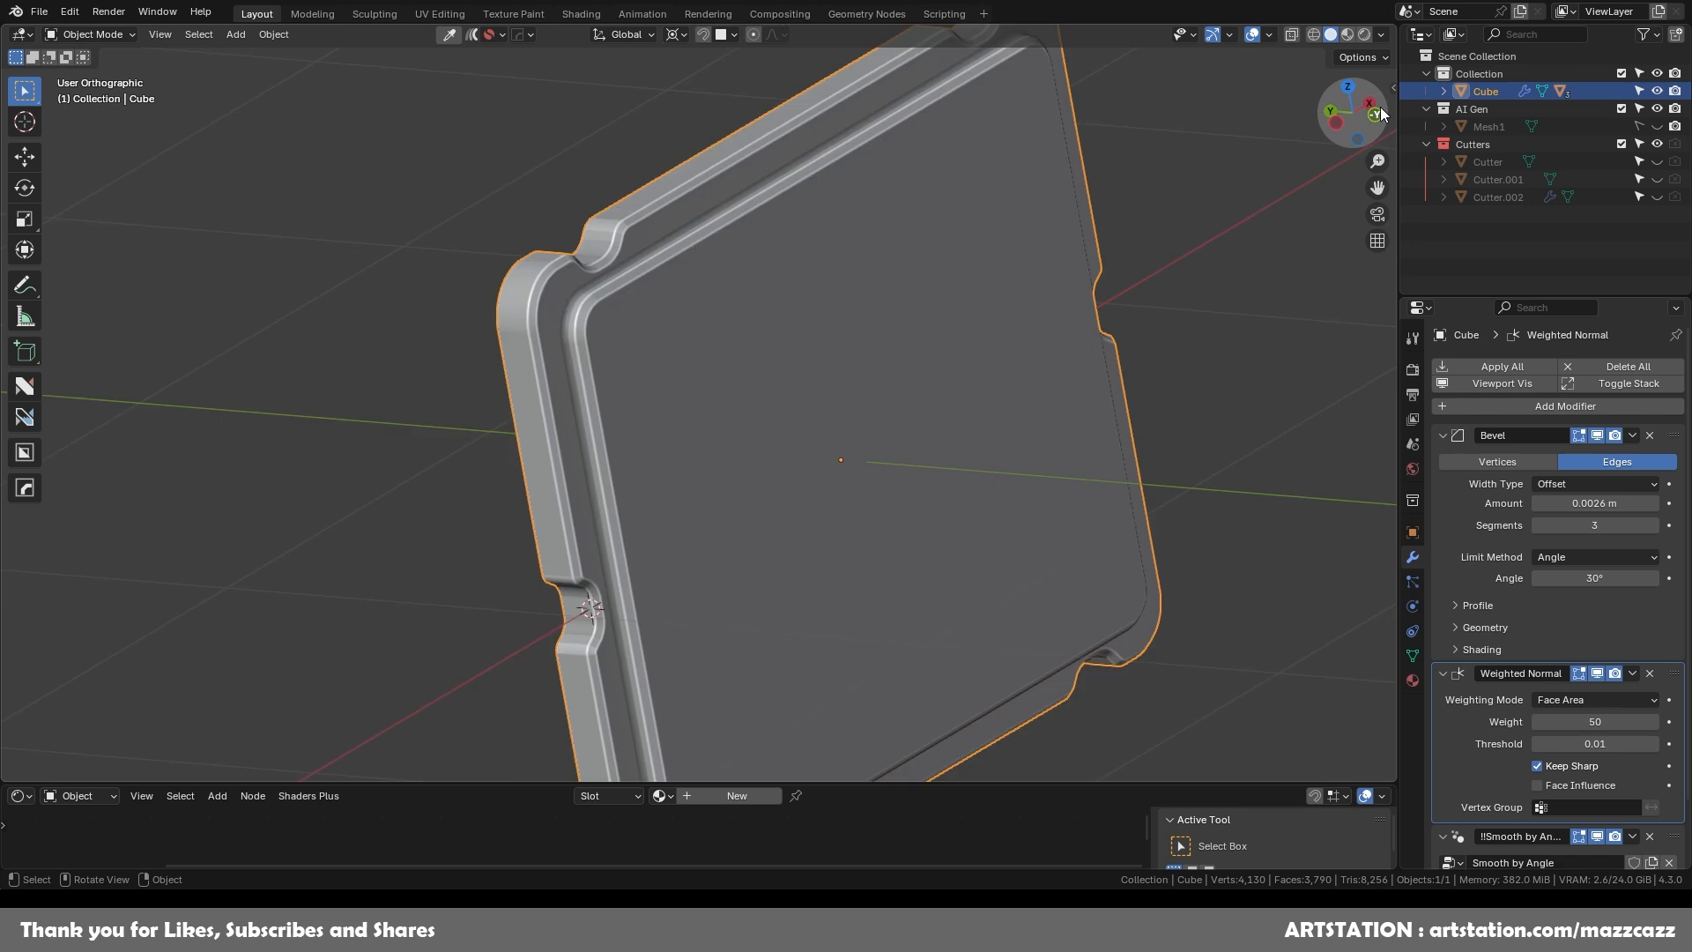
{"action": "key", "text": "alt+v"}
{"action": "left_click", "coordinate": [717, 362]}
{"action": "middle_click_drag", "start_coordinate": [718, 363], "coordinate": [809, 393]}
{"action": "key", "text": "alt+v"}
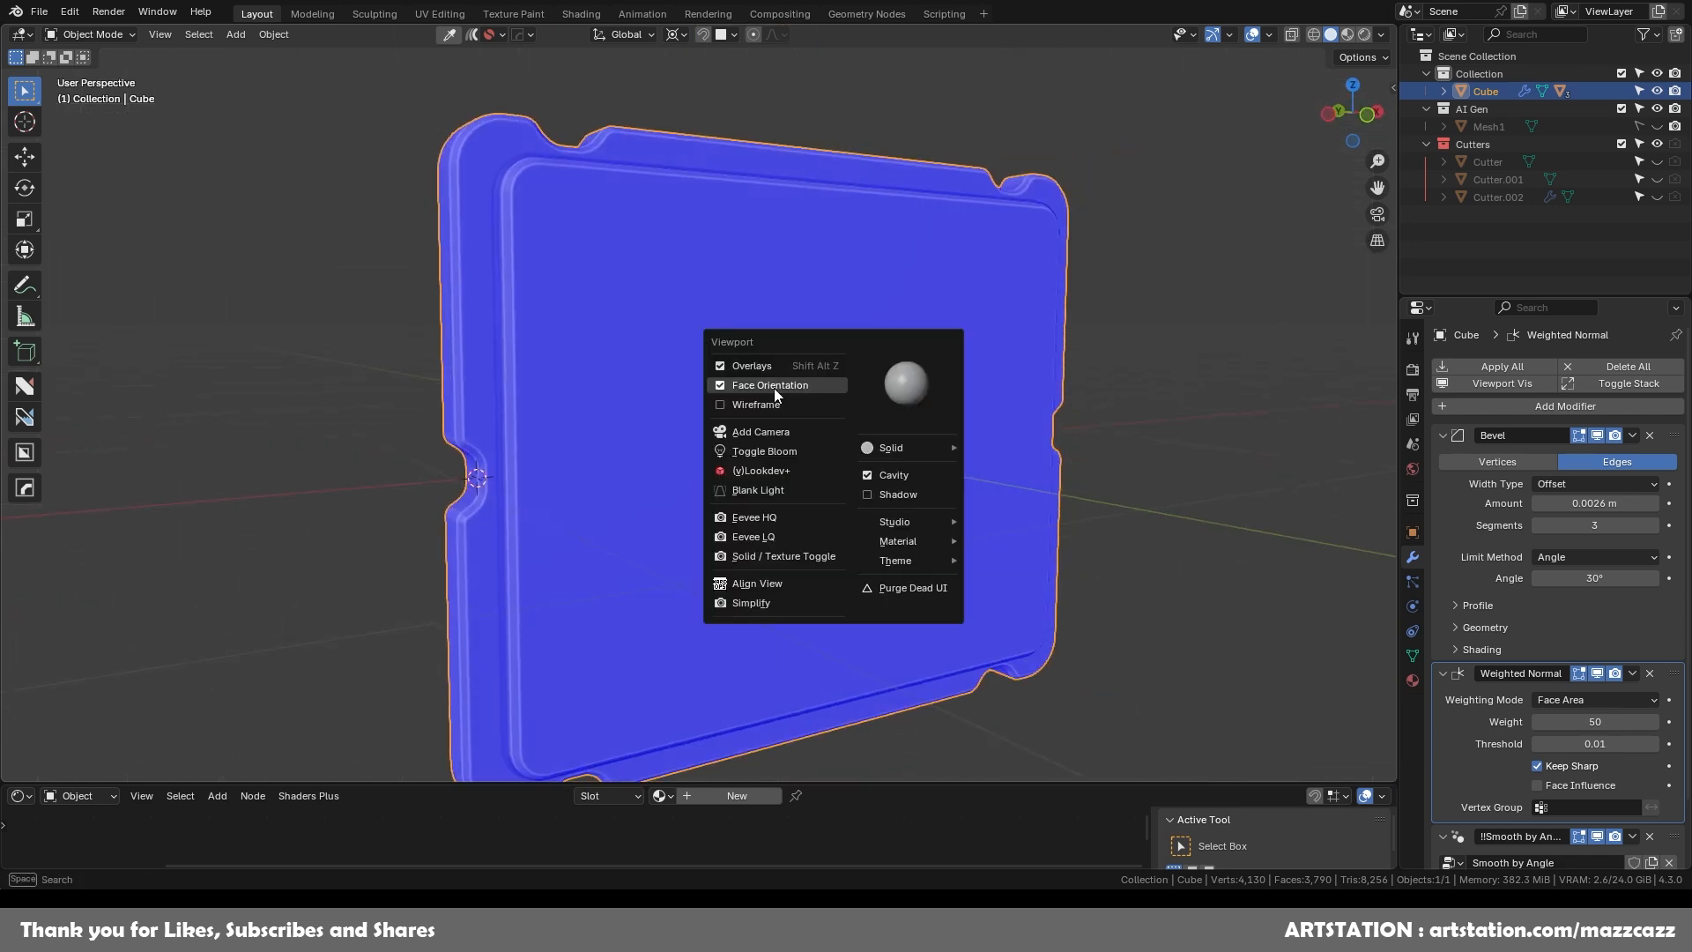
{"action": "left_click", "coordinate": [724, 384]}
{"action": "left_click", "coordinate": [1365, 116]}
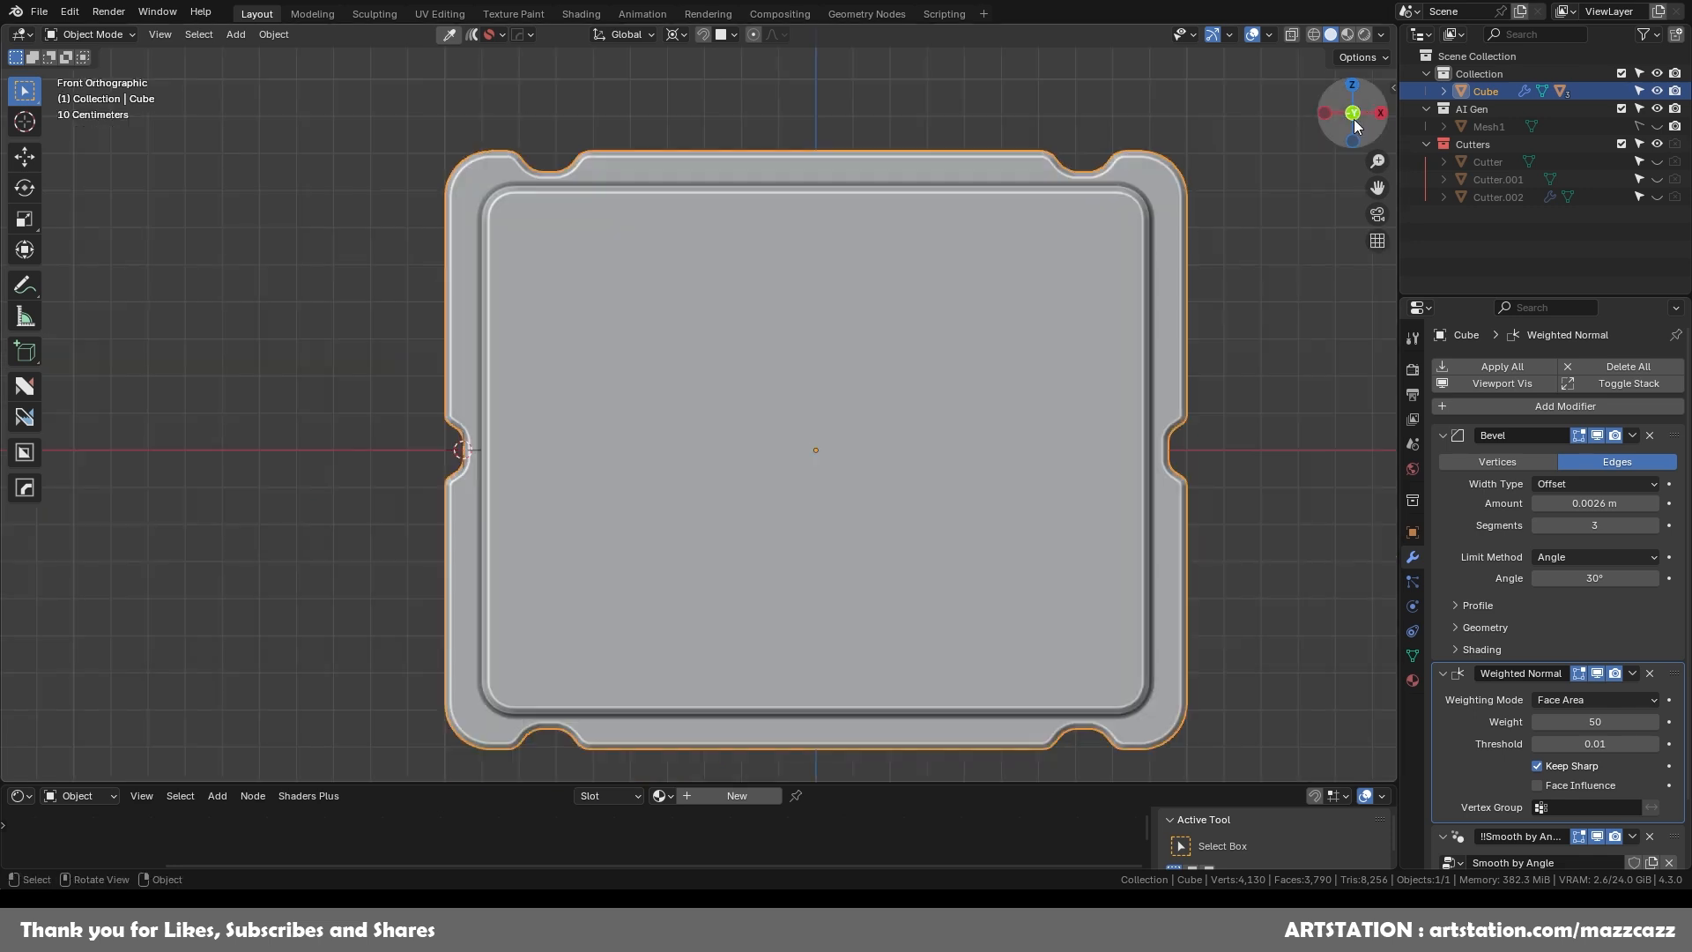
{"action": "key", "text": "ctrl+s"}
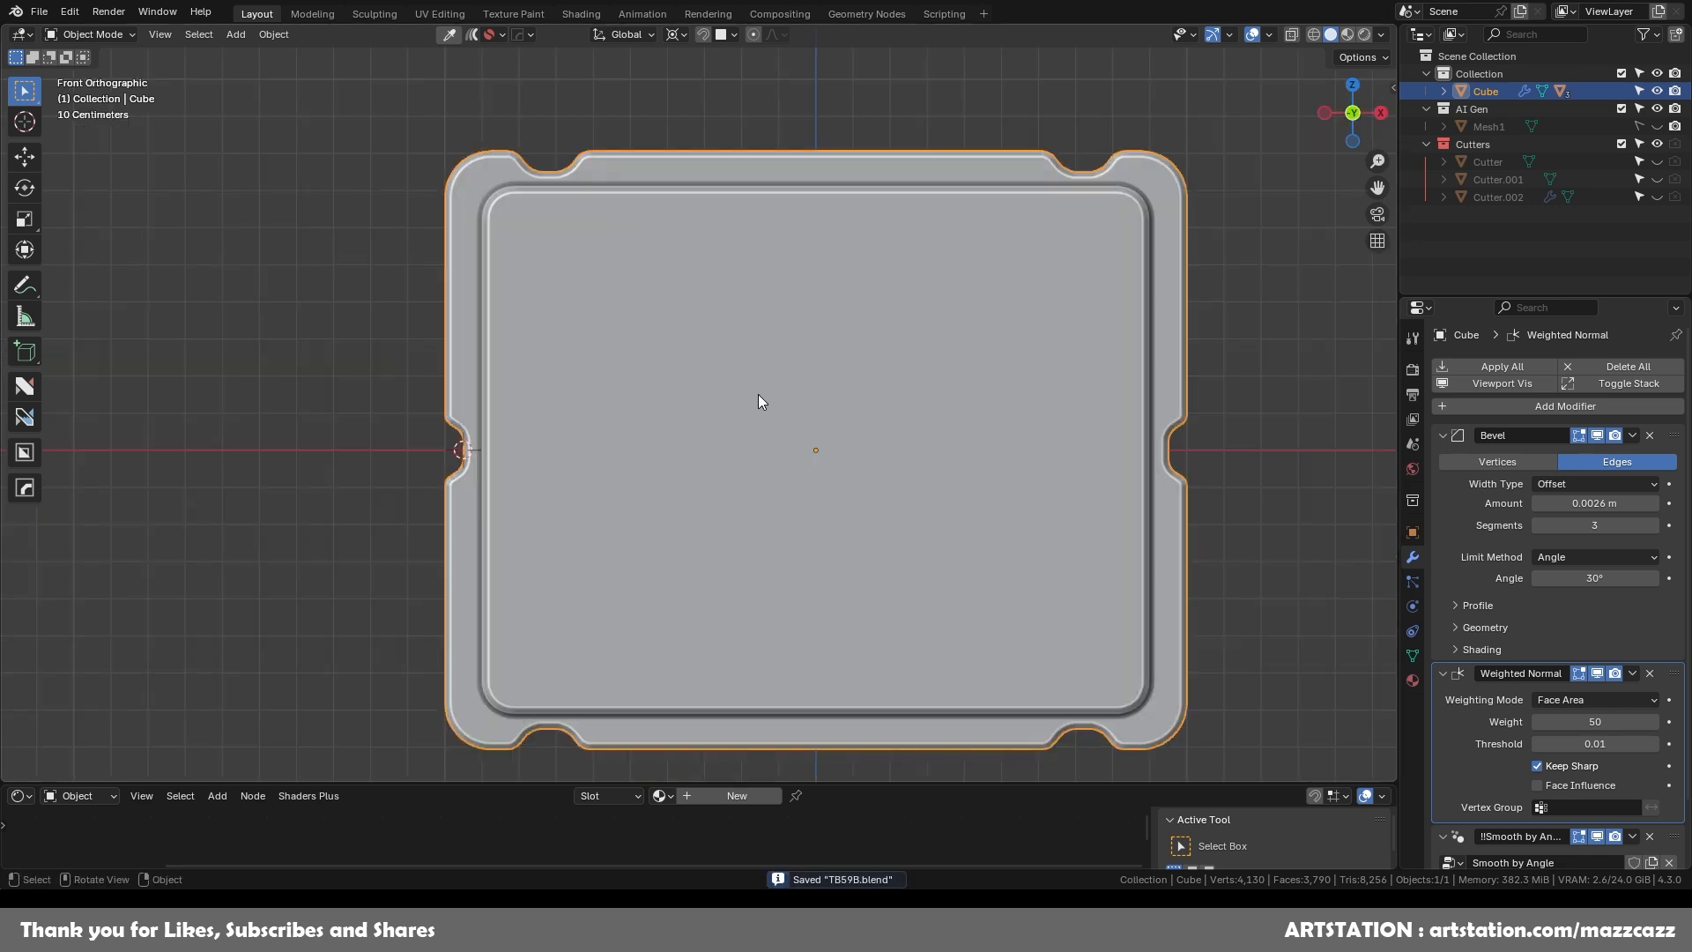
Activate BoxCutter for box cuts with grid snapping at a grid size of 0.05
{"action": "key", "text": "alt+w"}
{"action": "key", "text": "d"}
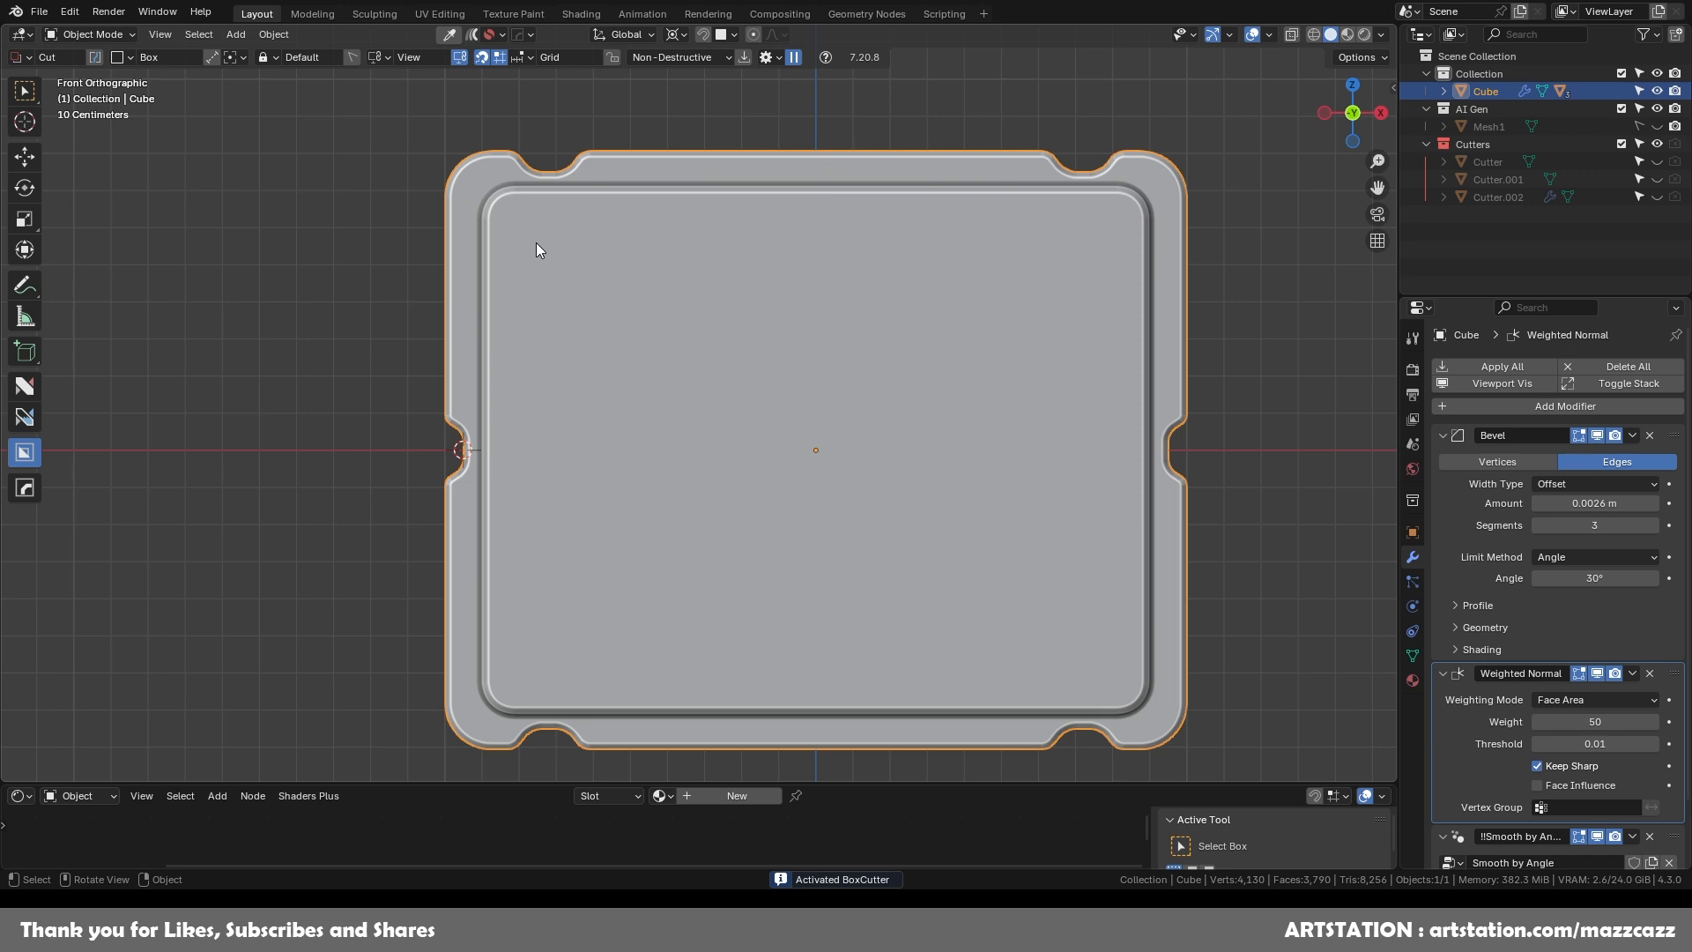
{"action": "key", "text": "ctrl"}
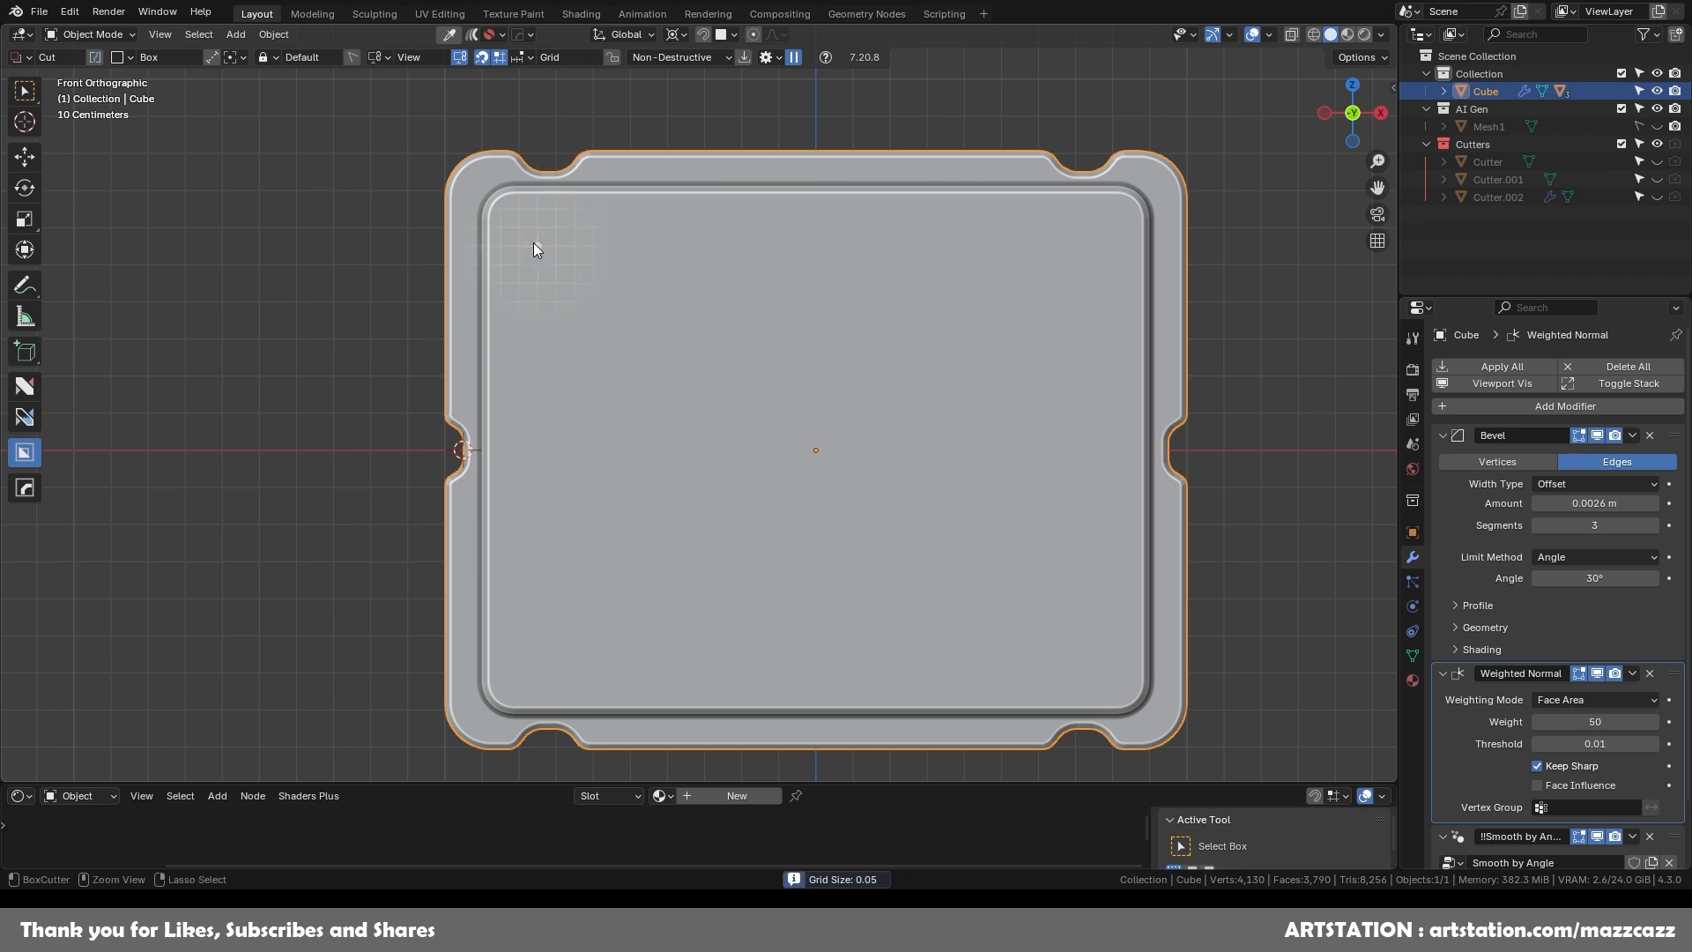
Compare the Cube with the Mesh1 reference to locate the surface details, leaving only the Cube visible
{"action": "left_click", "coordinate": [1657, 91]}
{"action": "left_click", "coordinate": [1657, 126]}
{"action": "left_click", "coordinate": [1656, 126]}
{"action": "left_click", "coordinate": [1657, 126]}
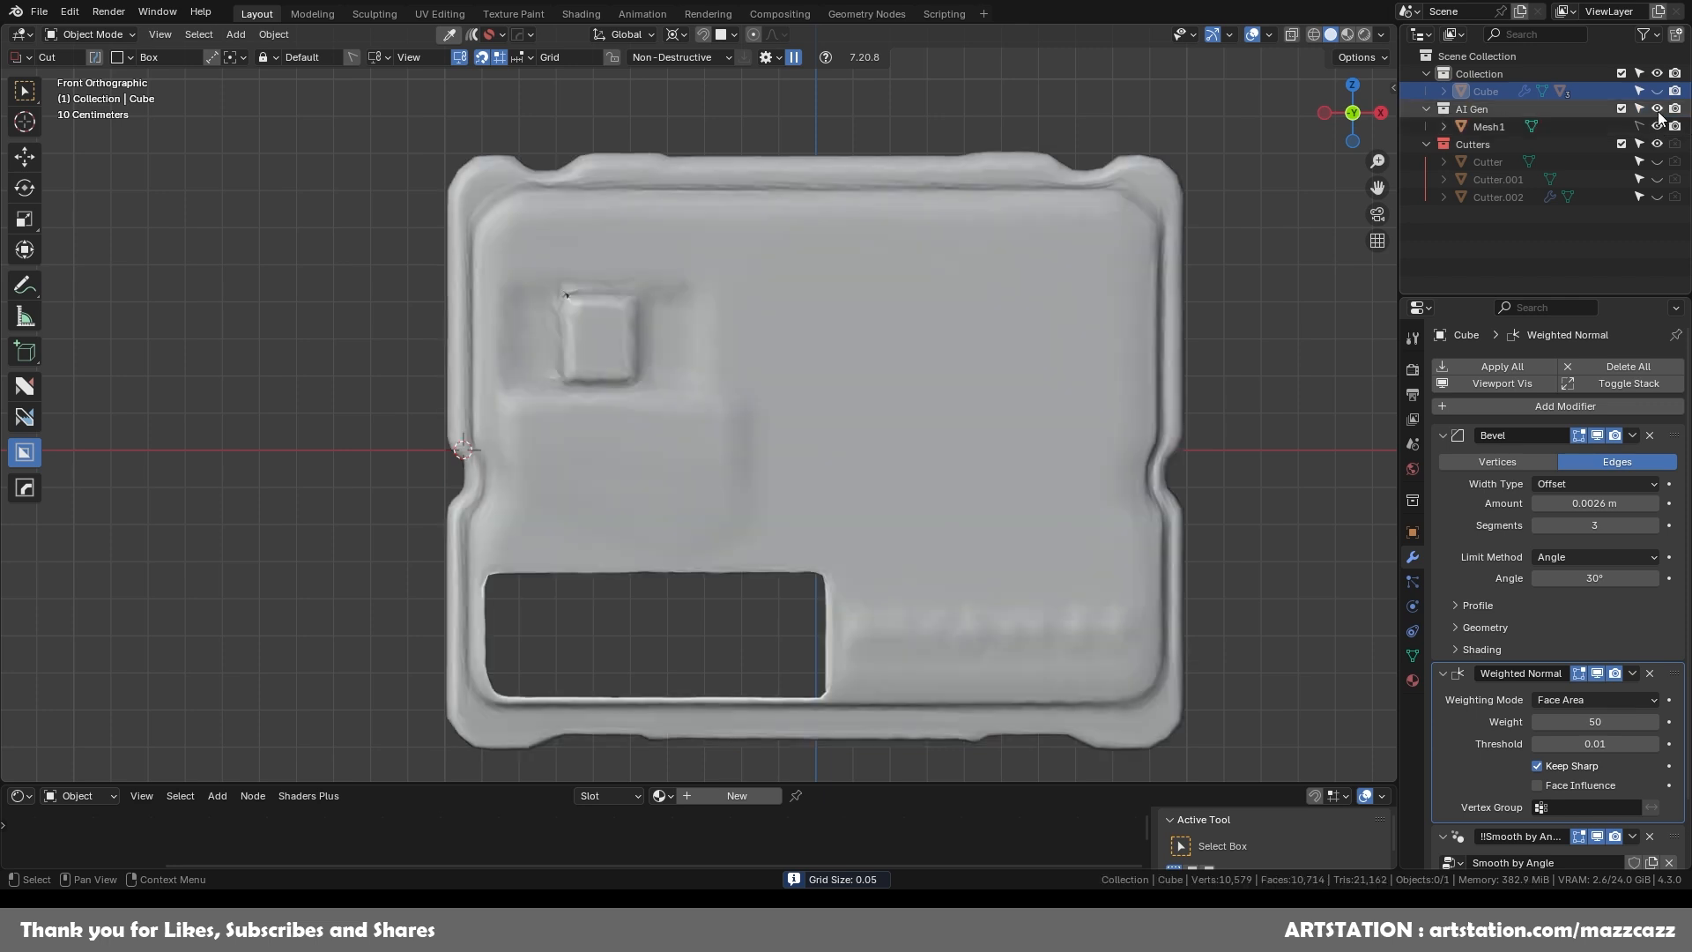
{"action": "left_click", "coordinate": [1657, 91]}
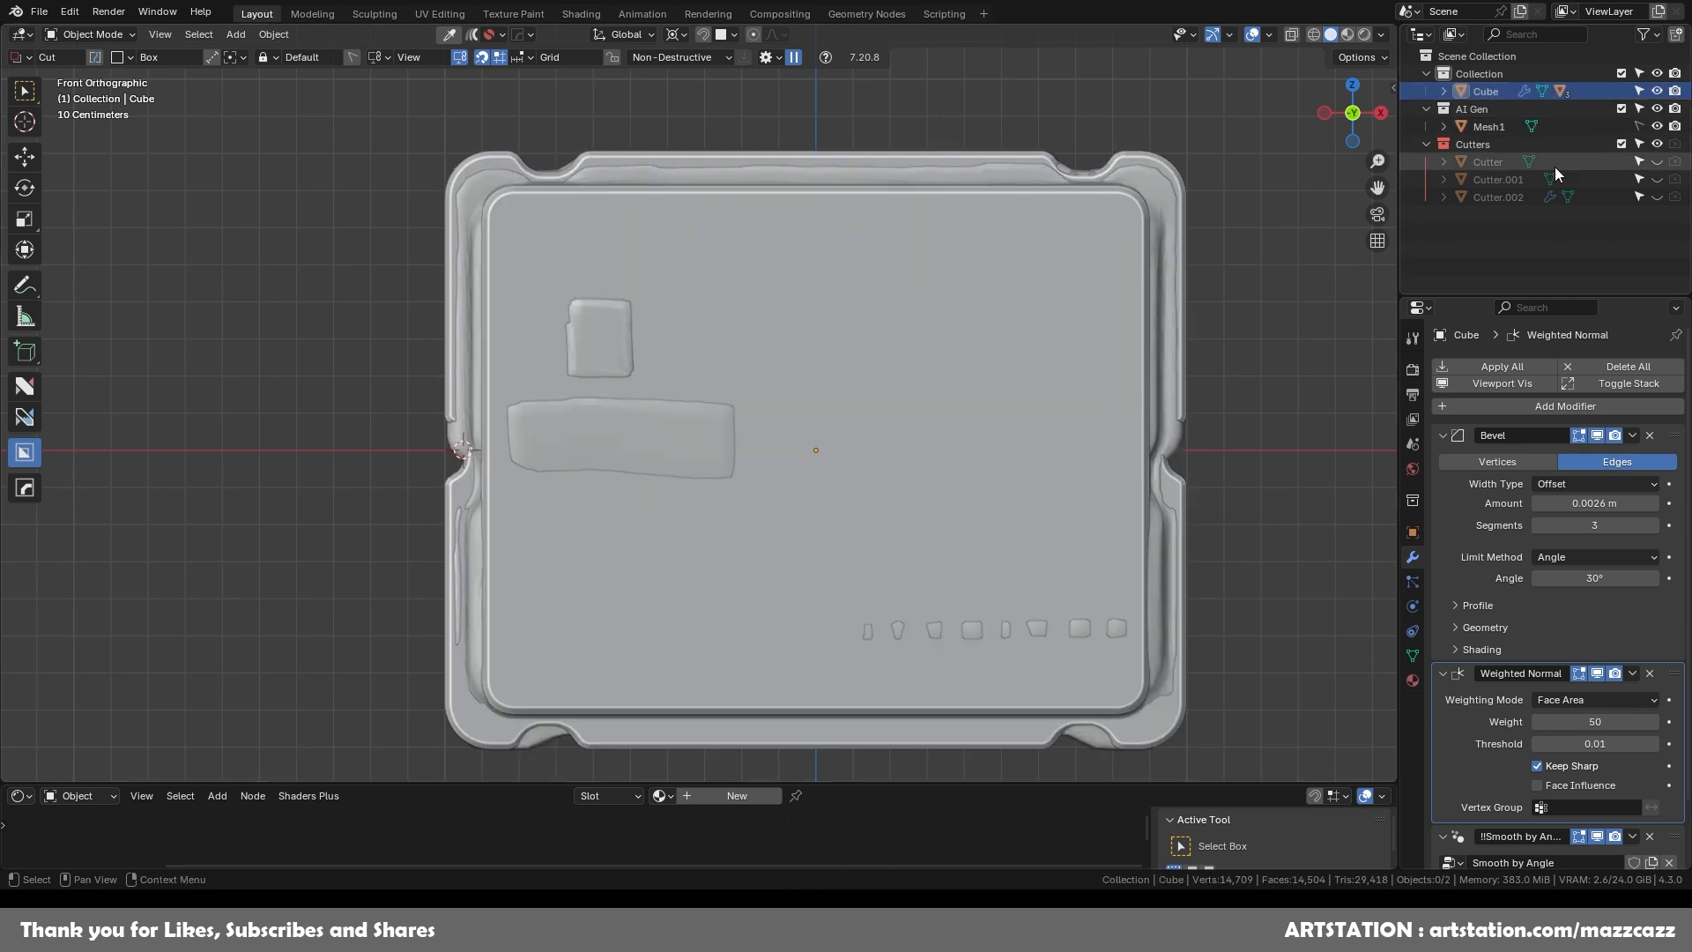
{"action": "left_click", "coordinate": [1657, 91]}
{"action": "left_click", "coordinate": [1656, 90]}
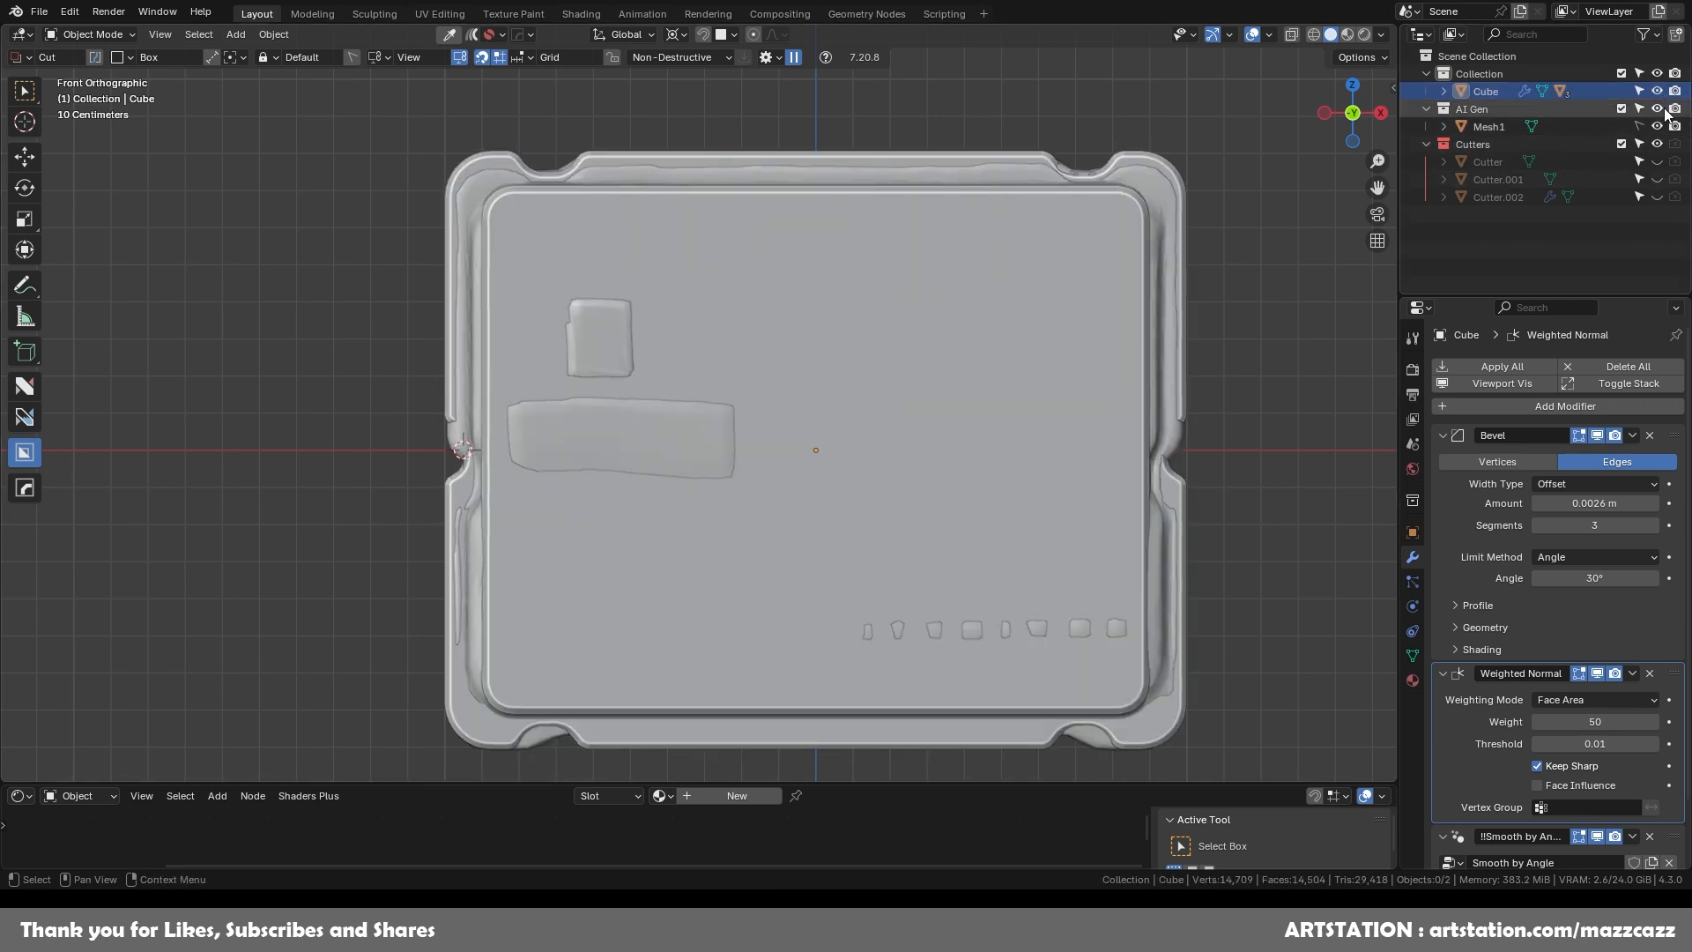
{"action": "left_click", "coordinate": [1658, 126]}
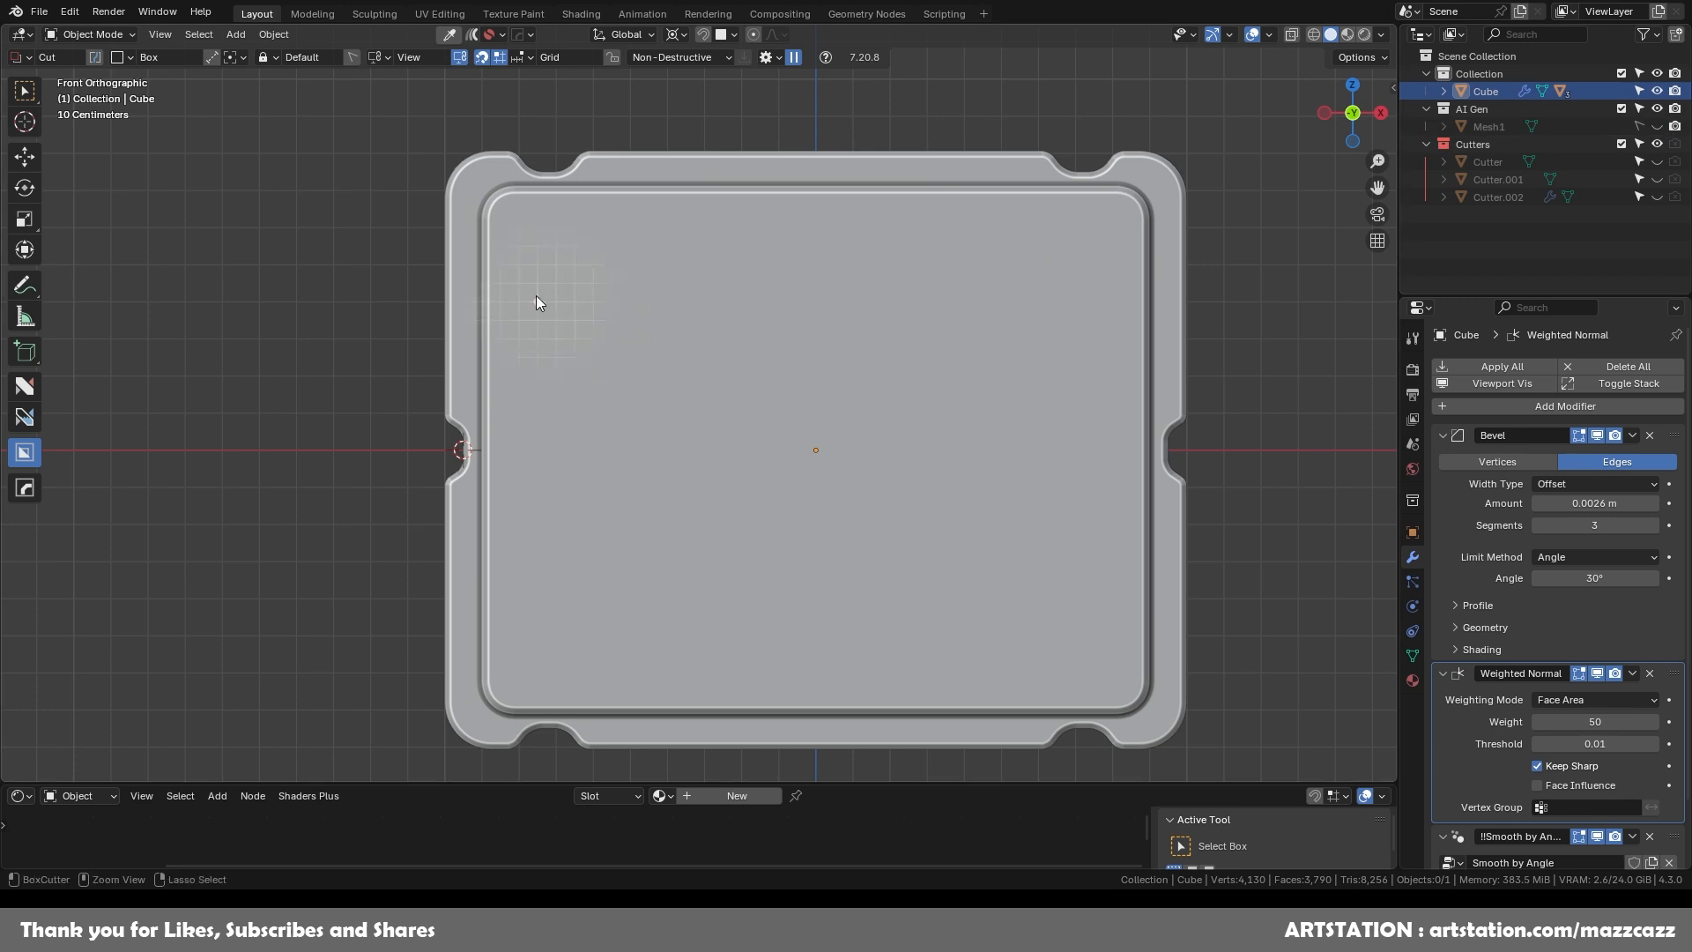
{"action": "left_click_drag", "start_coordinate": [536, 299], "coordinate": [739, 430]}
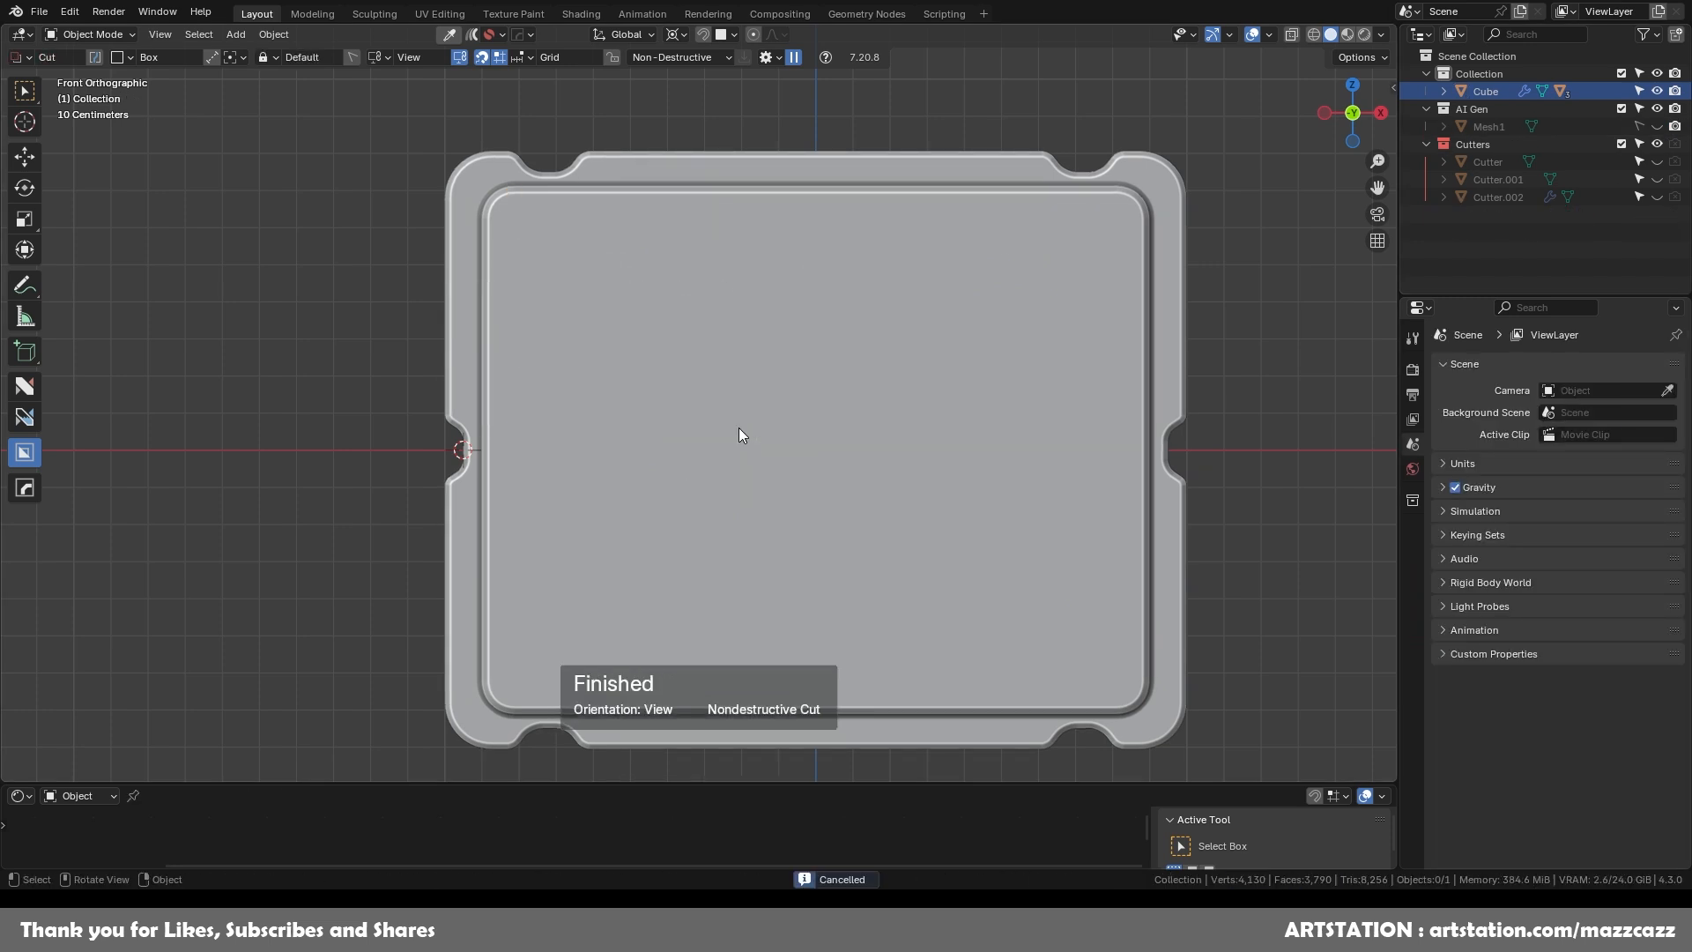
{"action": "key", "text": "d"}
{"action": "left_click", "coordinate": [910, 386]}
{"action": "left_click", "coordinate": [555, 301]}
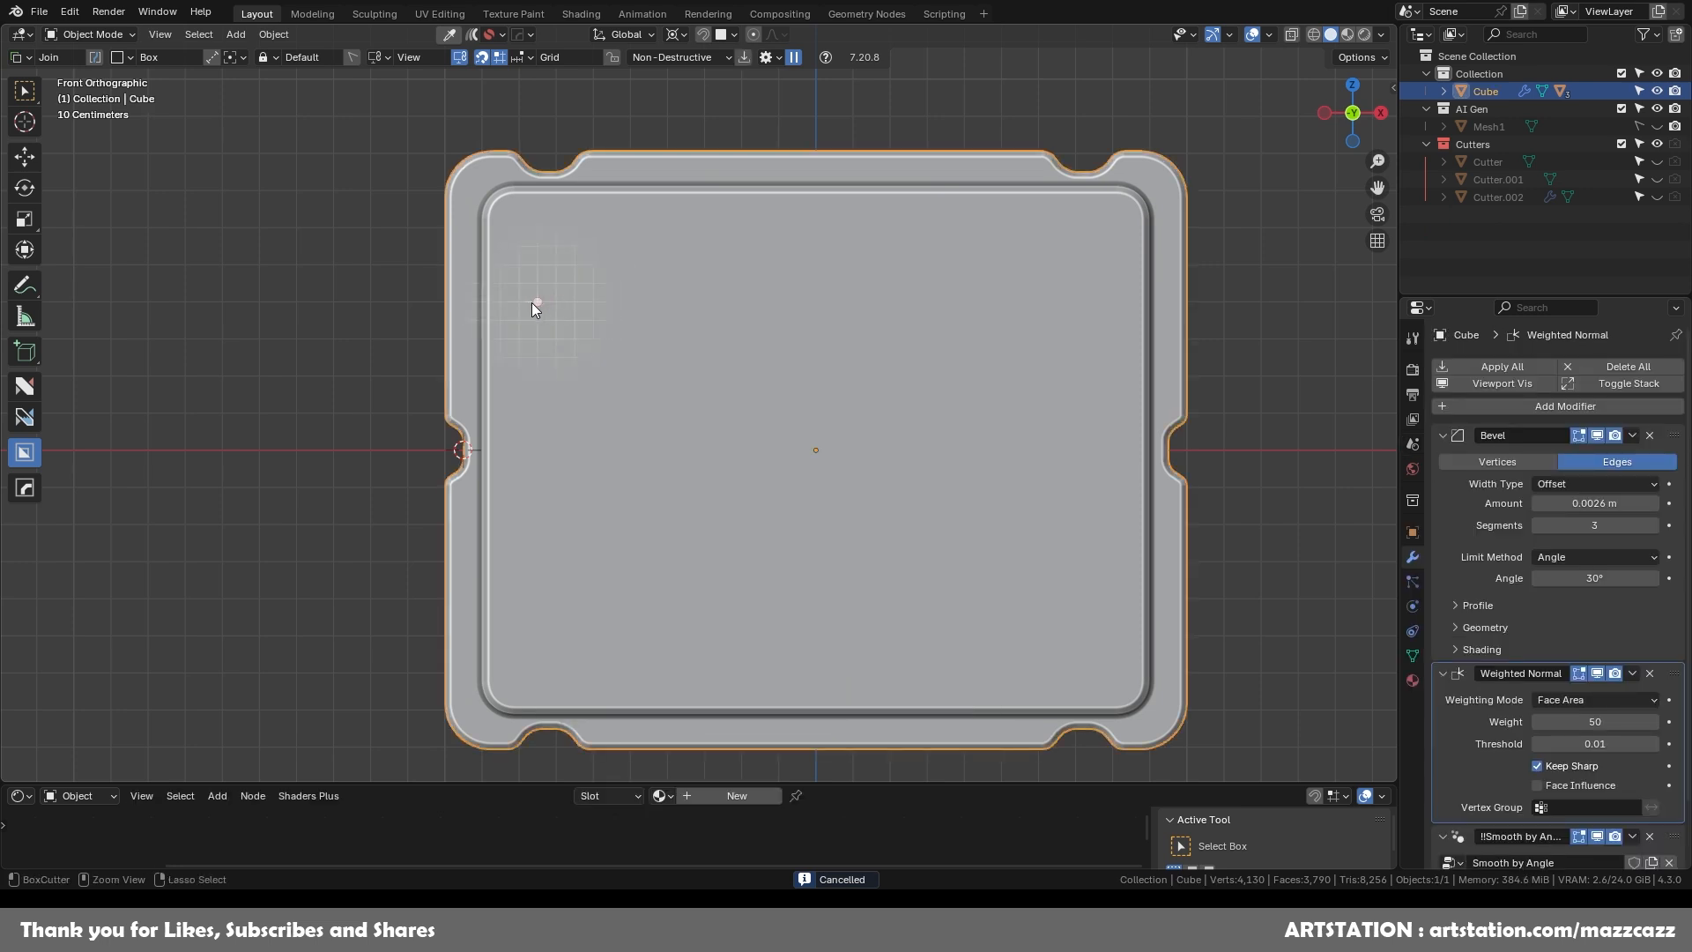
{"action": "left_click", "coordinate": [1657, 126]}
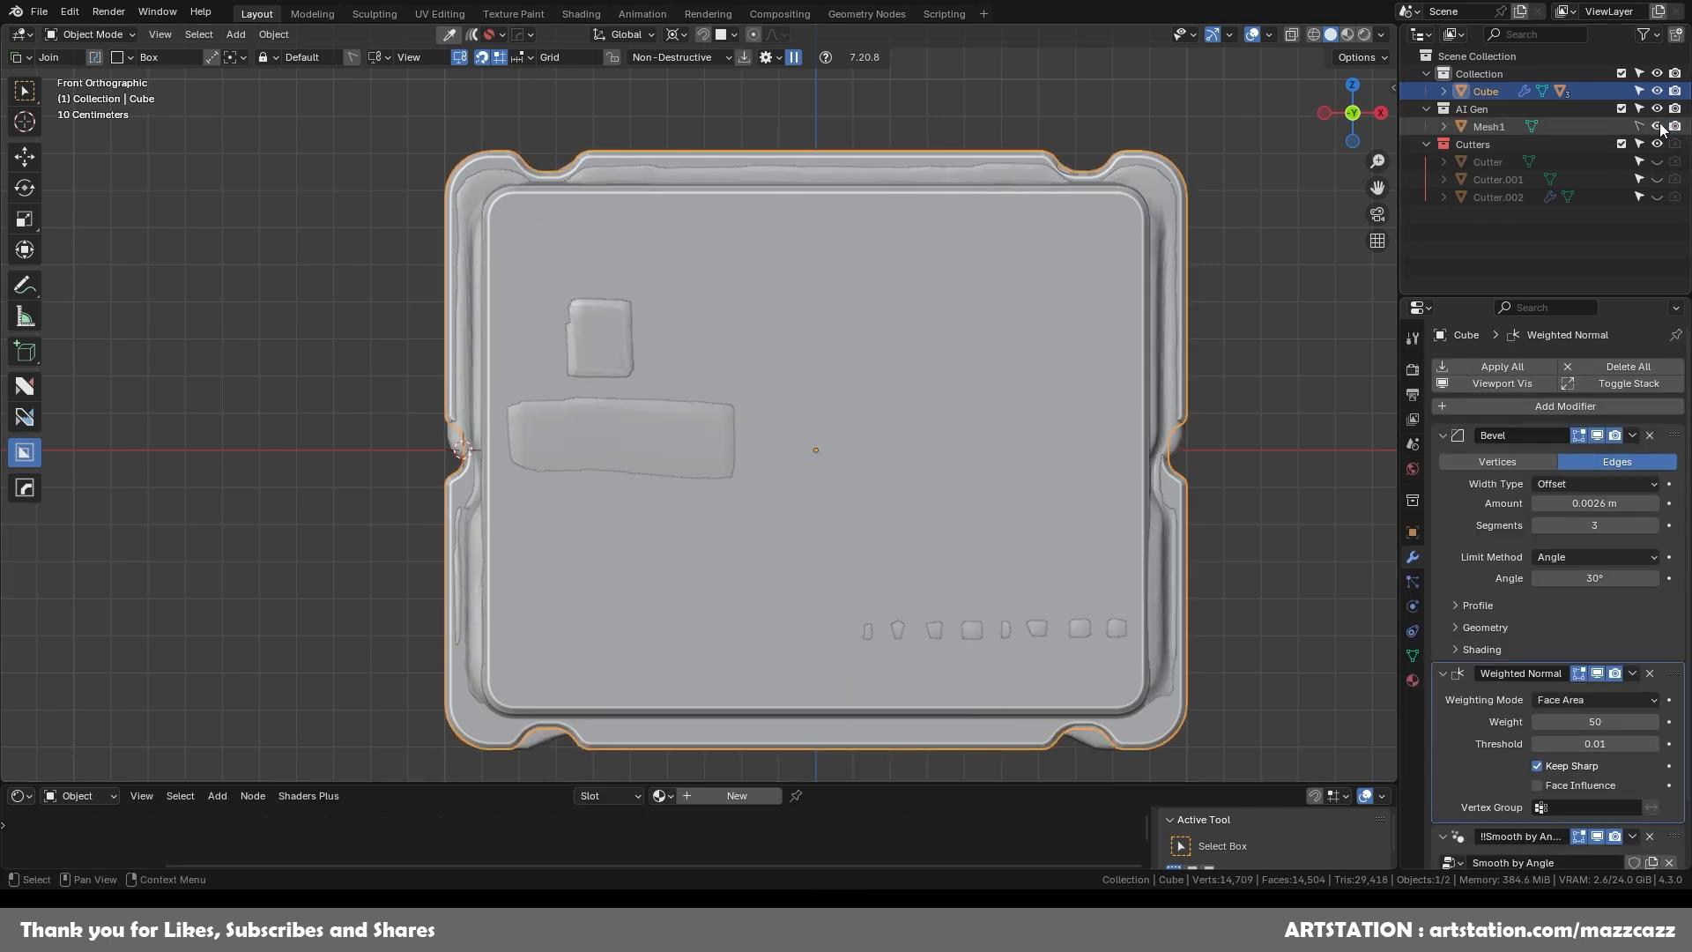
{"action": "left_click", "coordinate": [1658, 126]}
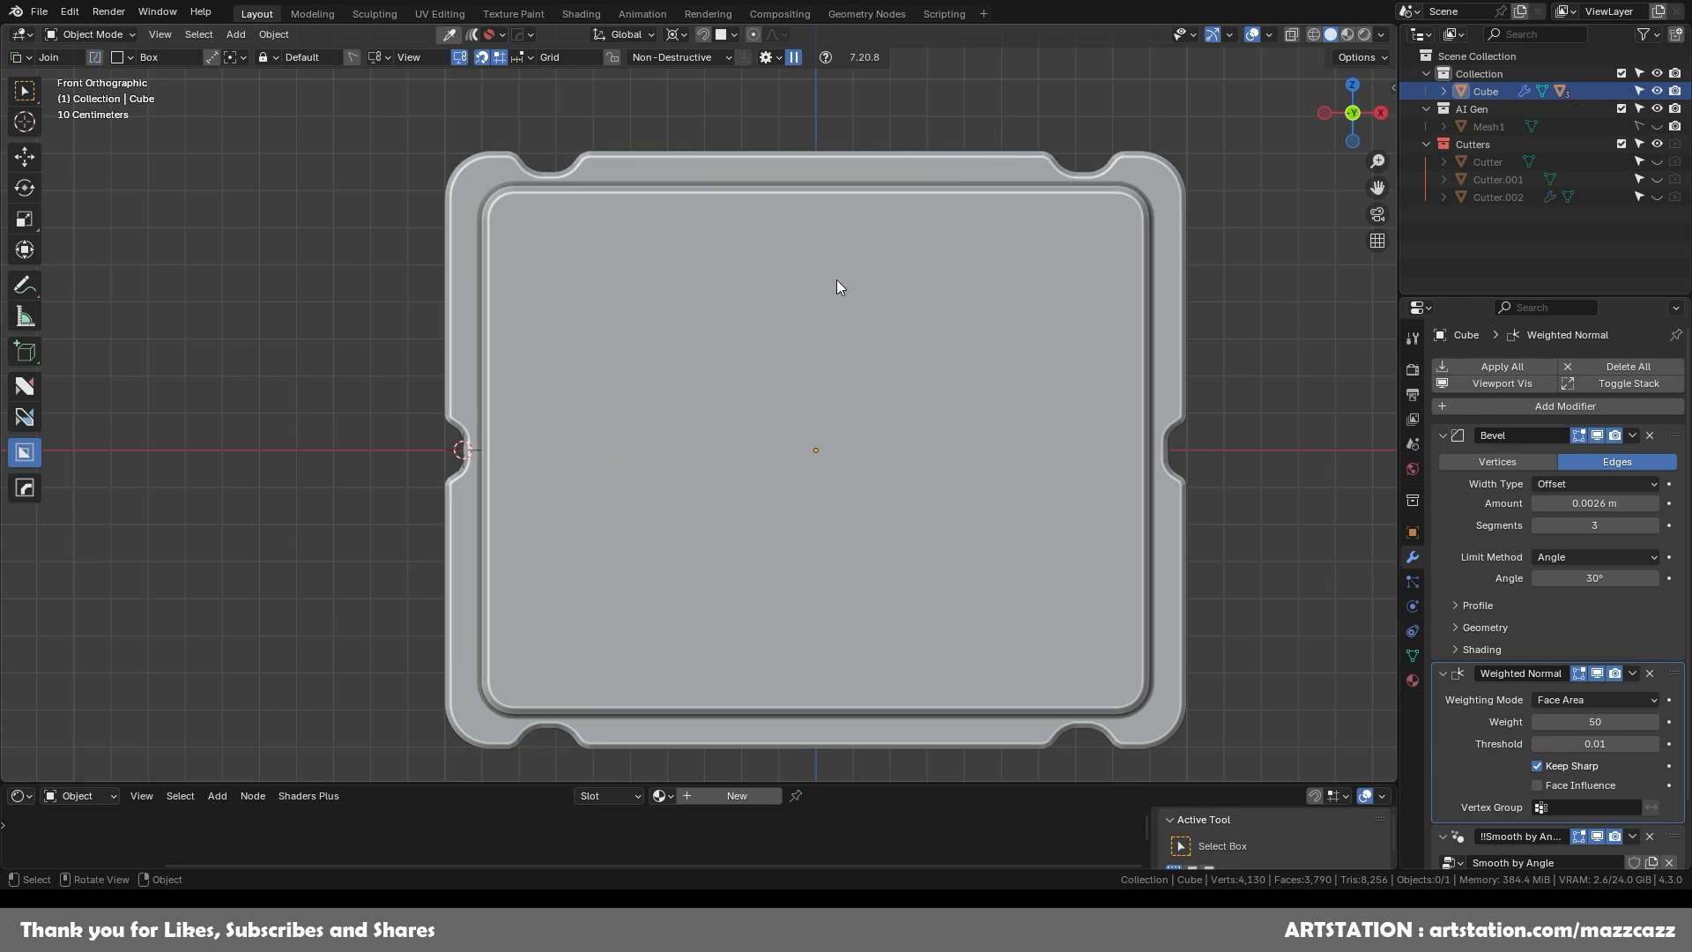
{"action": "mouse_move", "coordinate": [522, 299]}
{"action": "left_mouse_down"}
{"action": "mouse_move", "coordinate": [717, 369]}
{"action": "mouse_move", "coordinate": [764, 422]}
{"action": "left_mouse_up"}
{"action": "right_click", "coordinate": [764, 421]}
{"action": "key", "text": "ctrl+d"}
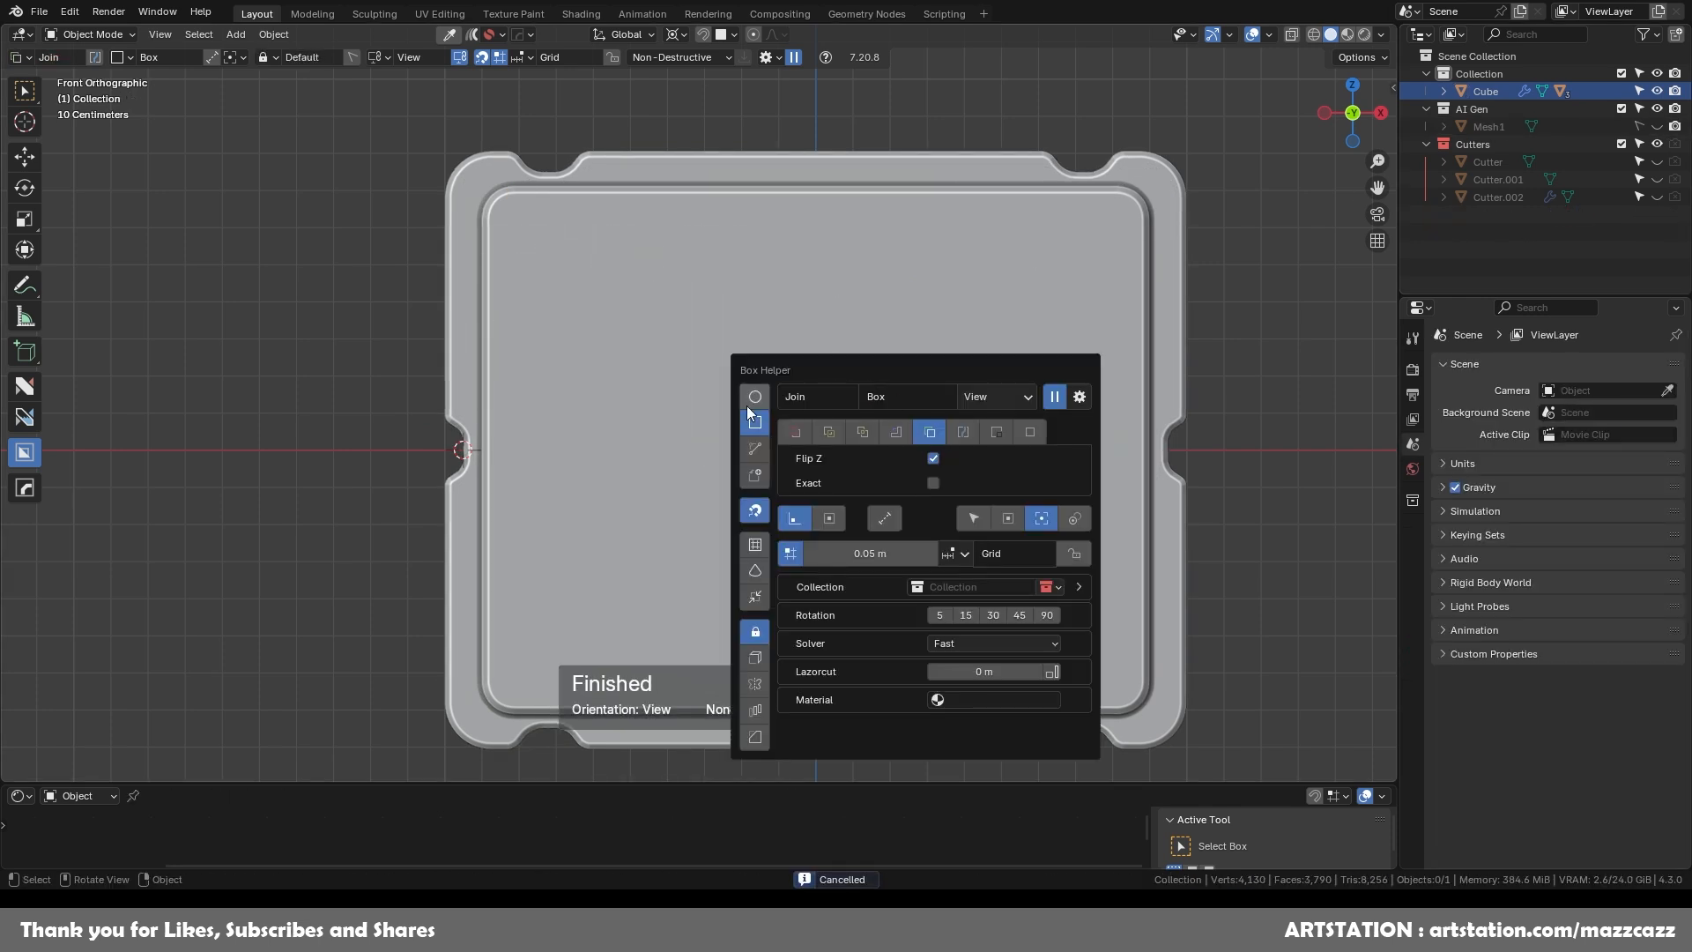
{"action": "left_click_drag", "start_coordinate": [525, 307], "coordinate": [753, 409]}
{"action": "middle_click_drag", "start_coordinate": [790, 413], "coordinate": [719, 442]}
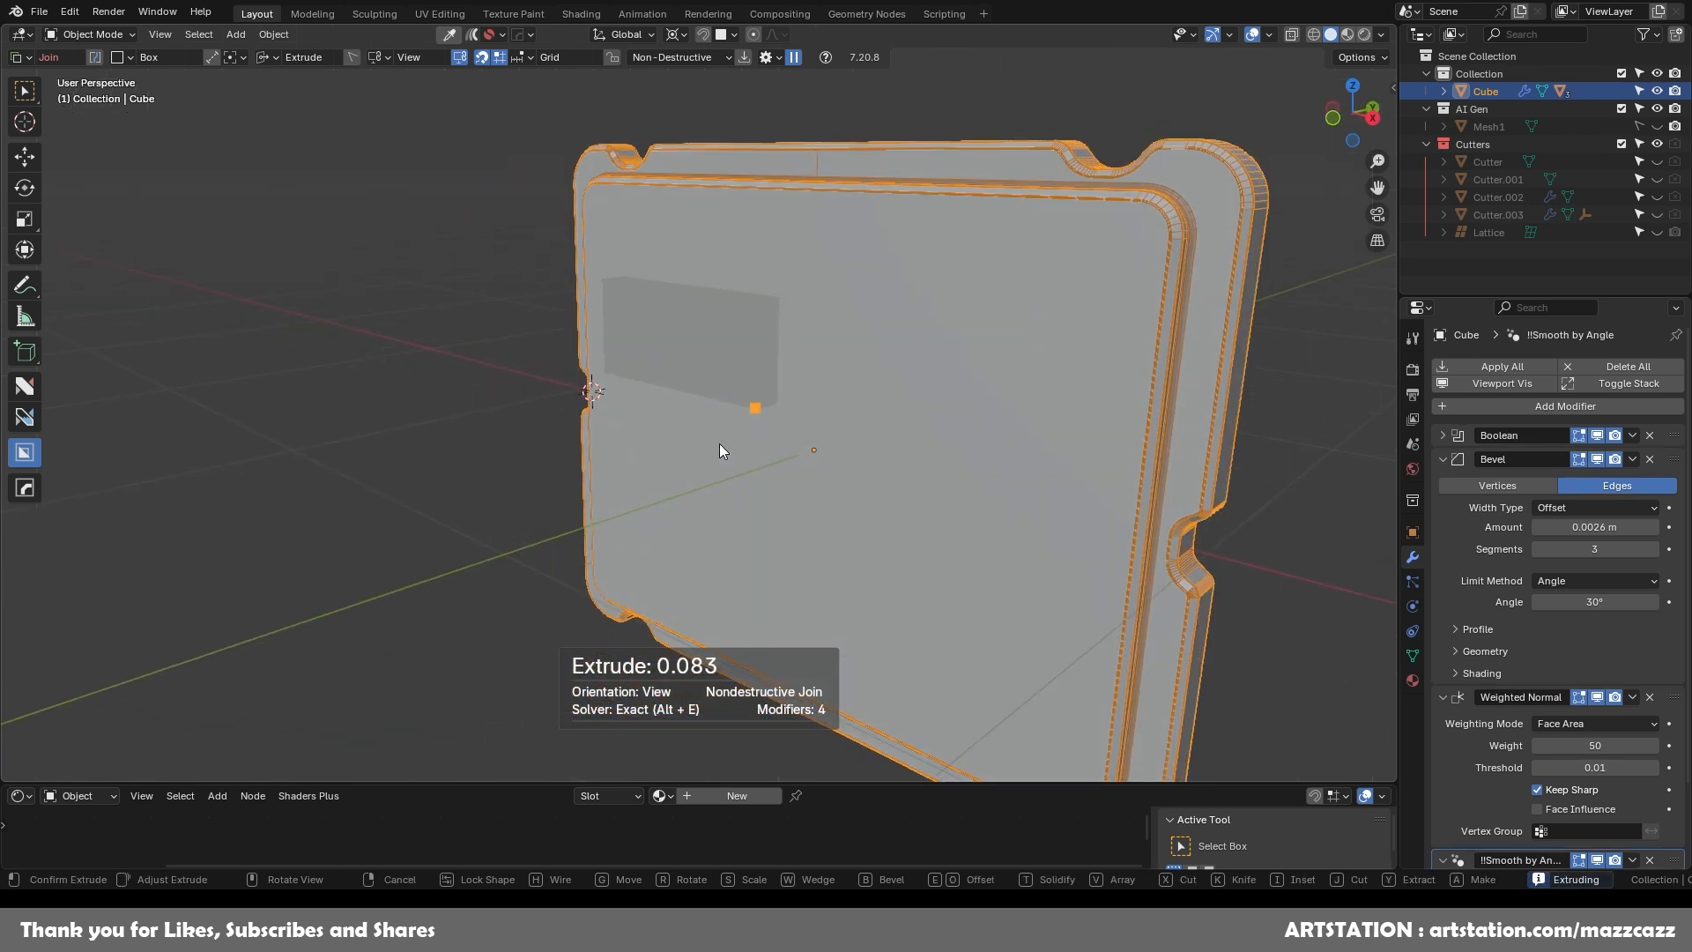
{"action": "left_click", "coordinate": [680, 417]}
Cut a rectangular pocket about 0.058 m deep into the upper-left area of the panel's raised face with BoxCutter
{"action": "key", "text": "KP_1"}
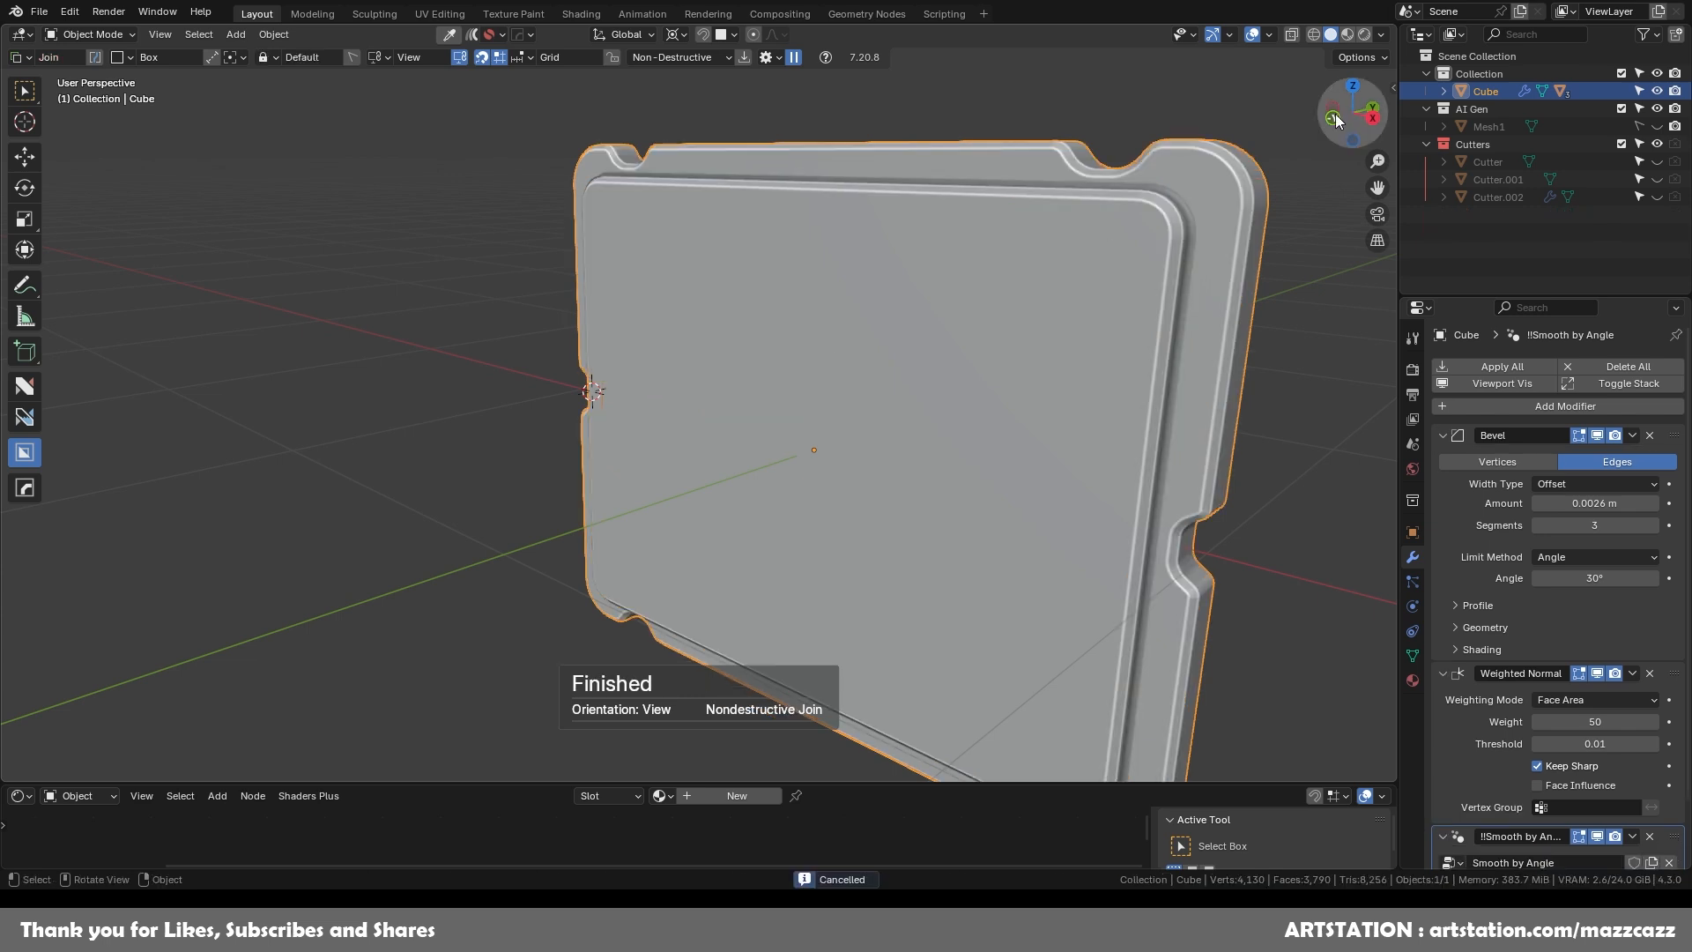
{"action": "key", "text": "d"}
{"action": "left_click", "coordinate": [764, 308]}
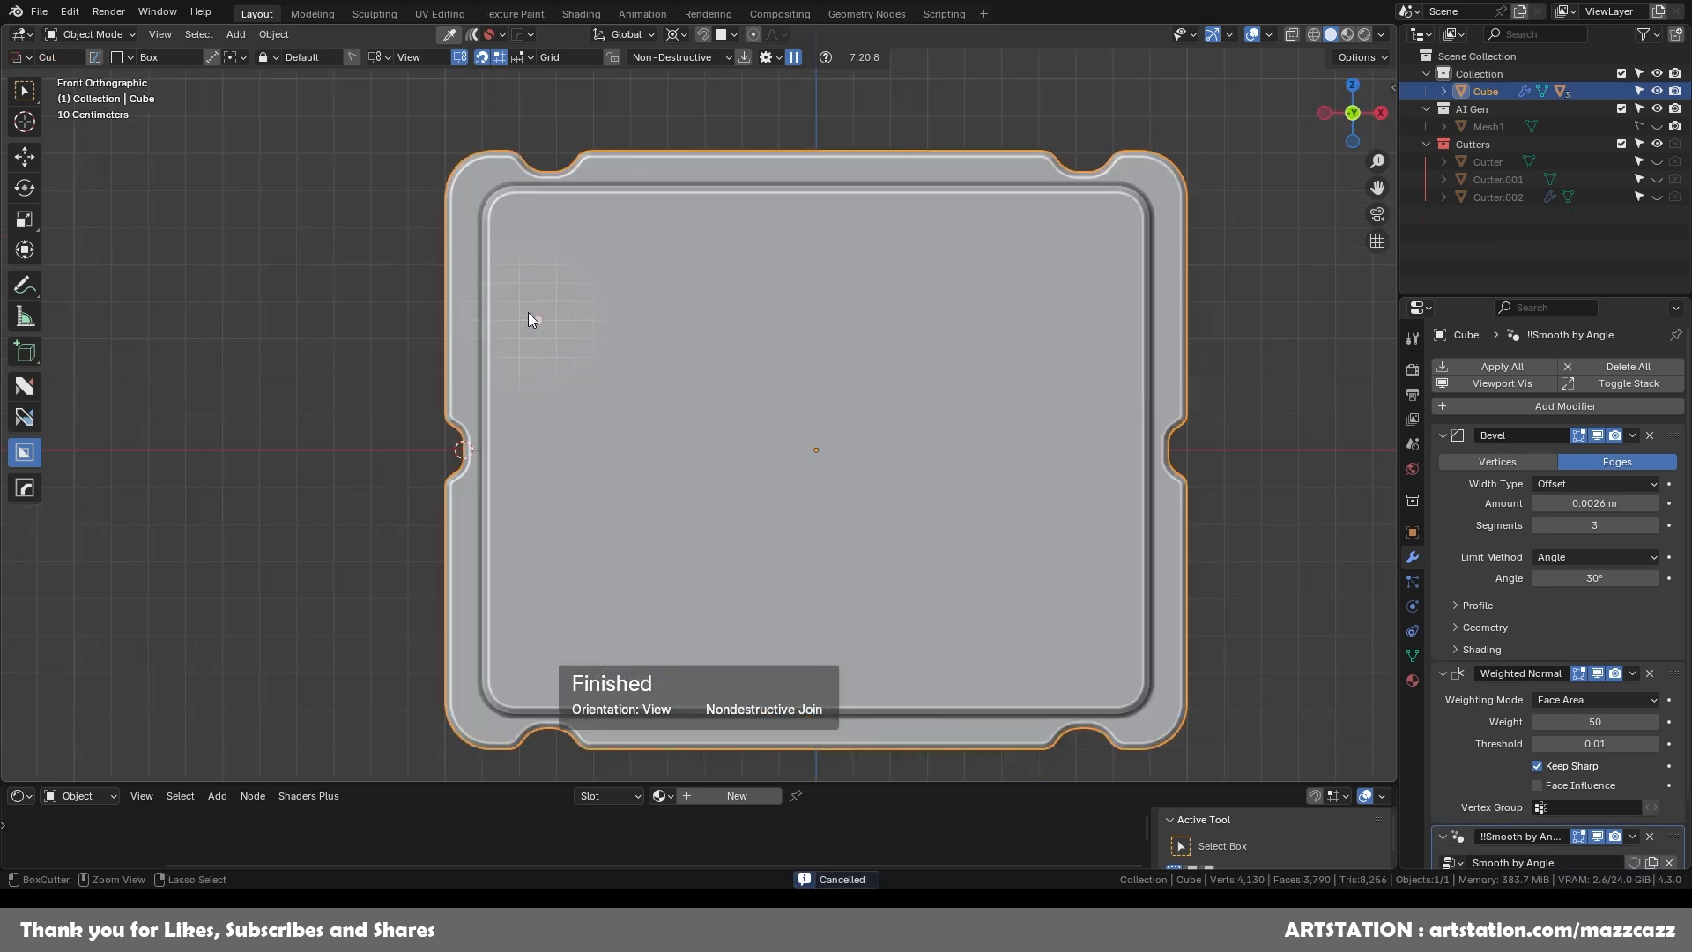
{"action": "mouse_move", "coordinate": [522, 303]}
{"action": "left_mouse_down"}
{"action": "mouse_move", "coordinate": [721, 349]}
{"action": "mouse_move", "coordinate": [740, 397]}
{"action": "mouse_move", "coordinate": [774, 409]}
{"action": "mouse_move", "coordinate": [769, 294]}
{"action": "mouse_move", "coordinate": [774, 426]}
{"action": "left_mouse_up"}
{"action": "middle_click_drag", "start_coordinate": [800, 436], "coordinate": [707, 455]}
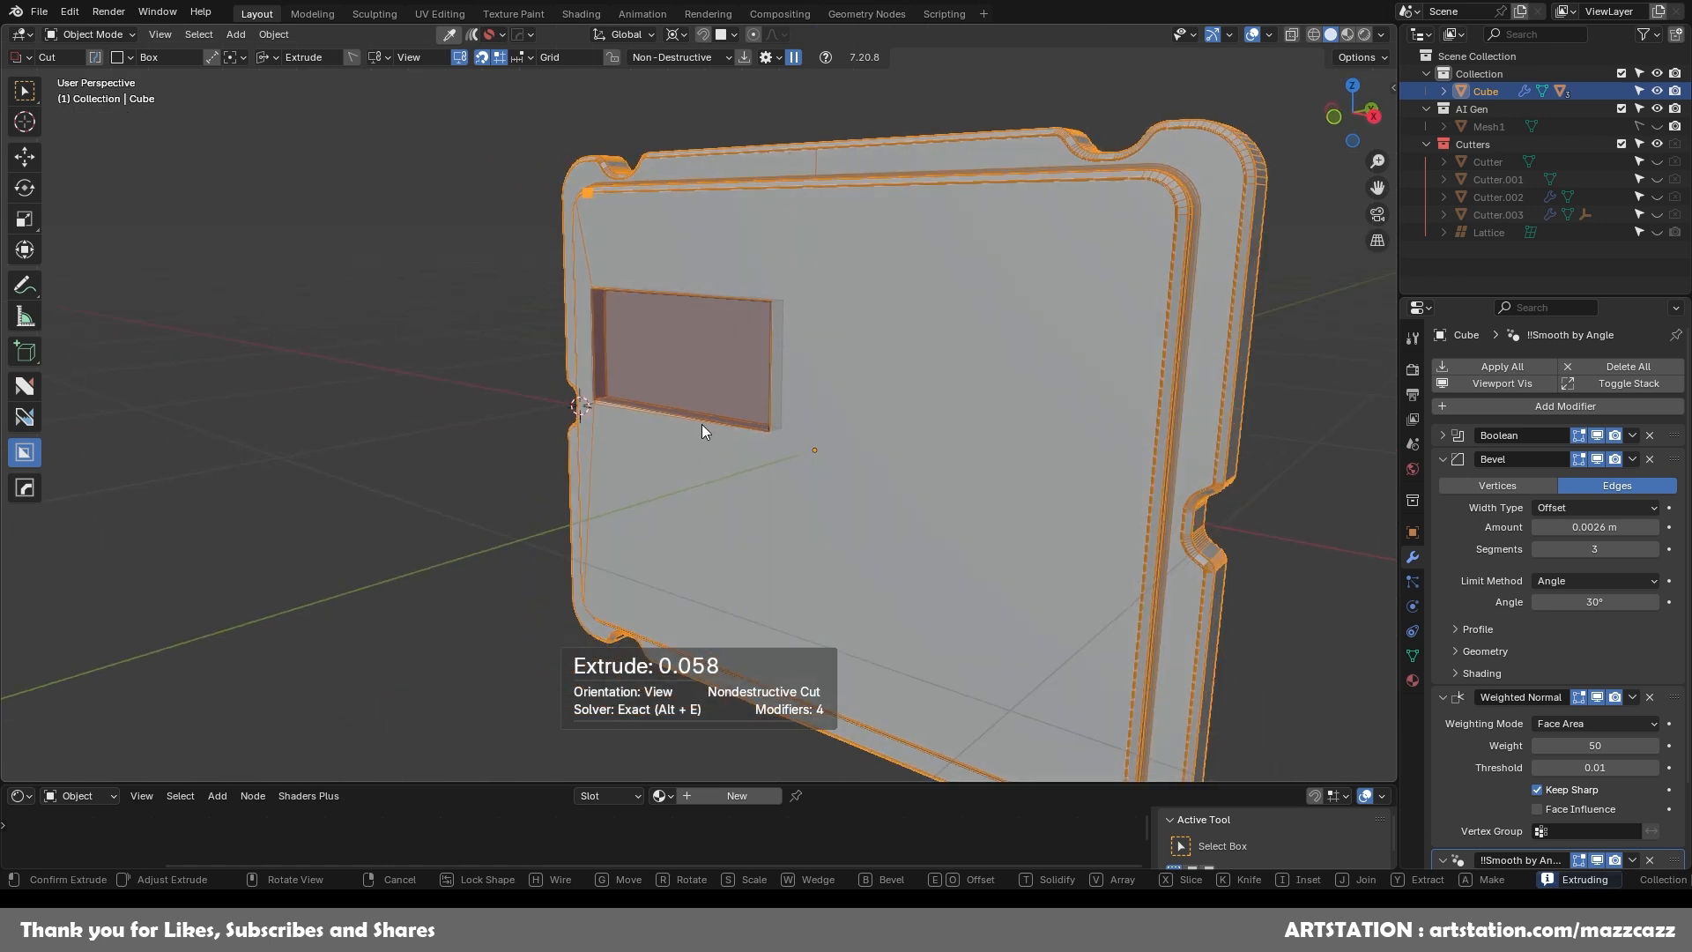
{"action": "left_click", "coordinate": [705, 425]}
Apply the pocket's Boolean cut to the panel with the HOps Sharpen / Apply Mods operation
{"action": "key", "text": "q"}
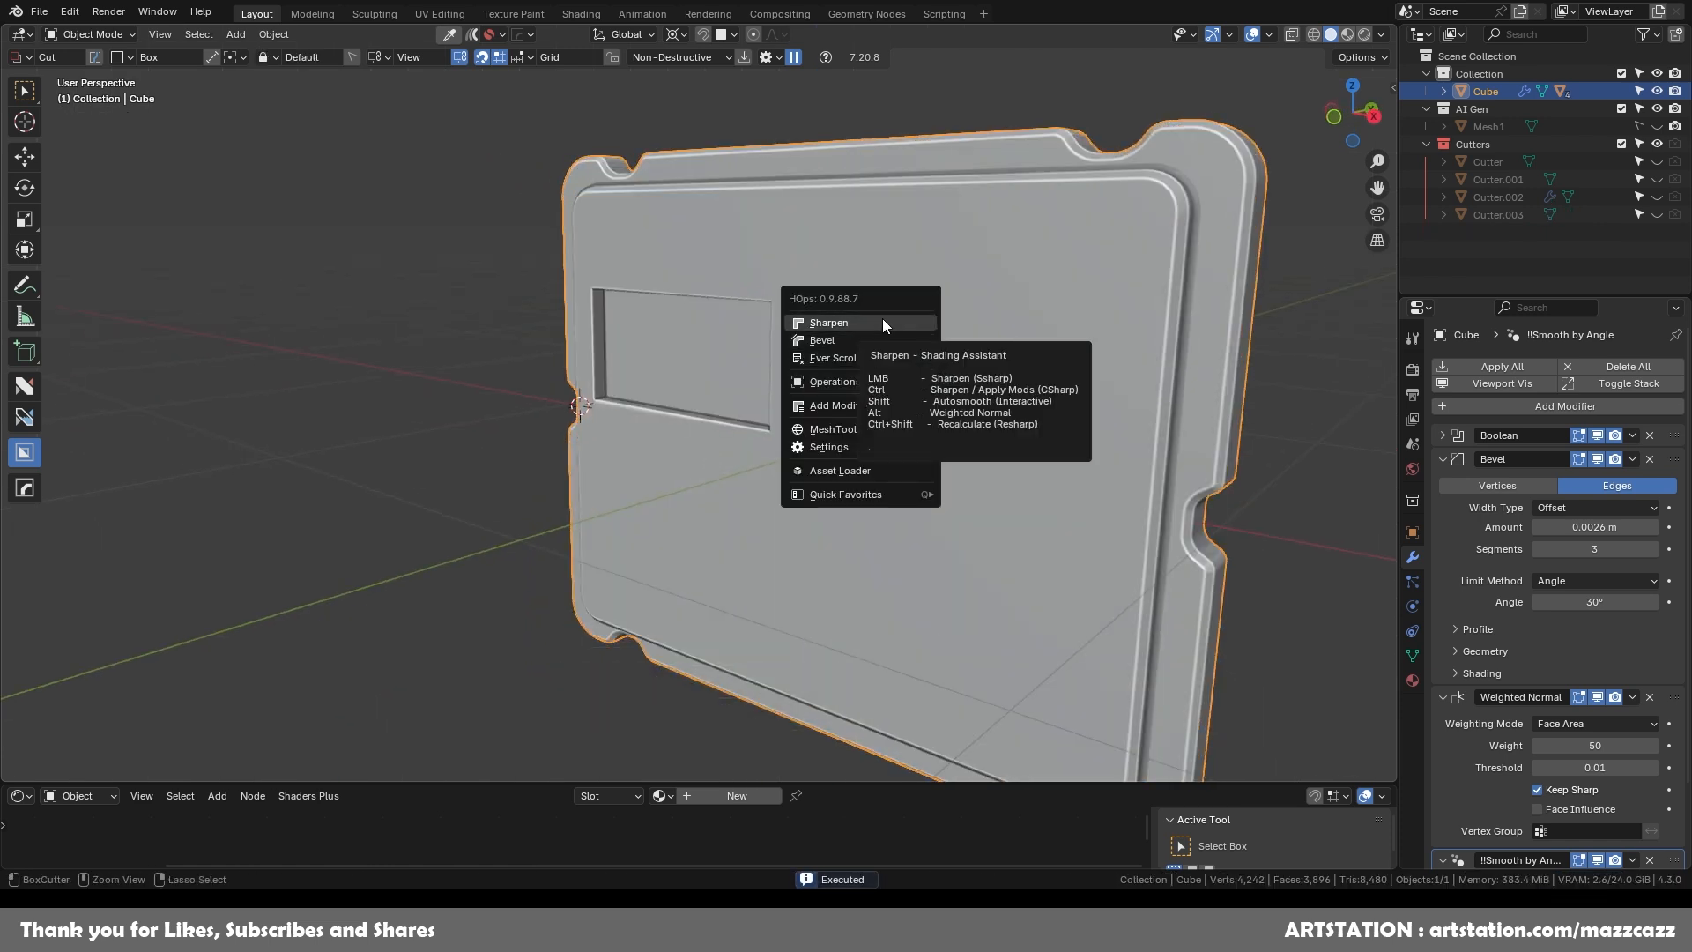
{"action": "left_click", "coordinate": [883, 322], "text": "ctrl"}
{"action": "middle_click_drag", "start_coordinate": [753, 362], "coordinate": [806, 315]}
Select the pocket's floor face in Edit Mode and change the transform pivot point for scaling it
{"action": "key", "text": "Tab"}
{"action": "left_click", "coordinate": [805, 381]}
{"action": "key", "text": "alt+a"}
{"action": "middle_click_drag", "start_coordinate": [723, 350], "coordinate": [767, 341]}
{"action": "key", "text": "3"}
{"action": "left_click", "coordinate": [695, 370]}
{"action": "key", "text": "s"}
{"action": "right_click", "coordinate": [864, 378]}
{"action": "left_click", "coordinate": [735, 34]}
{"action": "left_click", "coordinate": [743, 118]}
Shrink the pocket's floor face to about 0.8, scale it by 0.972, and scale it along Z by 0.812
{"action": "key", "text": "s"}
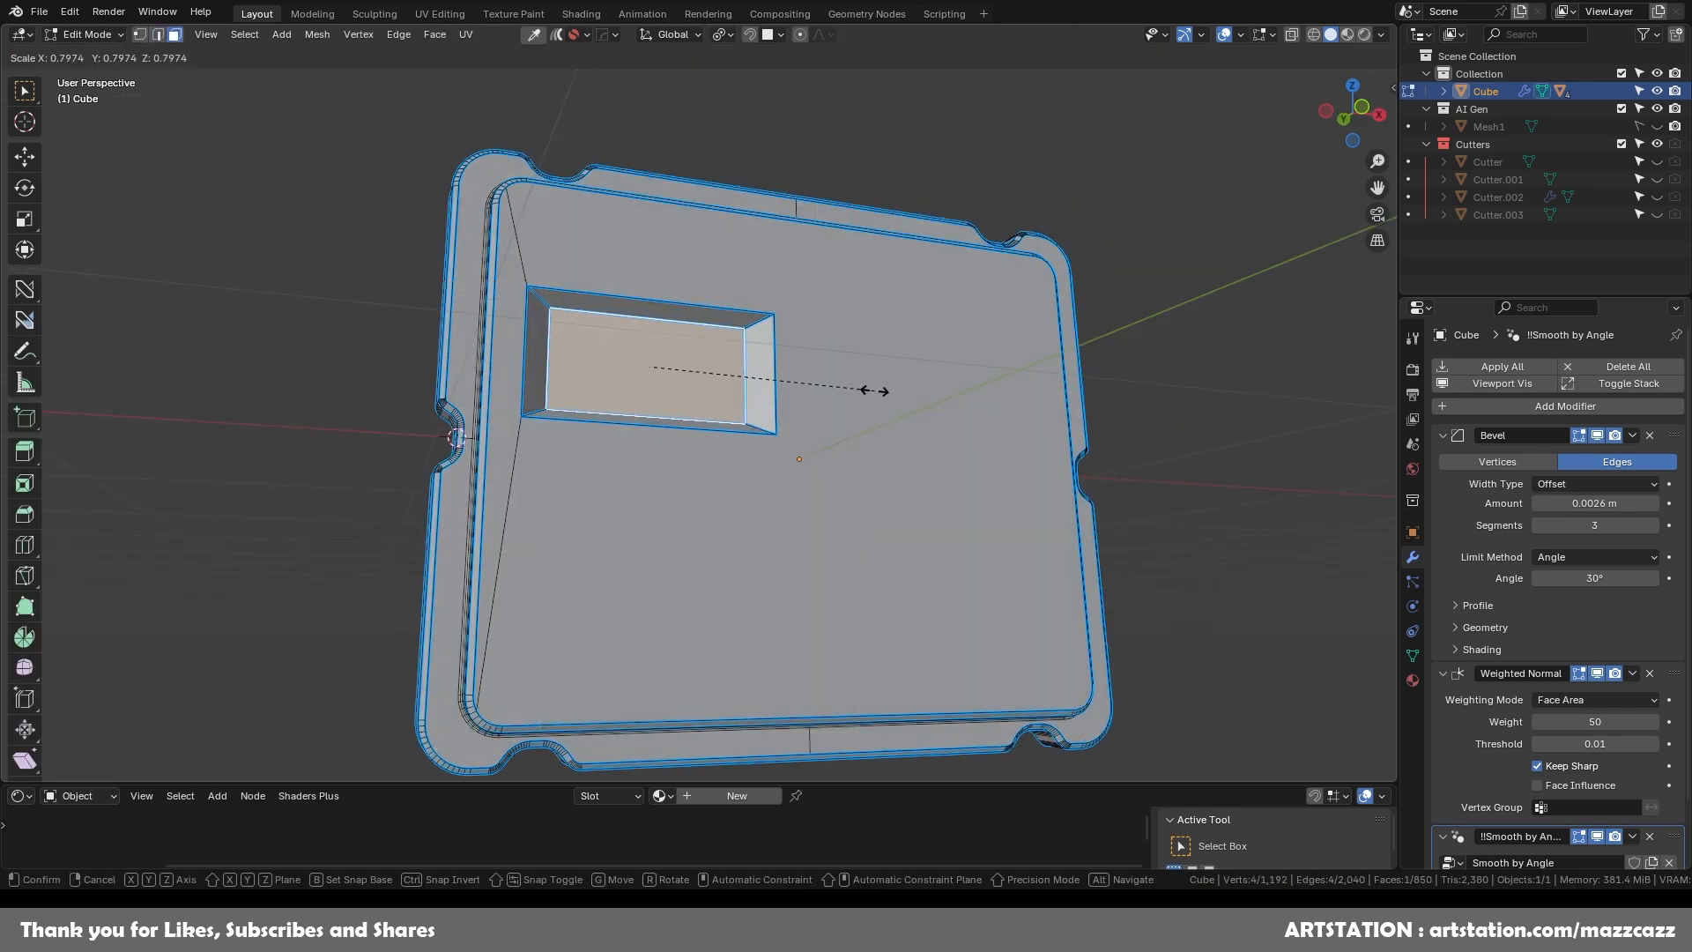
{"action": "left_click", "coordinate": [875, 391]}
{"action": "left_click", "coordinate": [1362, 106]}
{"action": "key", "text": "s"}
{"action": "left_click", "coordinate": [898, 360]}
{"action": "key", "text": "s"}
{"action": "key", "text": "z"}
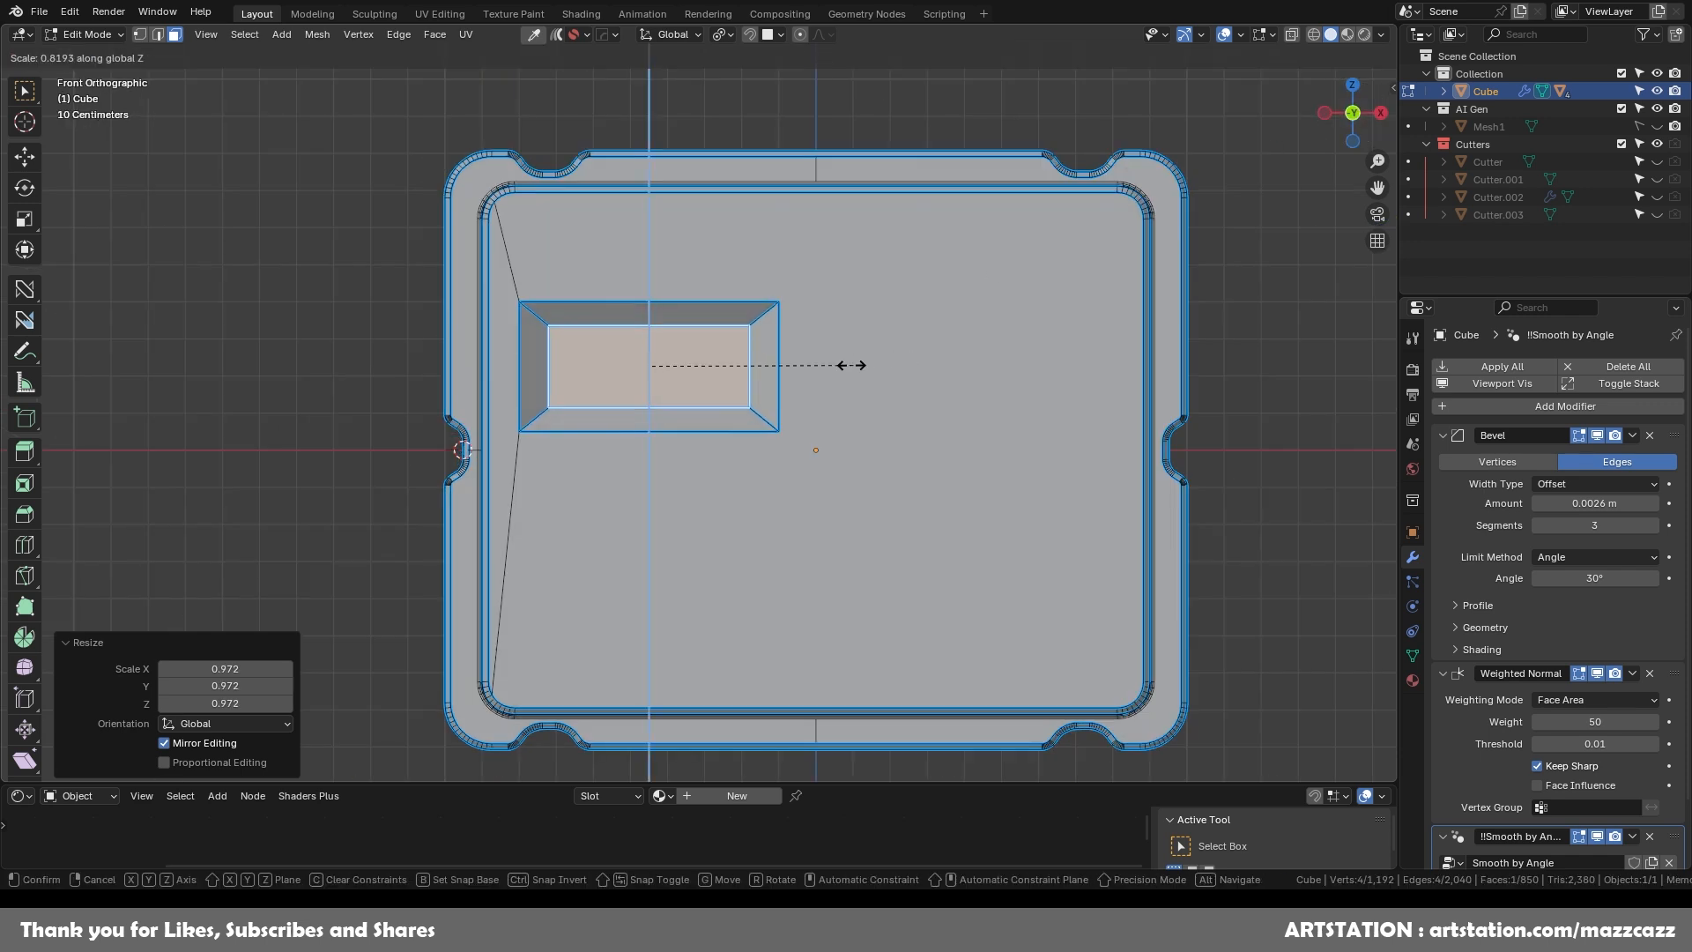
{"action": "left_click", "coordinate": [850, 367]}
{"action": "middle_click_drag", "start_coordinate": [849, 367], "coordinate": [891, 445]}
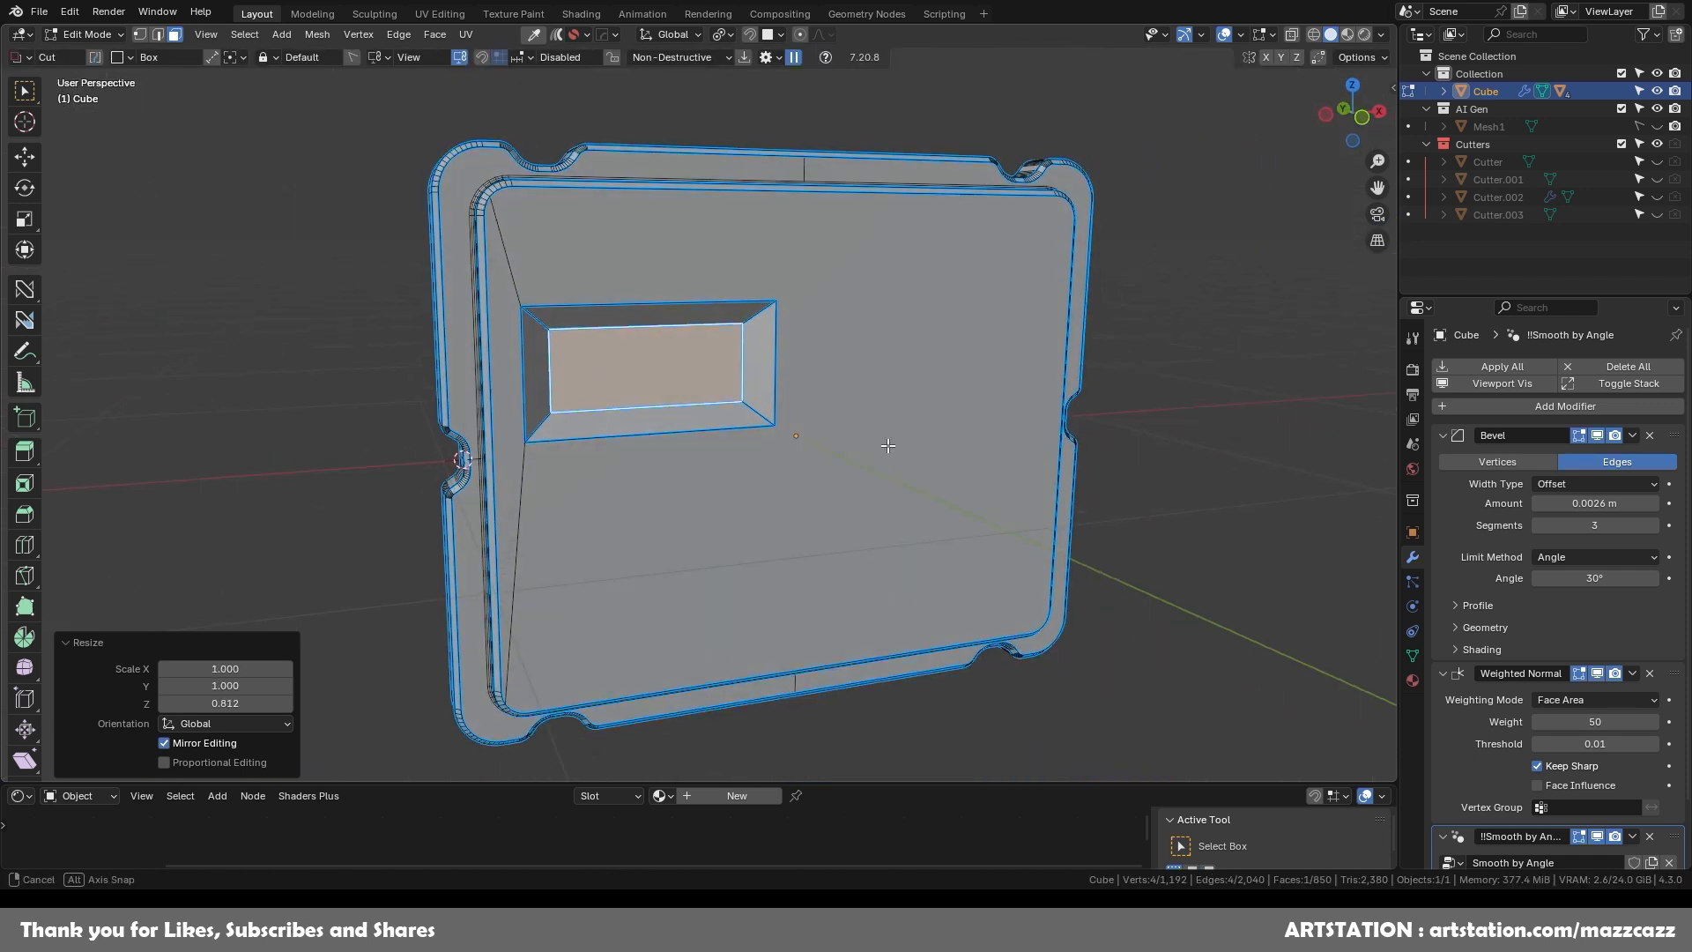
{"action": "key", "text": "Tab"}
{"action": "middle_click_drag", "start_coordinate": [789, 368], "coordinate": [824, 339]}
Try to bevel the pocket's four sloped corner edges together
{"action": "key", "text": "Tab"}
{"action": "key", "text": "2"}
{"action": "left_click", "coordinate": [762, 306]}
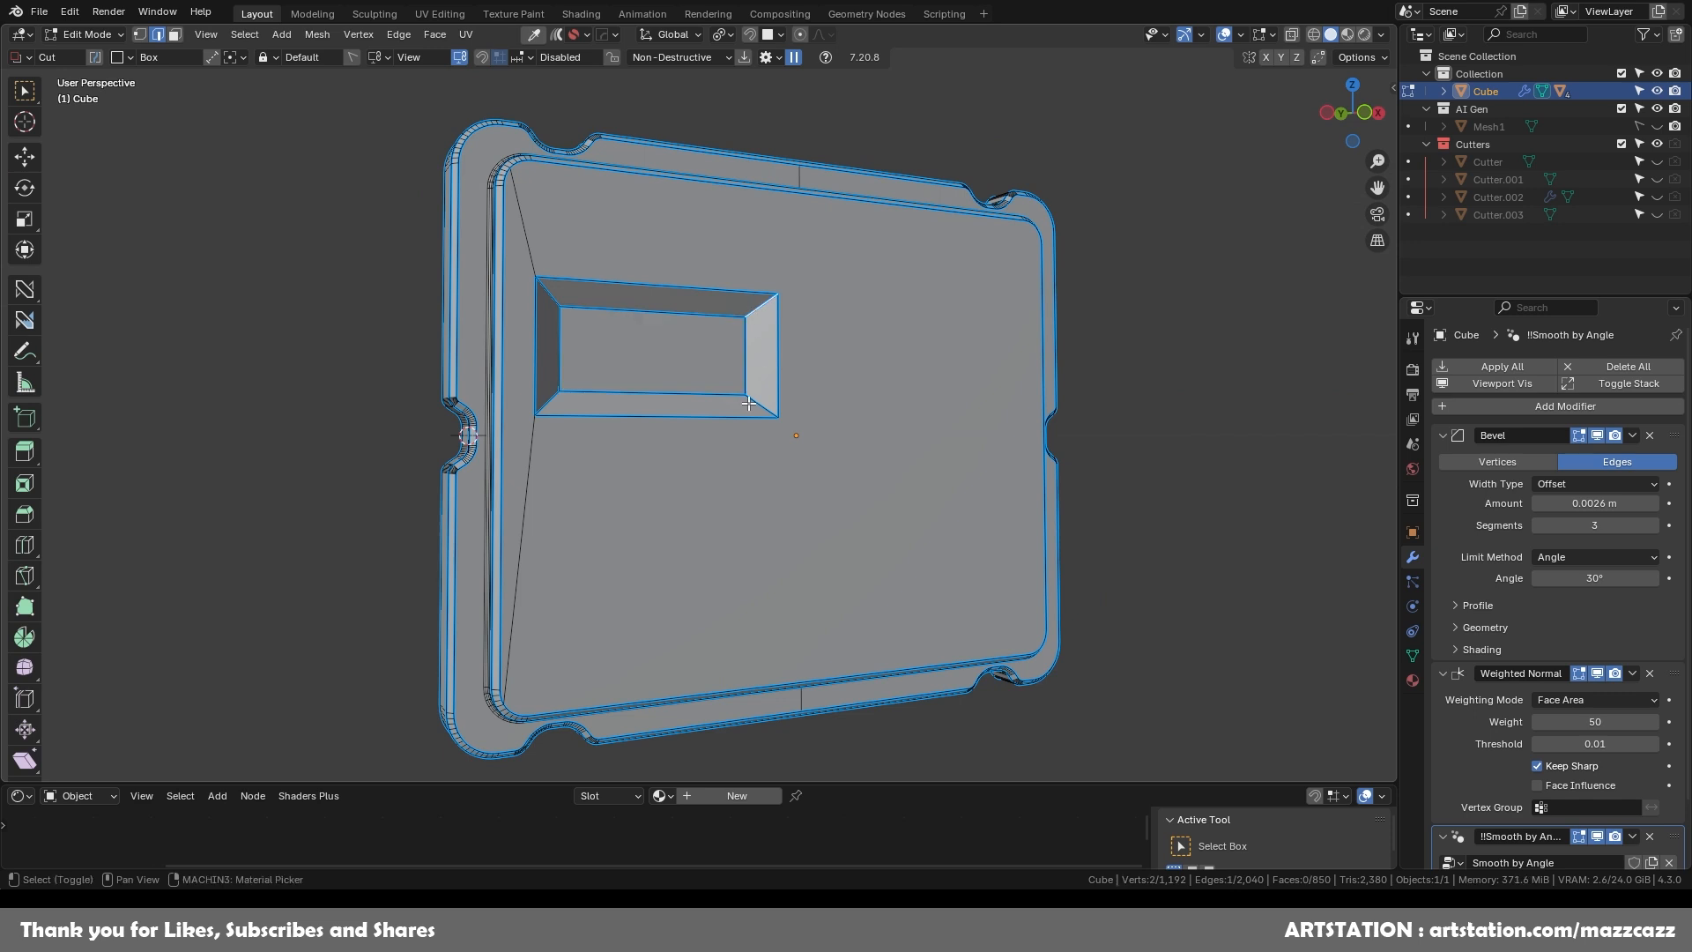
{"action": "left_click", "coordinate": [754, 404], "text": "shift"}
{"action": "middle_click_drag", "start_coordinate": [749, 401], "coordinate": [657, 392]}
{"action": "left_click", "coordinate": [549, 311], "text": "shift"}
{"action": "scroll", "coordinate": [608, 353], "scroll_direction": "up", "scroll_amount": 3}
{"action": "key", "text": "ctrl+b"}
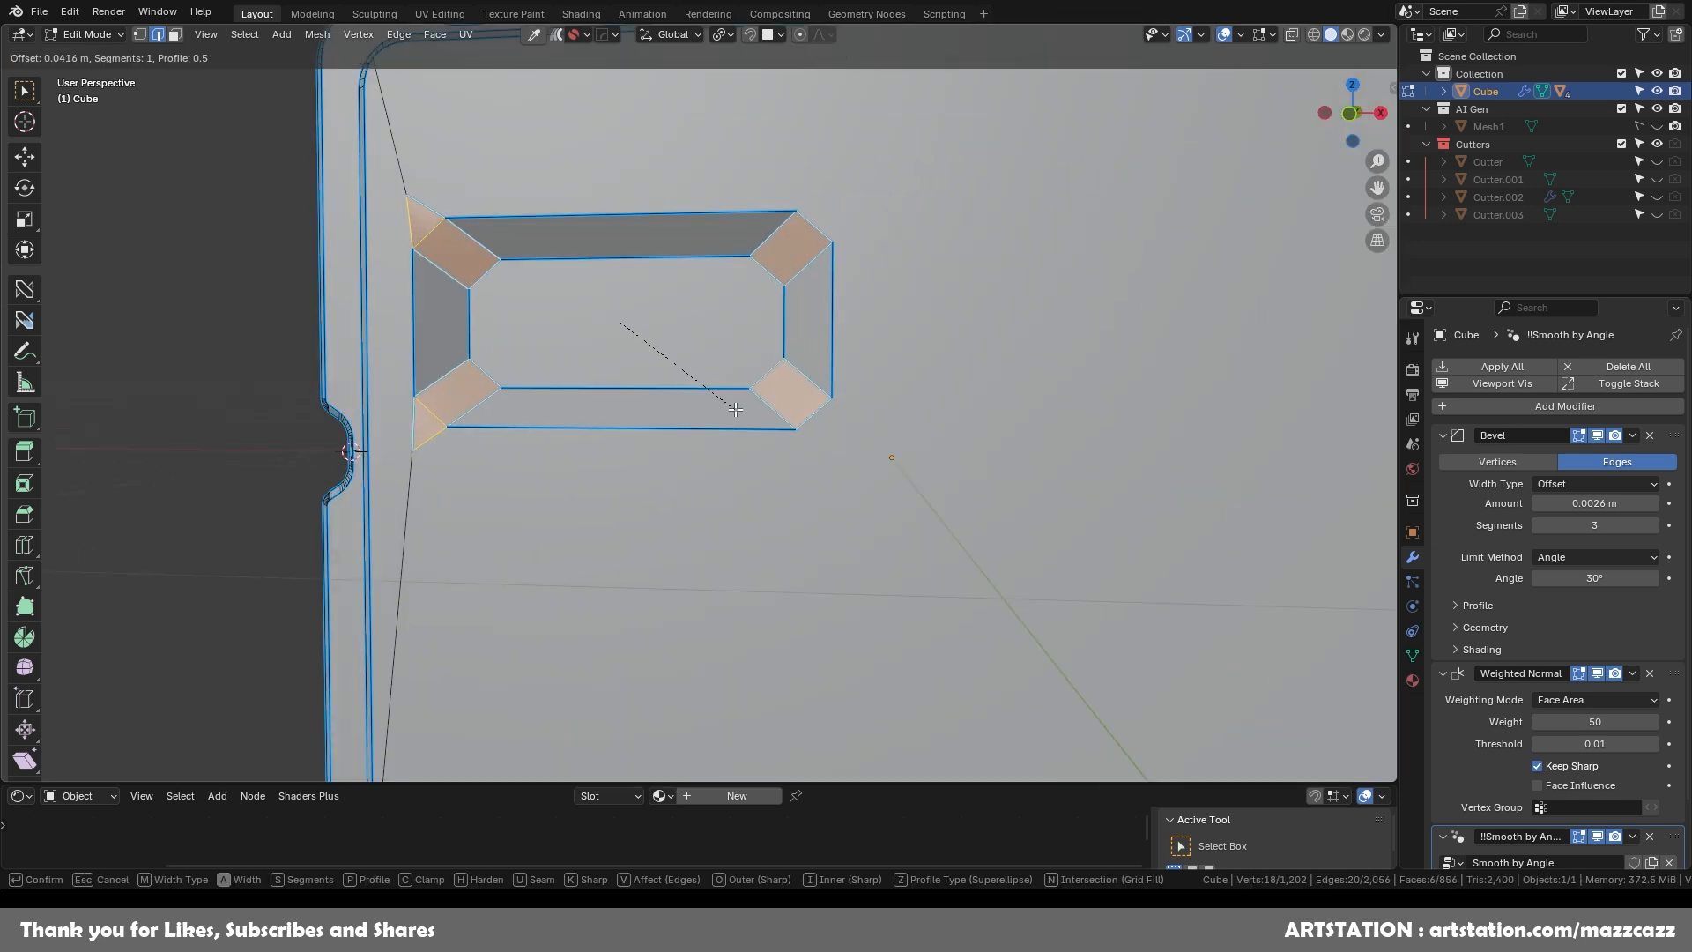
{"action": "right_click", "coordinate": [726, 413]}
{"action": "key", "text": "alt+a"}
{"action": "scroll", "coordinate": [725, 412], "scroll_direction": "down", "scroll_amount": 5}
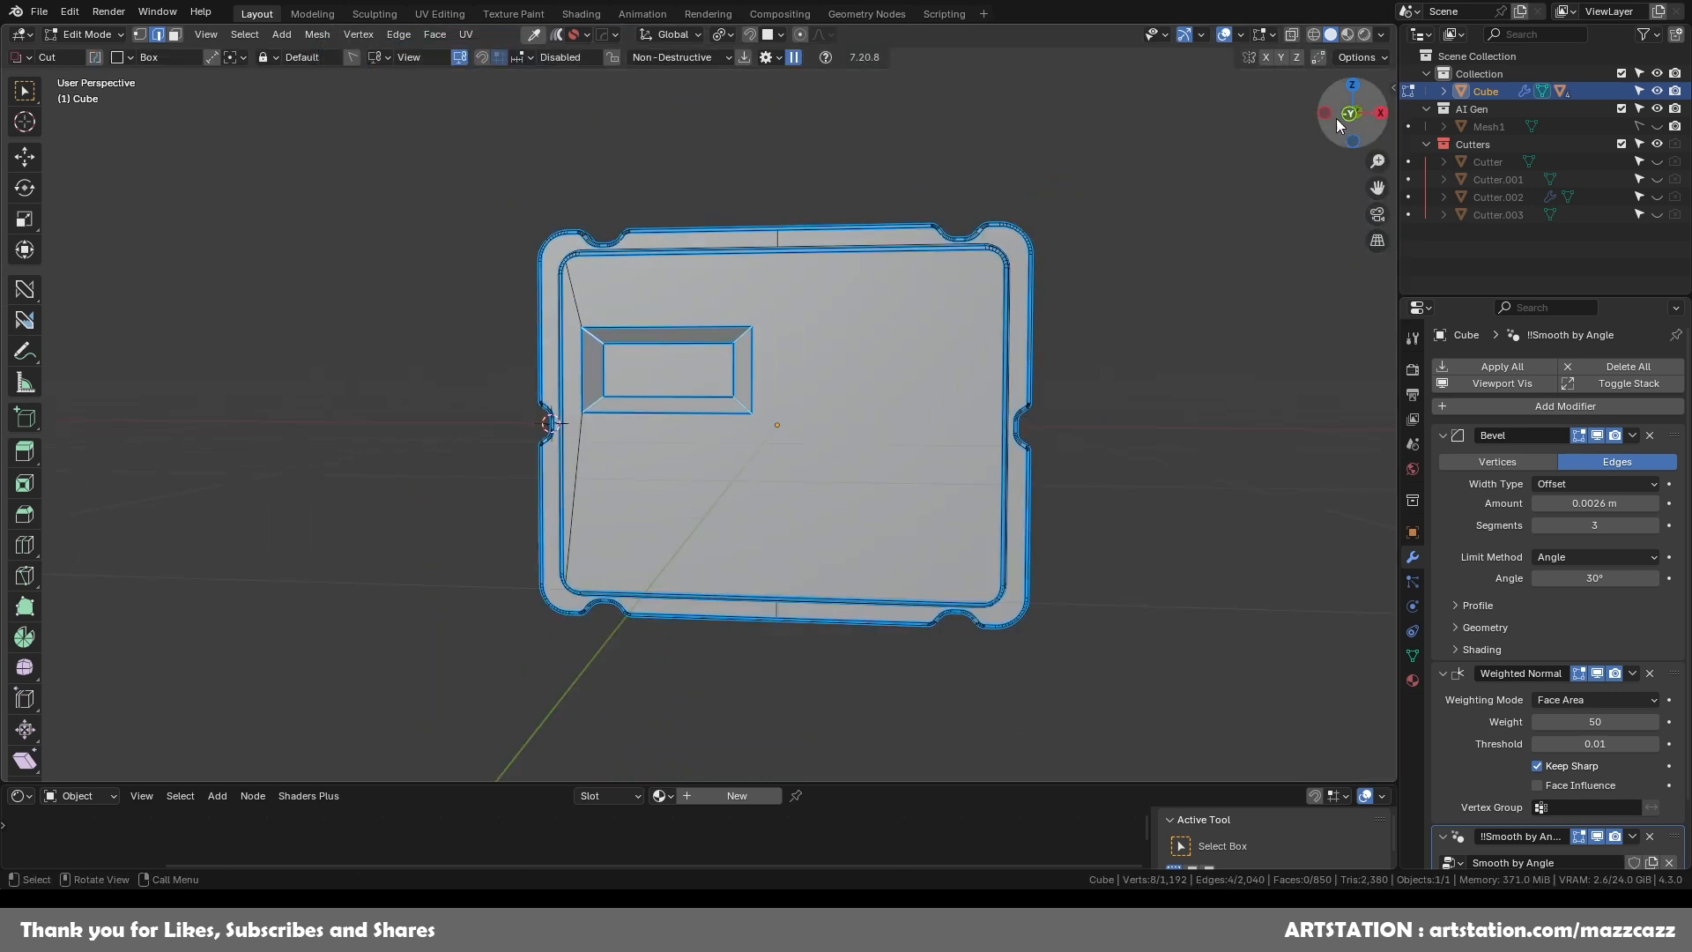
Inspect the diagonal edge at the pocket's upper-left corner and try a three-segment bevel there
{"action": "left_click", "coordinate": [1344, 122]}
{"action": "scroll", "coordinate": [571, 310], "scroll_direction": "up", "scroll_amount": 5}
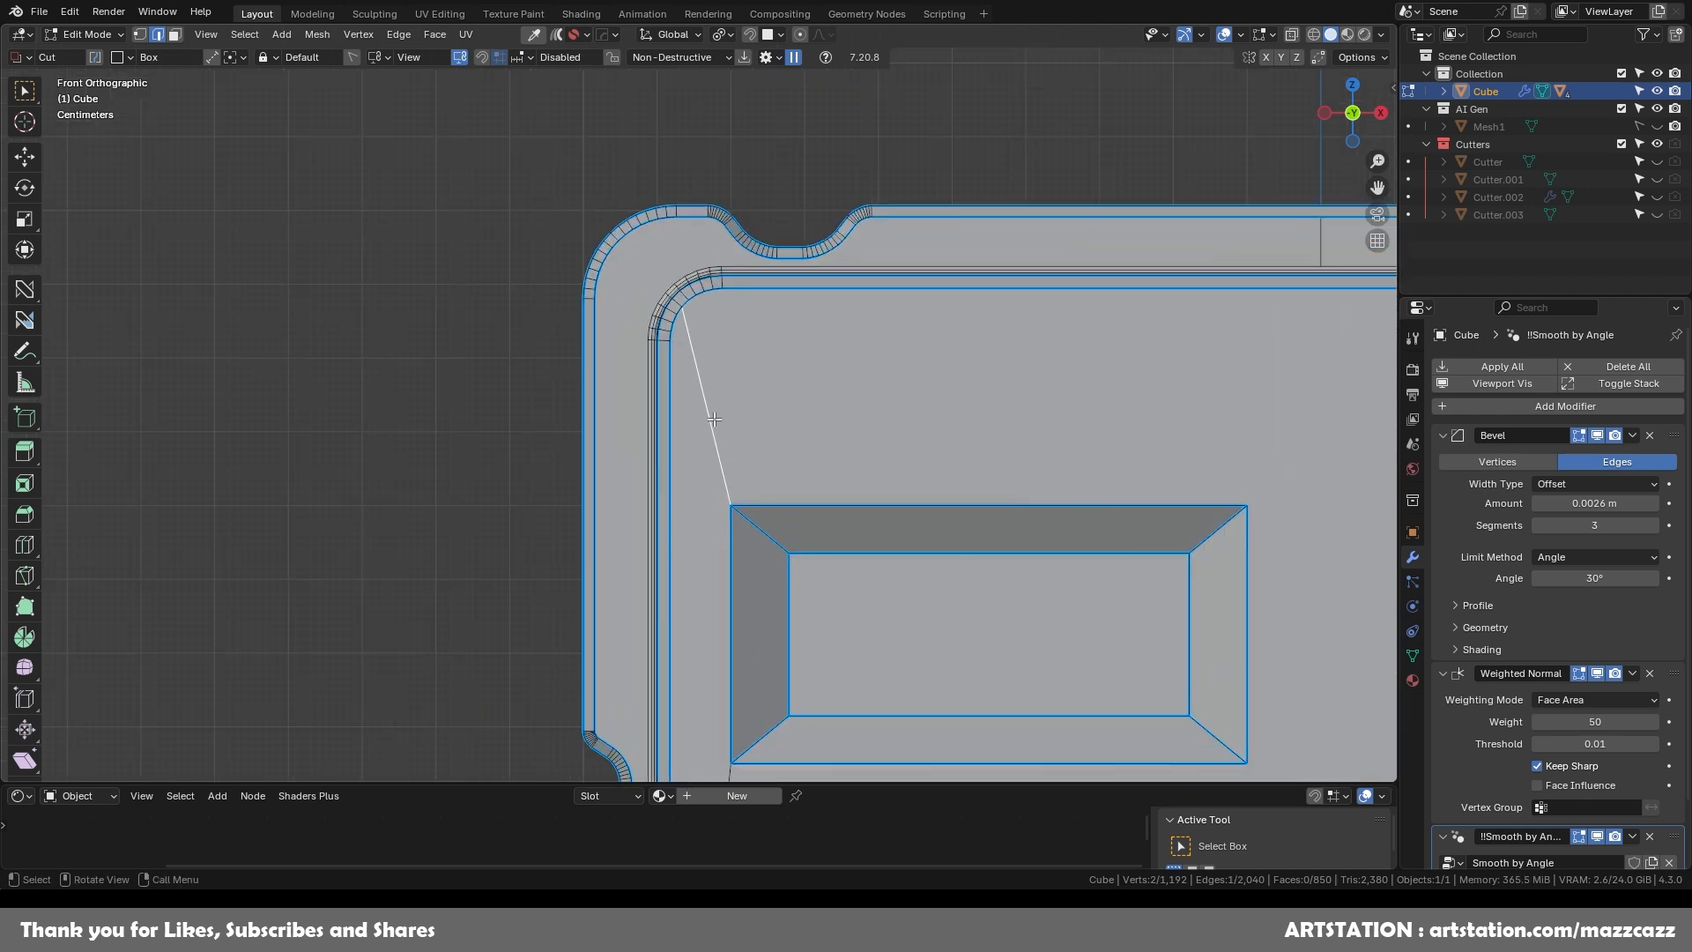
{"action": "scroll", "coordinate": [699, 373], "scroll_direction": "down", "scroll_amount": 5}
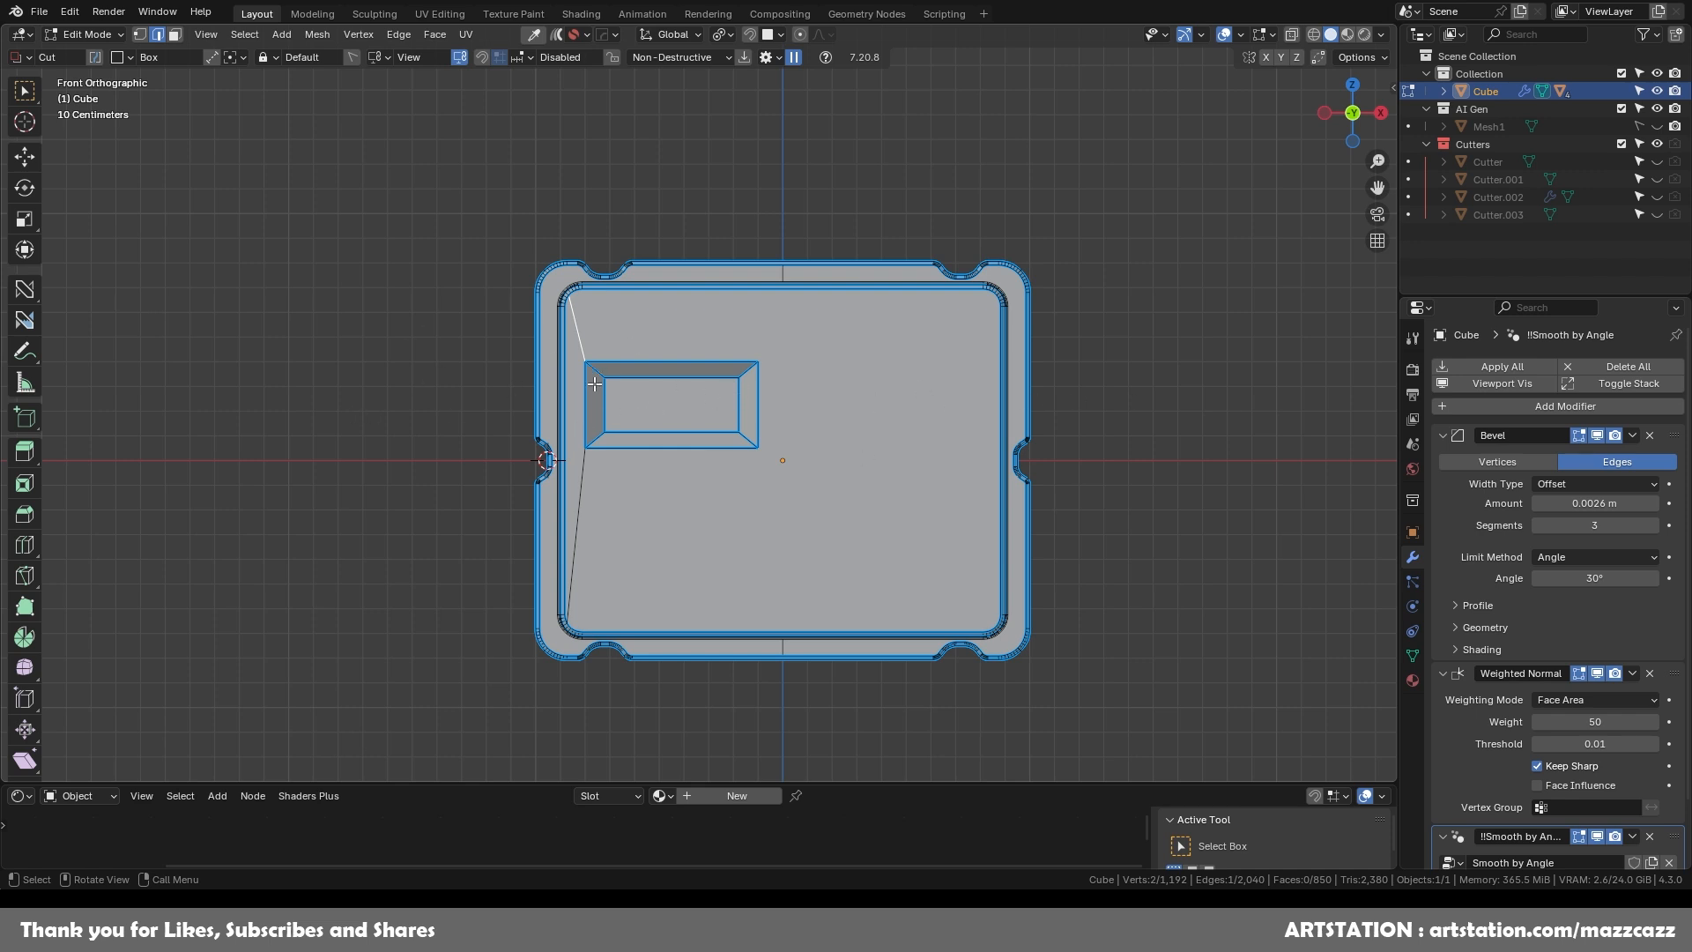
{"action": "scroll", "coordinate": [592, 374], "scroll_direction": "up", "scroll_amount": 4}
{"action": "key", "text": "ctrl+b"}
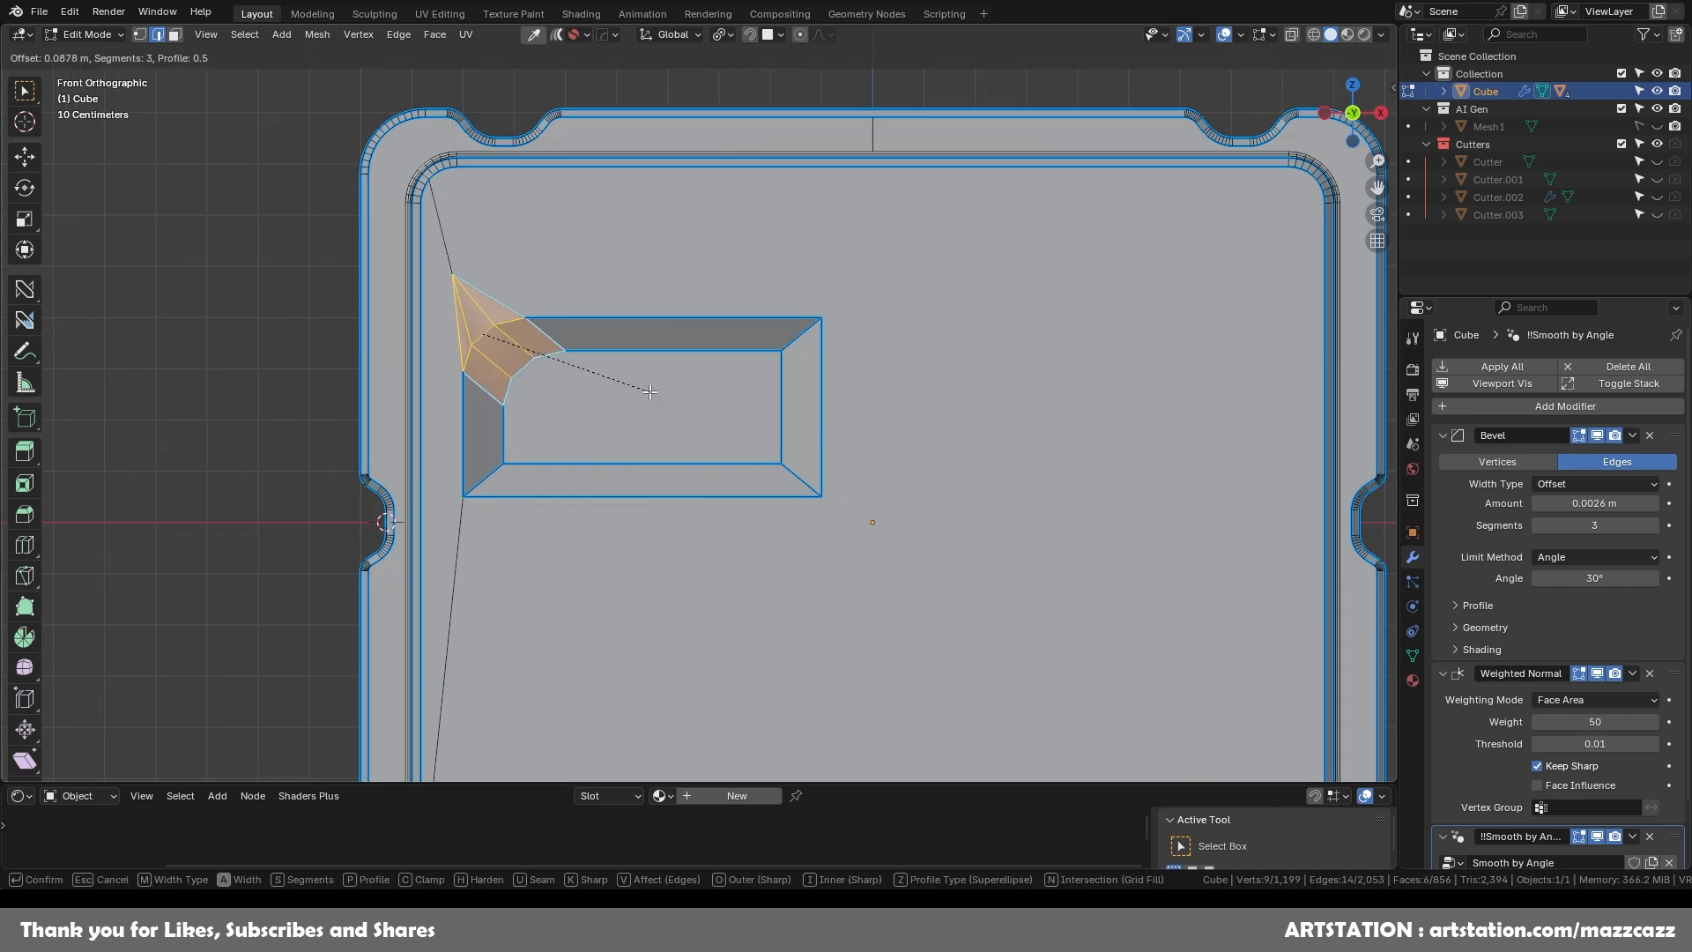
{"action": "key", "text": "Escape"}
{"action": "scroll", "coordinate": [1018, 273], "scroll_direction": "down", "scroll_amount": 8}
Return to Object Mode, select the panel and turn on its wireframe display
{"action": "key", "text": "Tab"}
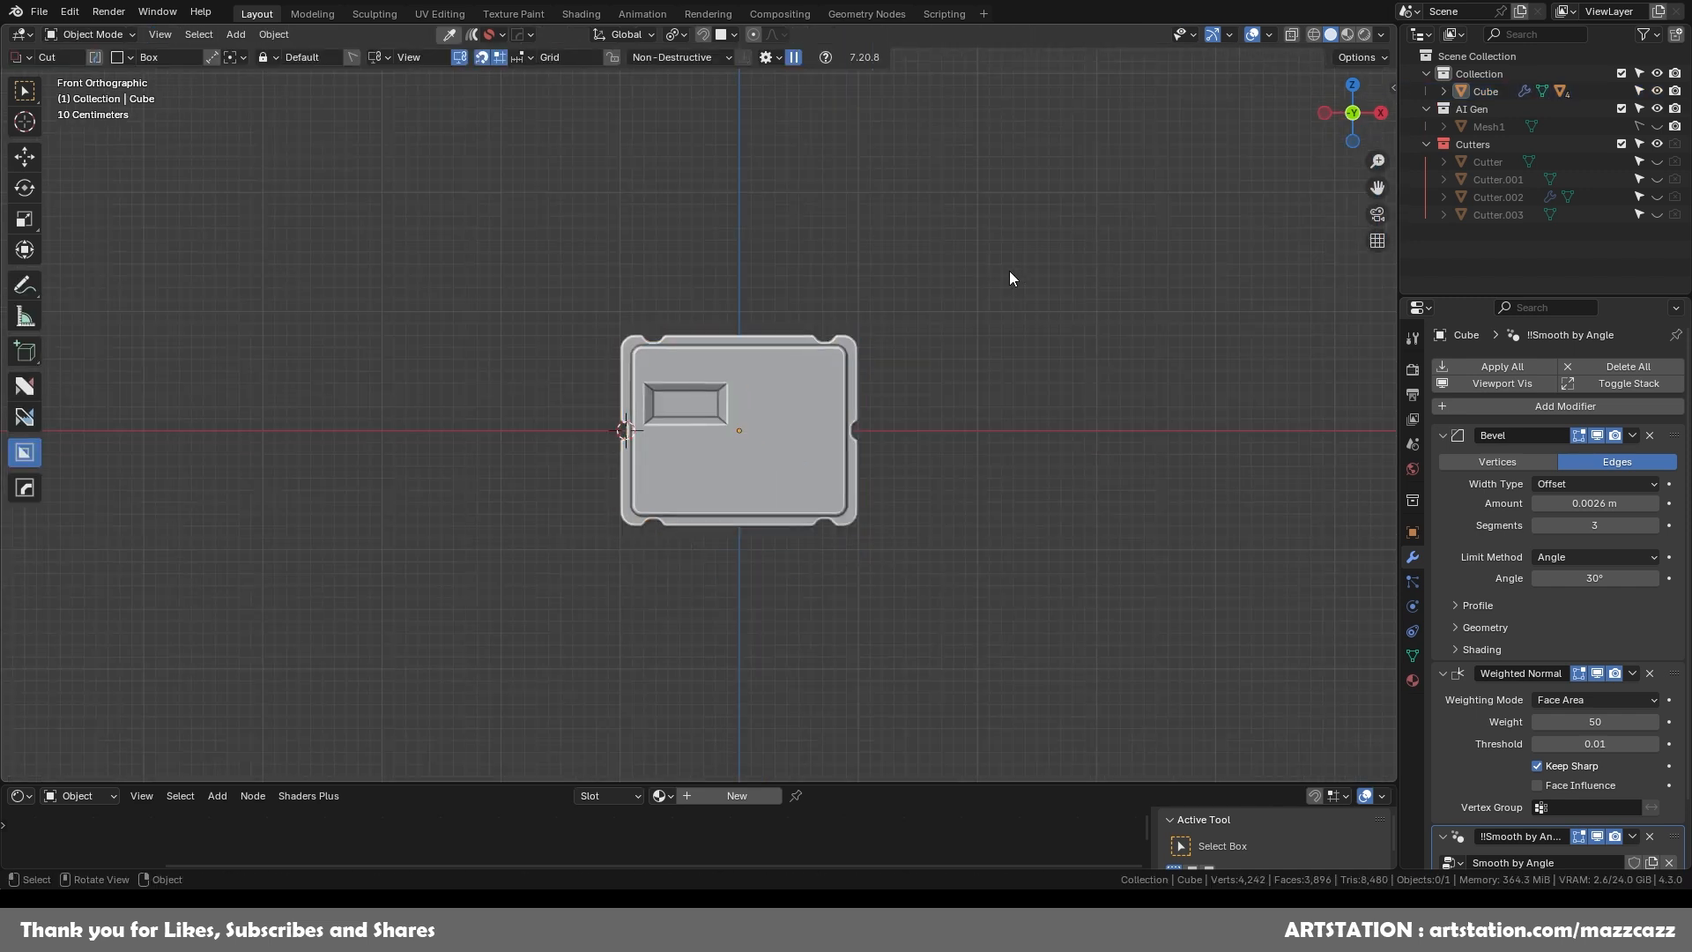
{"action": "scroll", "coordinate": [788, 392], "scroll_direction": "up", "scroll_amount": 4}
{"action": "left_click", "coordinate": [788, 389]}
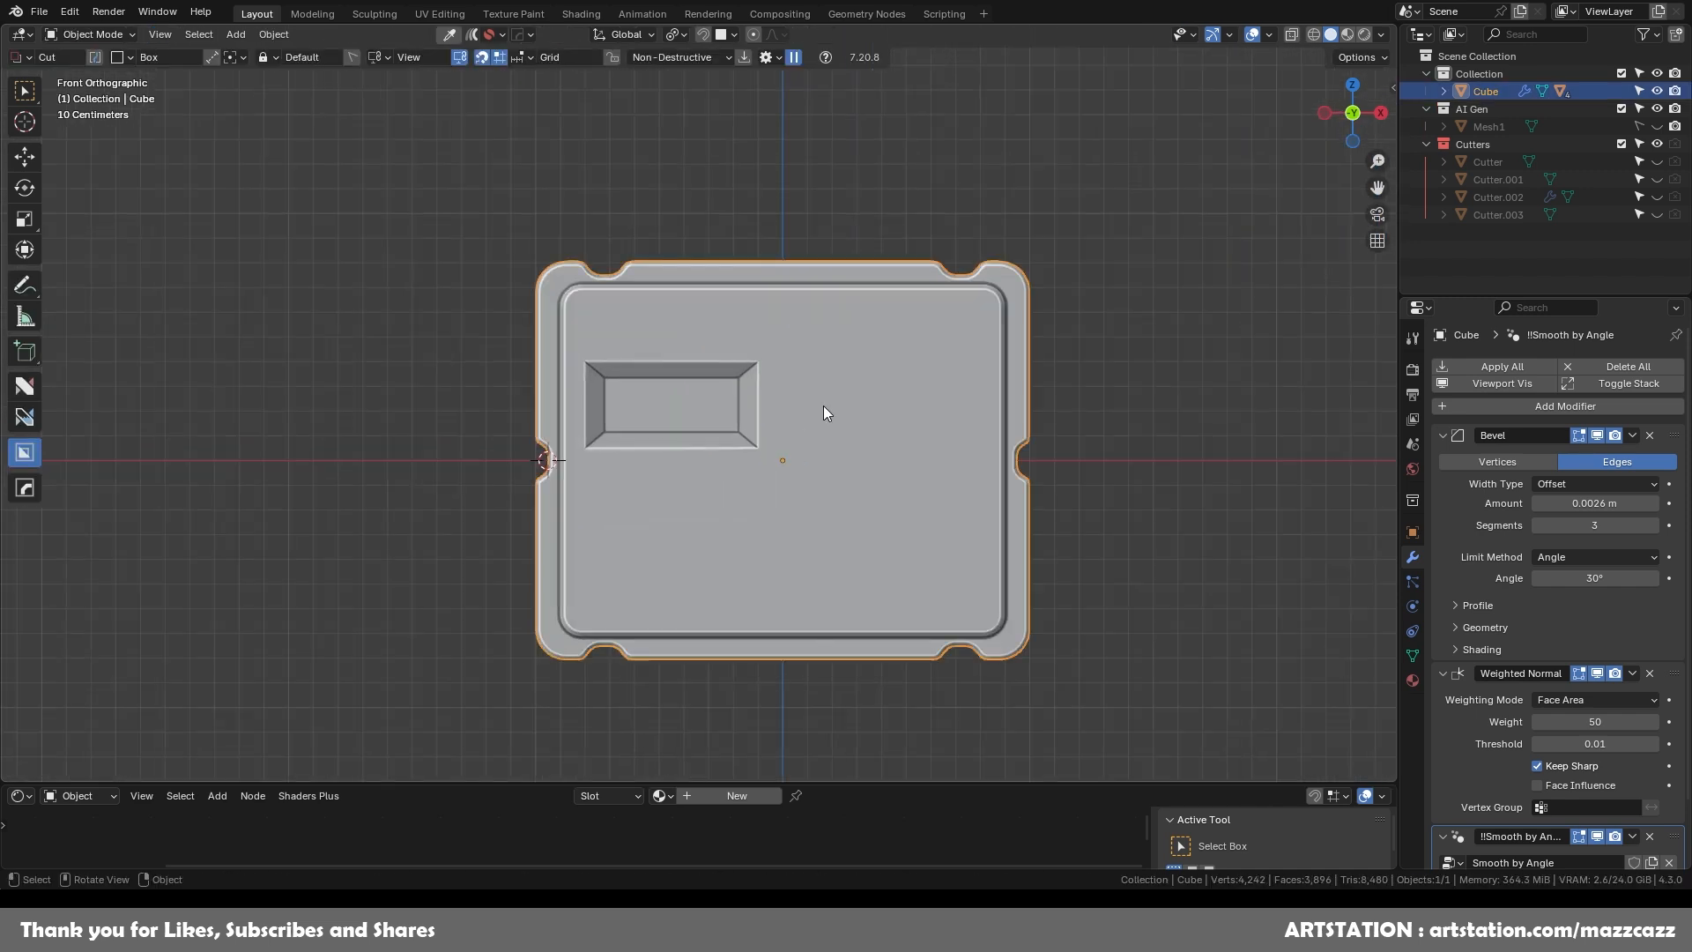
{"action": "key", "text": "q"}
{"action": "left_click", "coordinate": [742, 426]}
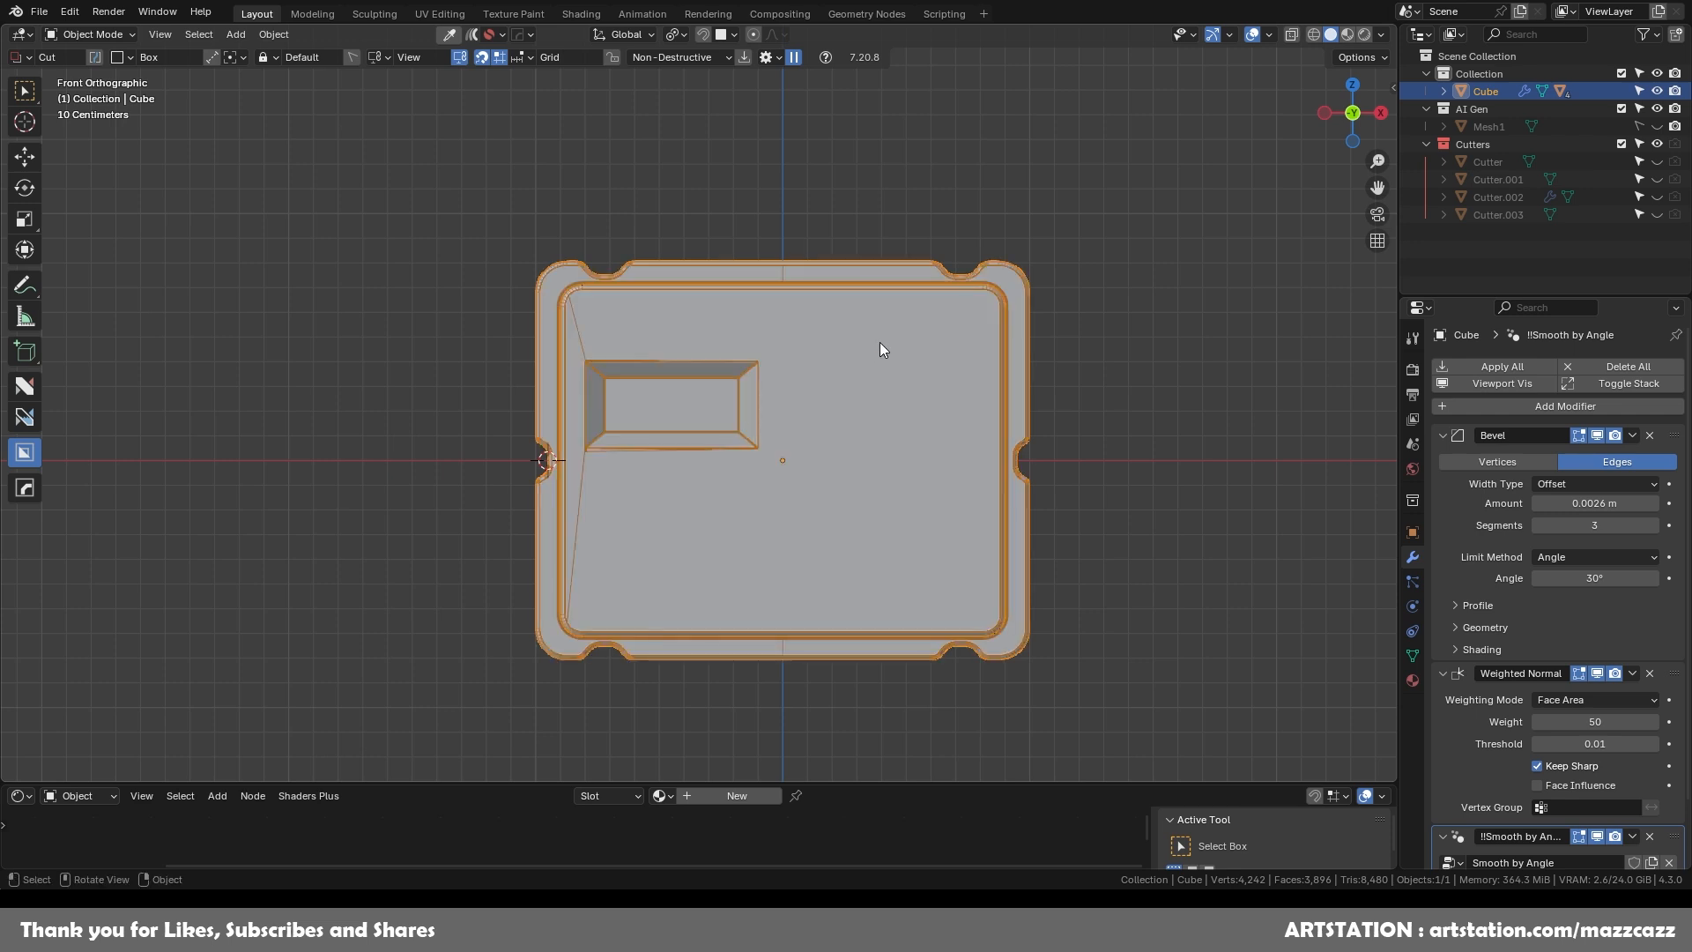
Switch BoxCutter to Knife and knife the panel with a box about 1.973 by 2.401, its side running vertically through the pocket
{"action": "key", "text": "d"}
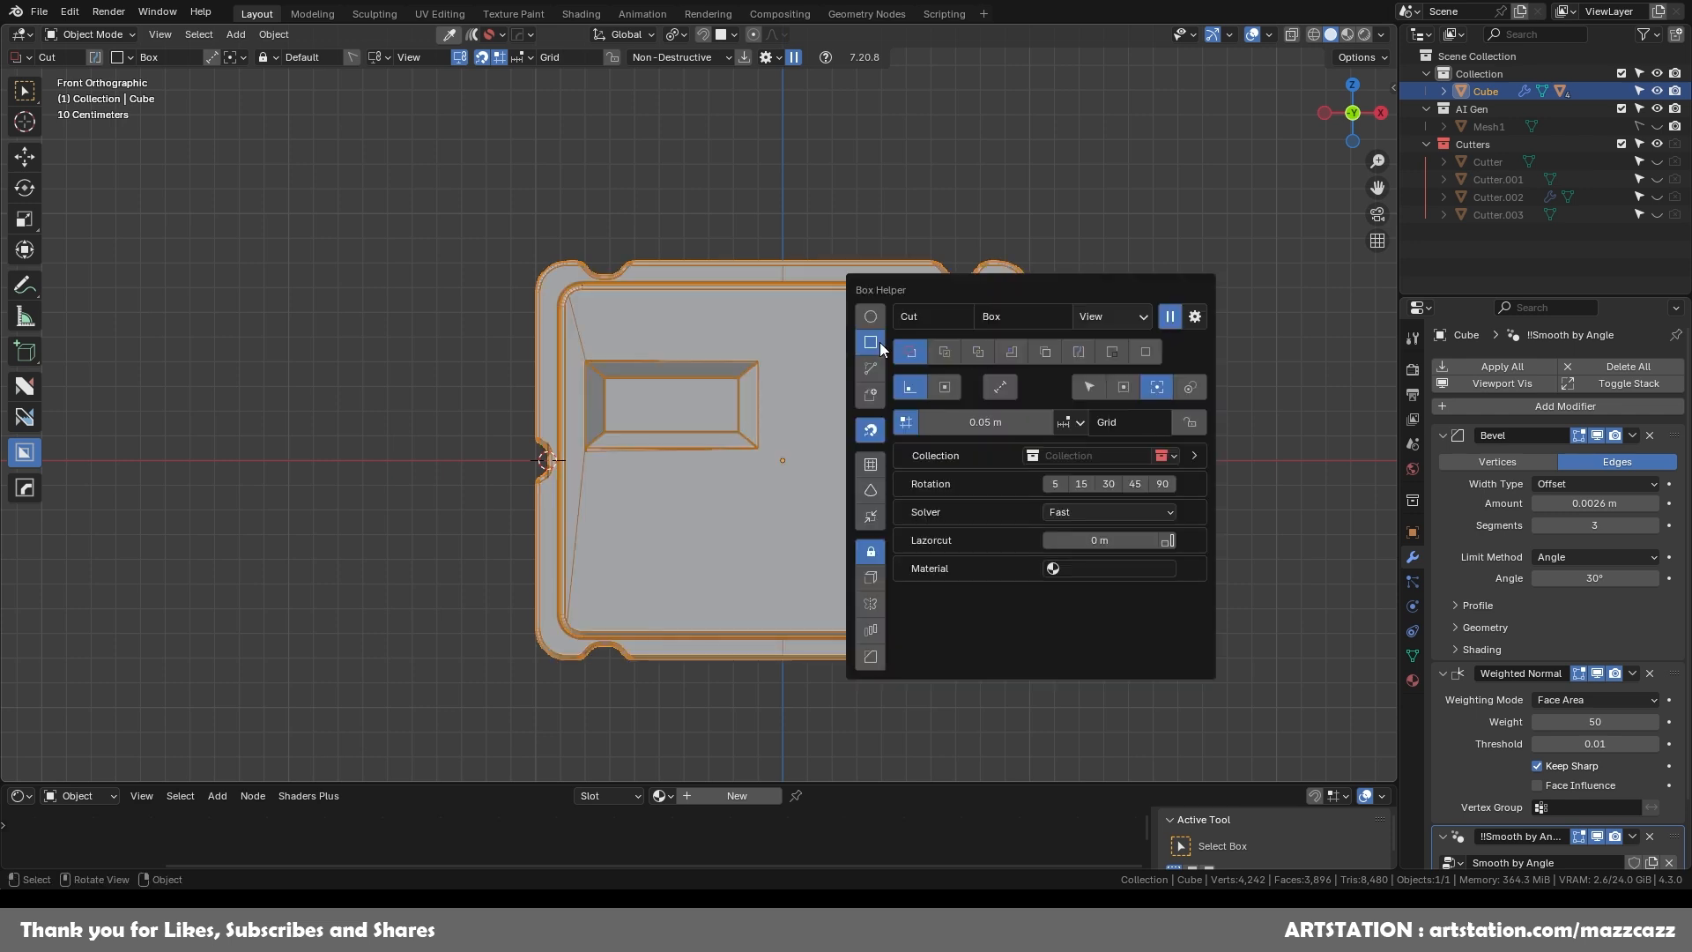
{"action": "left_click", "coordinate": [1080, 352]}
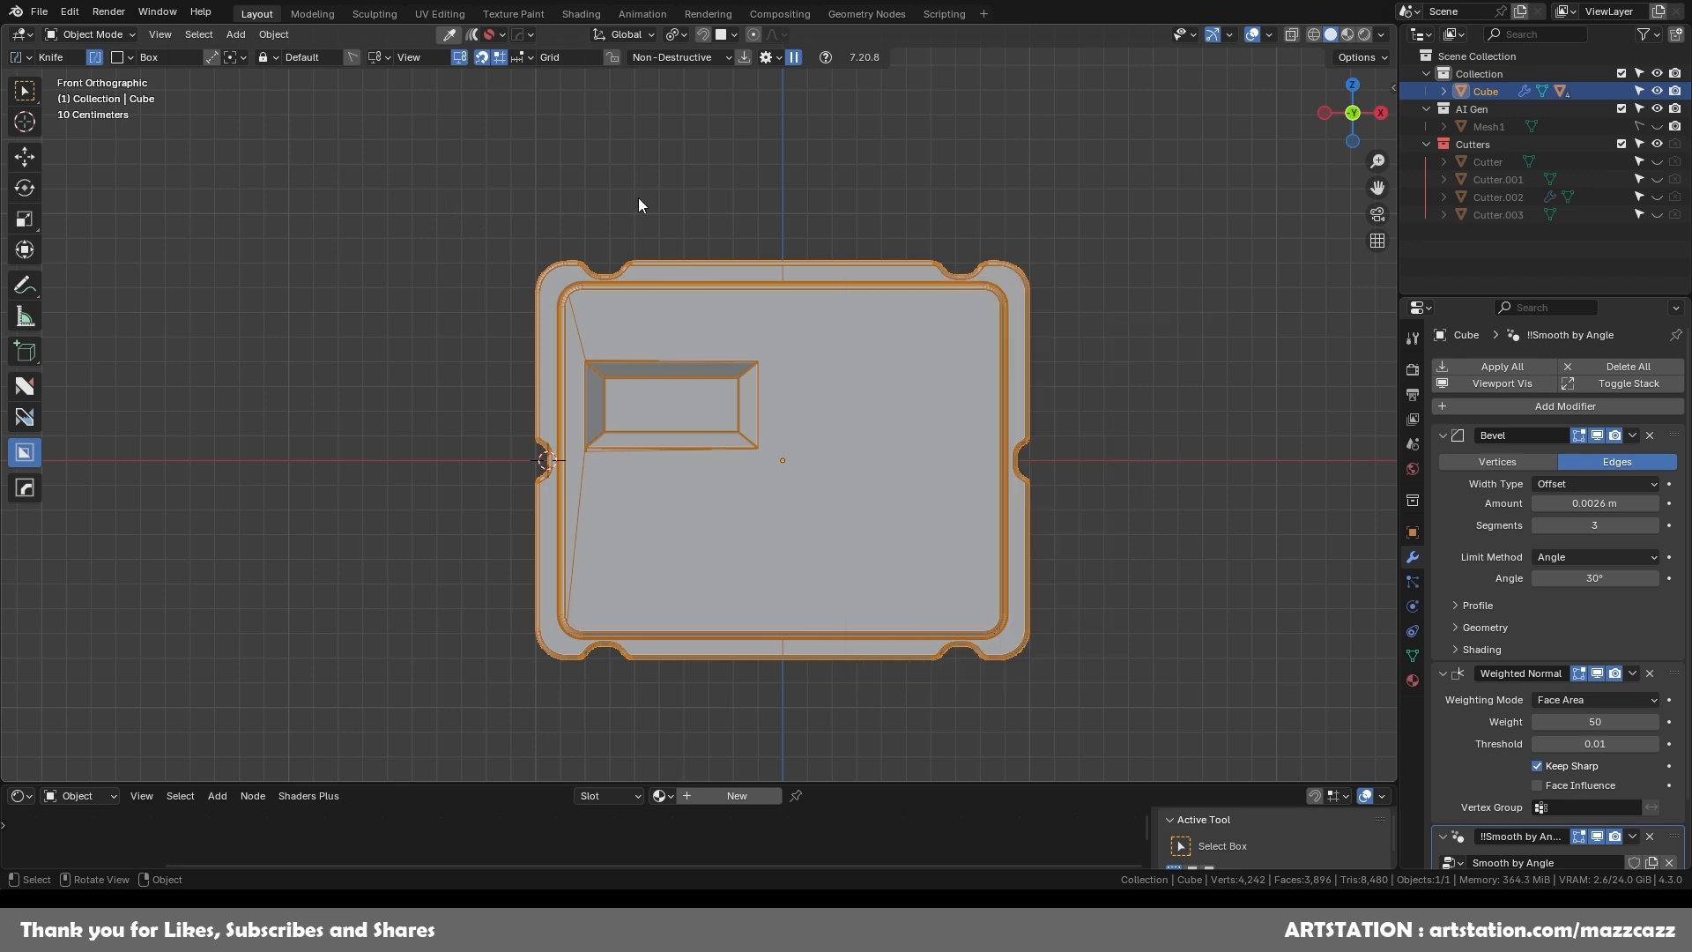
{"action": "left_click_drag", "start_coordinate": [658, 162], "coordinate": [1158, 749]}
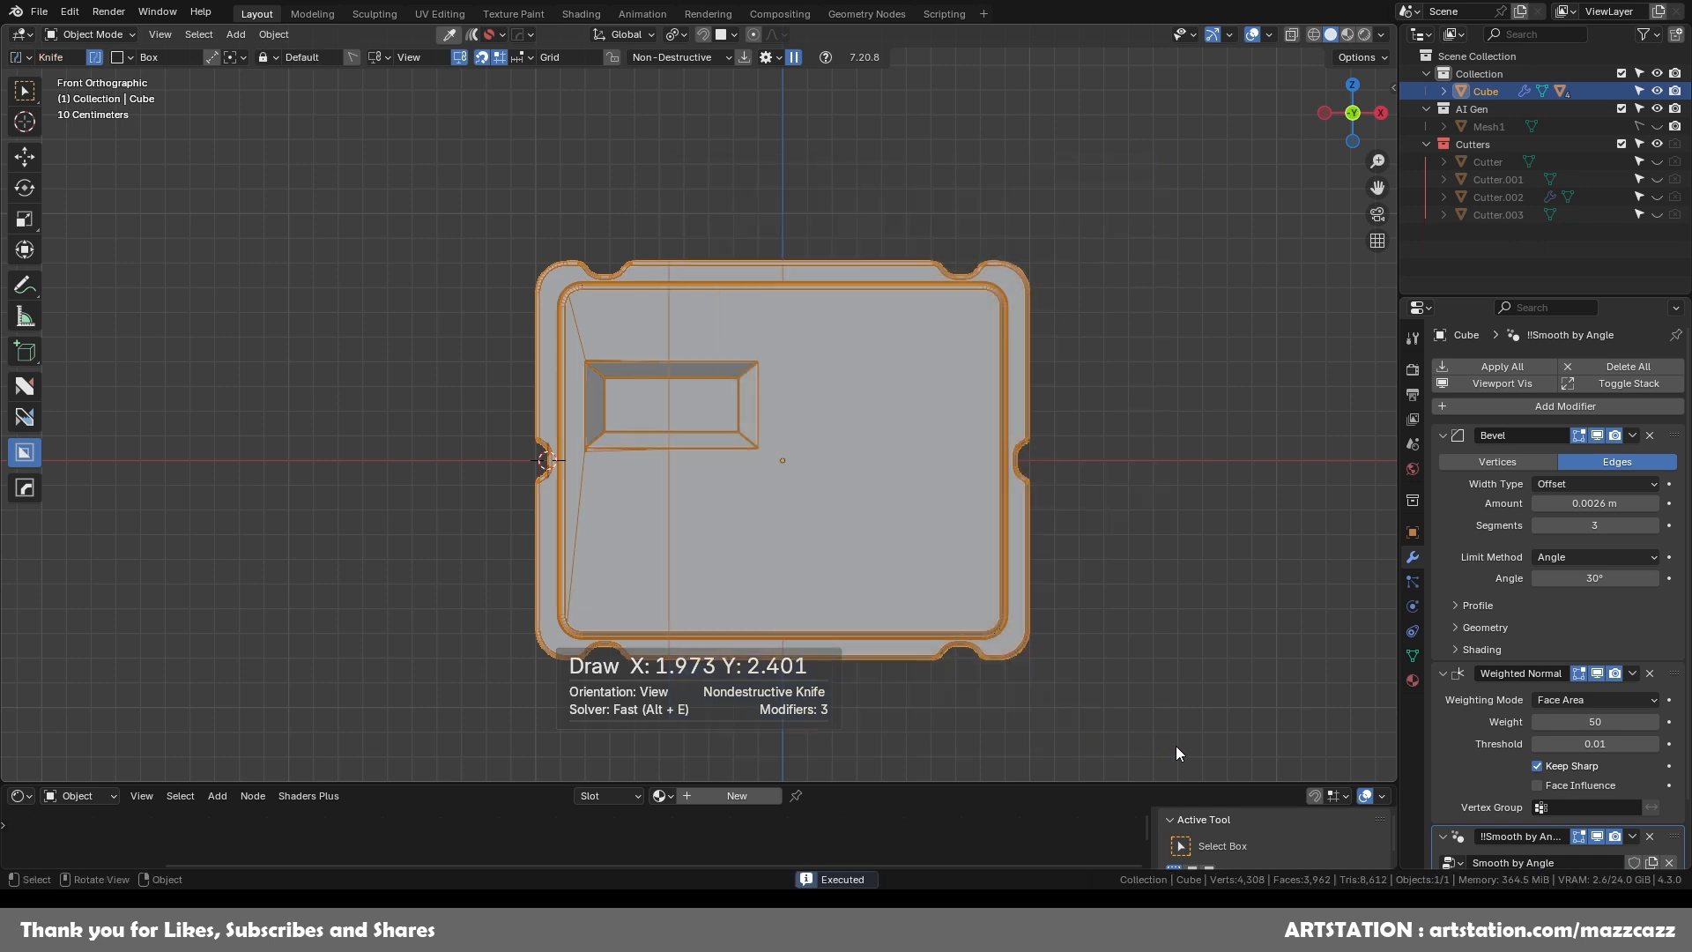
Run HardOps Csharp on the panel with a sharpness of 30°
{"action": "scroll", "coordinate": [698, 331], "scroll_direction": "up", "scroll_amount": 2}
{"action": "key", "text": "Tab"}
{"action": "key", "text": "Tab"}
{"action": "key", "text": "q"}
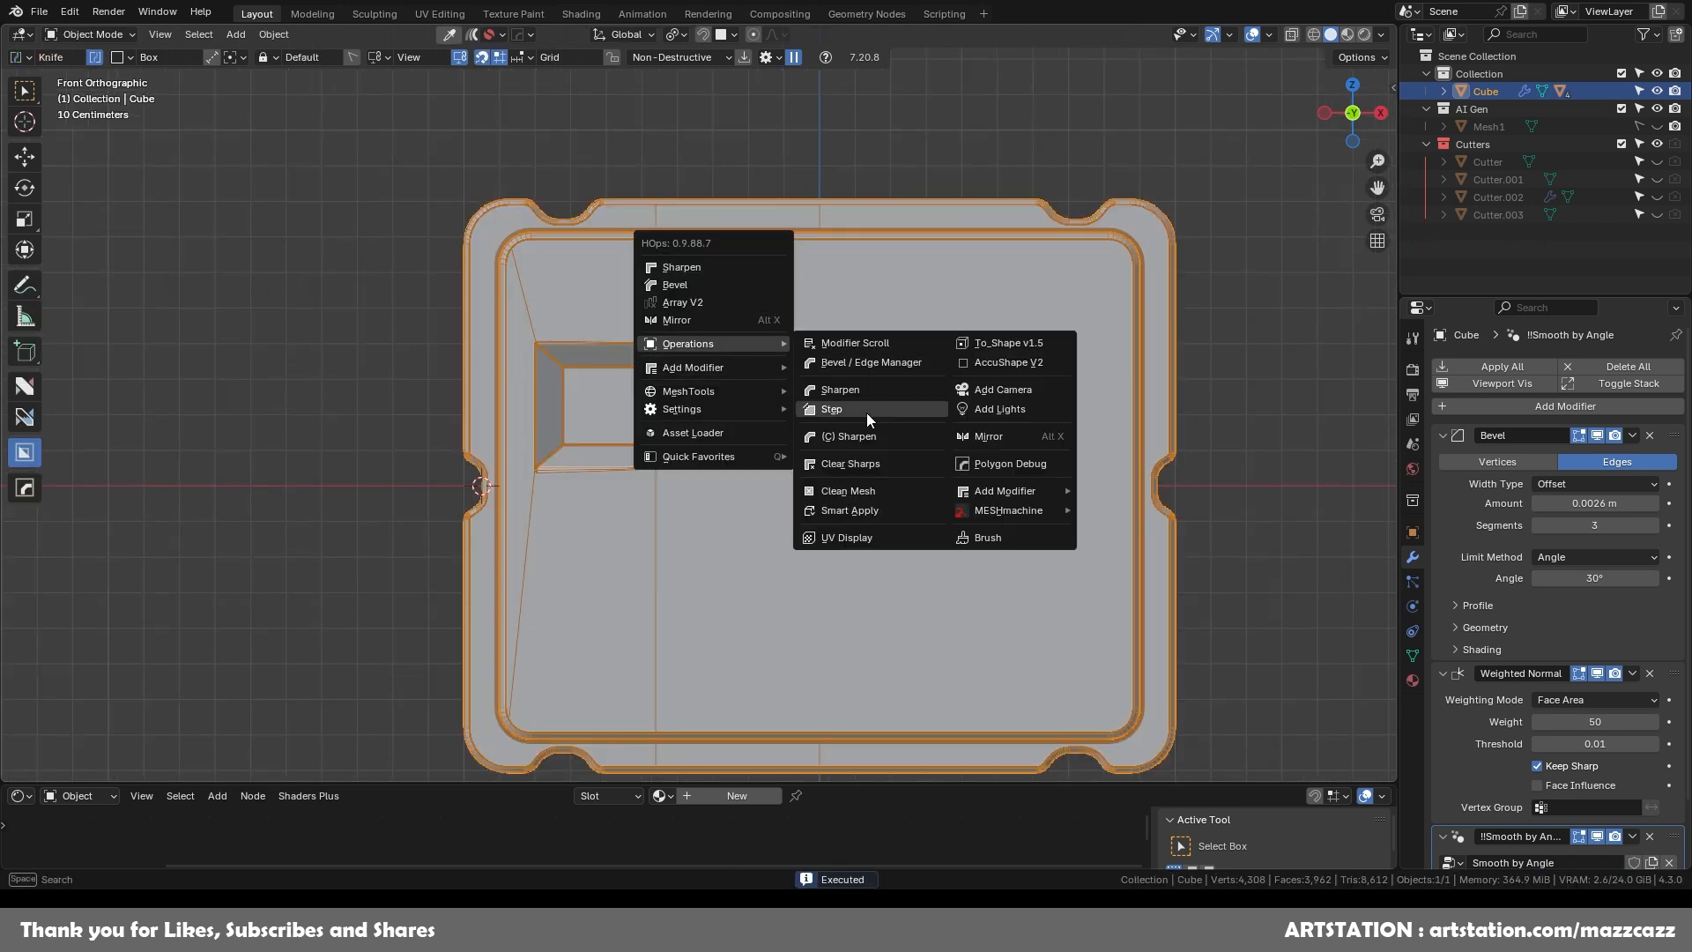
{"action": "key", "text": "q"}
{"action": "left_click", "coordinate": [918, 339]}
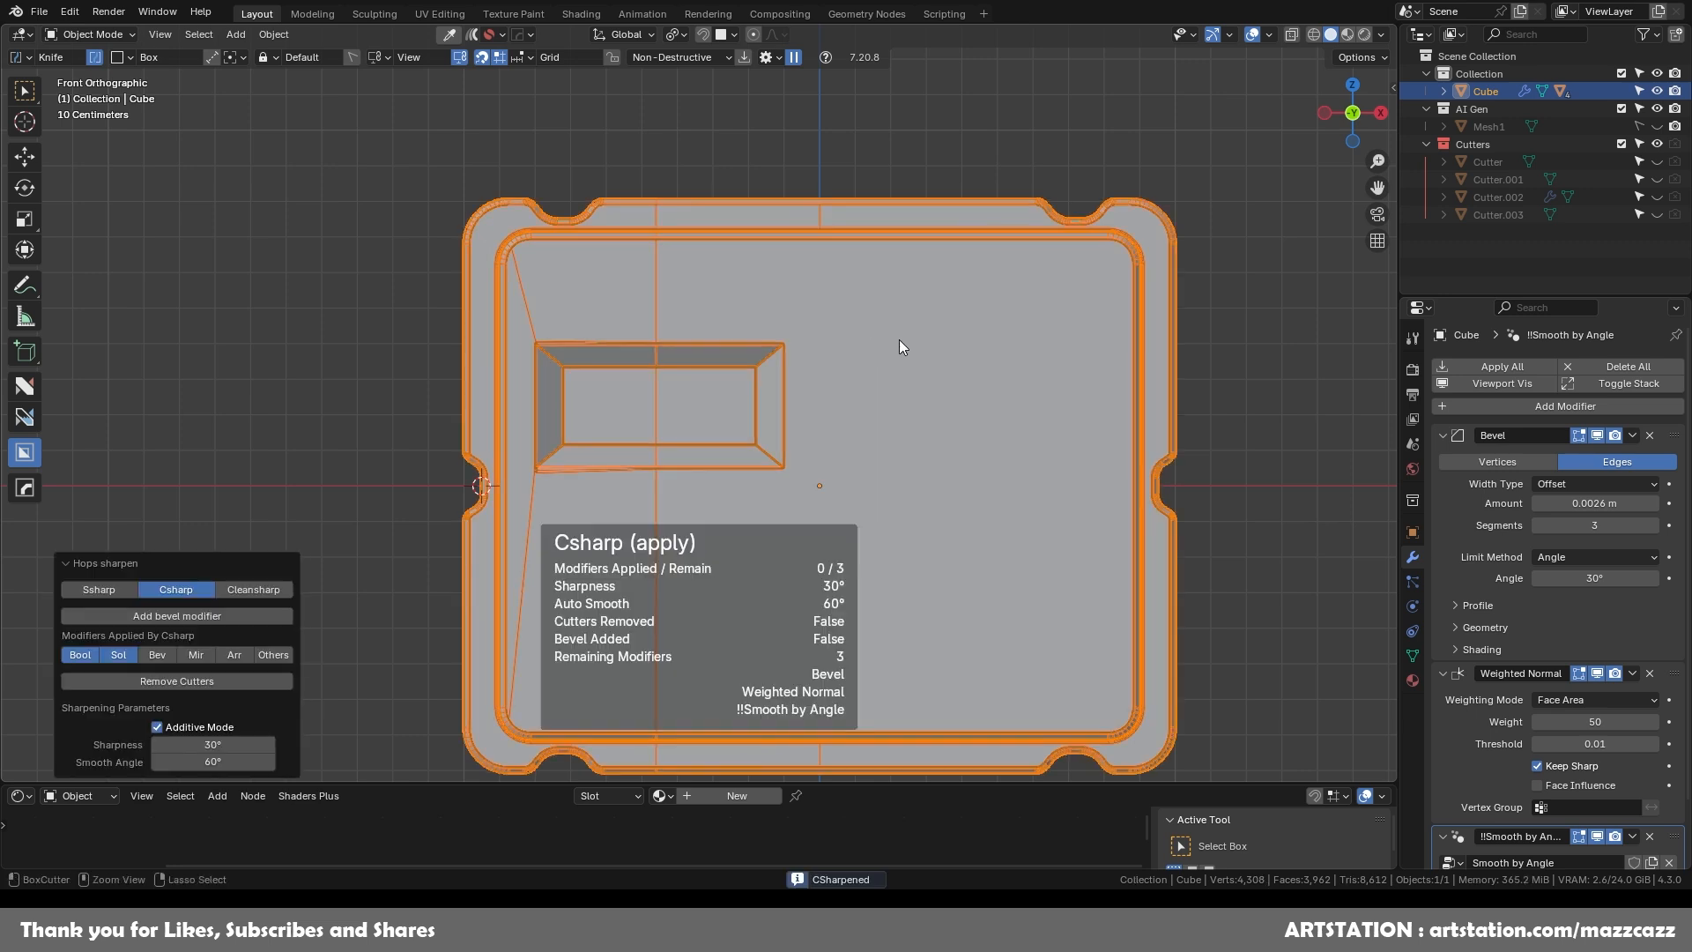
Dissolve the knife-cut edges crossing the pocket and the stray edges meeting its lower-left corner in Edit Mode
{"action": "key", "text": "Tab"}
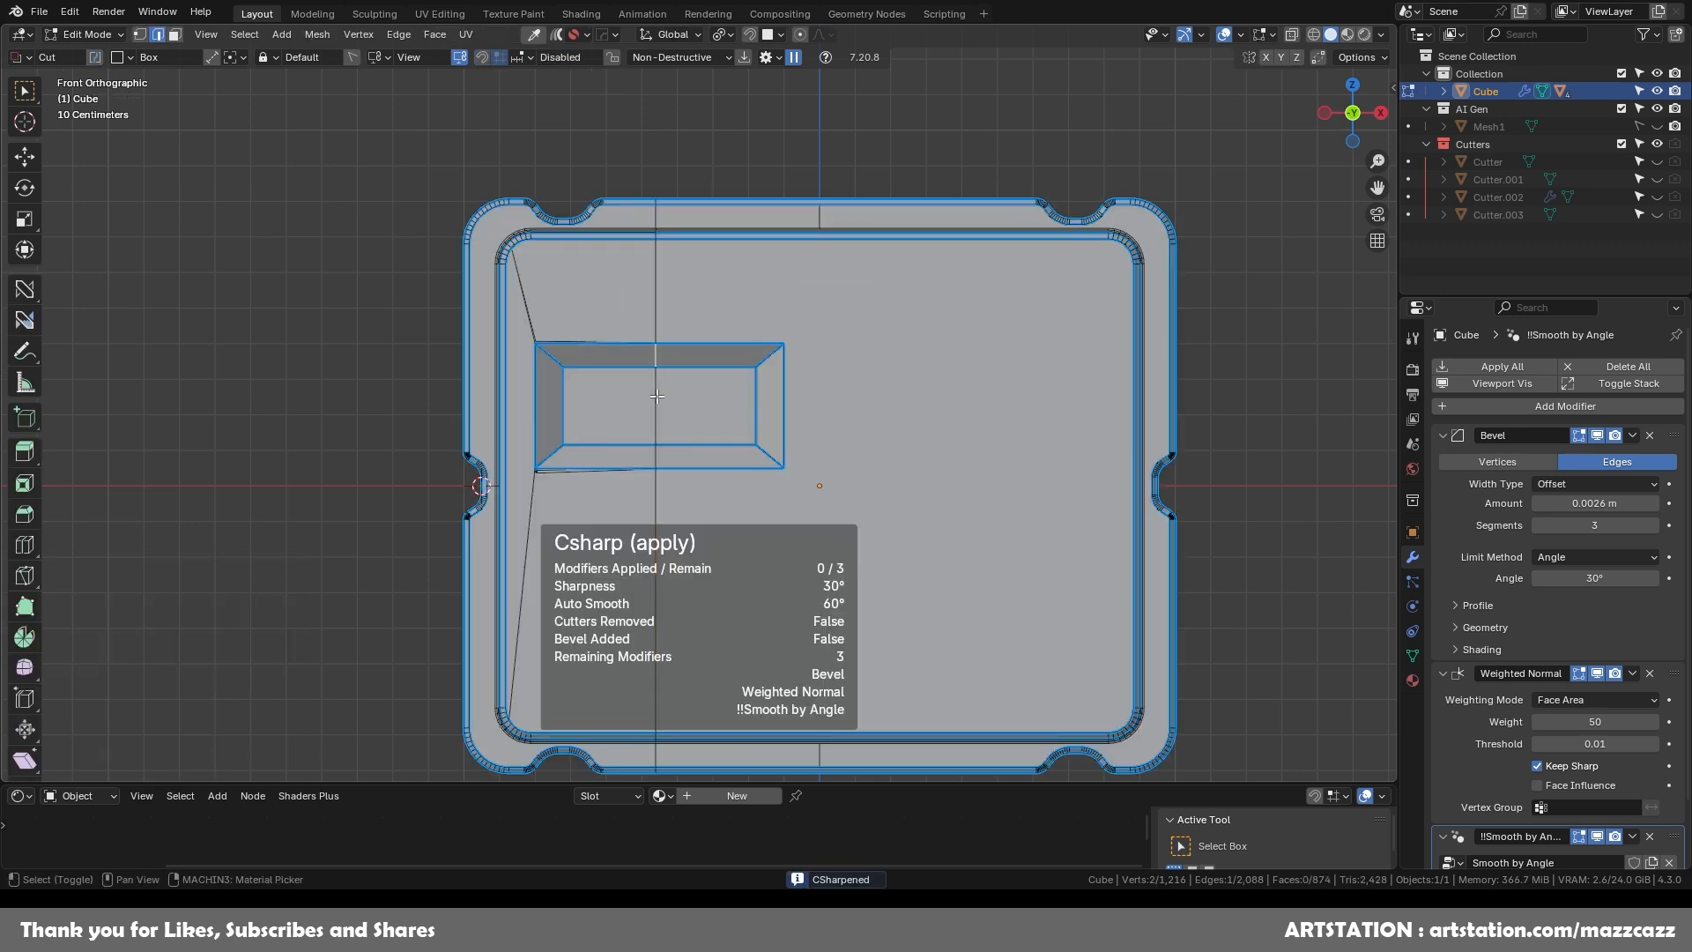
{"action": "key", "text": "ctrl+x"}
{"action": "scroll", "coordinate": [695, 397], "scroll_direction": "up", "scroll_amount": 5}
{"action": "middle_click_drag", "start_coordinate": [579, 489], "coordinate": [785, 381], "text": "shift"}
{"action": "left_click", "coordinate": [640, 364]}
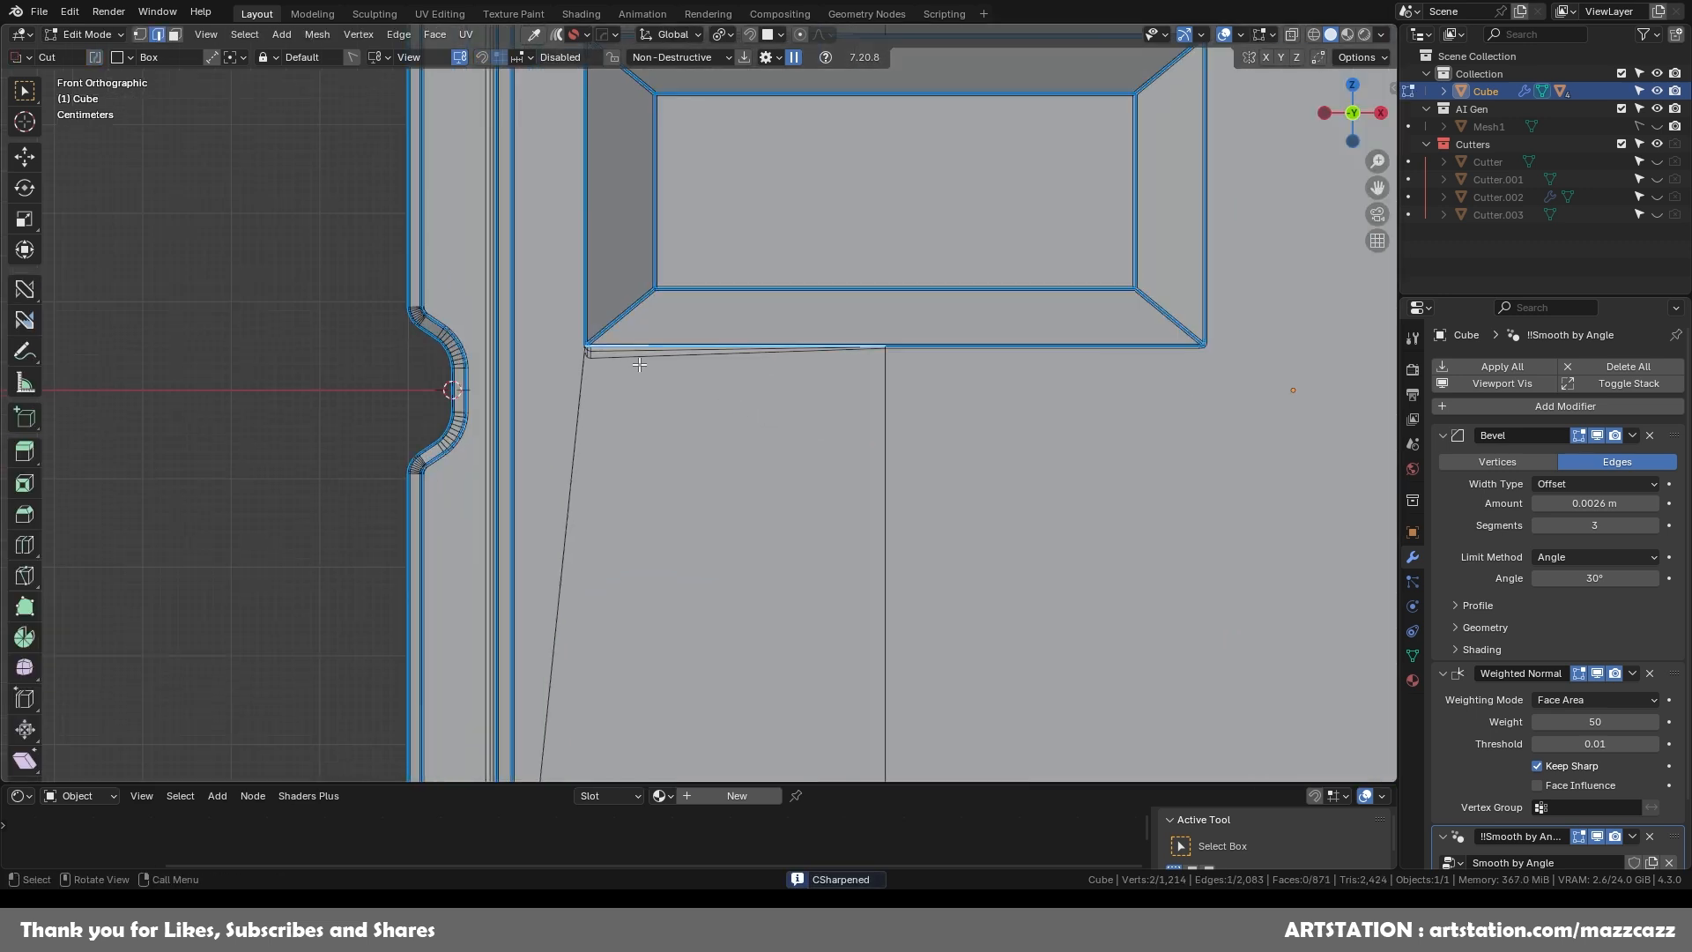
{"action": "key", "text": "Tab"}
{"action": "key", "text": "Tab"}
{"action": "left_click", "coordinate": [626, 436]}
{"action": "key", "text": "ctrl+x"}
Dissolve the diagonal edge running to the pocket's upper-left corner, then hide the wireframe in Object Mode
{"action": "scroll", "coordinate": [640, 435], "scroll_direction": "down", "scroll_amount": 6}
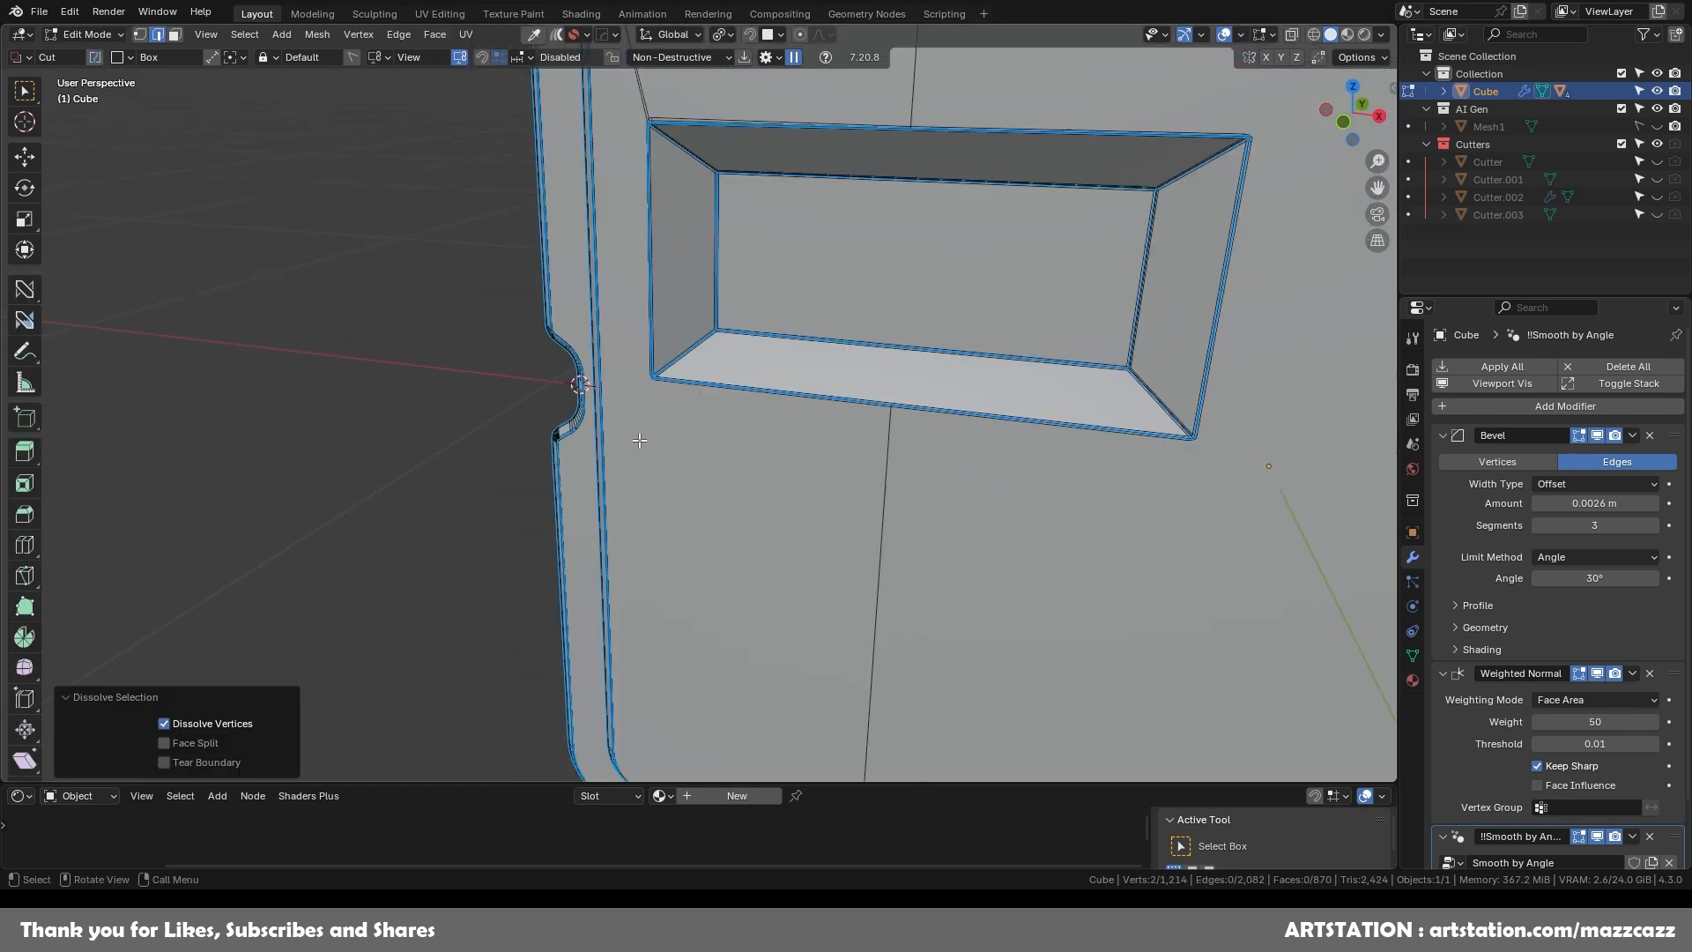
{"action": "middle_click_drag", "start_coordinate": [643, 436], "coordinate": [673, 553], "text": "shift"}
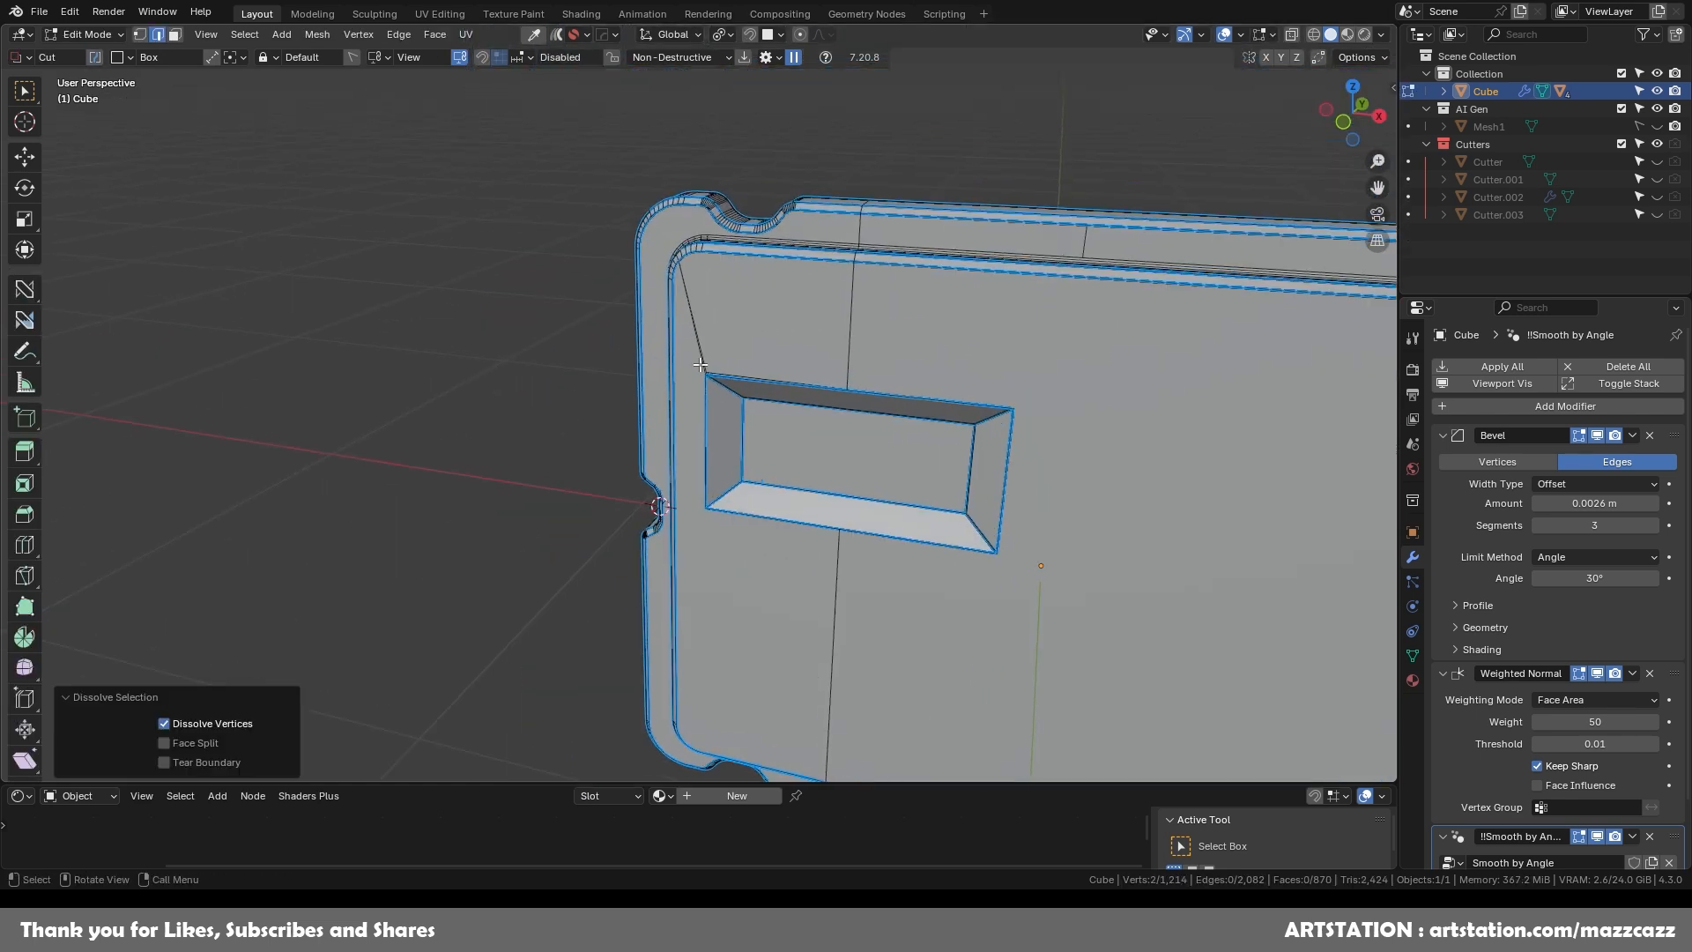
{"action": "left_click", "coordinate": [700, 364]}
{"action": "key", "text": "ctrl+x"}
{"action": "middle_click_drag", "start_coordinate": [709, 353], "coordinate": [810, 416]}
{"action": "key", "text": "Tab"}
{"action": "key", "text": "alt+v"}
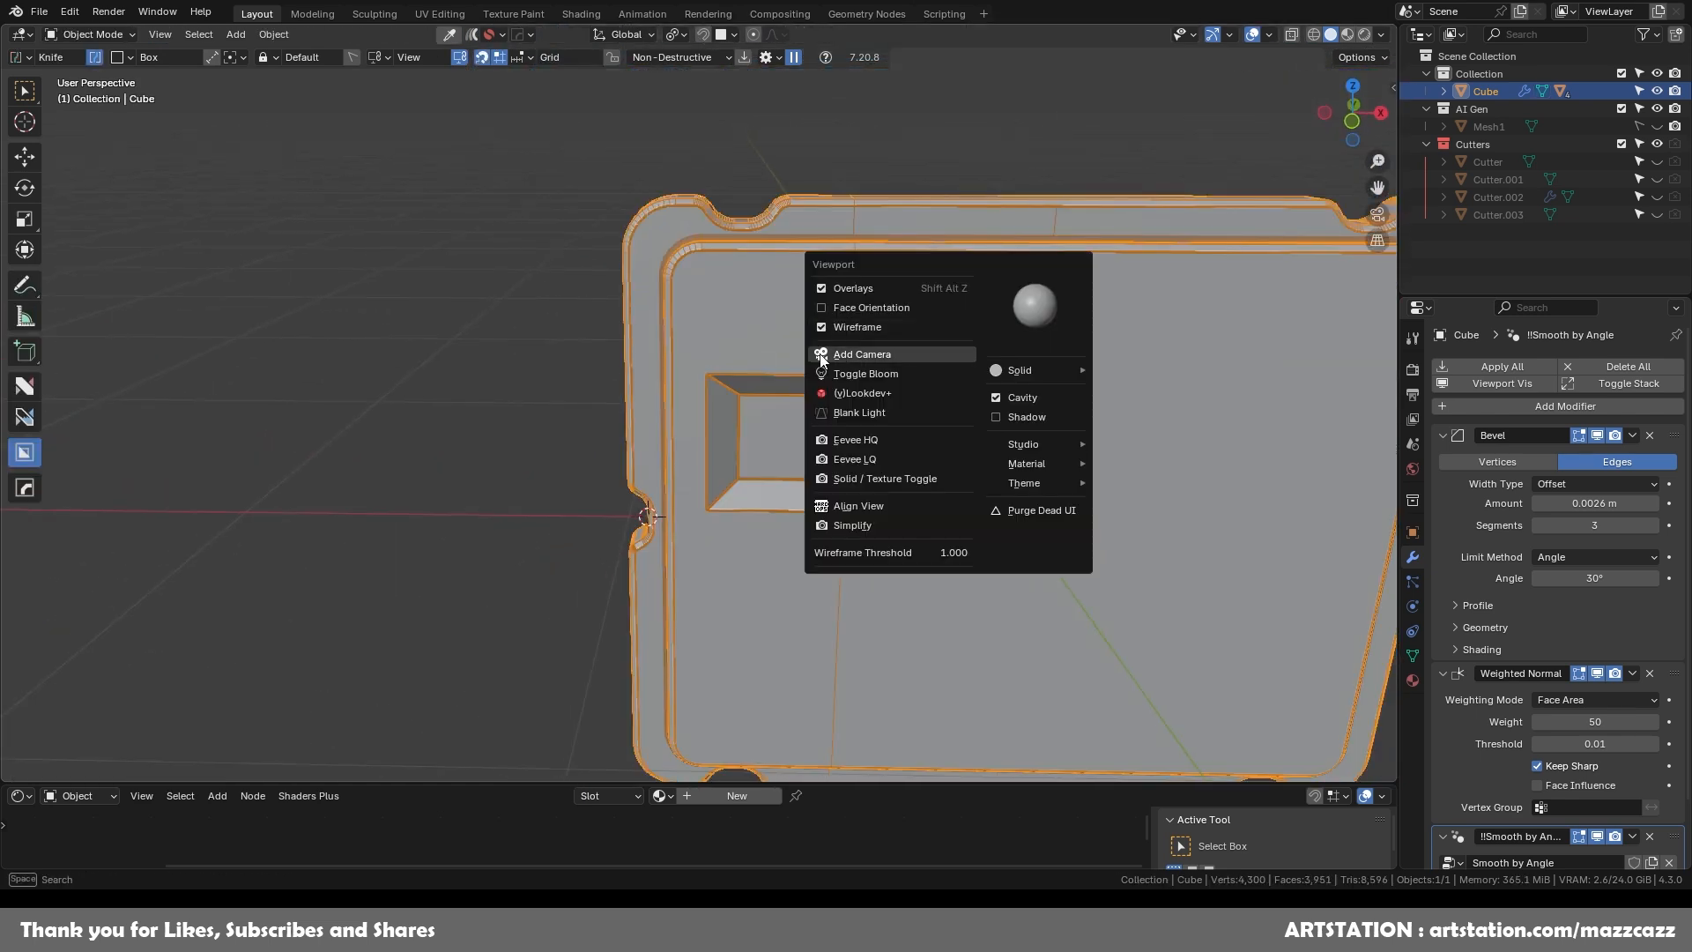
{"action": "left_click", "coordinate": [831, 328]}
{"action": "middle_click_drag", "start_coordinate": [918, 387], "coordinate": [818, 346]}
Bevel the pocket's four sloped corner edges with 8 segments and an offset of about 0.0286 m, then return to Object Mode
{"action": "key", "text": "Tab"}
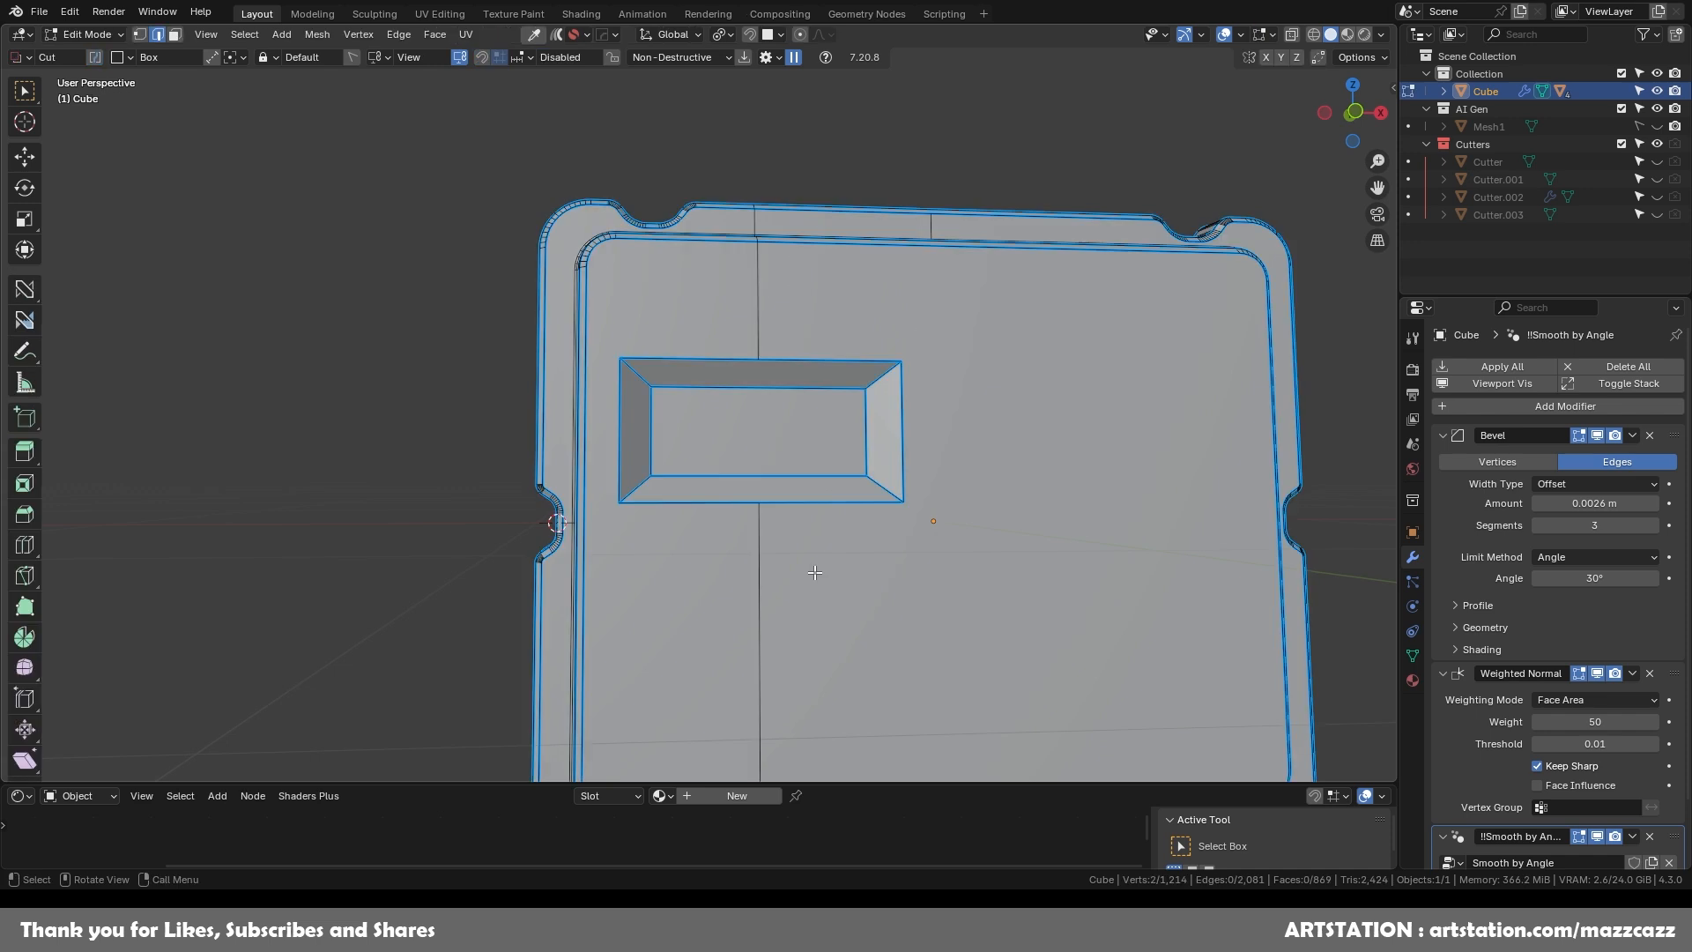
{"action": "left_click", "coordinate": [881, 379]}
{"action": "scroll", "coordinate": [643, 378], "scroll_direction": "up", "scroll_amount": 2}
{"action": "key", "text": "ctrl+b"}
{"action": "scroll", "coordinate": [828, 483], "scroll_direction": "up", "scroll_amount": 6}
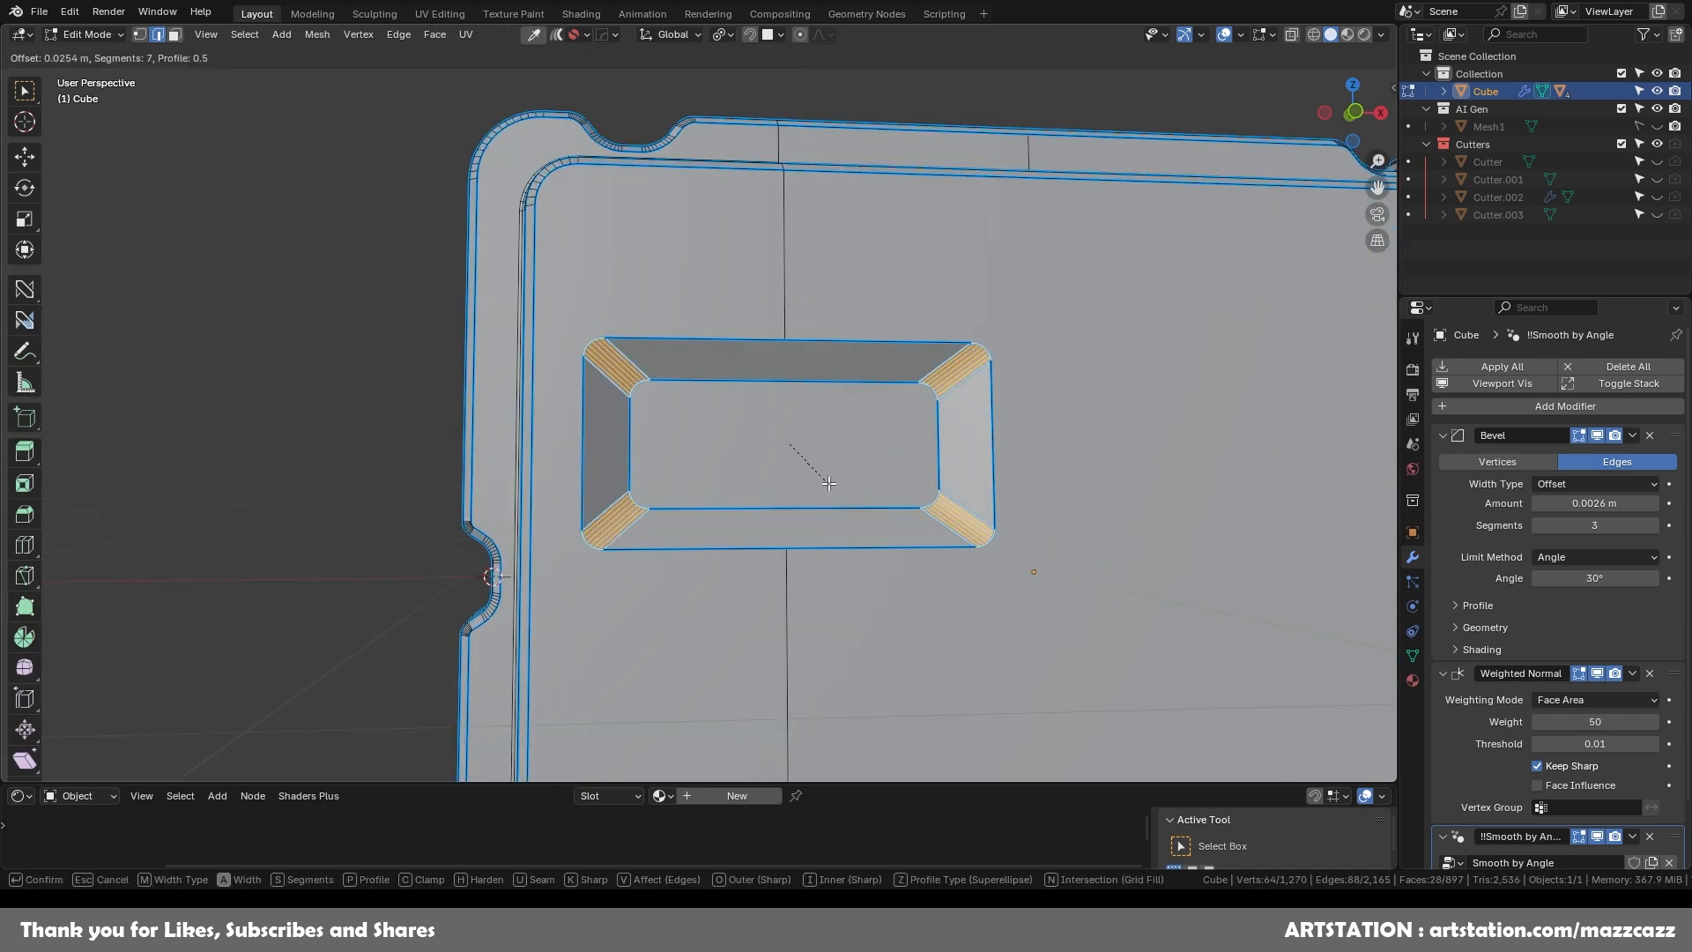
{"action": "scroll", "coordinate": [828, 483], "scroll_direction": "up", "scroll_amount": 2}
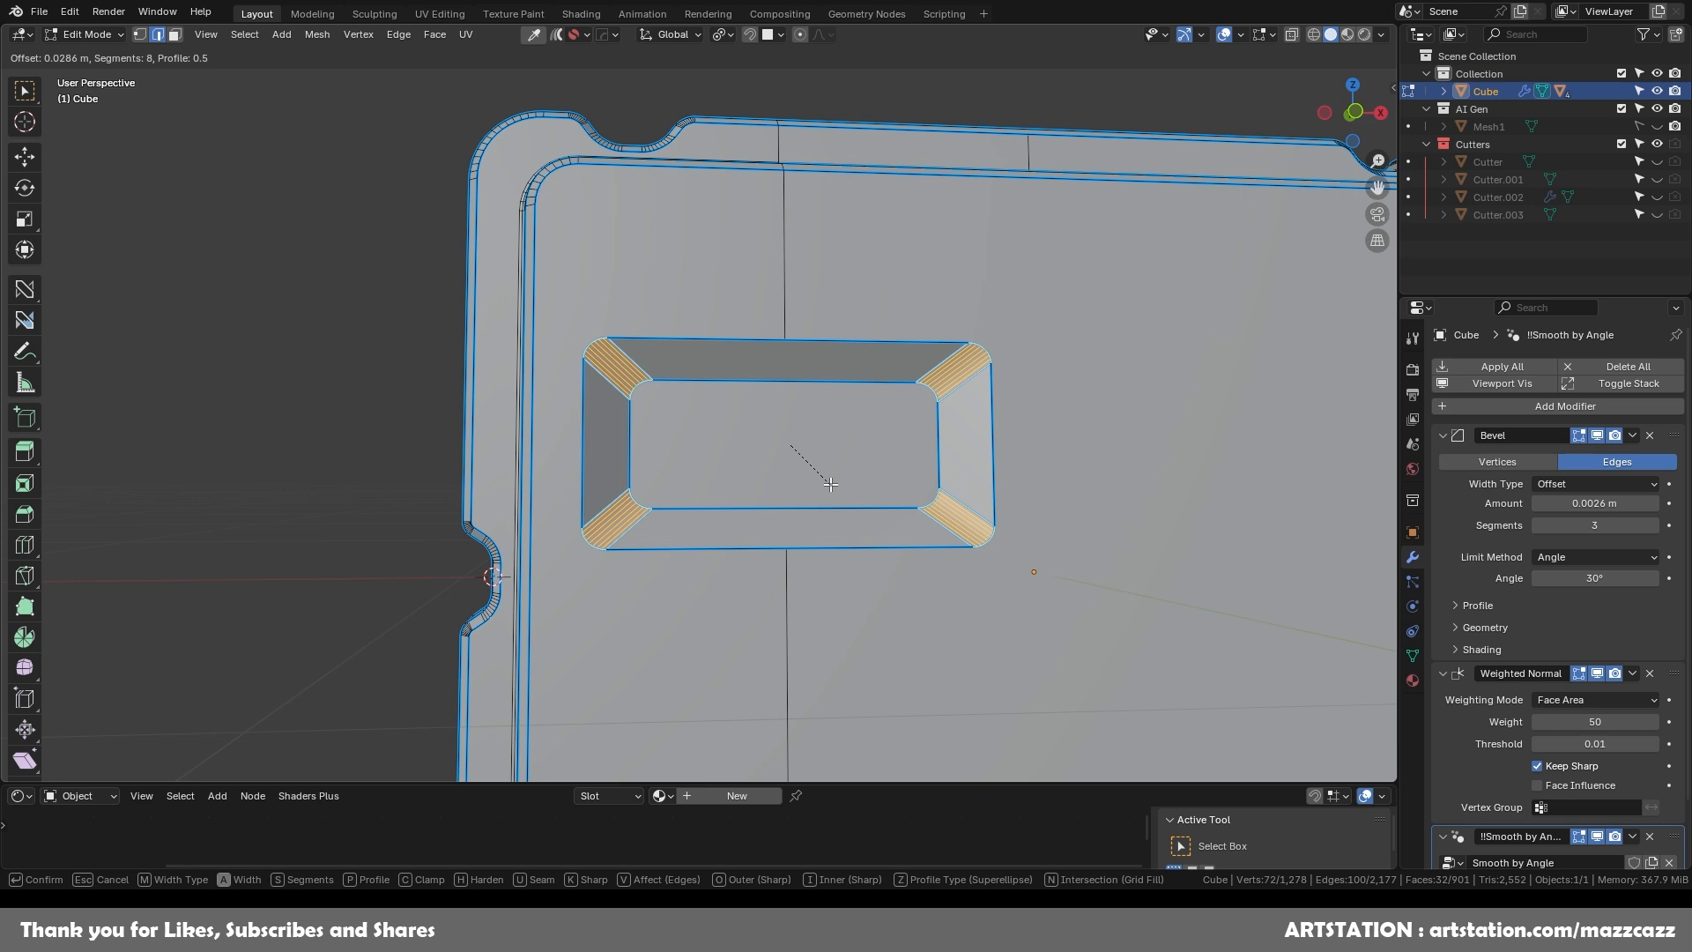
{"action": "left_click", "coordinate": [830, 483]}
{"action": "scroll", "coordinate": [830, 485], "scroll_direction": "down", "scroll_amount": 3}
{"action": "middle_click_drag", "start_coordinate": [830, 485], "coordinate": [834, 525]}
{"action": "key", "text": "Tab"}
{"action": "left_click", "coordinate": [853, 447]}
{"action": "left_click", "coordinate": [913, 166]}
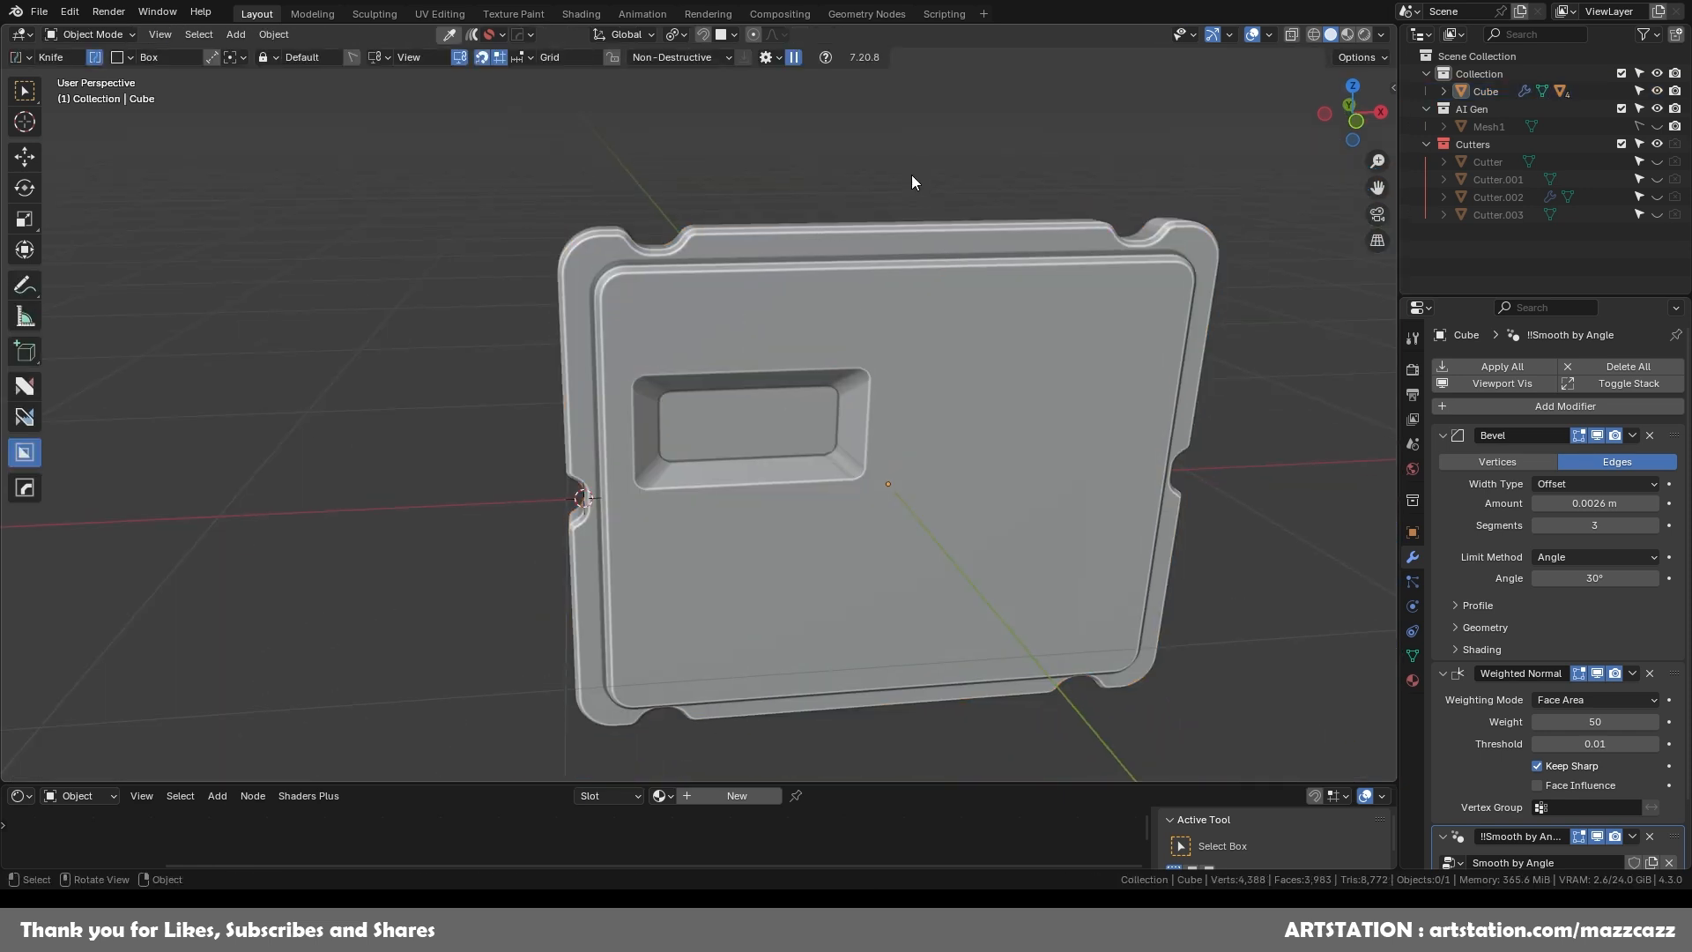
Save the file and recalculate the selected panel's sharp edges with Ssharp at 30°
{"action": "left_click", "coordinate": [913, 393]}
{"action": "right_click", "coordinate": [915, 390]}
{"action": "left_click", "coordinate": [919, 393]}
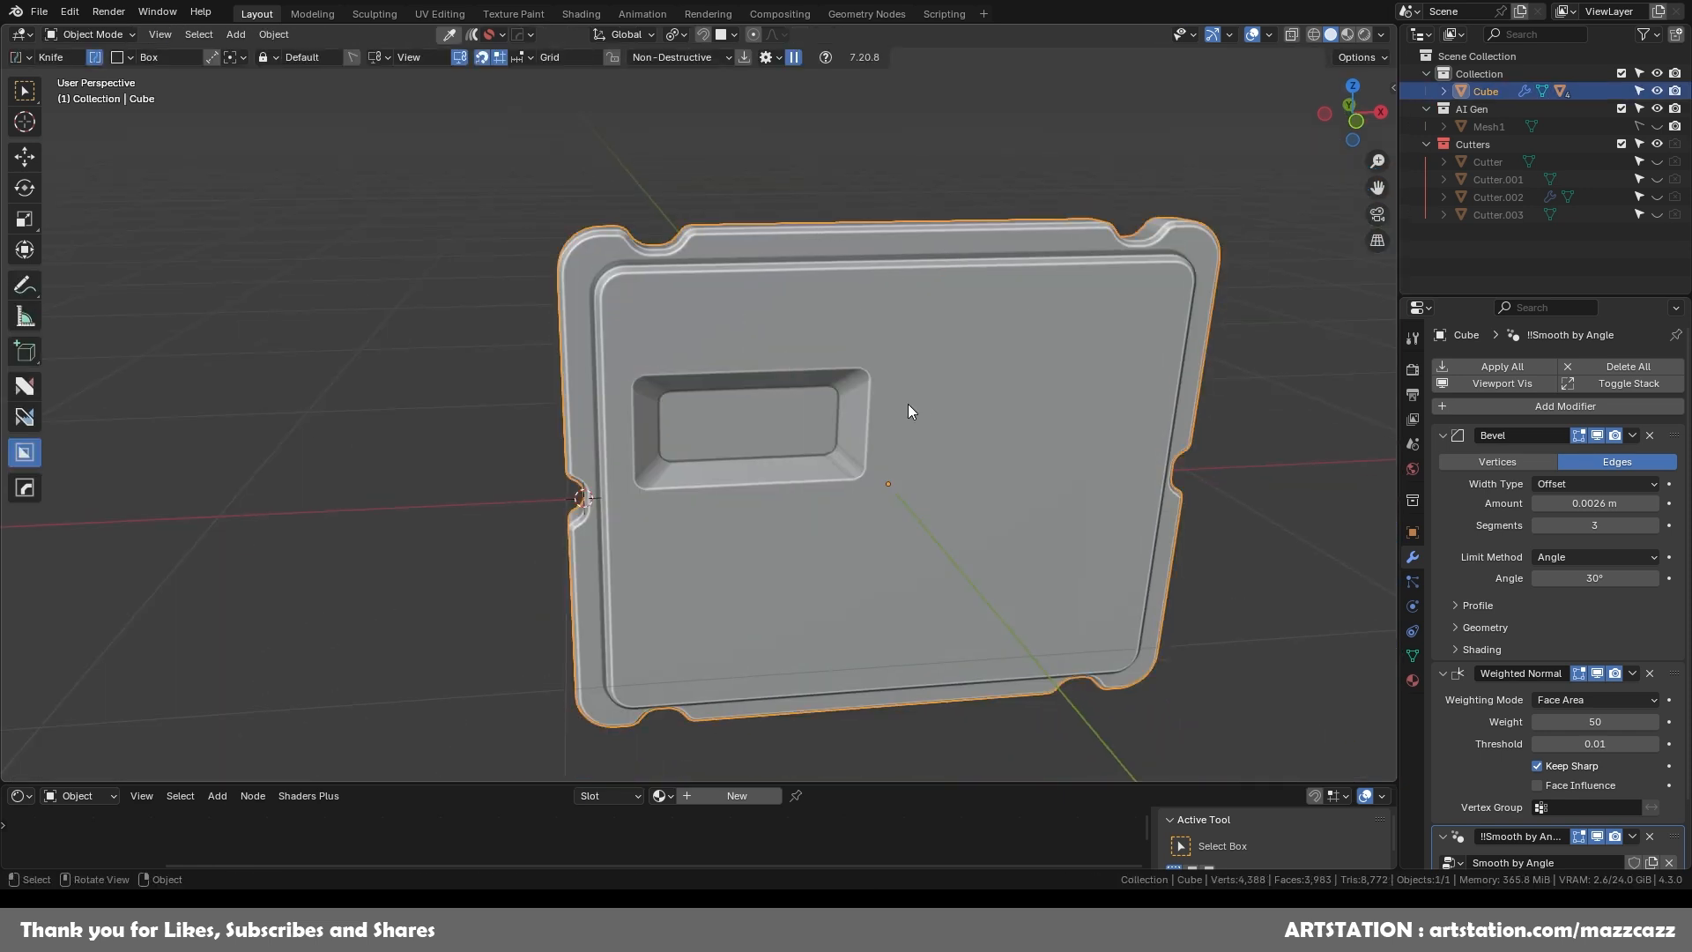
{"action": "key", "text": "ctrl+s"}
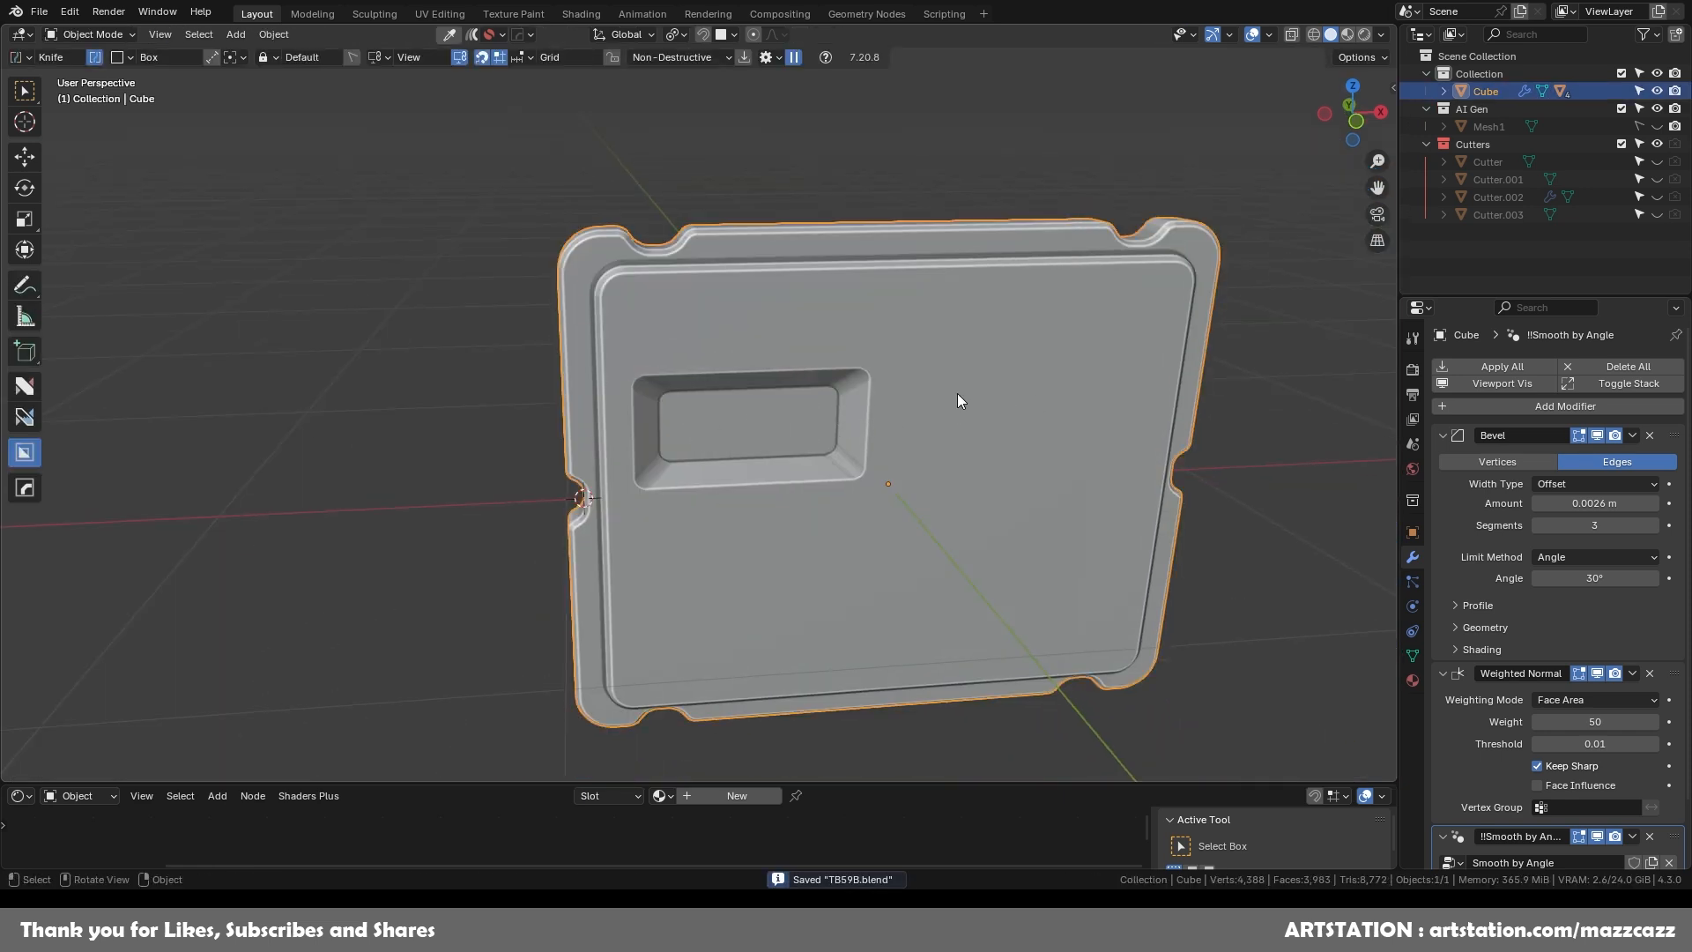
{"action": "key", "text": "q"}
{"action": "left_click", "coordinate": [957, 393]}
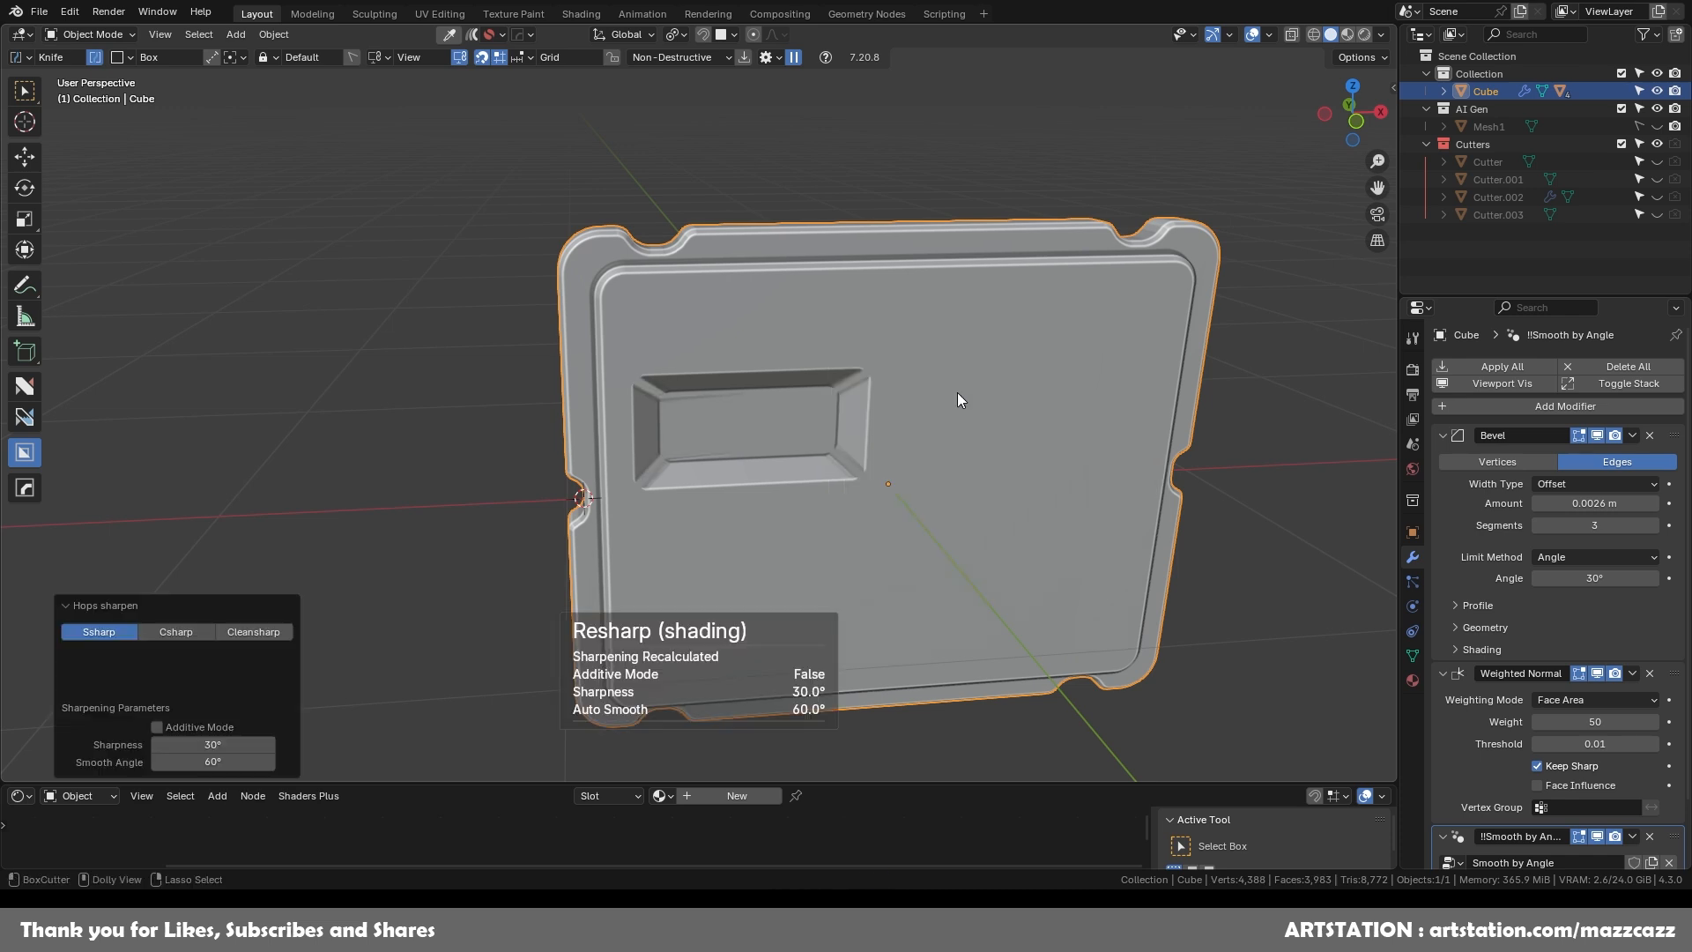
Select the full edge loops around the pocket's floor and outer rim, including the rounded corners, and mark them sharp
{"action": "key", "text": "Tab"}
{"action": "scroll", "coordinate": [876, 387], "scroll_direction": "up", "scroll_amount": 5}
{"action": "middle_click_drag", "start_coordinate": [880, 420], "coordinate": [862, 374]}
{"action": "key", "text": "alt+a"}
{"action": "left_click", "coordinate": [696, 372], "text": "alt"}
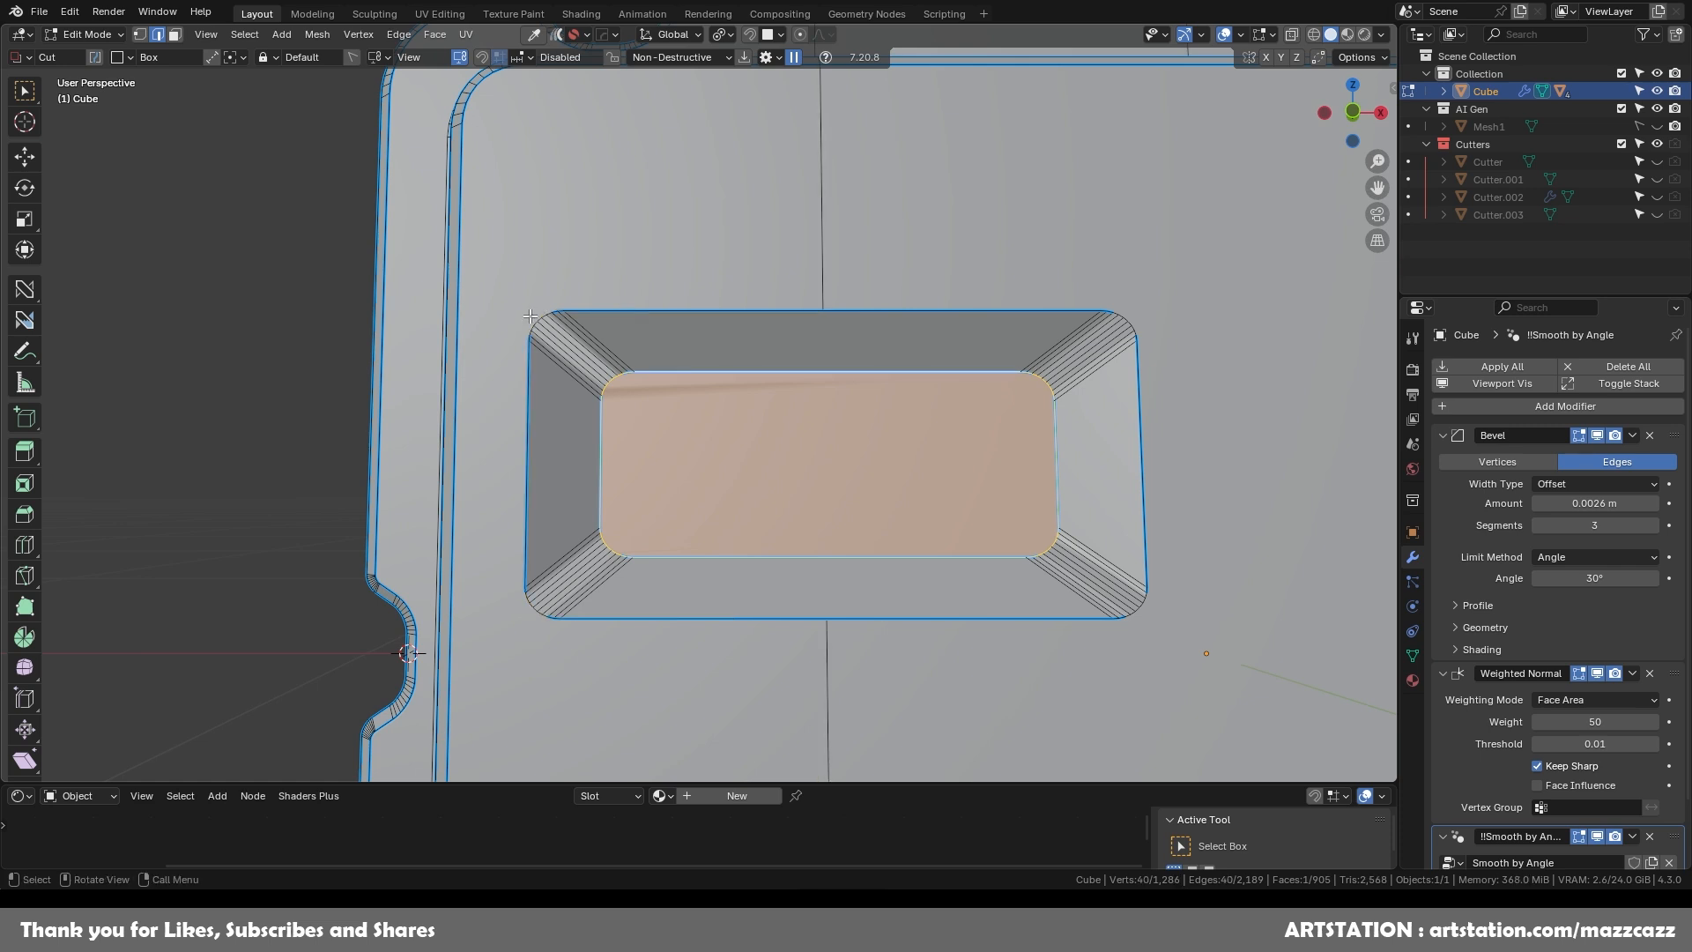
{"action": "scroll", "coordinate": [534, 345], "scroll_direction": "up", "scroll_amount": 2}
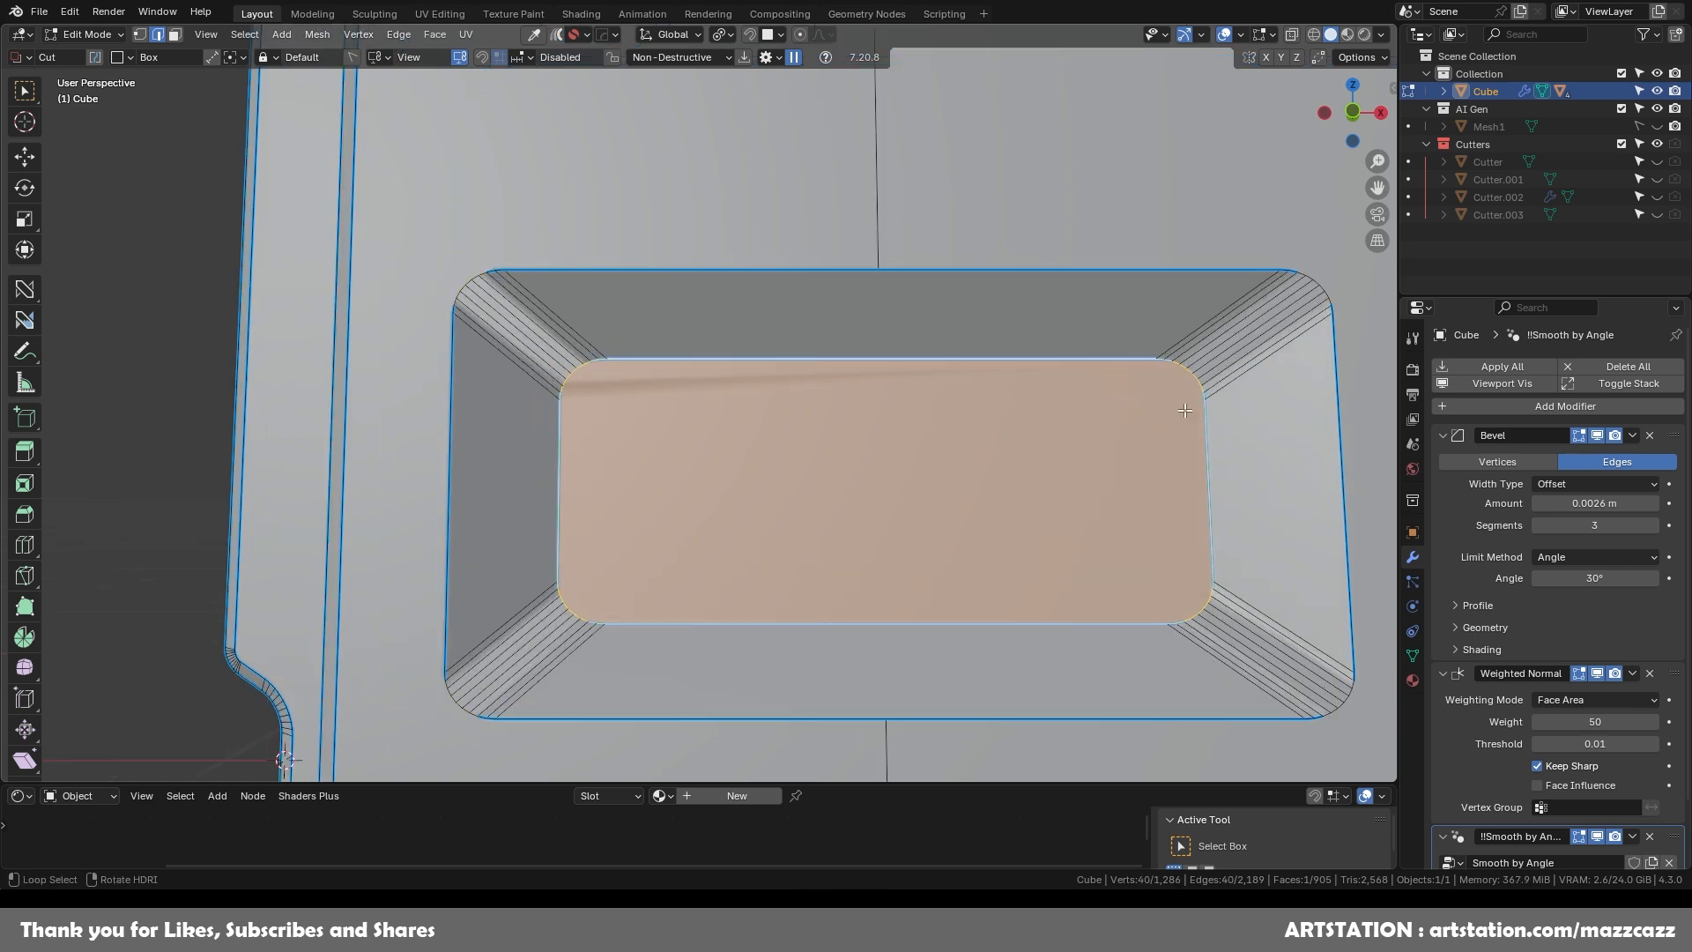
{"action": "left_click", "coordinate": [1334, 342], "text": "alt+shift"}
{"action": "left_click", "coordinate": [868, 209], "text": "shift"}
{"action": "scroll", "coordinate": [717, 363], "scroll_direction": "down", "scroll_amount": 3}
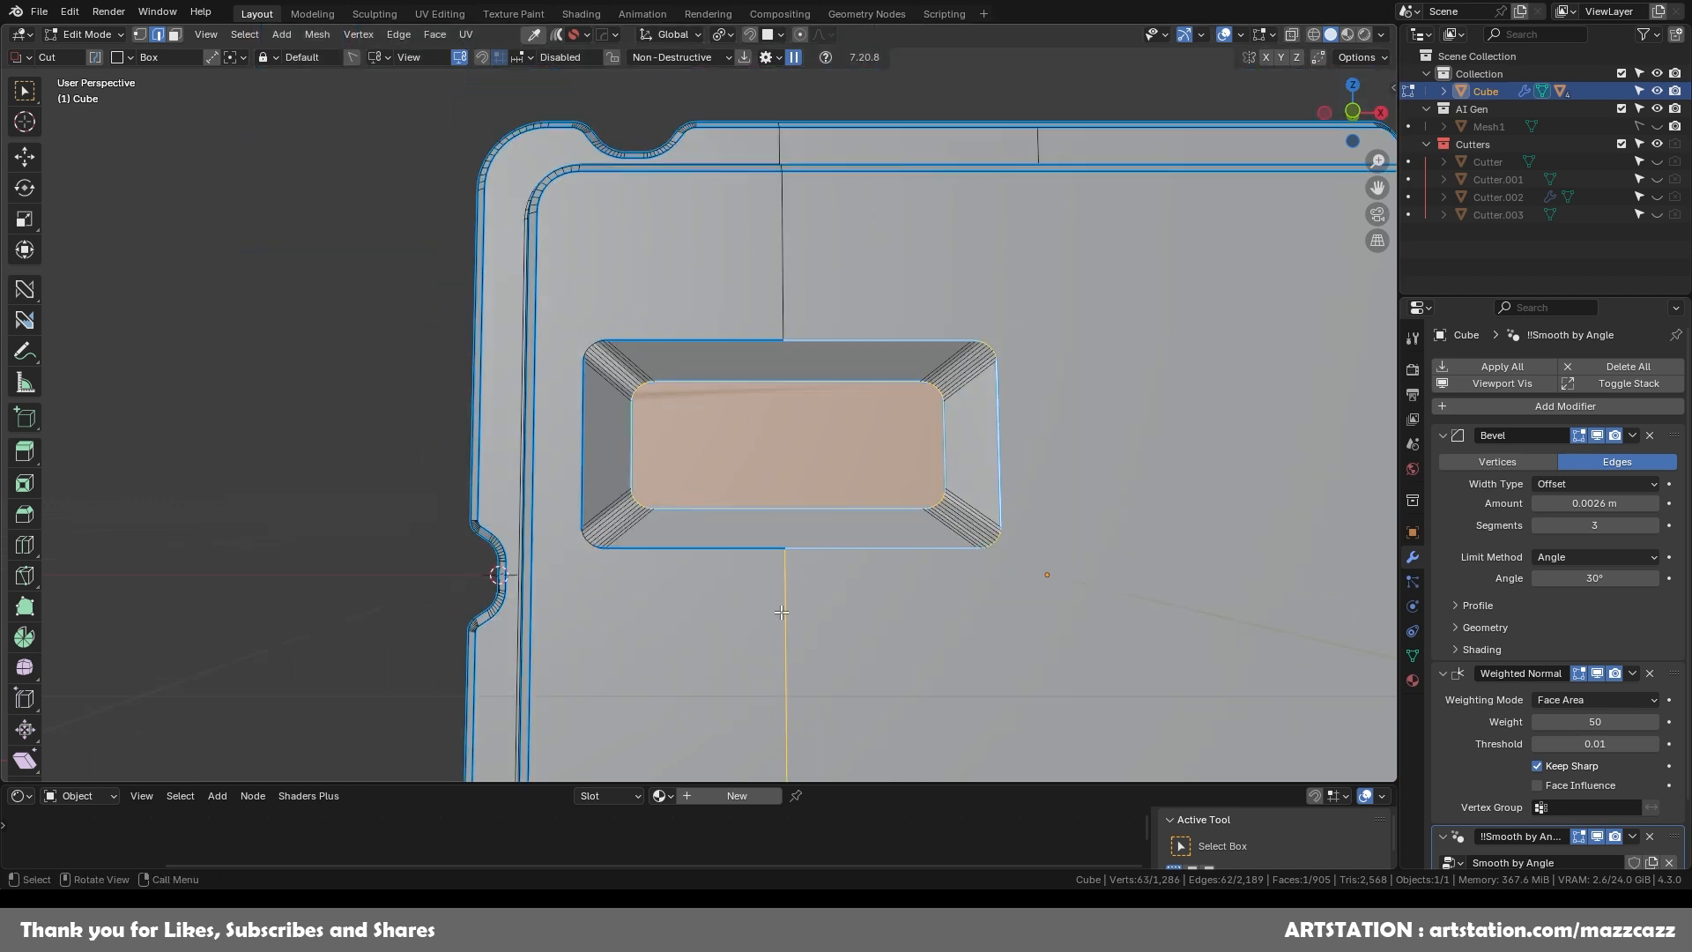
{"action": "left_click", "coordinate": [683, 332], "text": "alt+shift"}
{"action": "left_click", "coordinate": [782, 332], "text": "shift"}
{"action": "left_click", "coordinate": [790, 650], "text": "shift"}
{"action": "scroll", "coordinate": [921, 529], "scroll_direction": "up", "scroll_amount": 1}
{"action": "key", "text": "q"}
{"action": "left_click", "coordinate": [980, 441]}
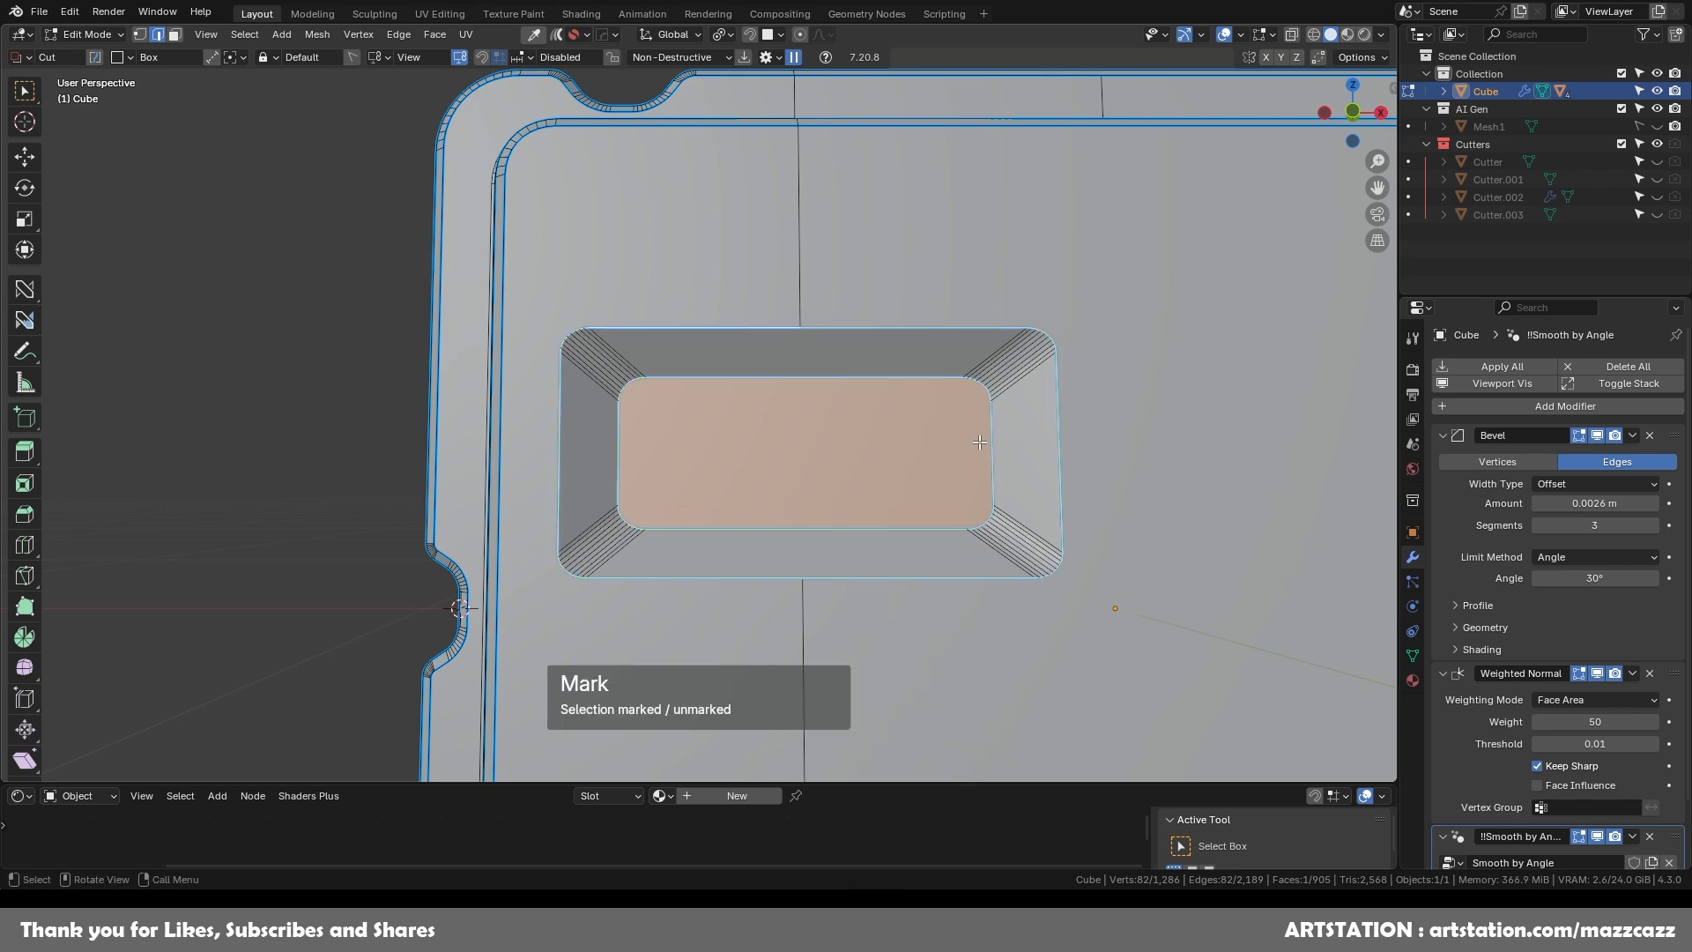
Examine the bevel around the pocket's rounded upper-left corner in Object and Edit Mode, with the wireframe displayed
{"action": "key", "text": "Tab"}
{"action": "scroll", "coordinate": [543, 363], "scroll_direction": "down", "scroll_amount": 4}
{"action": "scroll", "coordinate": [826, 434], "scroll_direction": "up", "scroll_amount": 5}
{"action": "scroll", "coordinate": [826, 434], "scroll_direction": "up", "scroll_amount": 4}
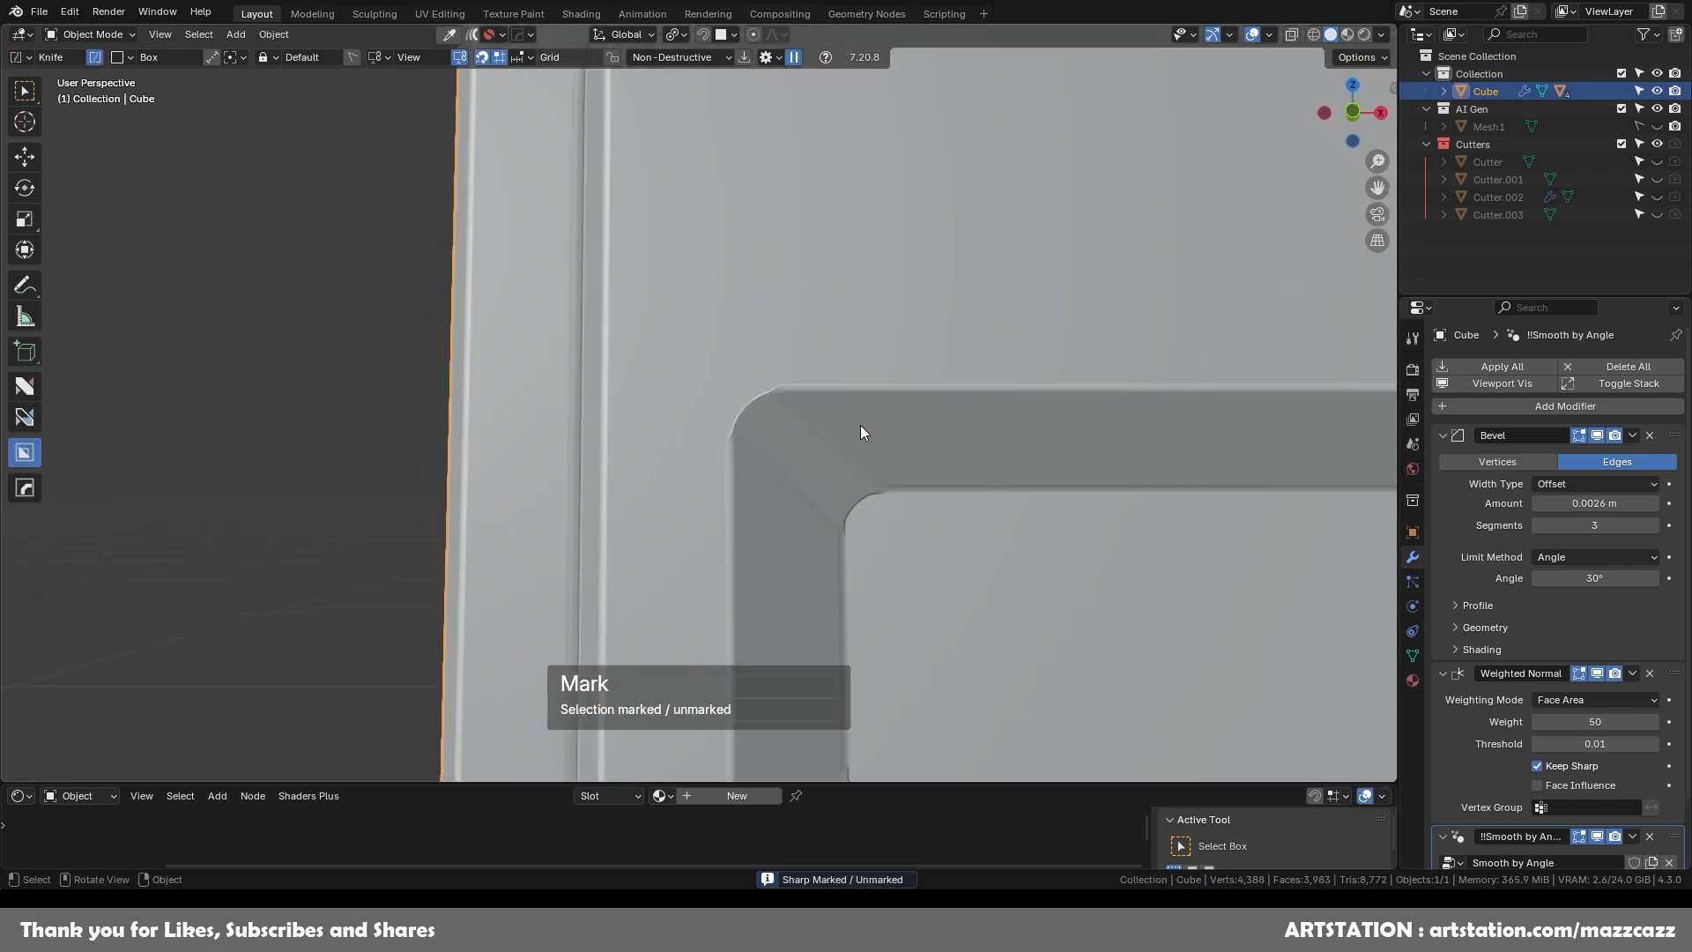
{"action": "key", "text": "Tab"}
{"action": "scroll", "coordinate": [865, 493], "scroll_direction": "up", "scroll_amount": 3}
{"action": "middle_click_drag", "start_coordinate": [865, 467], "coordinate": [888, 481]}
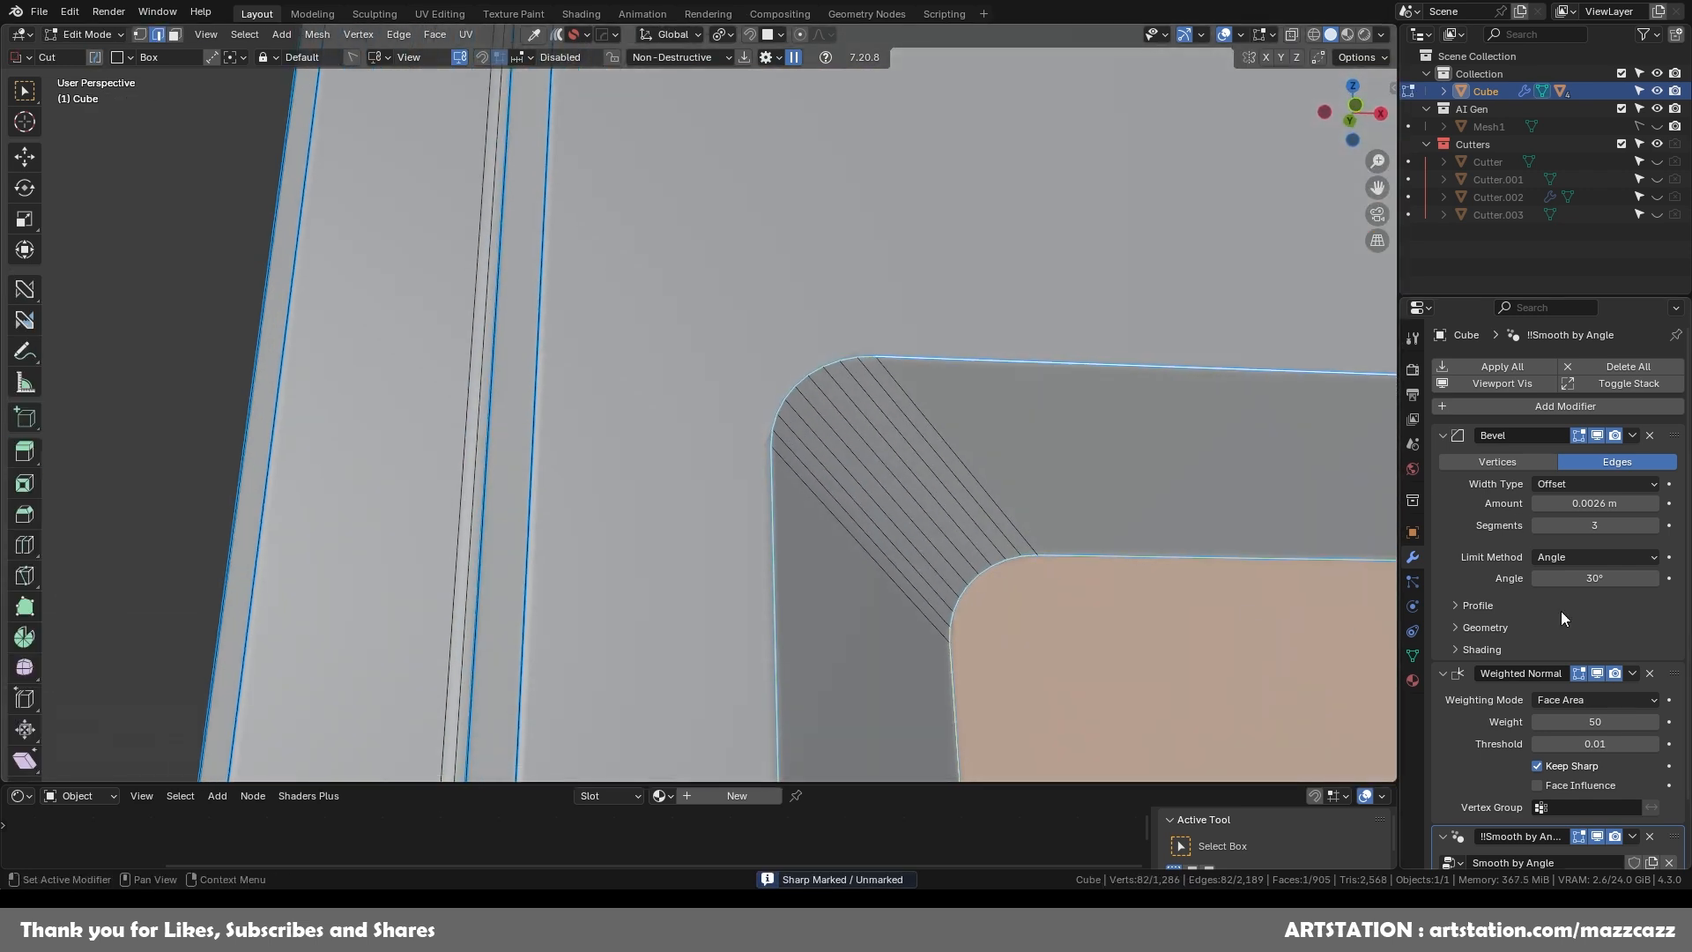
{"action": "key", "text": "Tab"}
{"action": "key", "text": "alt+v"}
{"action": "left_click", "coordinate": [936, 319]}
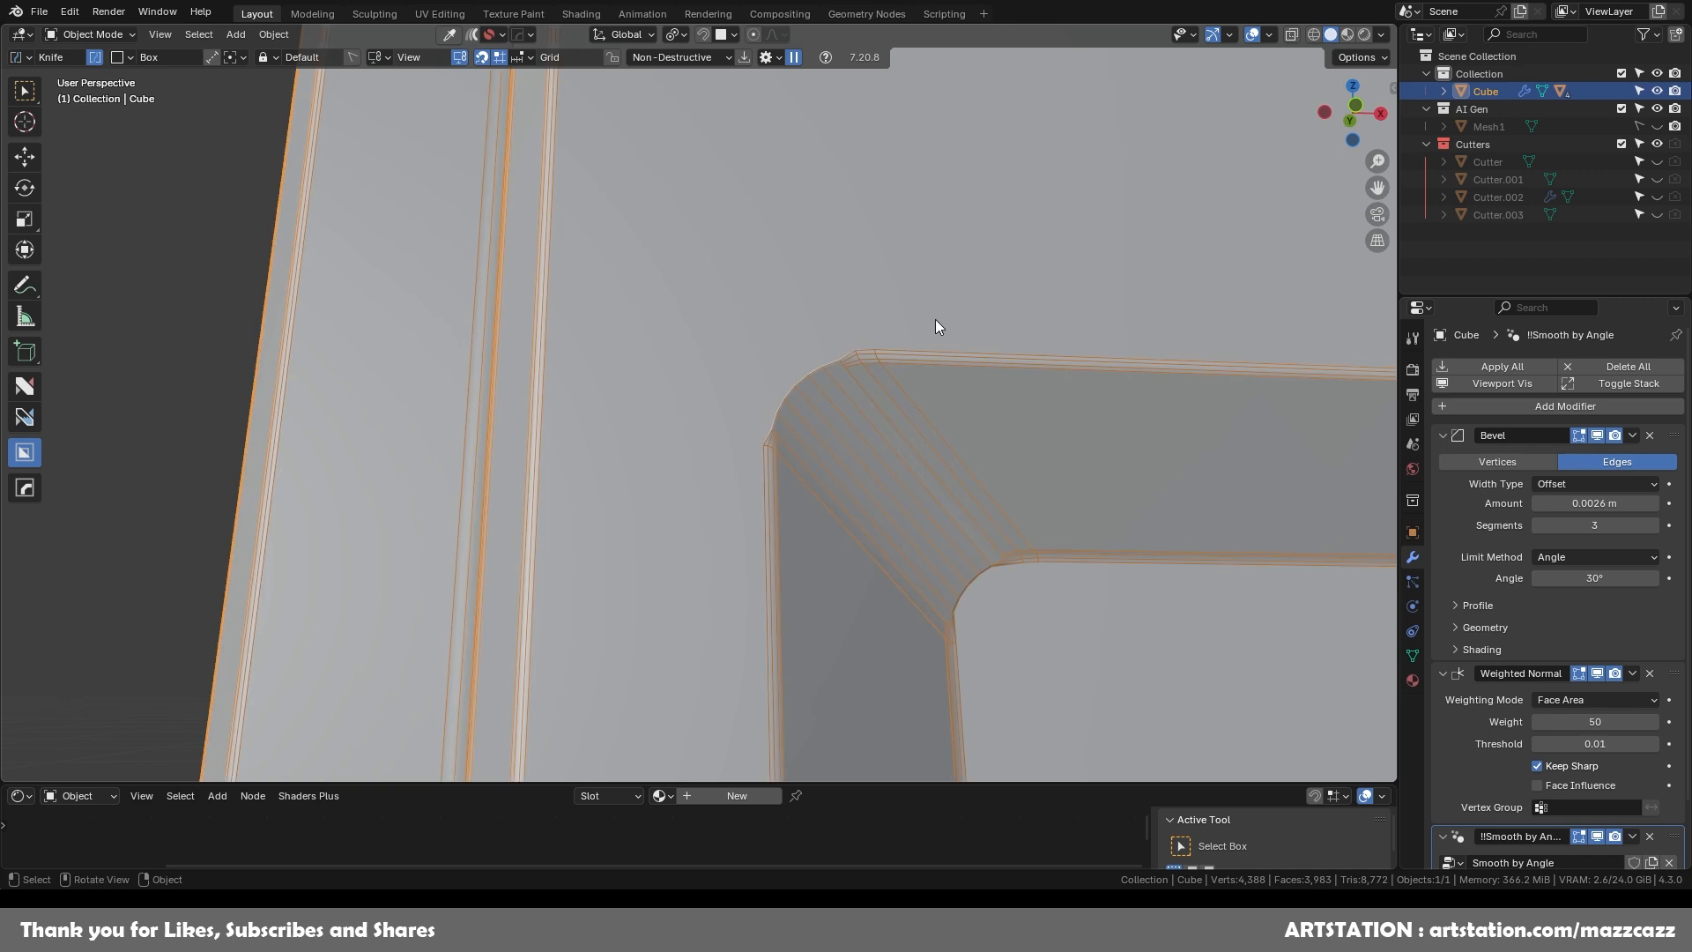
{"action": "key", "text": "Tab"}
{"action": "left_click", "coordinate": [838, 362]}
{"action": "key", "text": "Tab"}
{"action": "middle_click_drag", "start_coordinate": [1038, 366], "coordinate": [633, 328]}
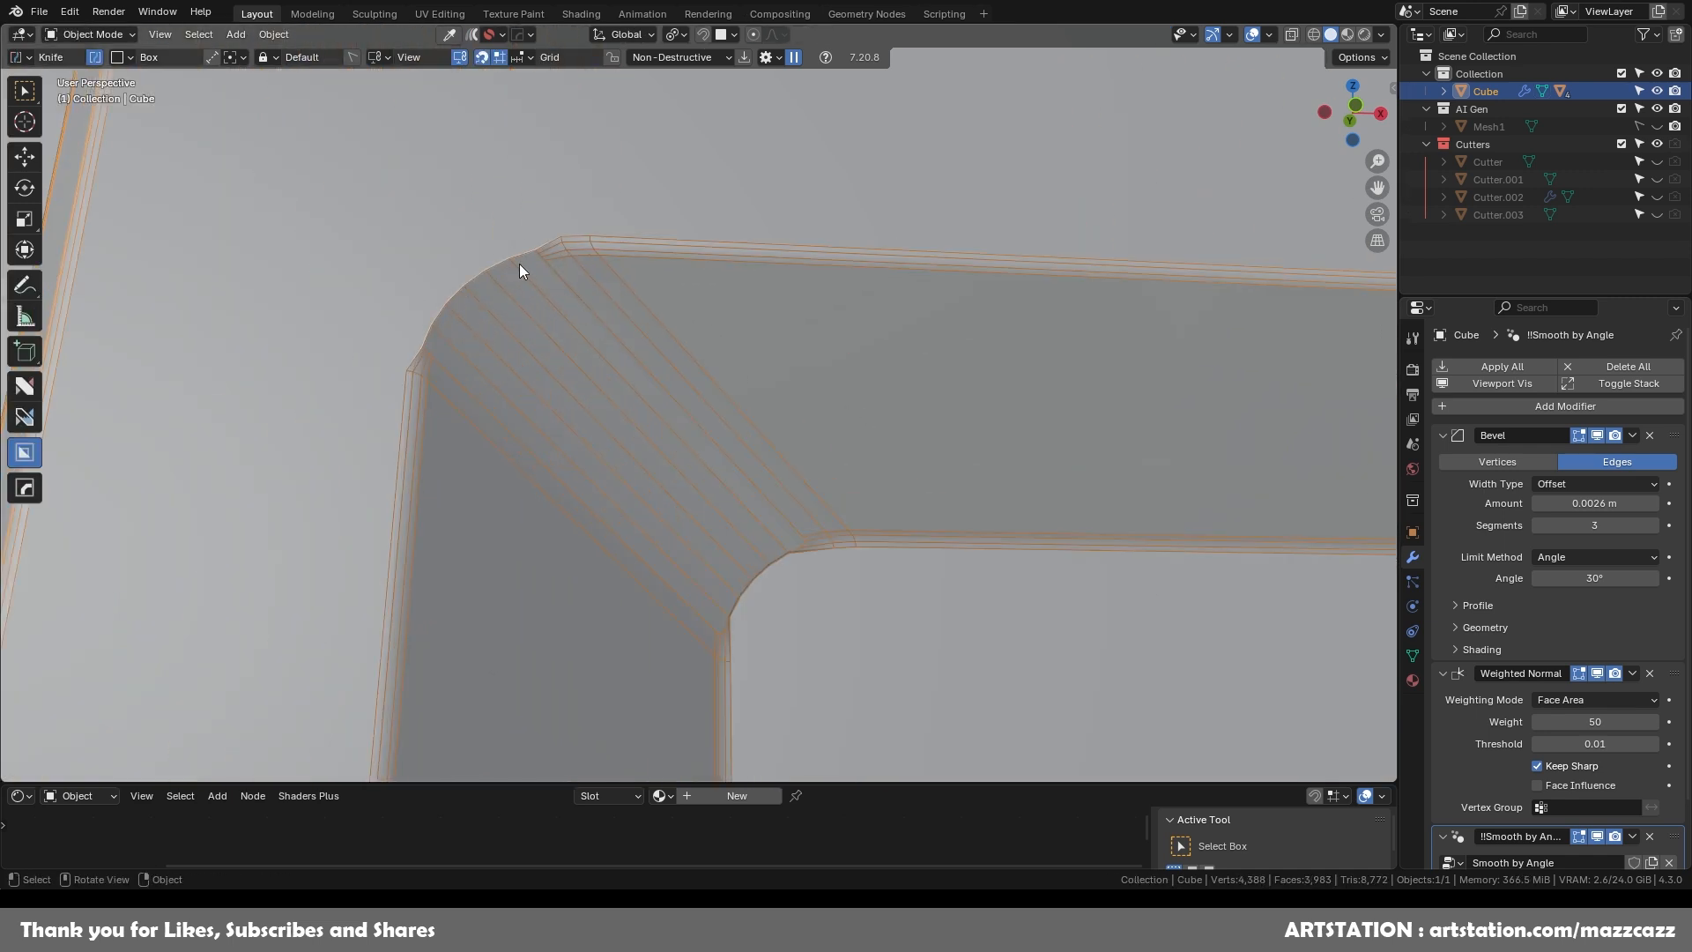
Set the Bevel modifier's limit method to Weight and check the panel
{"action": "left_click", "coordinate": [1558, 558]}
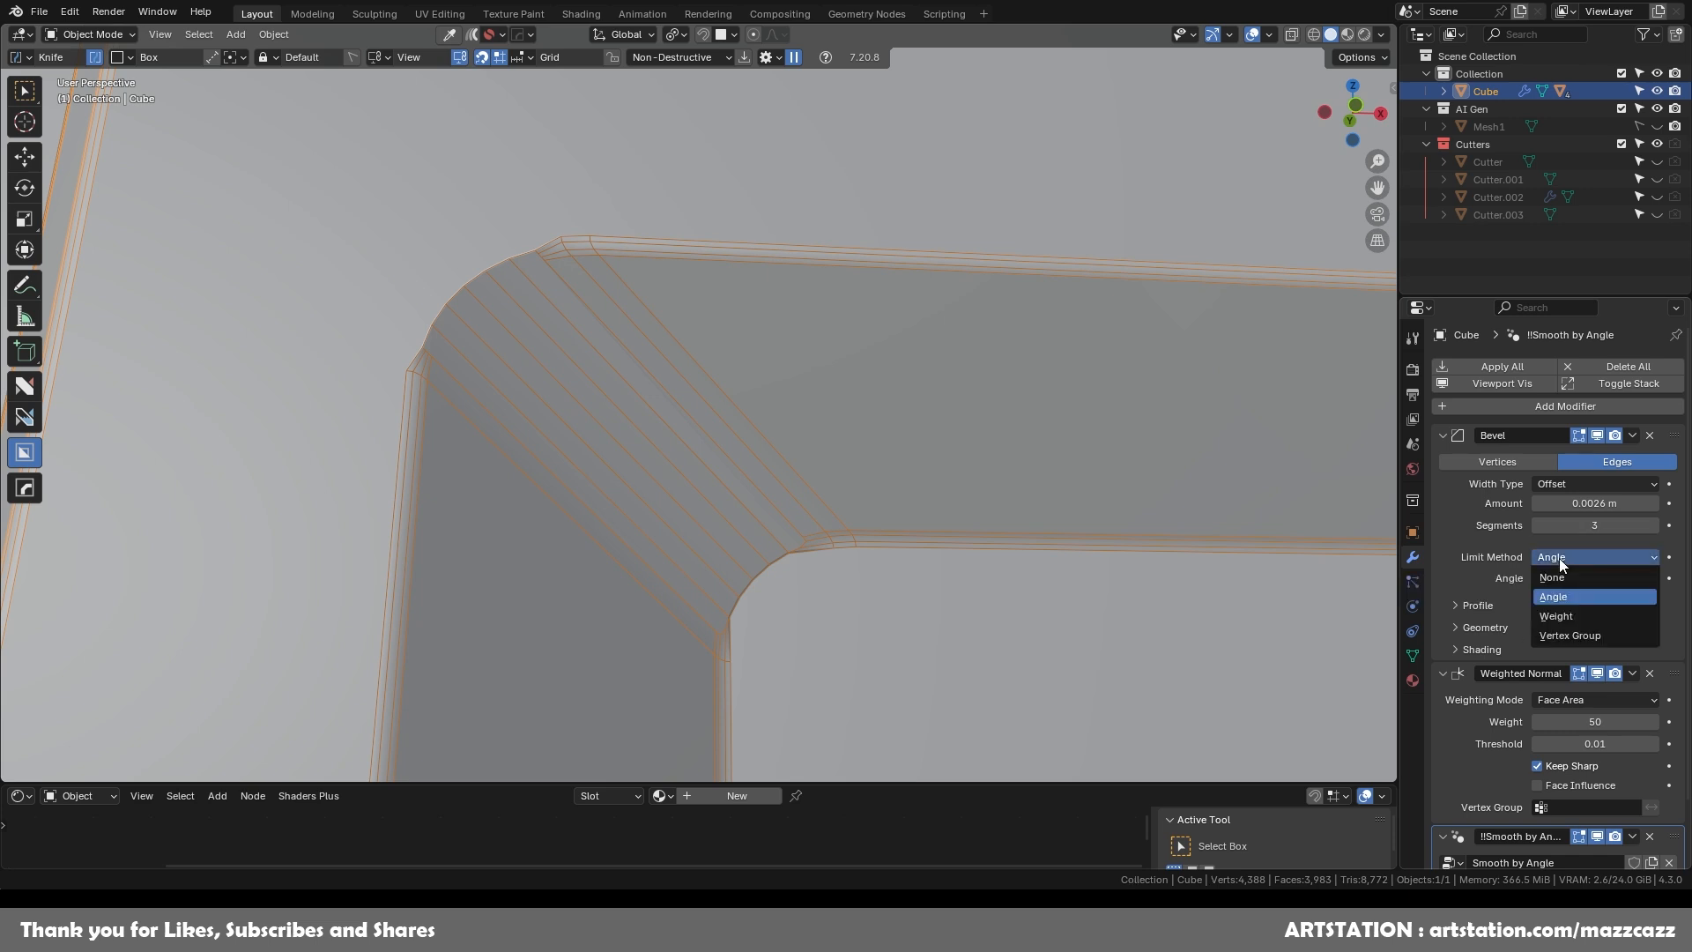
{"action": "left_click", "coordinate": [1562, 615]}
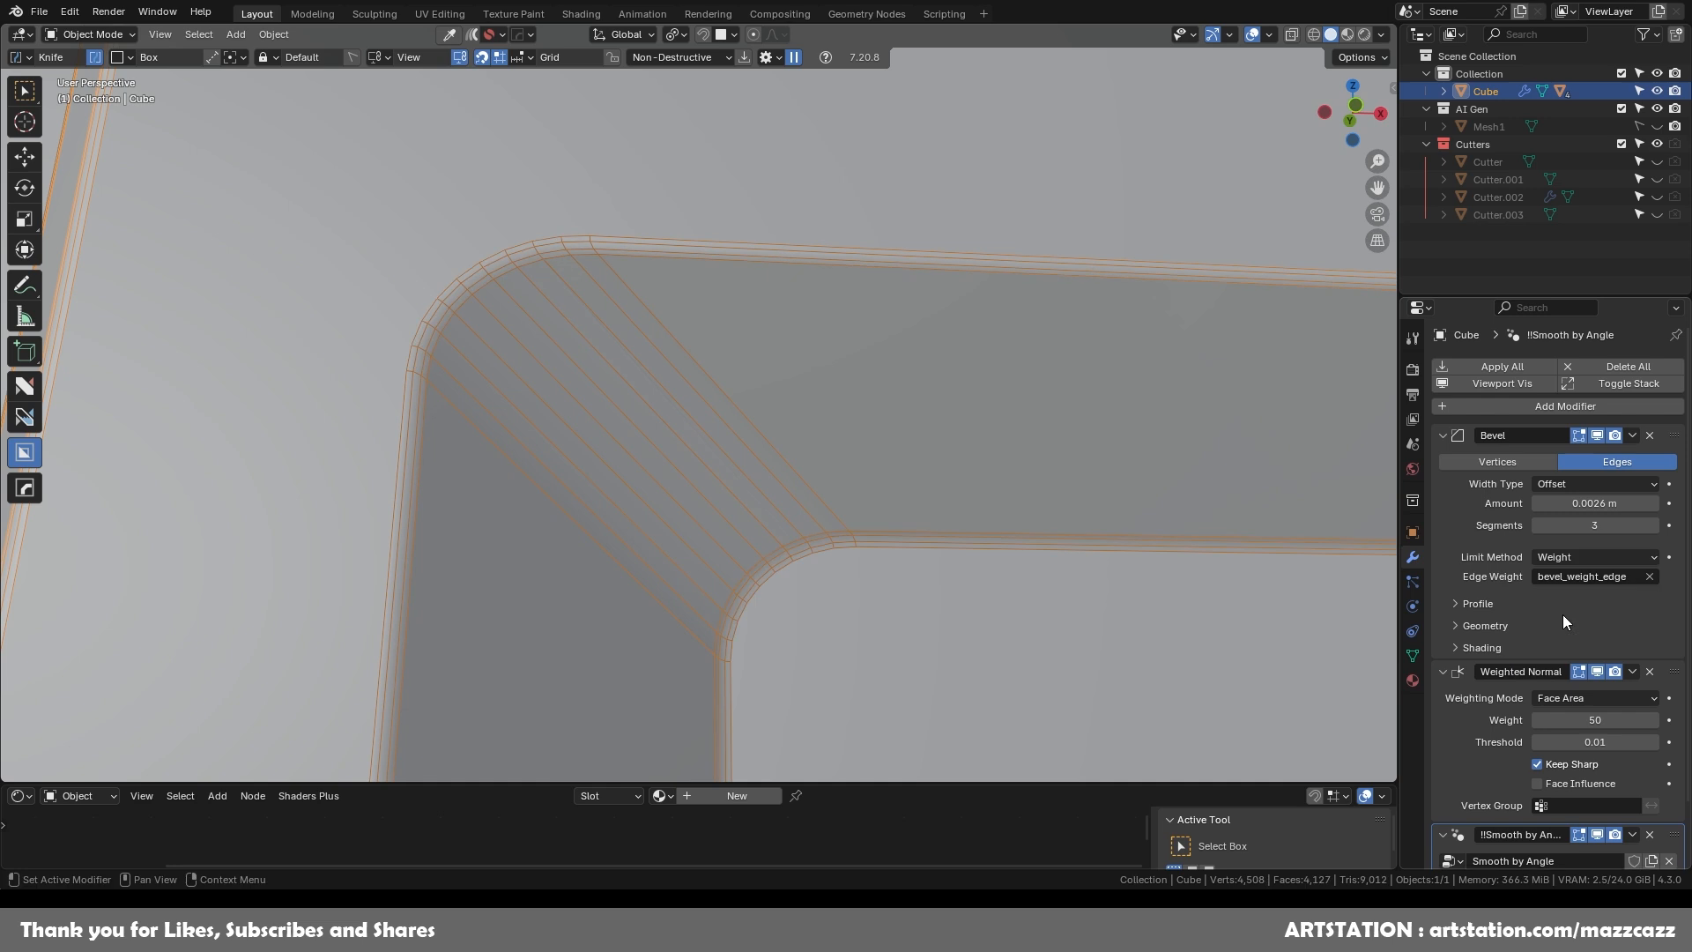
{"action": "scroll", "coordinate": [978, 388], "scroll_direction": "down", "scroll_amount": 6}
{"action": "key", "text": "Tab"}
{"action": "key", "text": "Tab"}
Hide the wireframe display on the panel and save the file
{"action": "right_click", "coordinate": [1017, 201]}
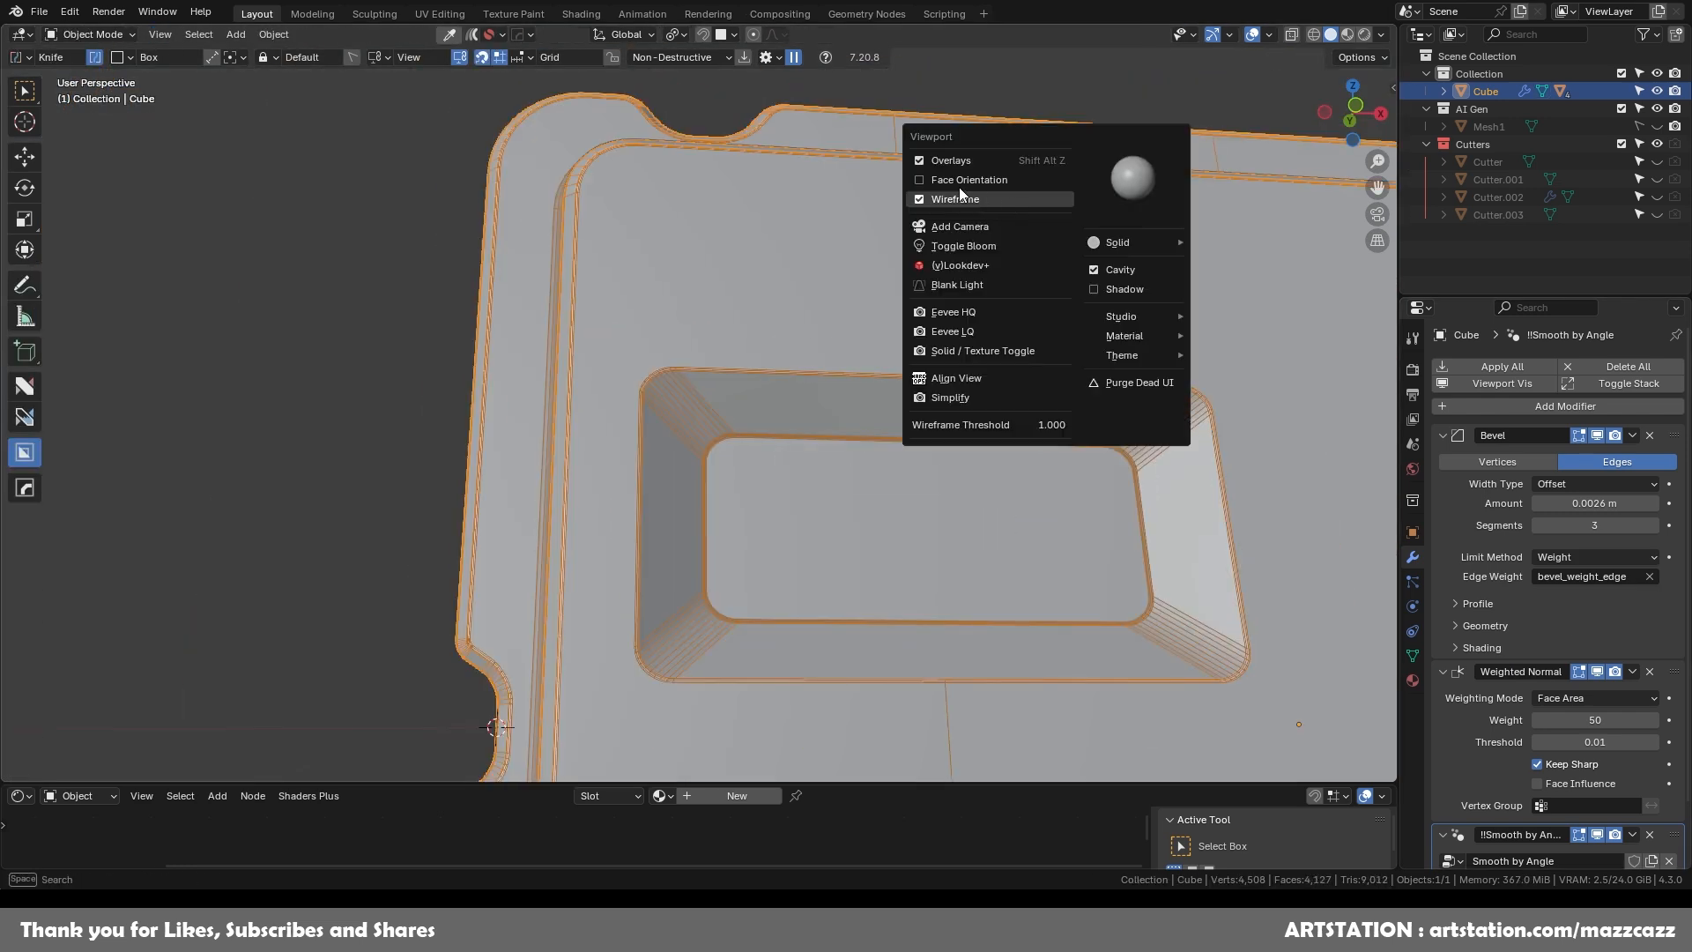
{"action": "right_click", "coordinate": [756, 351]}
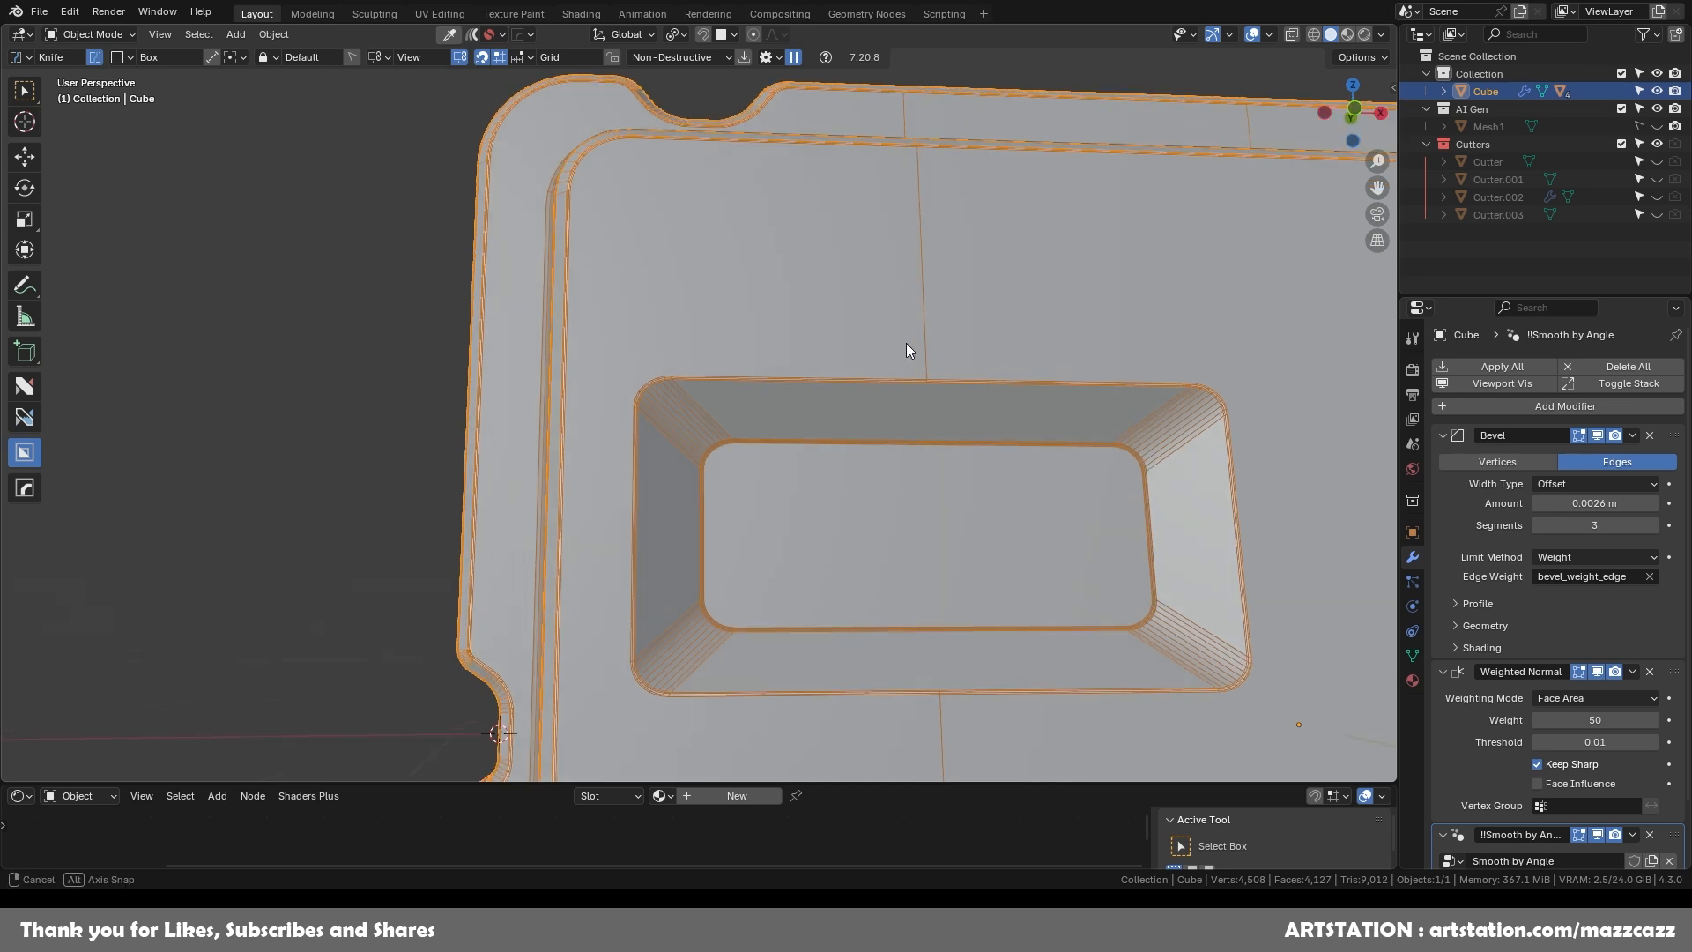
{"action": "middle_click_drag", "start_coordinate": [913, 332], "coordinate": [937, 404]}
{"action": "scroll", "coordinate": [939, 402], "scroll_direction": "down", "scroll_amount": 3}
{"action": "key", "text": "alt+v"}
{"action": "left_click", "coordinate": [846, 398]}
{"action": "scroll", "coordinate": [916, 372], "scroll_direction": "down", "scroll_amount": 4}
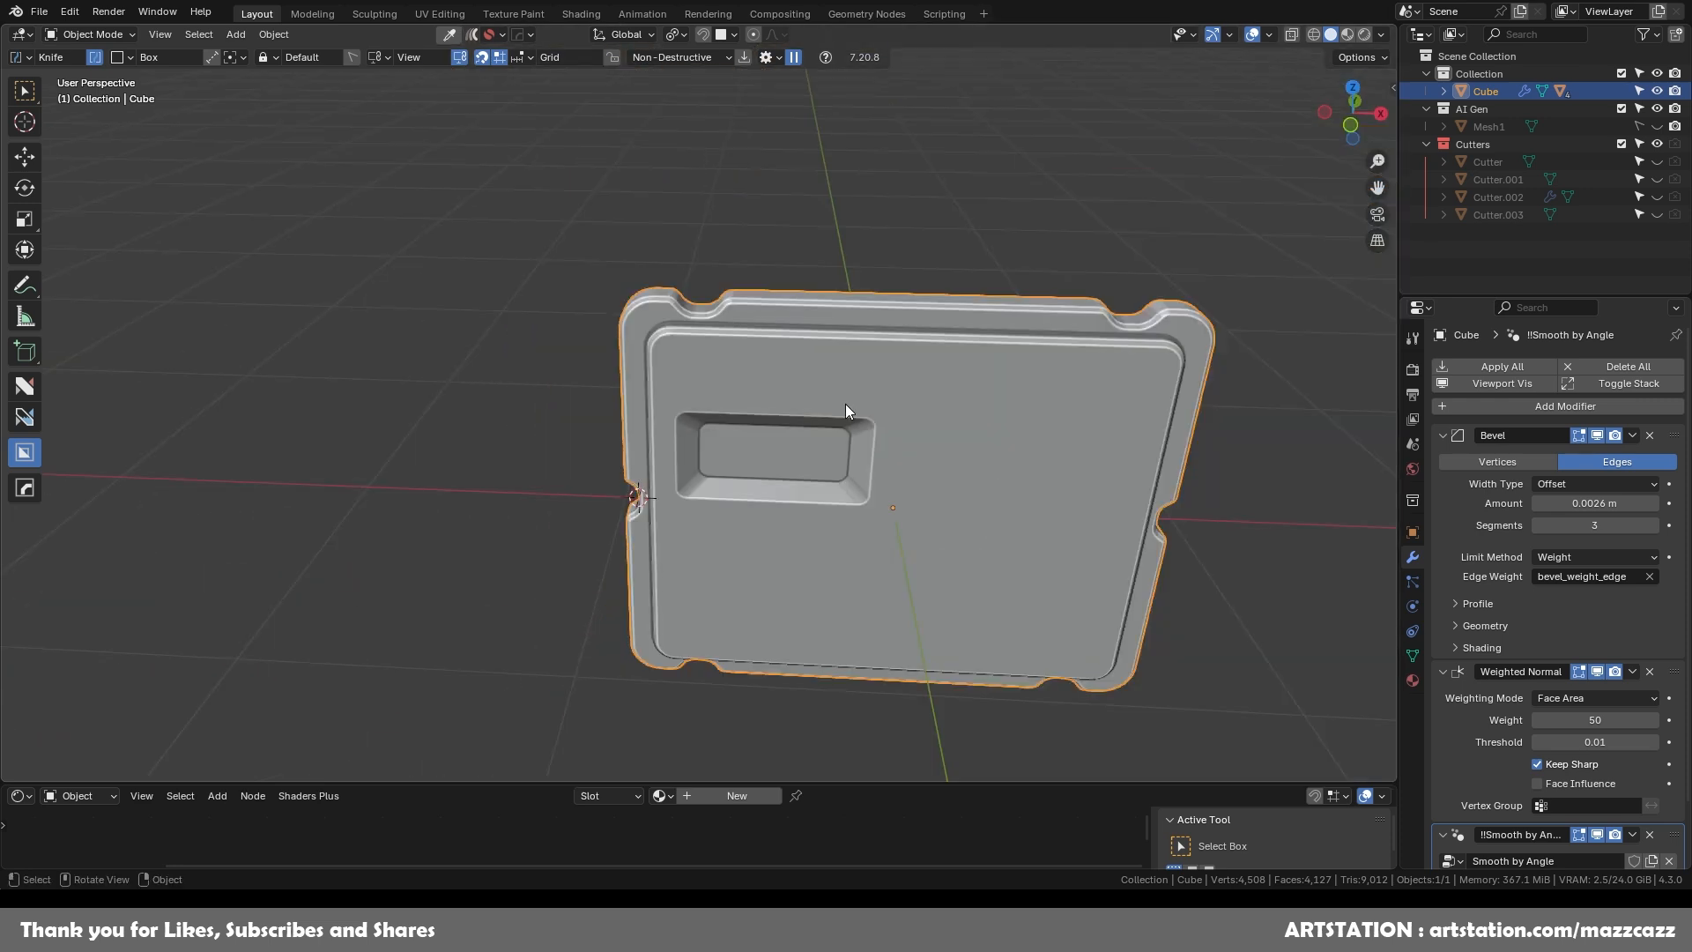
{"action": "key", "text": "ctrl+s"}
Switch to the front view, hide the modeled panel and show the AI-generated Mesh1 reference
{"action": "middle_click_drag", "start_coordinate": [1022, 457], "coordinate": [1221, 210]}
{"action": "left_click", "coordinate": [1353, 111]}
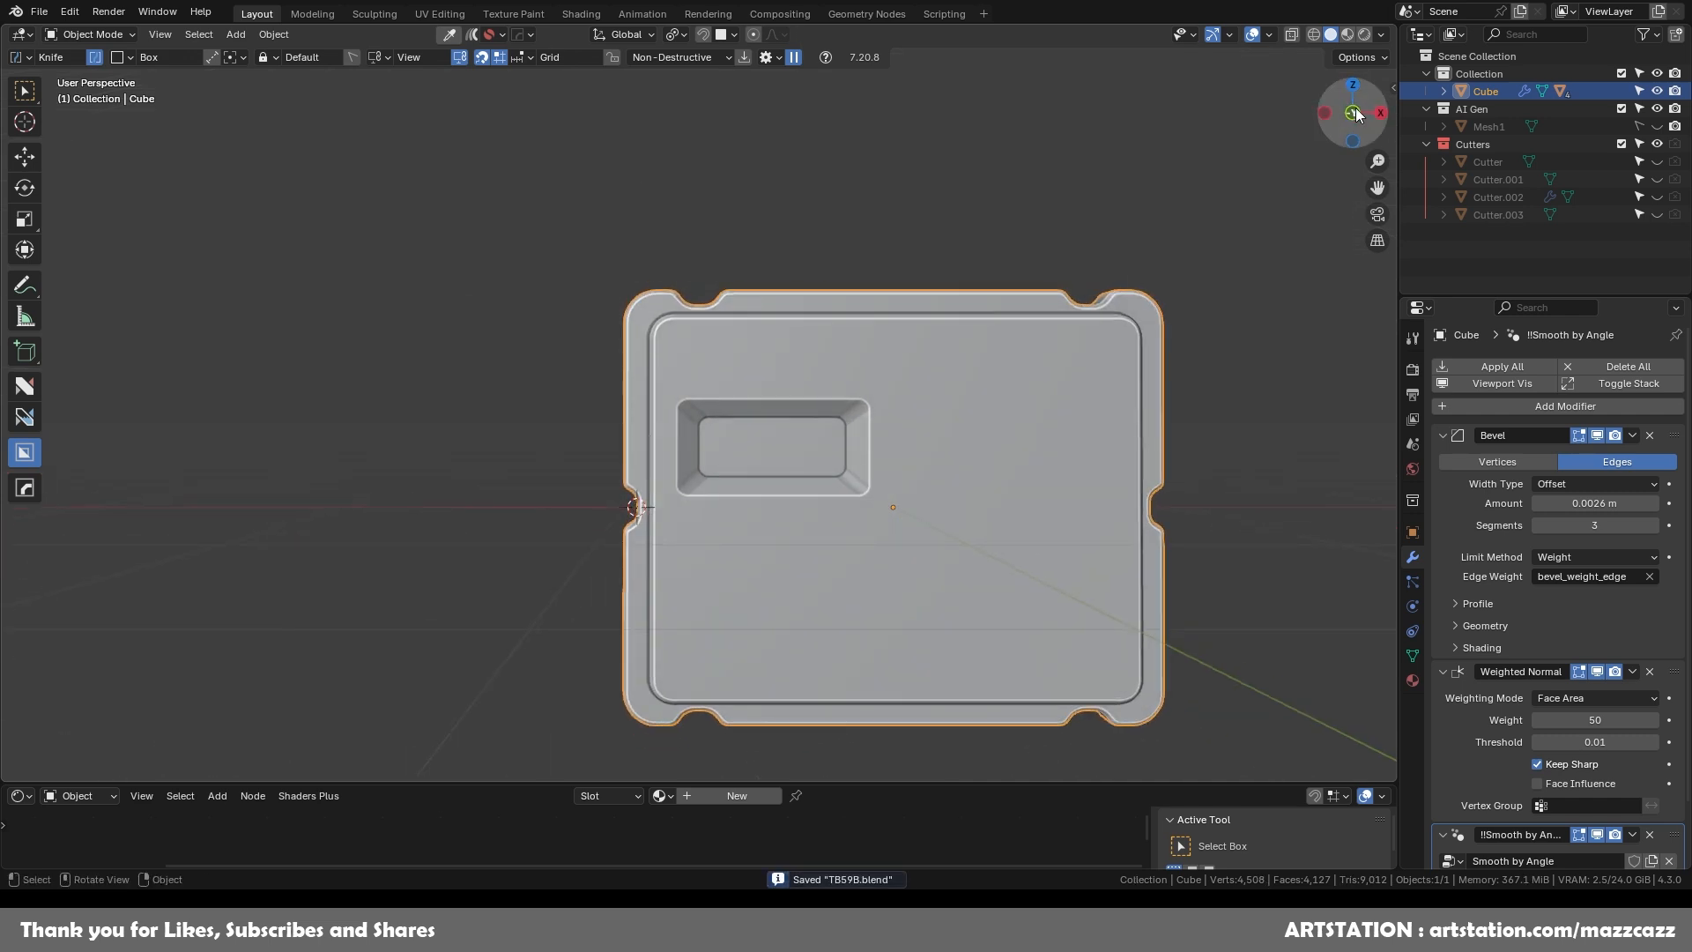
{"action": "left_click", "coordinate": [1657, 91]}
{"action": "left_click", "coordinate": [1658, 126]}
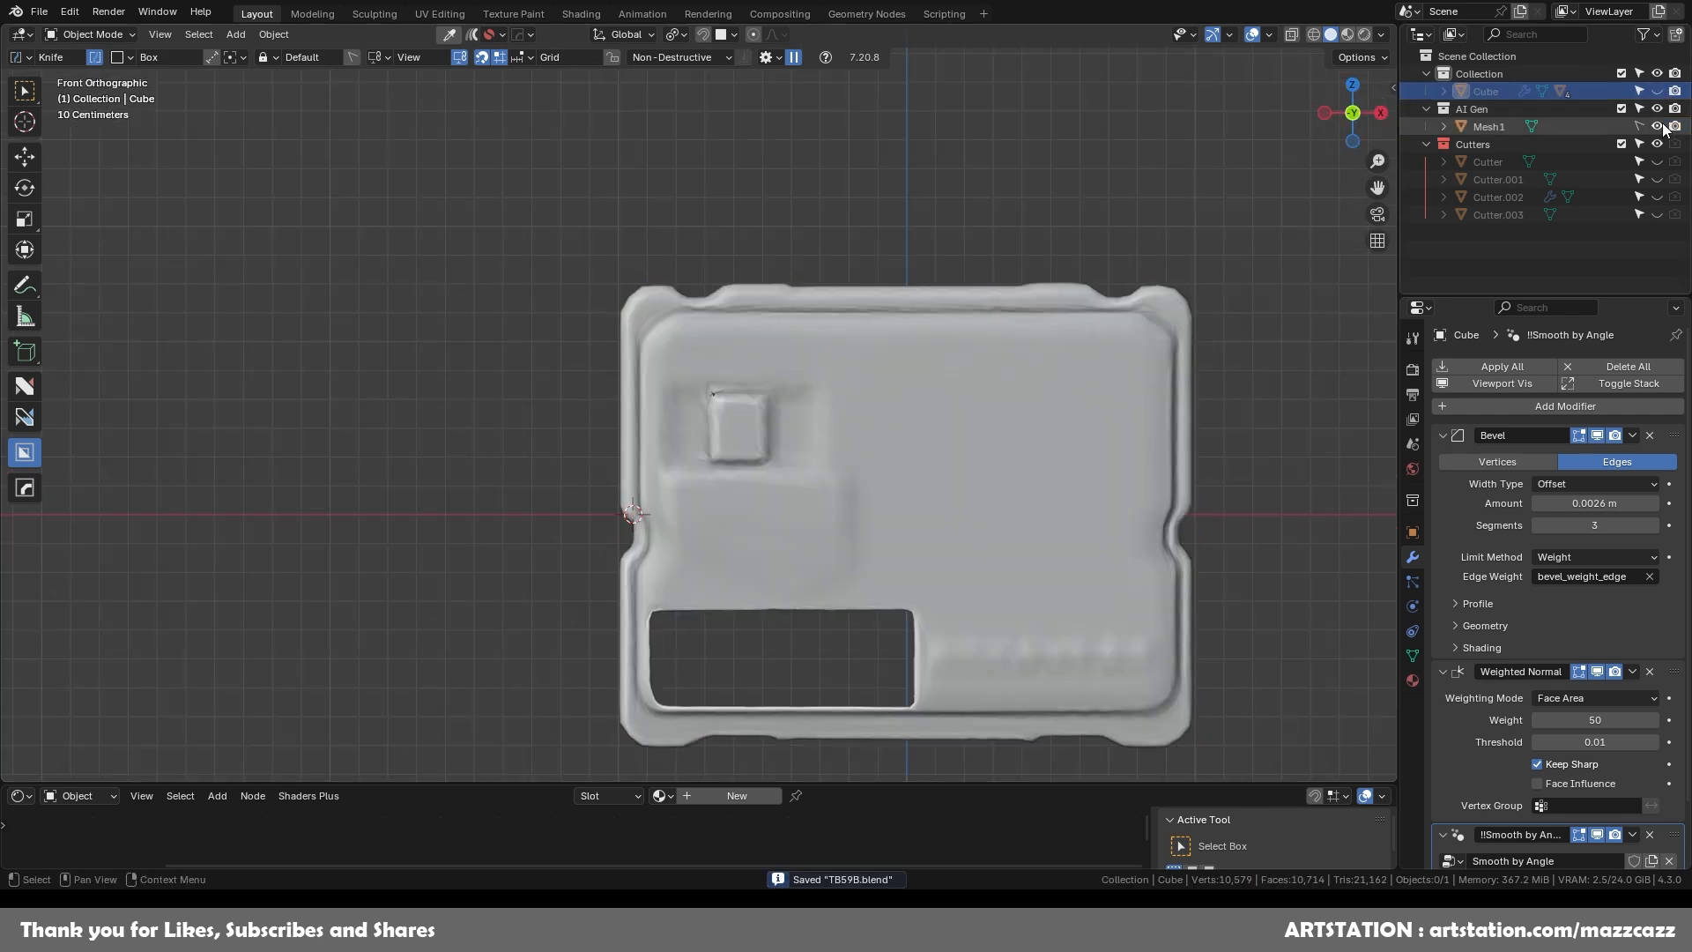
Hide the Mesh1 reference, then show the modeled panel again and select it
{"action": "left_click", "coordinate": [1658, 126]}
{"action": "left_click", "coordinate": [1656, 90]}
{"action": "scroll", "coordinate": [811, 366], "scroll_direction": "up", "scroll_amount": 4}
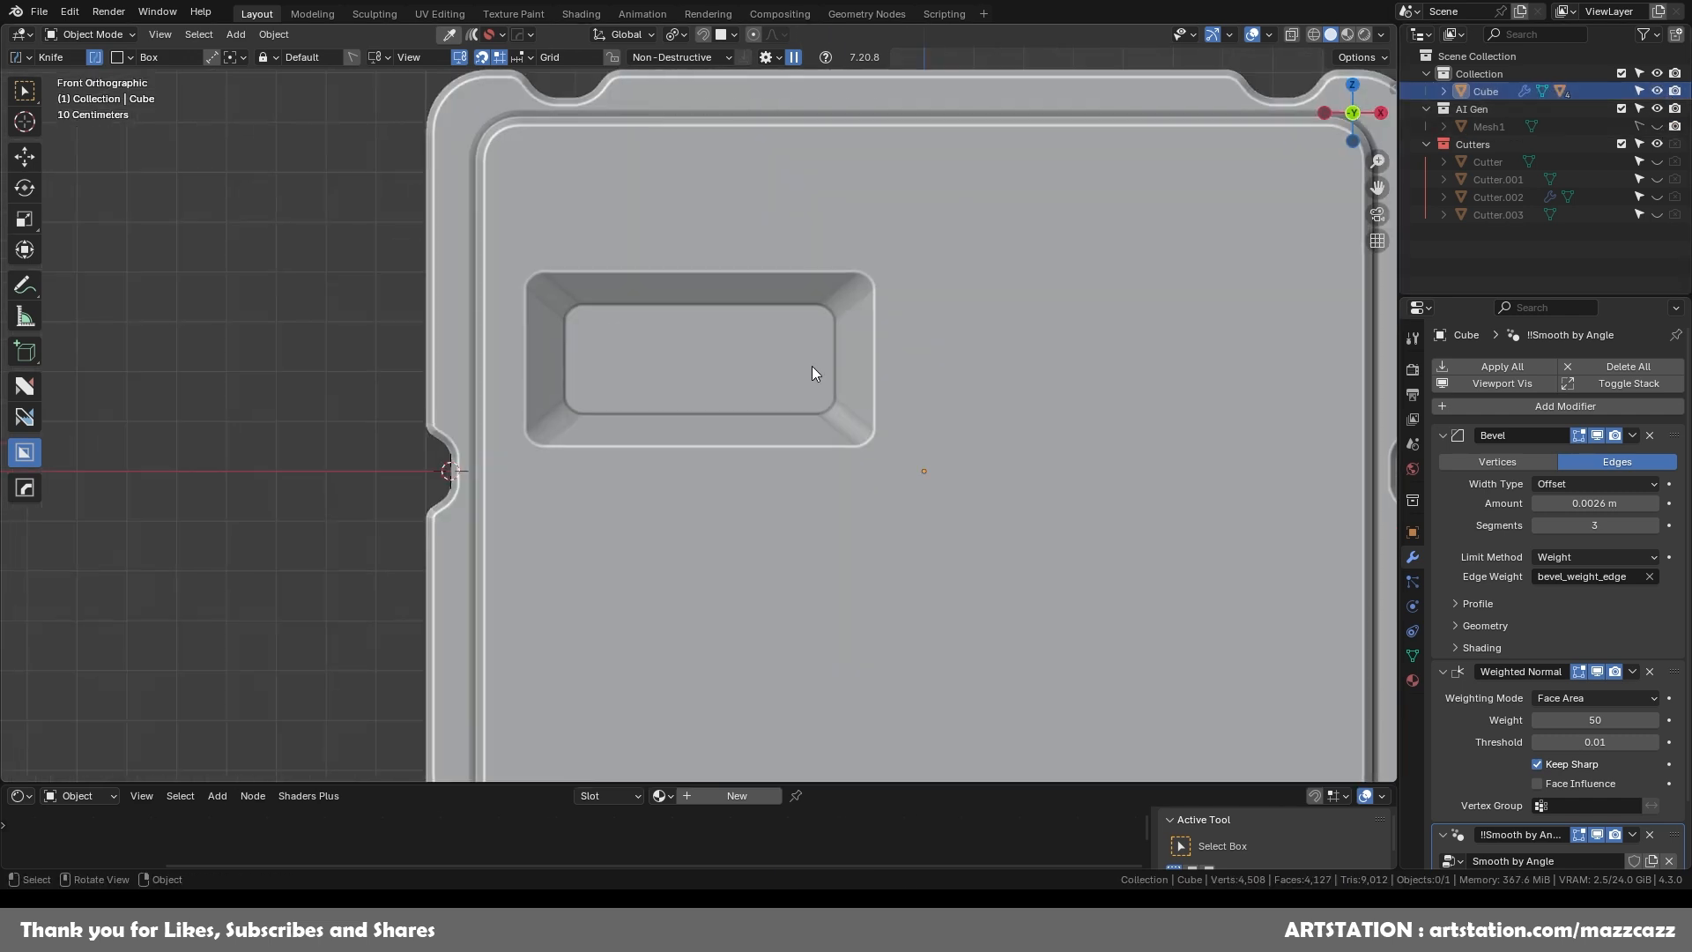
{"action": "scroll", "coordinate": [679, 399], "scroll_direction": "down", "scroll_amount": 2}
{"action": "left_click", "coordinate": [659, 414]}
{"action": "scroll", "coordinate": [659, 414], "scroll_direction": "down", "scroll_amount": 1}
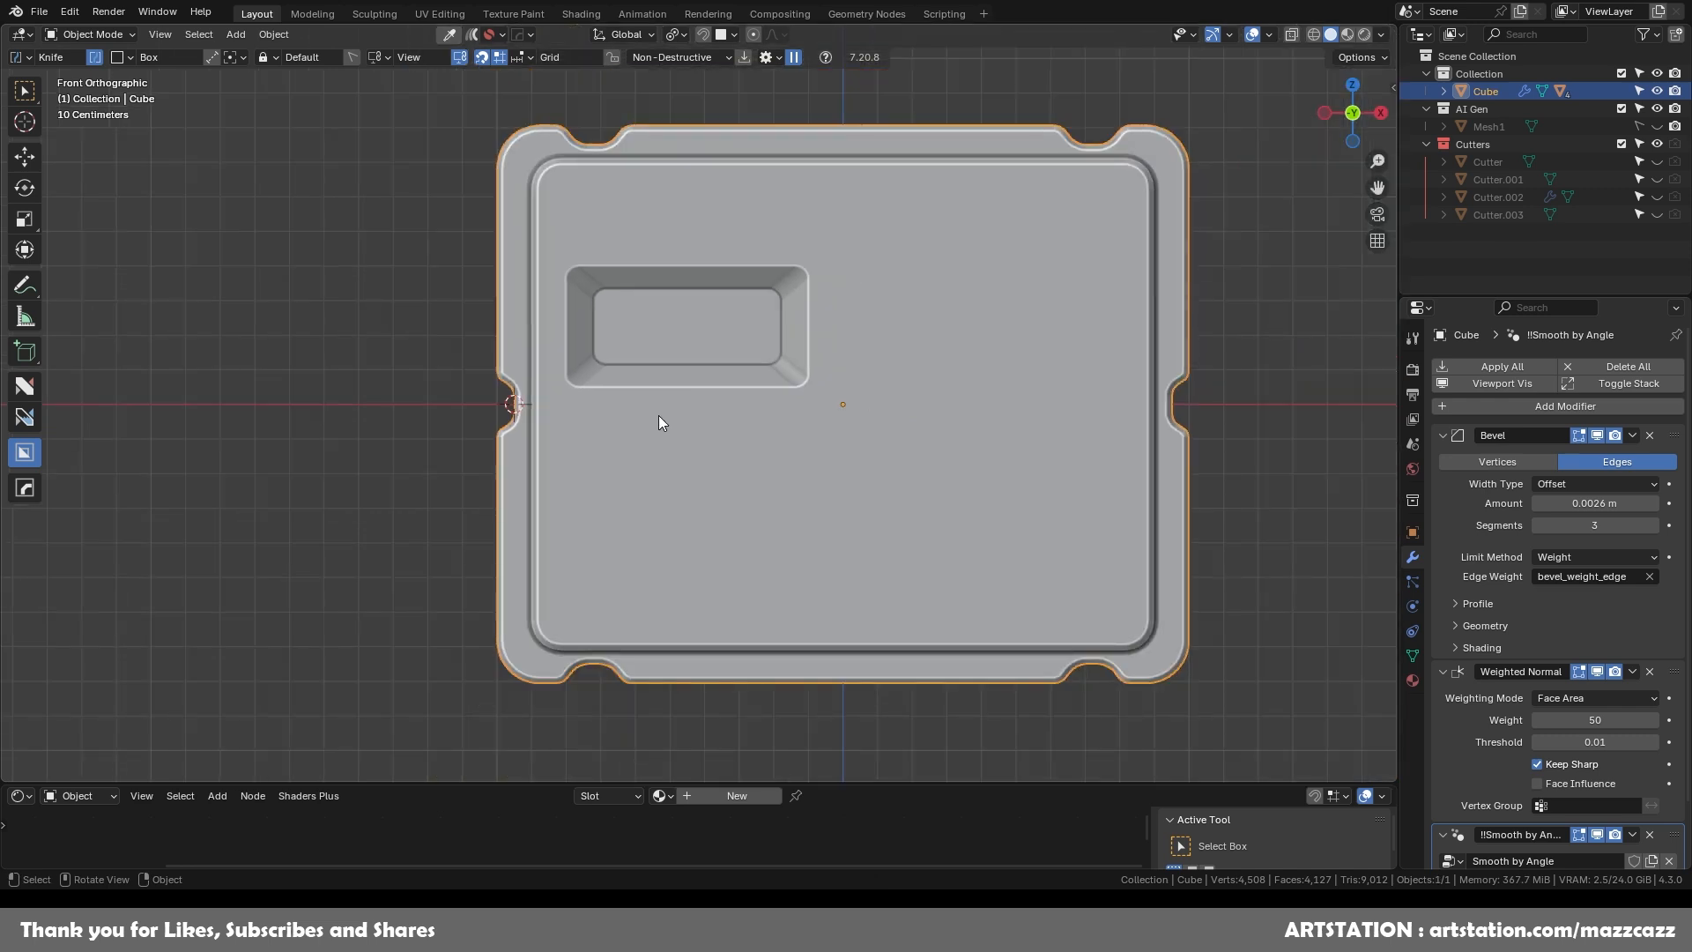
Switch to BoxCutter and set it to Join mode with the Box shape
{"action": "key", "text": "alt+w"}
{"action": "key", "text": "alt+w"}
{"action": "key", "text": "alt+w"}
{"action": "key", "text": "alt+w"}
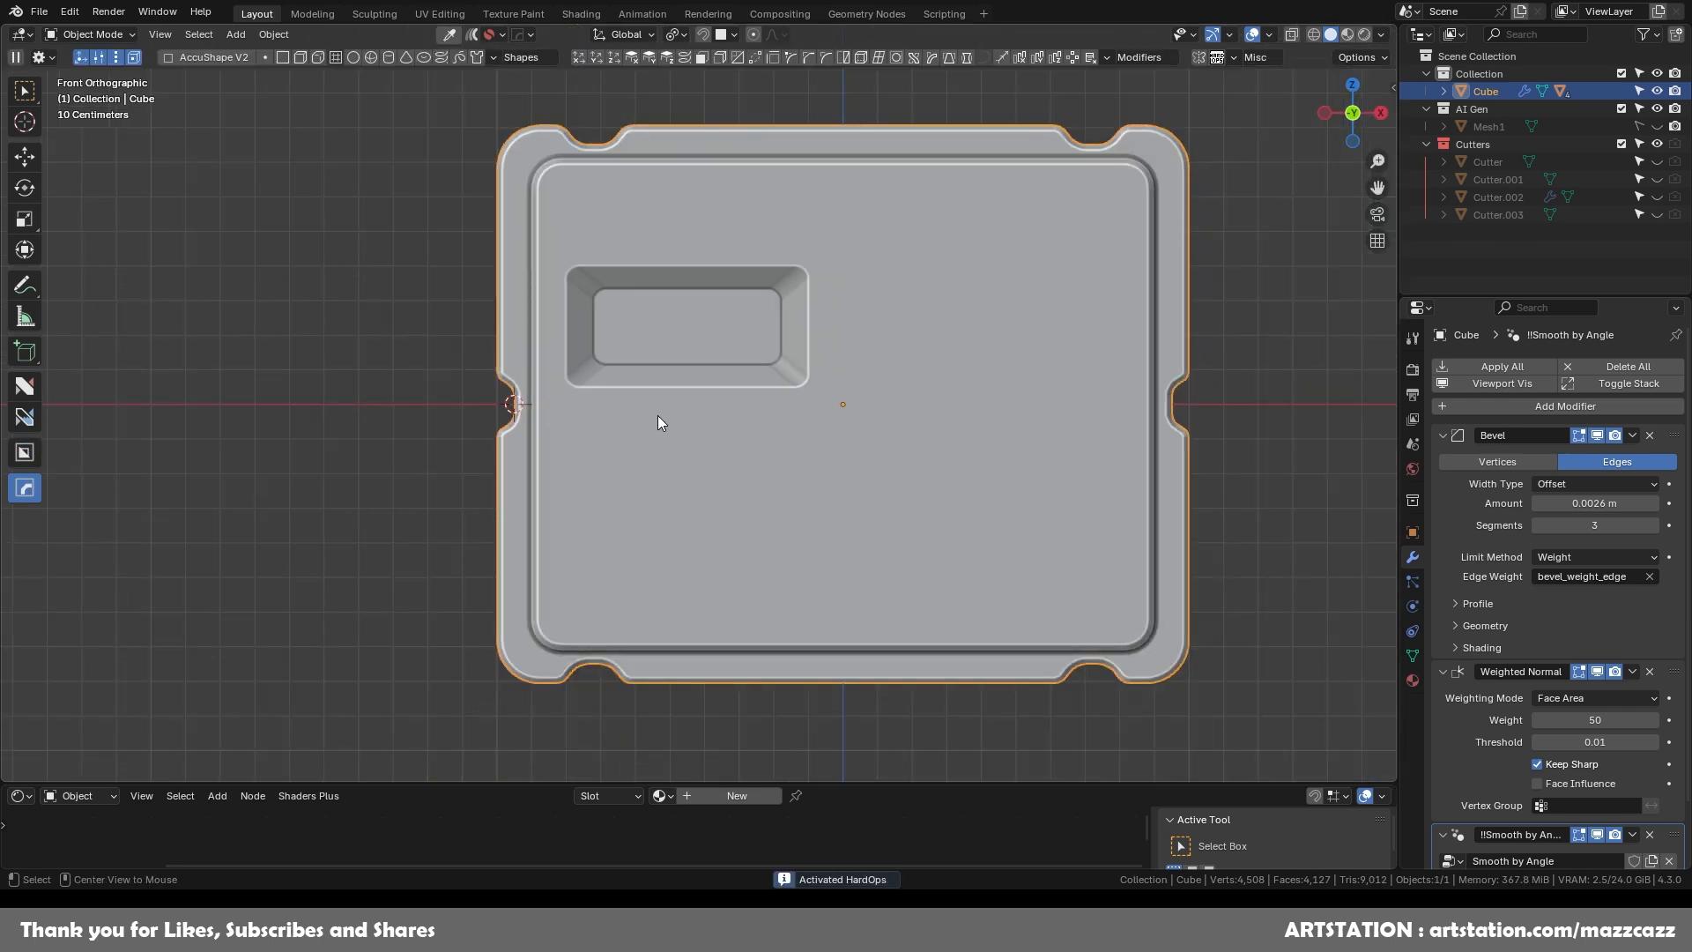
{"action": "key", "text": "d"}
{"action": "left_click", "coordinate": [823, 425]}
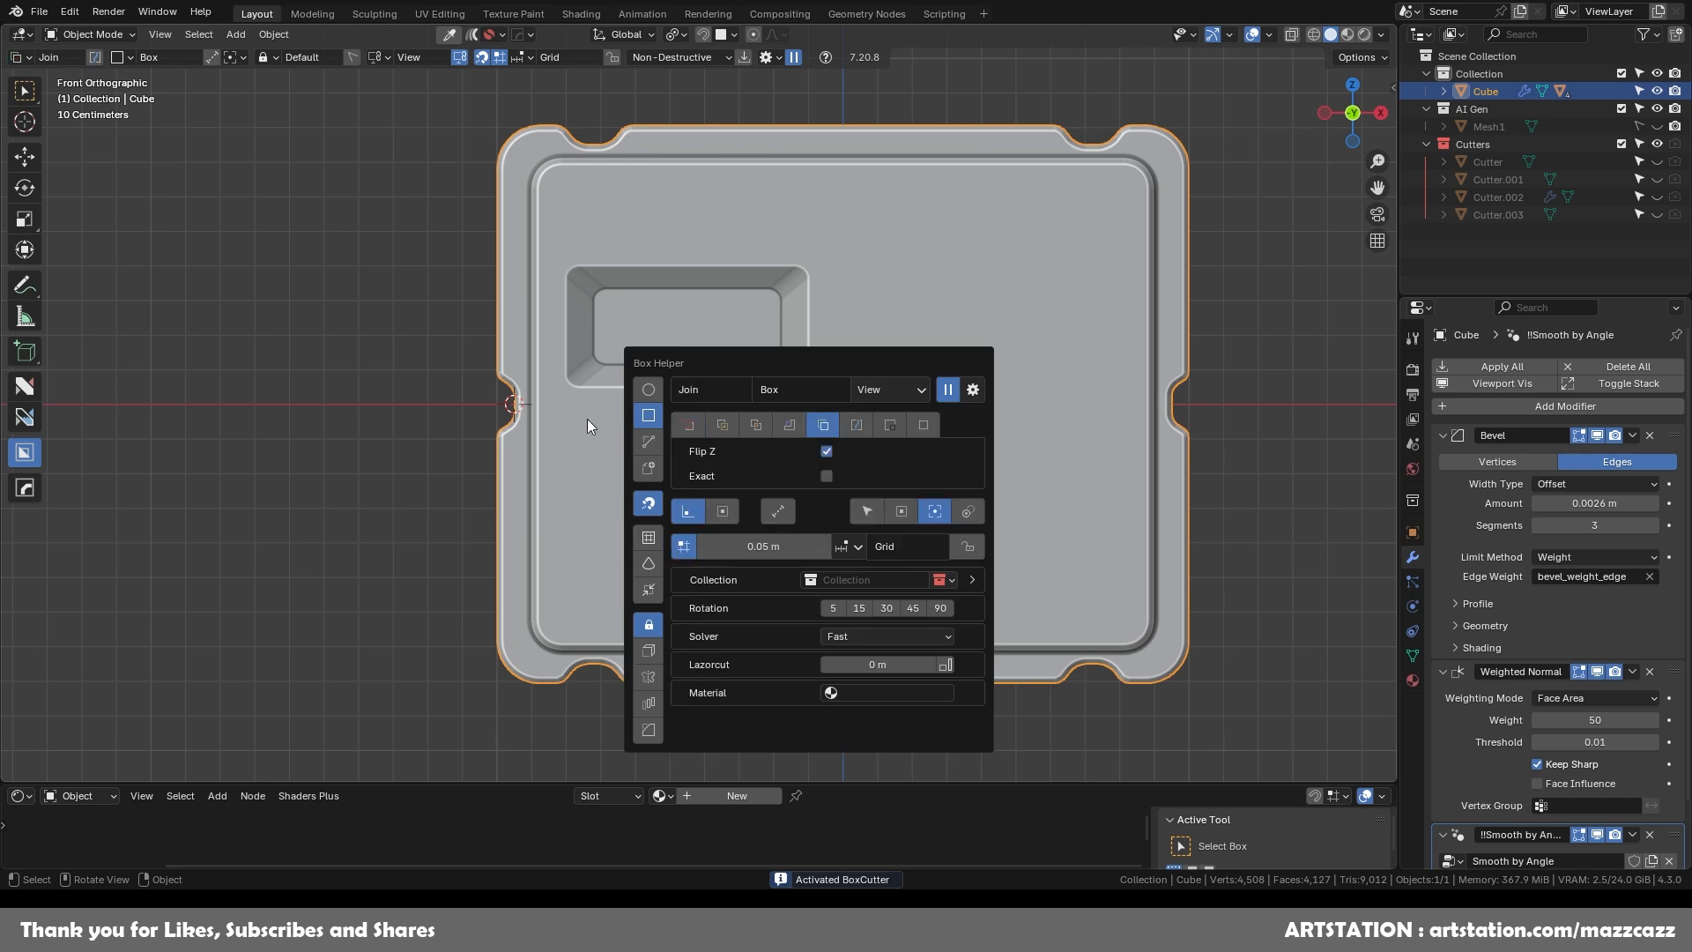
Draw a Join box just below the pocket, matching its width, and extrude it outward from the panel
{"action": "scroll", "coordinate": [538, 398], "scroll_direction": "up", "scroll_amount": 1}
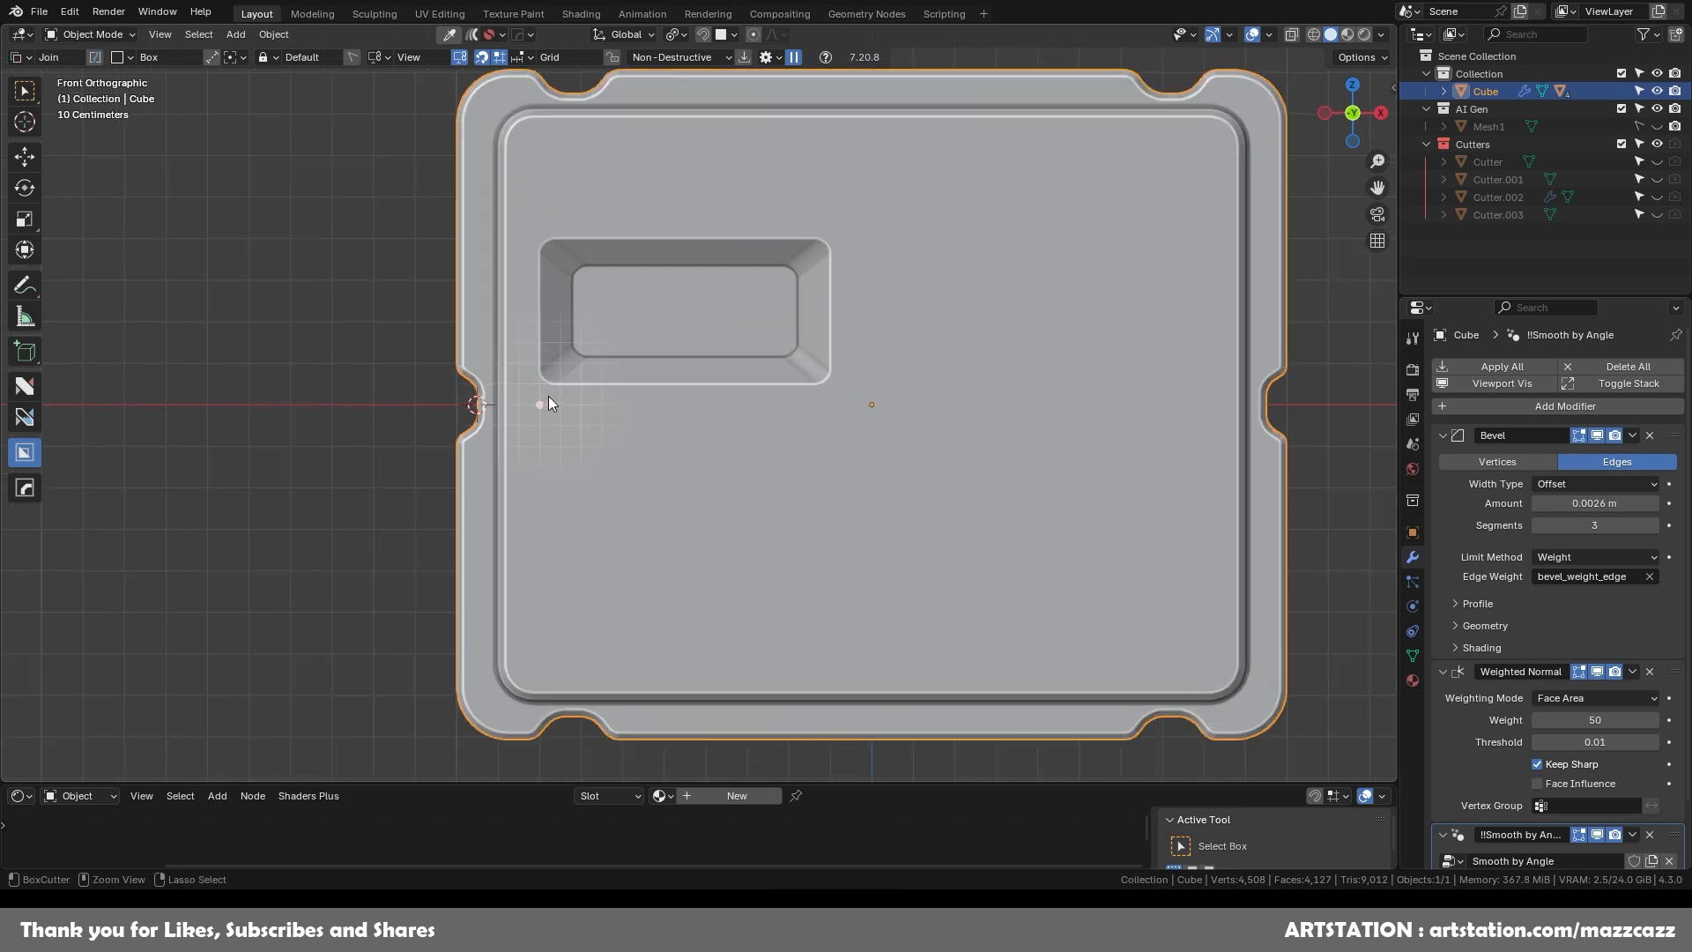
{"action": "mouse_move", "coordinate": [549, 405]}
{"action": "left_mouse_down"}
{"action": "mouse_move", "coordinate": [831, 468]}
{"action": "mouse_move", "coordinate": [837, 528]}
{"action": "left_mouse_up"}
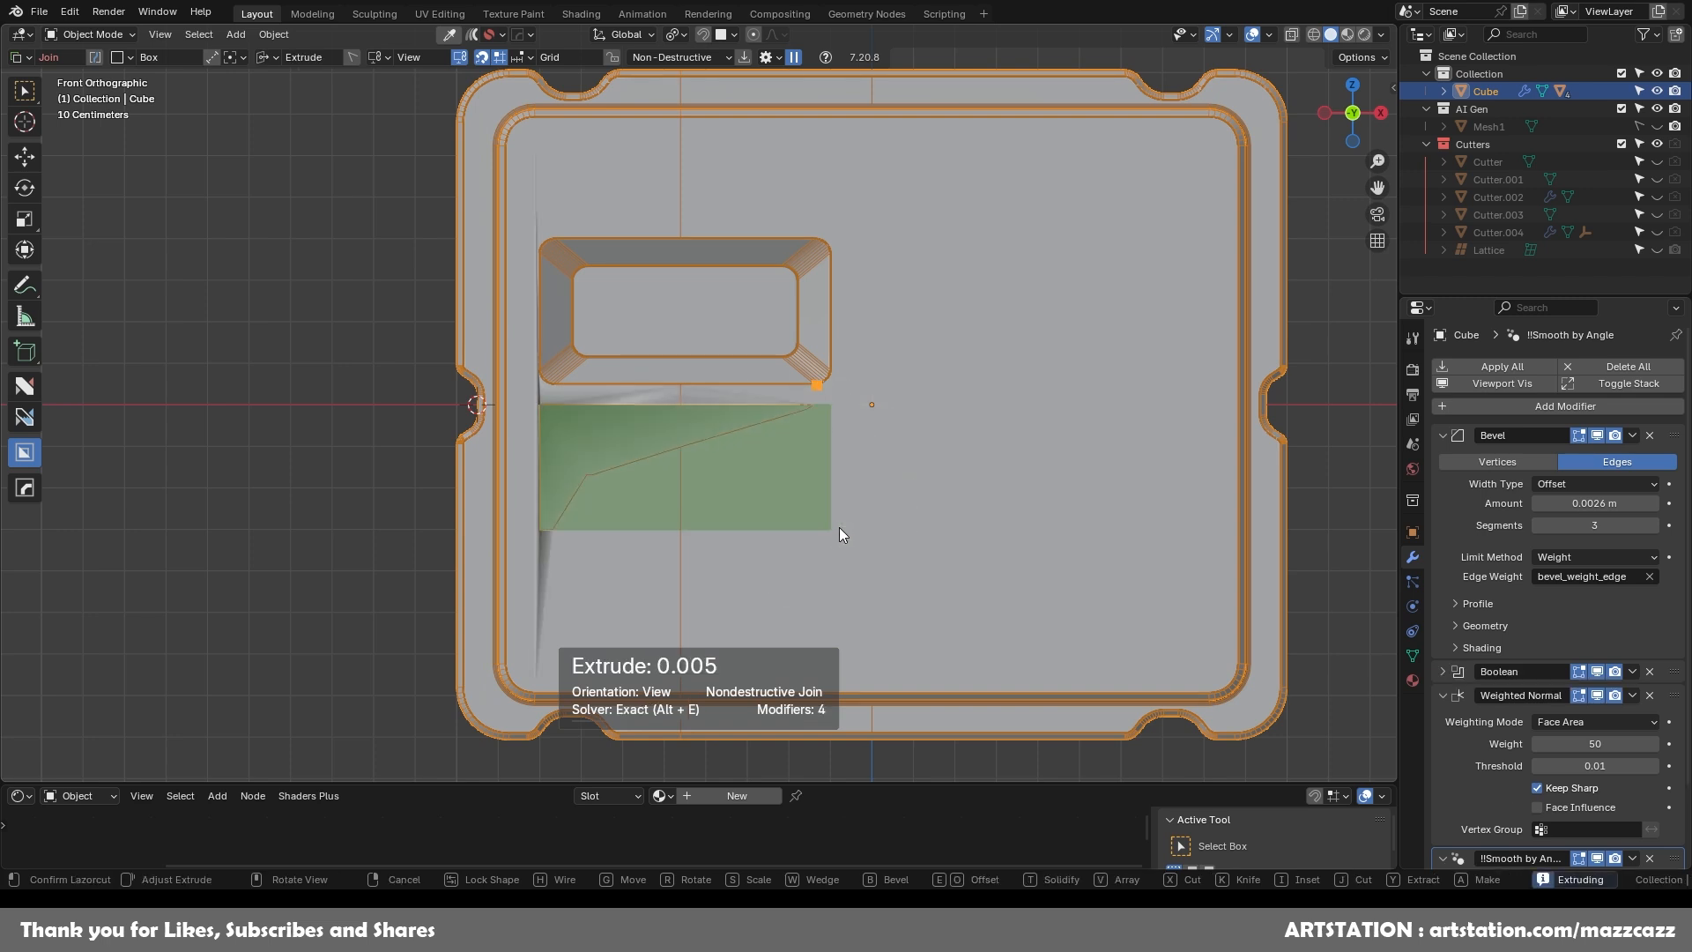
{"action": "middle_click_drag", "start_coordinate": [839, 527], "coordinate": [766, 546]}
{"action": "key", "text": "e"}
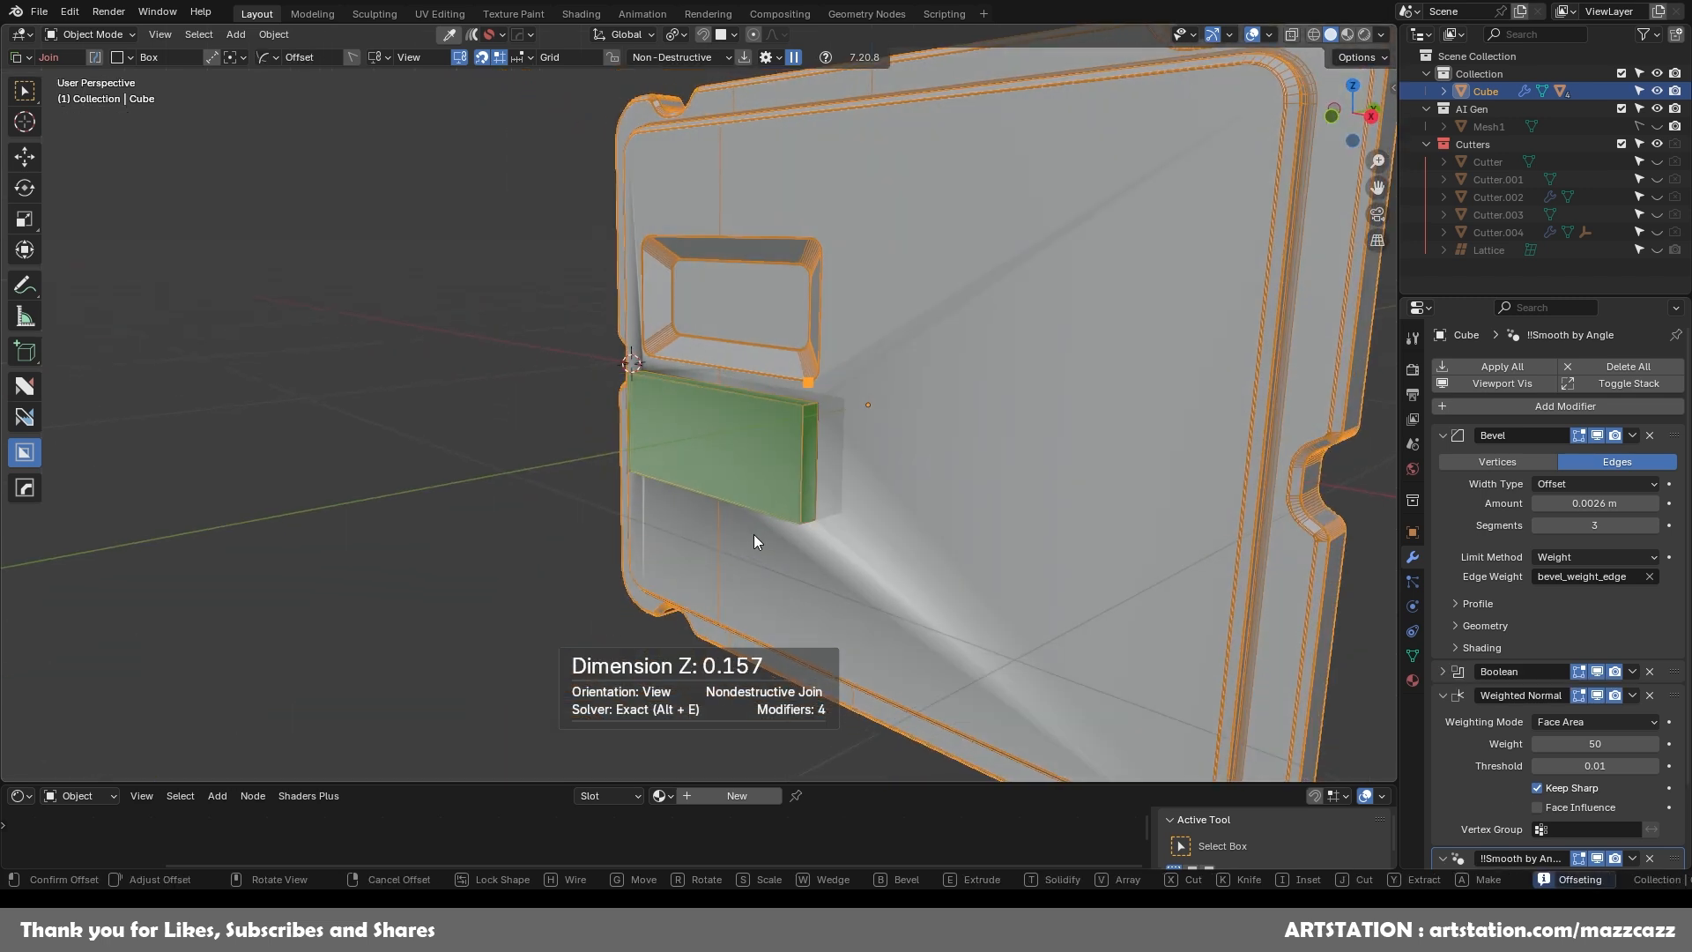
{"action": "key", "text": "Tab"}
{"action": "left_click", "coordinate": [751, 530]}
Sharpen the panel with the HardOps CSharpen operation to apply the joined box
{"action": "middle_click_drag", "start_coordinate": [753, 530], "coordinate": [1102, 502]}
{"action": "key", "text": "q"}
{"action": "left_click", "coordinate": [1033, 414]}
Scale the joined block's front face uniformly to about 0.796, then along Z to about 0.755, for sloped sides
{"action": "key", "text": "Tab"}
{"action": "left_click", "coordinate": [1002, 468]}
{"action": "left_click", "coordinate": [943, 487]}
{"action": "key", "text": "s"}
{"action": "left_click", "coordinate": [1064, 502]}
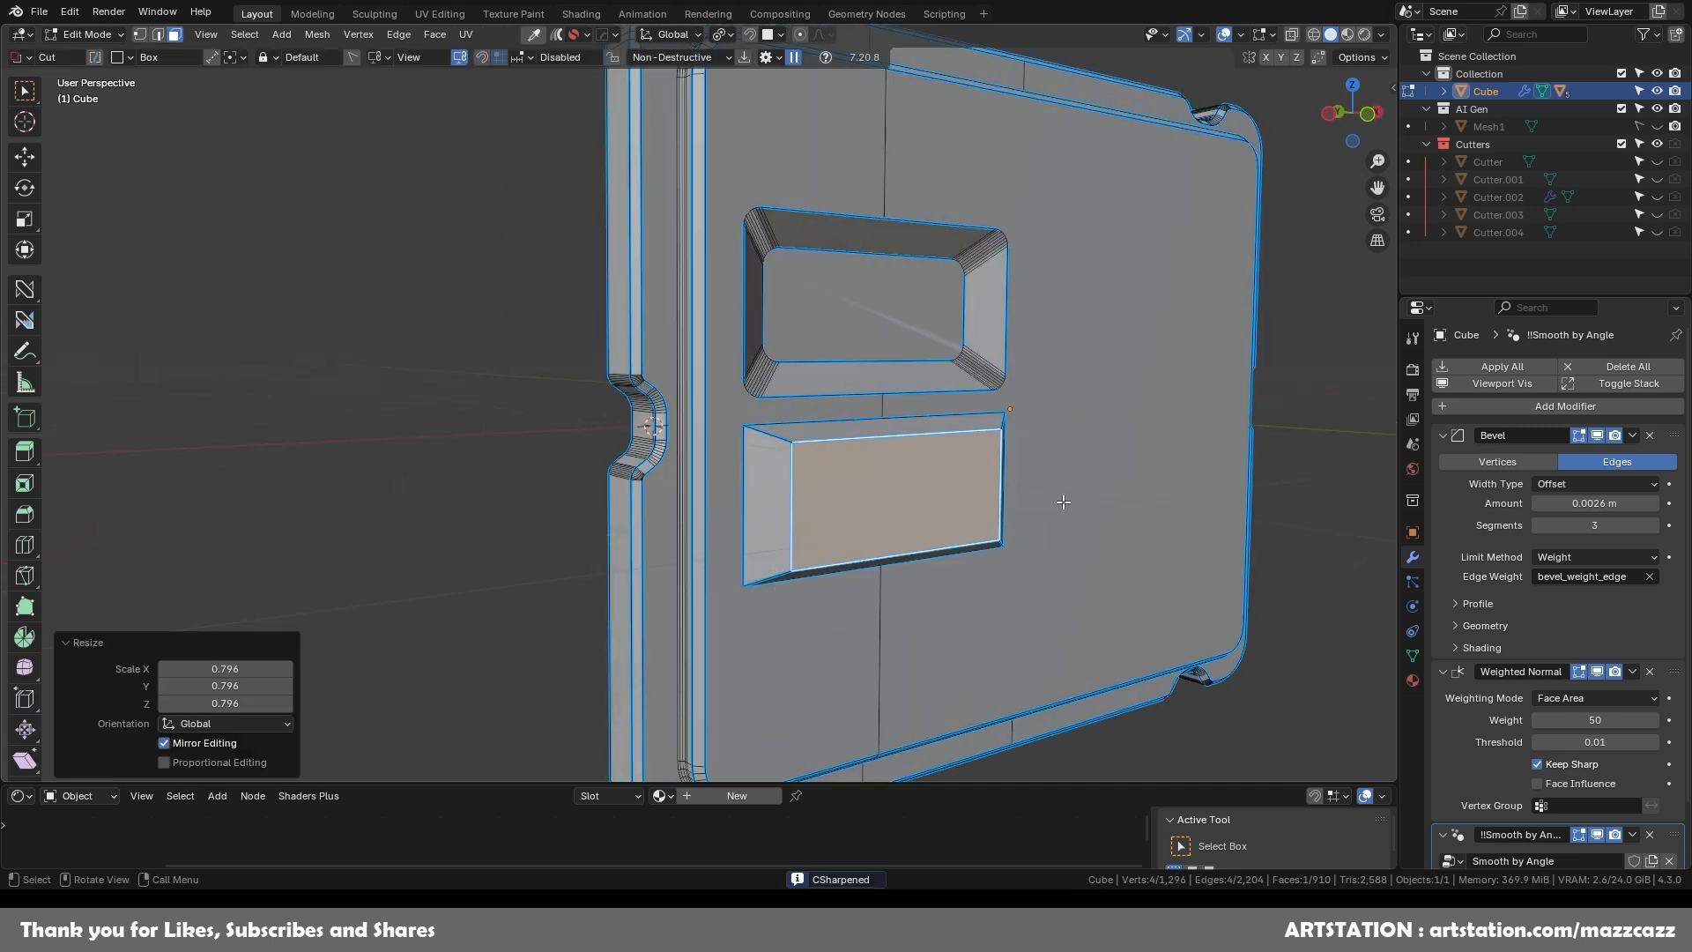
{"action": "left_click", "coordinate": [1367, 115]}
{"action": "key", "text": "s"}
{"action": "key", "text": "z"}
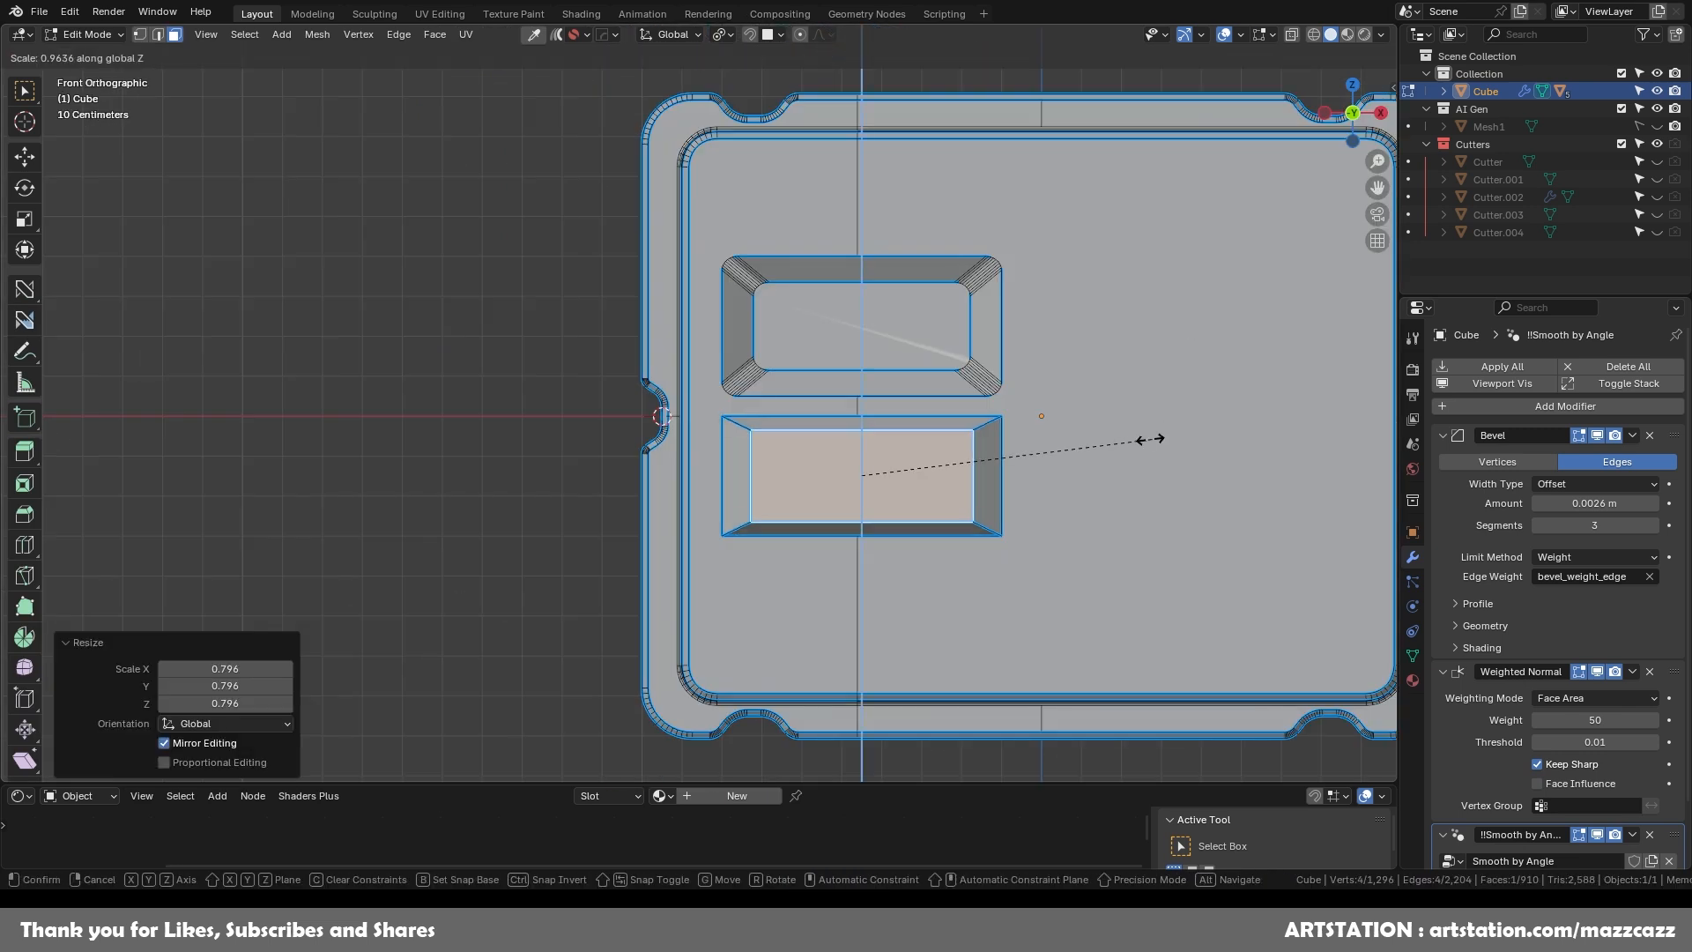
{"action": "left_click", "coordinate": [1087, 446]}
Move the raised block's front face about 0.0256 m along Y toward the panel
{"action": "middle_click_drag", "start_coordinate": [1087, 446], "coordinate": [954, 476]}
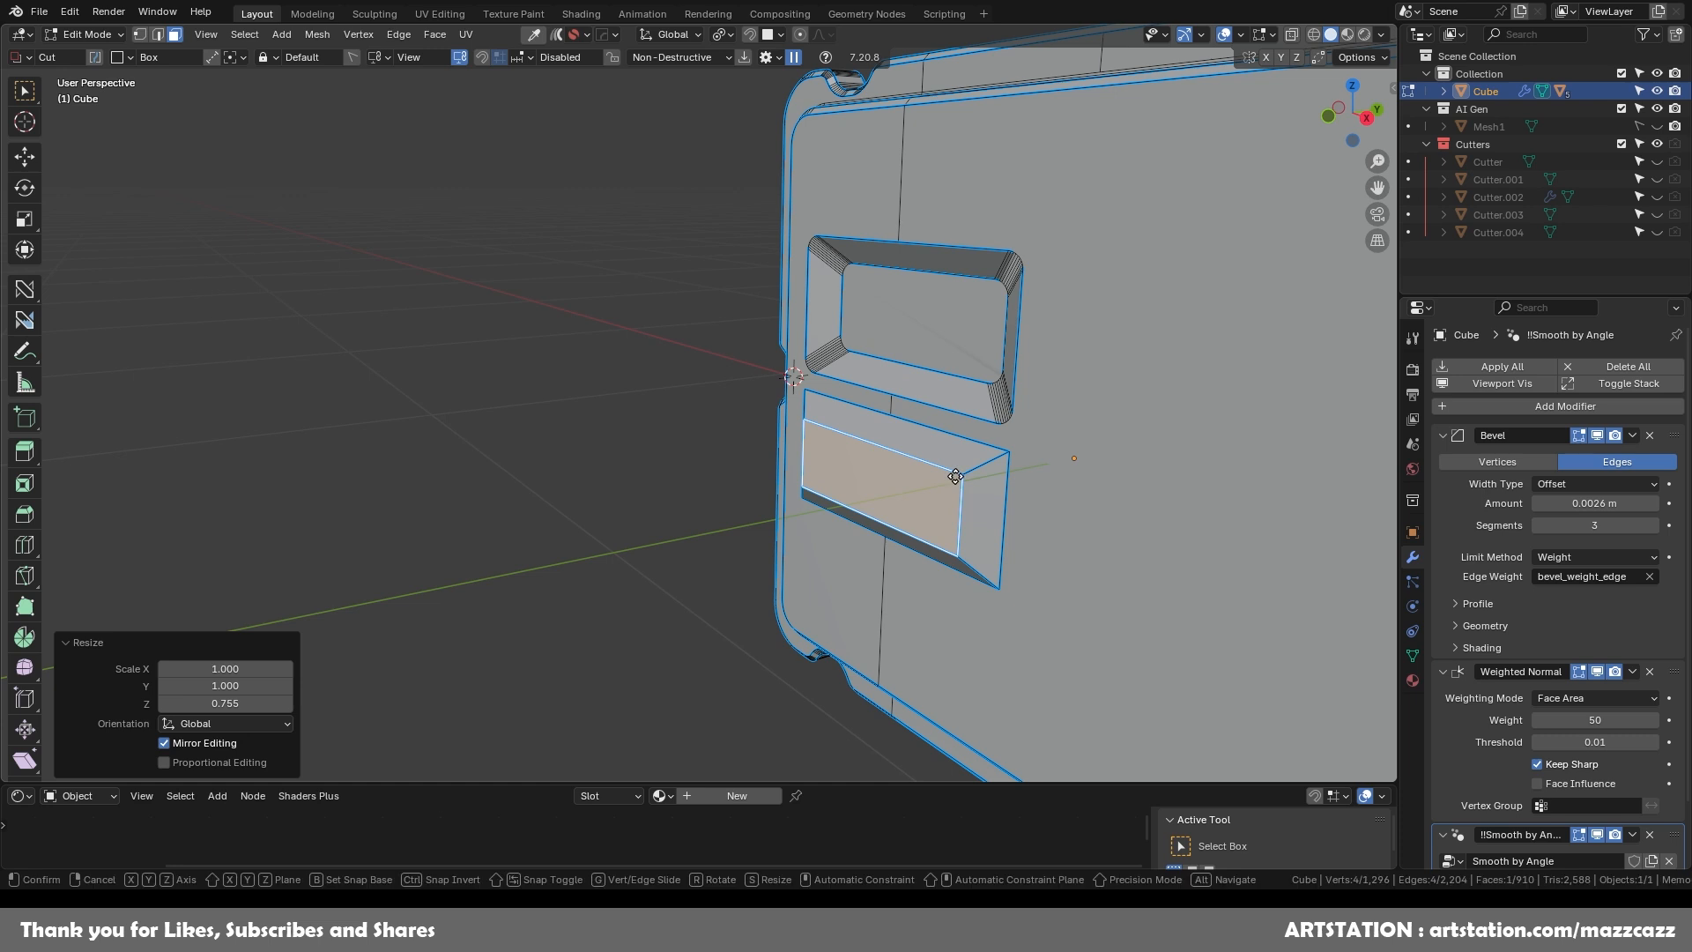
{"action": "key", "text": "g"}
{"action": "key", "text": "y"}
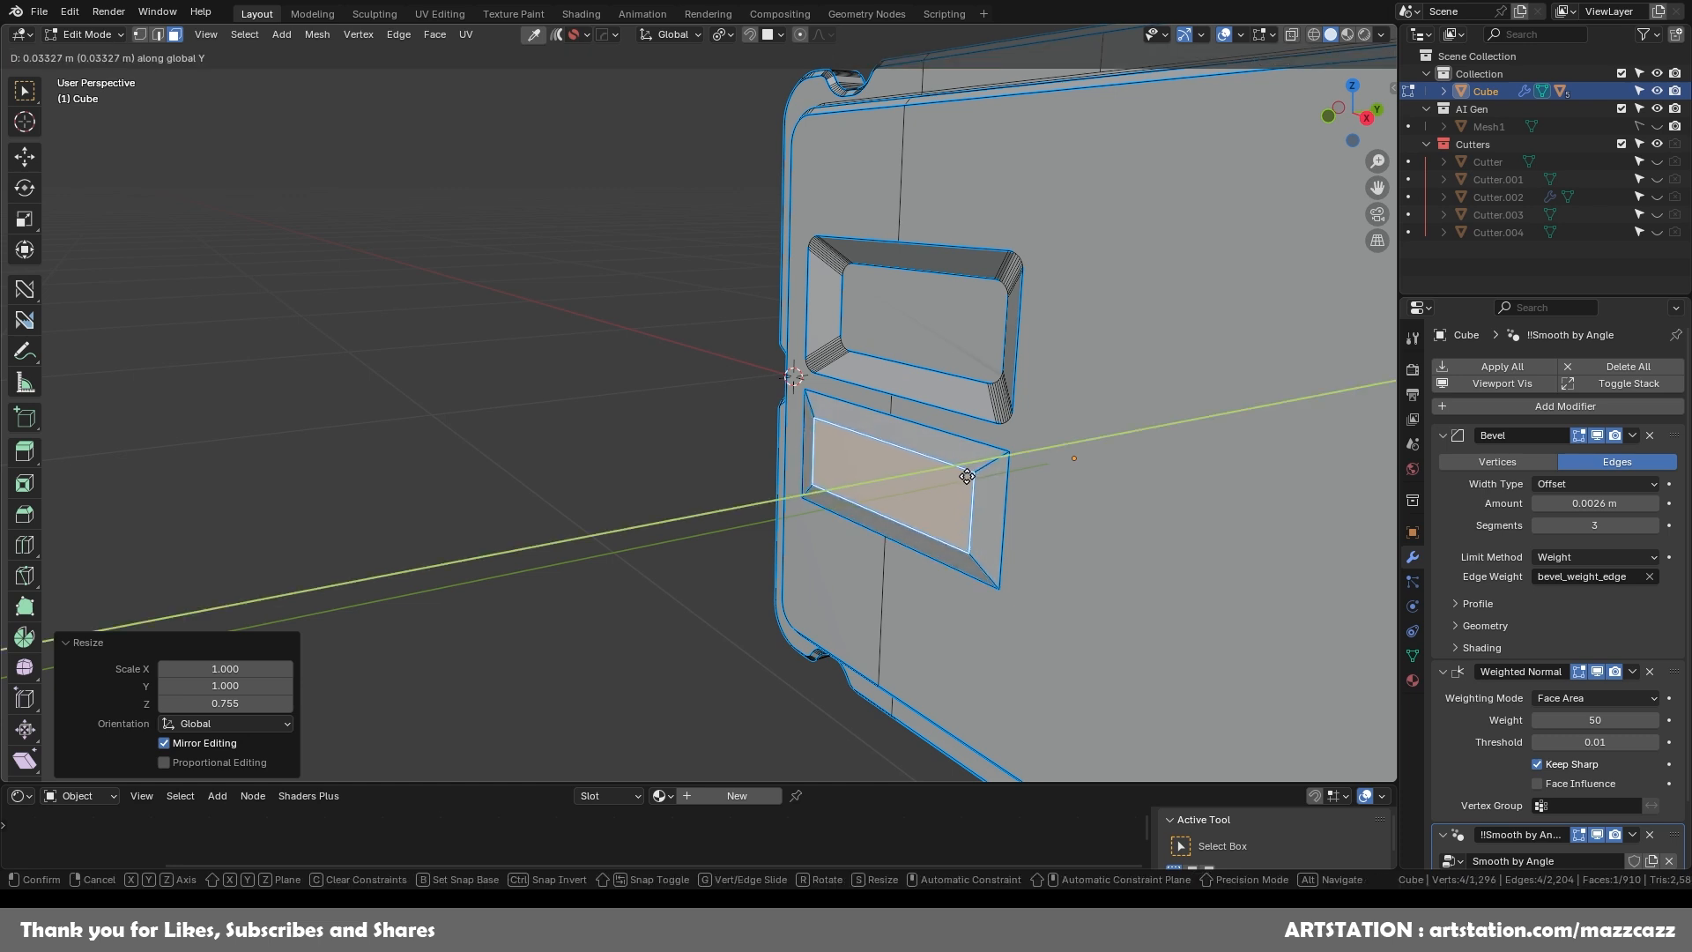
{"action": "left_click", "coordinate": [962, 476]}
{"action": "middle_click_drag", "start_coordinate": [962, 476], "coordinate": [1098, 475]}
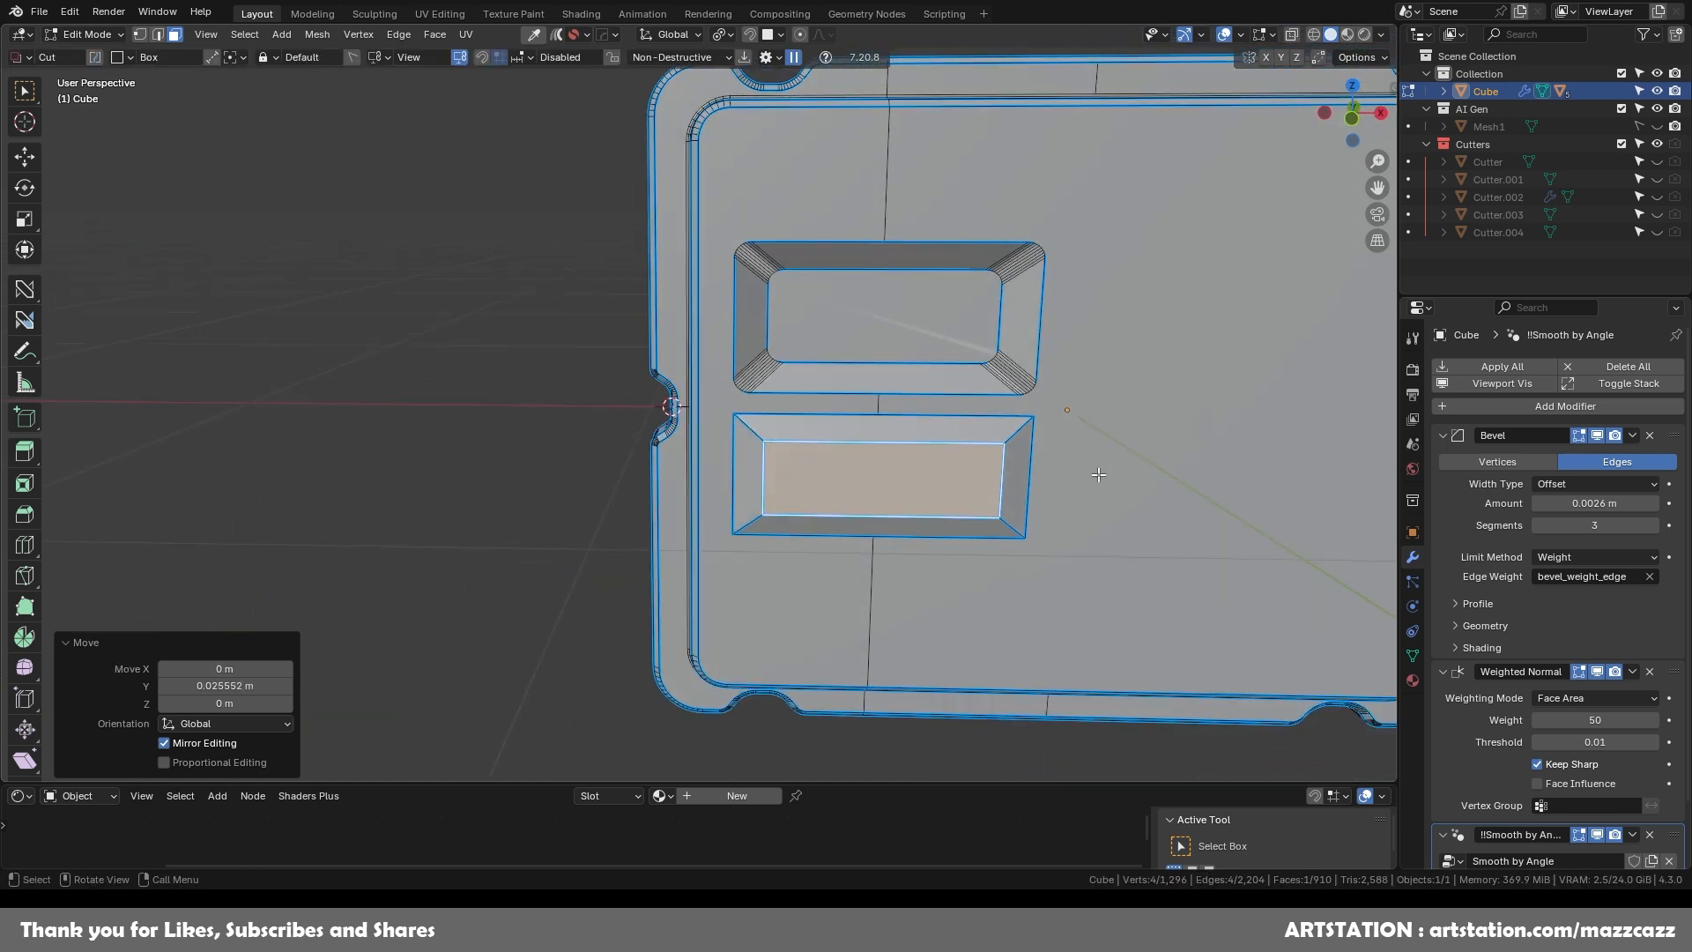
{"action": "middle_click_drag", "start_coordinate": [1120, 449], "coordinate": [1176, 425]}
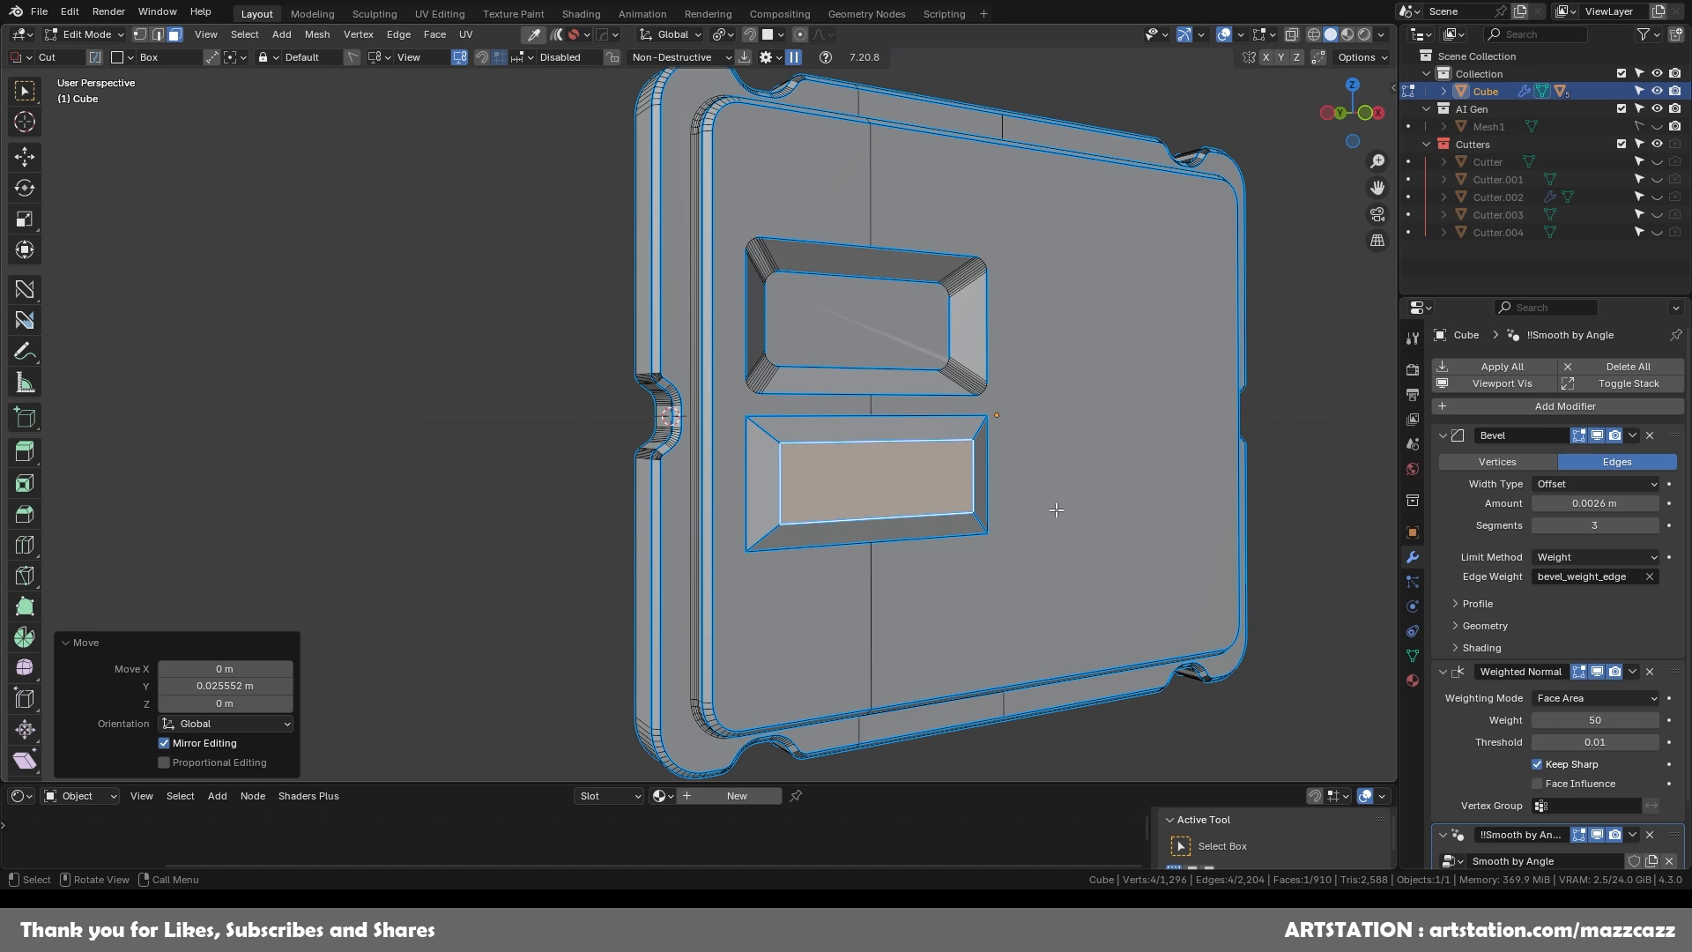
Bevel the raised block's four sloped corner edges about 0.028 m wide with 9 segments
{"action": "scroll", "coordinate": [916, 418], "scroll_direction": "up", "scroll_amount": 3}
{"action": "left_click", "coordinate": [801, 574]}
{"action": "key", "text": "2"}
{"action": "left_click", "coordinate": [816, 448]}
{"action": "left_click", "coordinate": [812, 604], "text": "shift"}
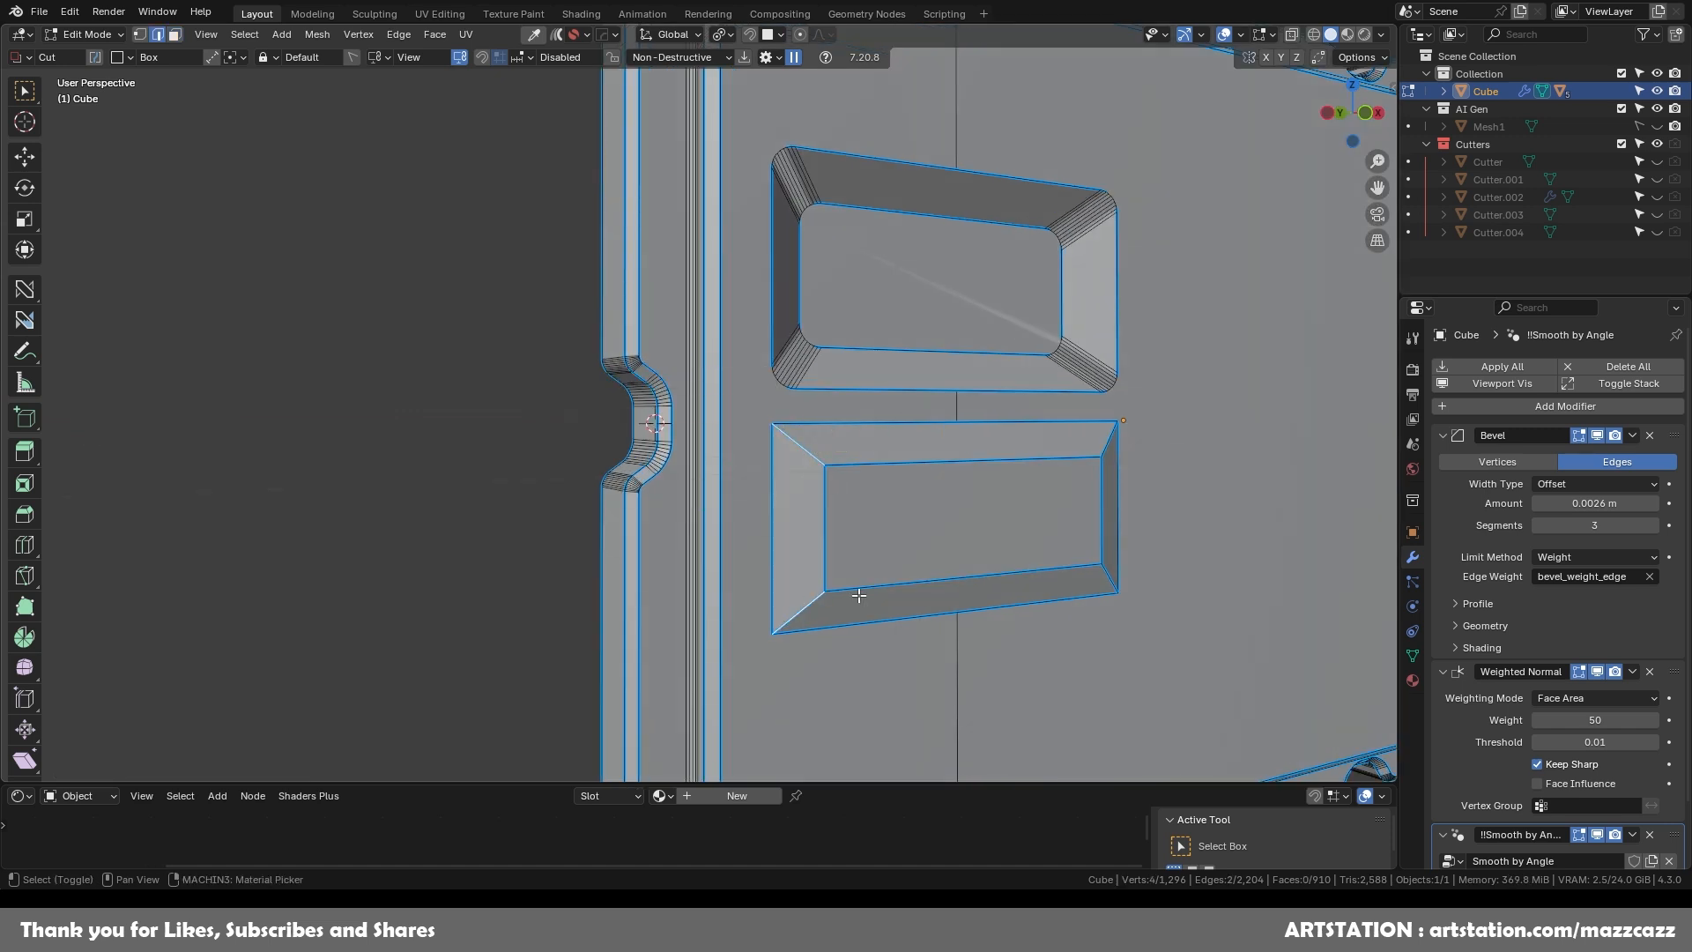
{"action": "key", "text": "ctrl+b"}
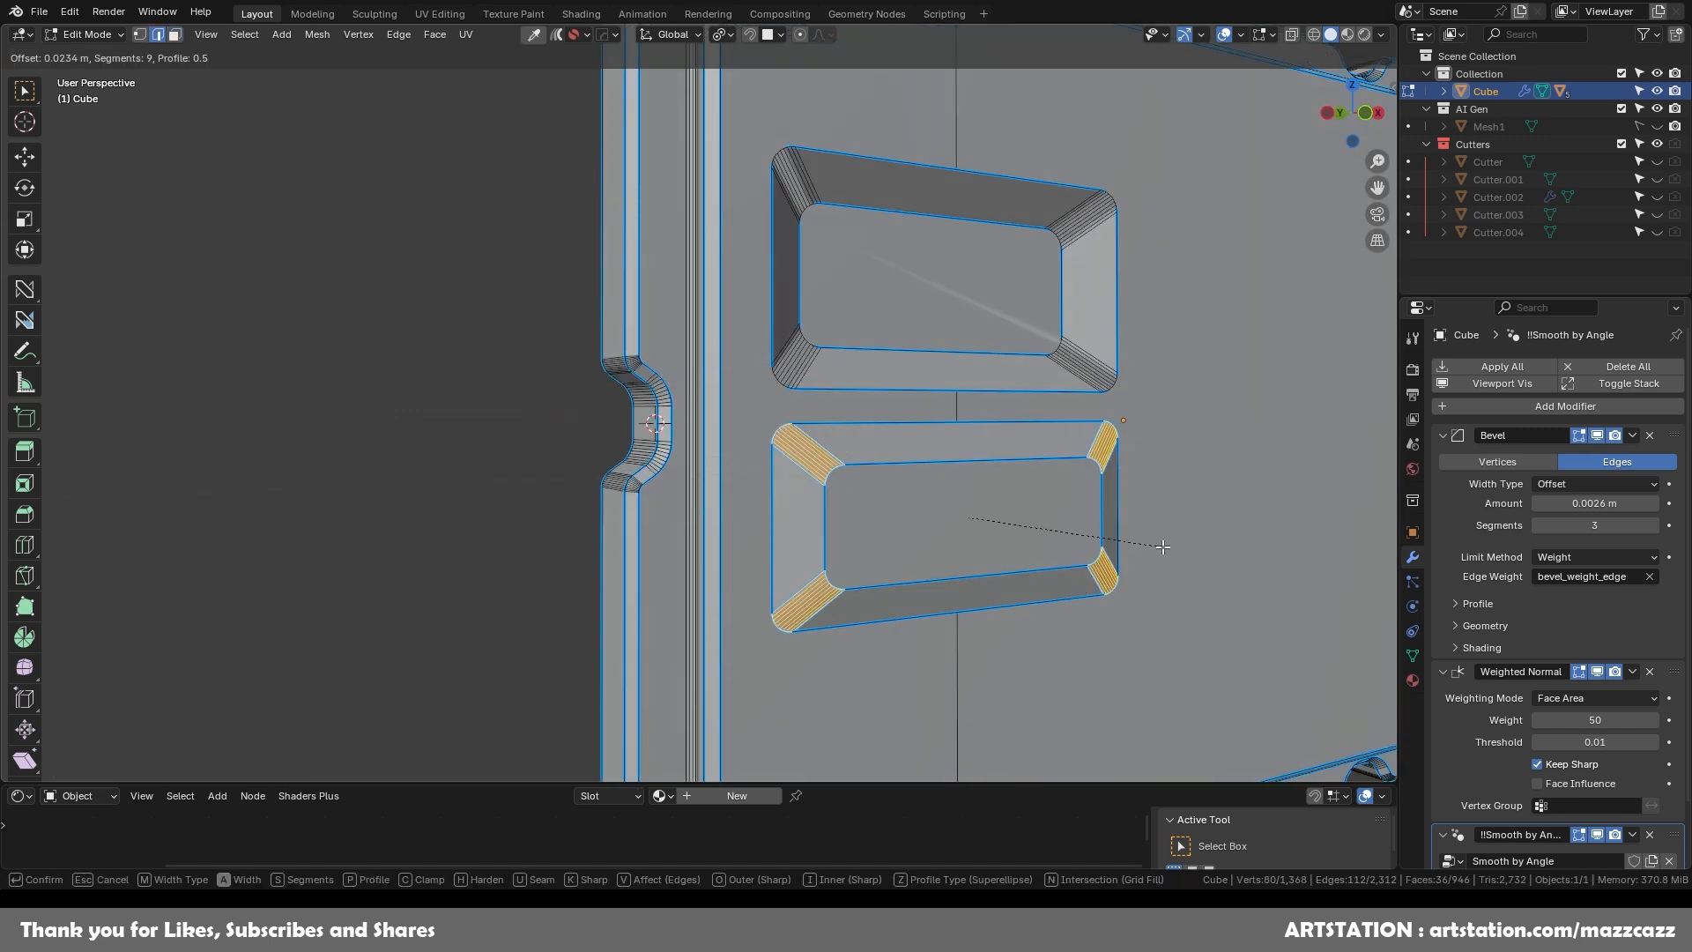
{"action": "key", "text": "Escape"}
{"action": "left_click", "coordinate": [1365, 112]}
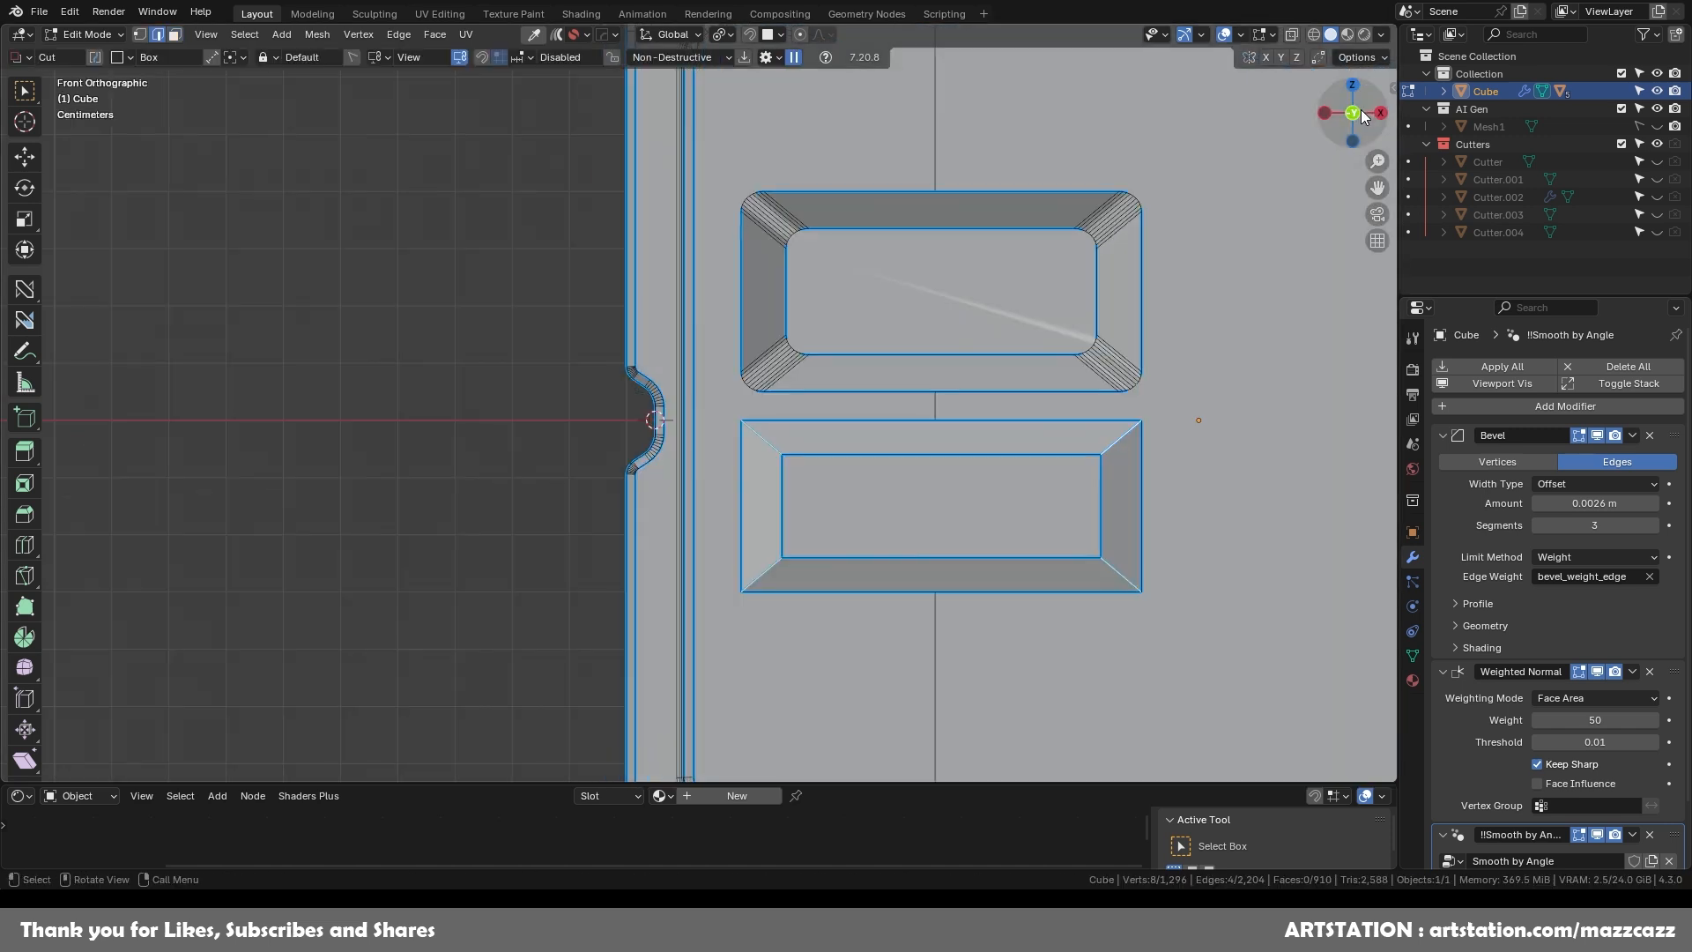
{"action": "key", "text": "ctrl+b"}
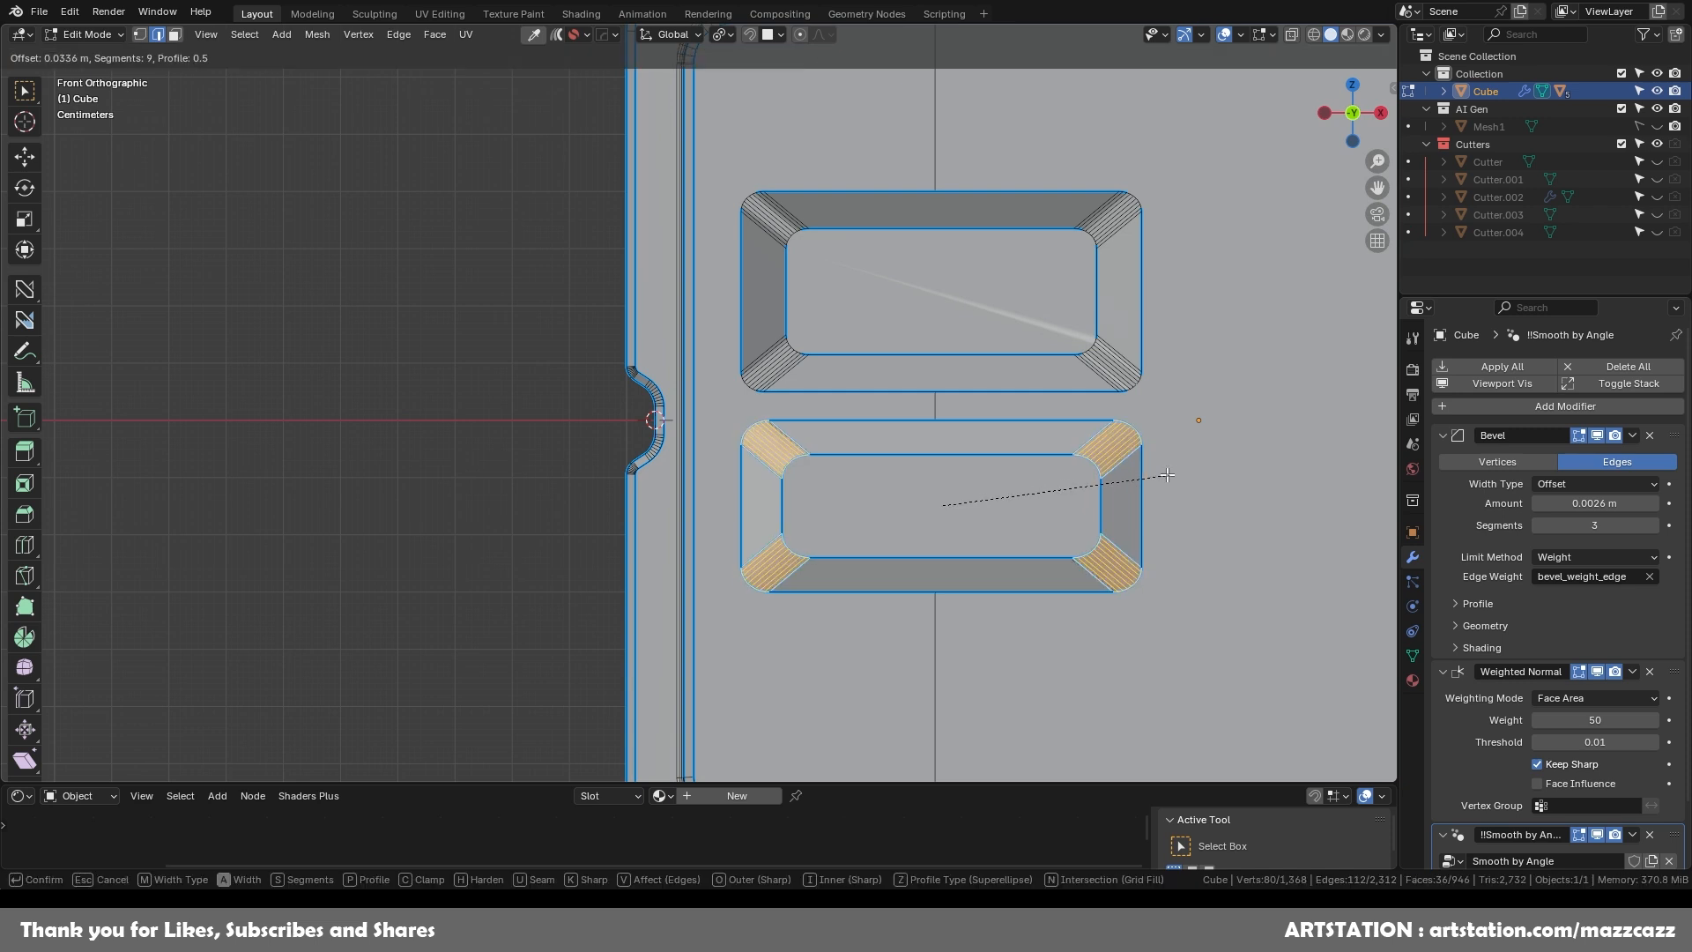
{"action": "left_click", "coordinate": [1167, 472]}
{"action": "scroll", "coordinate": [1163, 476], "scroll_direction": "down", "scroll_amount": 4}
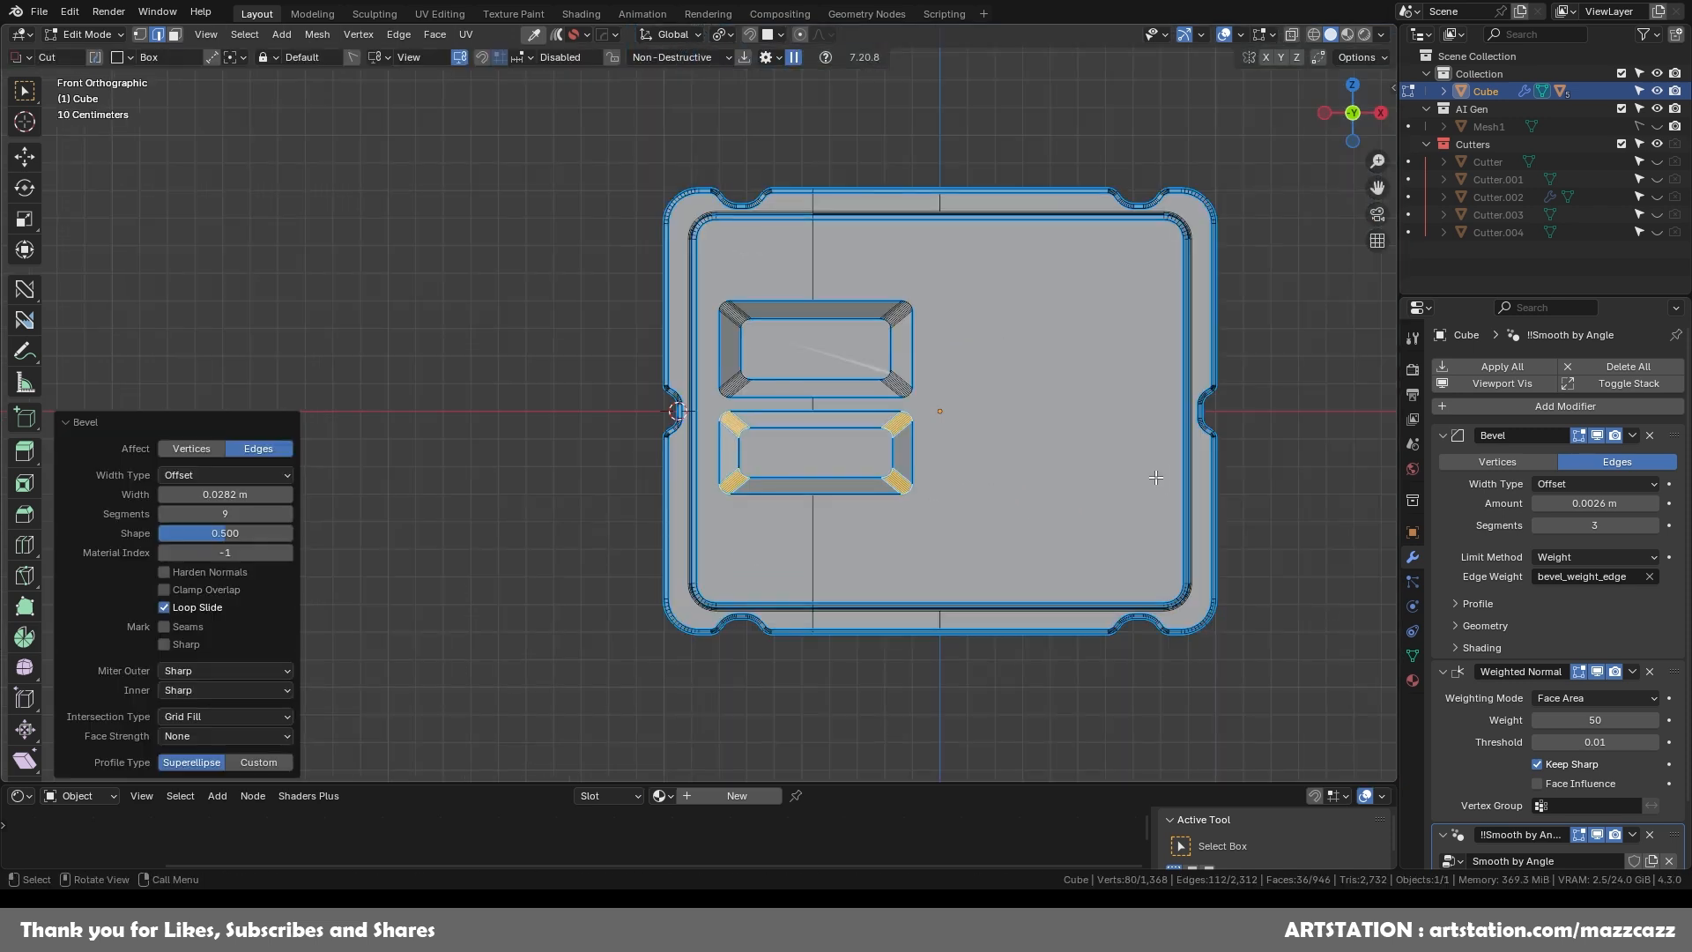
{"action": "key", "text": "Tab"}
Run the MACHIN3 Clean Up on the panel mesh with doubles, degenerate, loose and redundant geometry included
{"action": "scroll", "coordinate": [922, 419], "scroll_direction": "up", "scroll_amount": 3}
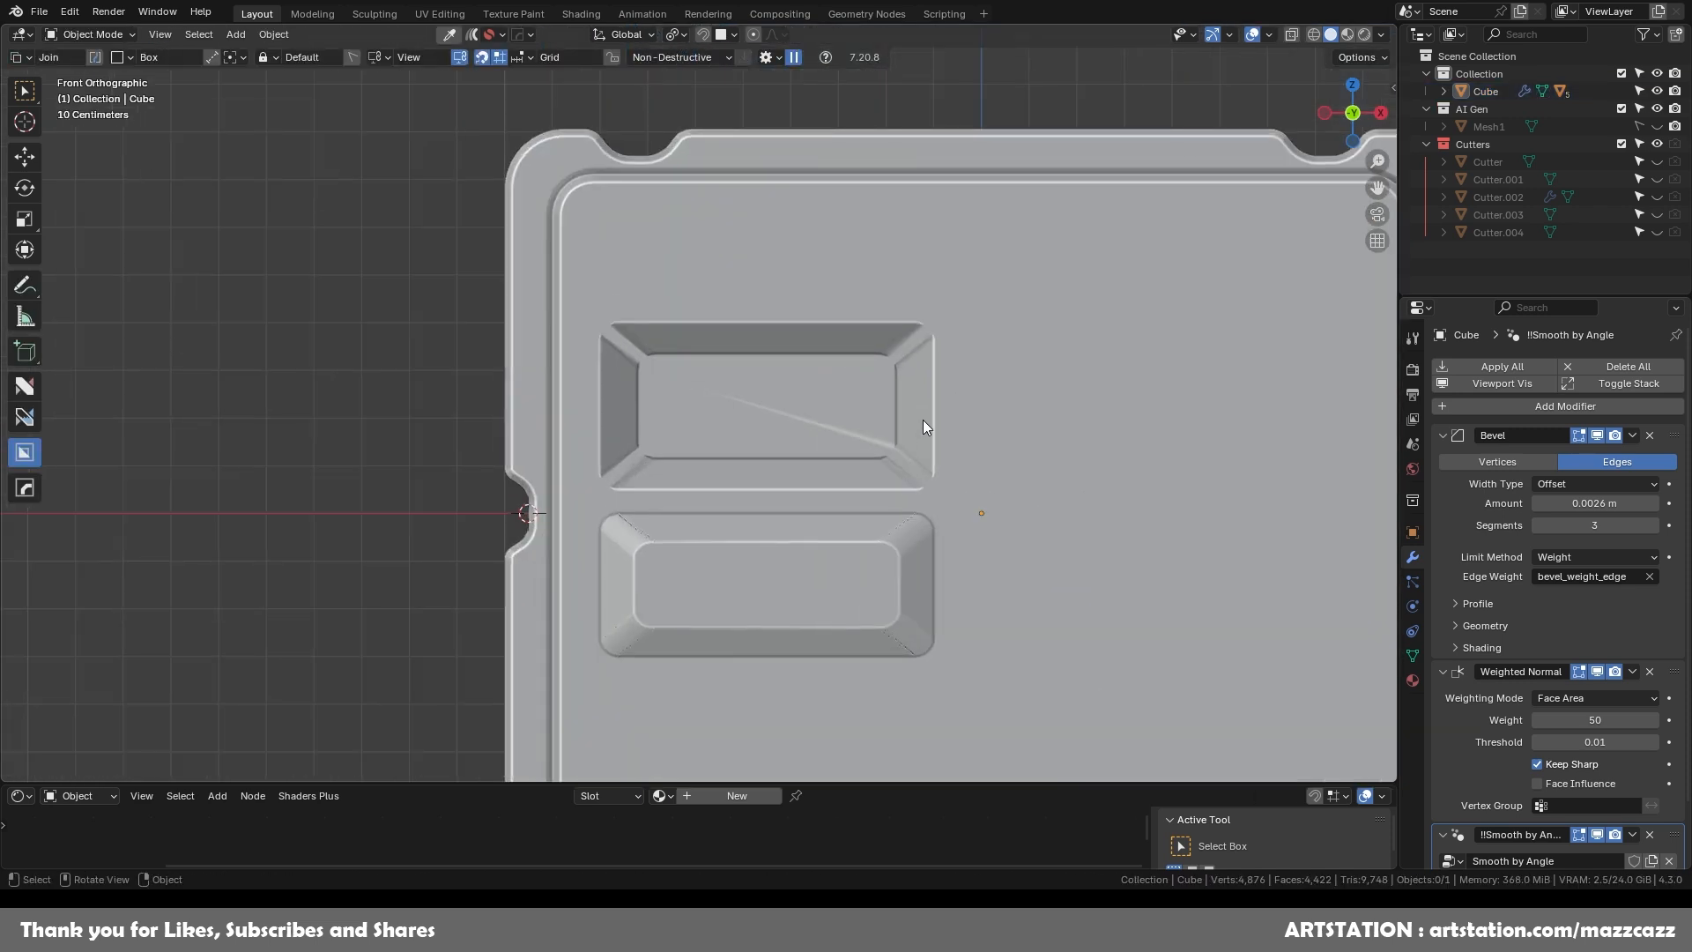
{"action": "key", "text": "Tab"}
{"action": "scroll", "coordinate": [959, 512], "scroll_direction": "up", "scroll_amount": 2}
{"action": "key", "text": "alt+3"}
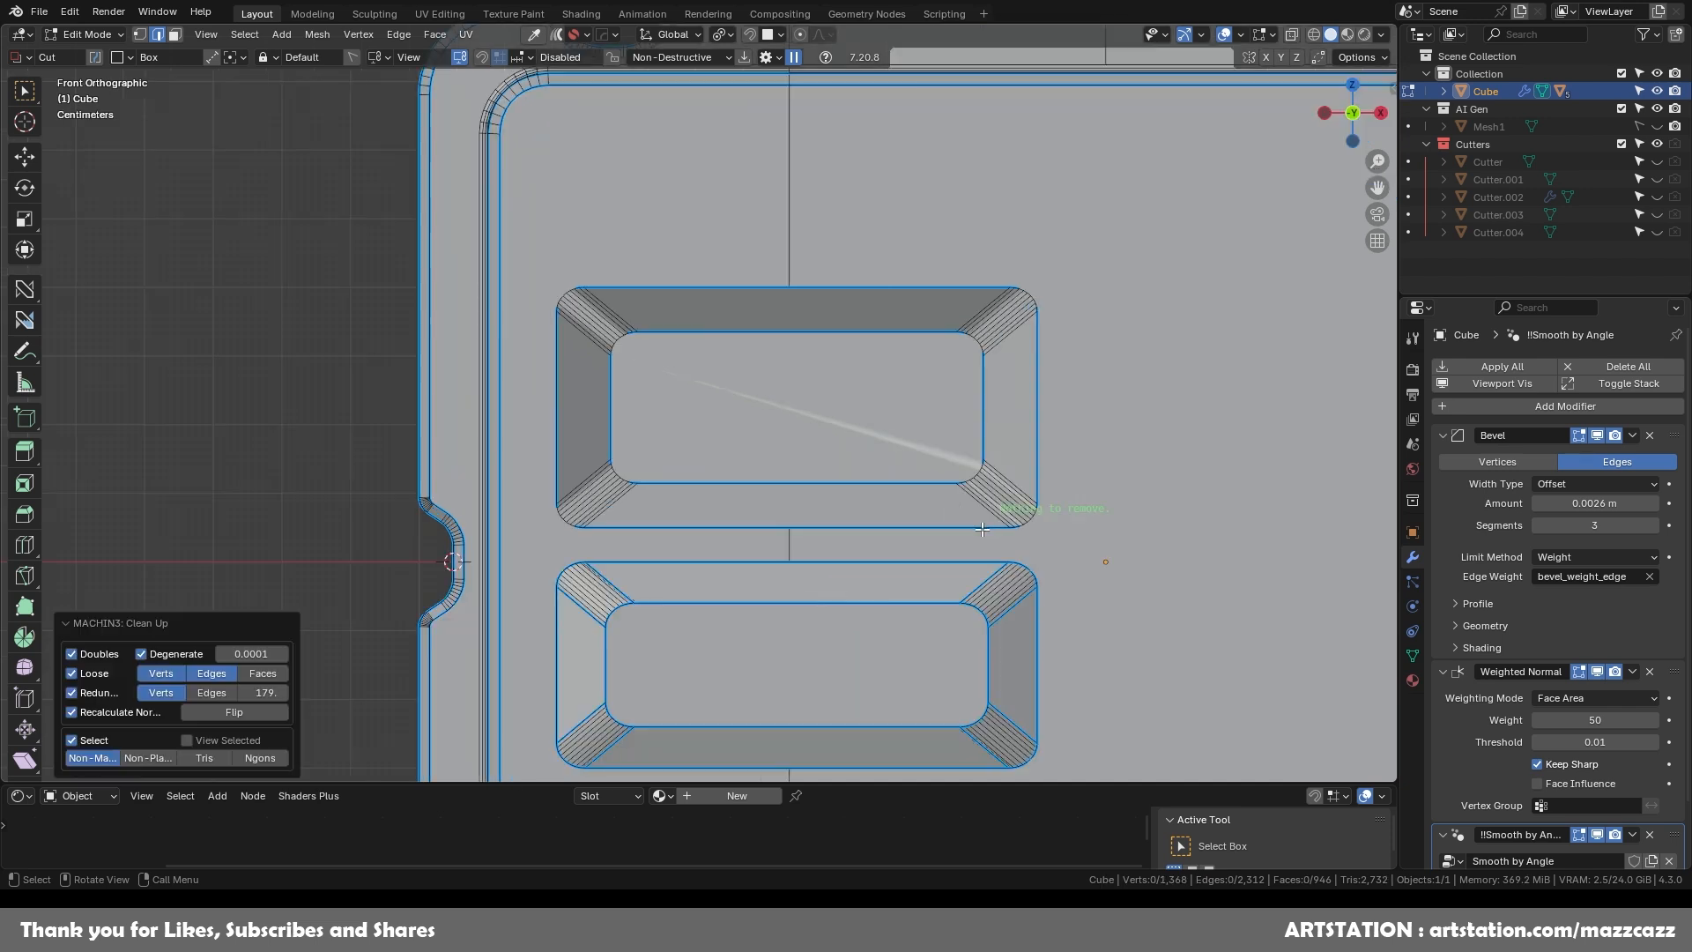
Mark the outer rim edges of the pocket and raised block, excluding the short connecting edges, and save the file
{"action": "left_click", "coordinate": [1038, 490]}
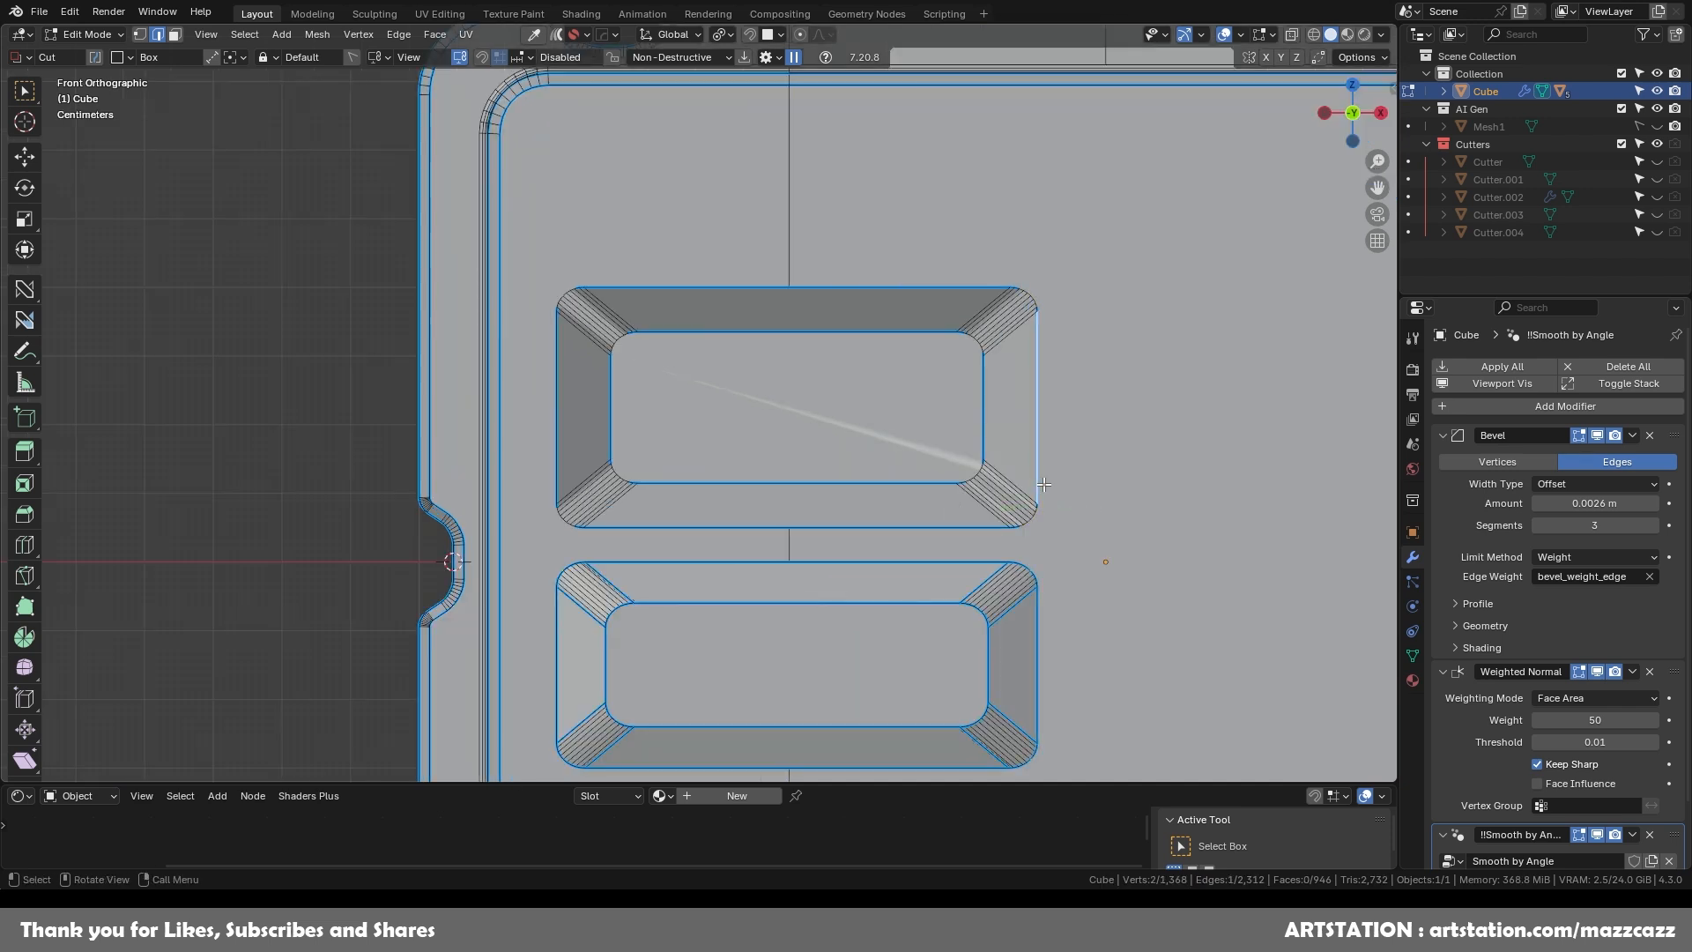
{"action": "left_click", "coordinate": [1043, 484], "text": "alt"}
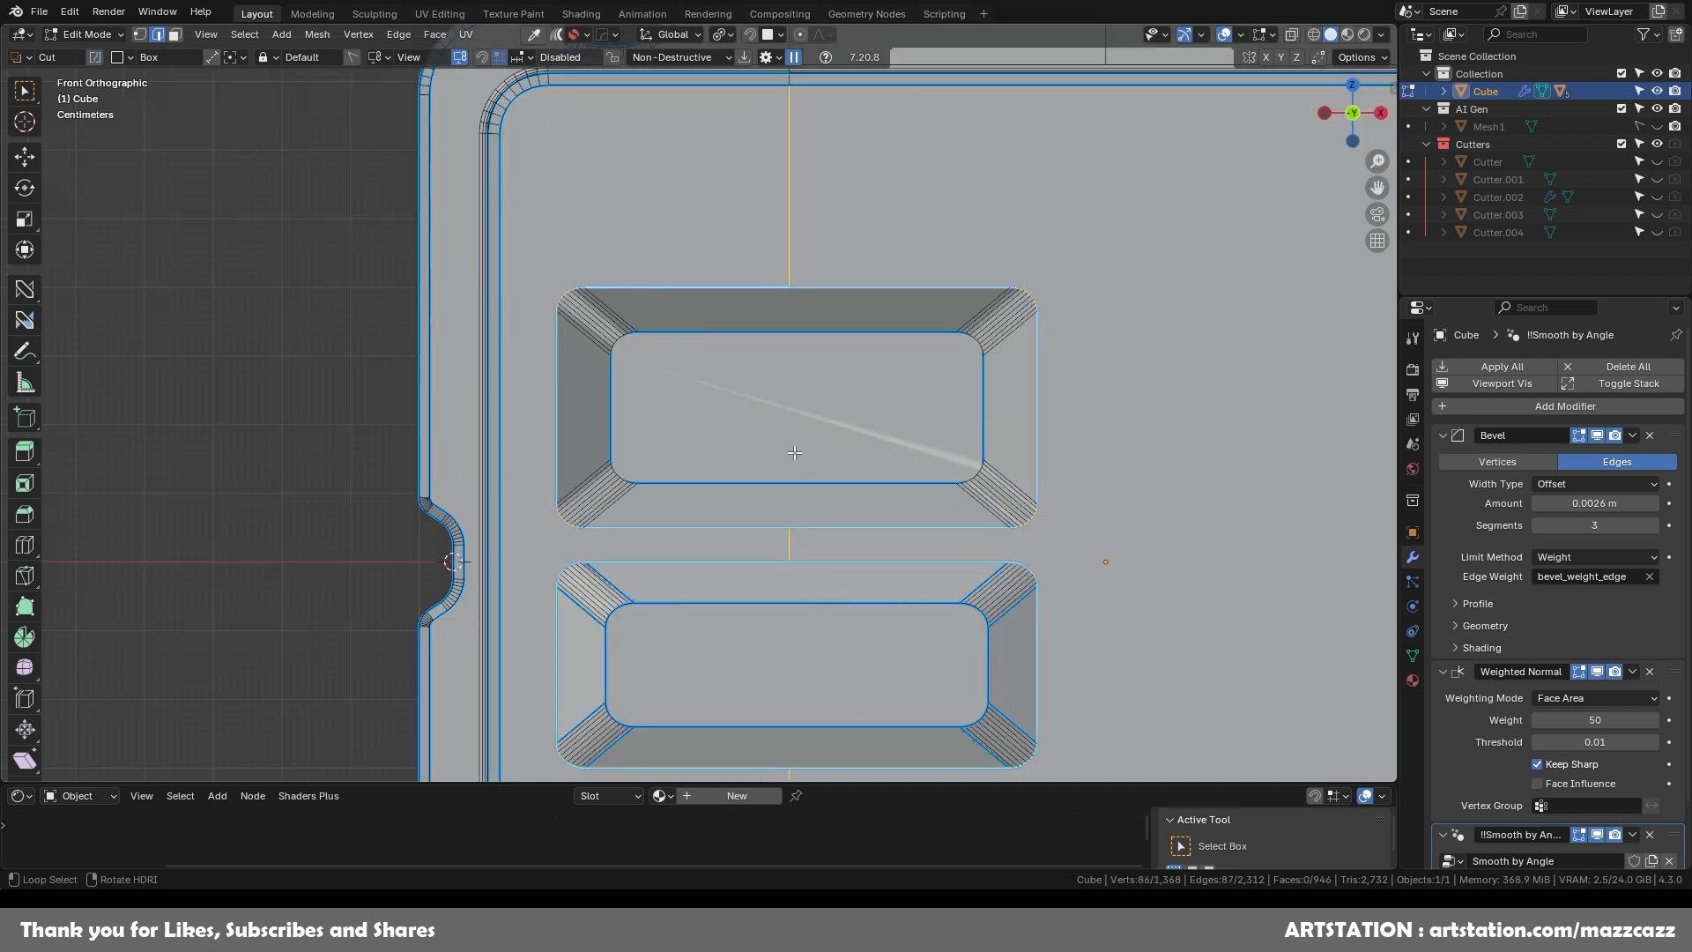
{"action": "left_click", "coordinate": [793, 546], "text": "alt+shift"}
{"action": "left_click", "coordinate": [790, 546], "text": "alt+shift"}
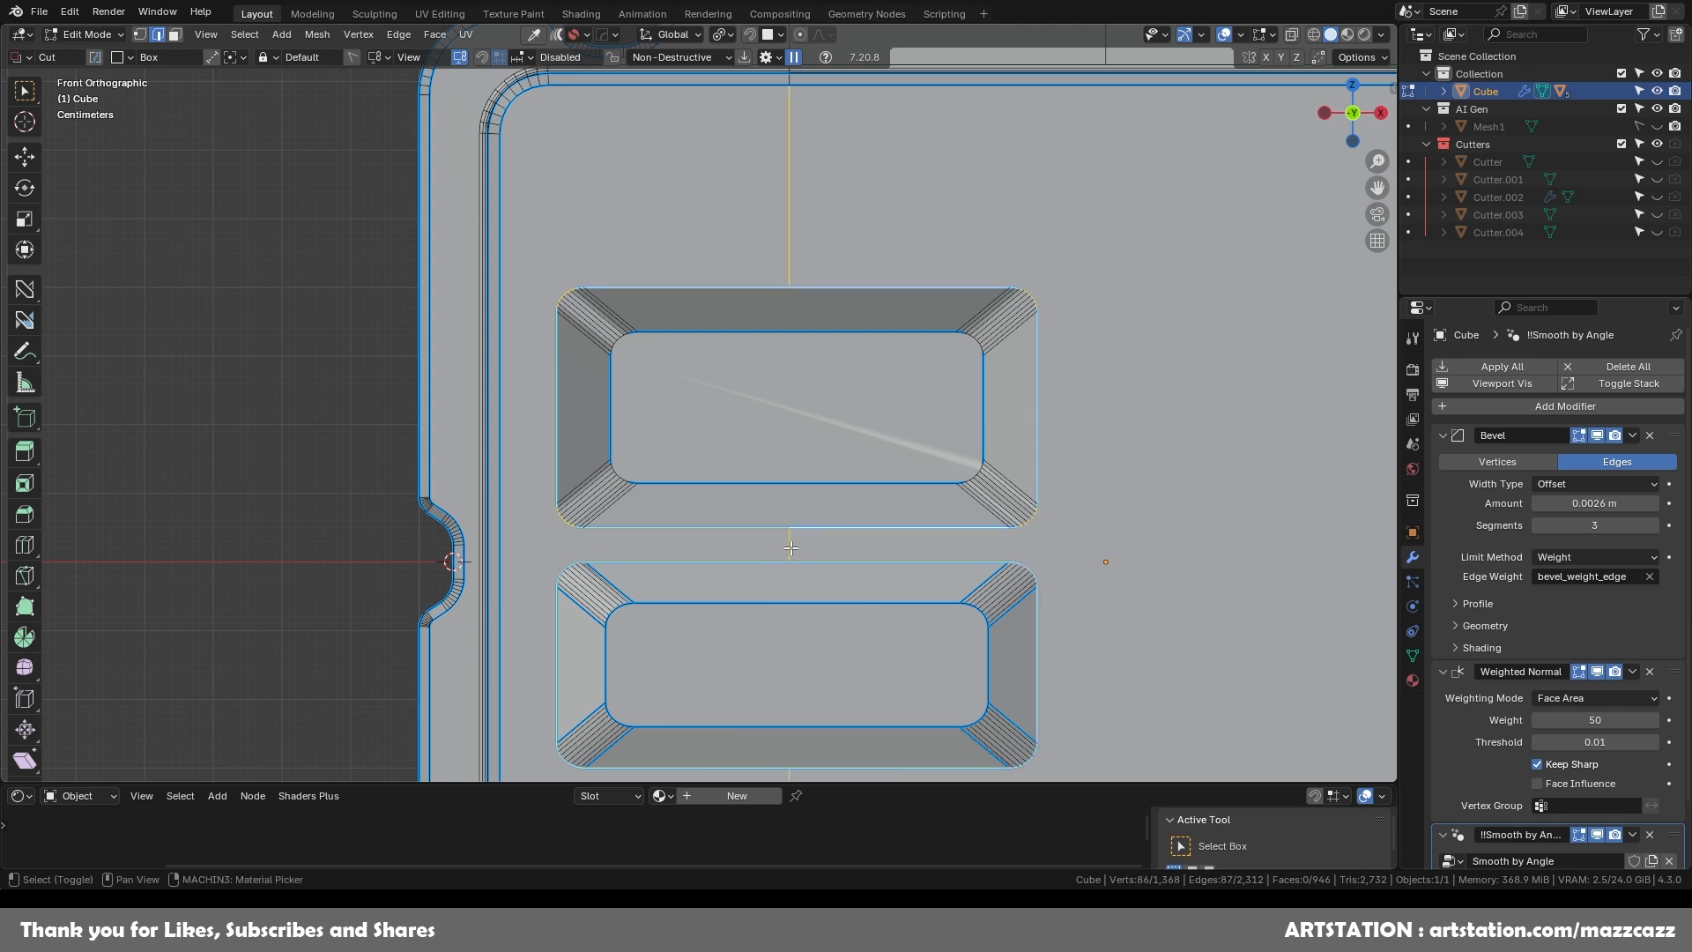
{"action": "scroll", "coordinate": [801, 212], "scroll_direction": "down", "scroll_amount": 3}
{"action": "right_click", "coordinate": [946, 393]}
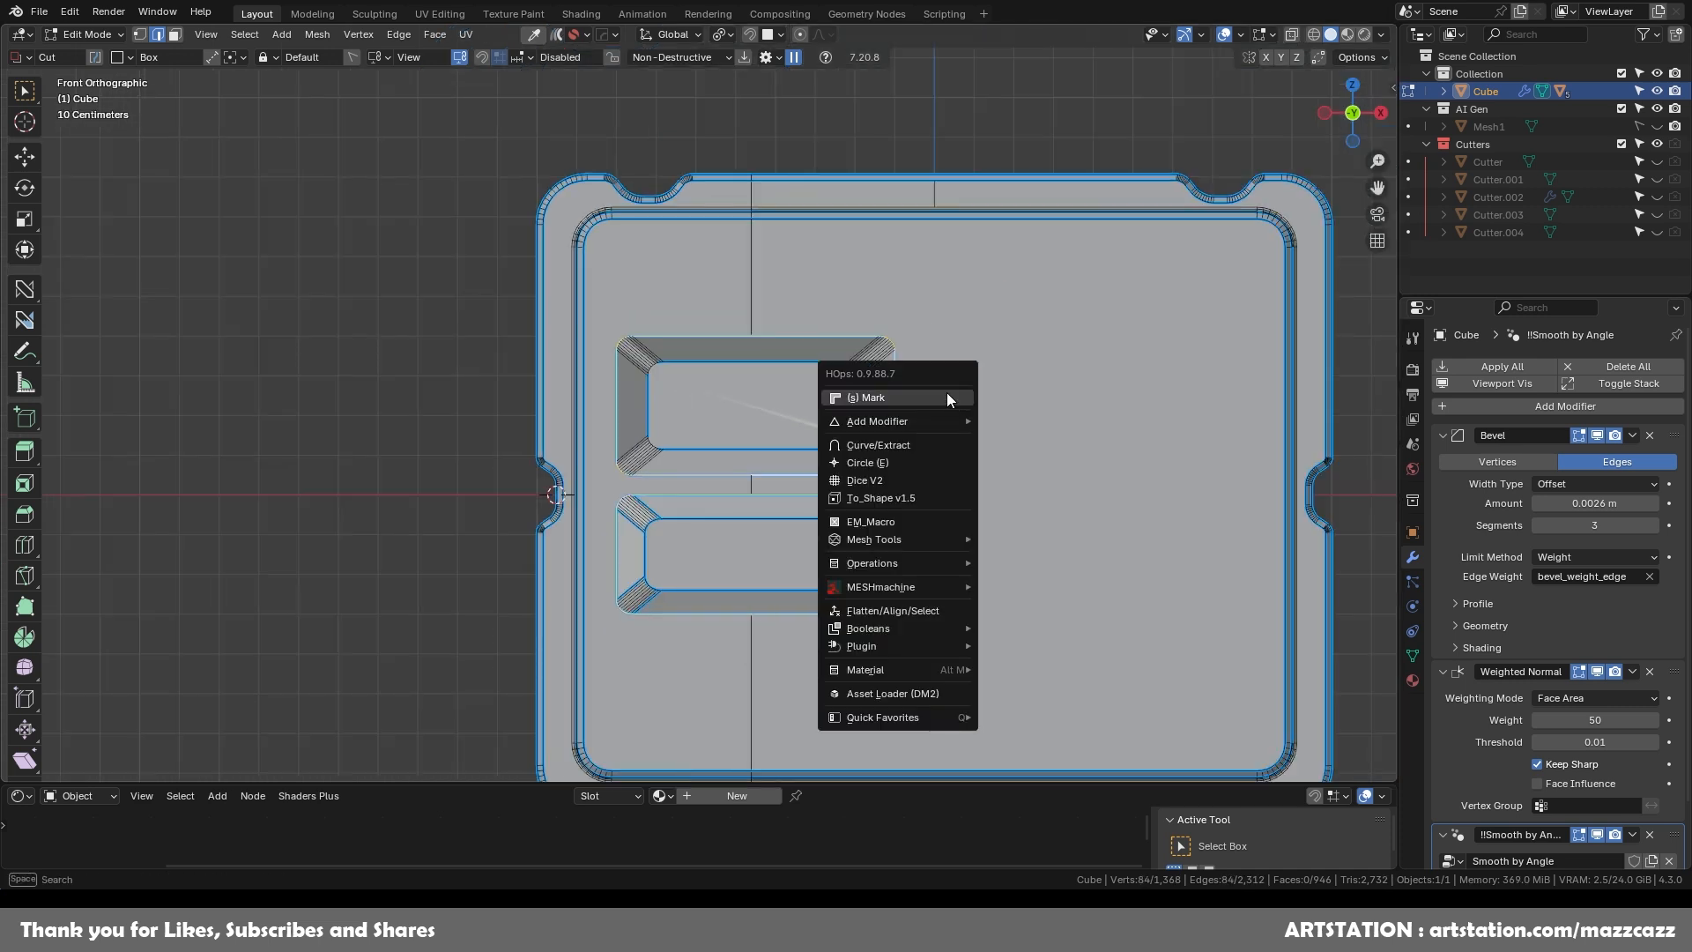
{"action": "left_click", "coordinate": [946, 393]}
{"action": "key", "text": "Tab"}
{"action": "key", "text": "ctrl+s"}
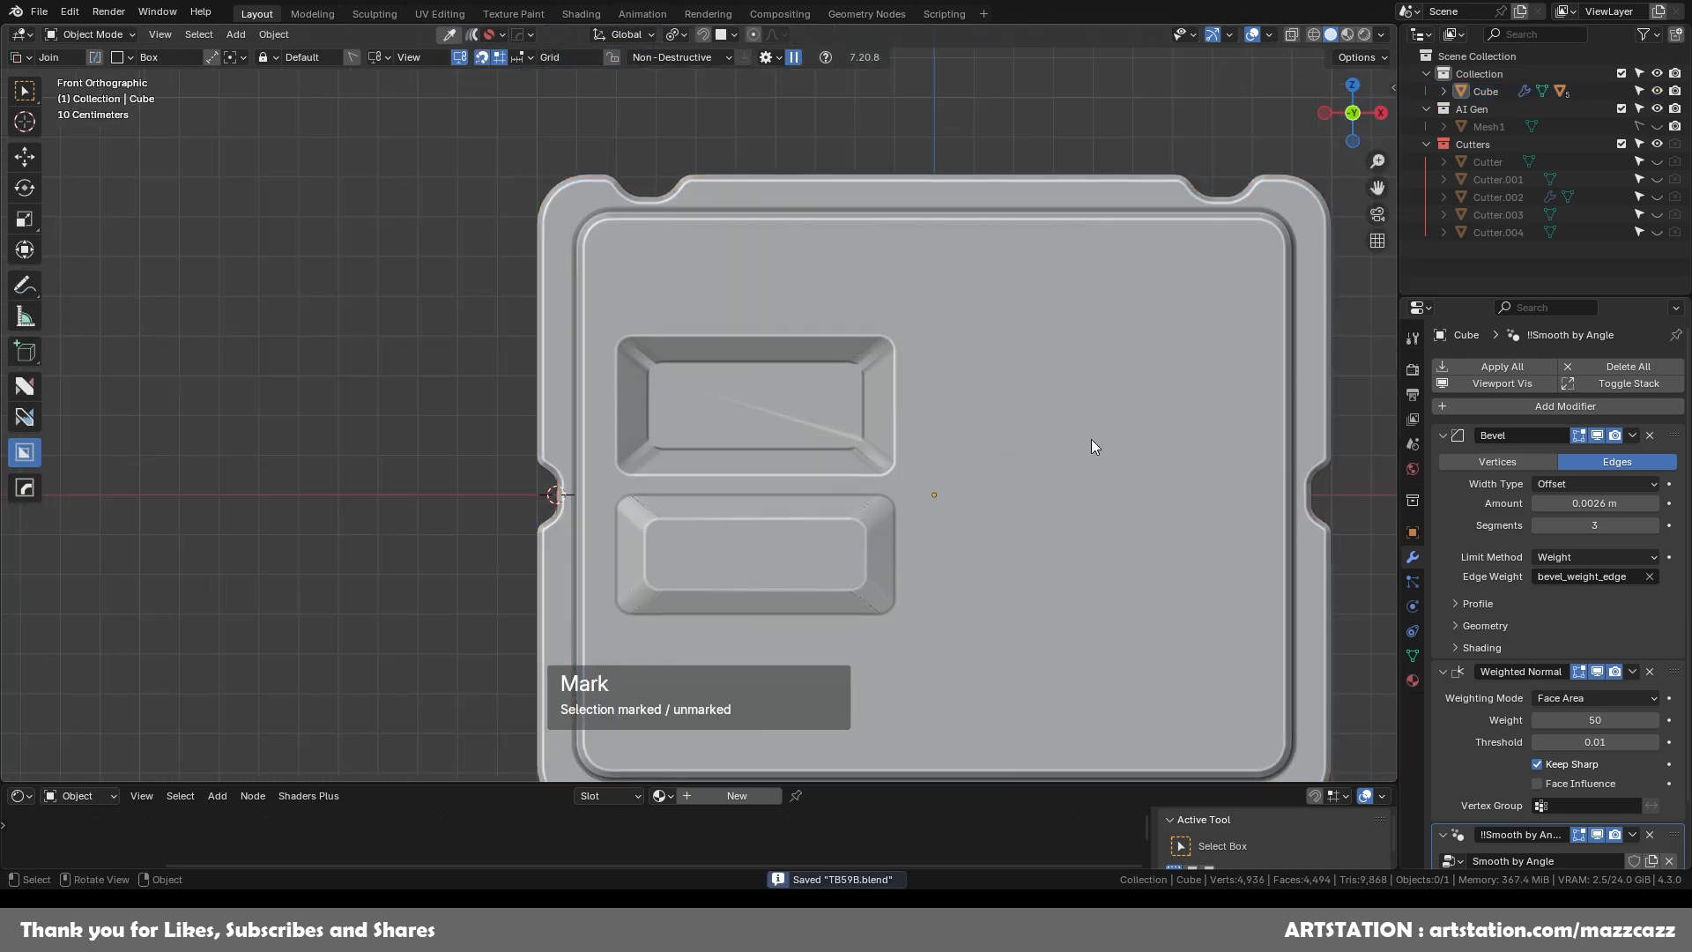
Mark the edge loop around the pocket's inner floor and save the file
{"action": "key", "text": "Tab"}
{"action": "left_click", "coordinate": [863, 399], "text": "alt"}
{"action": "key", "text": "q"}
{"action": "left_click", "coordinate": [863, 399]}
{"action": "key", "text": "Tab"}
{"action": "key", "text": "ctrl+s"}
Unmark the eight sharp edges bordering the raised block's rounded corner bevels
{"action": "key", "text": "Tab"}
{"action": "scroll", "coordinate": [828, 472], "scroll_direction": "up", "scroll_amount": 7}
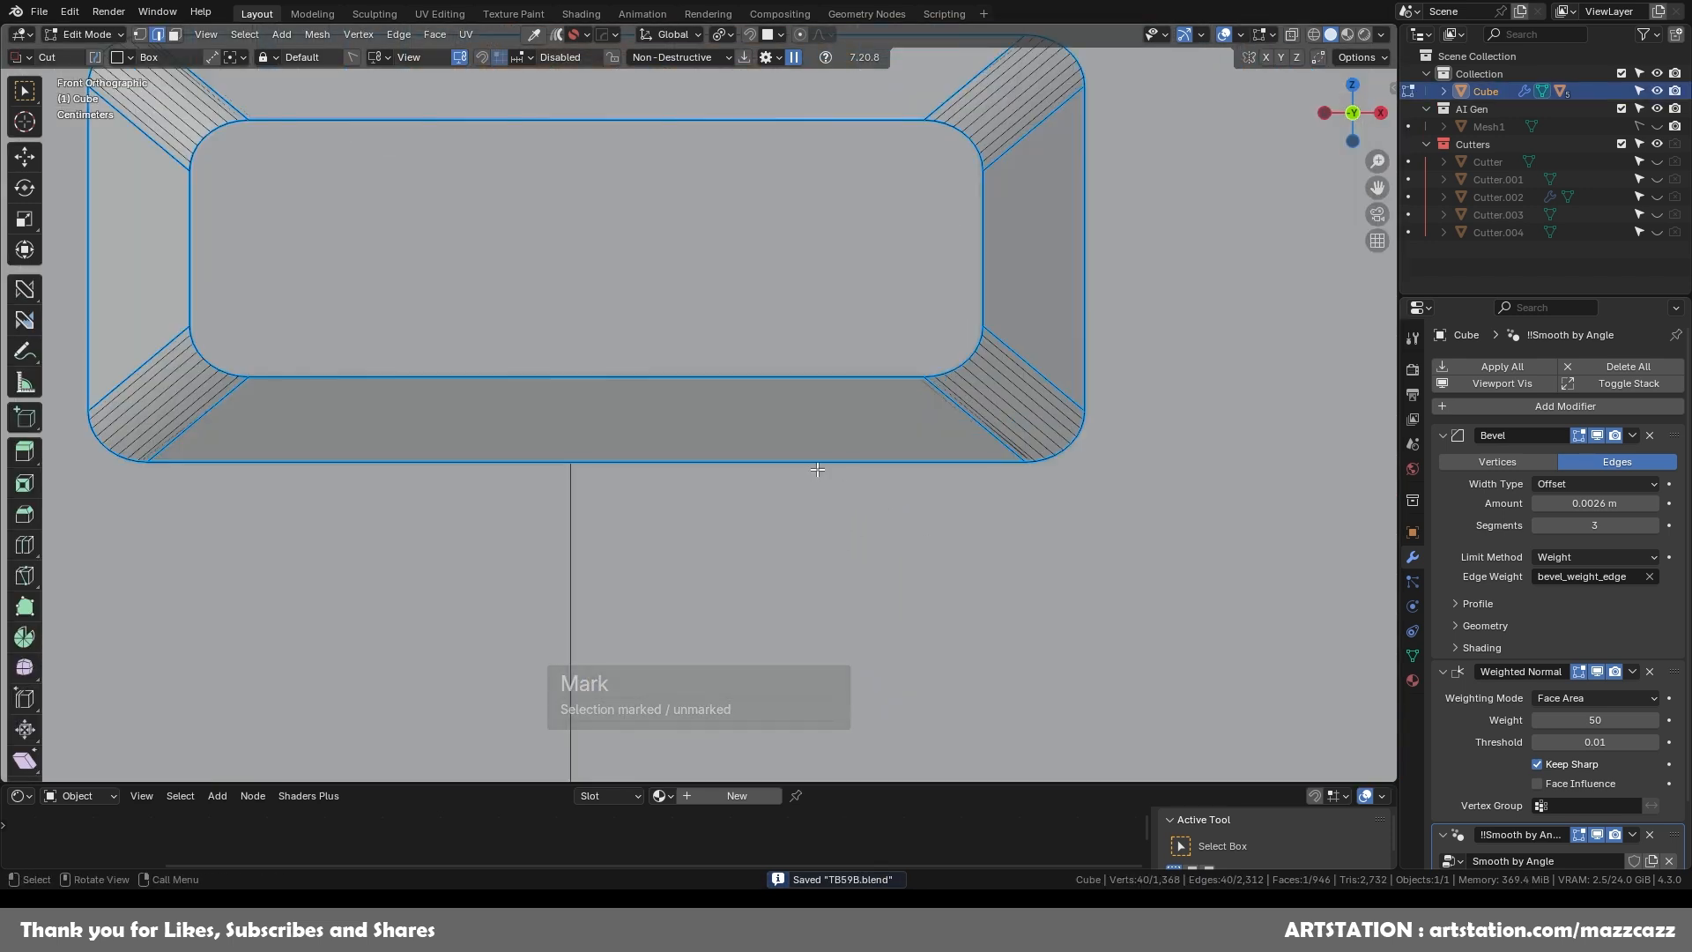
{"action": "left_click", "coordinate": [962, 416]}
{"action": "left_click", "coordinate": [1017, 348], "text": "shift"}
{"action": "middle_click_drag", "start_coordinate": [1021, 196], "coordinate": [1150, 429], "text": "shift"}
{"action": "left_click", "coordinate": [1091, 310], "text": "shift"}
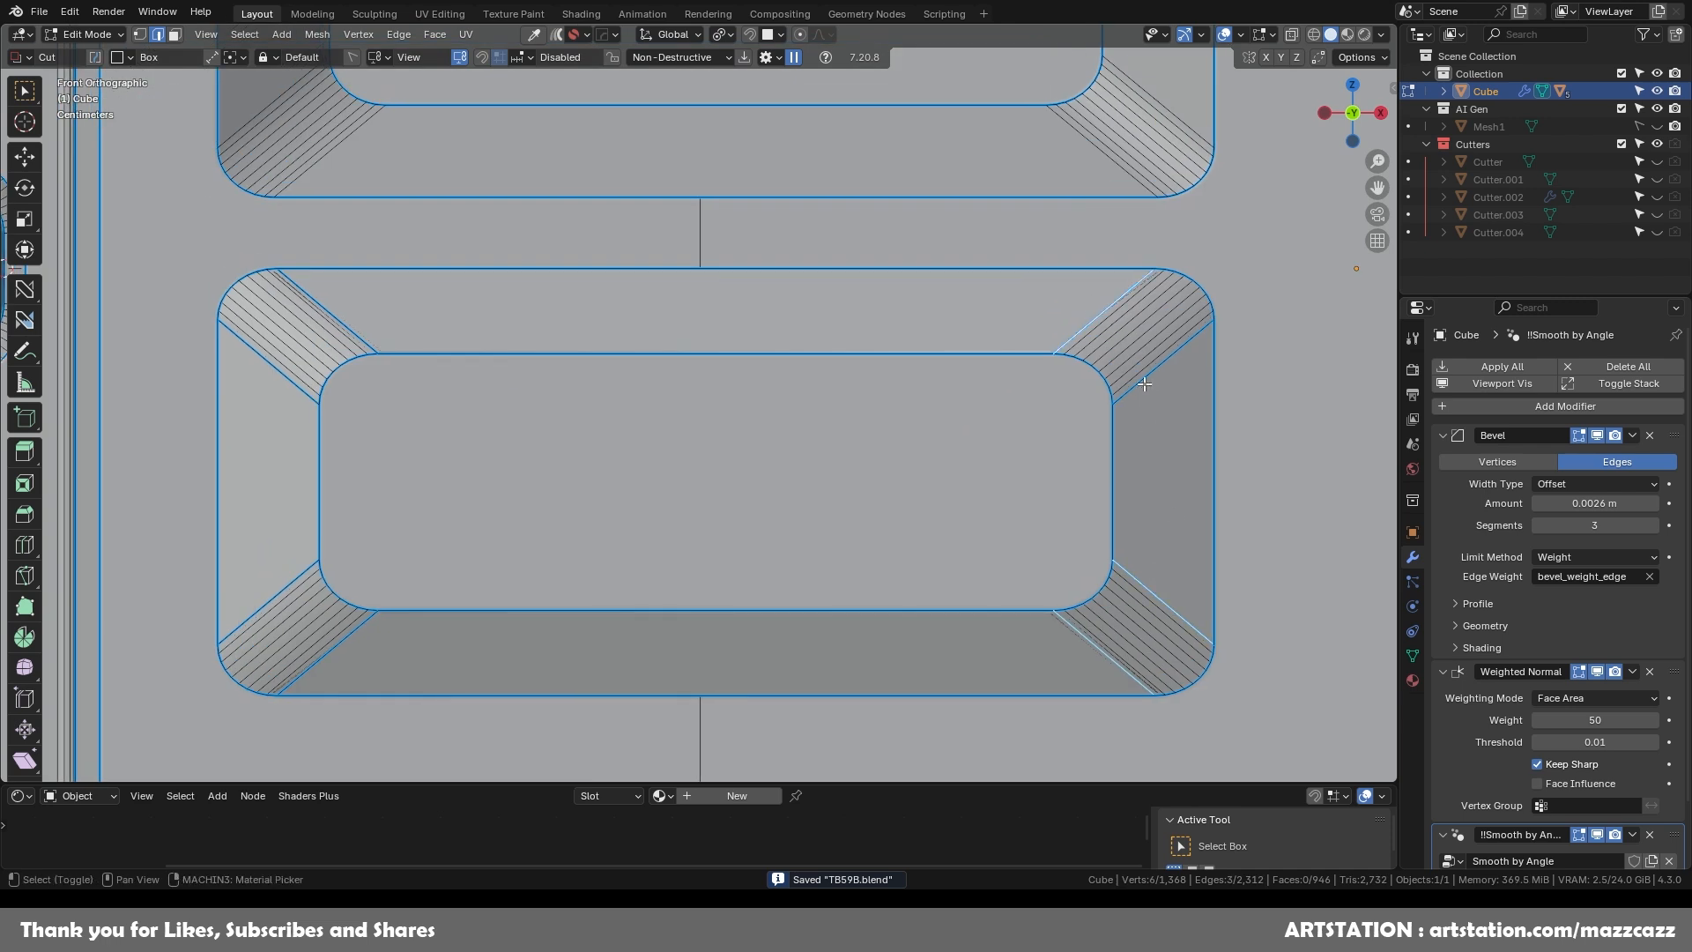
{"action": "left_click", "coordinate": [293, 374], "text": "shift"}
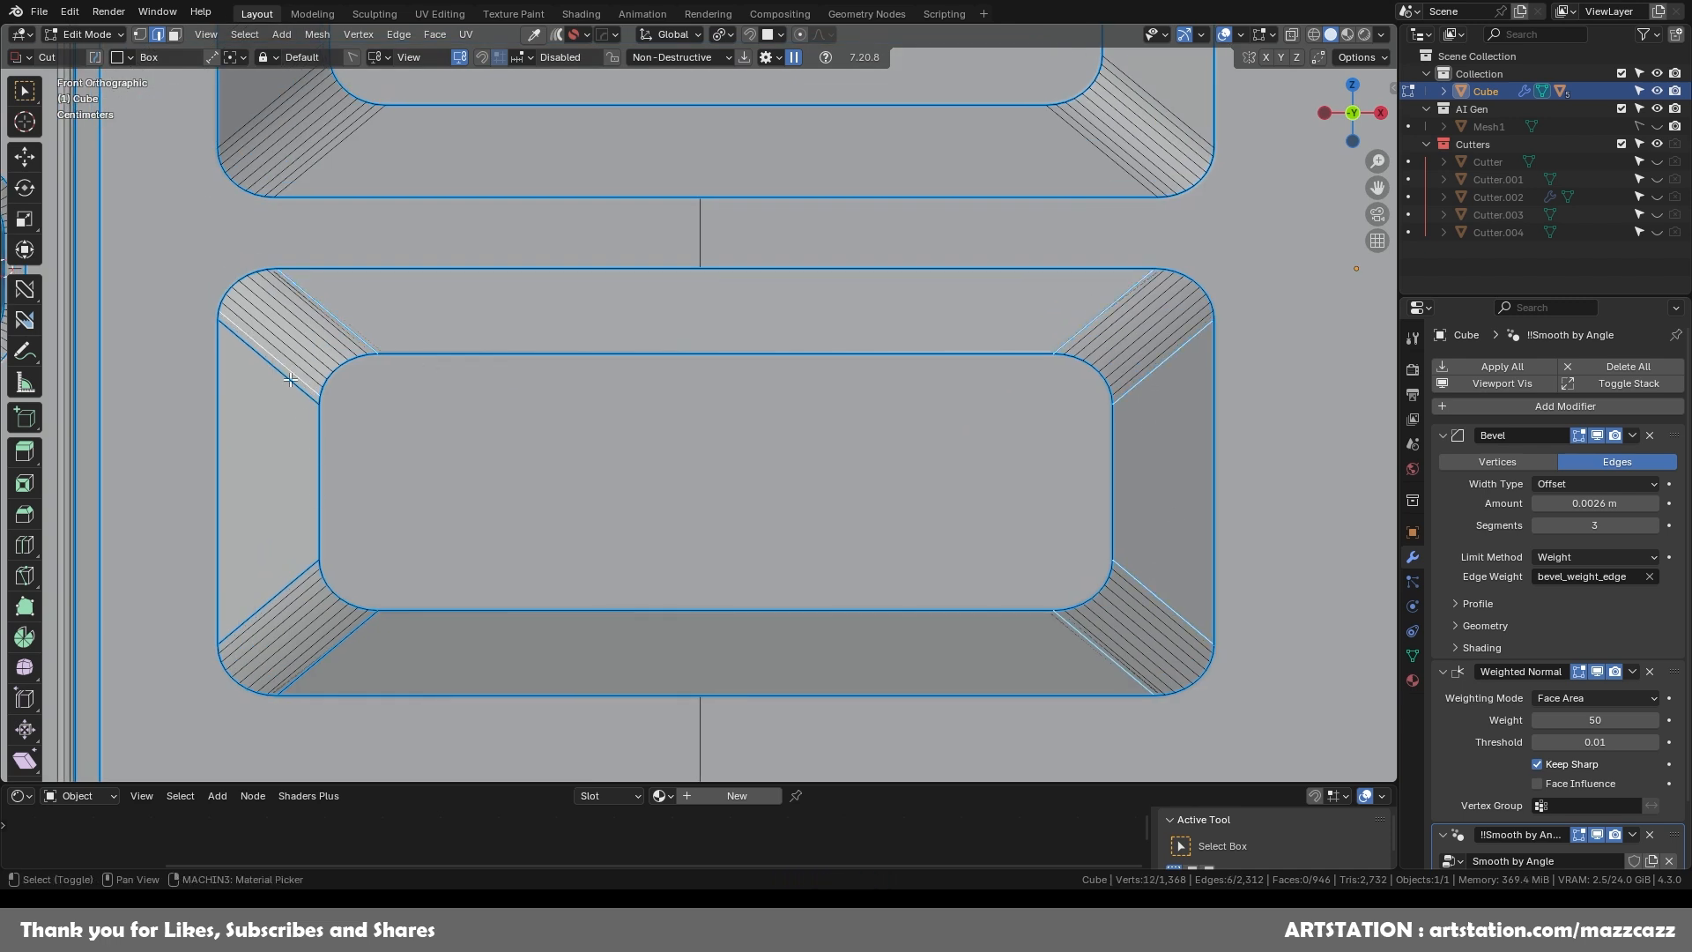
{"action": "left_click", "coordinate": [346, 653], "text": "shift"}
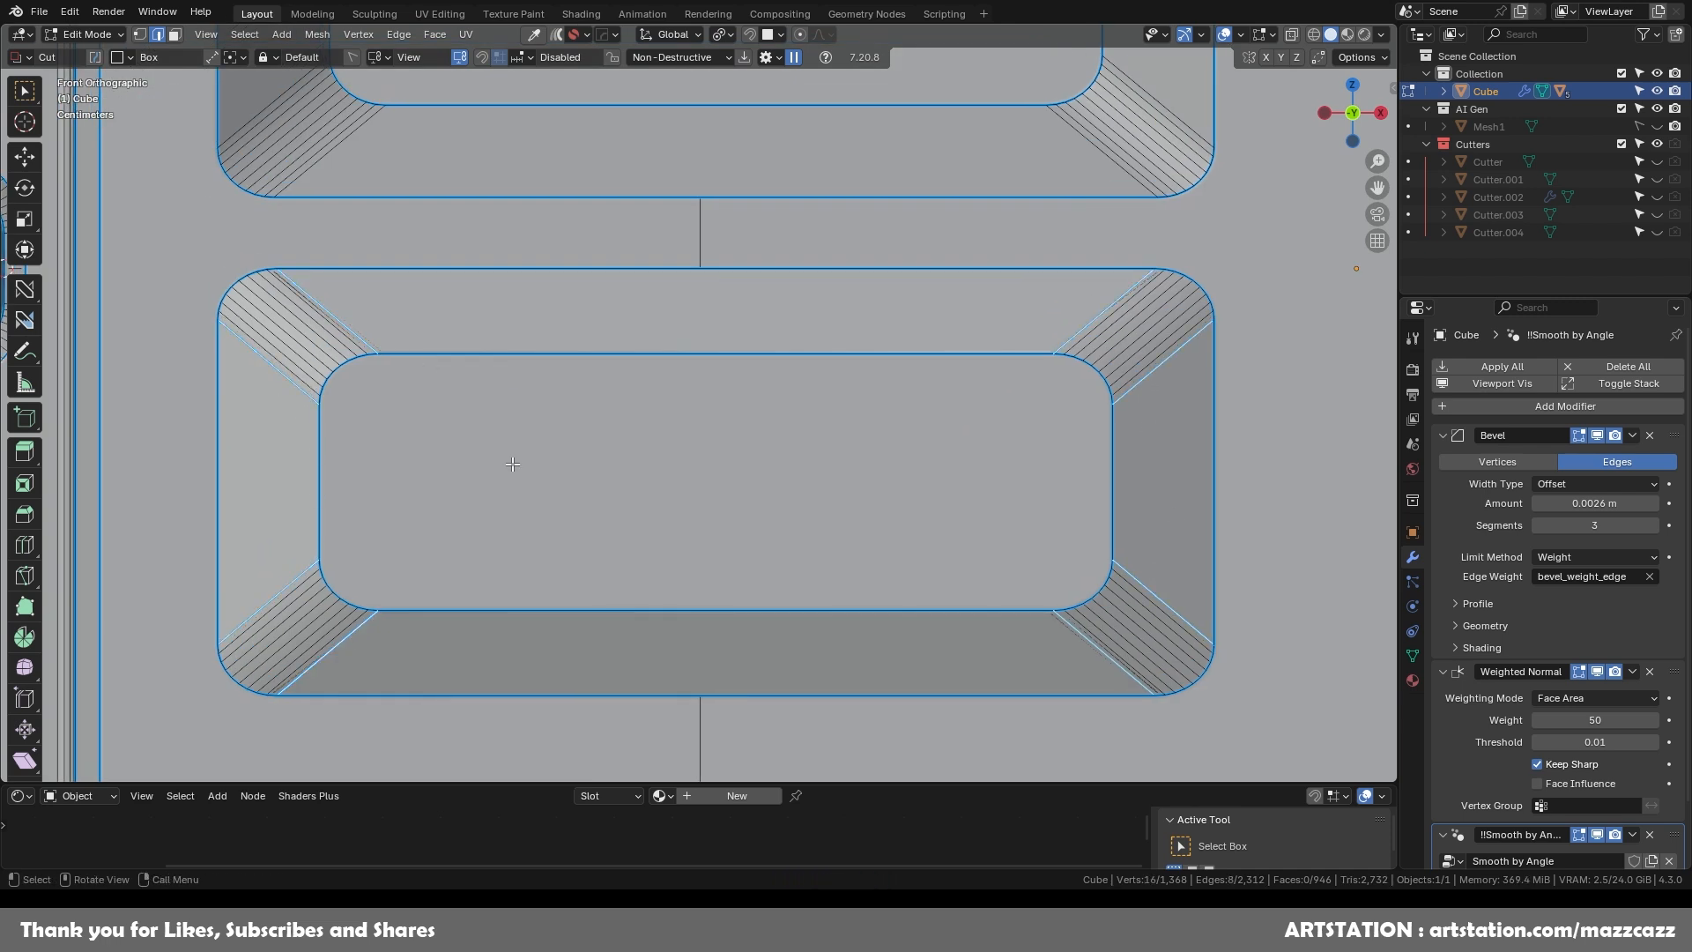
{"action": "key", "text": "q"}
{"action": "left_click", "coordinate": [718, 350]}
{"action": "key", "text": "Tab"}
{"action": "scroll", "coordinate": [758, 532], "scroll_direction": "down", "scroll_amount": 4}
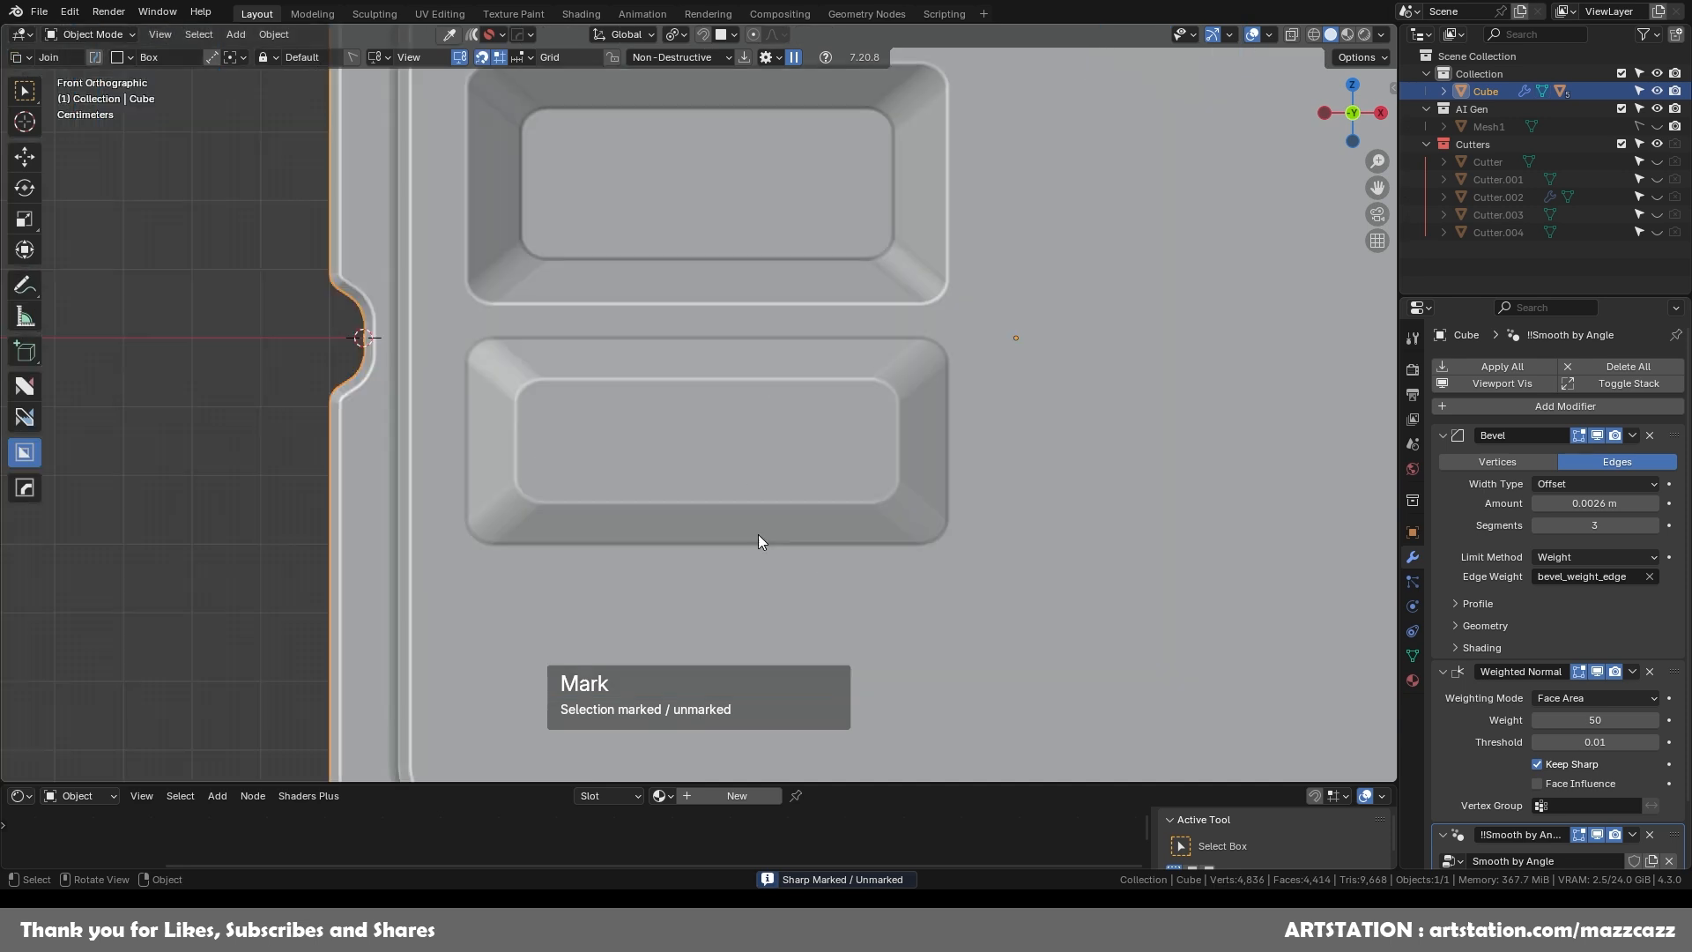
Inspect the raised block's rounded corners from an angle, save the file and return to the front view
{"action": "middle_click_drag", "start_coordinate": [978, 428], "coordinate": [843, 458]}
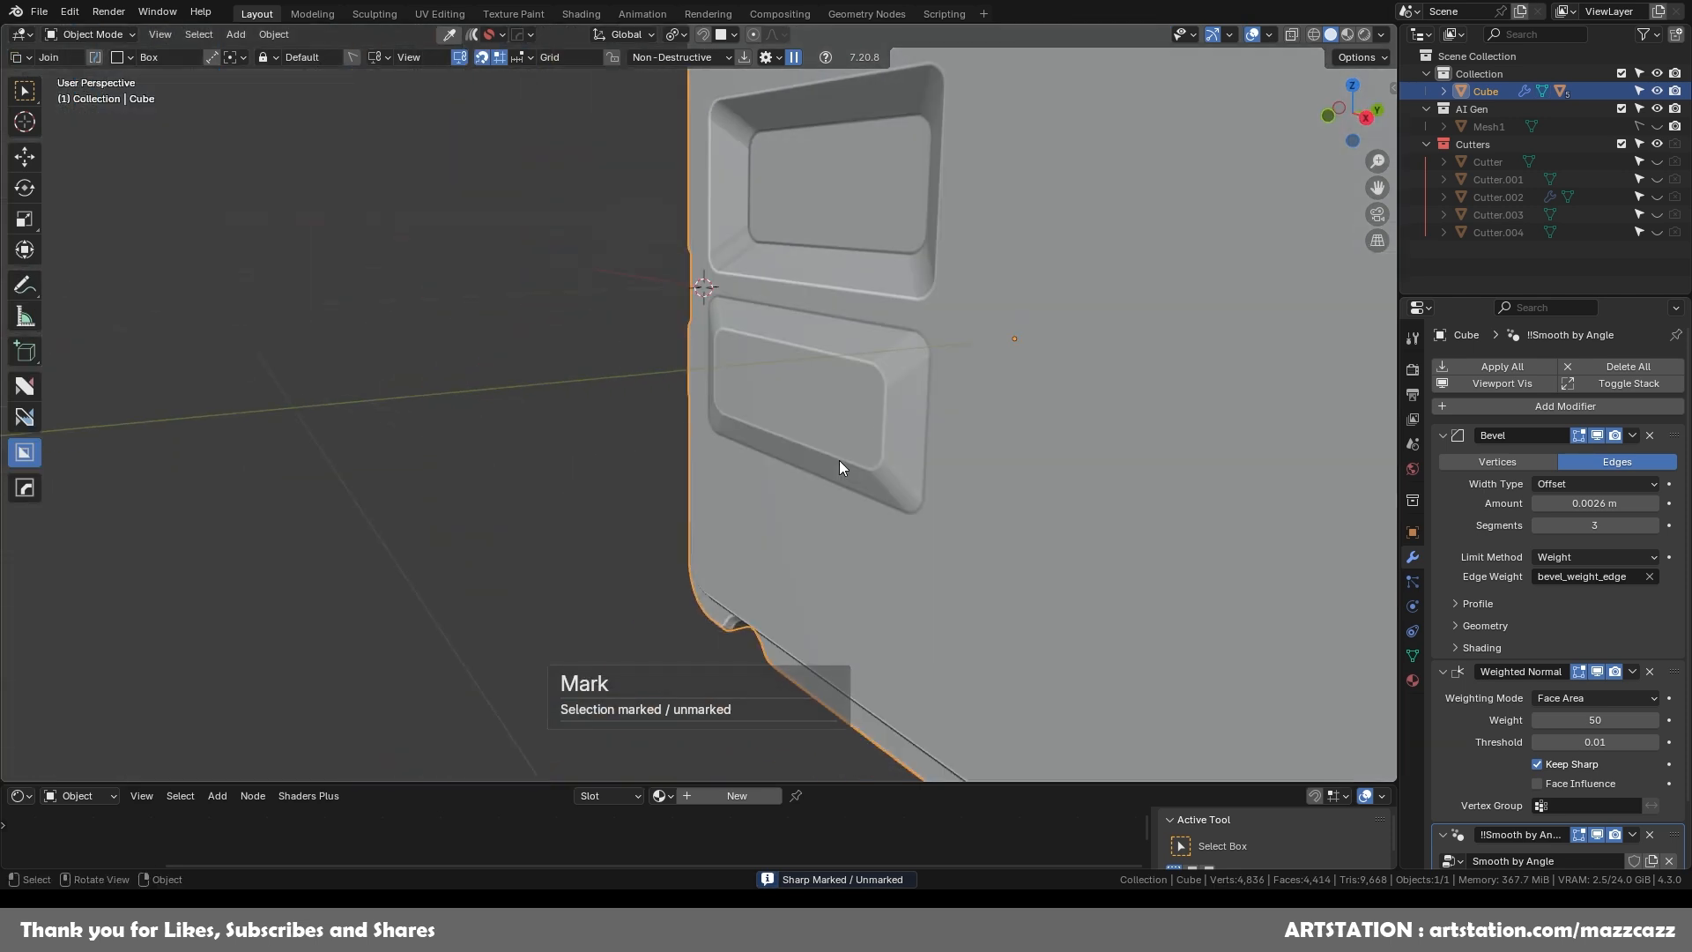
{"action": "scroll", "coordinate": [959, 385], "scroll_direction": "up", "scroll_amount": 3}
{"action": "key", "text": "Tab"}
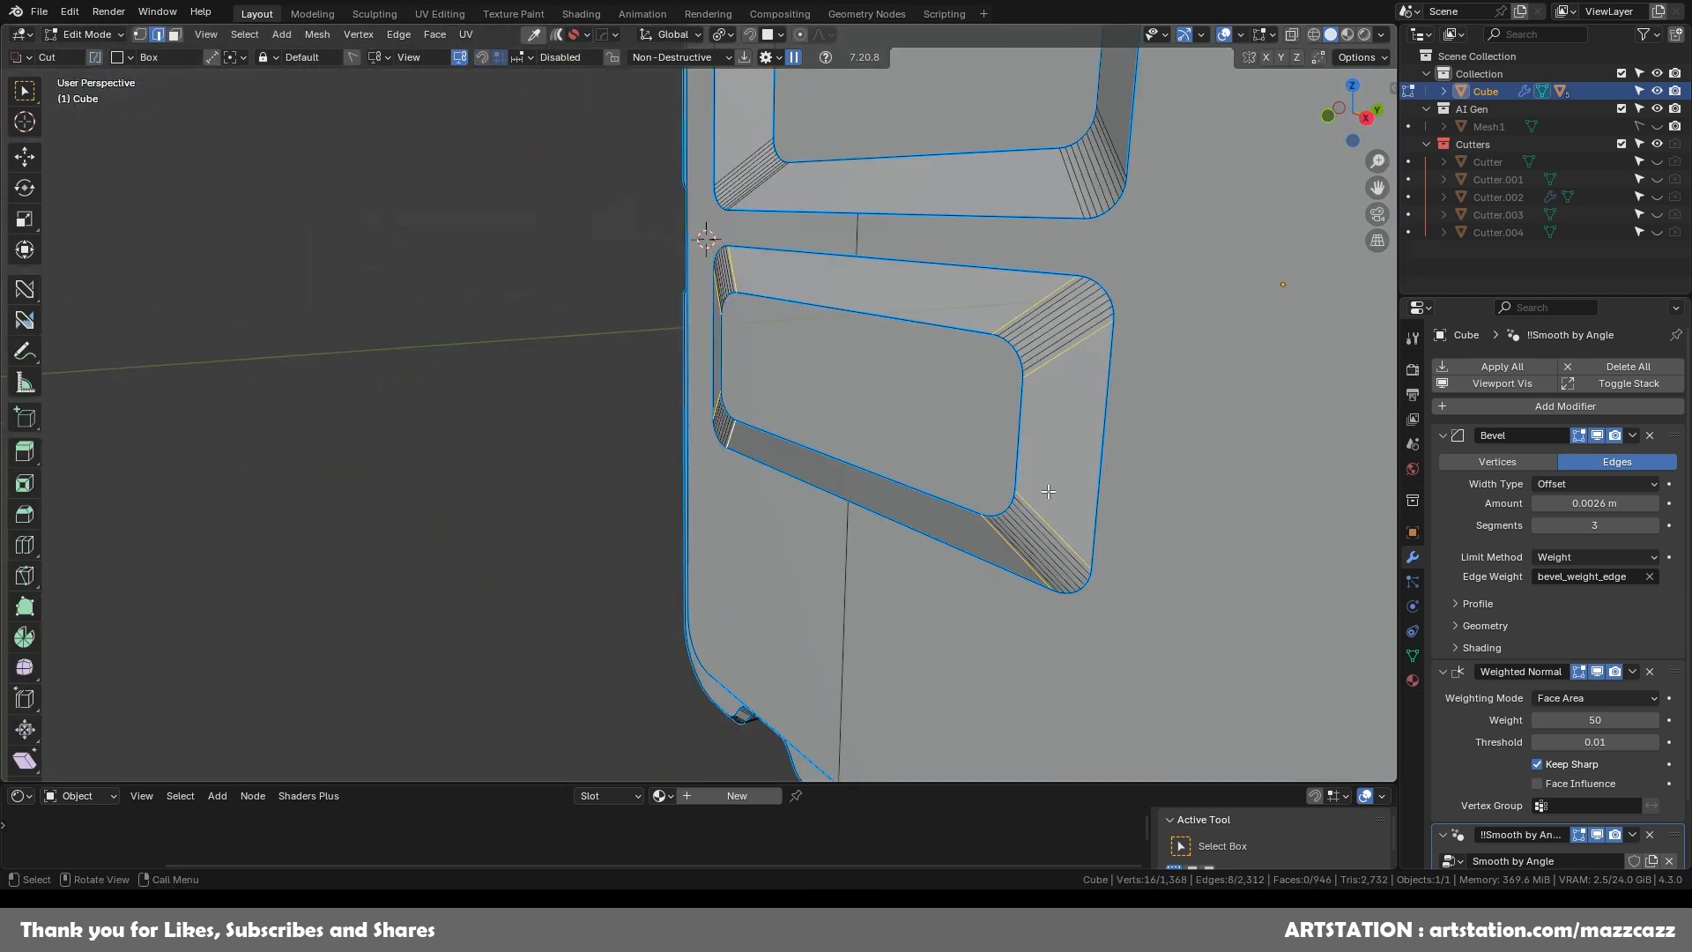
{"action": "key", "text": "Tab"}
{"action": "left_click", "coordinate": [664, 370]}
{"action": "middle_click_drag", "start_coordinate": [664, 370], "coordinate": [643, 468]}
{"action": "key", "text": "ctrl+s"}
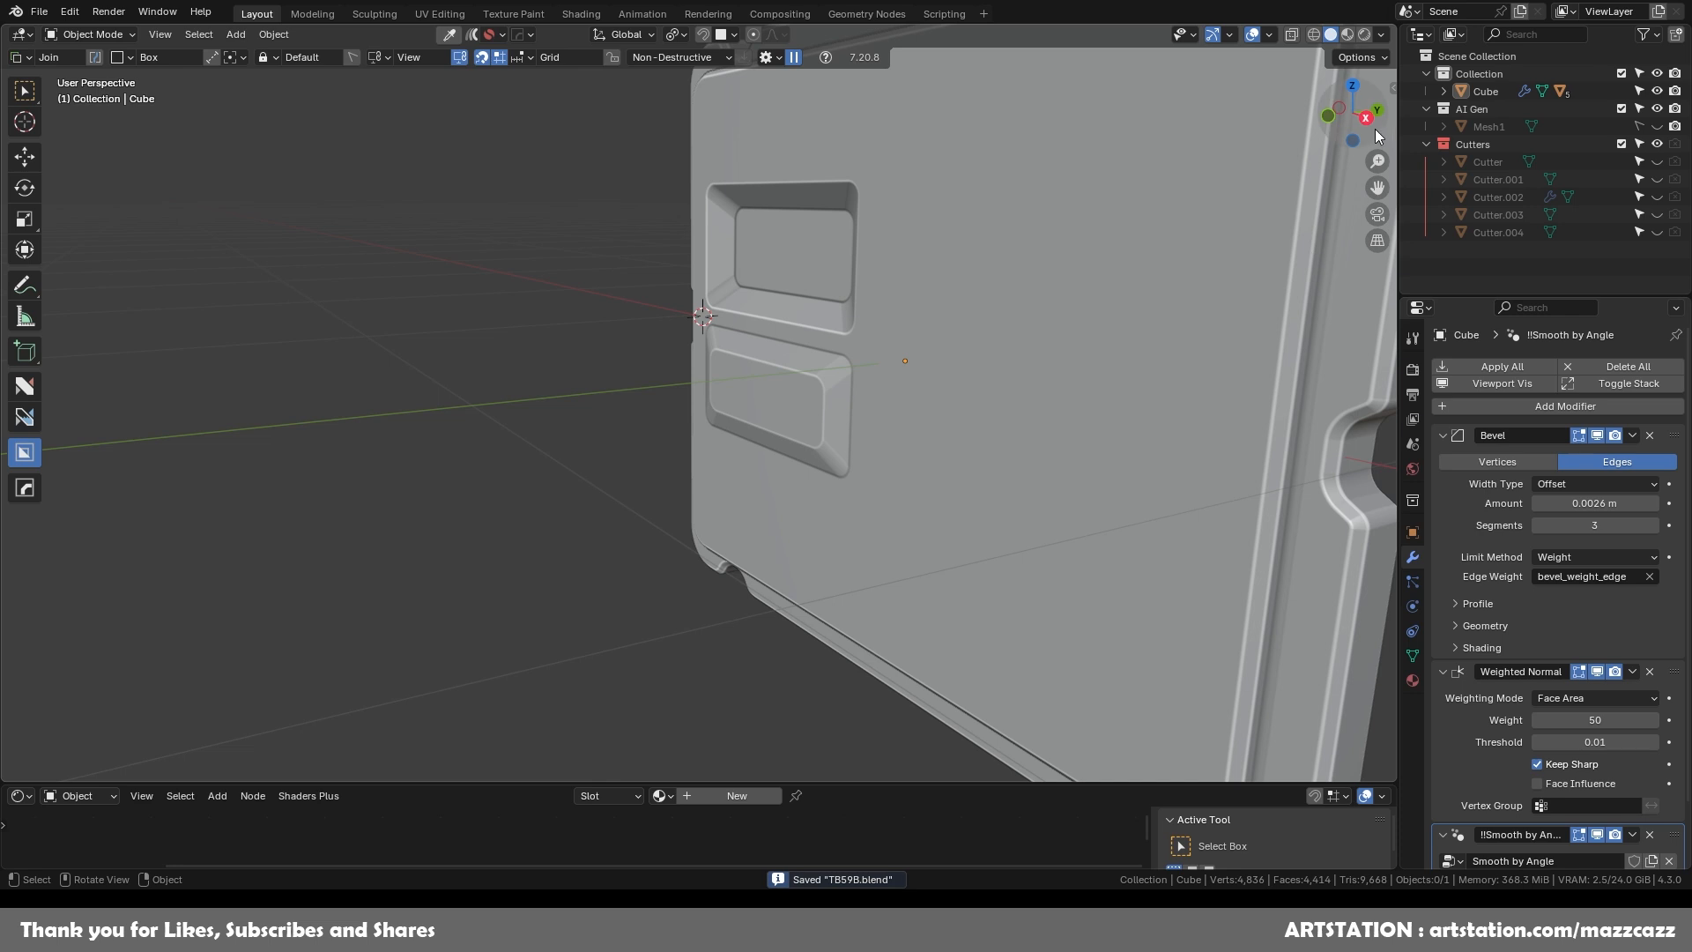
{"action": "left_click", "coordinate": [1340, 118]}
{"action": "scroll", "coordinate": [893, 521], "scroll_direction": "down", "scroll_amount": 3}
{"action": "scroll", "coordinate": [886, 530], "scroll_direction": "up", "scroll_amount": 2}
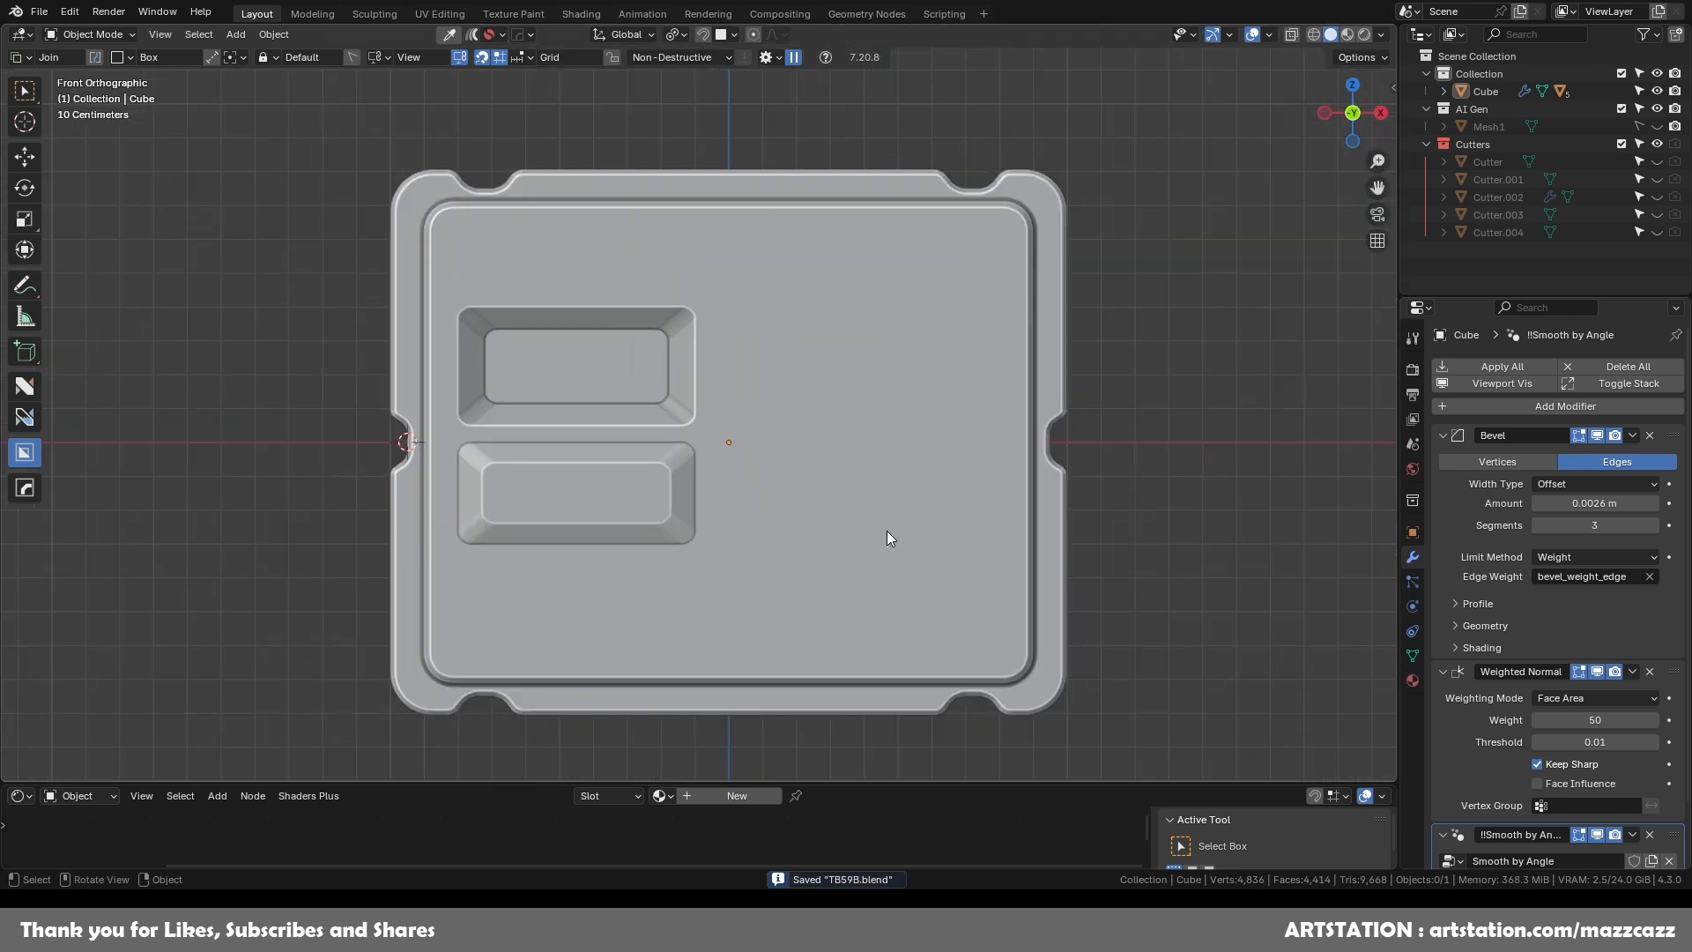
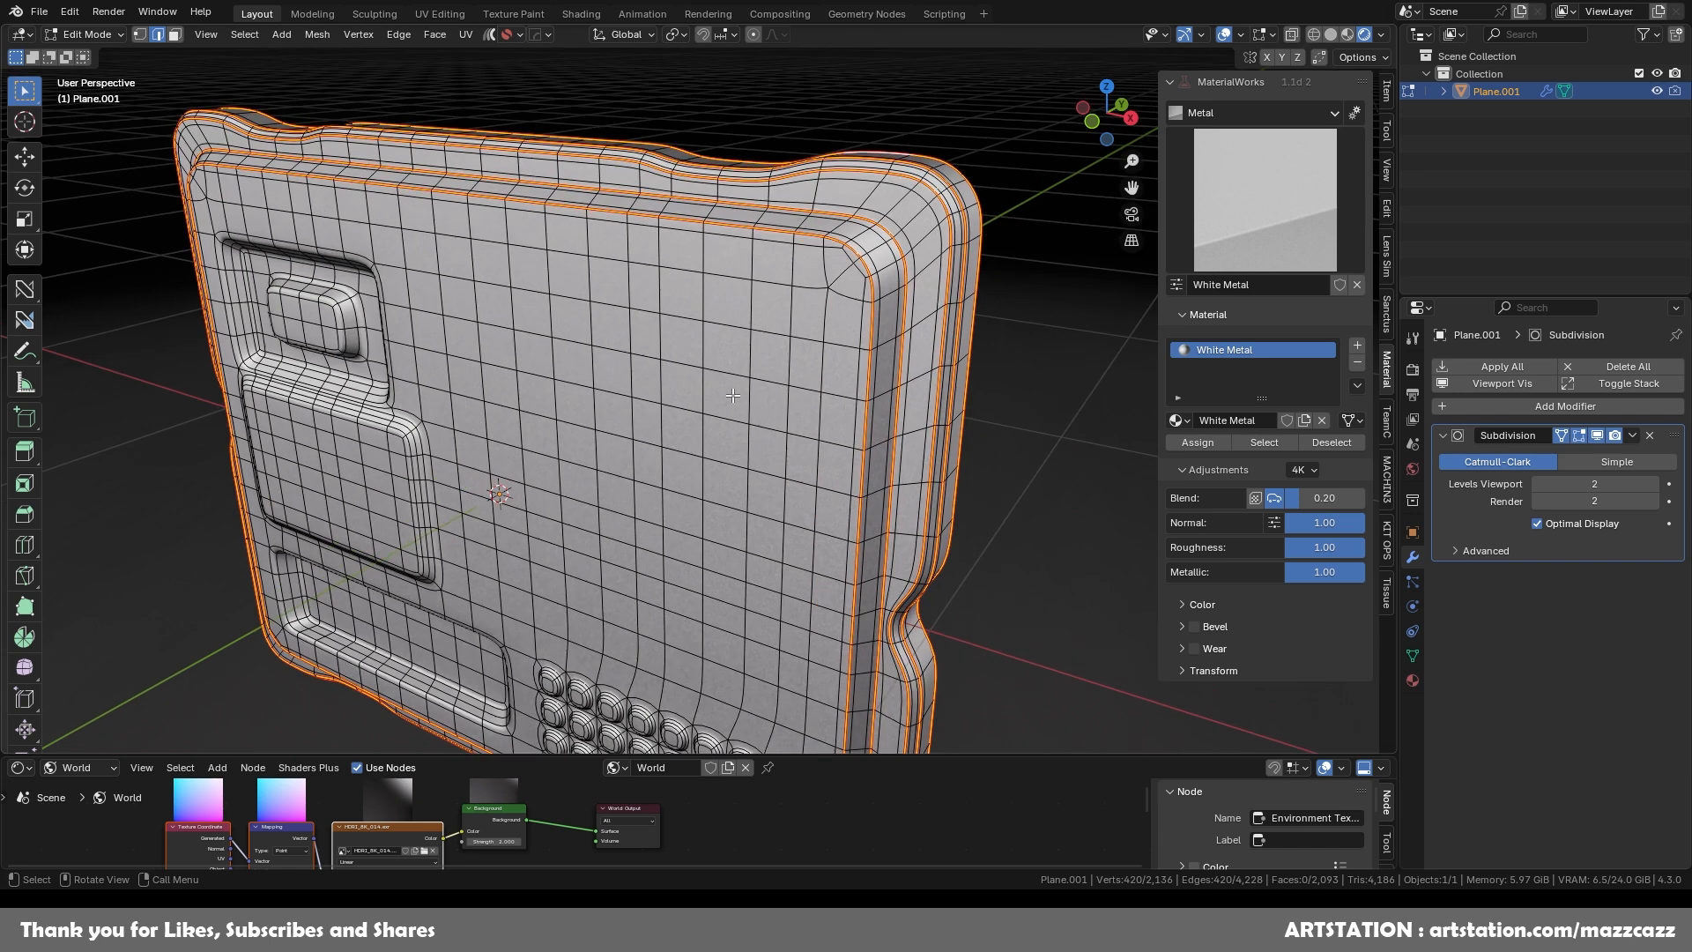
Unwrap all faces of the panel mesh using the Minimum Stretch method
{"action": "scroll", "coordinate": [719, 436], "scroll_direction": "up", "scroll_amount": 5}
{"action": "scroll", "coordinate": [763, 245], "scroll_direction": "down", "scroll_amount": 6}
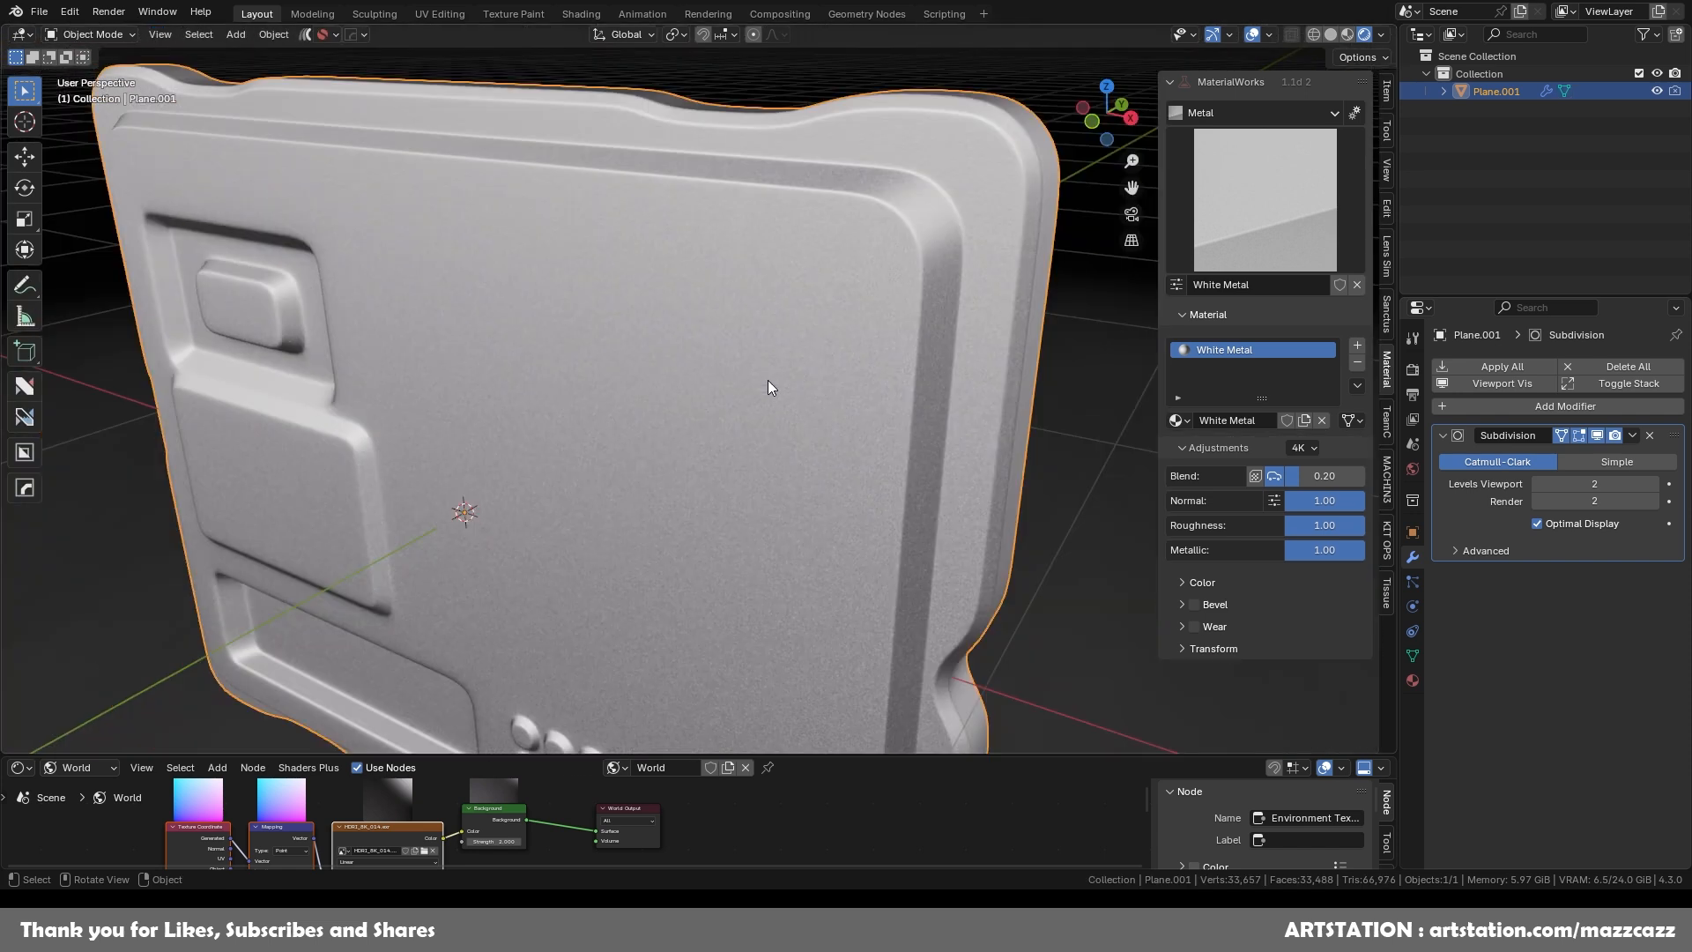
{"action": "key", "text": "Tab"}
{"action": "key", "text": "Tab"}
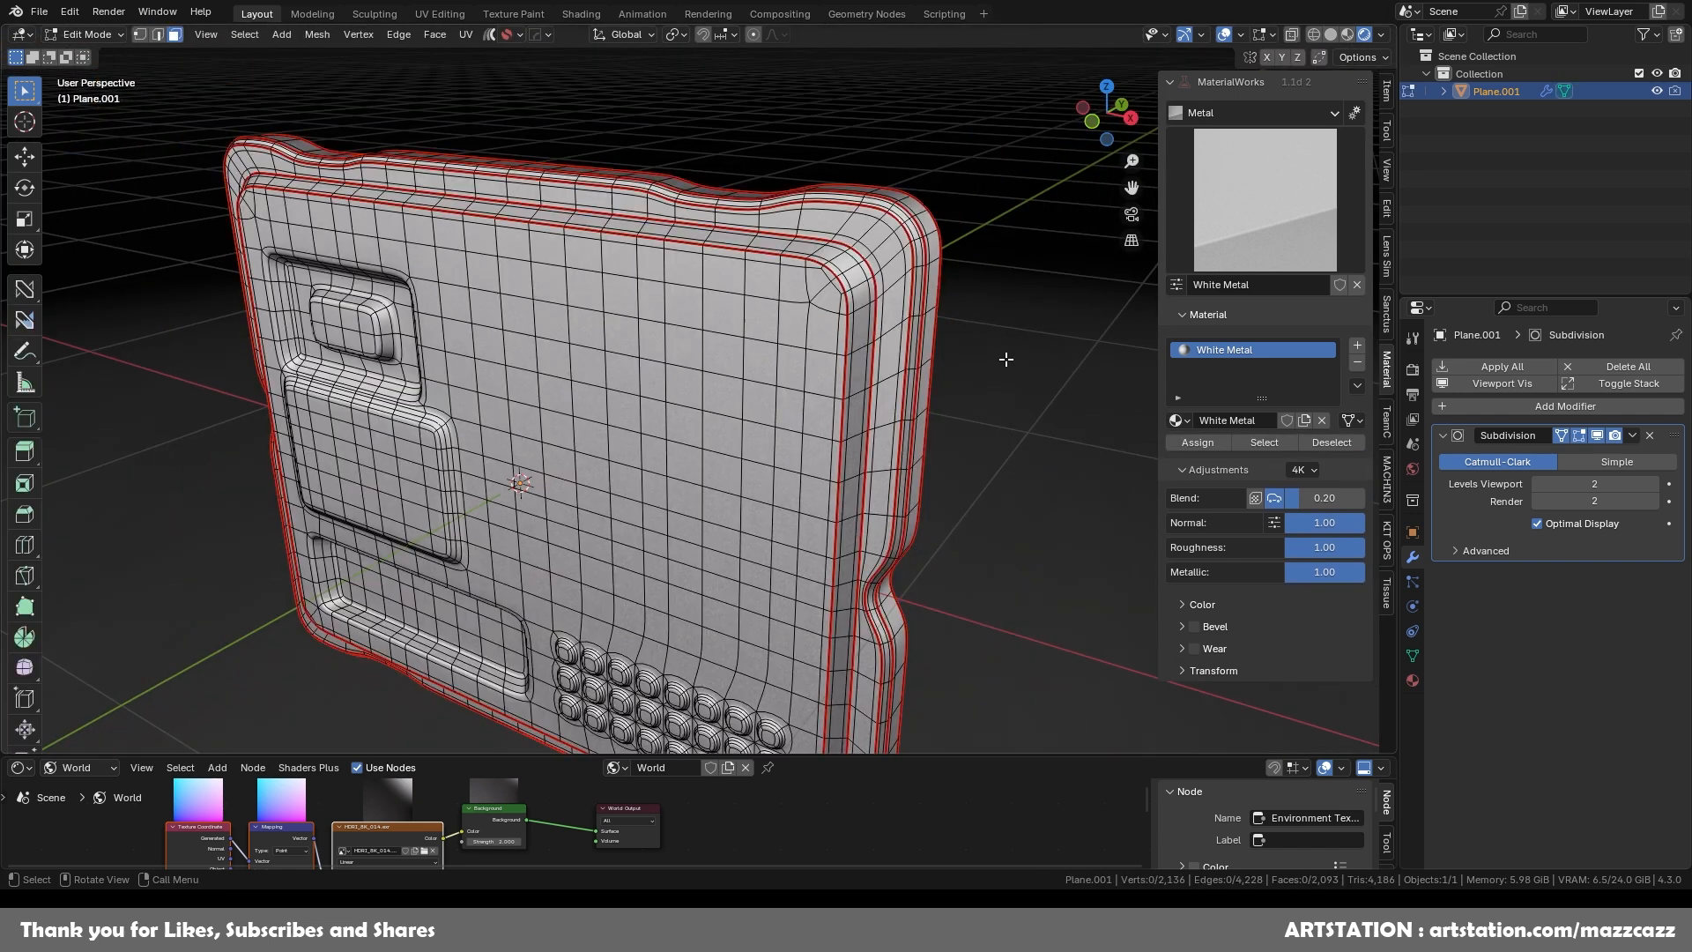
{"action": "key", "text": "a"}
{"action": "right_click", "coordinate": [929, 377]}
{"action": "mouse_move", "coordinate": [917, 567]}
{"action": "mouse_move", "coordinate": [1077, 568]}
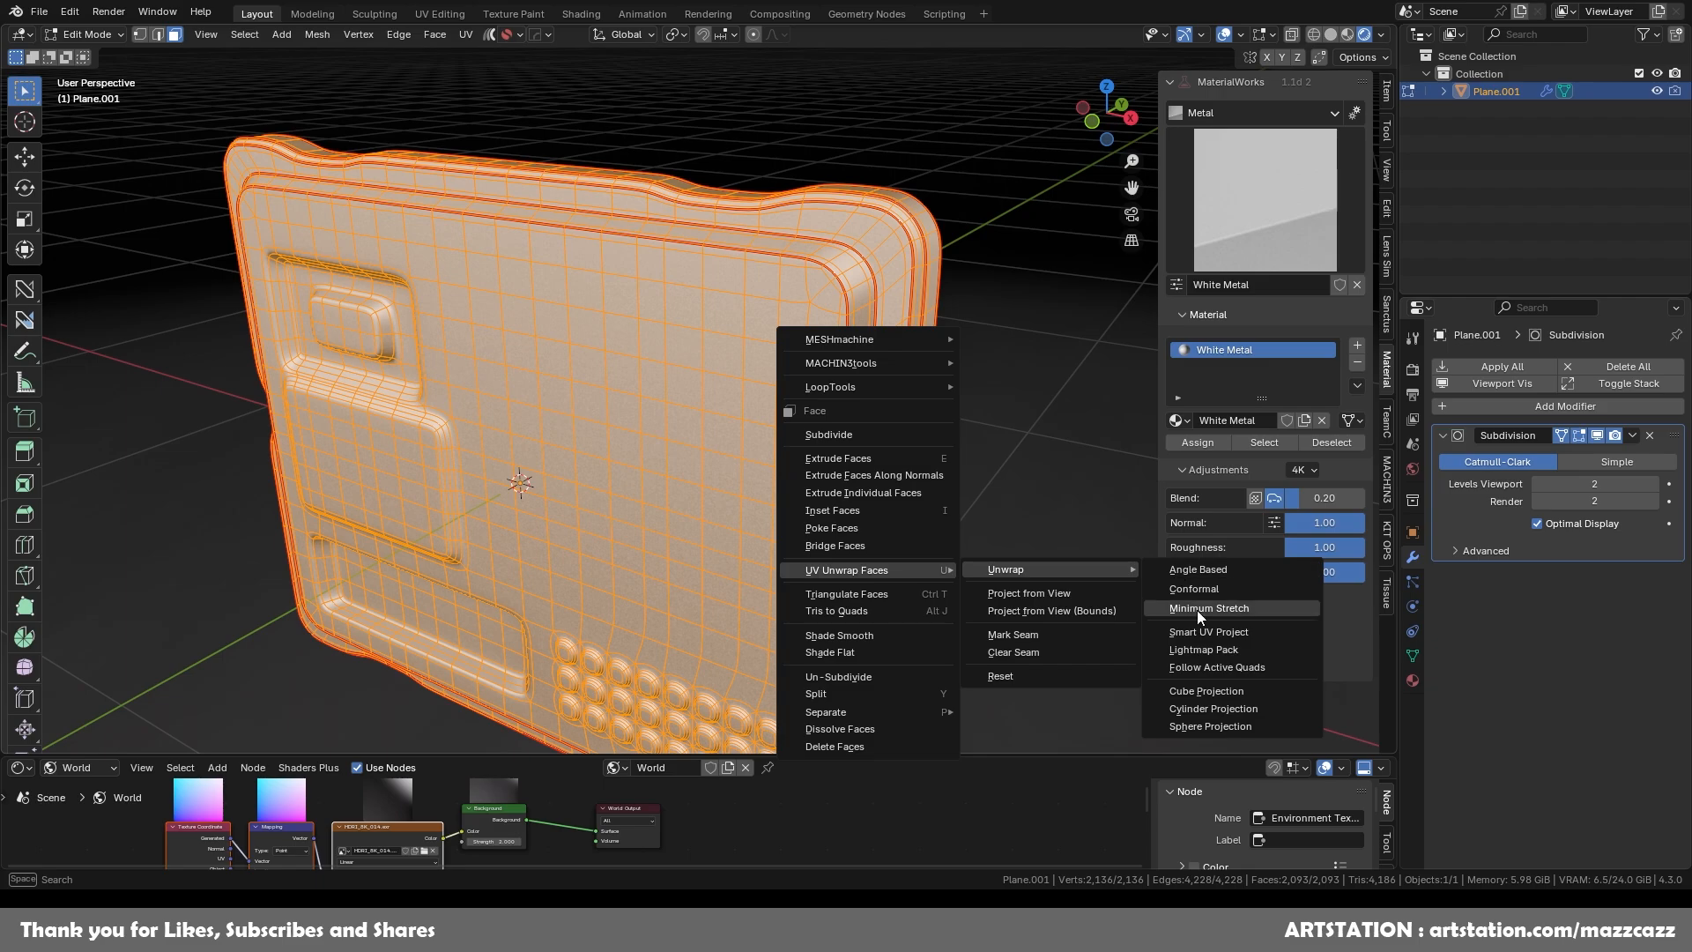
{"action": "left_click", "coordinate": [1199, 606]}
{"action": "key", "text": "Tab"}
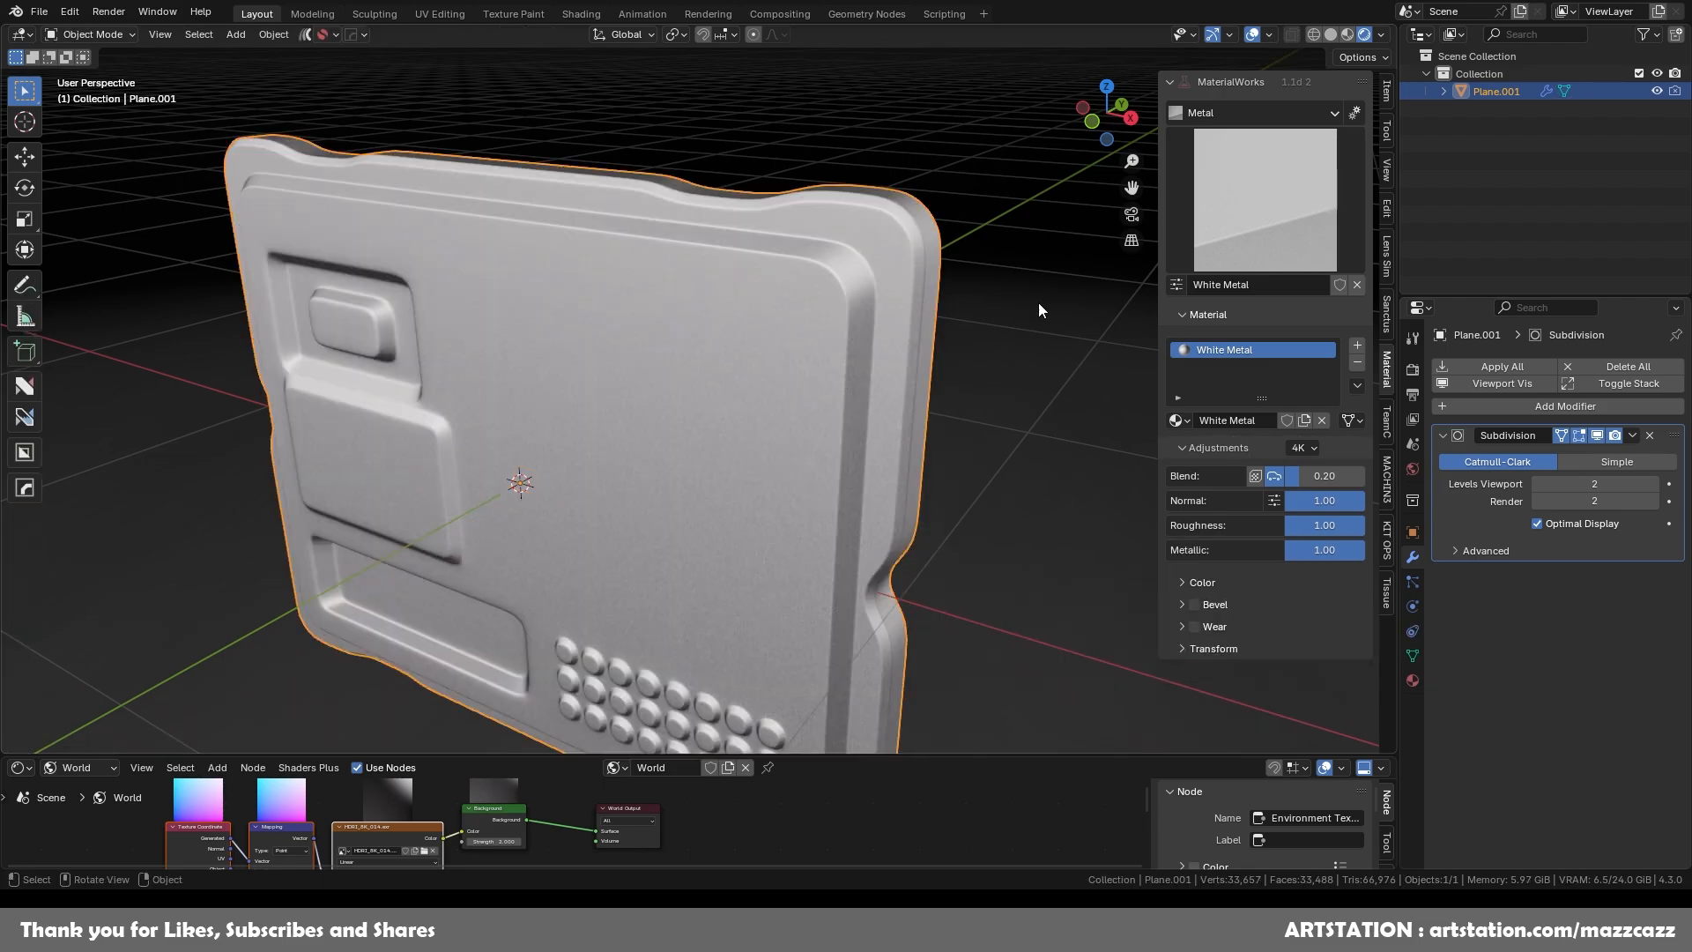
Inspect the unwrapped panel's surface texture up close and save the file
{"action": "scroll", "coordinate": [964, 440], "scroll_direction": "up", "scroll_amount": 10}
{"action": "mouse_move", "coordinate": [837, 433]}
{"action": "middle_mouse_down"}
{"action": "mouse_move", "coordinate": [842, 382]}
{"action": "mouse_move", "coordinate": [899, 373]}
{"action": "mouse_move", "coordinate": [915, 432]}
{"action": "mouse_move", "coordinate": [843, 462]}
{"action": "middle_mouse_up"}
{"action": "scroll", "coordinate": [844, 462], "scroll_direction": "down", "scroll_amount": 5}
{"action": "scroll", "coordinate": [848, 455], "scroll_direction": "down", "scroll_amount": 8}
{"action": "key", "text": "ctrl+s"}
{"action": "middle_click_drag", "start_coordinate": [785, 507], "coordinate": [793, 394]}
{"action": "scroll", "coordinate": [793, 394], "scroll_direction": "up", "scroll_amount": 6}
Clear the selection and select the three face loops of the bevel around the panel's large inner face
{"action": "key", "text": "Tab"}
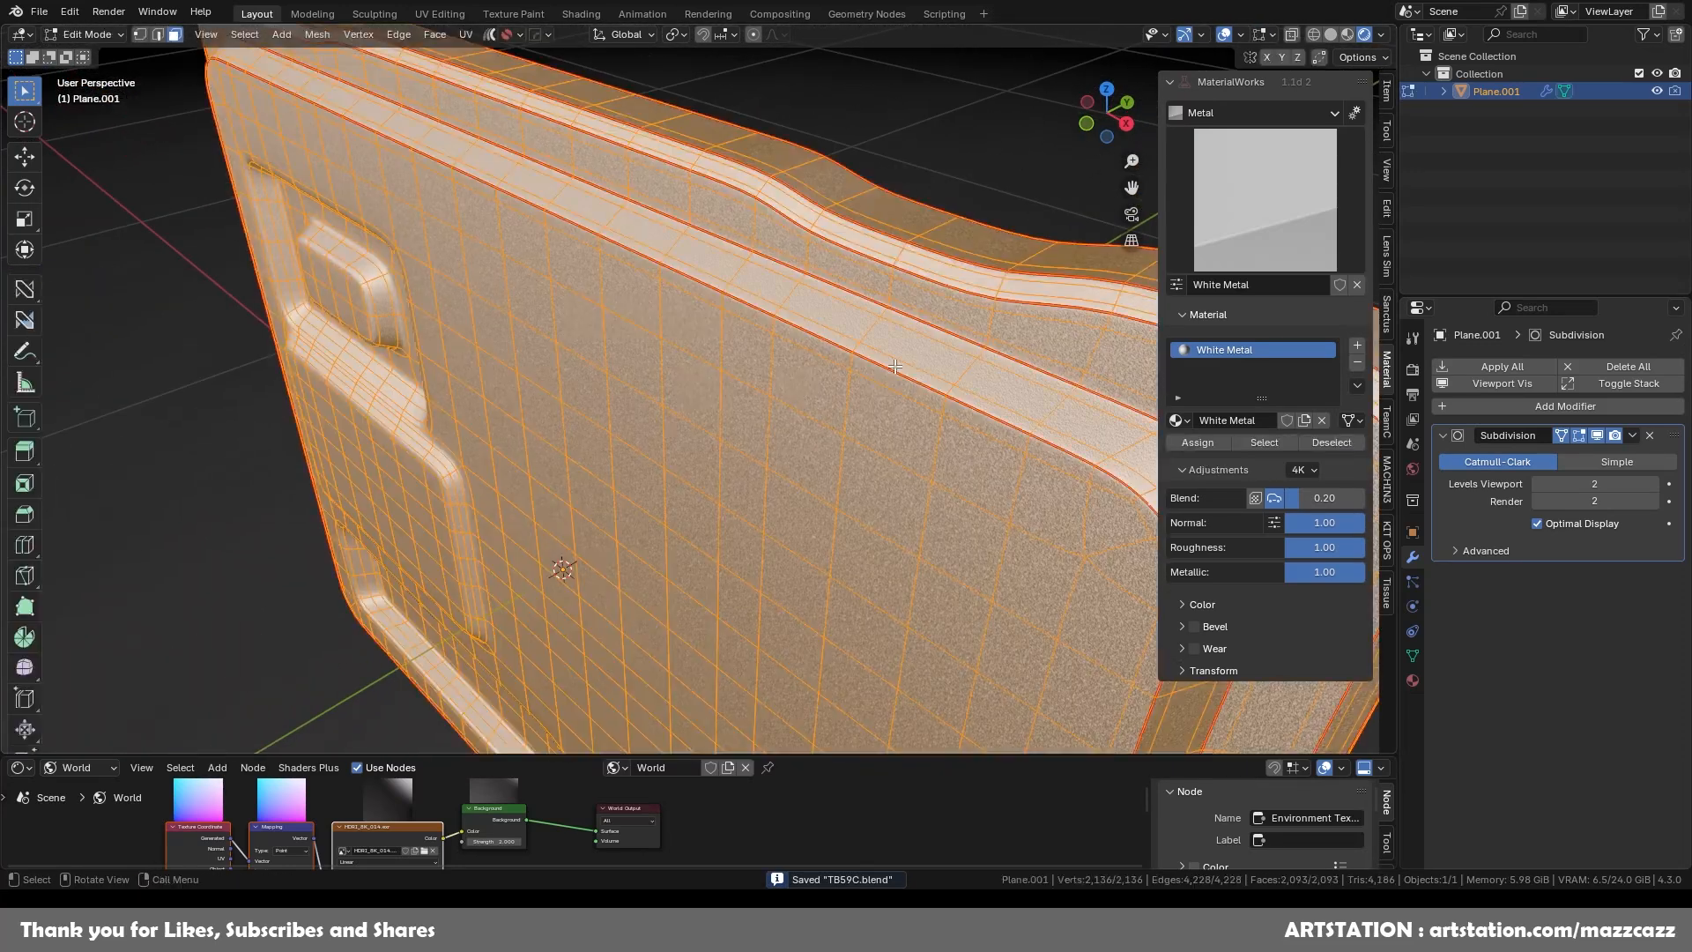
{"action": "key", "text": "alt+a"}
{"action": "left_click", "coordinate": [857, 347]}
{"action": "left_click", "coordinate": [857, 346], "text": "alt"}
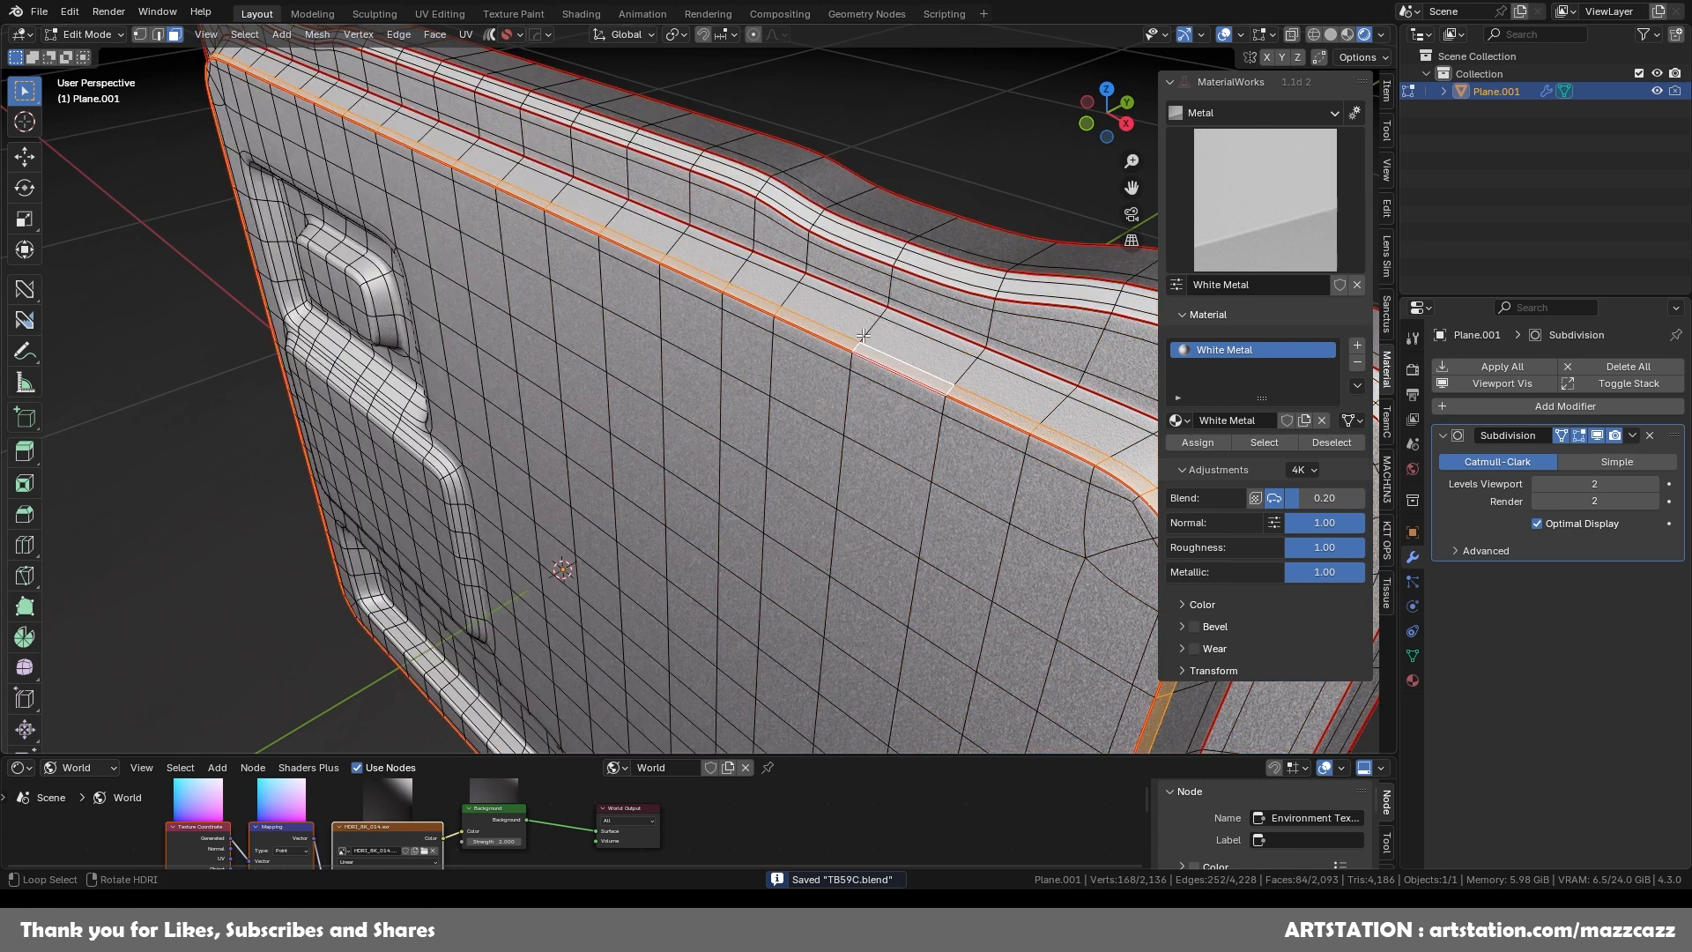
{"action": "middle_click_drag", "start_coordinate": [858, 346], "coordinate": [826, 357]}
{"action": "key", "text": "d"}
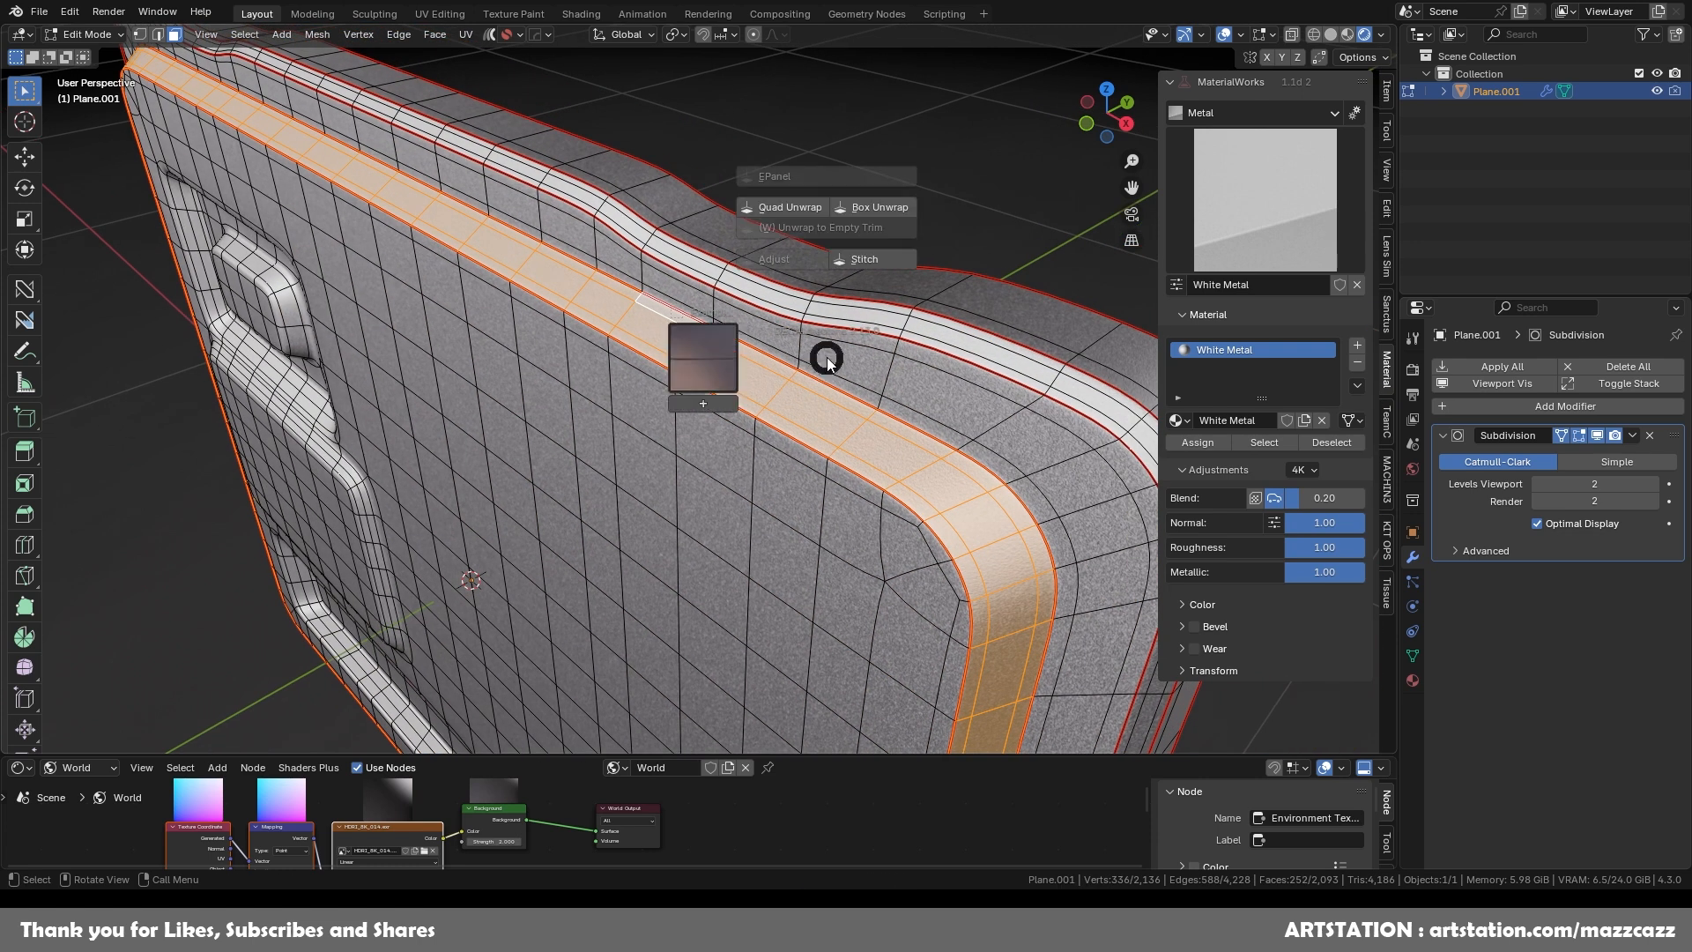
{"action": "left_click", "coordinate": [706, 372]}
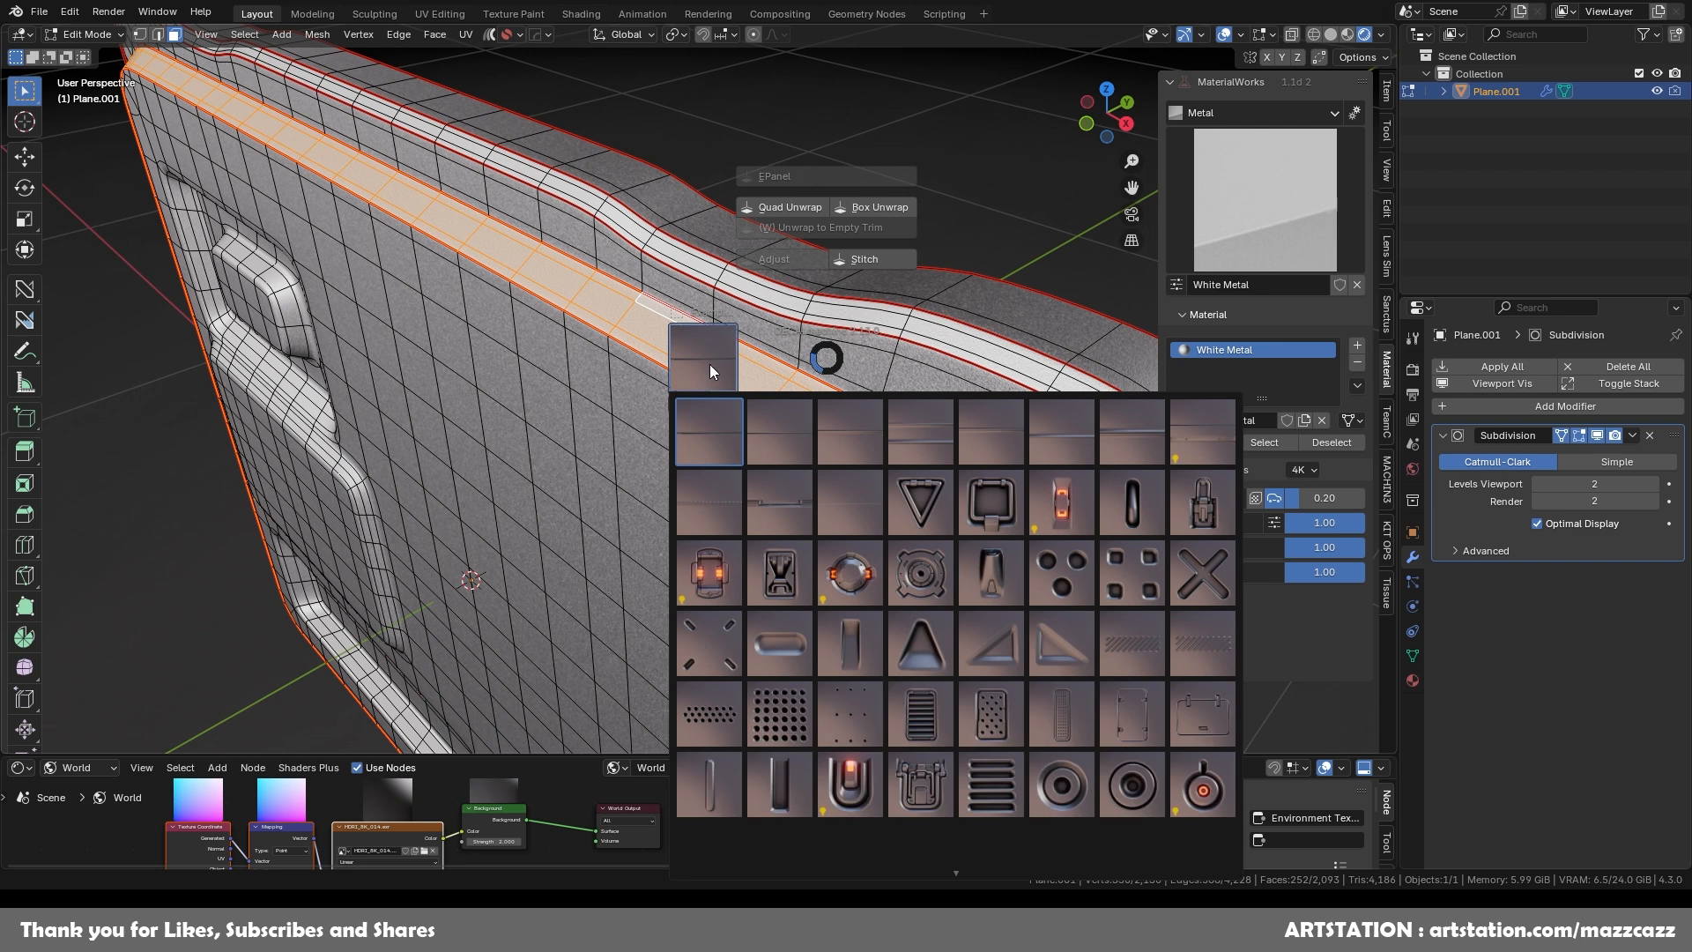
{"action": "left_click", "coordinate": [702, 437]}
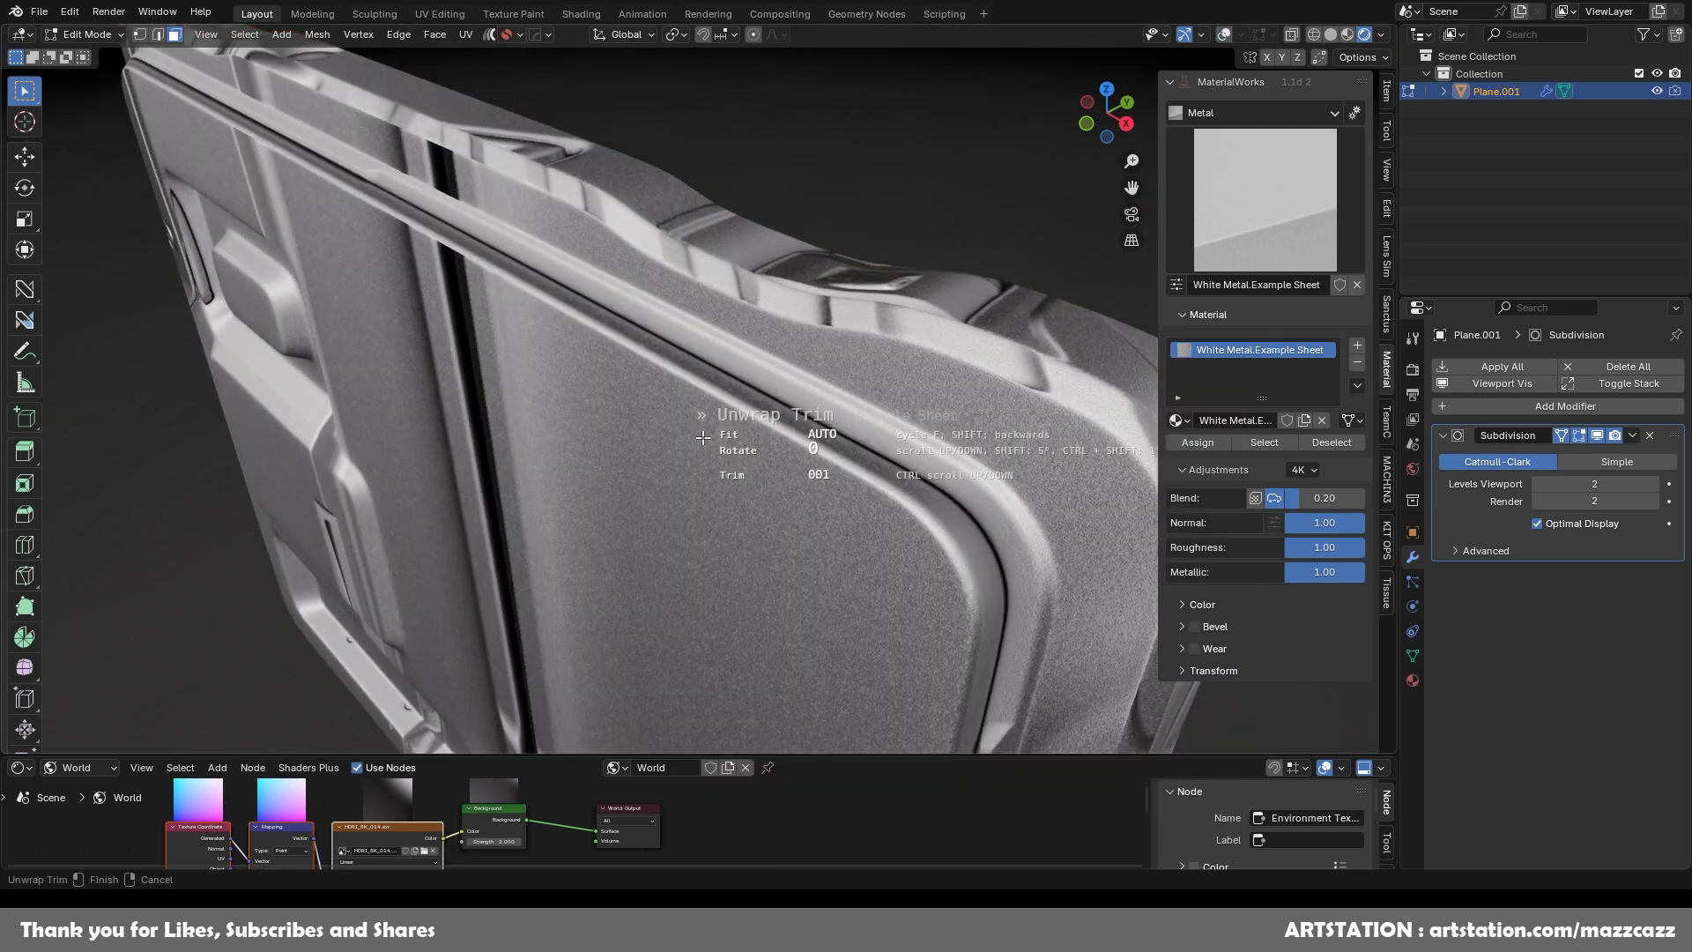
{"action": "right_click", "coordinate": [702, 437]}
Unwrap the inner bevel loops onto Example Sheet trim 001 with AUTO fit, after previewing the other trims
{"action": "key", "text": "d"}
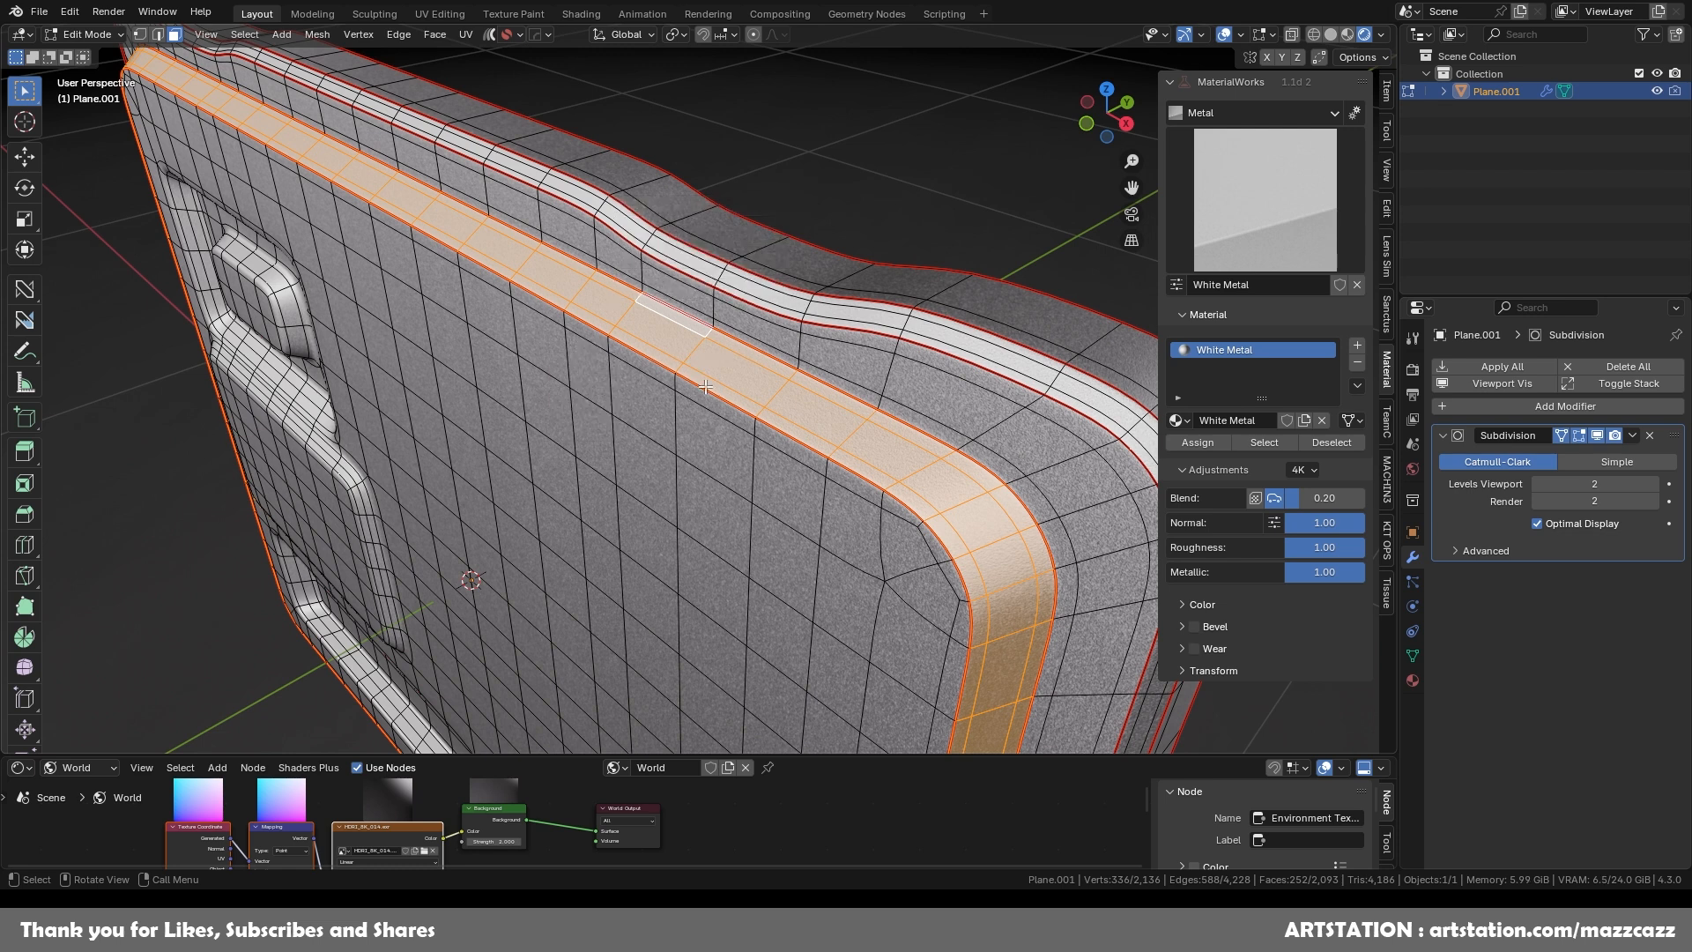
{"action": "key", "text": "d"}
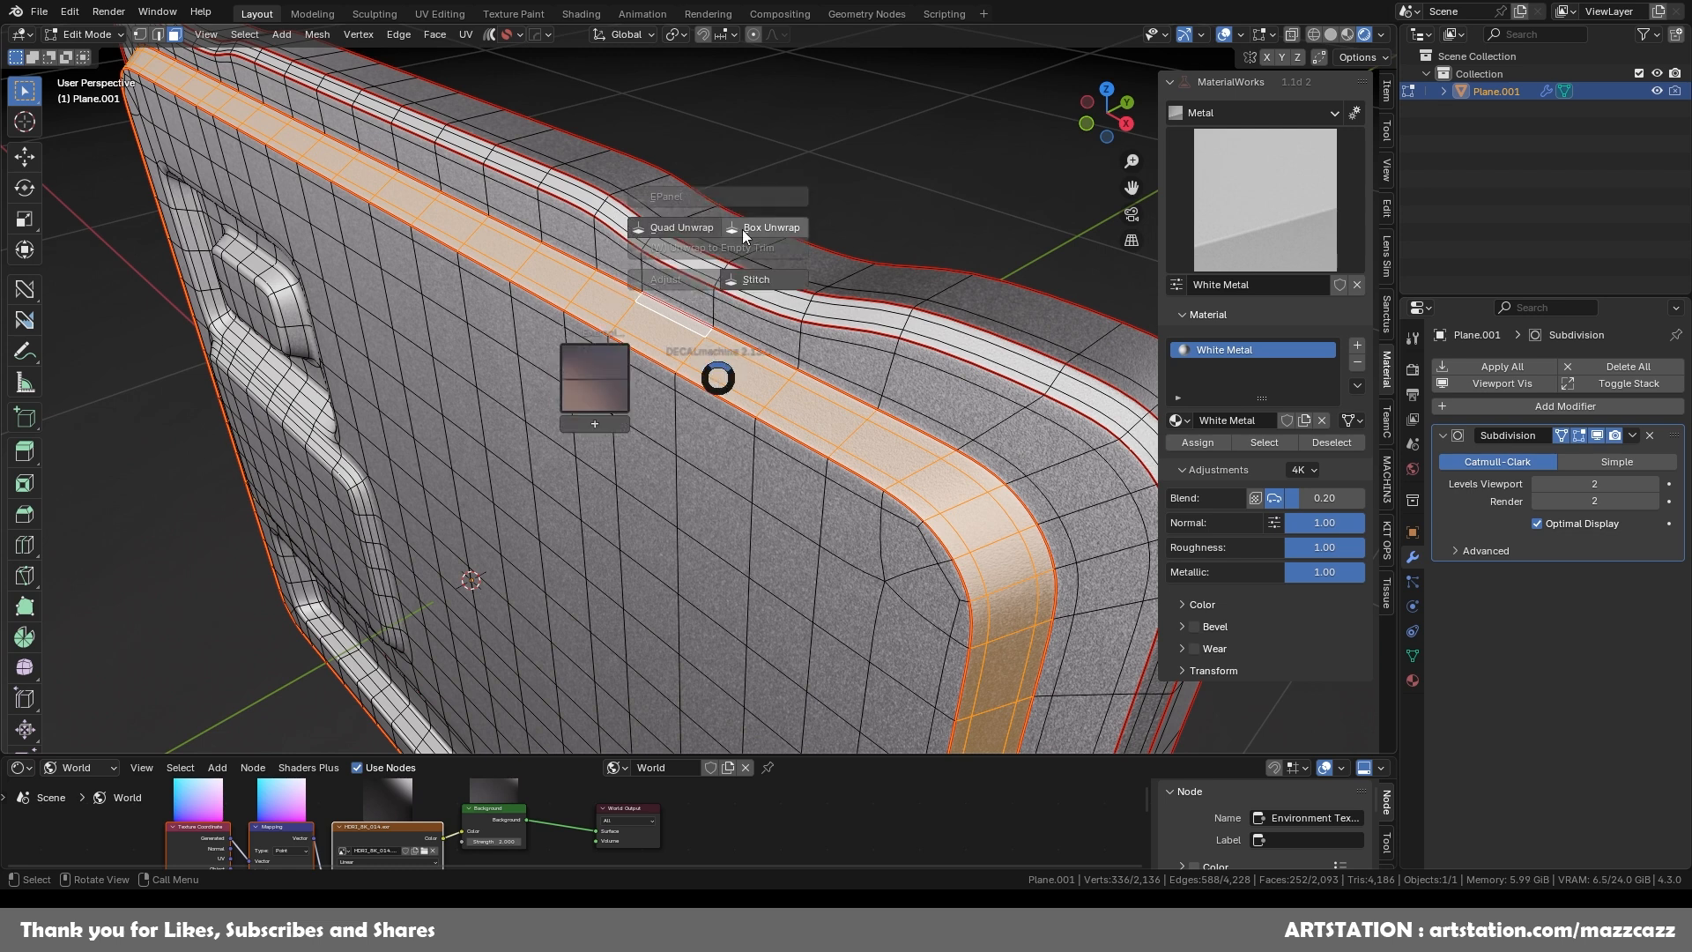
{"action": "left_click", "coordinate": [596, 423]}
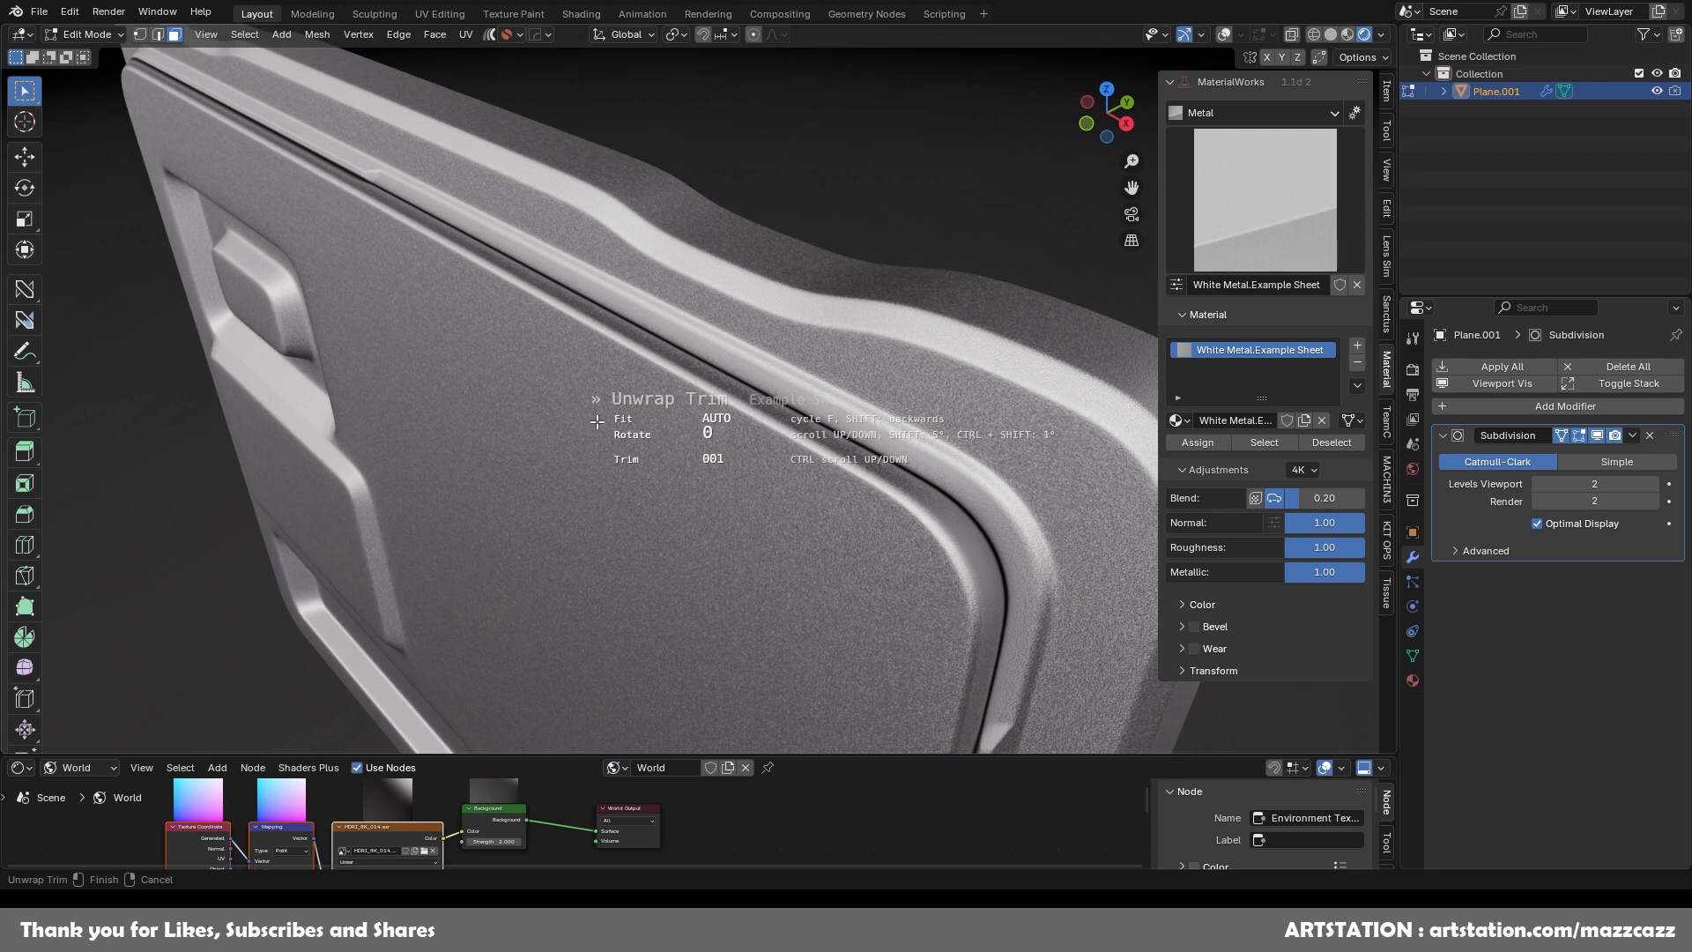
{"action": "scroll", "coordinate": [597, 424], "scroll_direction": "up", "scroll_amount": 3}
{"action": "scroll", "coordinate": [595, 424], "scroll_direction": "down", "scroll_amount": 1}
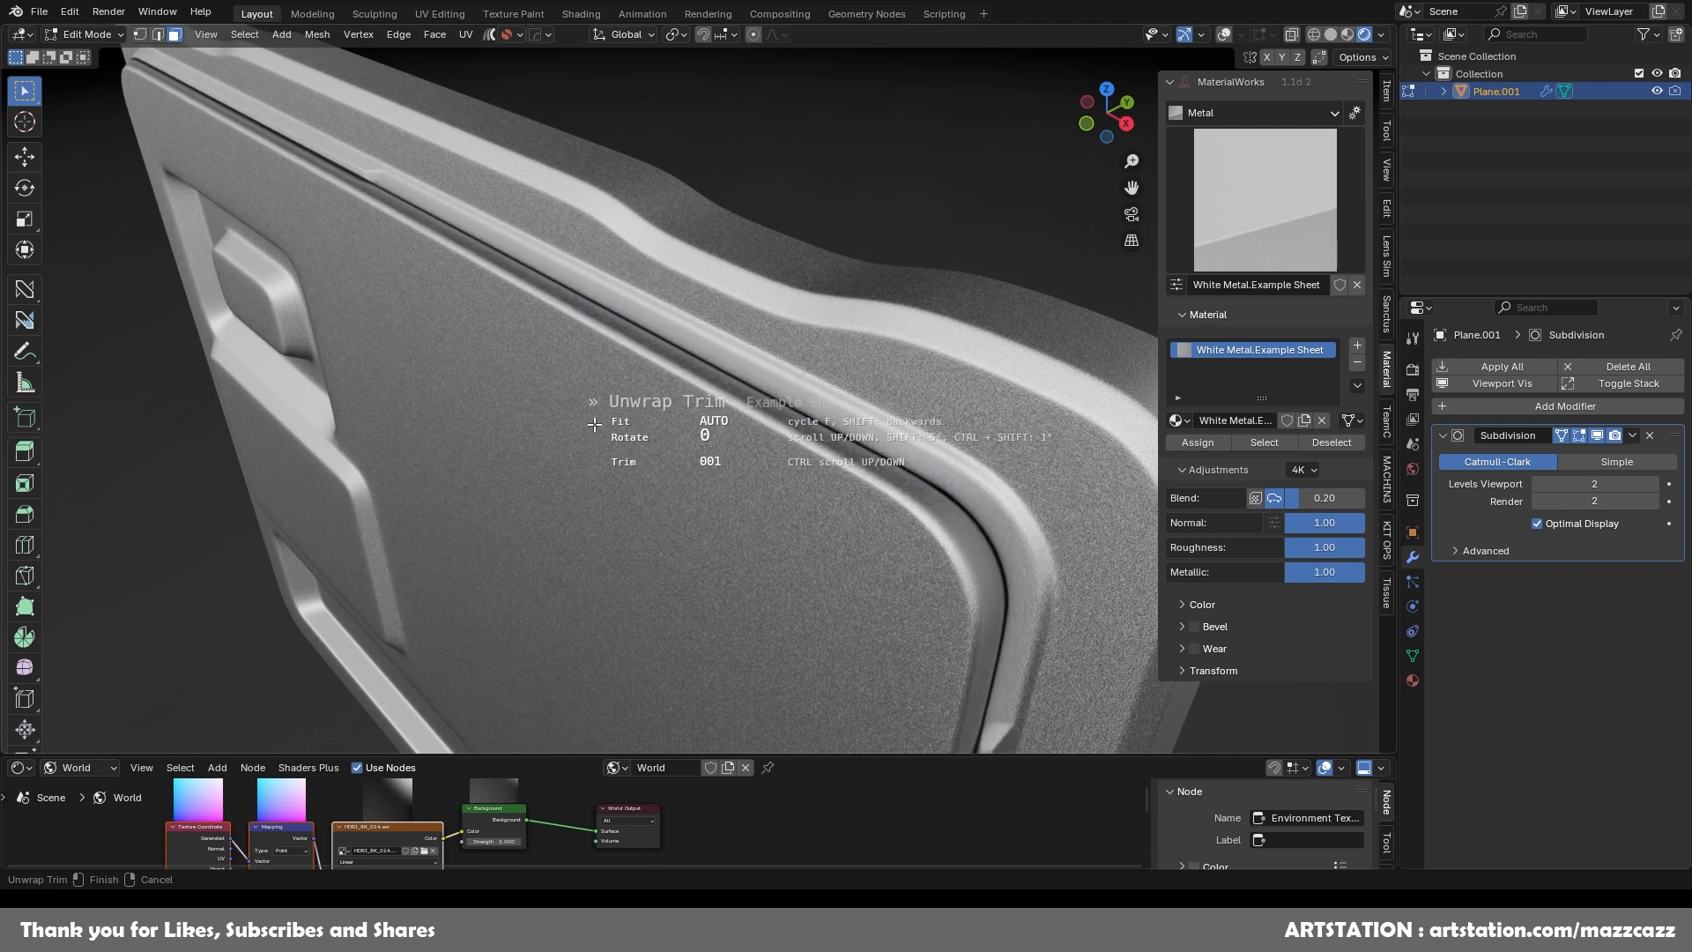
{"action": "scroll", "coordinate": [594, 424], "scroll_direction": "up", "scroll_amount": 8, "text": "ctrl"}
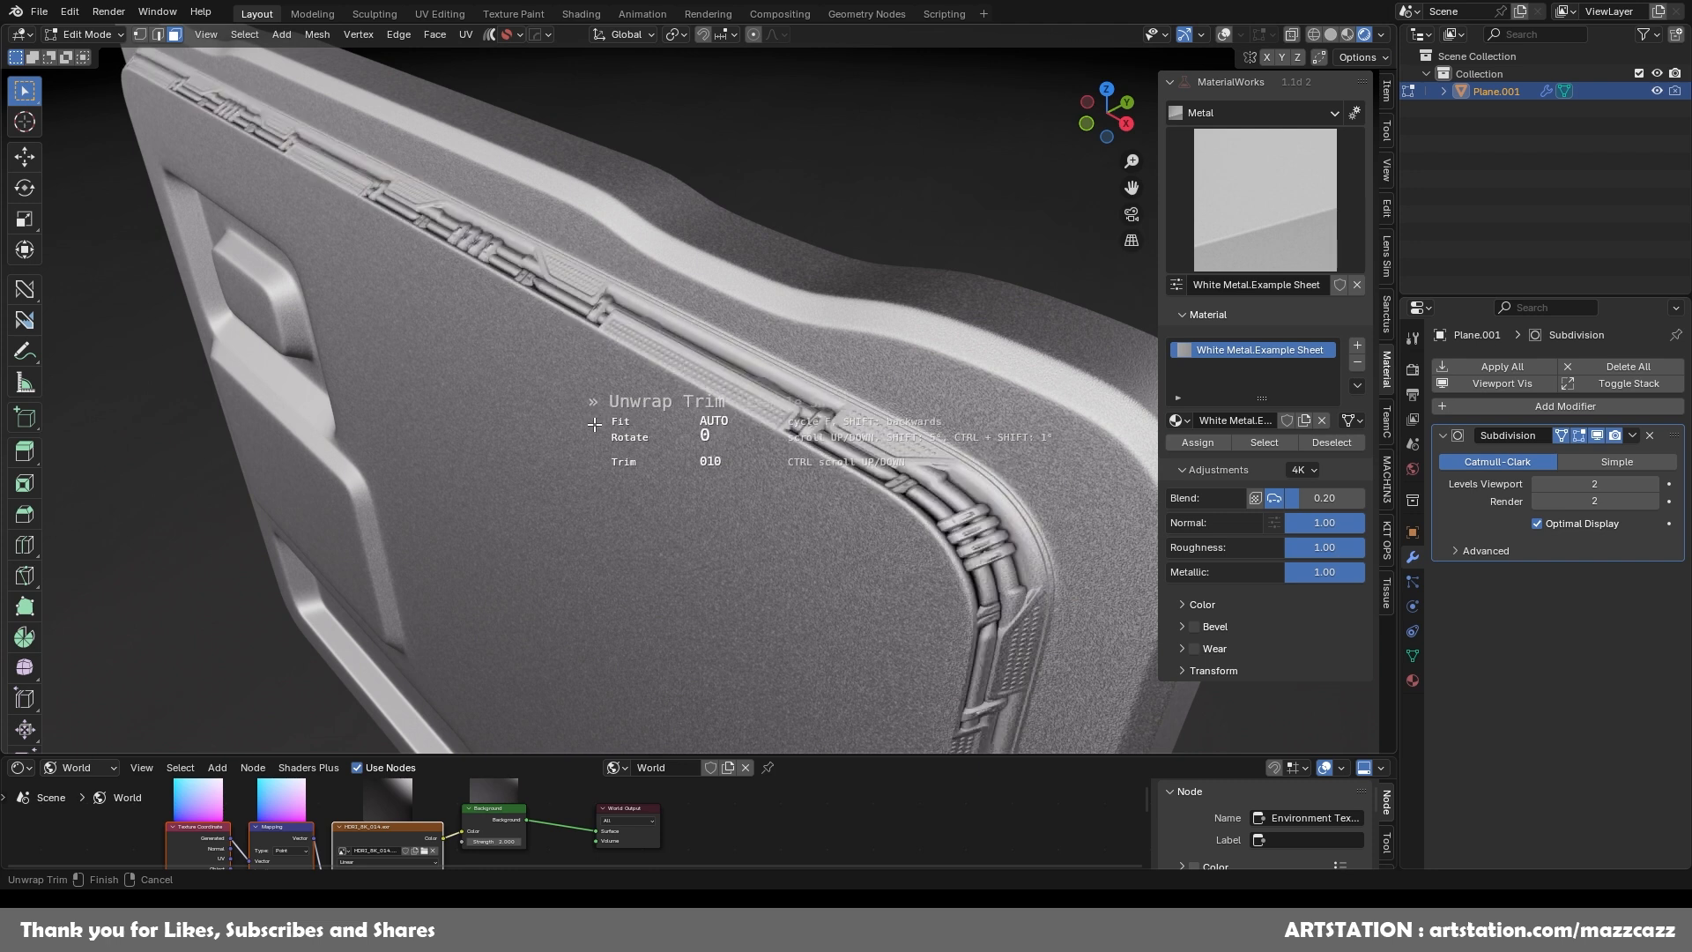
{"action": "scroll", "coordinate": [594, 424], "scroll_direction": "down", "scroll_amount": 4, "text": "ctrl"}
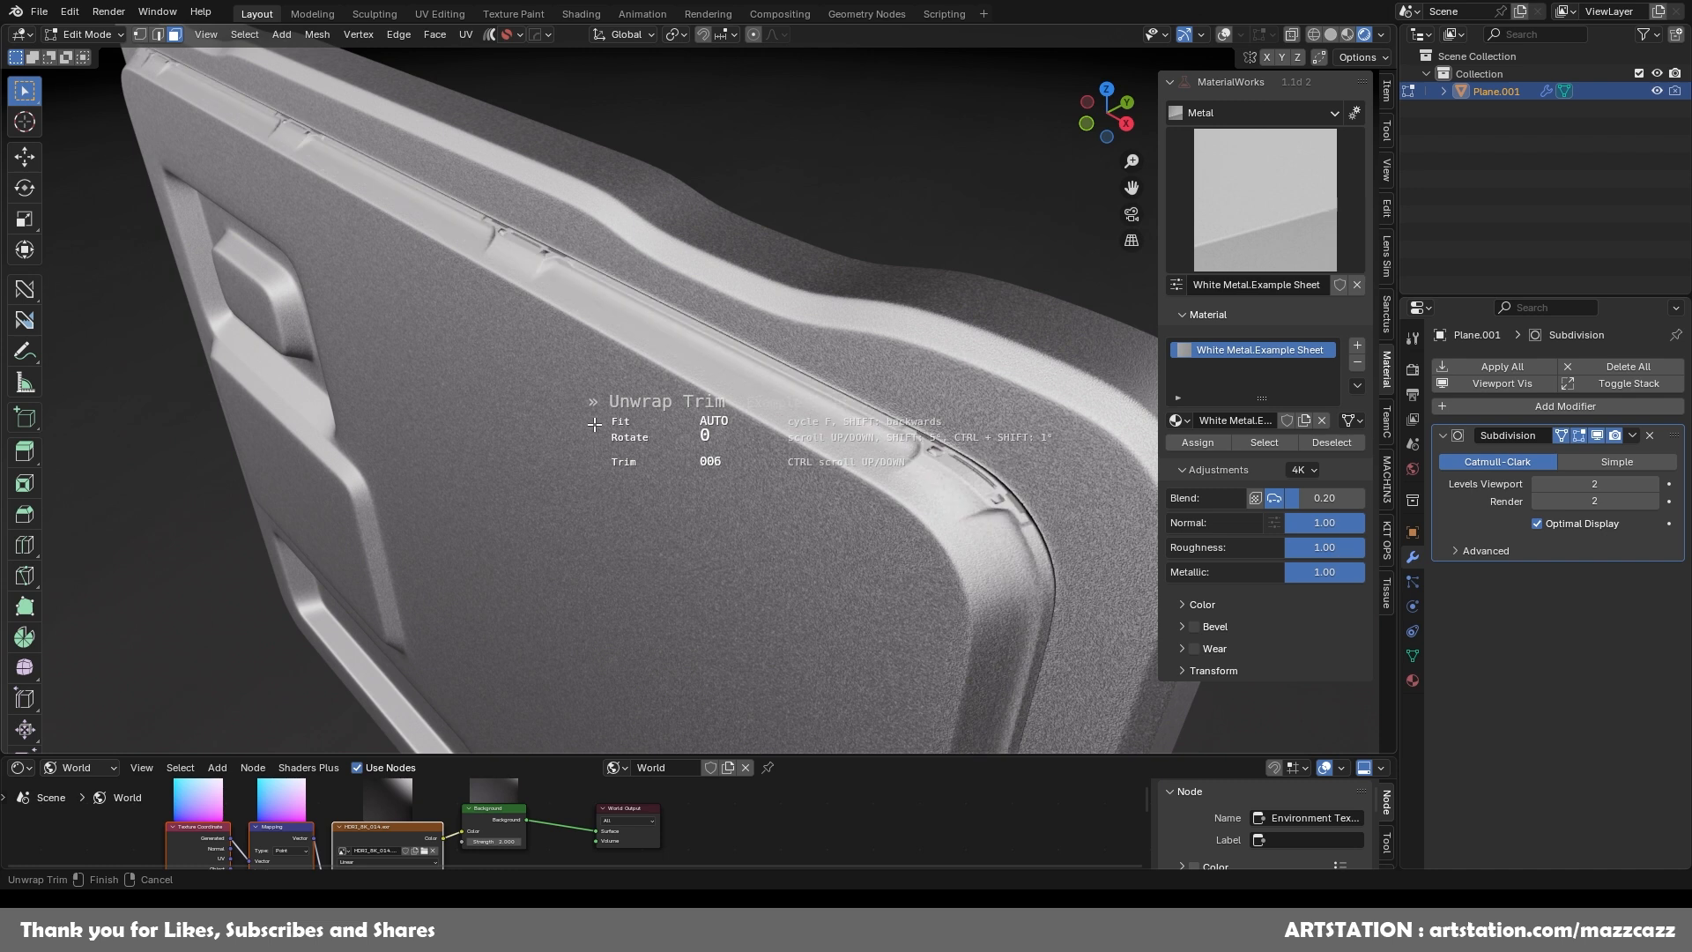
{"action": "scroll", "coordinate": [595, 423], "scroll_direction": "down", "scroll_amount": 4, "text": "ctrl"}
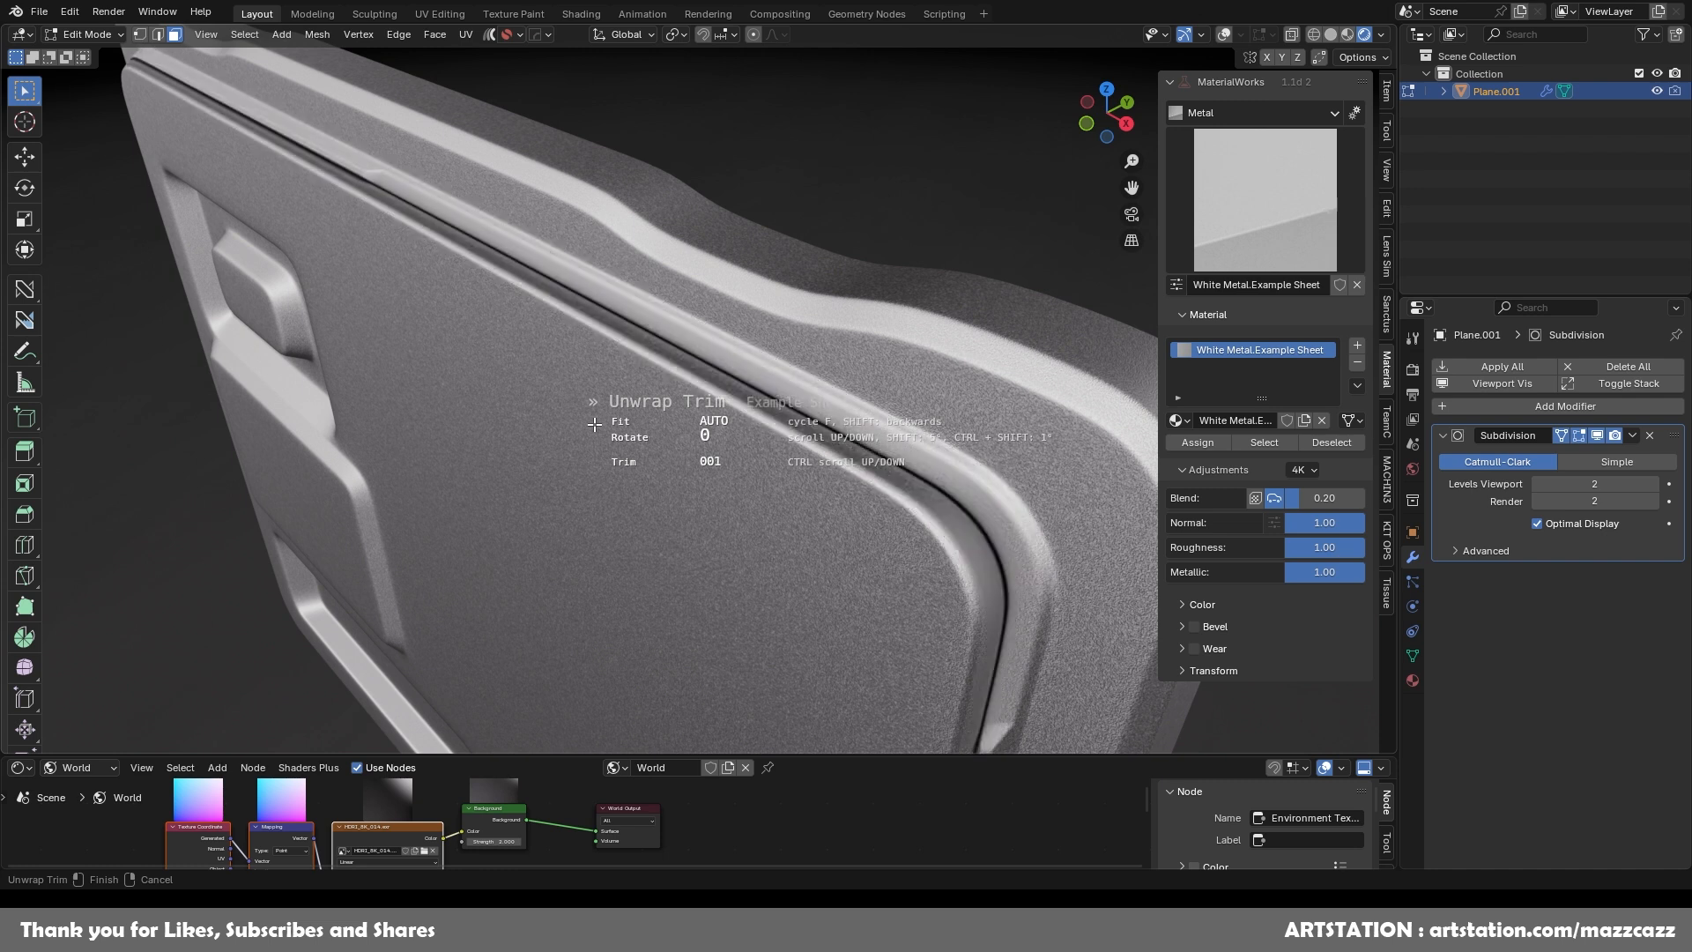
{"action": "left_click", "coordinate": [595, 424]}
Select the three face loops that run along the wavy bevel of the panel's outer rim
{"action": "scroll", "coordinate": [599, 422], "scroll_direction": "down", "scroll_amount": 3}
{"action": "key", "text": "alt+a"}
{"action": "scroll", "coordinate": [798, 375], "scroll_direction": "up", "scroll_amount": 2}
{"action": "left_click", "coordinate": [724, 362]}
{"action": "left_click", "coordinate": [689, 351]}
{"action": "key", "text": "alt+a"}
{"action": "left_click", "coordinate": [683, 345], "text": "alt"}
{"action": "left_click", "coordinate": [686, 332], "text": "alt+shift"}
{"action": "left_click", "coordinate": [686, 330], "text": "alt+shift"}
{"action": "scroll", "coordinate": [716, 352], "scroll_direction": "up", "scroll_amount": 3}
Unwrap the outer rim loops to an empty trim and try to apply the Example Sheet trim to them
{"action": "key", "text": "d"}
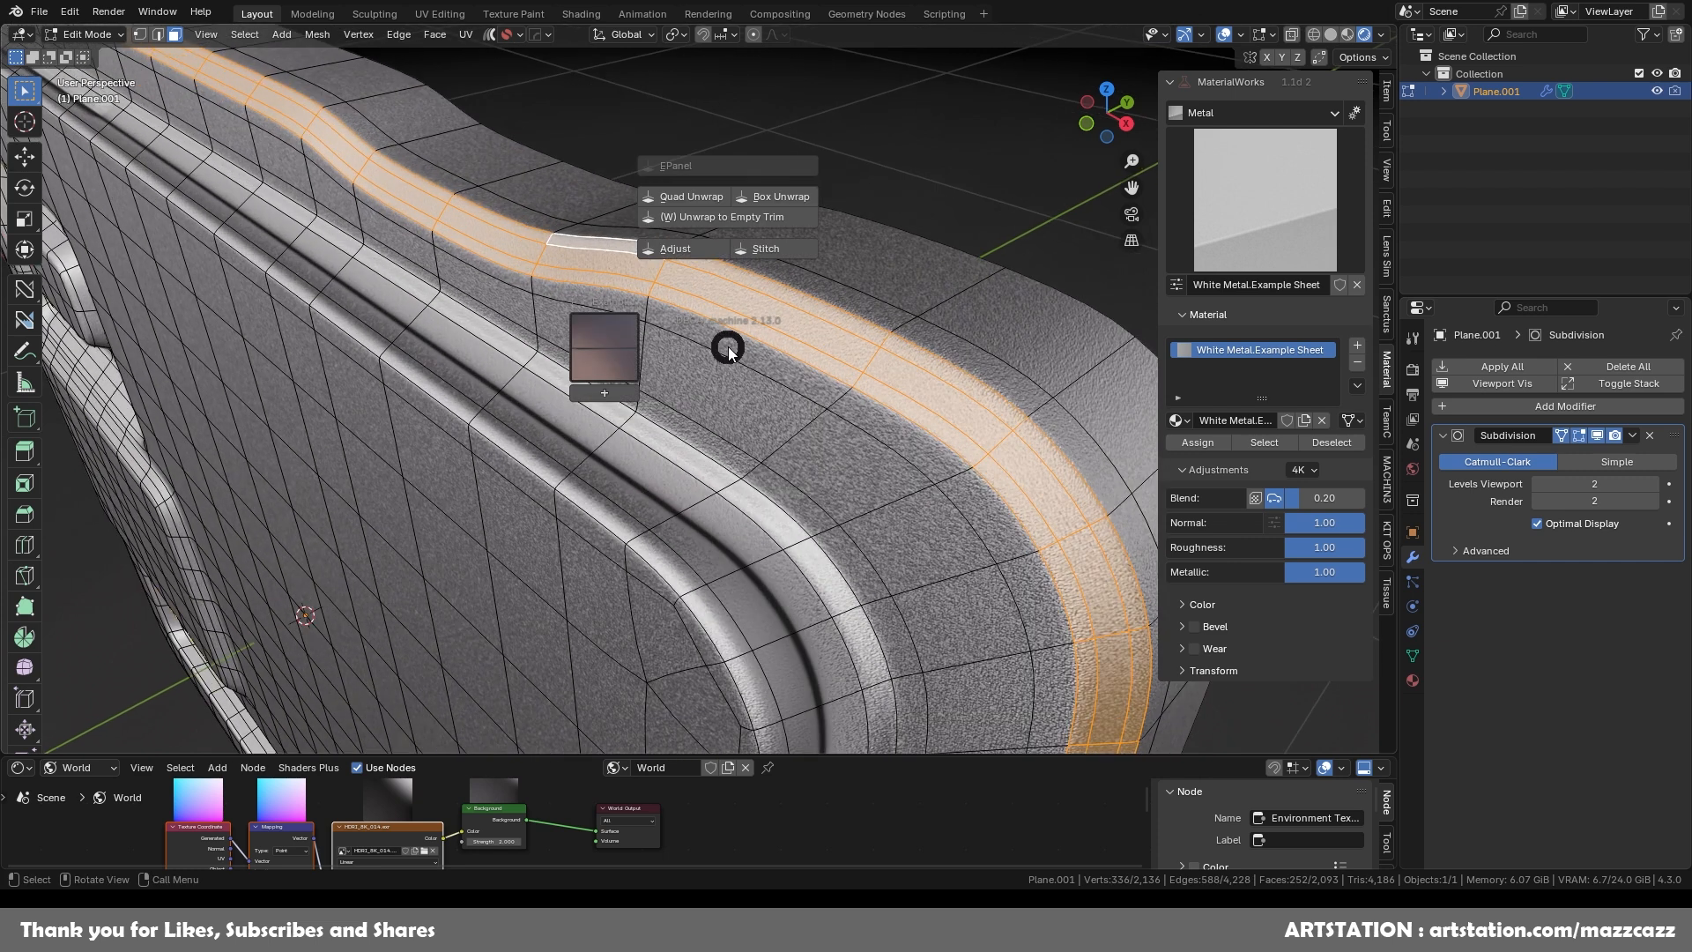
{"action": "left_click", "coordinate": [749, 218]}
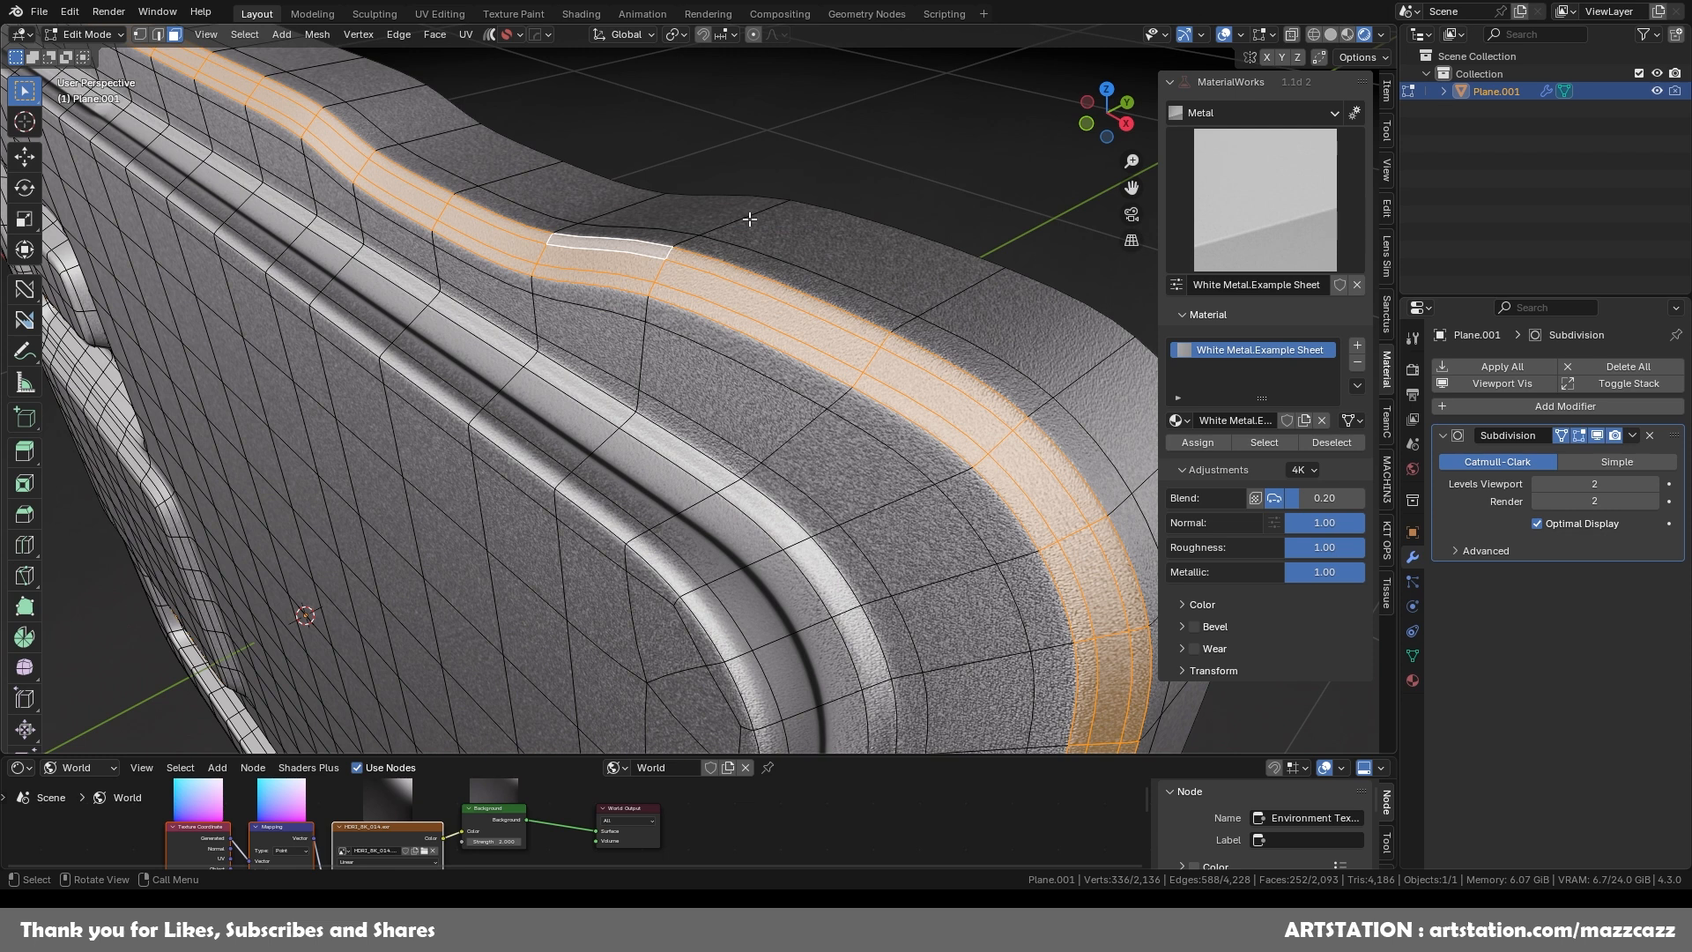
{"action": "mouse_move", "coordinate": [739, 293]}
{"action": "middle_mouse_down"}
{"action": "mouse_move", "coordinate": [777, 274]}
{"action": "mouse_move", "coordinate": [742, 305]}
{"action": "middle_mouse_up"}
{"action": "key", "text": "d"}
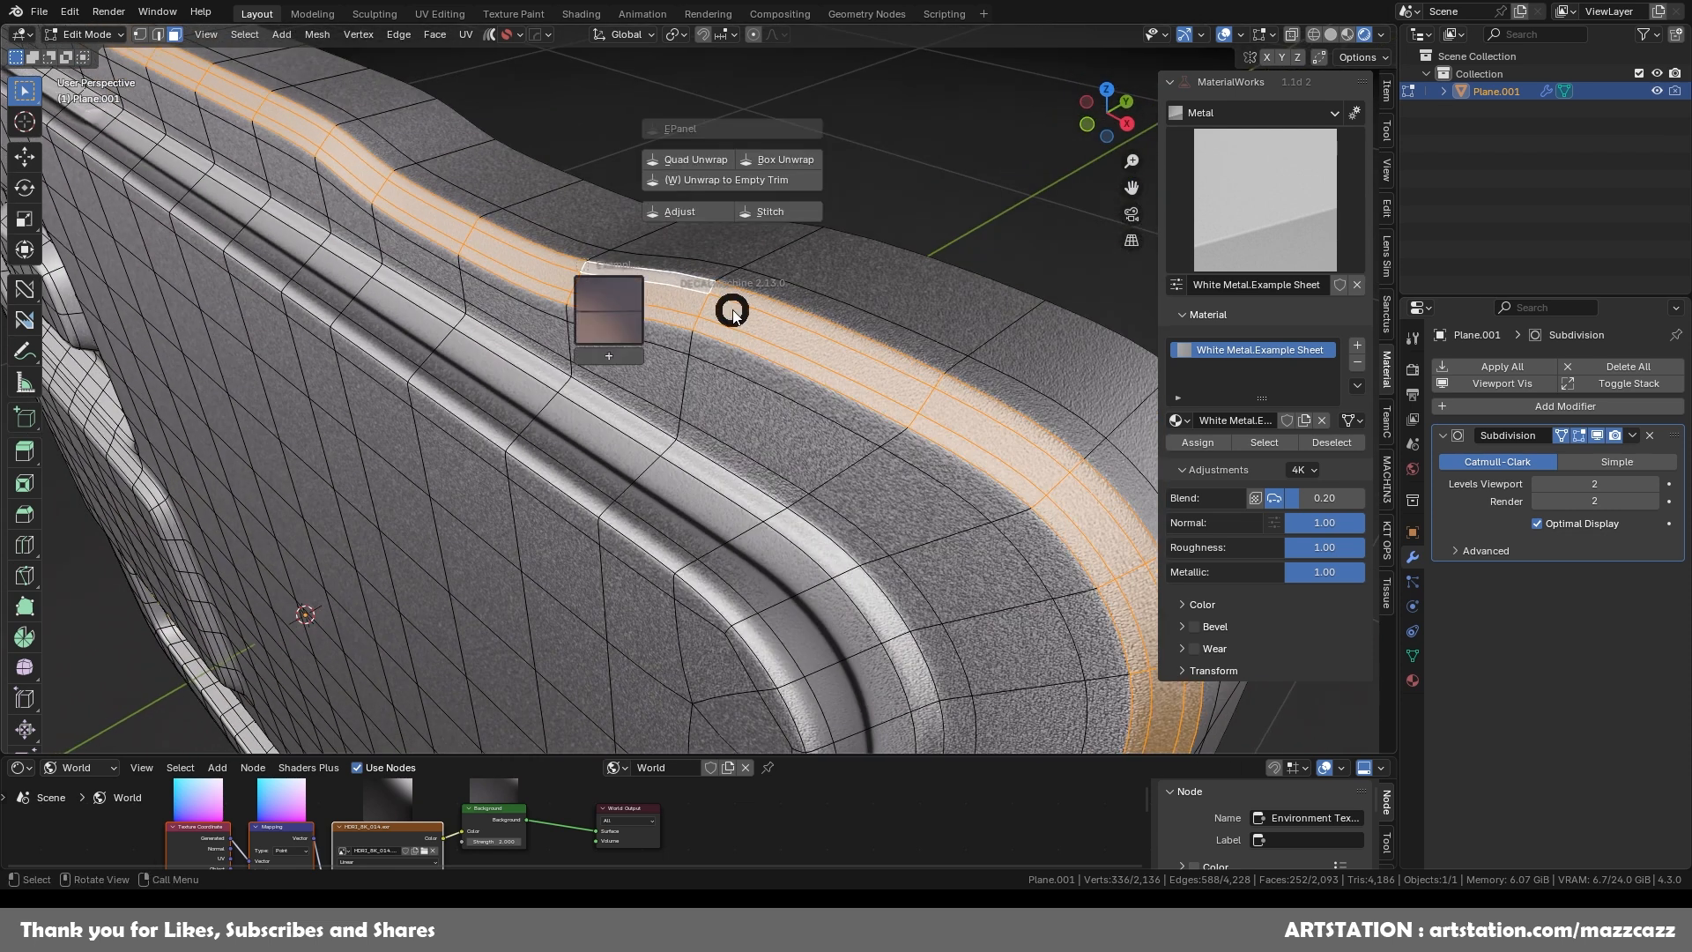
{"action": "left_click", "coordinate": [622, 358]}
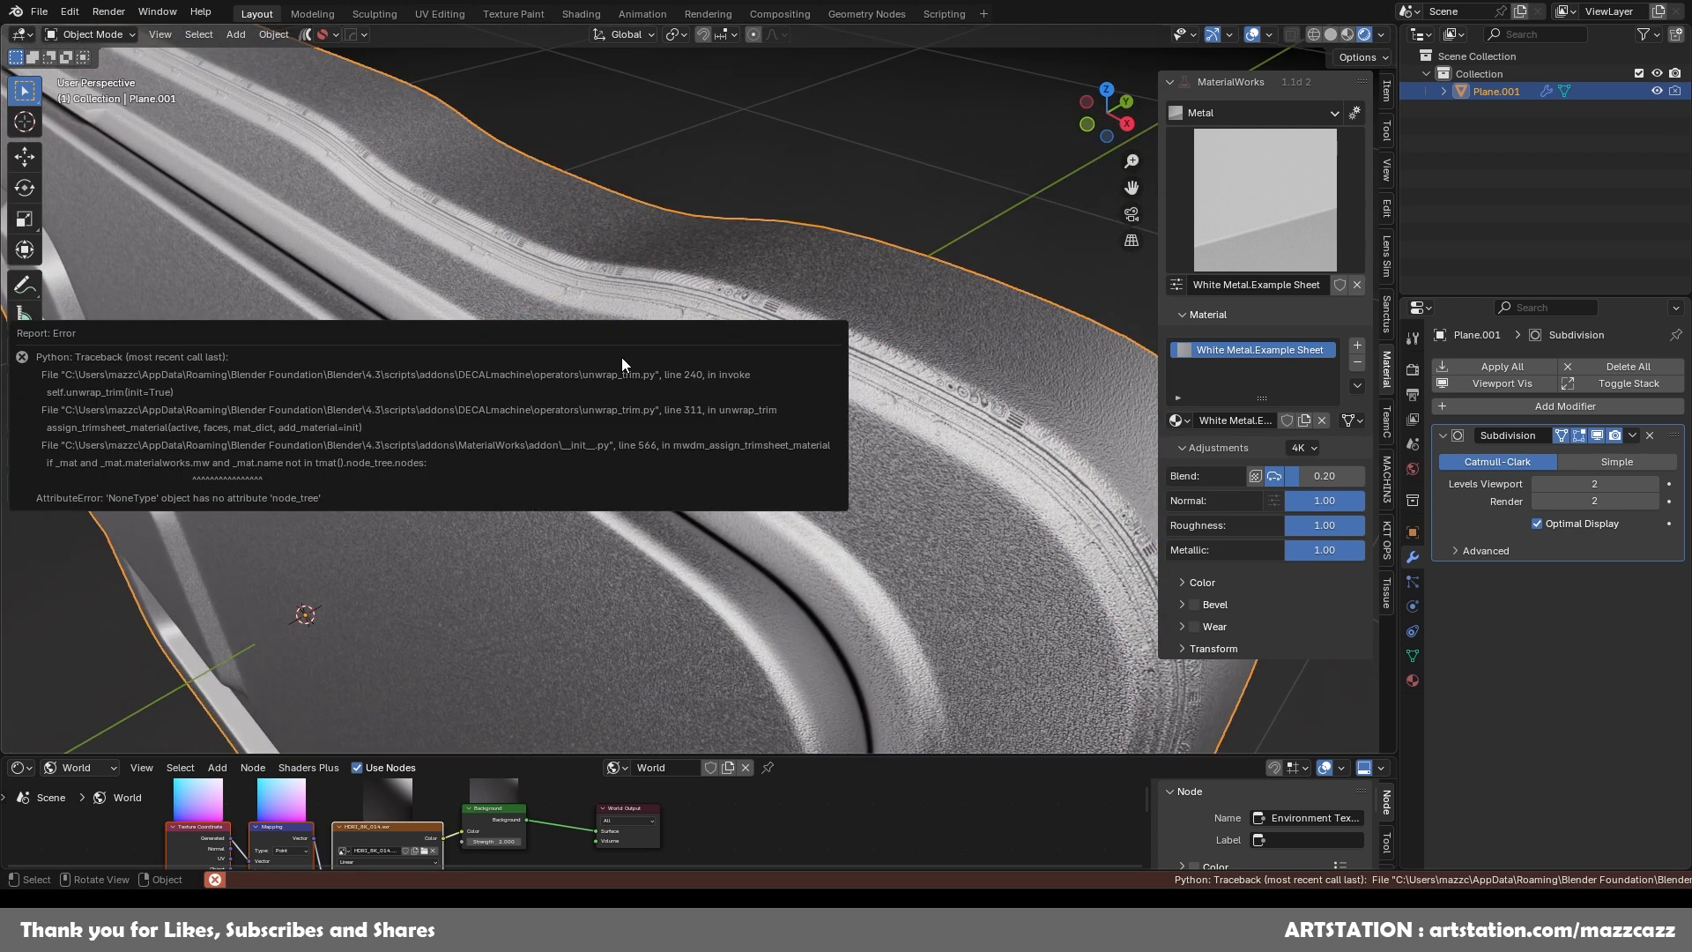
{"action": "key", "text": "Tab"}
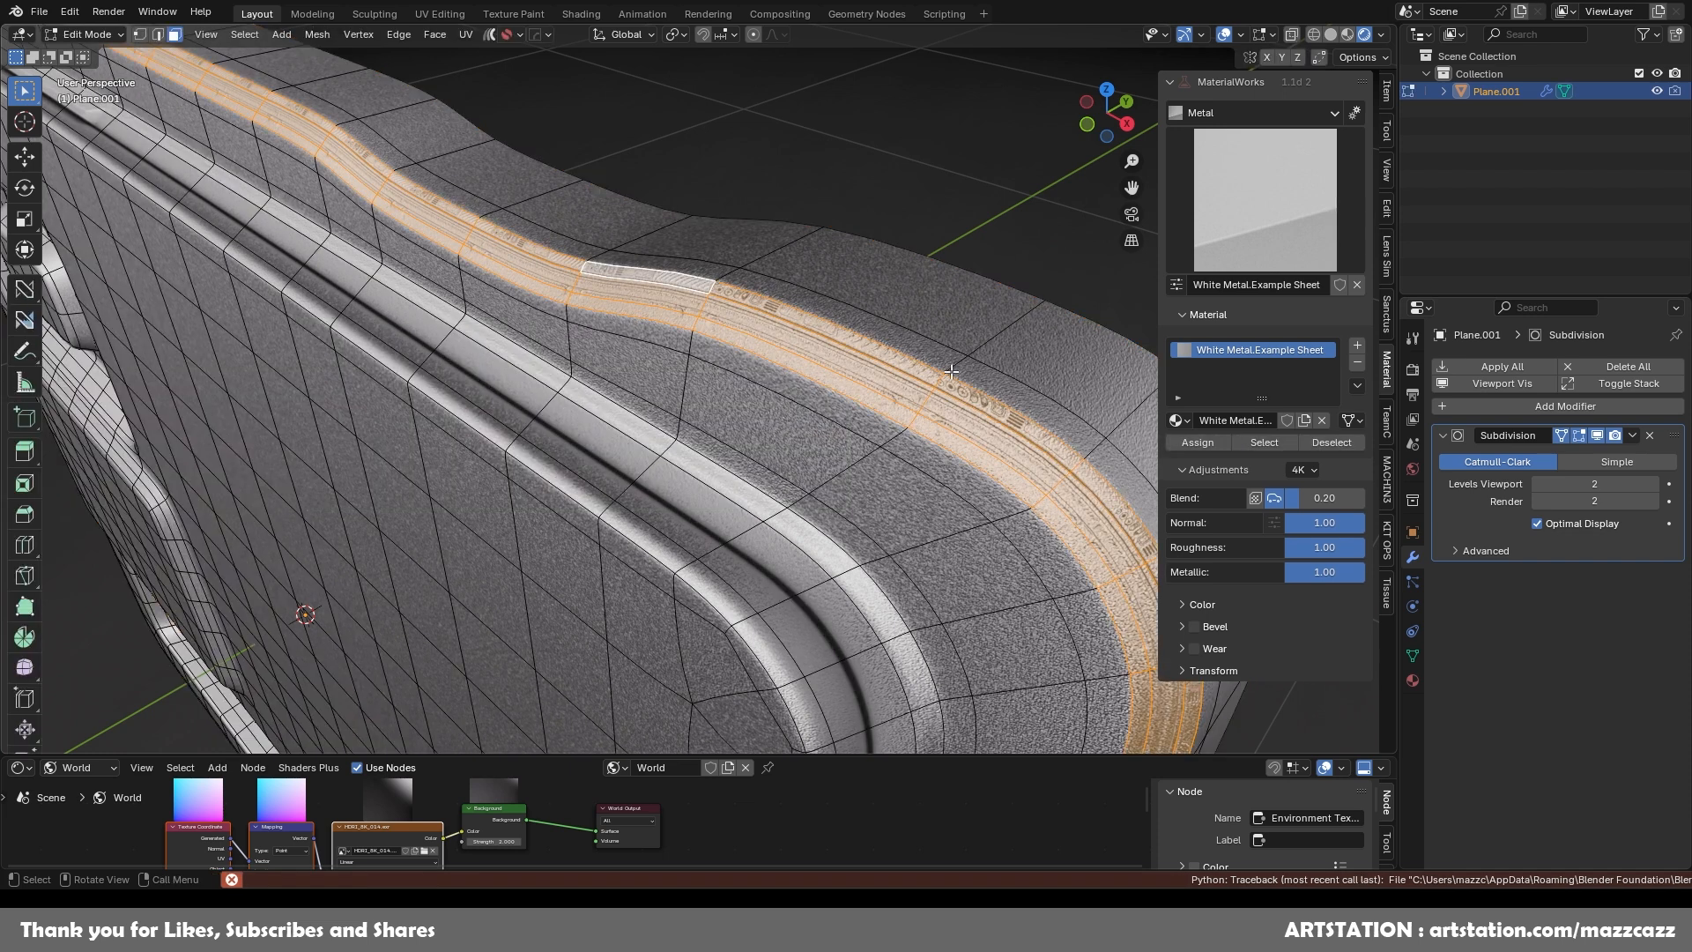
Adjust the outer rim's trim with AUTO fit, choose a simple grooved trim from the Example Sheet and leave Edit Mode
{"action": "key", "text": "d"}
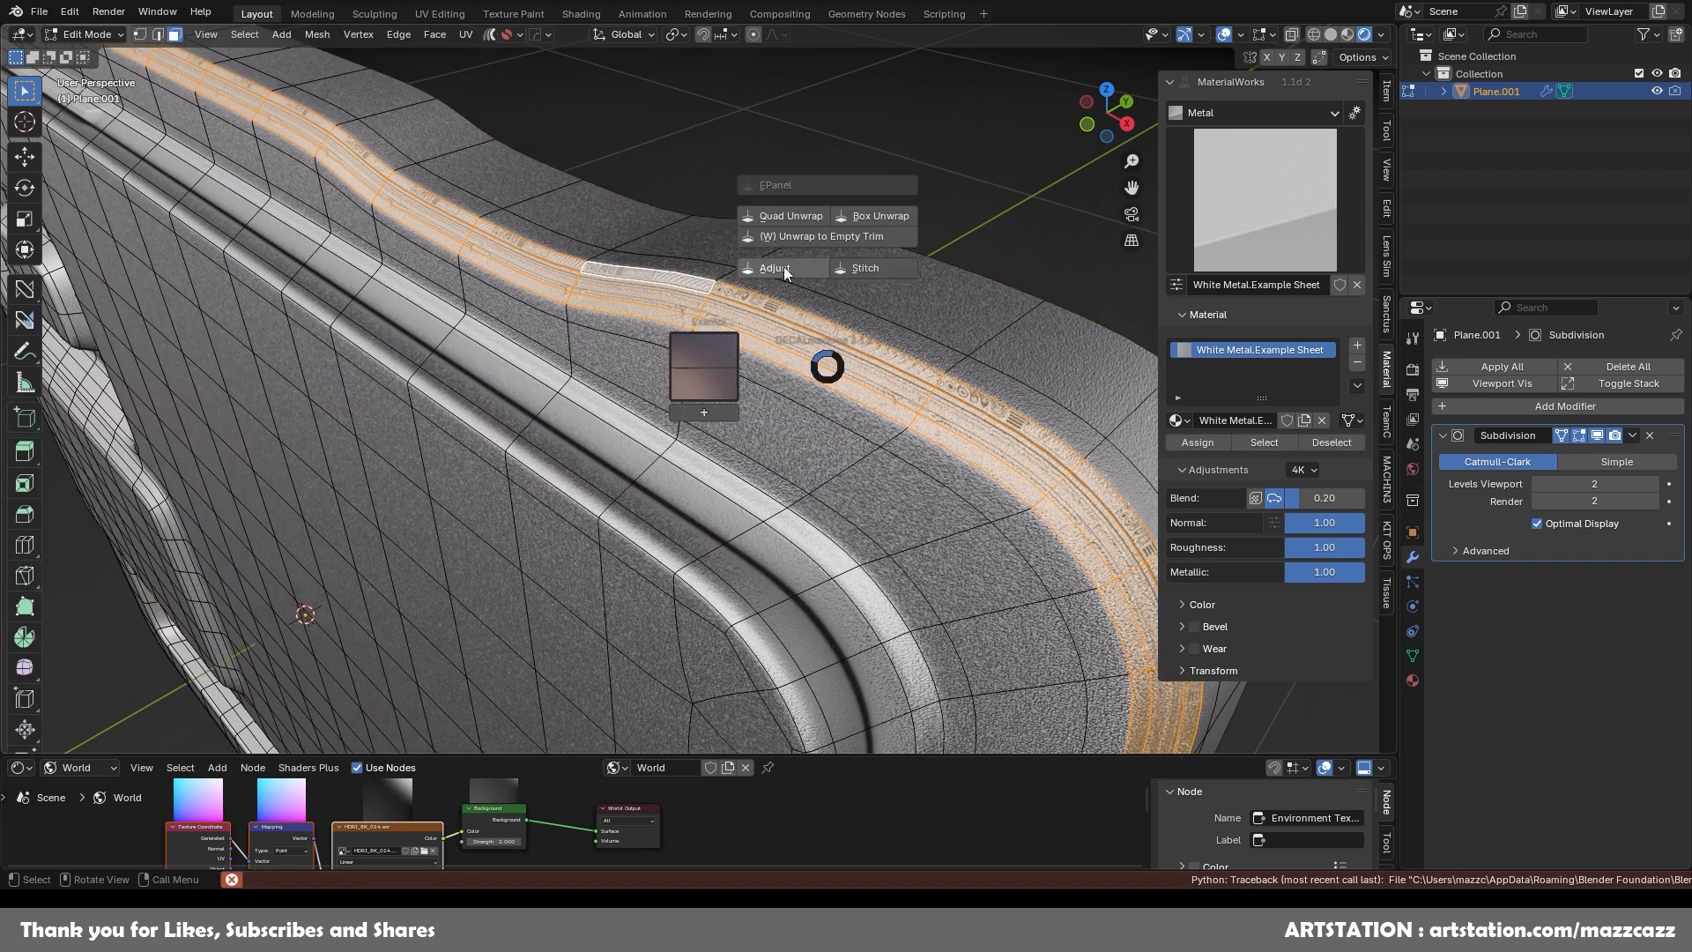
{"action": "left_click", "coordinate": [785, 266]}
{"action": "scroll", "coordinate": [785, 266], "scroll_direction": "down", "scroll_amount": 2}
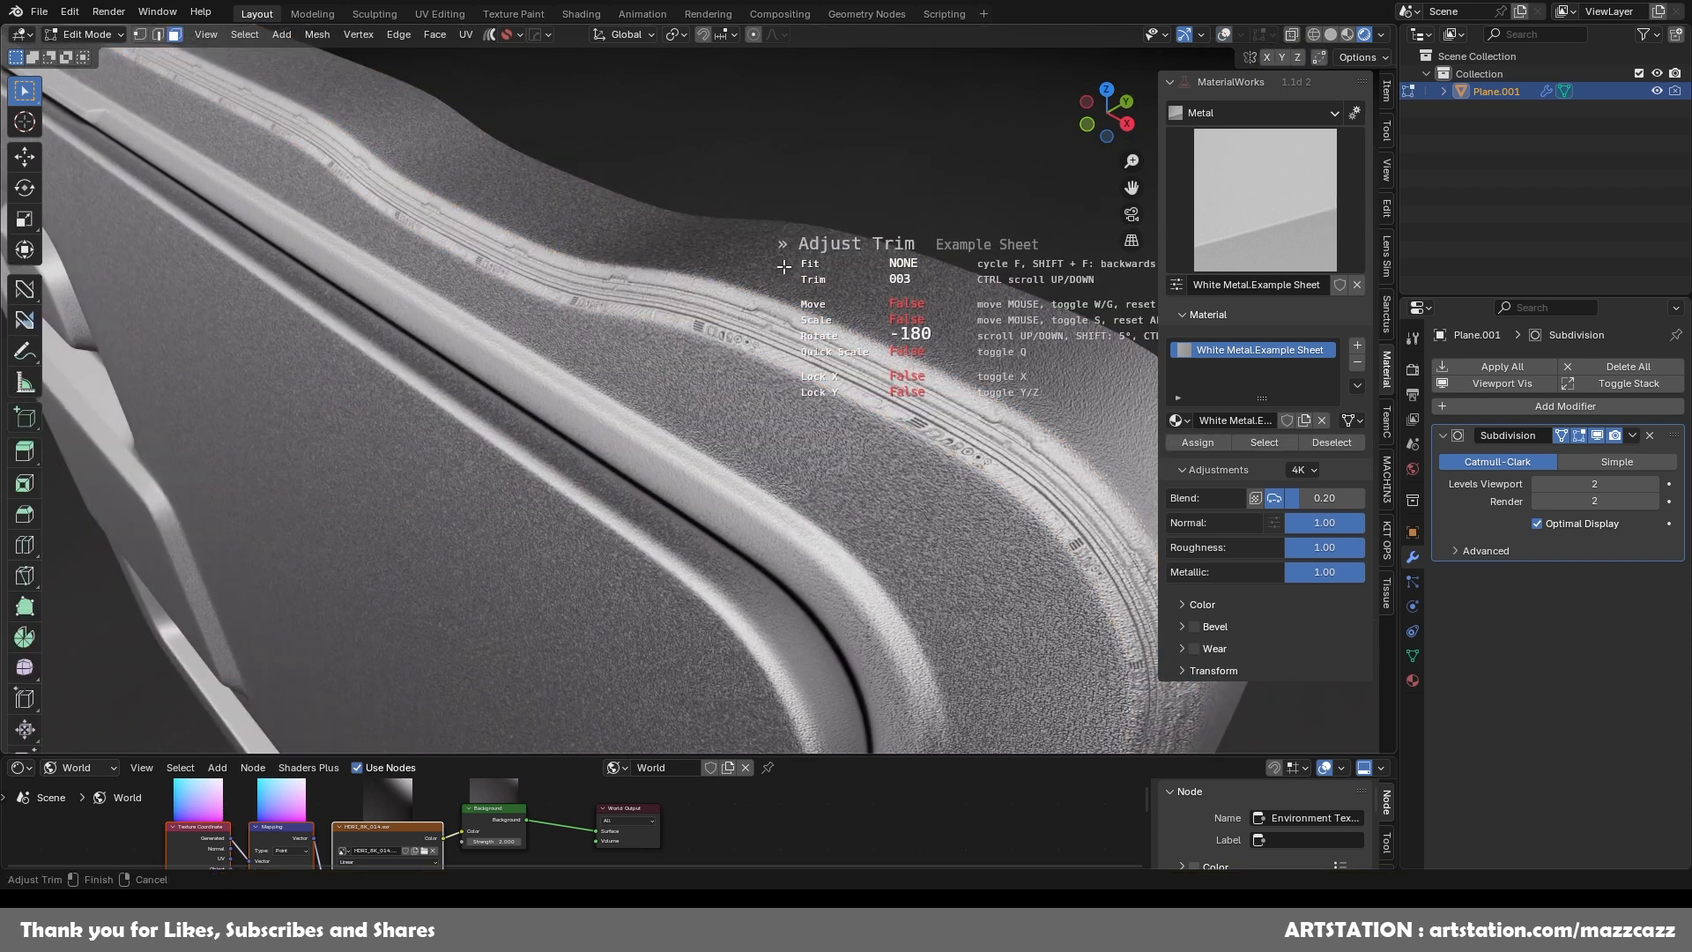
{"action": "scroll", "coordinate": [784, 266], "scroll_direction": "down", "scroll_amount": 2}
{"action": "key", "text": "f"}
{"action": "scroll", "coordinate": [785, 266], "scroll_direction": "down", "scroll_amount": 8, "text": "ctrl"}
{"action": "scroll", "coordinate": [784, 266], "scroll_direction": "up", "scroll_amount": 3, "text": "ctrl"}
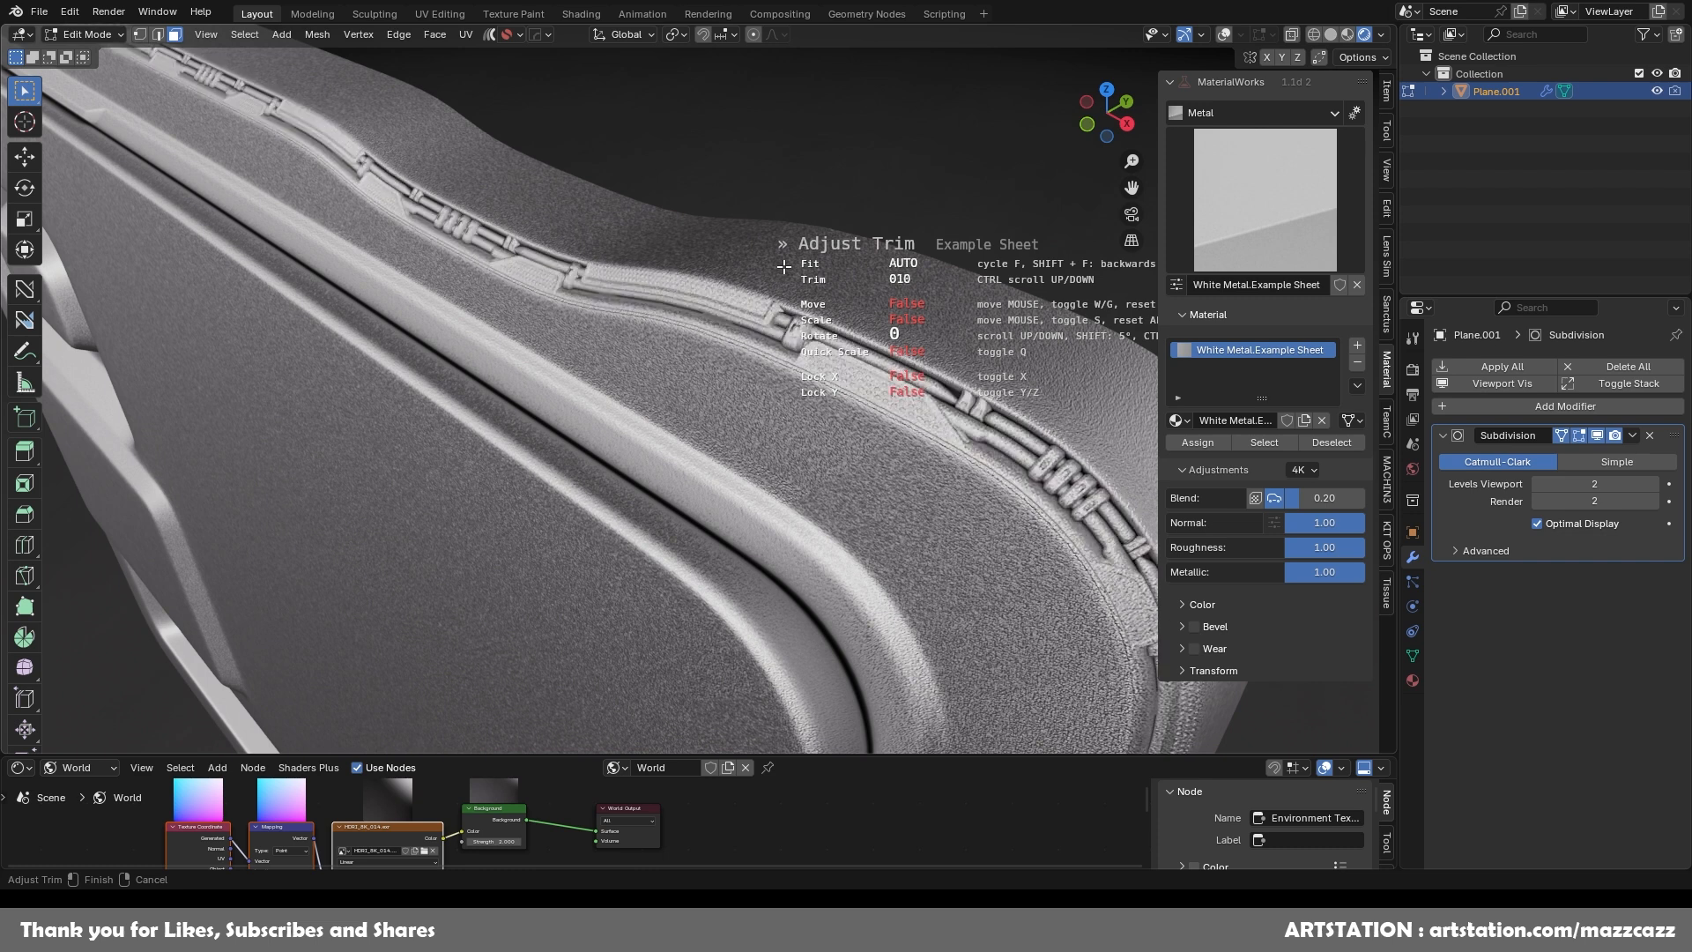
{"action": "scroll", "coordinate": [785, 266], "scroll_direction": "down", "scroll_amount": 3, "text": "ctrl"}
{"action": "scroll", "coordinate": [785, 266], "scroll_direction": "up", "scroll_amount": 9, "text": "ctrl"}
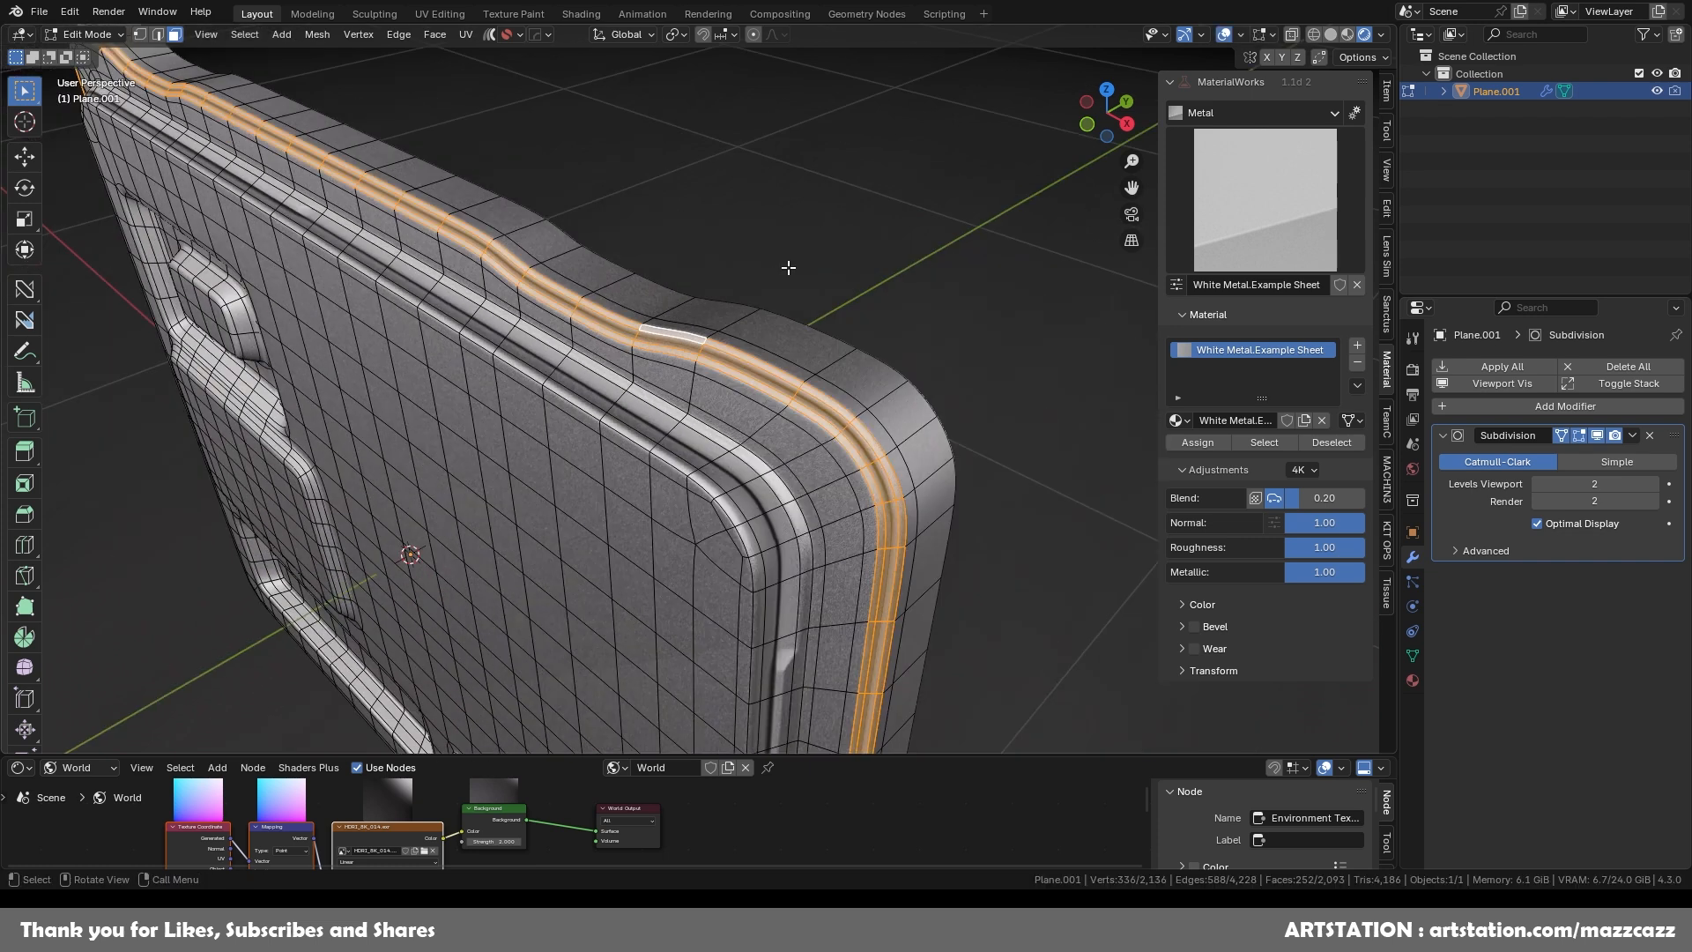
{"action": "key", "text": "Tab"}
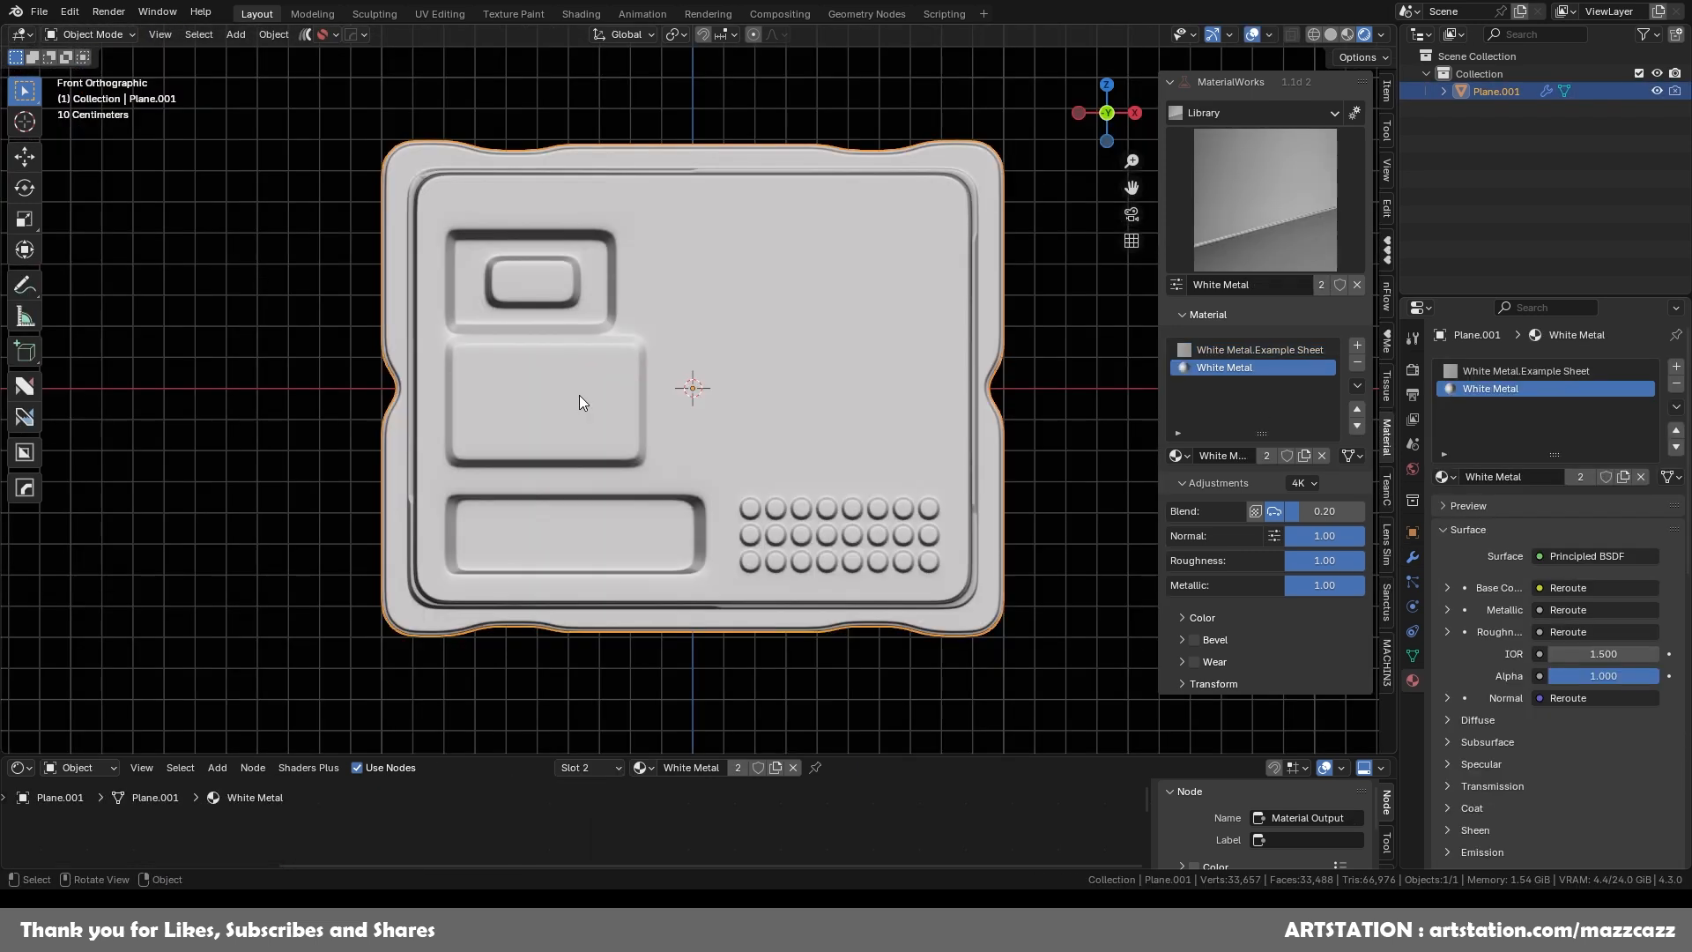
Insert the twin-speaker decal Topology Titan Vent Decals 01_007 over the raised block and scale it down
{"action": "key", "text": "d"}
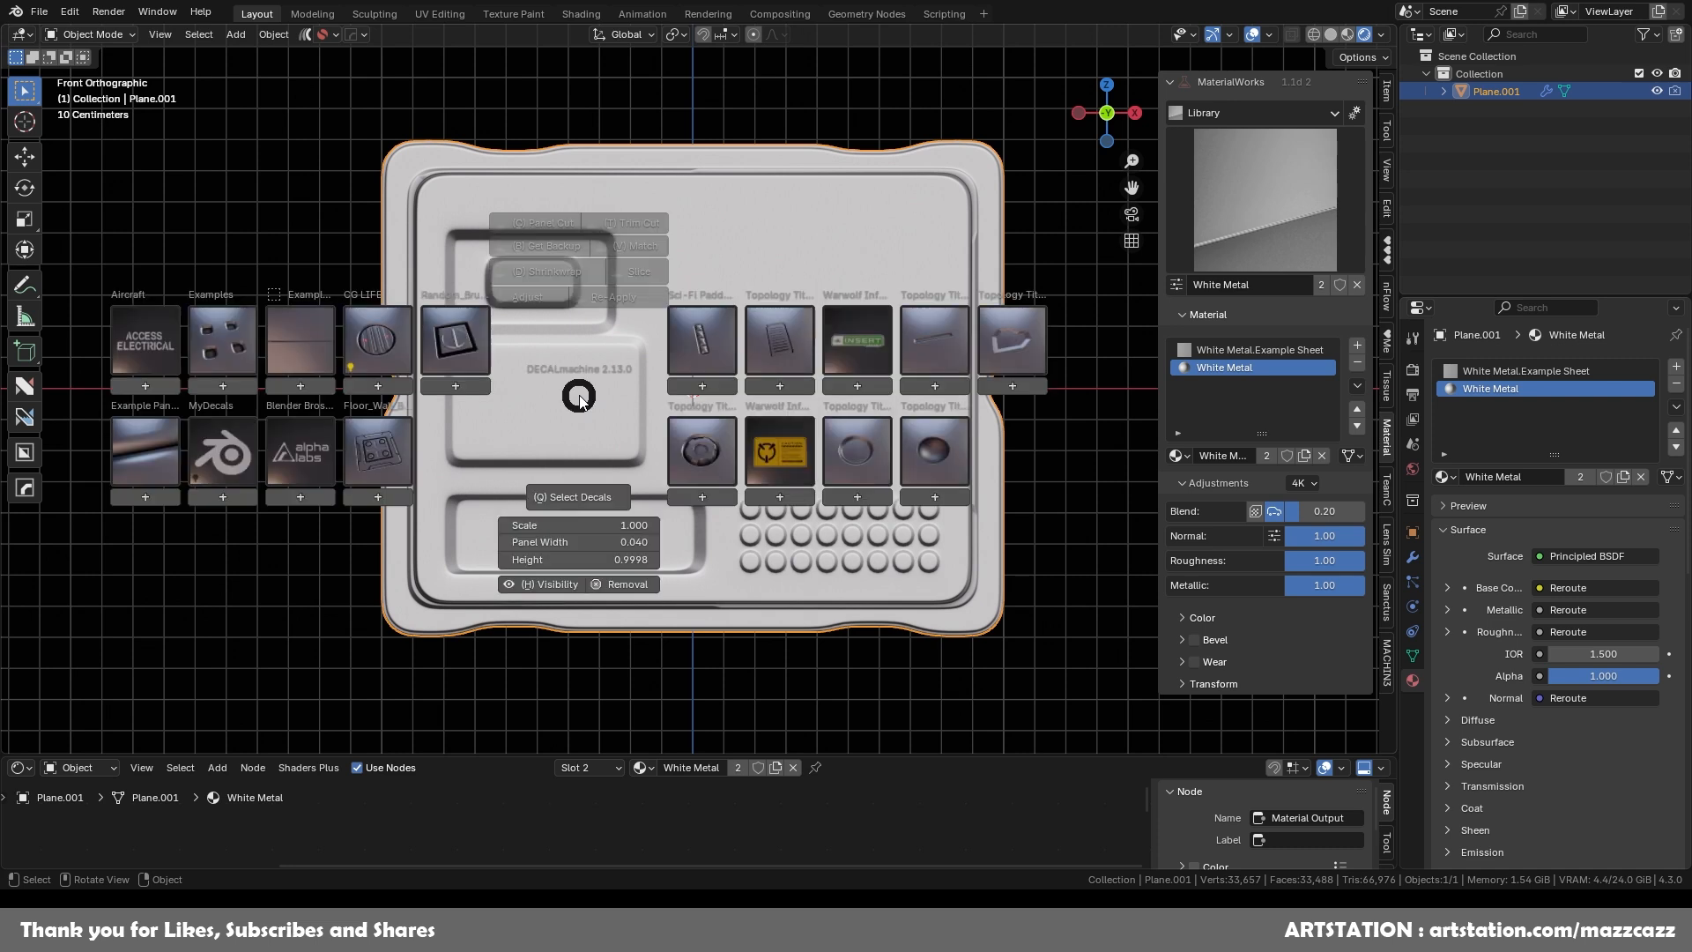
{"action": "left_click", "coordinate": [790, 342]}
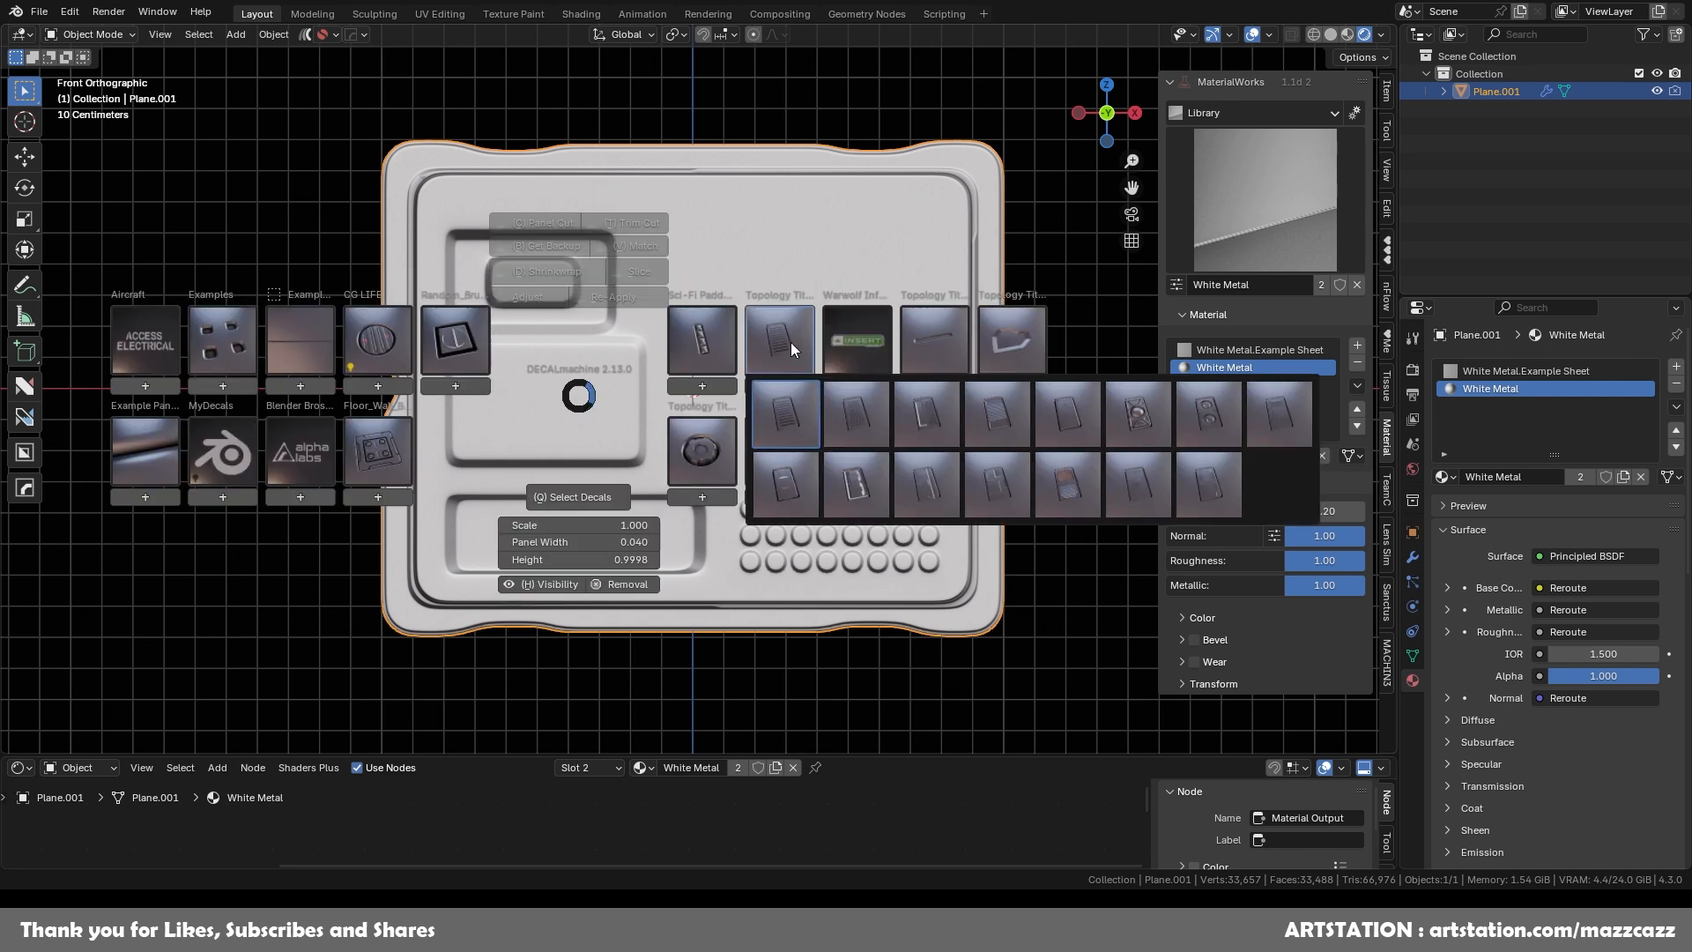
{"action": "left_click", "coordinate": [1208, 421]}
{"action": "key", "text": "s"}
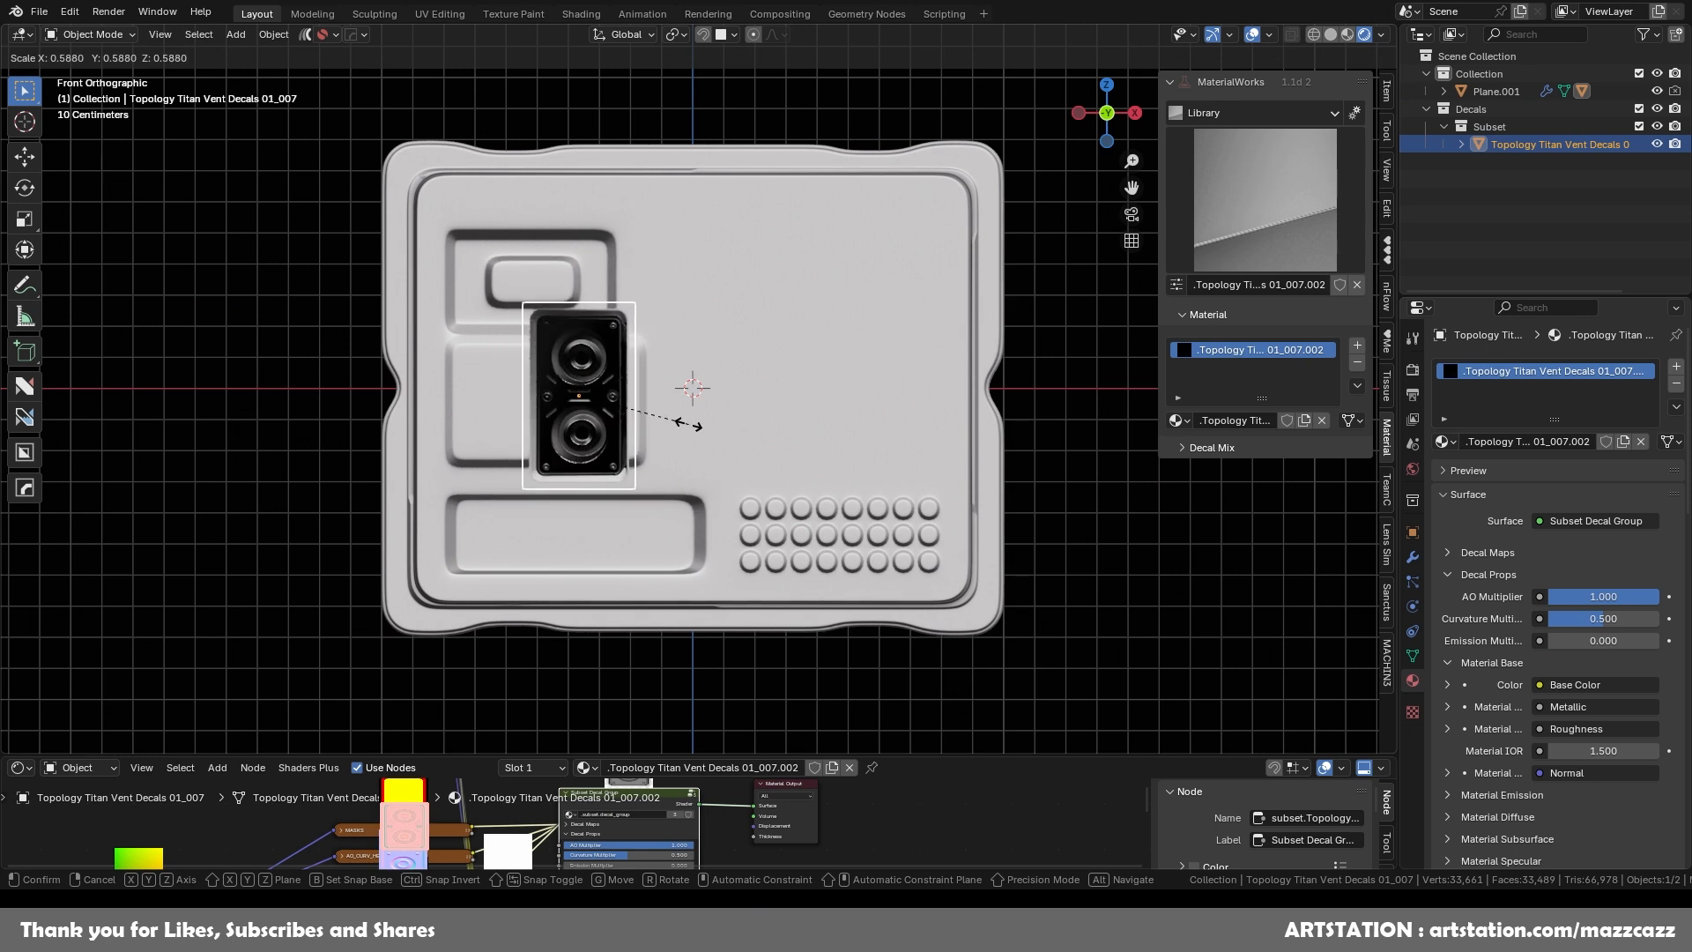
{"action": "left_click", "coordinate": [669, 421]}
Rotate the speaker decal with Adjust Decal so that it lies horizontally
{"action": "scroll", "coordinate": [776, 430], "scroll_direction": "up", "scroll_amount": 3}
{"action": "scroll", "coordinate": [775, 426], "scroll_direction": "up", "scroll_amount": 2}
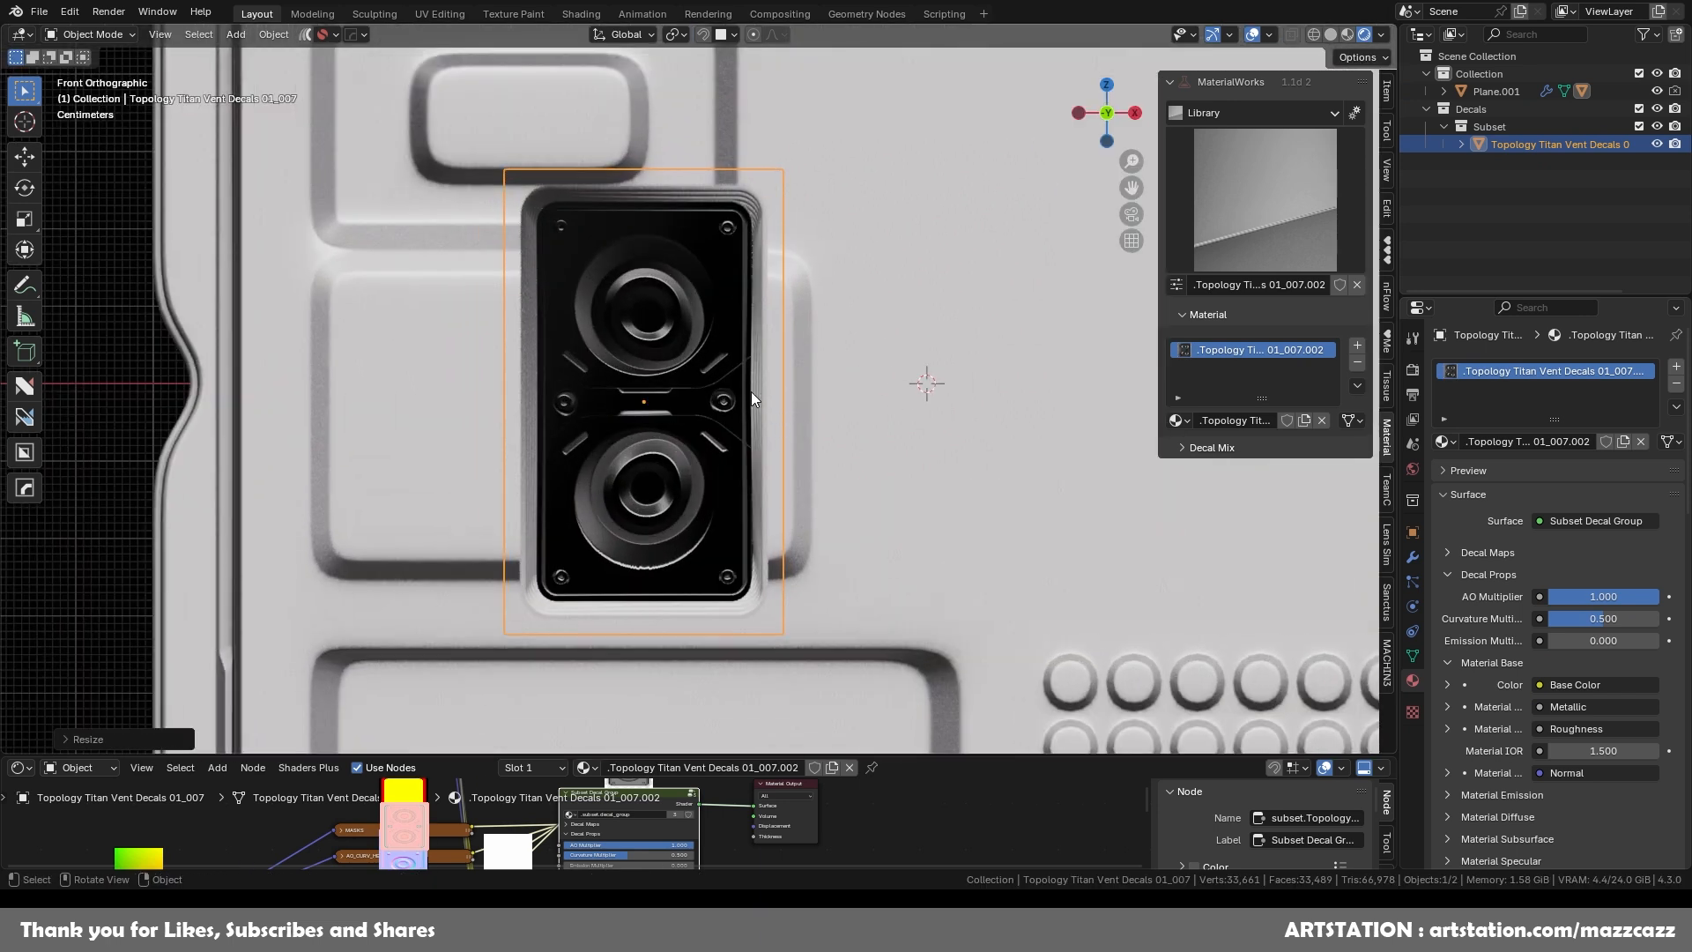
{"action": "key", "text": "d"}
{"action": "left_click", "coordinate": [701, 291]}
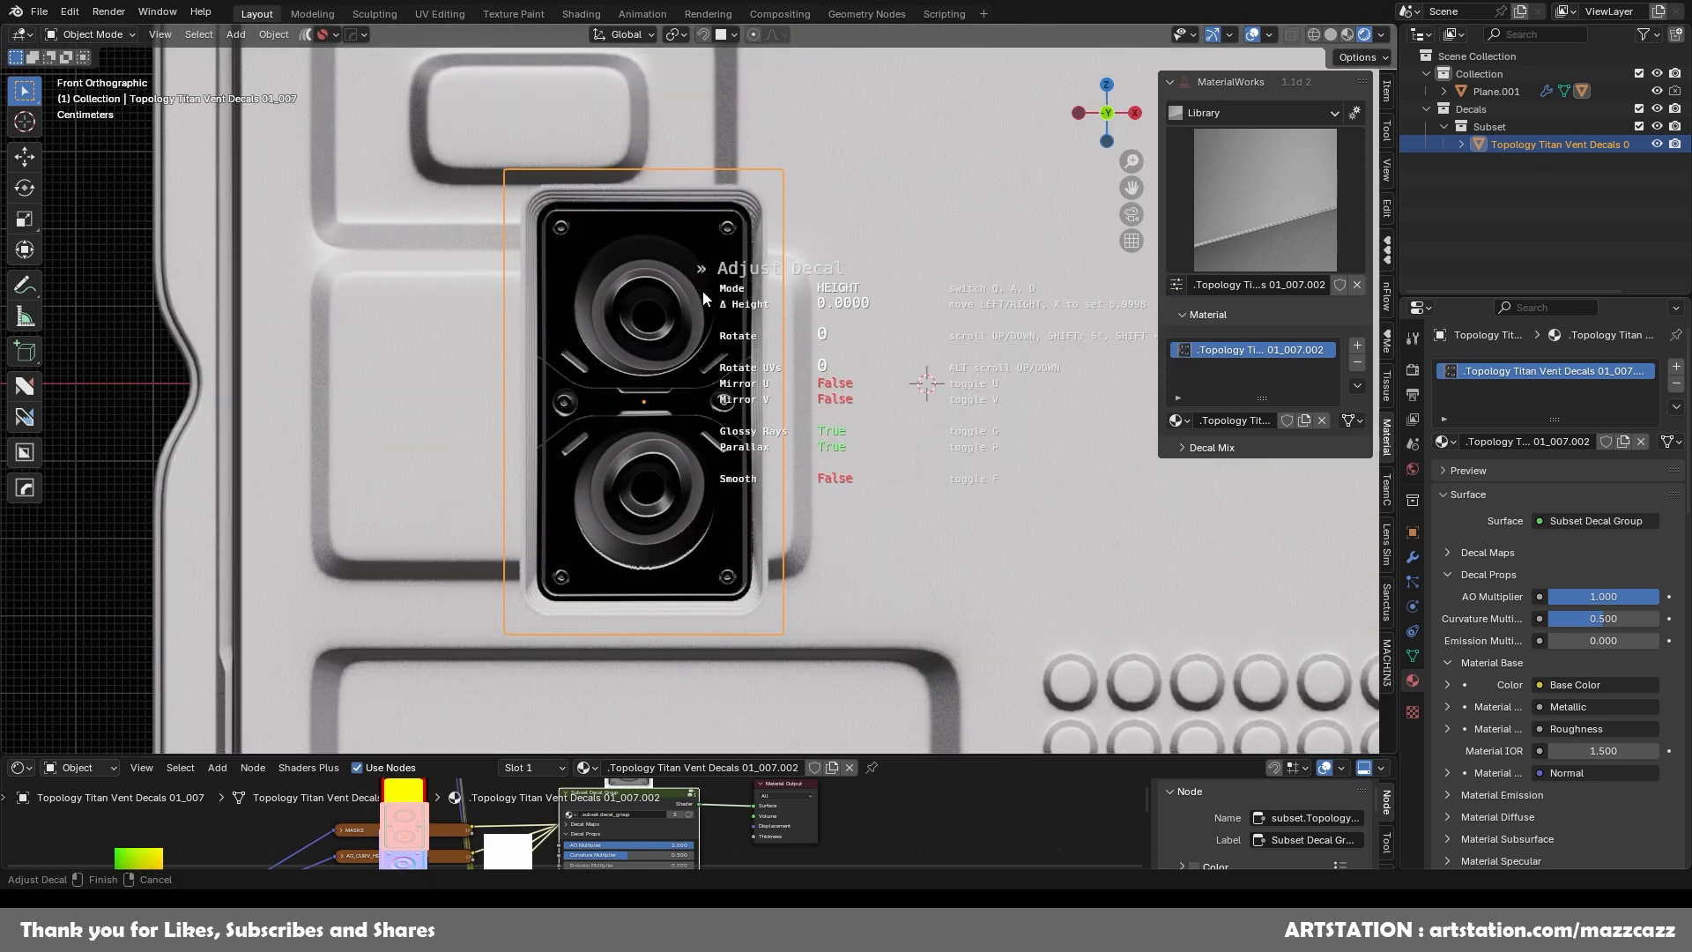
{"action": "scroll", "coordinate": [702, 291], "scroll_direction": "up", "scroll_amount": 2}
{"action": "left_click", "coordinate": [702, 291]}
Centre the speaker decal on the raised block below the pocket and scale it to fit the block's face
{"action": "key", "text": "g"}
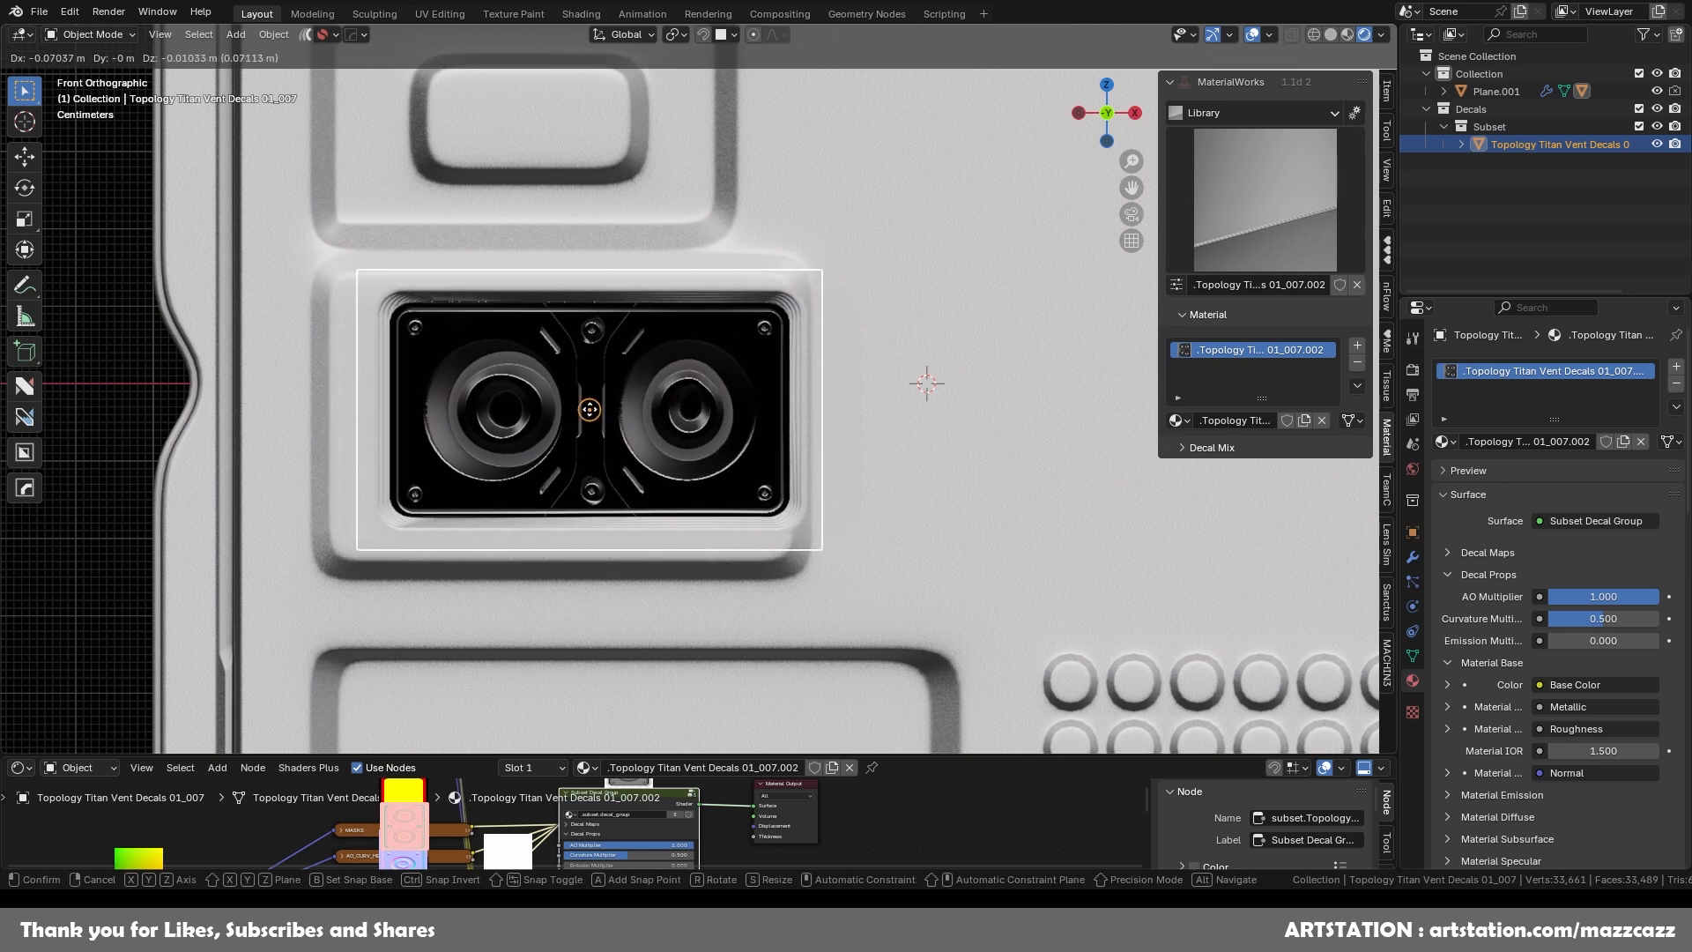
{"action": "left_click", "coordinate": [561, 421]}
{"action": "key", "text": "s"}
{"action": "right_click", "coordinate": [668, 412]}
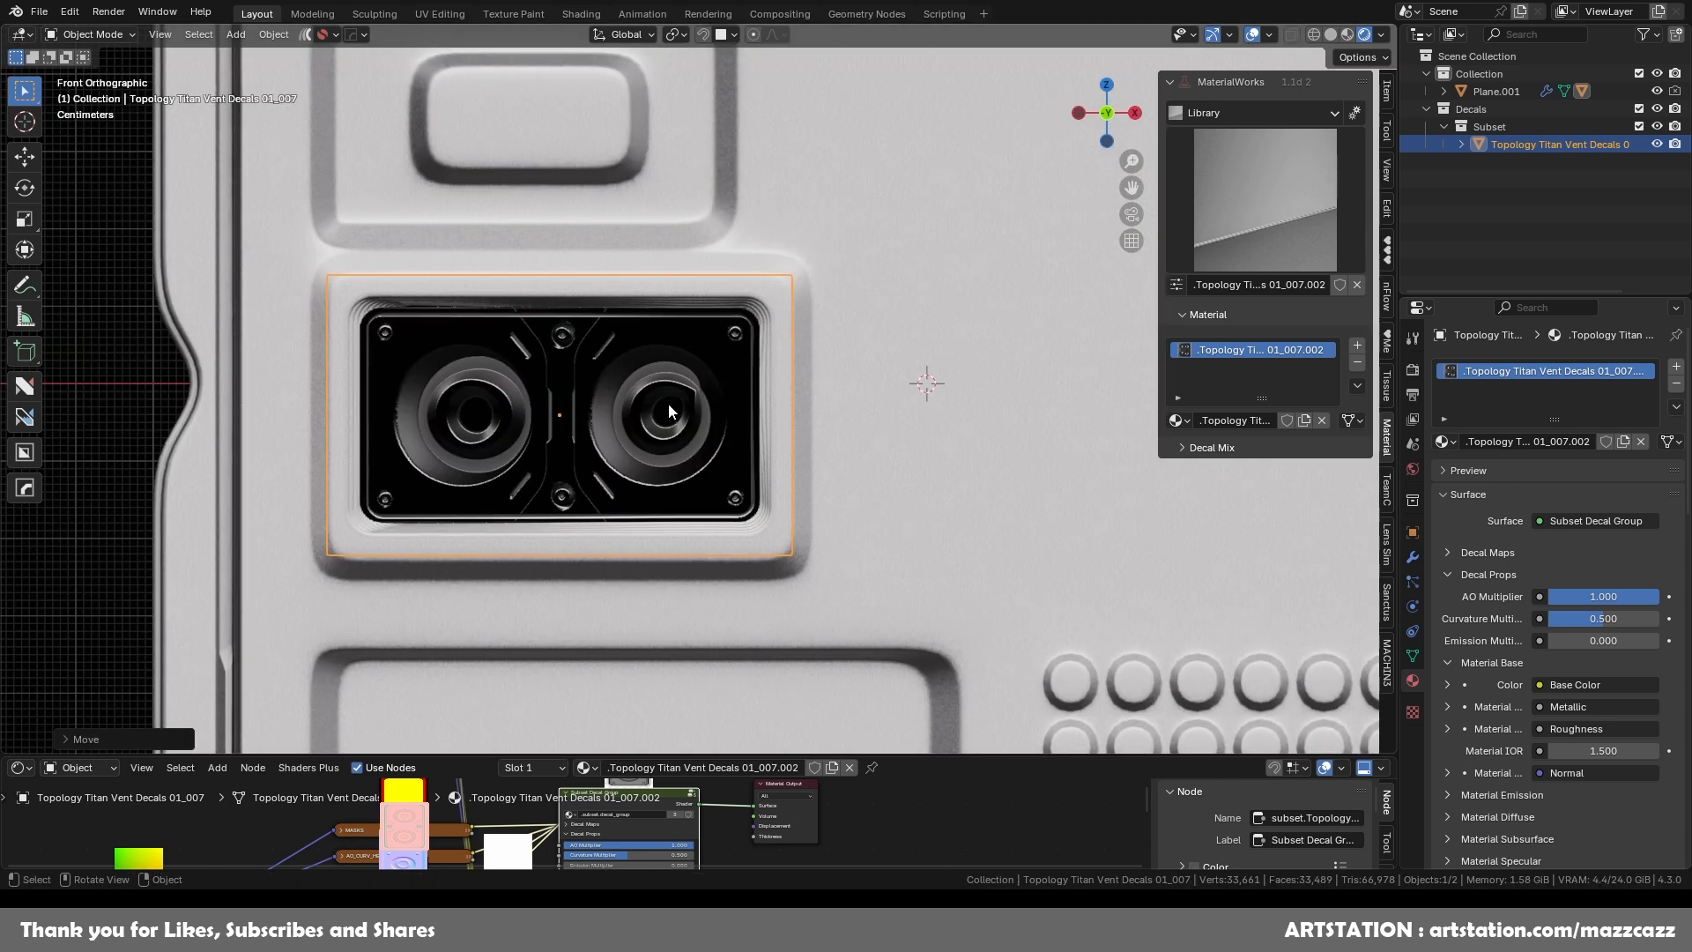
{"action": "key", "text": "s"}
{"action": "left_click", "coordinate": [800, 432]}
{"action": "key", "text": "g"}
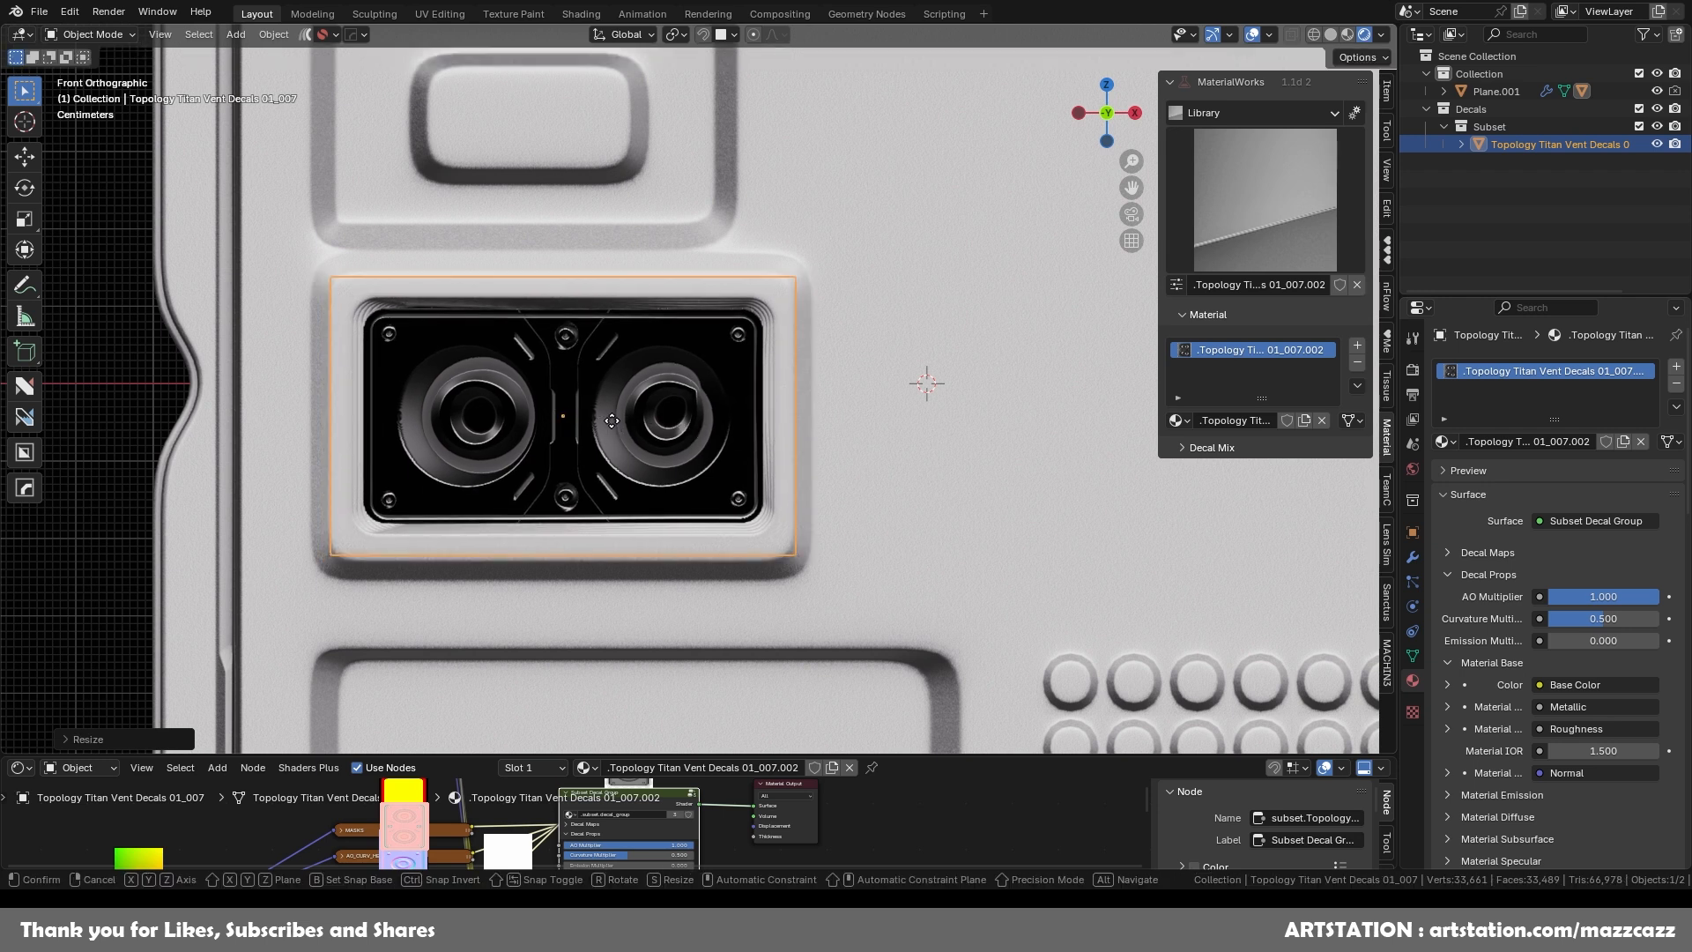
{"action": "left_click", "coordinate": [564, 414]}
Project the speaker decal onto the surface of the raised block
{"action": "middle_click_drag", "start_coordinate": [564, 413], "coordinate": [862, 301]}
{"action": "key", "text": "d"}
{"action": "left_click", "coordinate": [828, 181]}
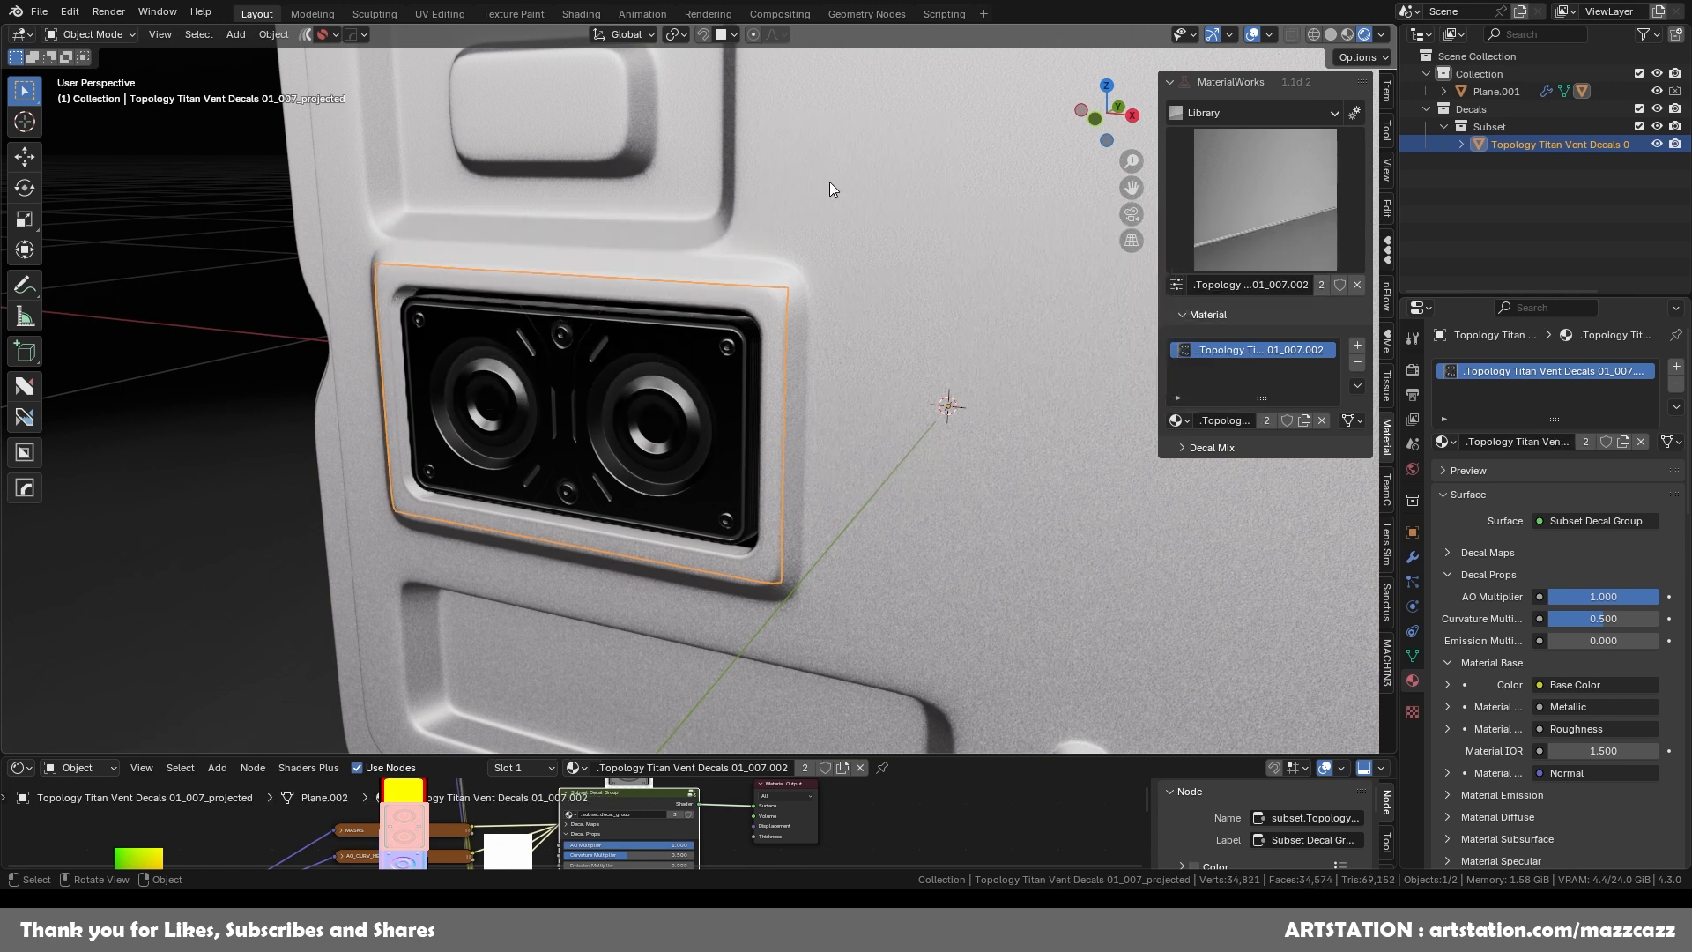
Adjust the parallax depth of the projected speaker decal with Adjust Decal, and deselect it
{"action": "scroll", "coordinate": [753, 393], "scroll_direction": "up", "scroll_amount": 8}
{"action": "scroll", "coordinate": [700, 393], "scroll_direction": "down", "scroll_amount": 6}
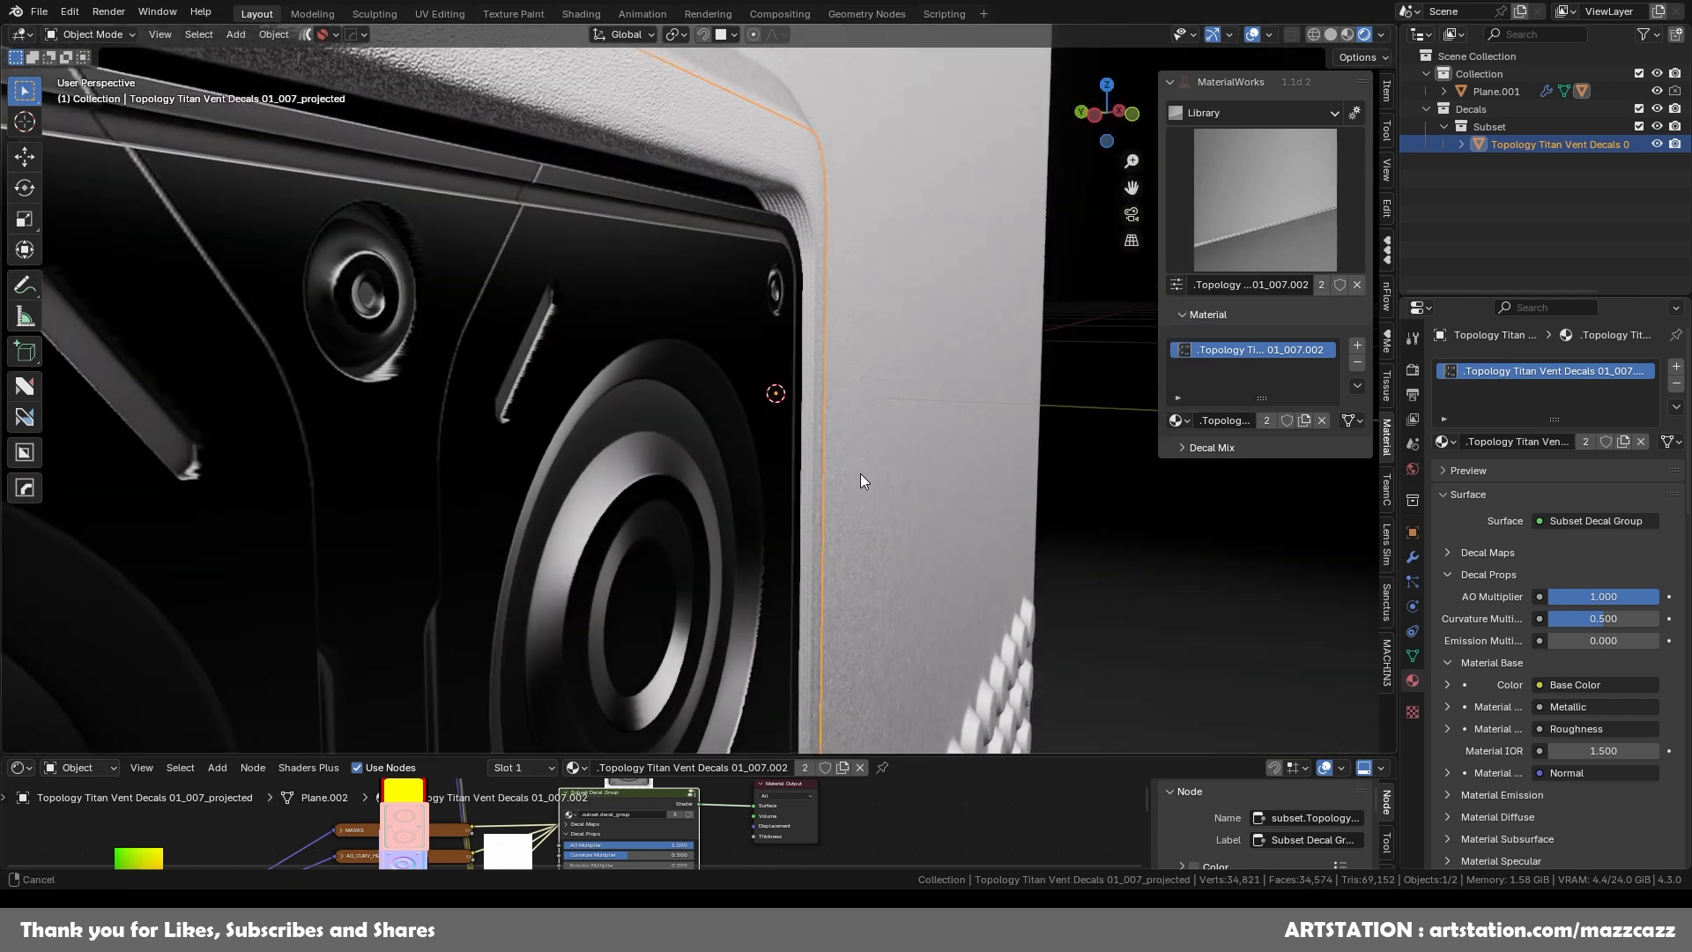
{"action": "key", "text": "d"}
{"action": "left_click", "coordinate": [828, 138]}
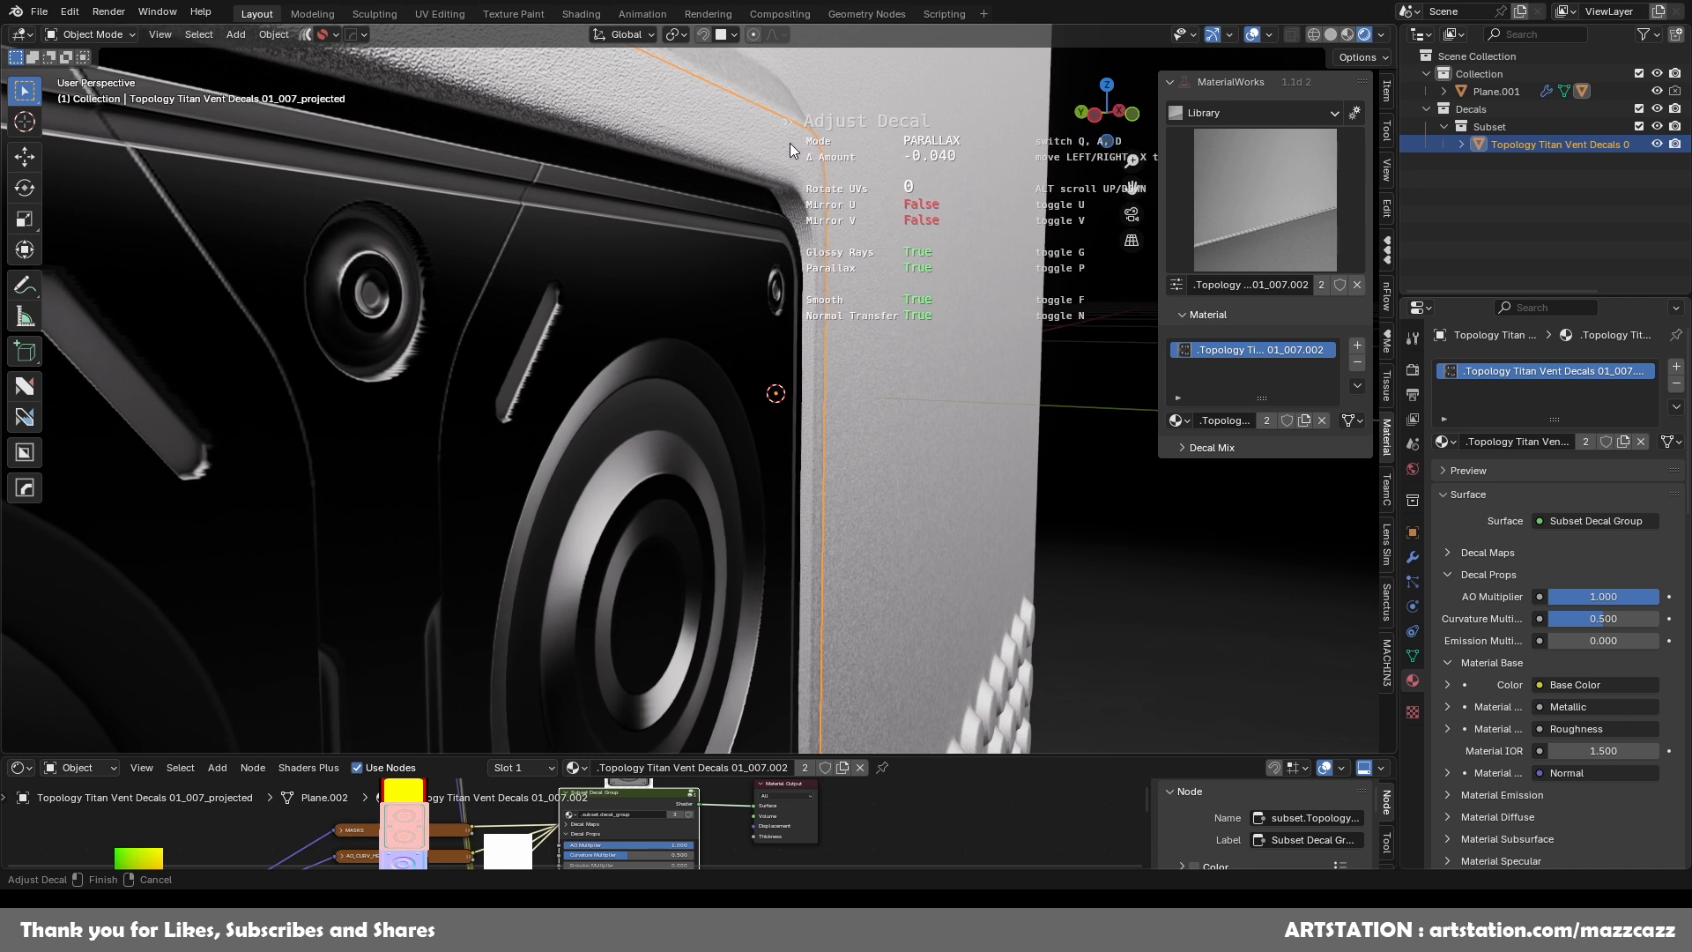
{"action": "left_click", "coordinate": [789, 171]}
{"action": "scroll", "coordinate": [773, 407], "scroll_direction": "down", "scroll_amount": 6}
{"action": "left_click", "coordinate": [981, 353]}
Enlarge the node editor, switch it to the World shader and load HDRI_8K_004.exr as the environment texture
{"action": "middle_click_drag", "start_coordinate": [981, 352], "coordinate": [800, 374]}
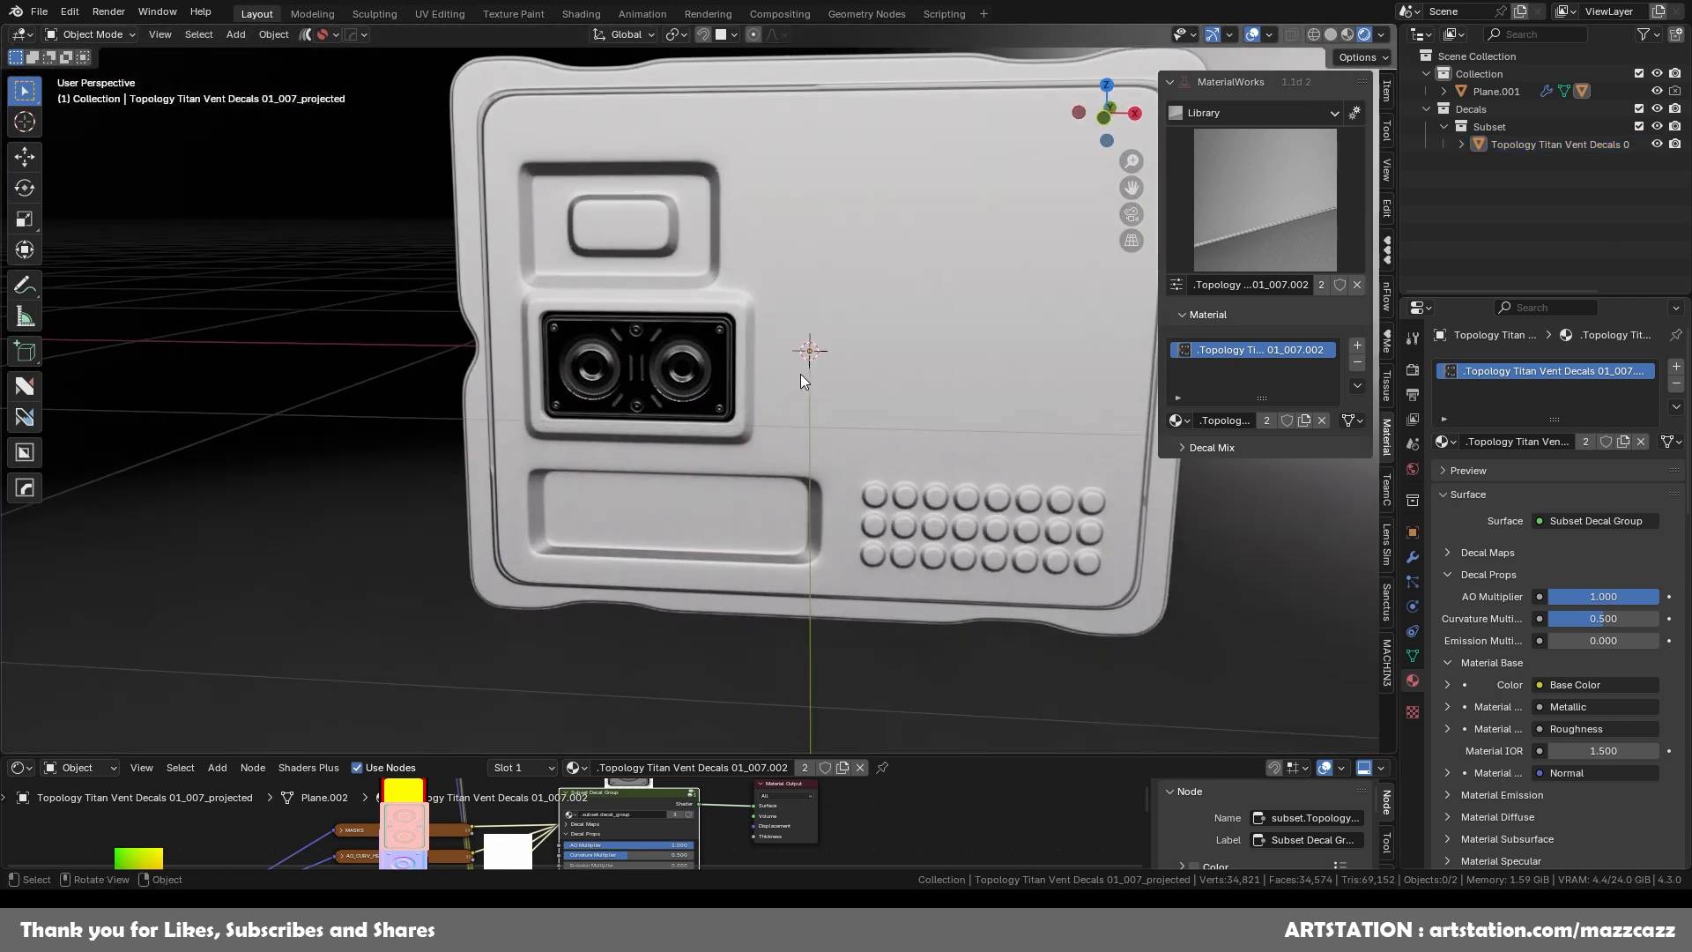
{"action": "scroll", "coordinate": [761, 432], "scroll_direction": "up", "scroll_amount": 5}
{"action": "left_click_drag", "start_coordinate": [441, 756], "coordinate": [97, 592]}
{"action": "left_click", "coordinate": [96, 601]}
{"action": "left_click", "coordinate": [97, 666]}
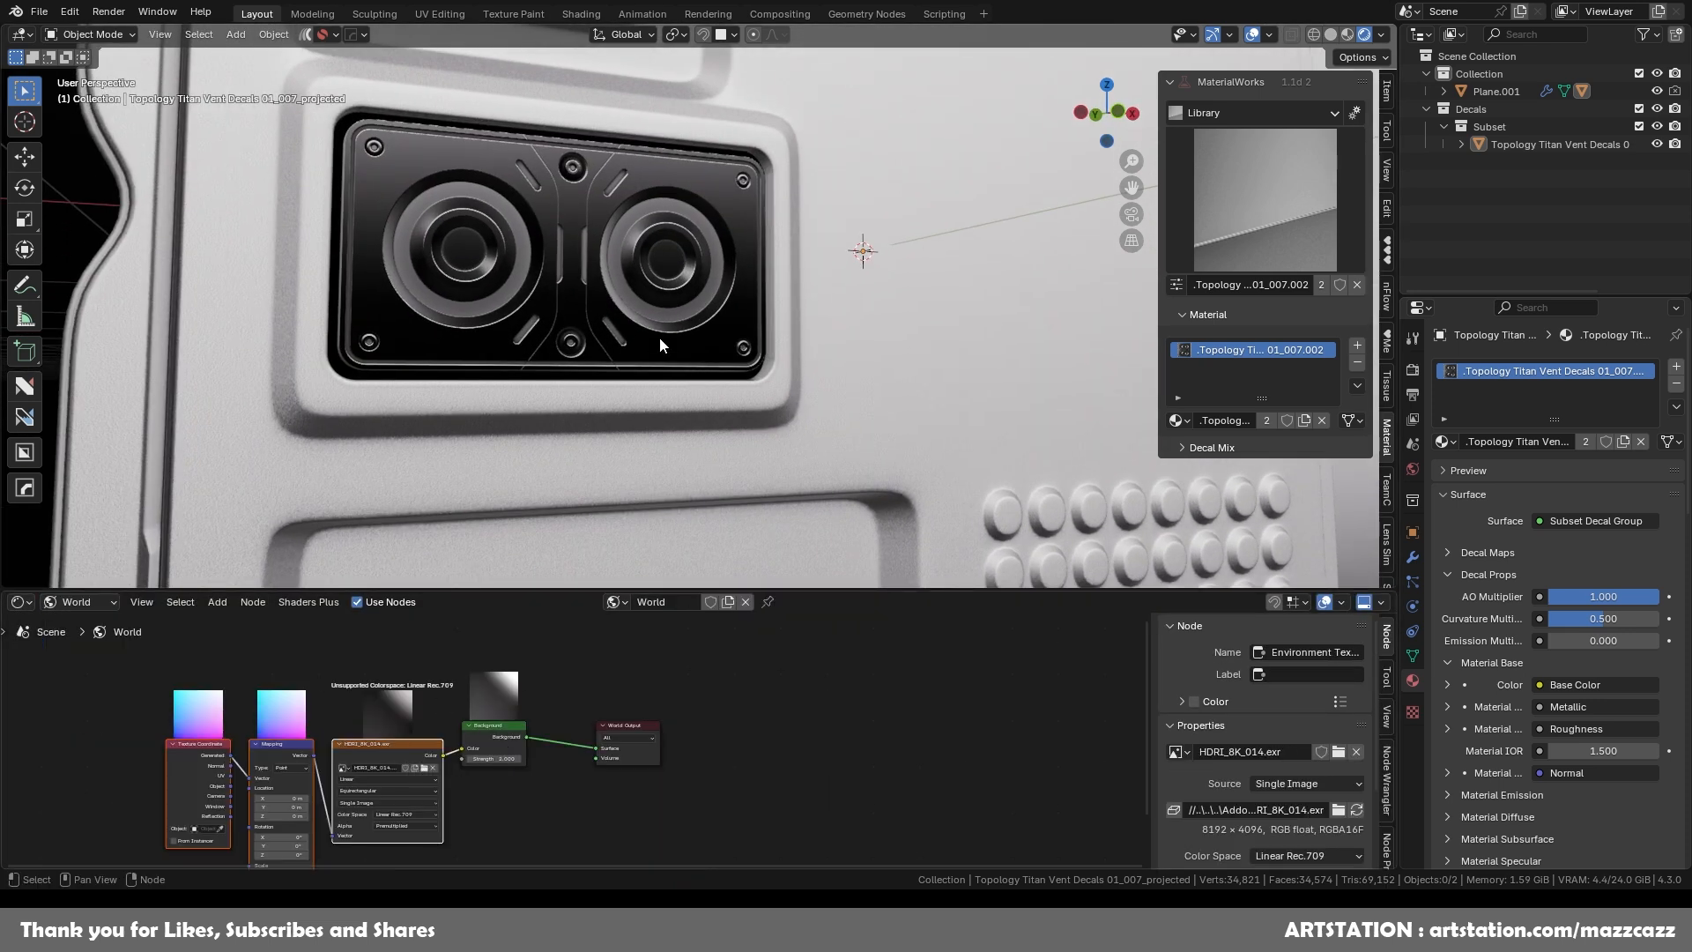
{"action": "scroll", "coordinate": [663, 346], "scroll_direction": "down", "scroll_amount": 4}
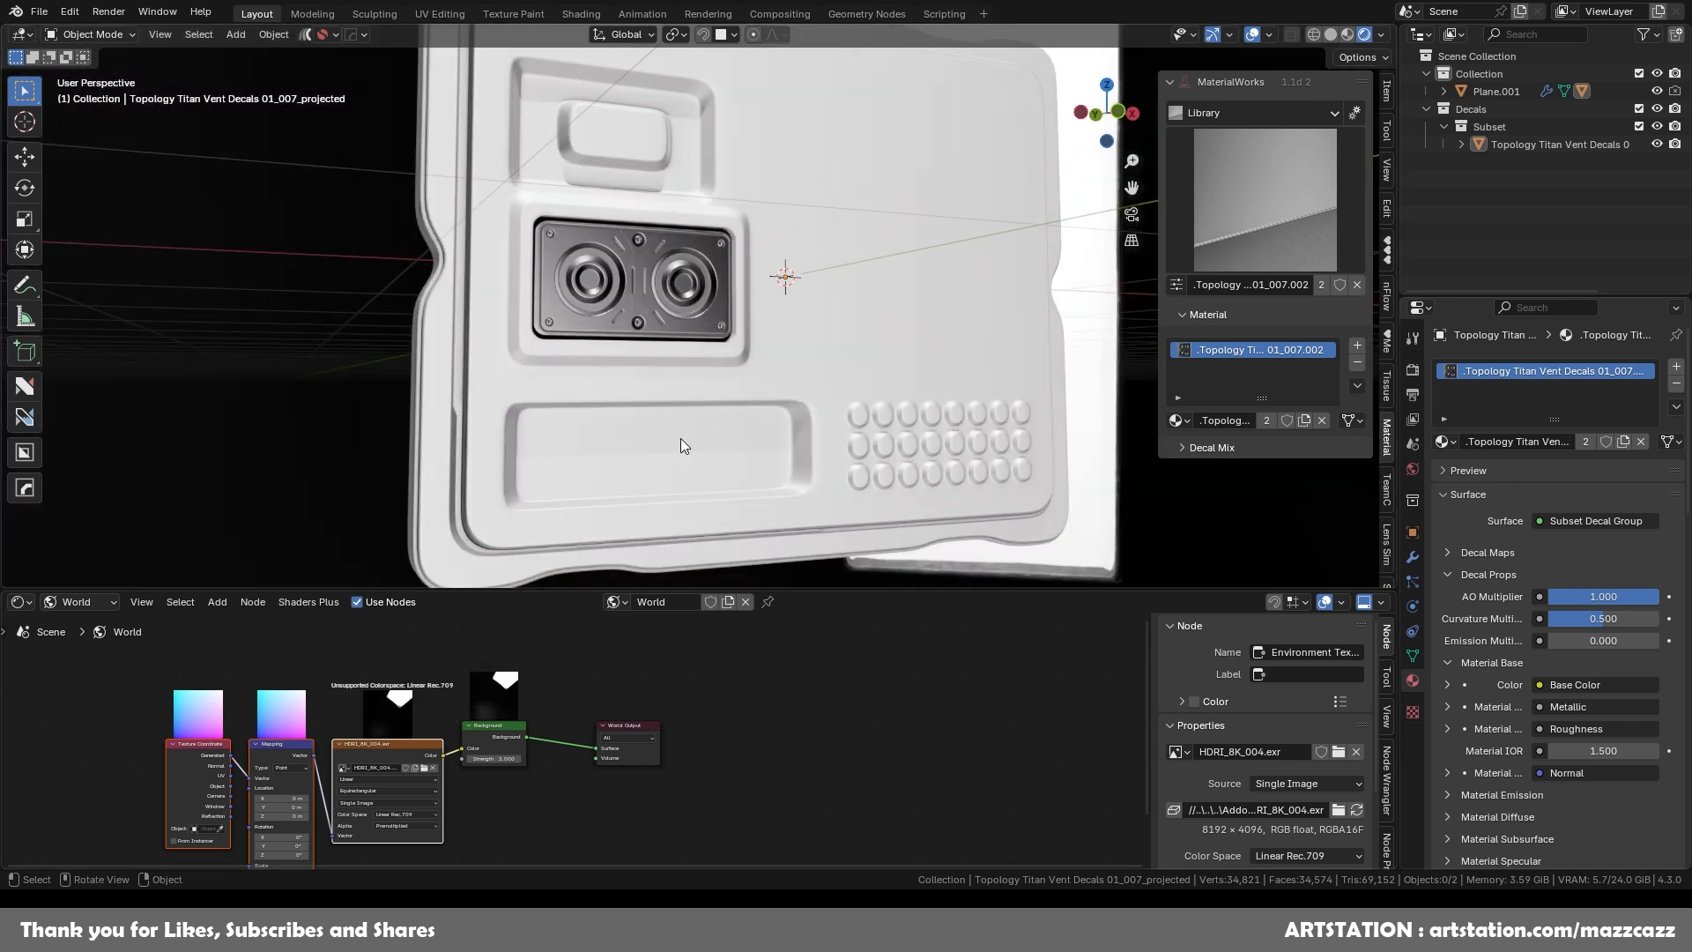
Inspect the speaker decal under the new lighting, select it and save the file
{"action": "middle_click_drag", "start_coordinate": [680, 437], "coordinate": [839, 474]}
{"action": "scroll", "coordinate": [834, 393], "scroll_direction": "up", "scroll_amount": 6}
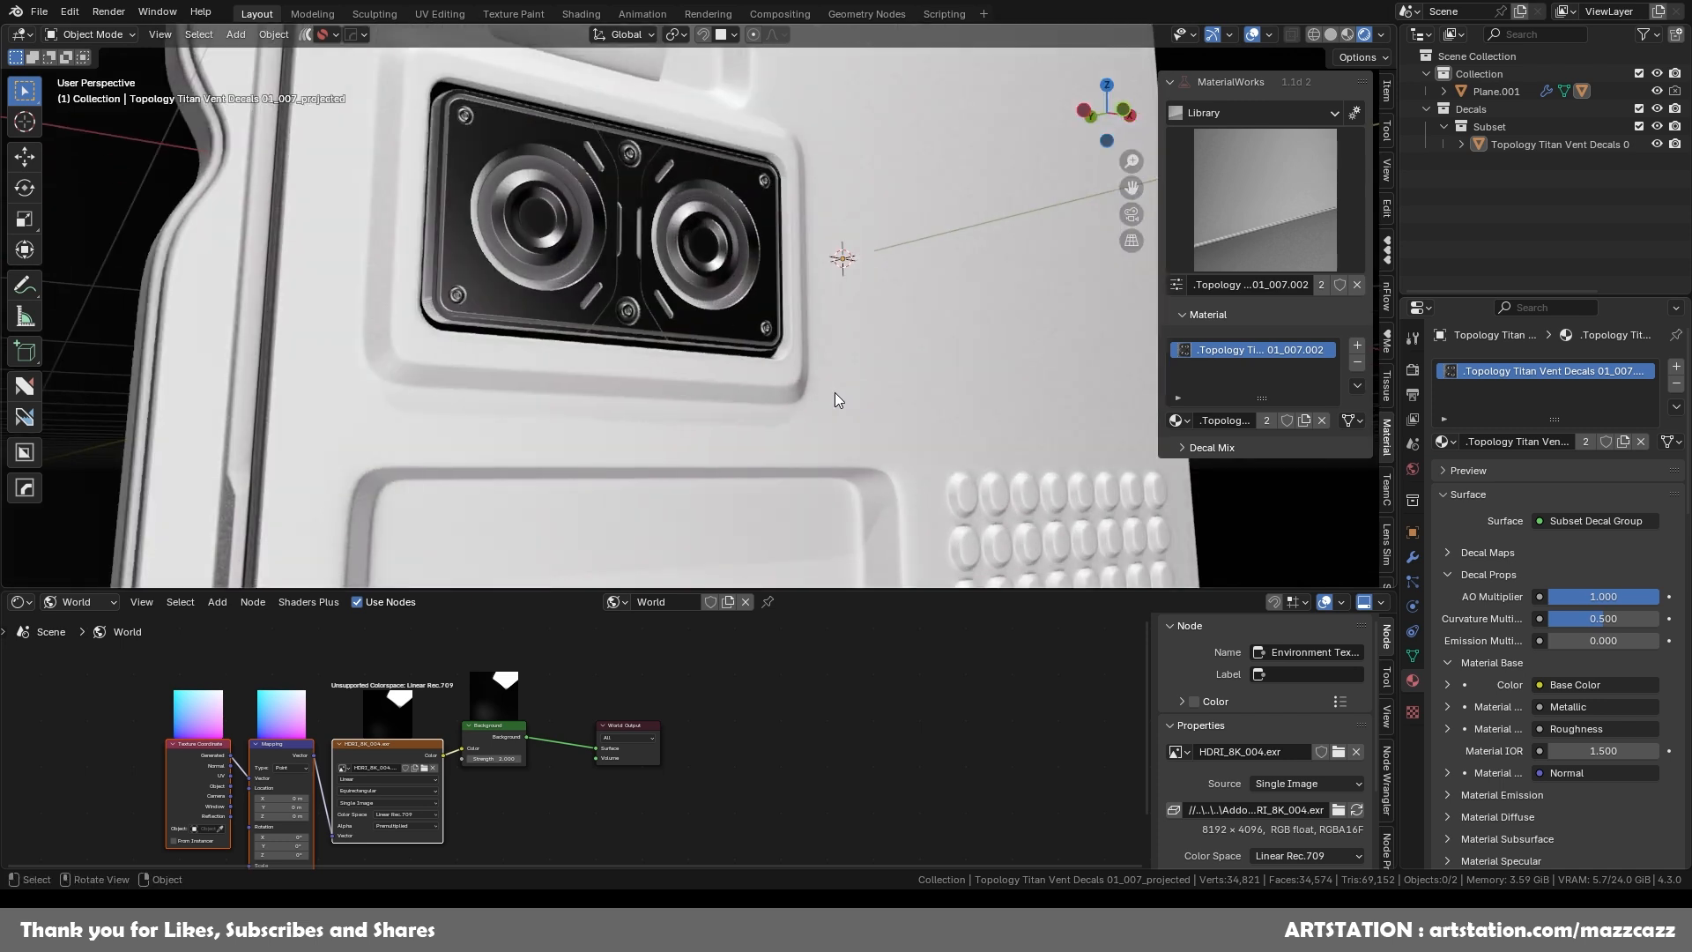
{"action": "scroll", "coordinate": [835, 390], "scroll_direction": "down", "scroll_amount": 8}
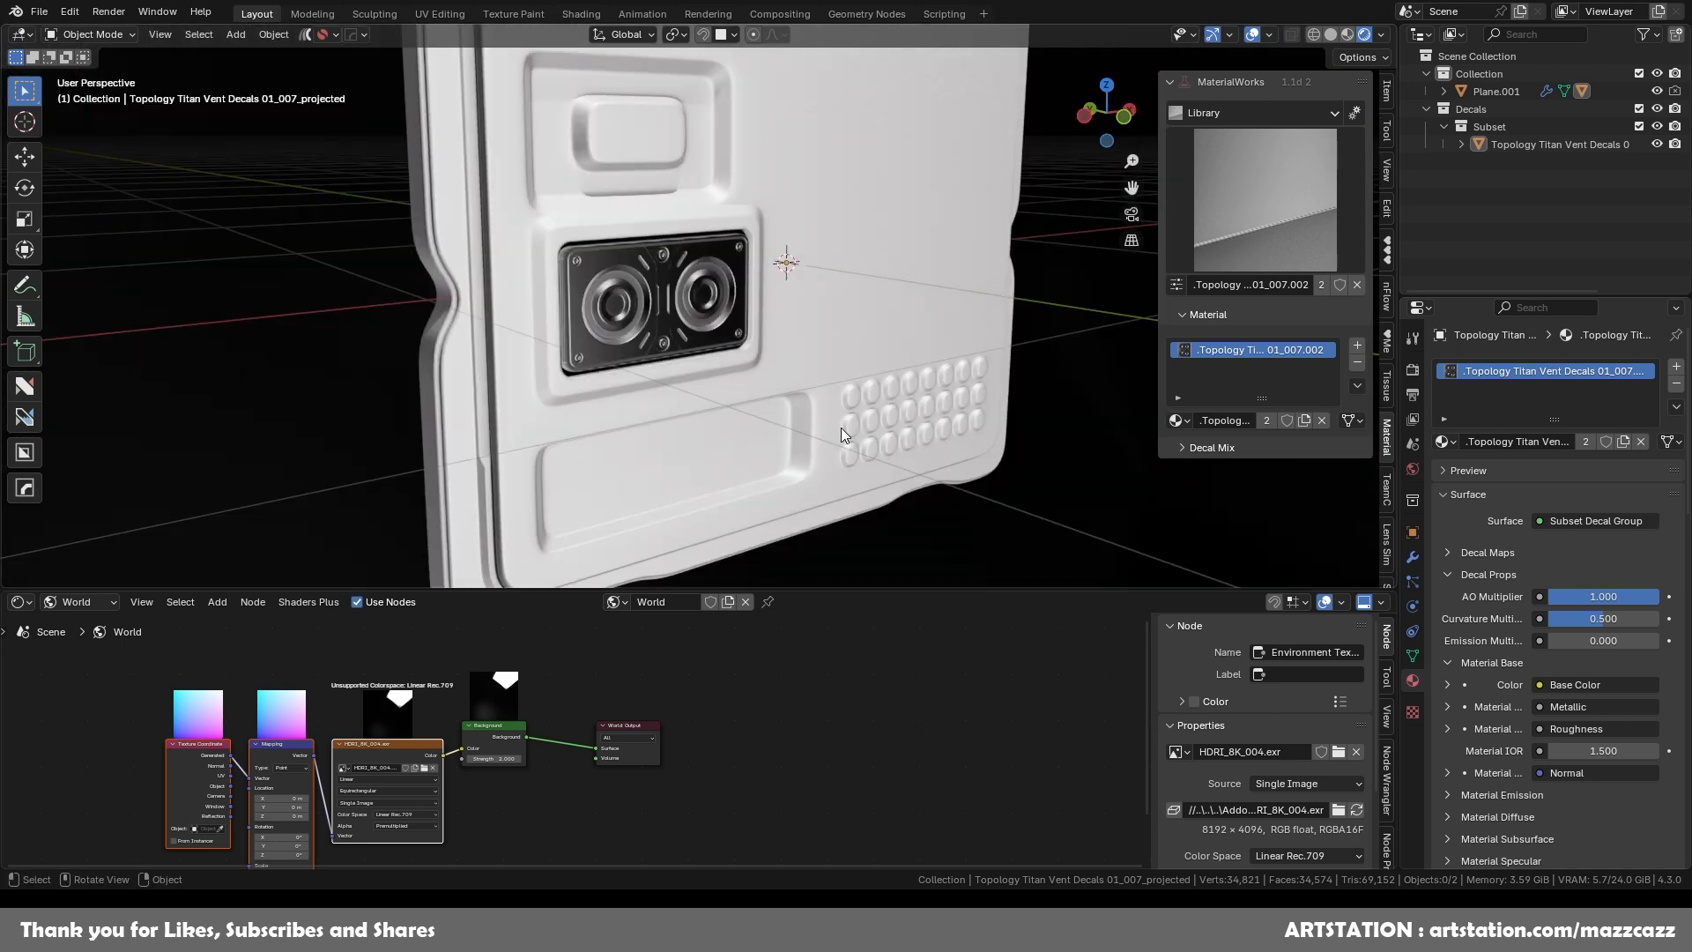
{"action": "scroll", "coordinate": [848, 434], "scroll_direction": "up", "scroll_amount": 10}
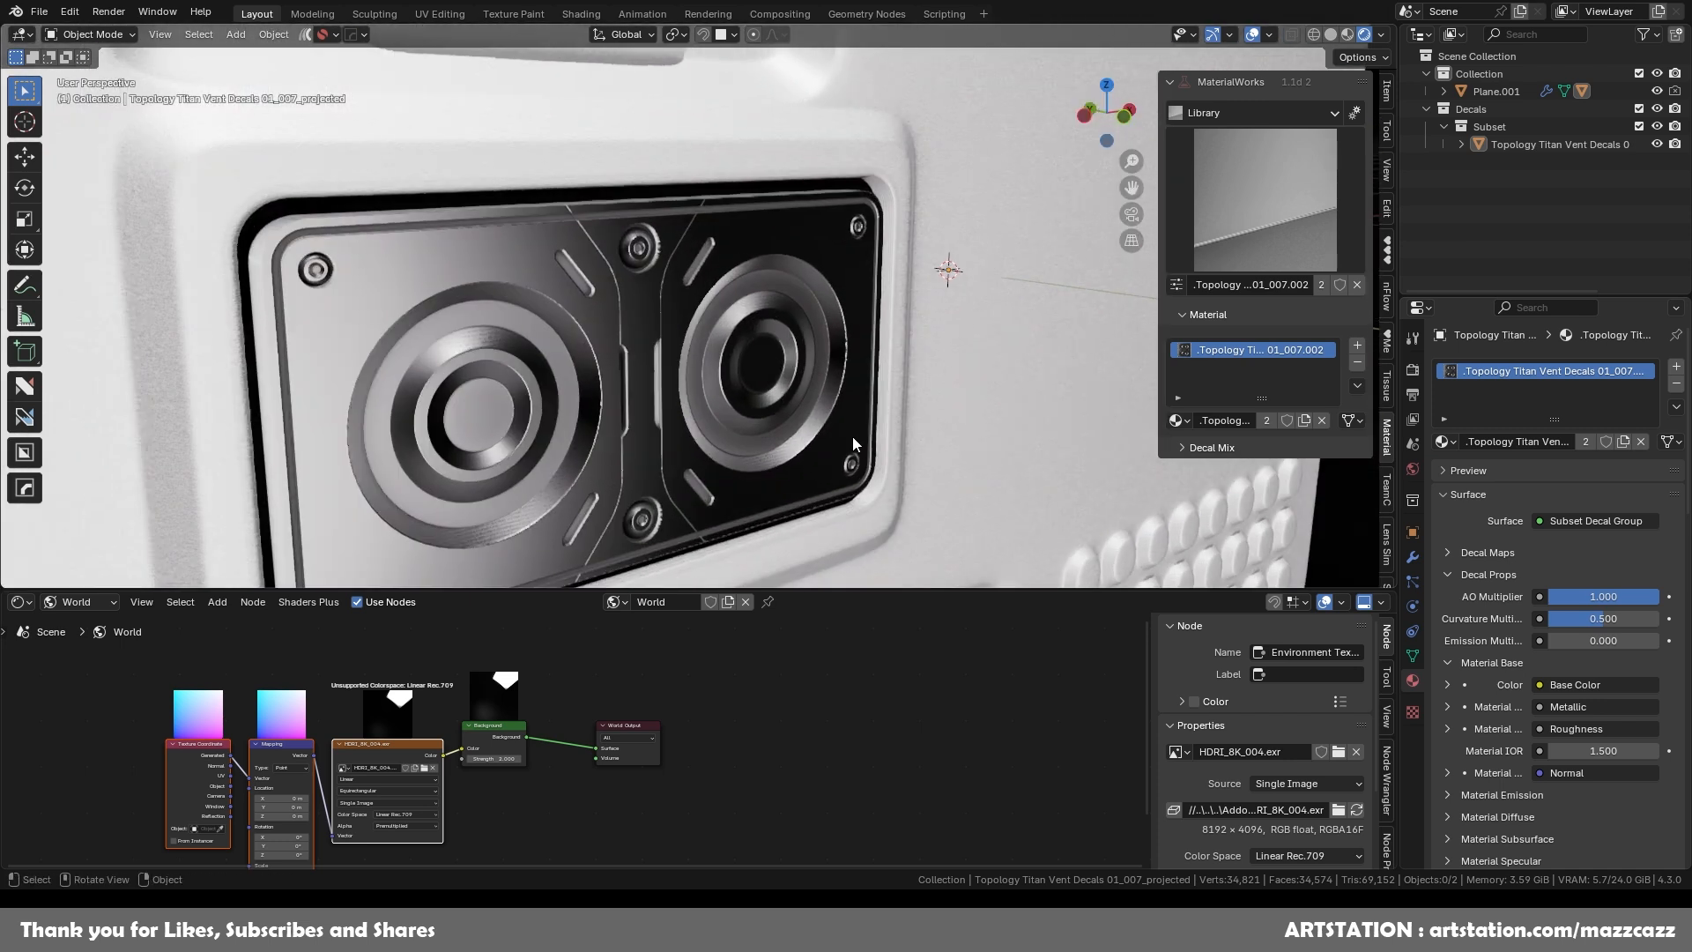
{"action": "left_click", "coordinate": [802, 398]}
{"action": "key", "text": "ctrl+s"}
Match the speaker decal's material and subset to White Metal and examine the surface up close
{"action": "key", "text": "d"}
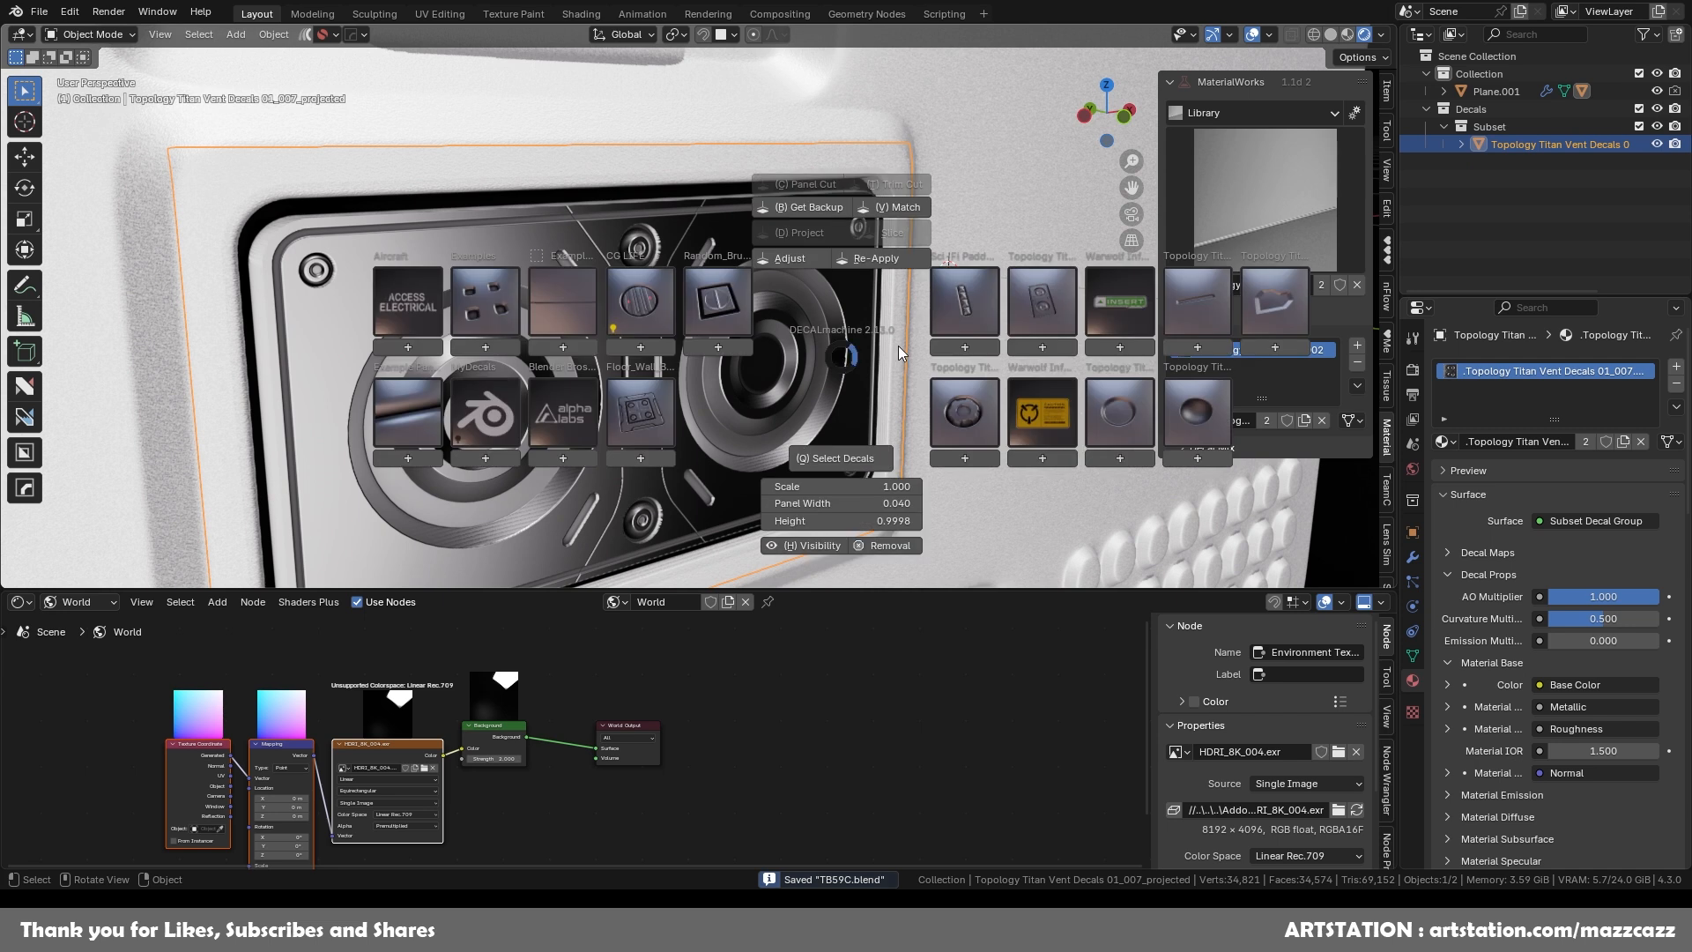
{"action": "left_click", "coordinate": [886, 209]}
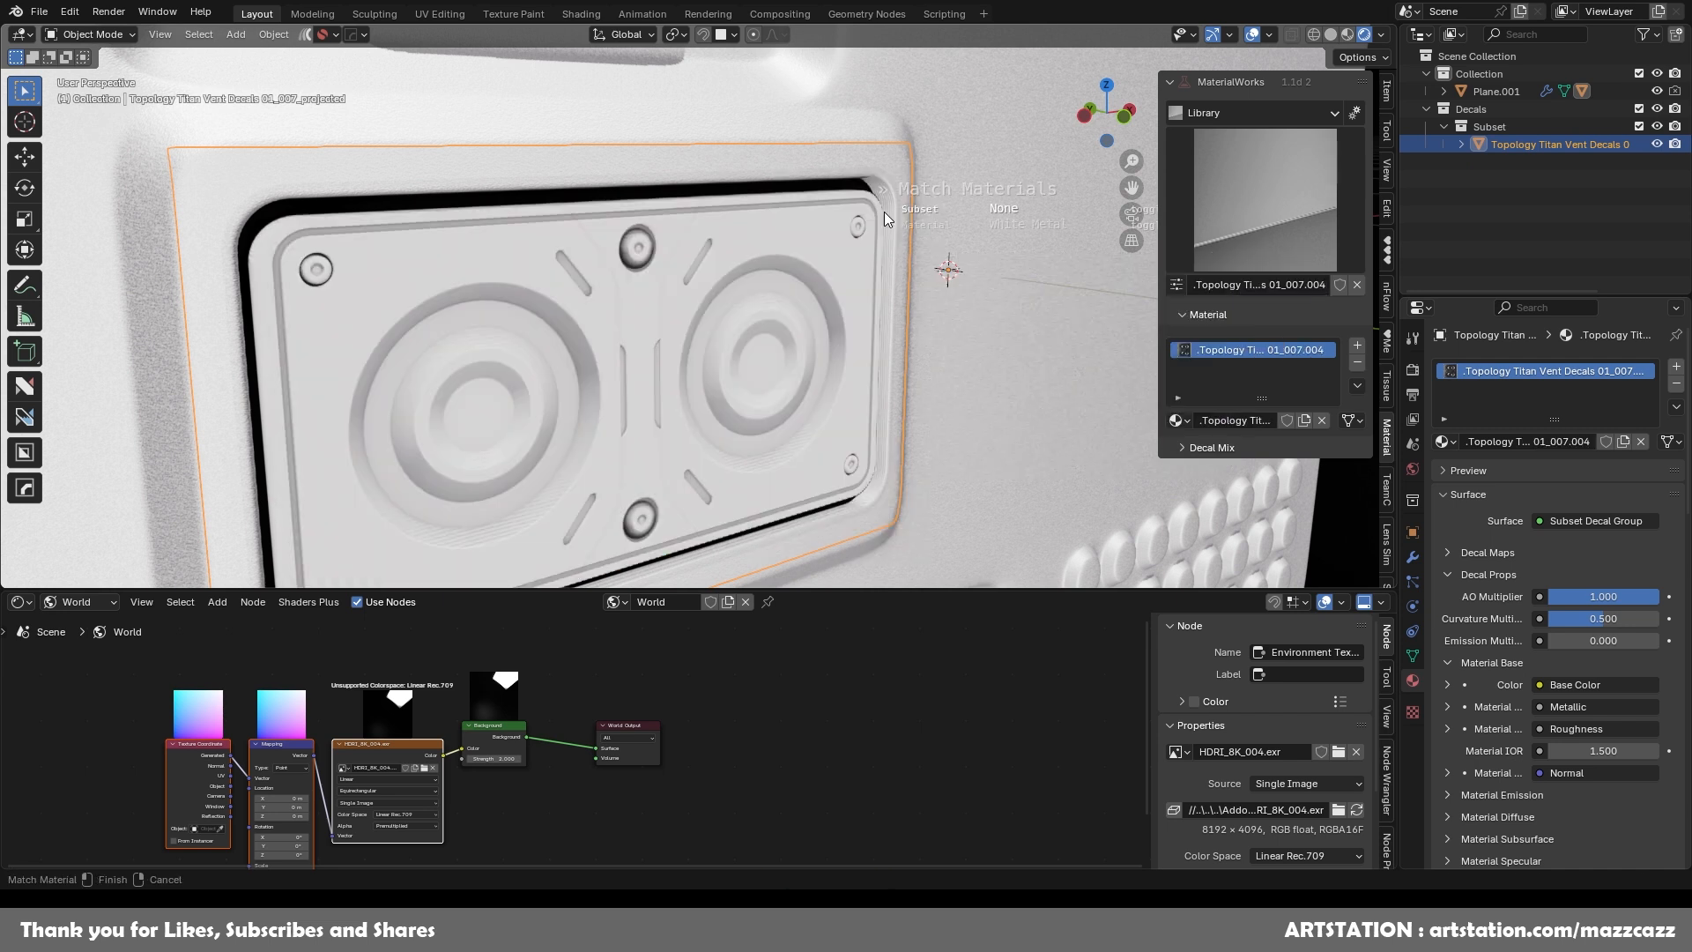
{"action": "scroll", "coordinate": [648, 418], "scroll_direction": "up", "scroll_amount": 1}
{"action": "scroll", "coordinate": [647, 415], "scroll_direction": "up", "scroll_amount": 1}
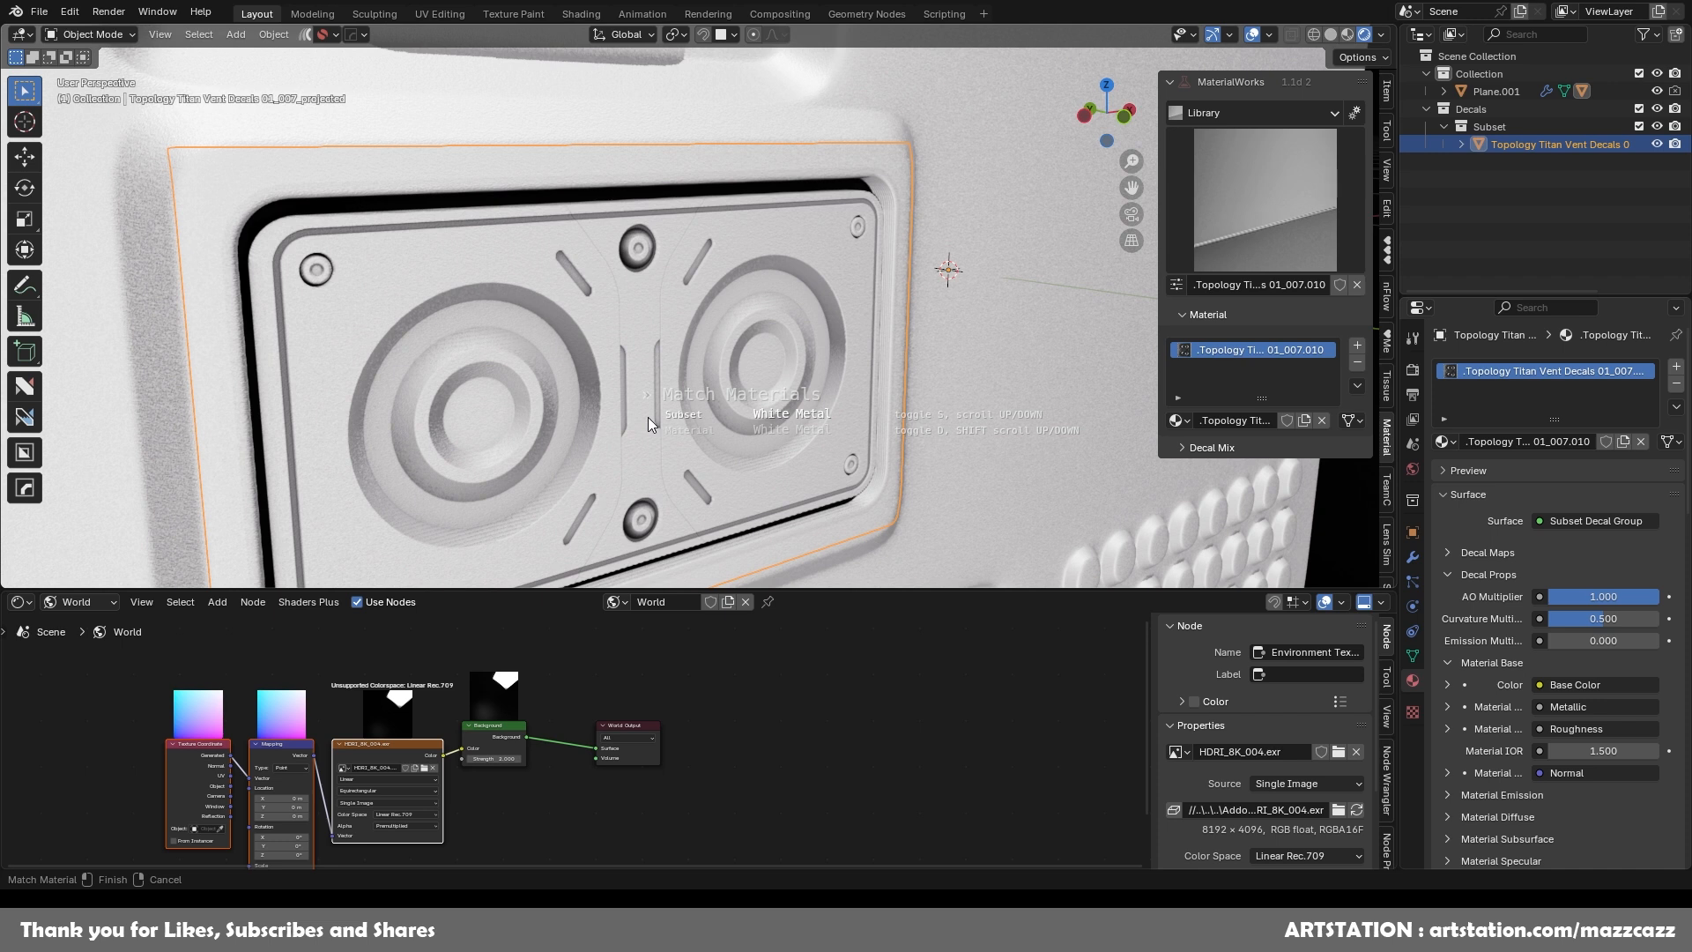
{"action": "left_click", "coordinate": [647, 416]}
{"action": "middle_click_drag", "start_coordinate": [802, 310], "coordinate": [749, 436]}
{"action": "left_click", "coordinate": [289, 332]}
{"action": "scroll", "coordinate": [663, 421], "scroll_direction": "up", "scroll_amount": 8}
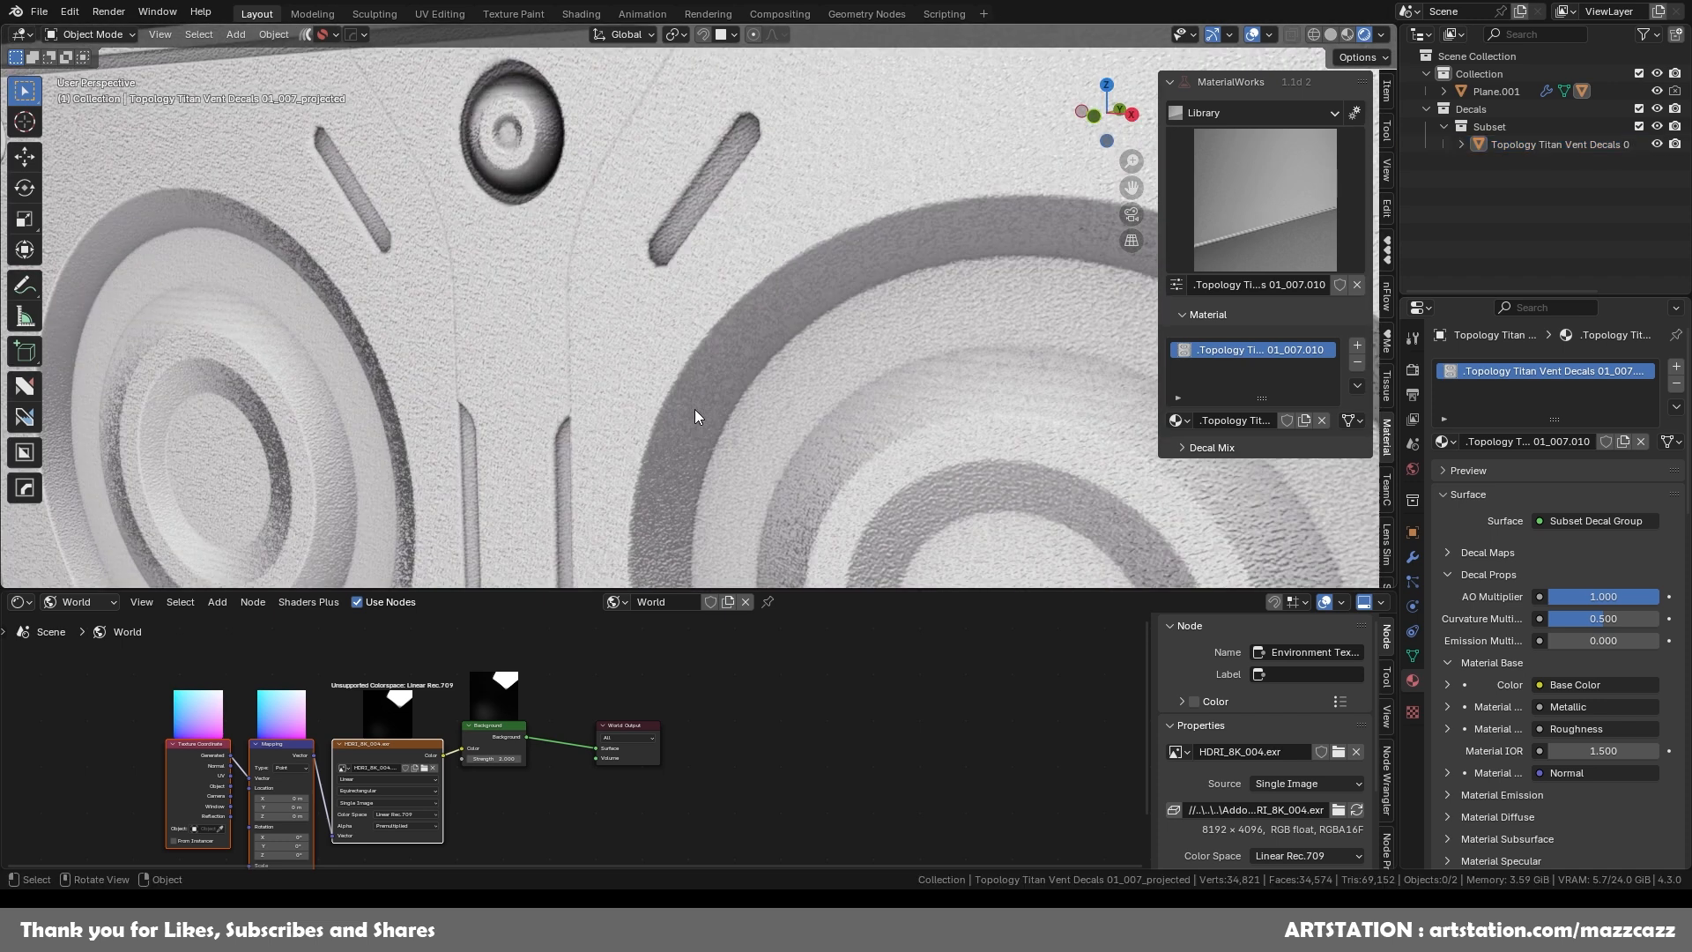
{"action": "scroll", "coordinate": [696, 408], "scroll_direction": "down", "scroll_amount": 8}
{"action": "scroll", "coordinate": [726, 388], "scroll_direction": "down", "scroll_amount": 5}
Select the panel, shrink the node editor back down and examine the speaker decal against the panel surface
{"action": "left_click", "coordinate": [954, 304]}
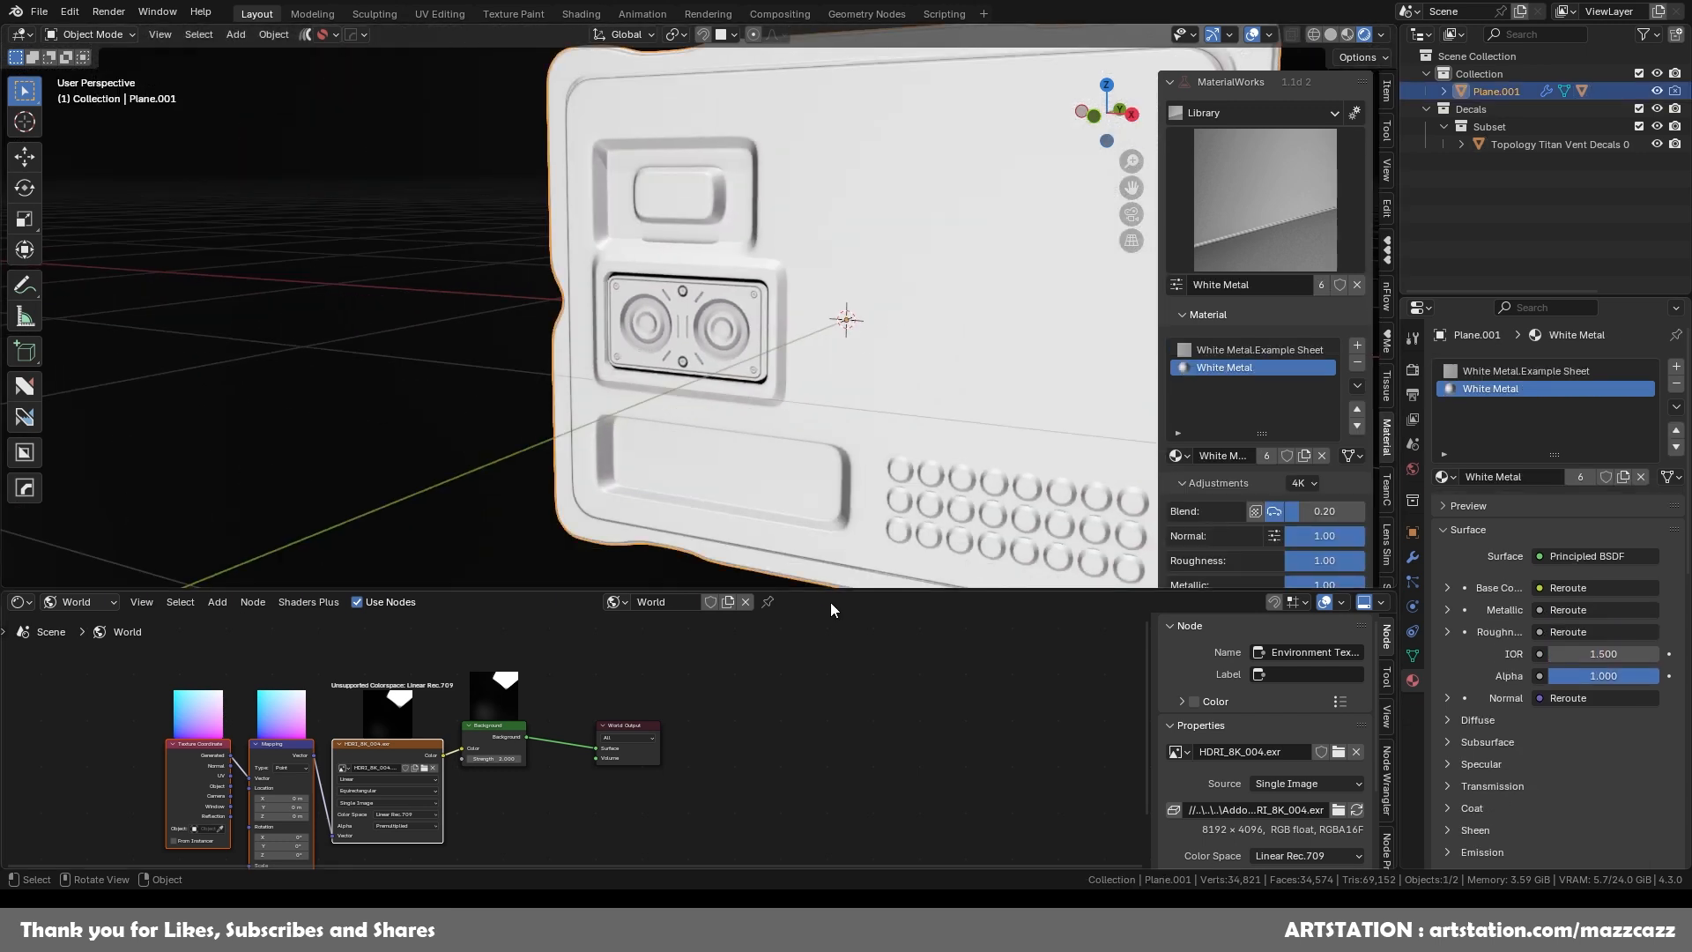
{"action": "left_click_drag", "start_coordinate": [832, 592], "coordinate": [838, 754]}
{"action": "scroll", "coordinate": [763, 478], "scroll_direction": "up", "scroll_amount": 6}
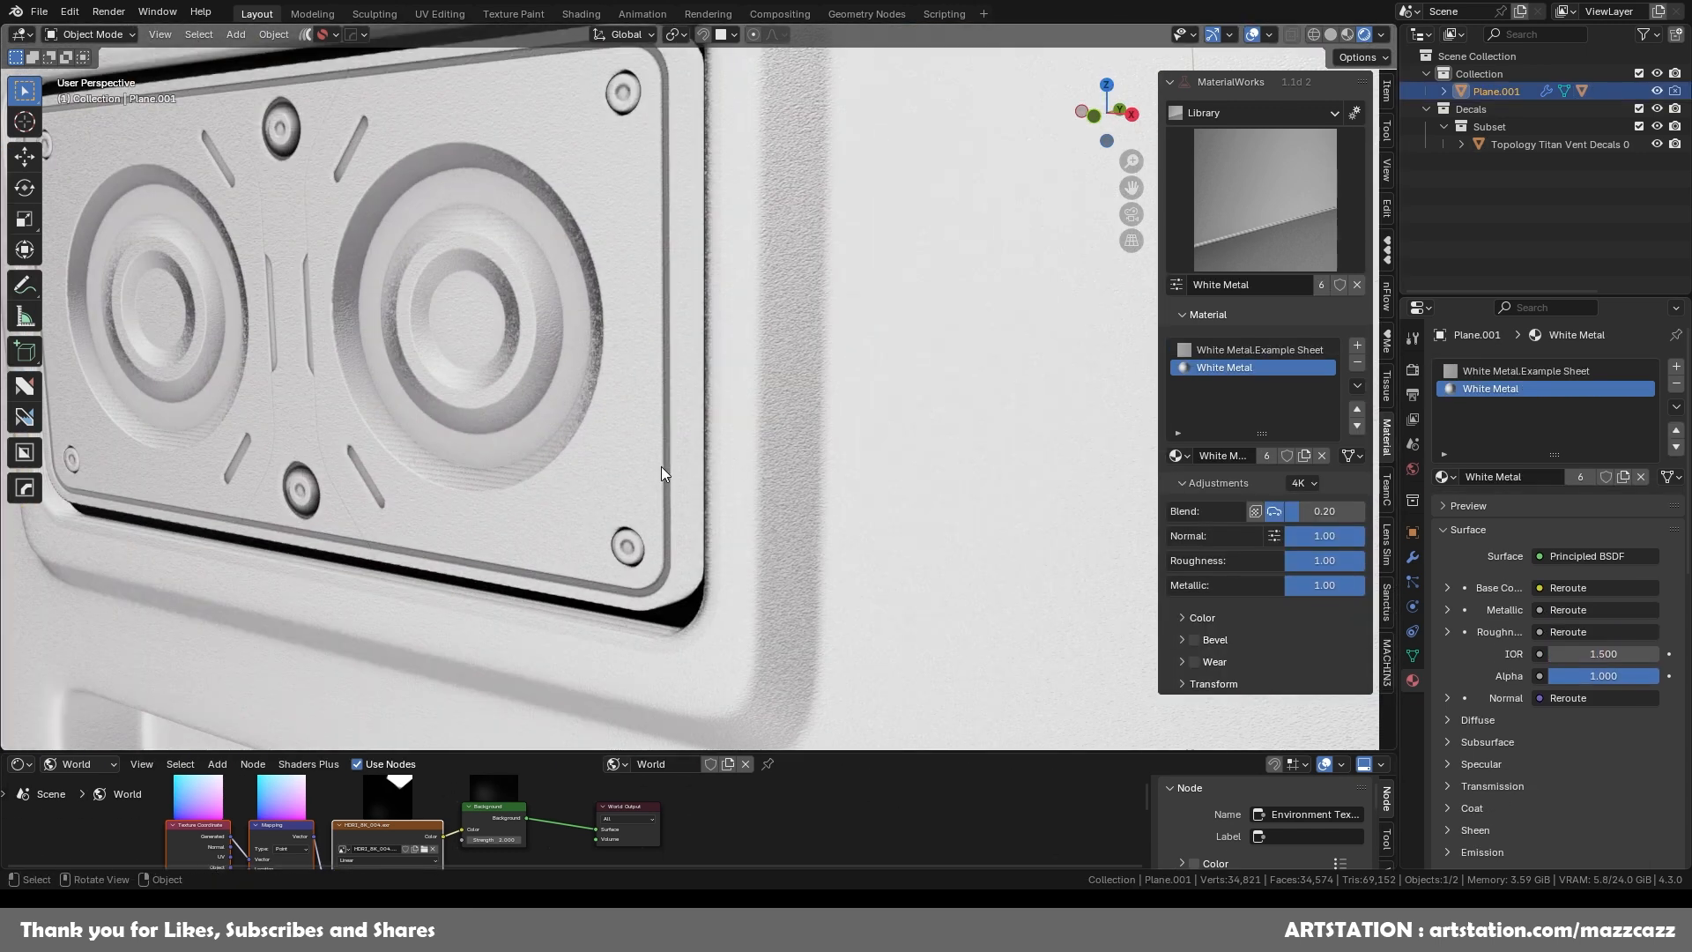
{"action": "middle_click_drag", "start_coordinate": [601, 342], "coordinate": [738, 443]}
{"action": "scroll", "coordinate": [740, 481], "scroll_direction": "down", "scroll_amount": 6}
{"action": "scroll", "coordinate": [738, 442], "scroll_direction": "up", "scroll_amount": 4}
{"action": "scroll", "coordinate": [732, 449], "scroll_direction": "down", "scroll_amount": 3}
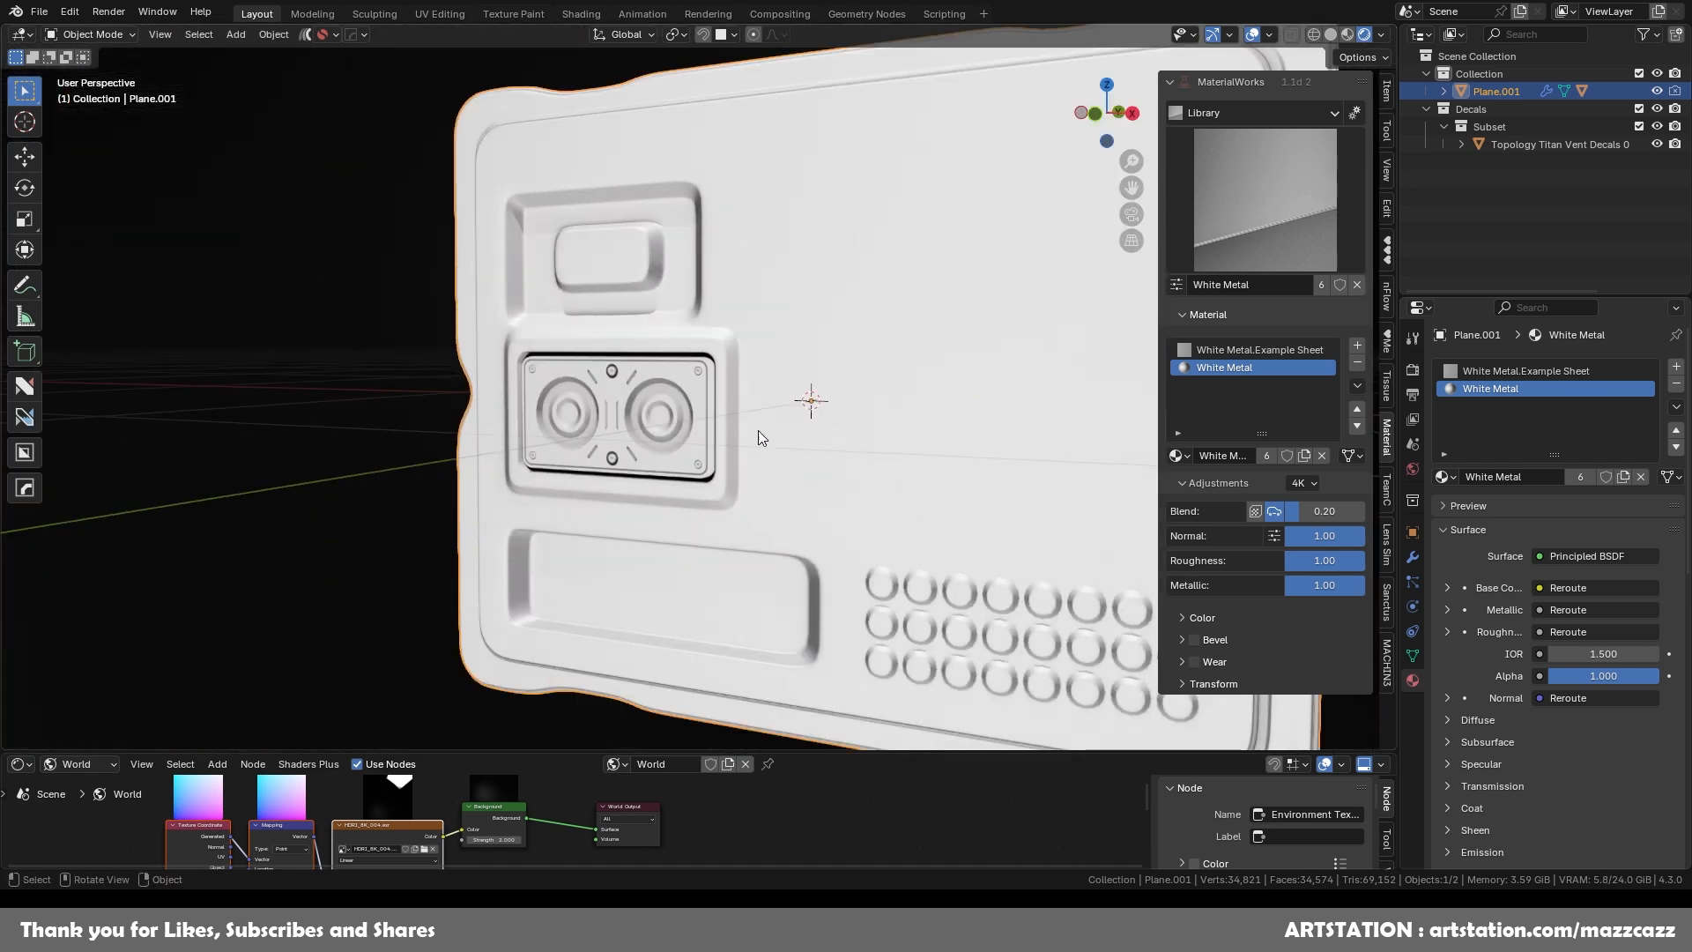
Match the speaker decal's materials again to give its plate a dark reflective metal look, and save the file
{"action": "left_click", "coordinate": [677, 409]}
{"action": "key", "text": "d"}
{"action": "left_click", "coordinate": [727, 262]}
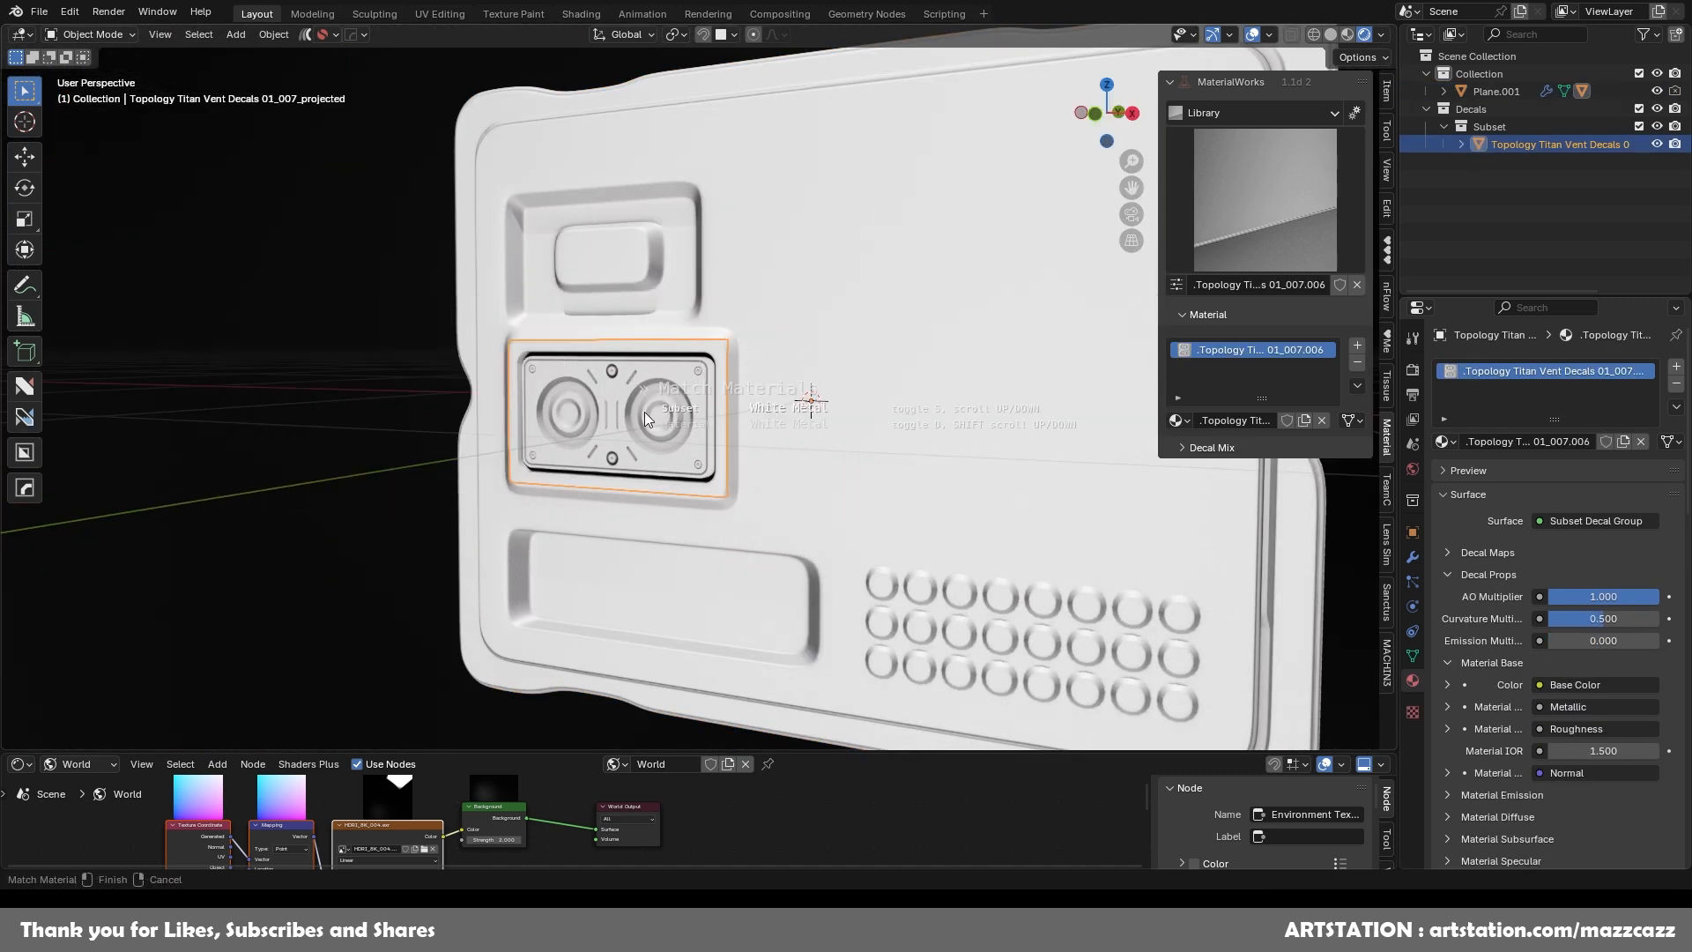
{"action": "left_click", "coordinate": [645, 420]}
{"action": "left_click", "coordinate": [447, 392]}
{"action": "middle_click_drag", "start_coordinate": [763, 430], "coordinate": [670, 451], "text": "shift"}
{"action": "scroll", "coordinate": [849, 505], "scroll_direction": "up", "scroll_amount": 4}
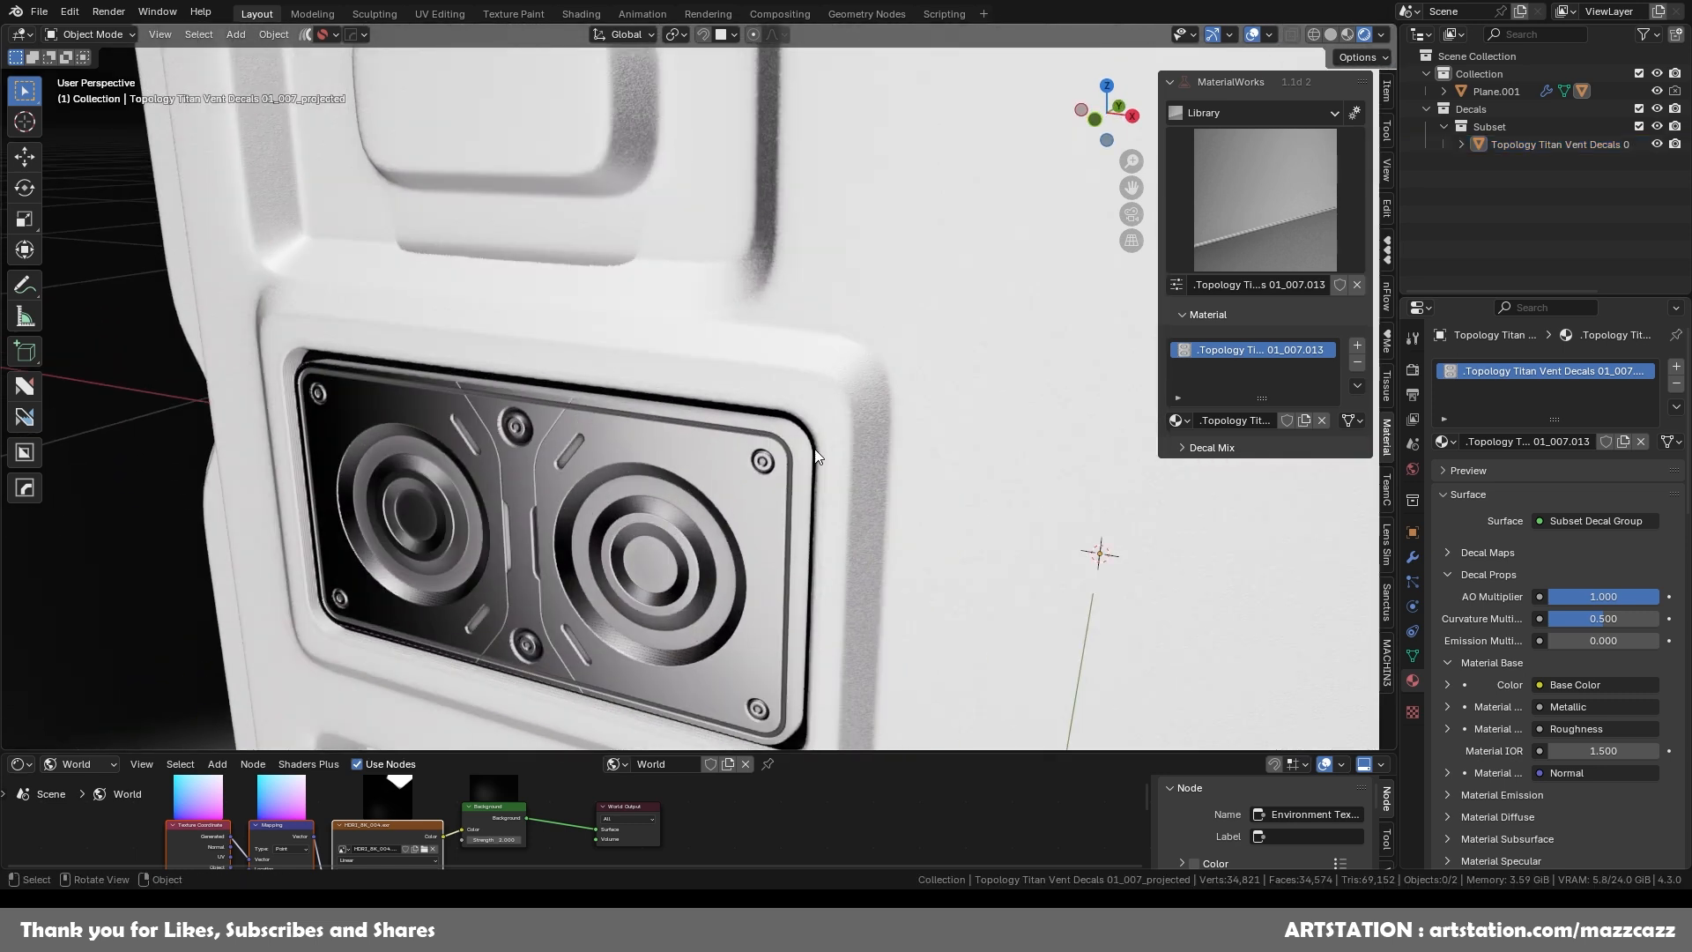
{"action": "left_click", "coordinate": [825, 411]}
{"action": "key", "text": "ctrl+s"}
Select the bevel face loops around the speaker block and unwrap them to an empty trim of the Example Sheet
{"action": "left_click", "coordinate": [842, 372]}
{"action": "key", "text": "Tab"}
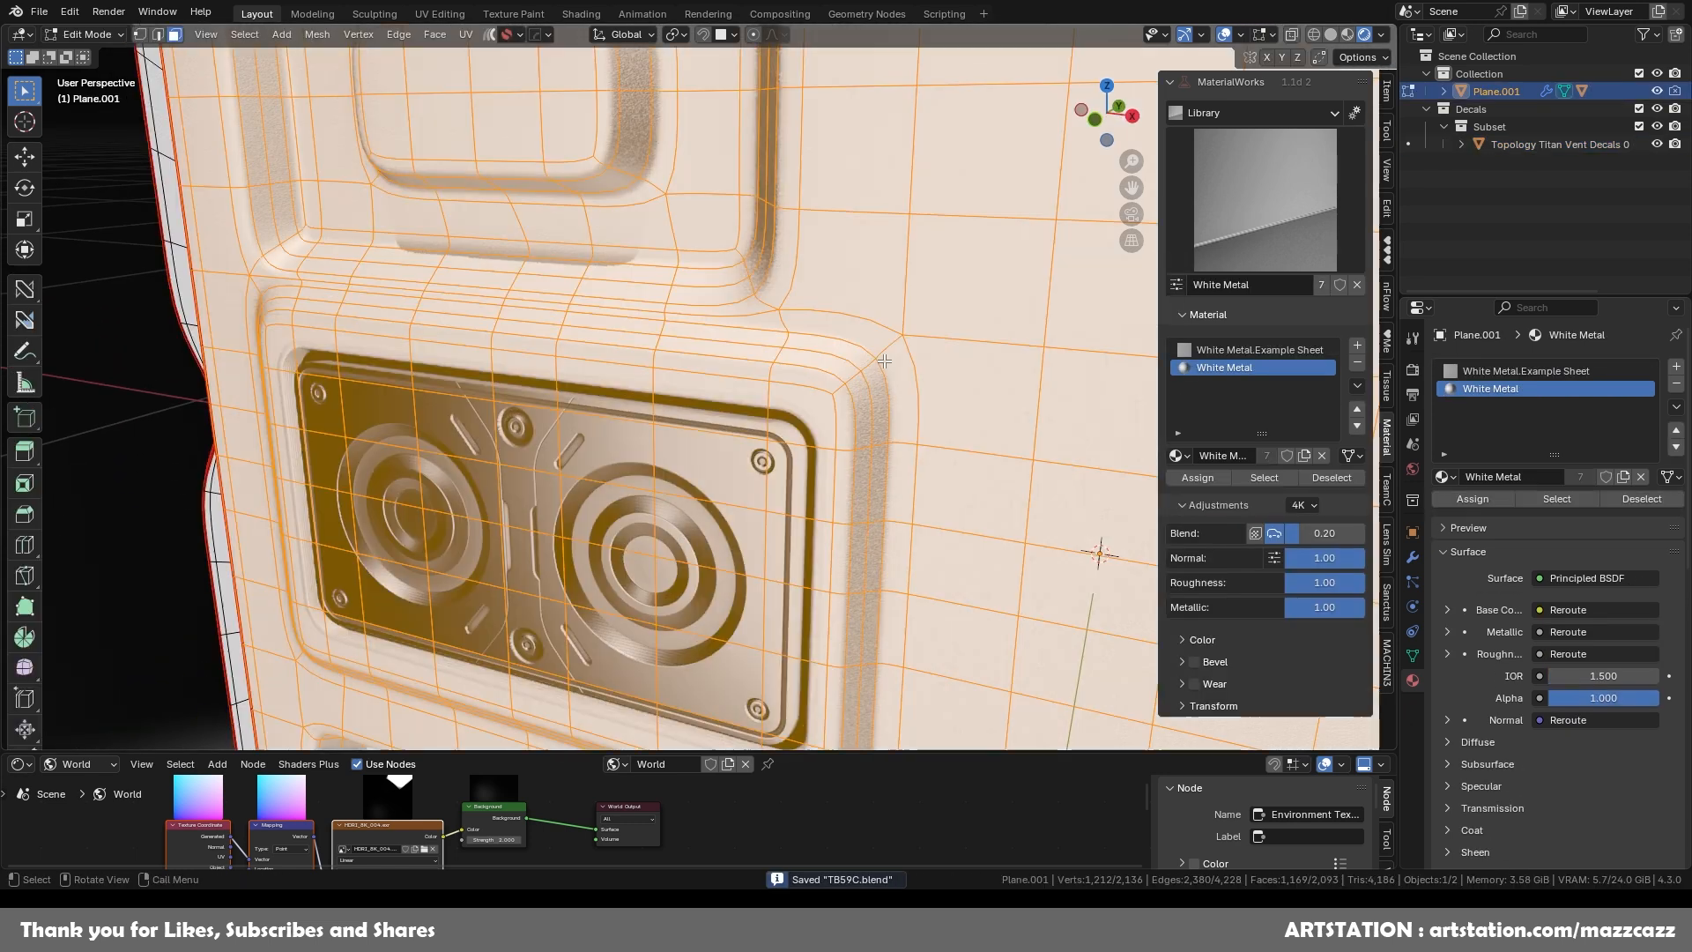
{"action": "left_click", "coordinate": [849, 385]}
{"action": "left_click", "coordinate": [869, 369], "text": "alt"}
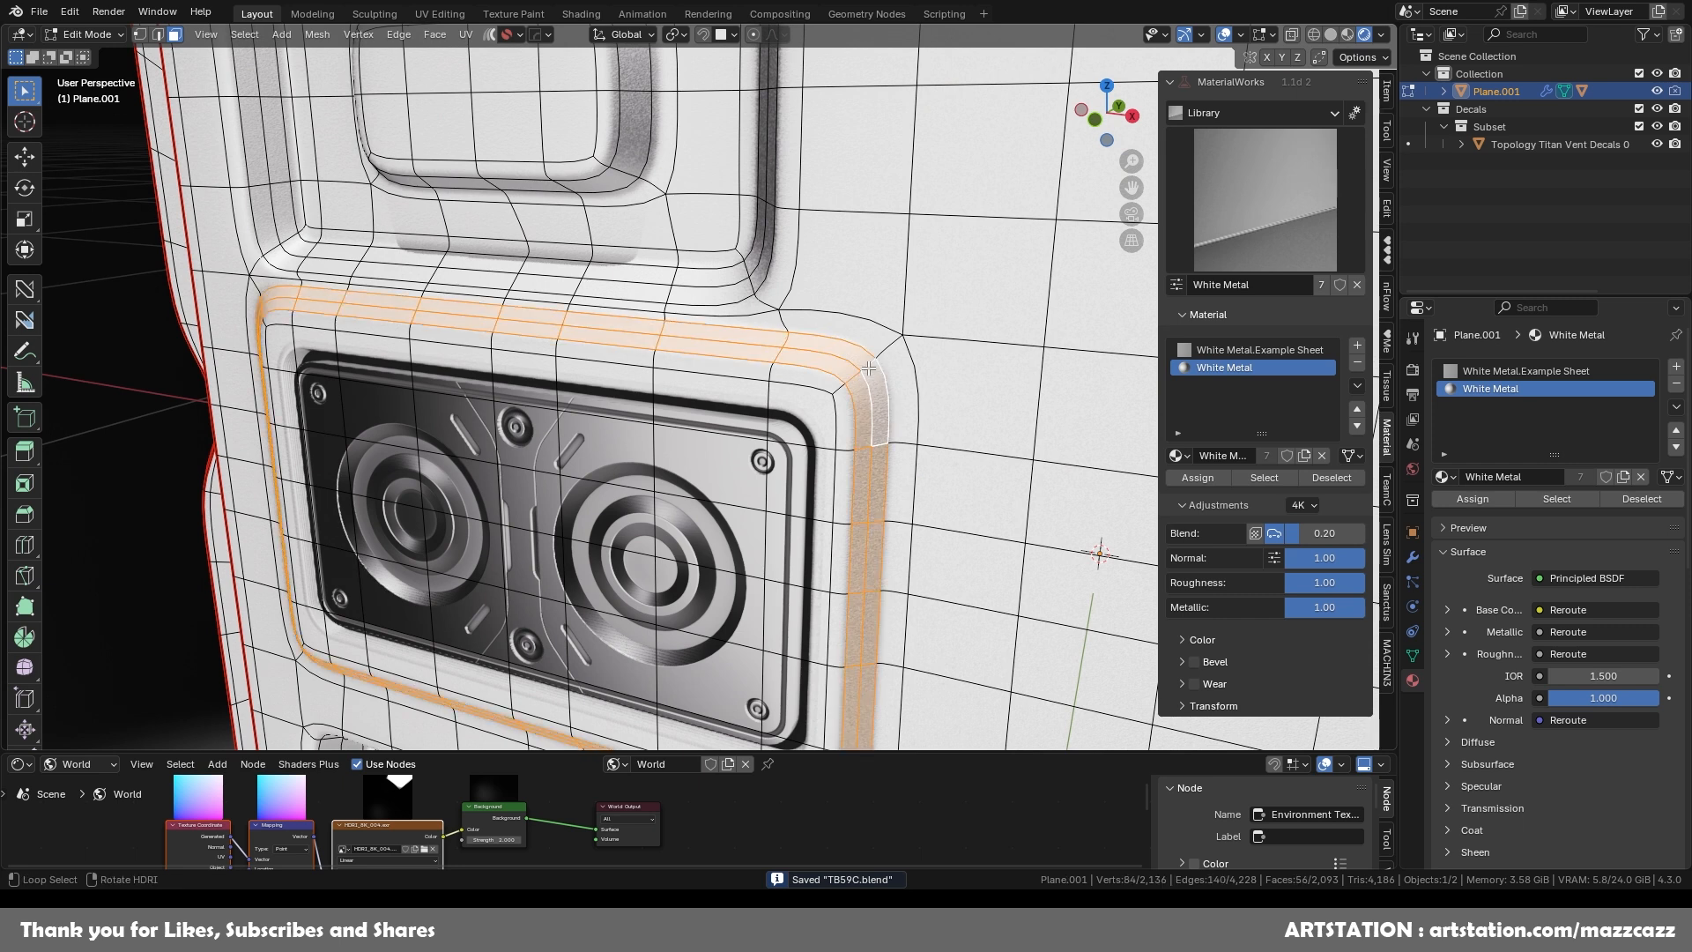
{"action": "key", "text": "d"}
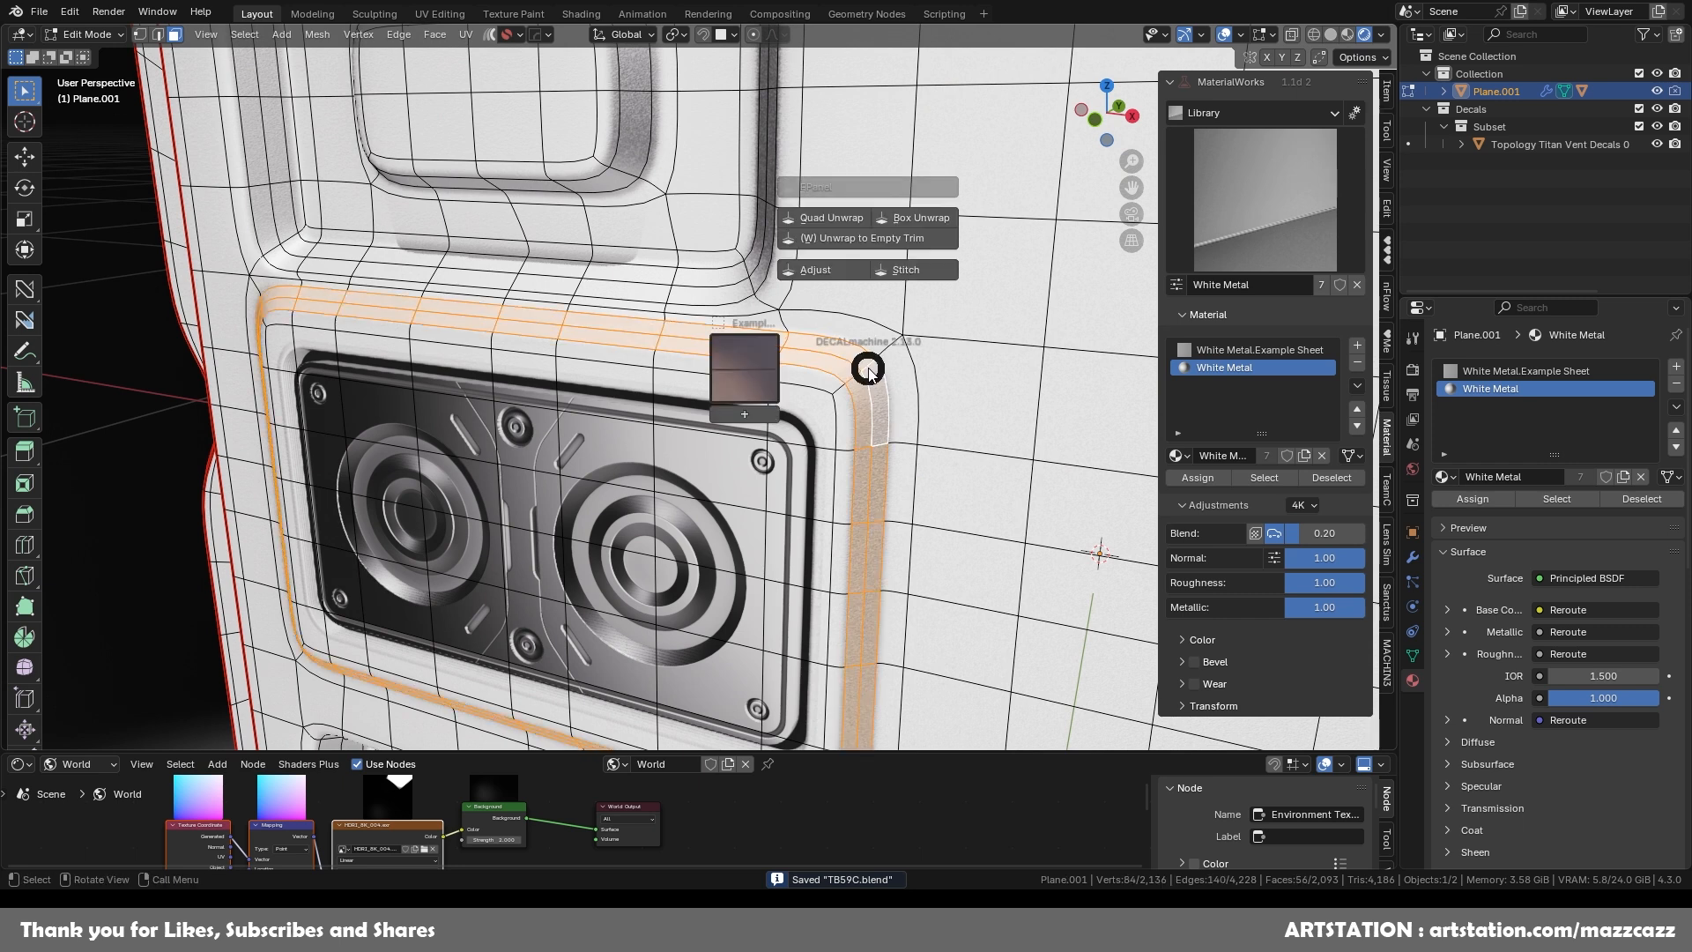
{"action": "left_click", "coordinate": [843, 238]}
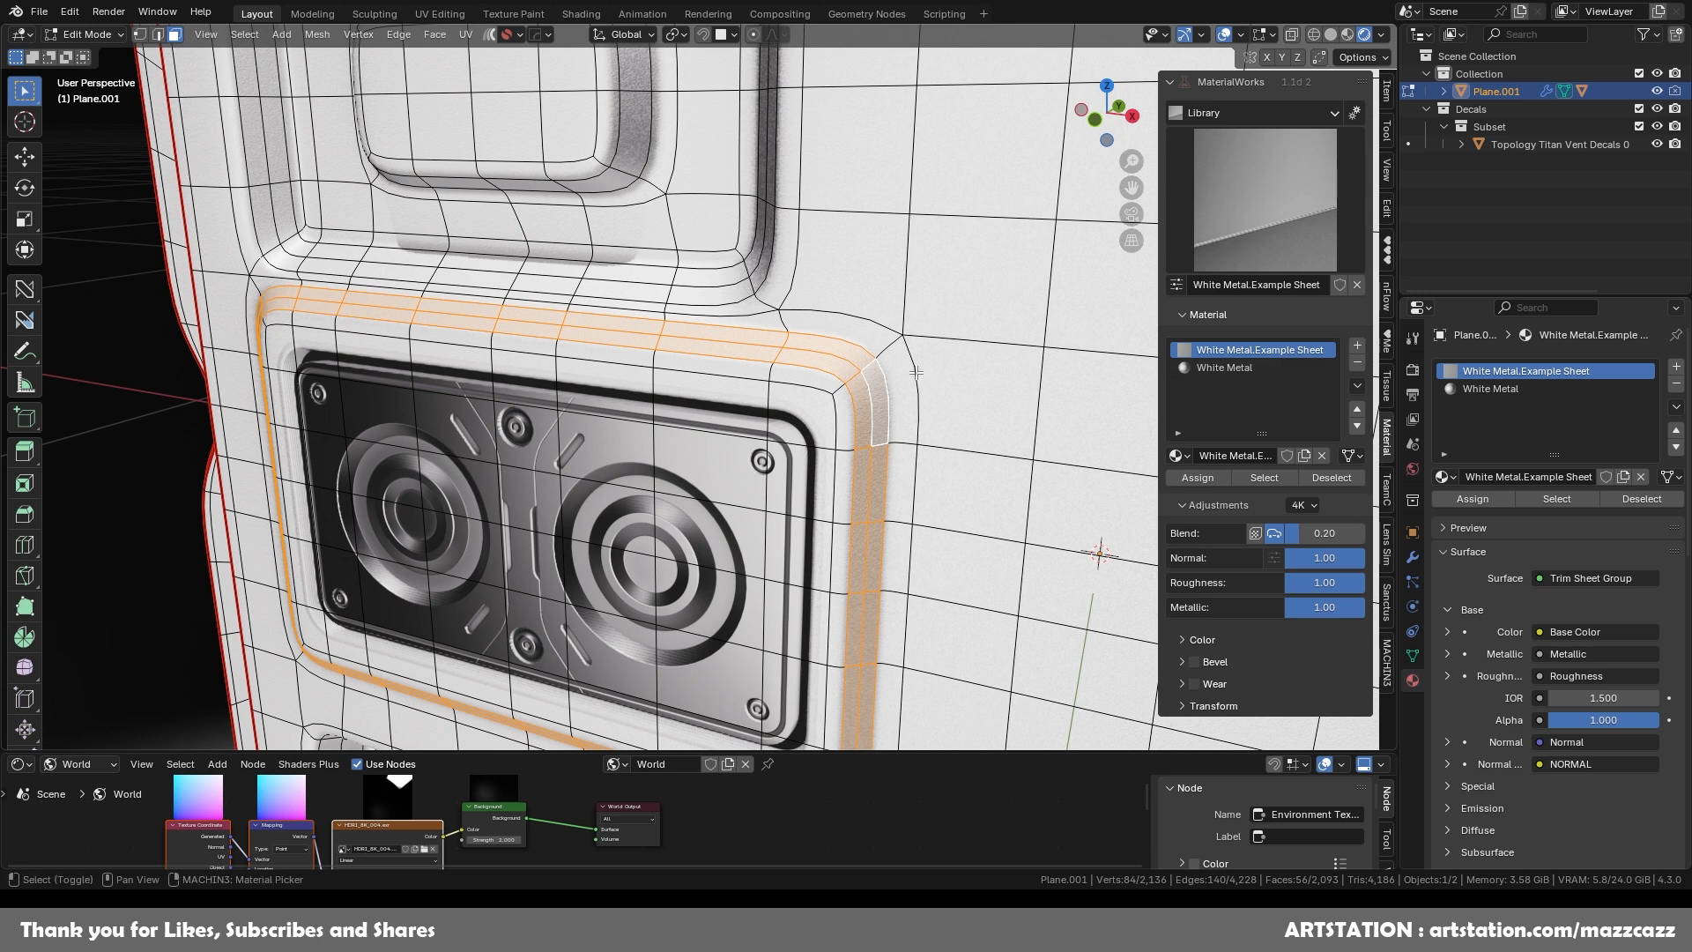
Unwrap the selected bevel loops around the speaker block to a detail trim from the Example Sheet
{"action": "middle_click_drag", "start_coordinate": [915, 376], "coordinate": [736, 386], "text": "shift"}
{"action": "key", "text": "d"}
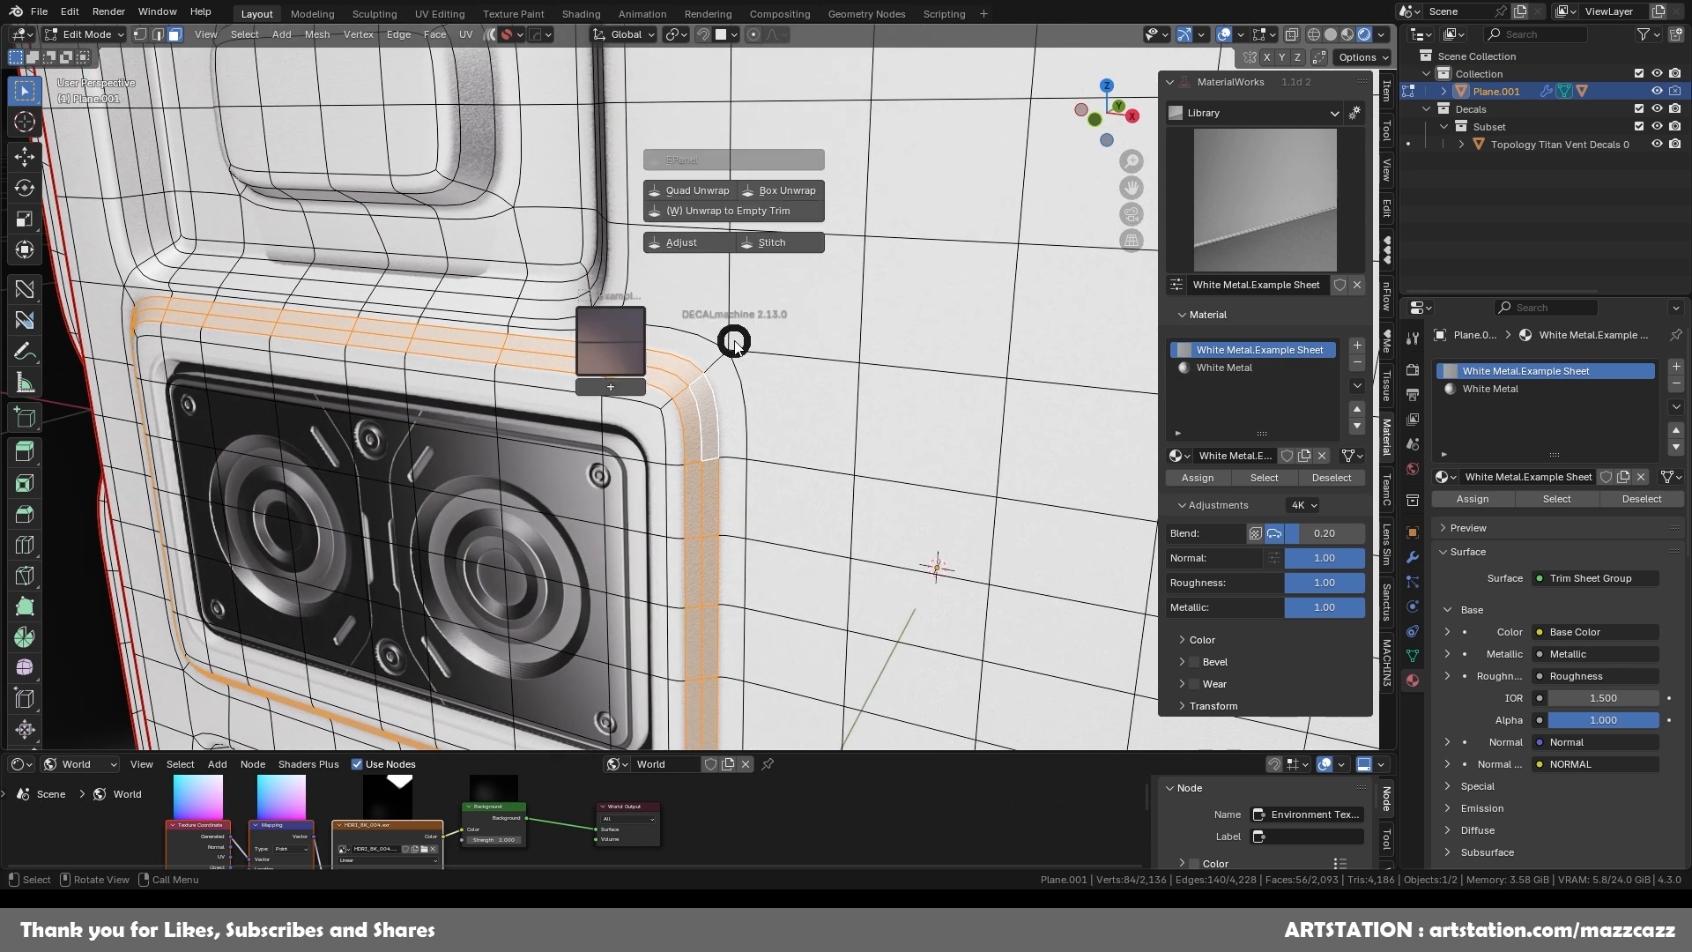
{"action": "left_click", "coordinate": [614, 386]}
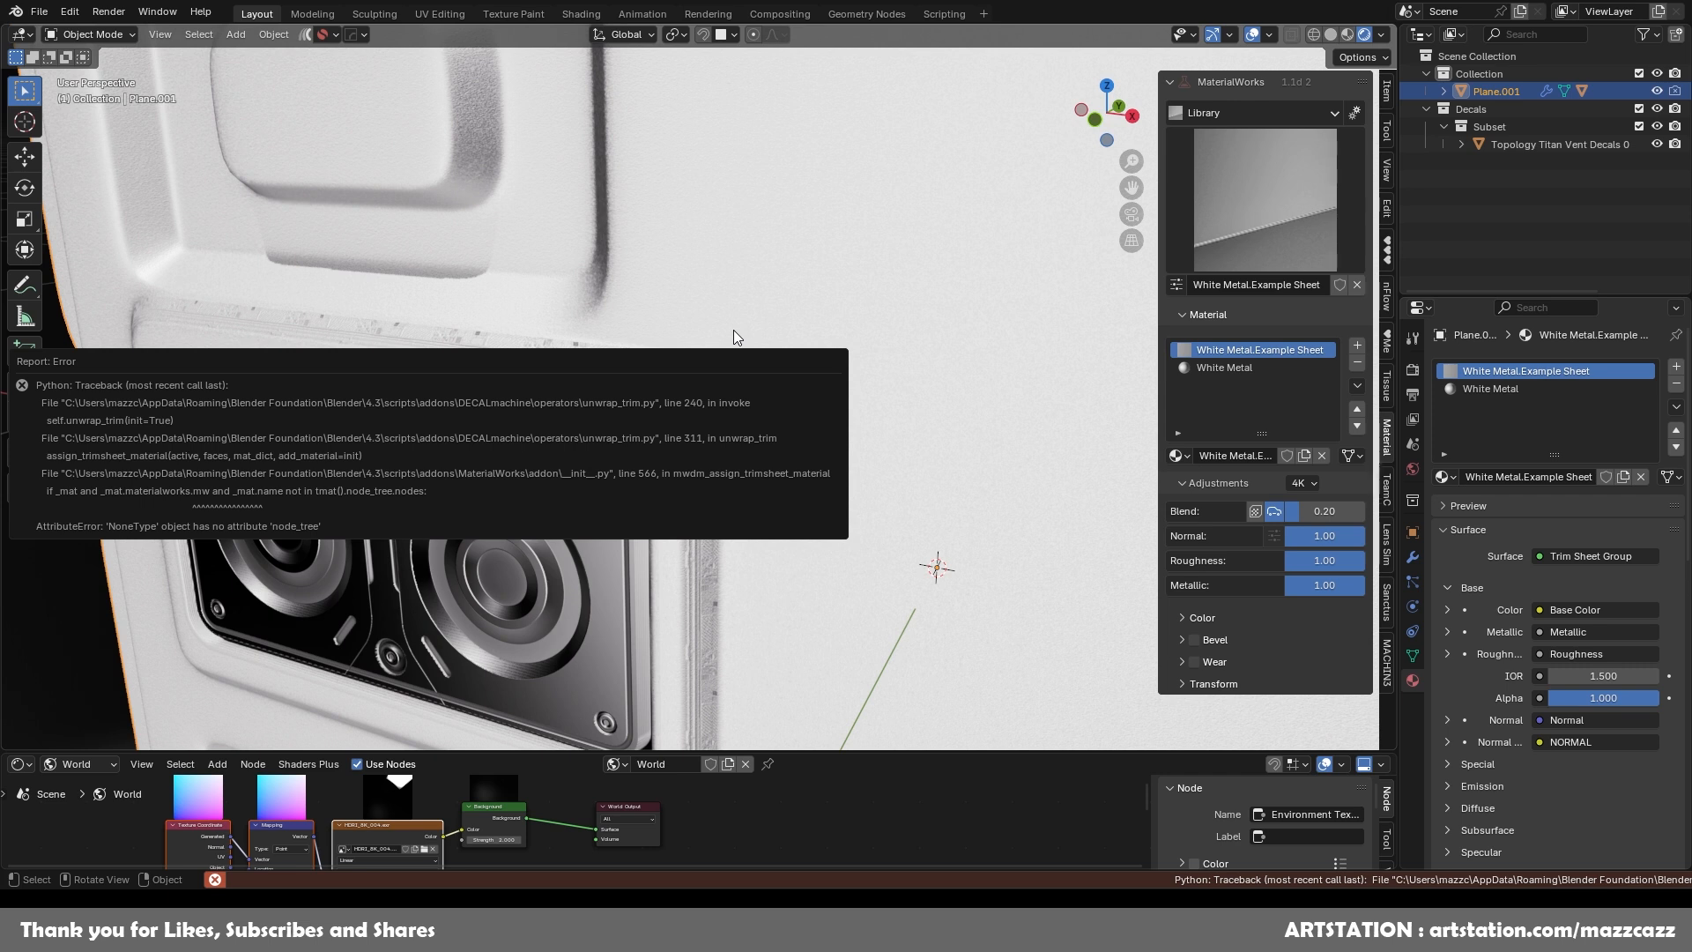
{"action": "key", "text": "Tab"}
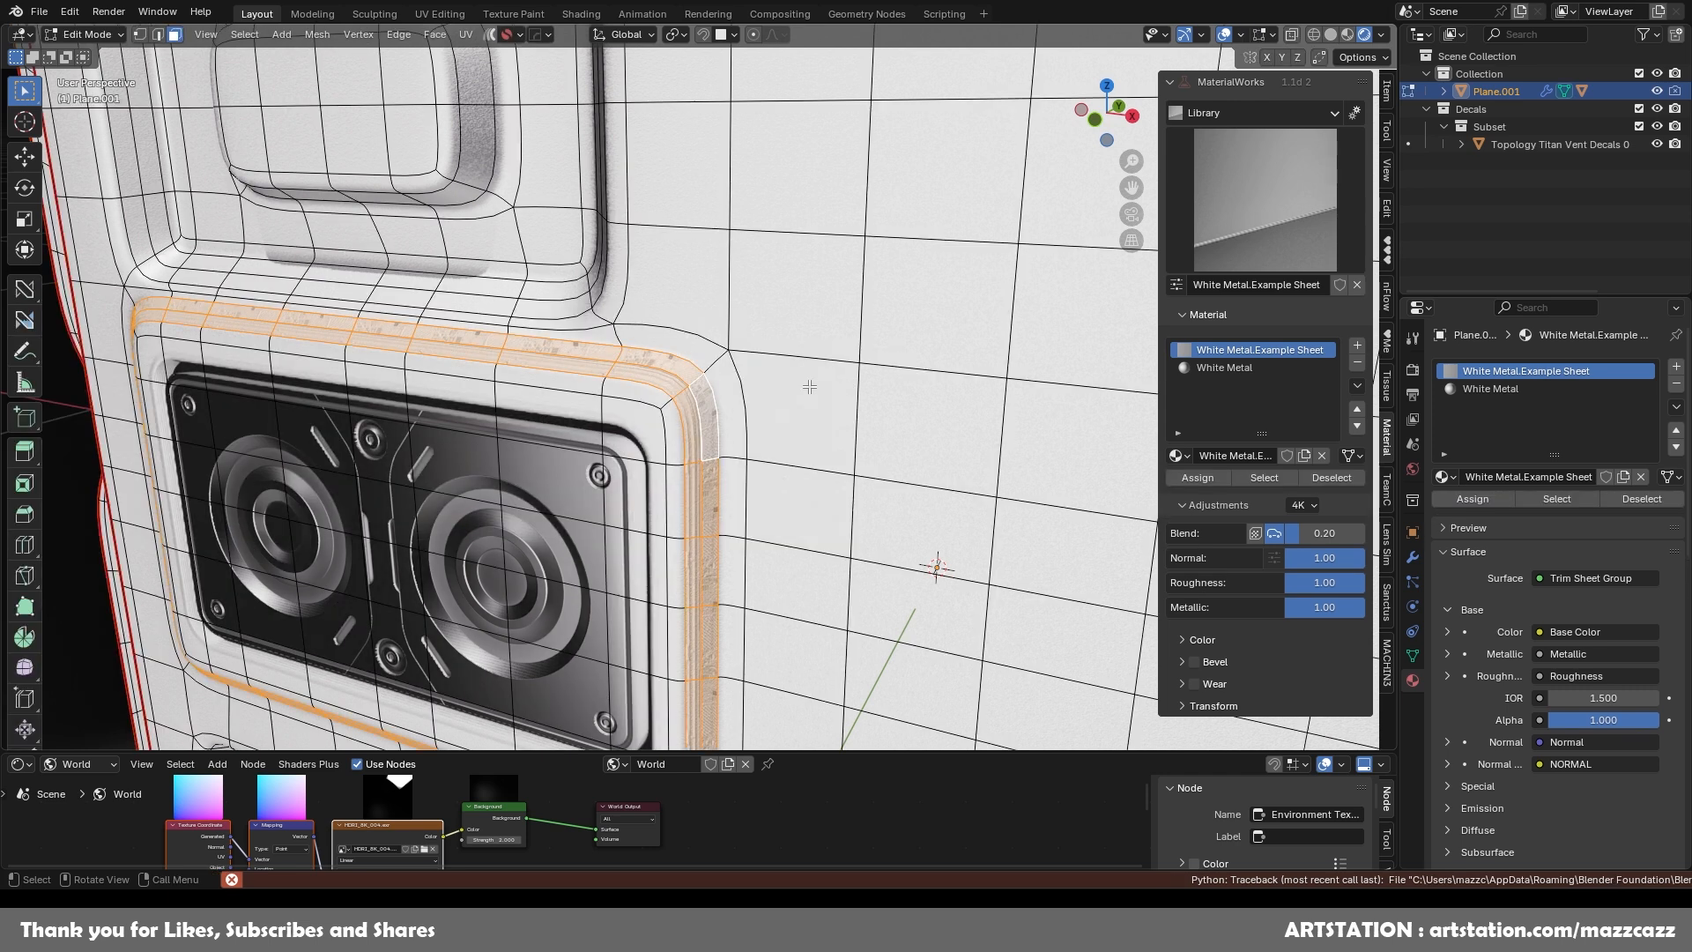
{"action": "scroll", "coordinate": [742, 397], "scroll_direction": "down", "scroll_amount": 5}
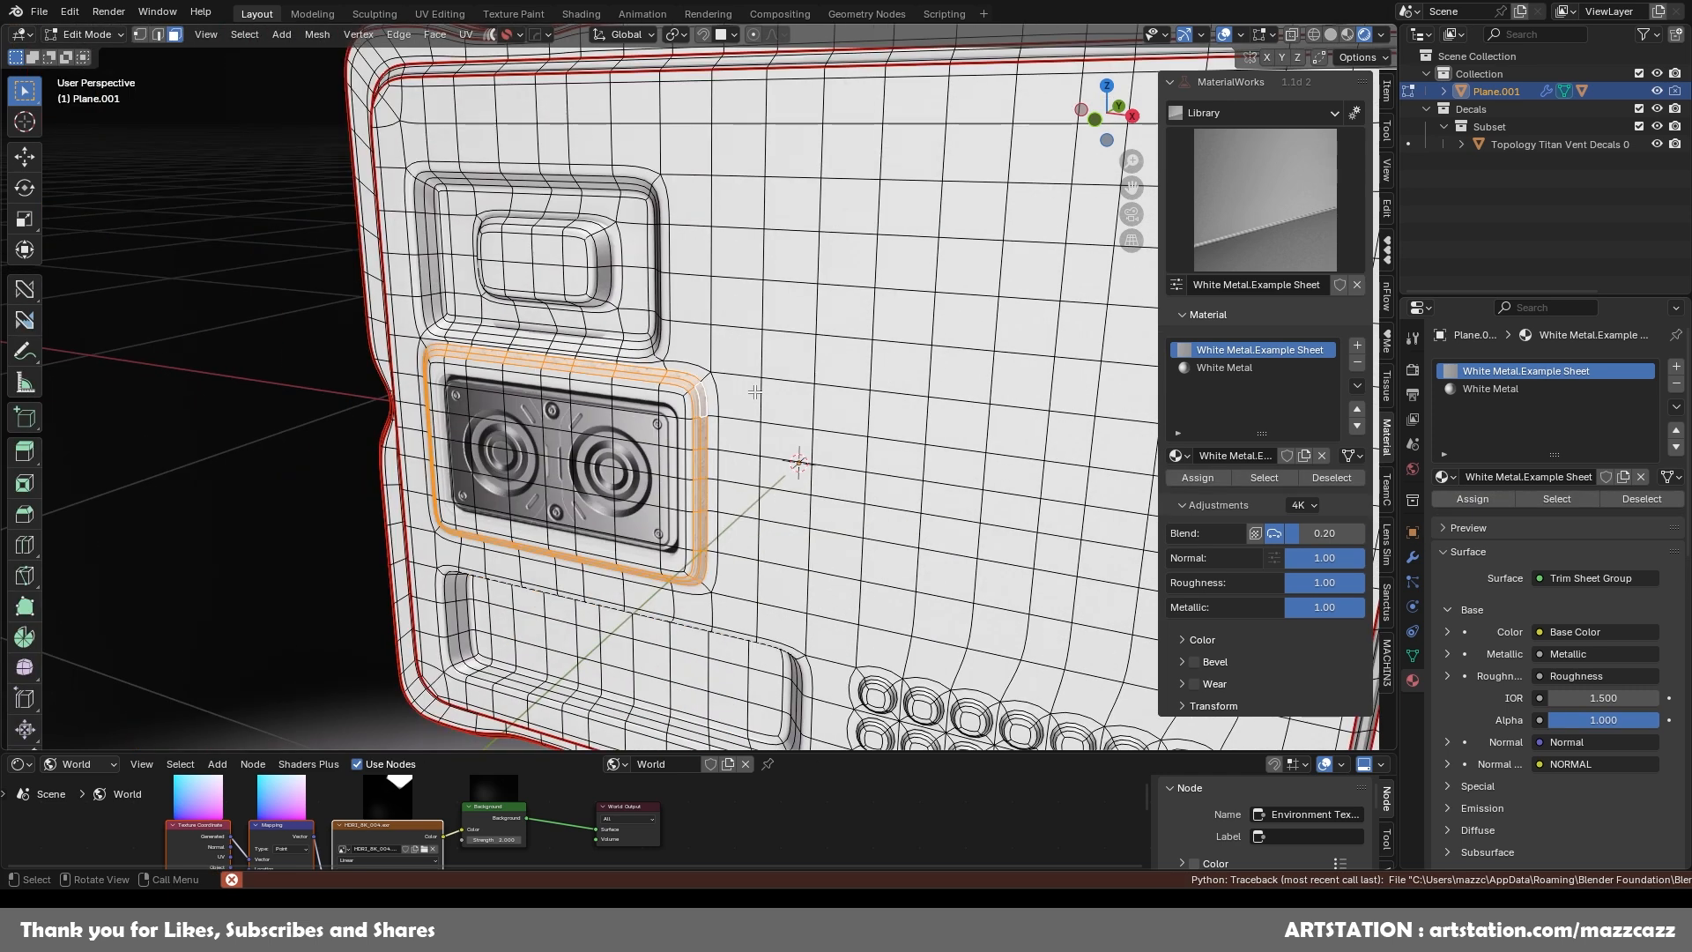
Switch the speaker block's bevel to trim 043 with Adjust Trim
{"action": "scroll", "coordinate": [756, 390], "scroll_direction": "up", "scroll_amount": 6}
{"action": "key", "text": "d"}
{"action": "left_click", "coordinate": [717, 294]}
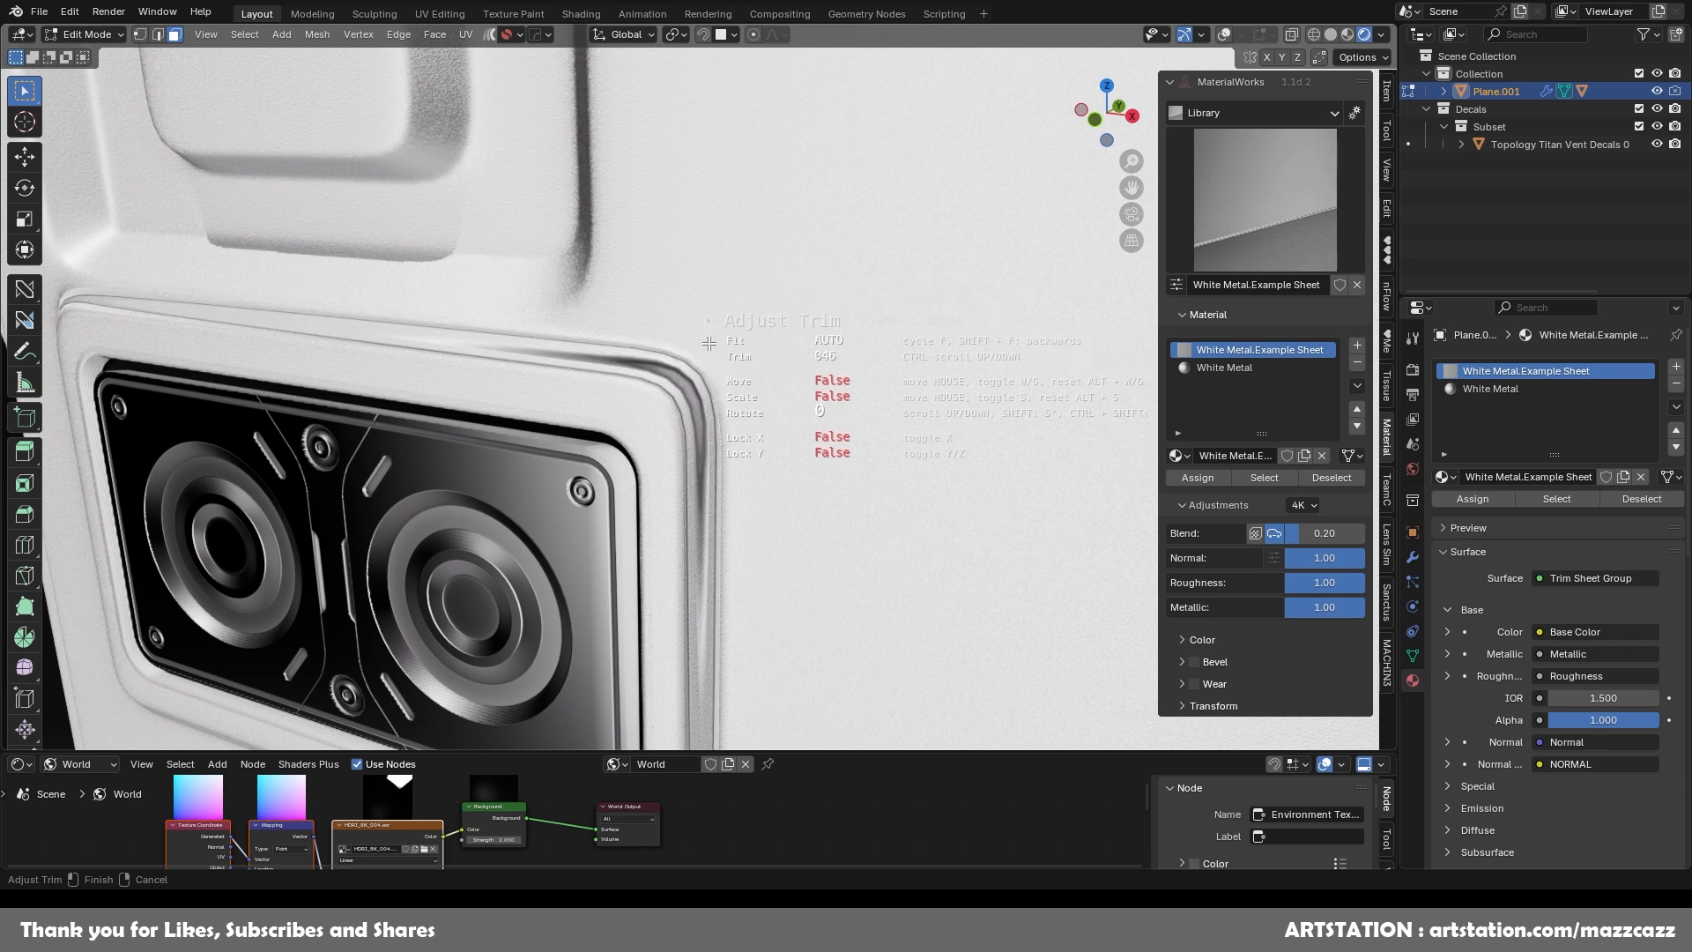
{"action": "scroll", "coordinate": [709, 342], "scroll_direction": "down", "scroll_amount": 2, "text": "ctrl"}
{"action": "scroll", "coordinate": [709, 343], "scroll_direction": "down", "scroll_amount": 1, "text": "ctrl"}
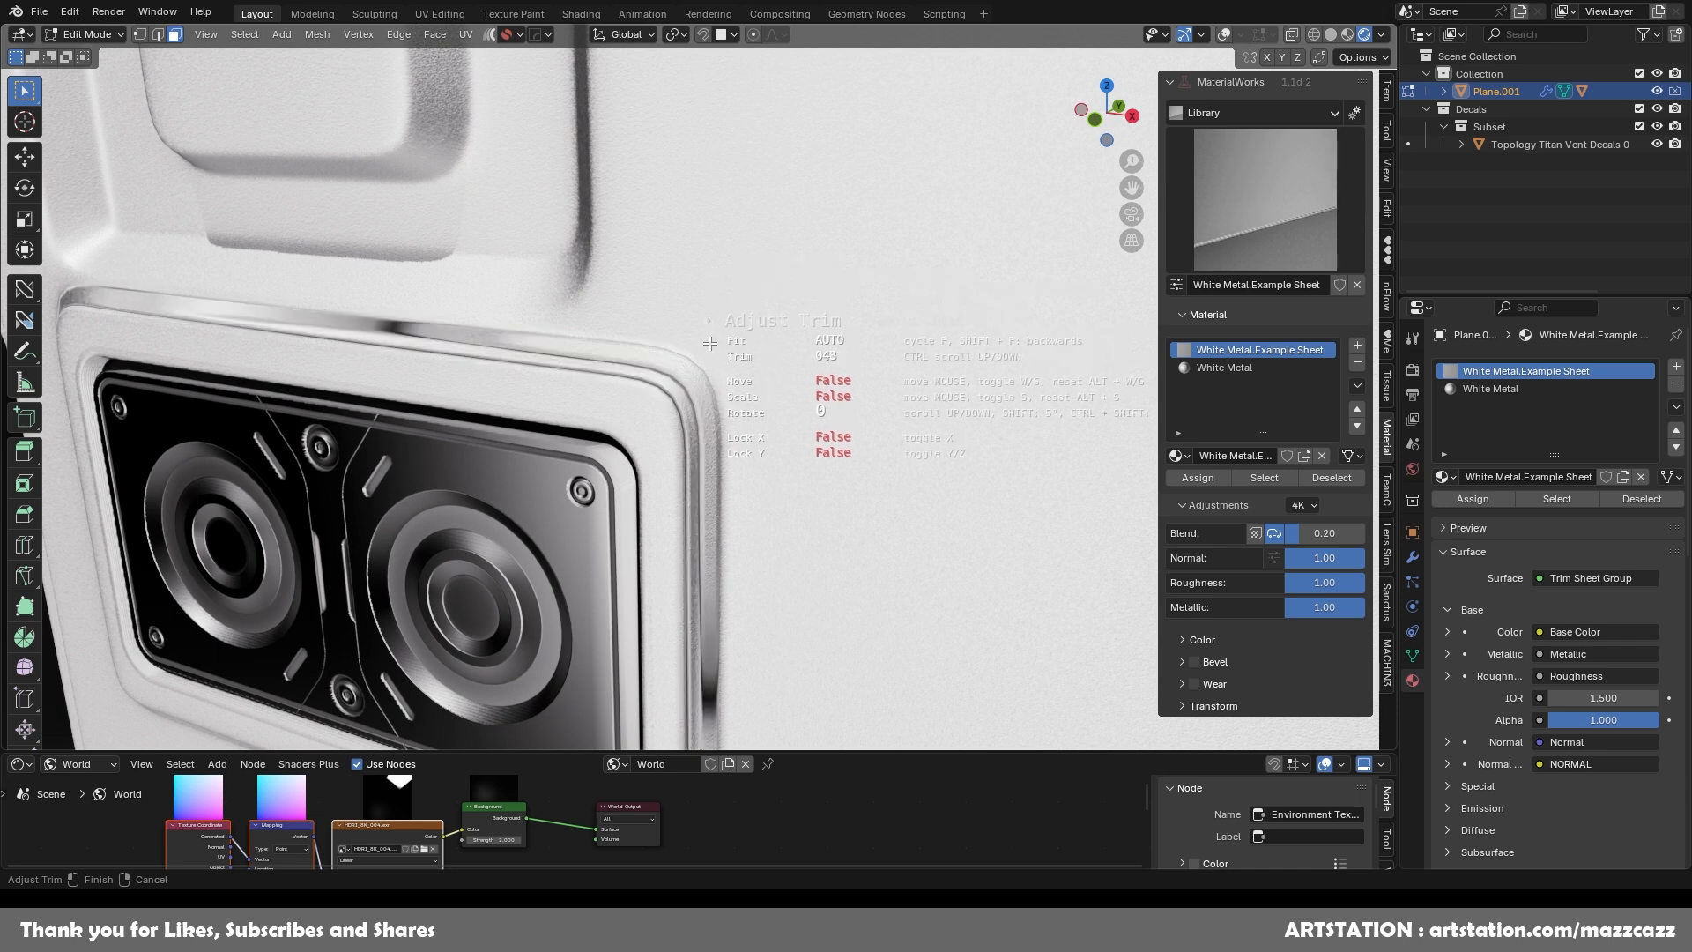
{"action": "left_click", "coordinate": [710, 342]}
Check the trimmed bevel around the speaker block and undo its trim sheet assignment back to White Metal
{"action": "scroll", "coordinate": [816, 407], "scroll_direction": "down", "scroll_amount": 3}
{"action": "middle_click_drag", "start_coordinate": [748, 411], "coordinate": [868, 427]}
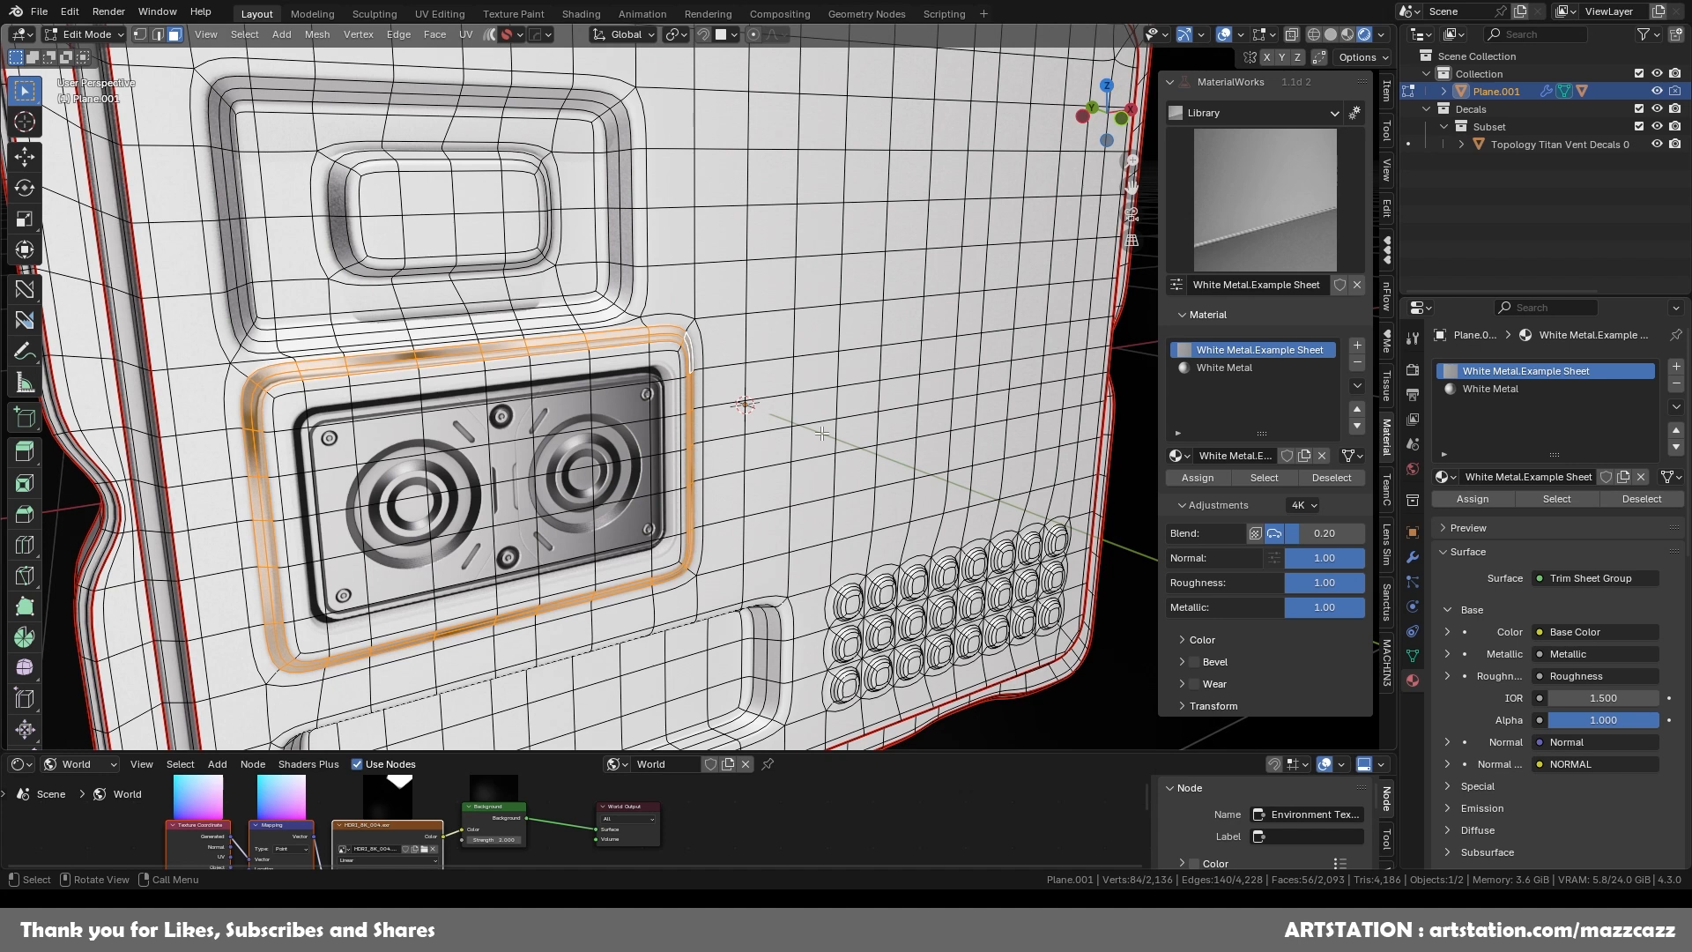
{"action": "middle_click_drag", "start_coordinate": [652, 533], "coordinate": [807, 519], "text": "shift"}
{"action": "key", "text": "Tab"}
{"action": "key", "text": "Tab"}
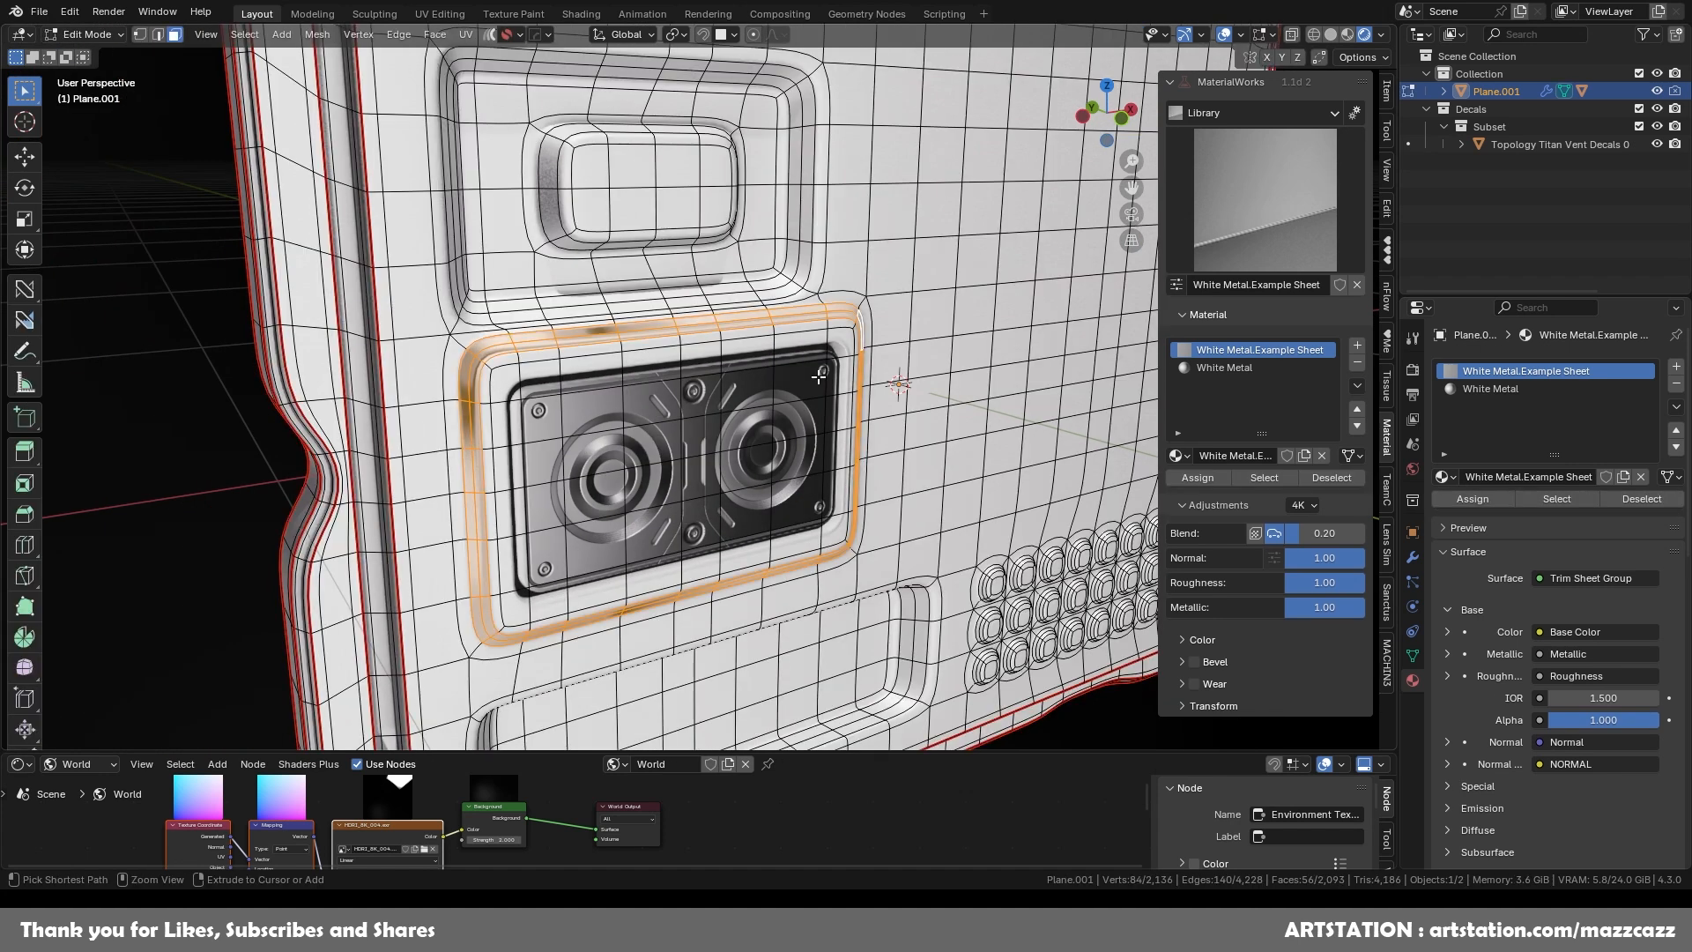
{"action": "key", "text": "Tab"}
{"action": "key", "text": "Tab"}
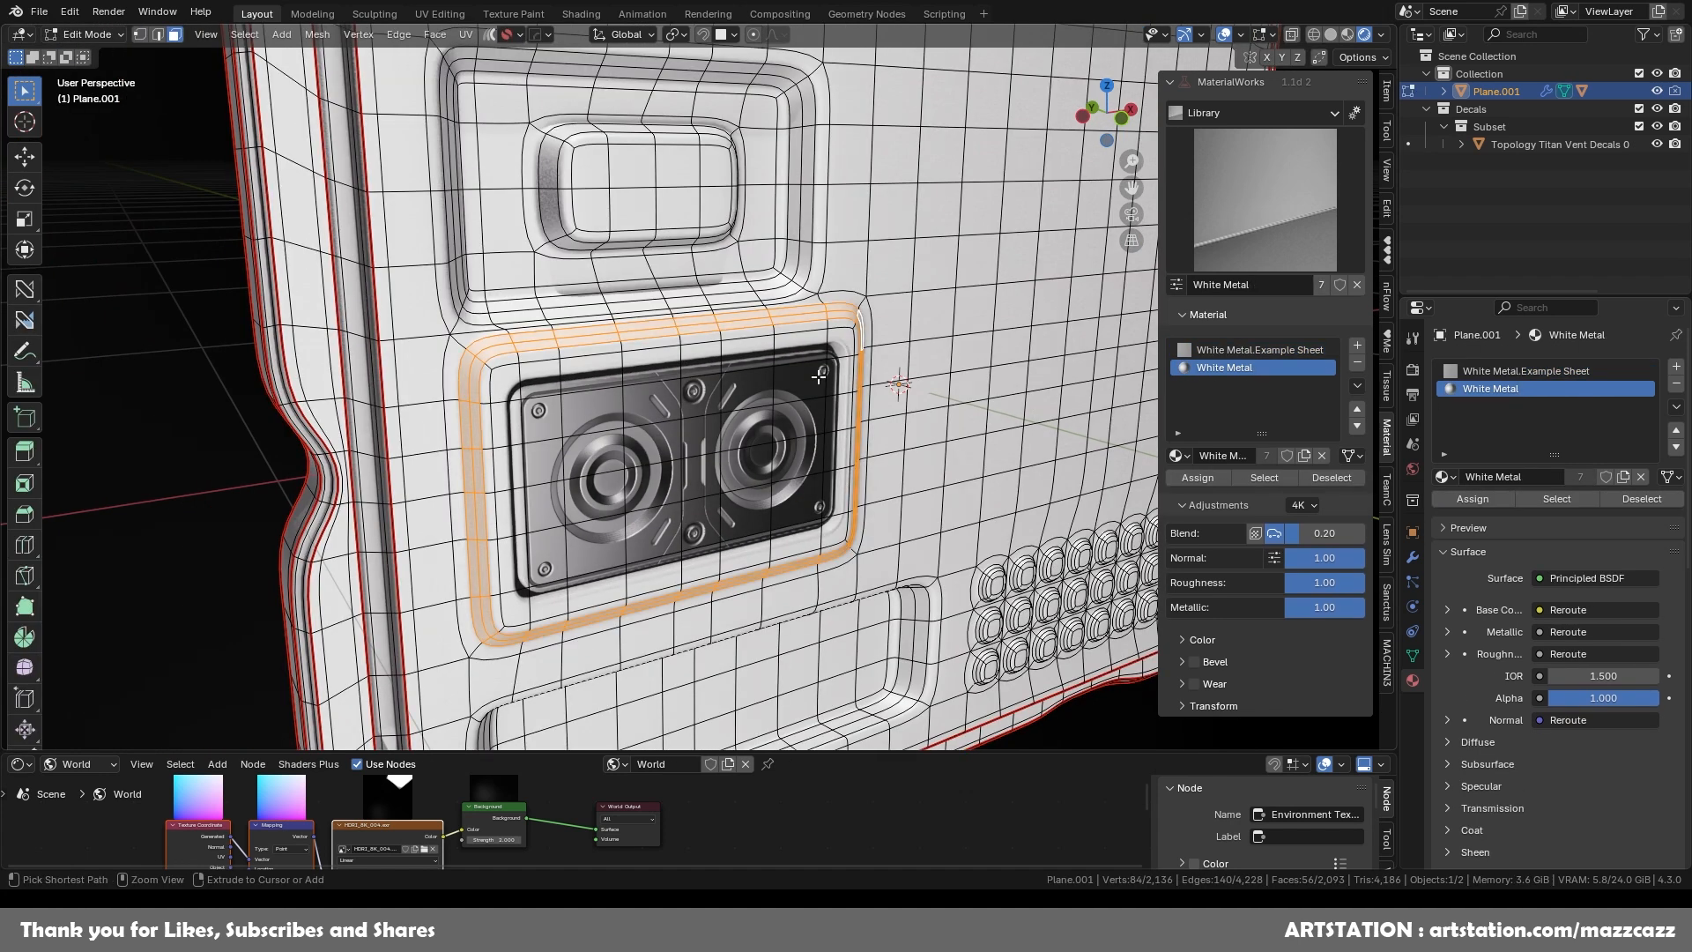
{"action": "key", "text": "Tab"}
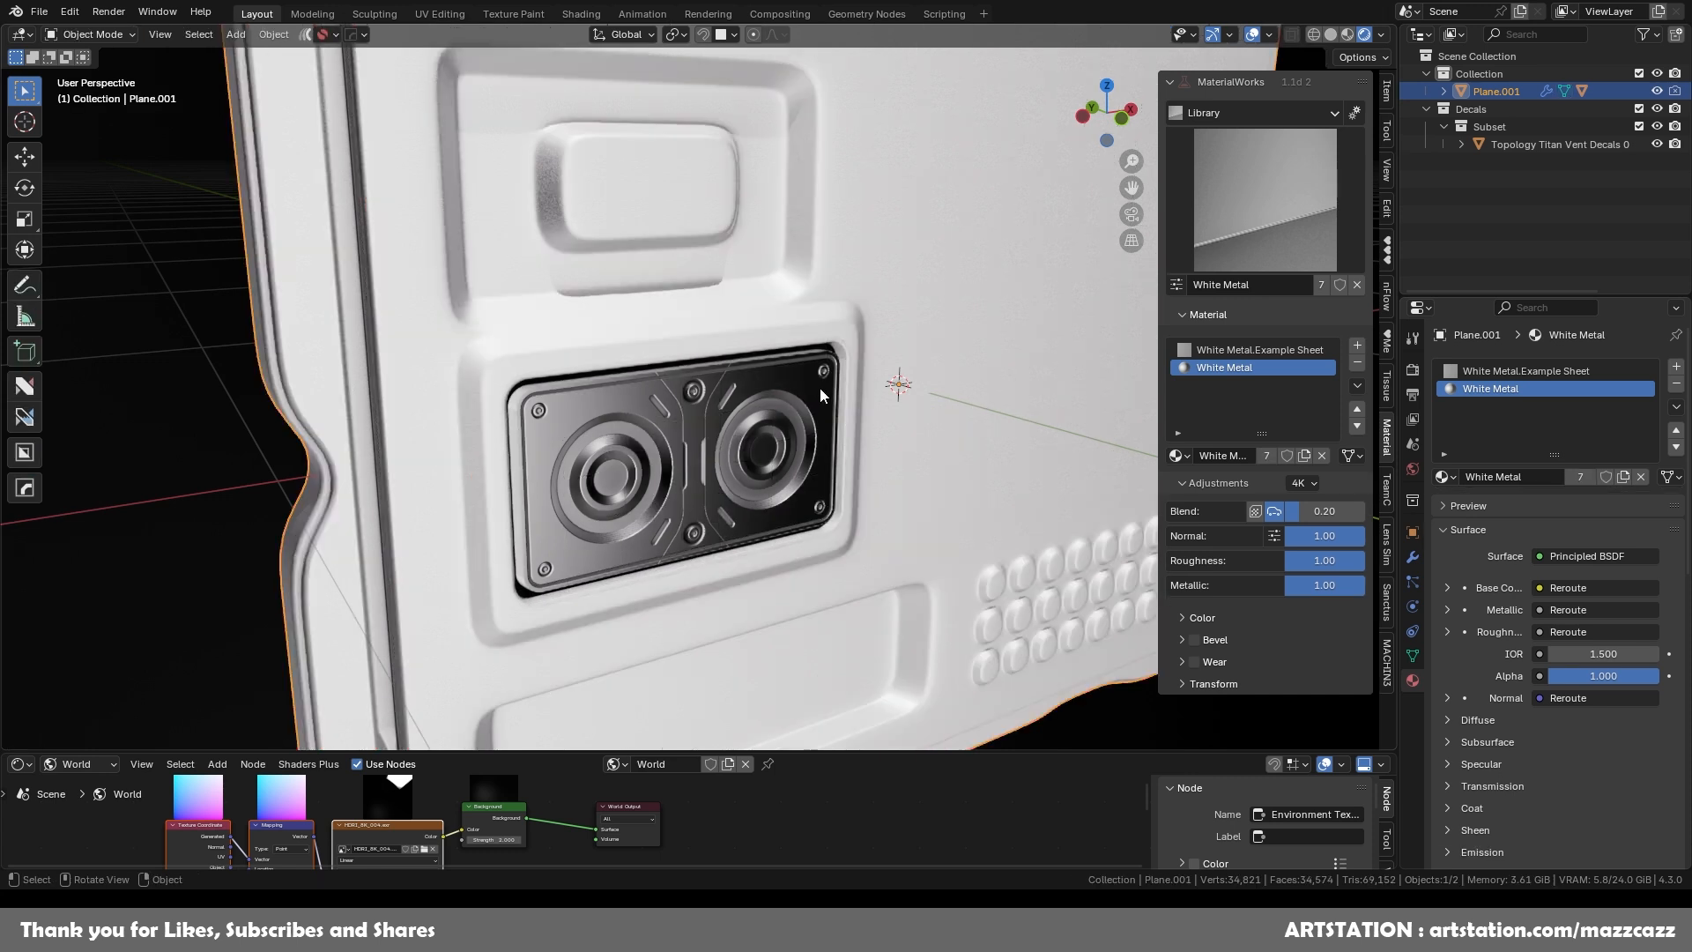
Deselect everything and save the file
{"action": "scroll", "coordinate": [838, 478], "scroll_direction": "down", "scroll_amount": 8}
{"action": "key", "text": "alt+a"}
{"action": "key", "text": "ctrl+s"}
{"action": "scroll", "coordinate": [871, 461], "scroll_direction": "up", "scroll_amount": 6}
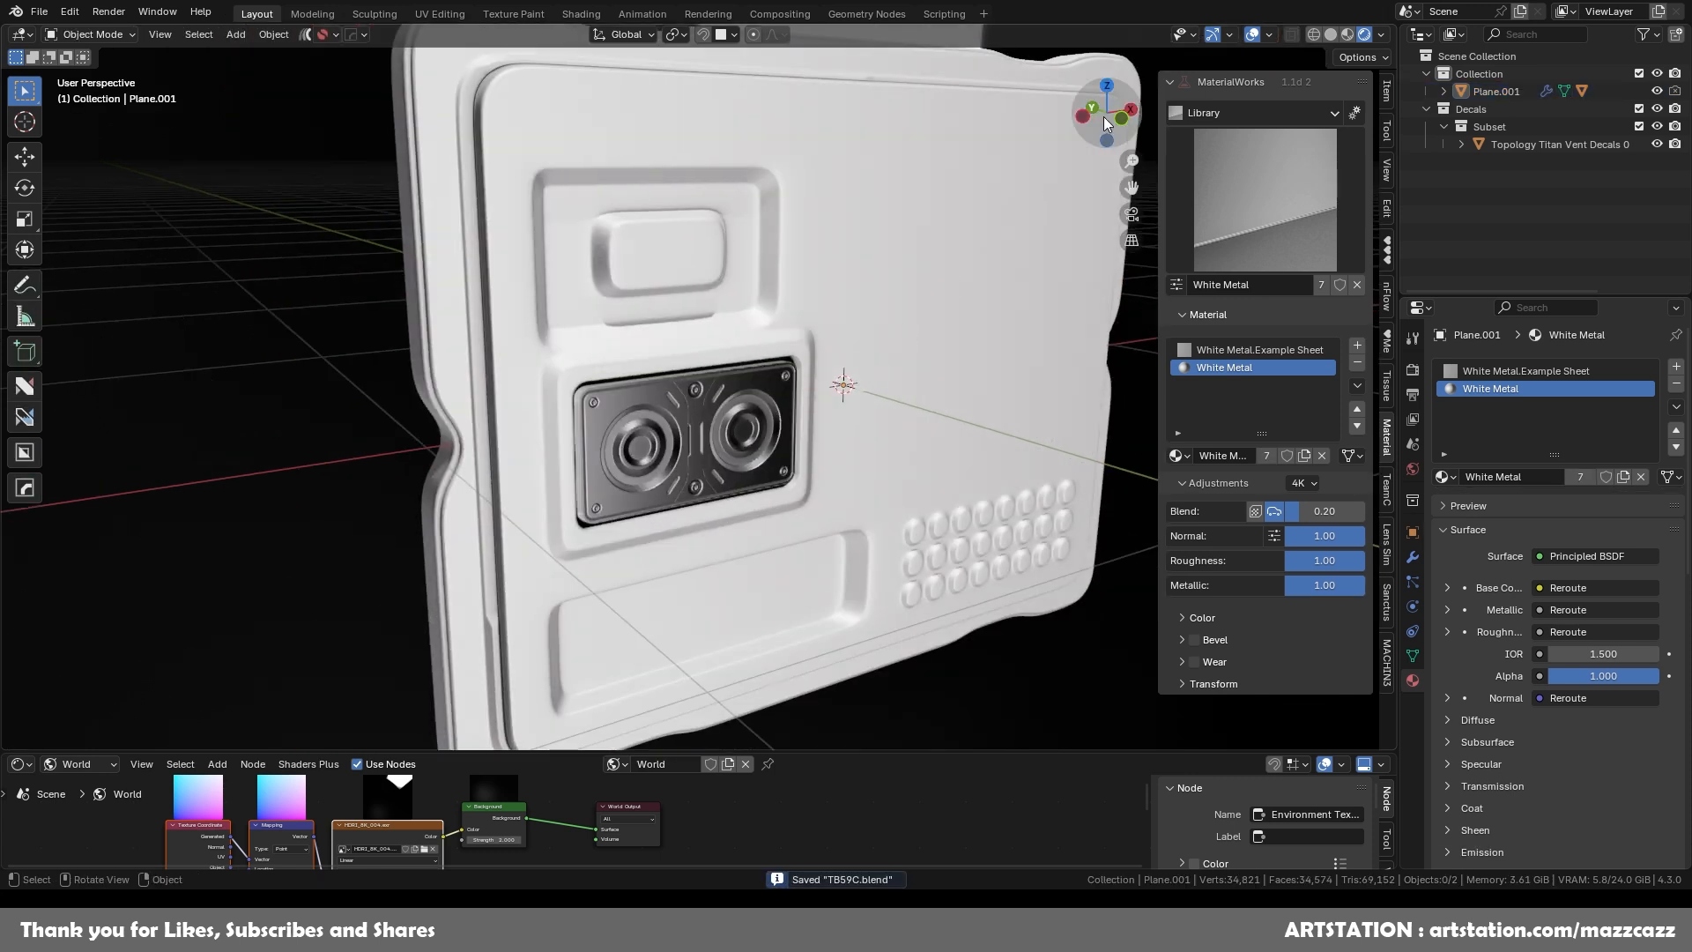
Examine the recessed pocket and the speaker block up close, including the panel's mesh in Edit Mode
{"action": "left_click", "coordinate": [1123, 114]}
{"action": "middle_click_drag", "start_coordinate": [795, 298], "coordinate": [924, 485]}
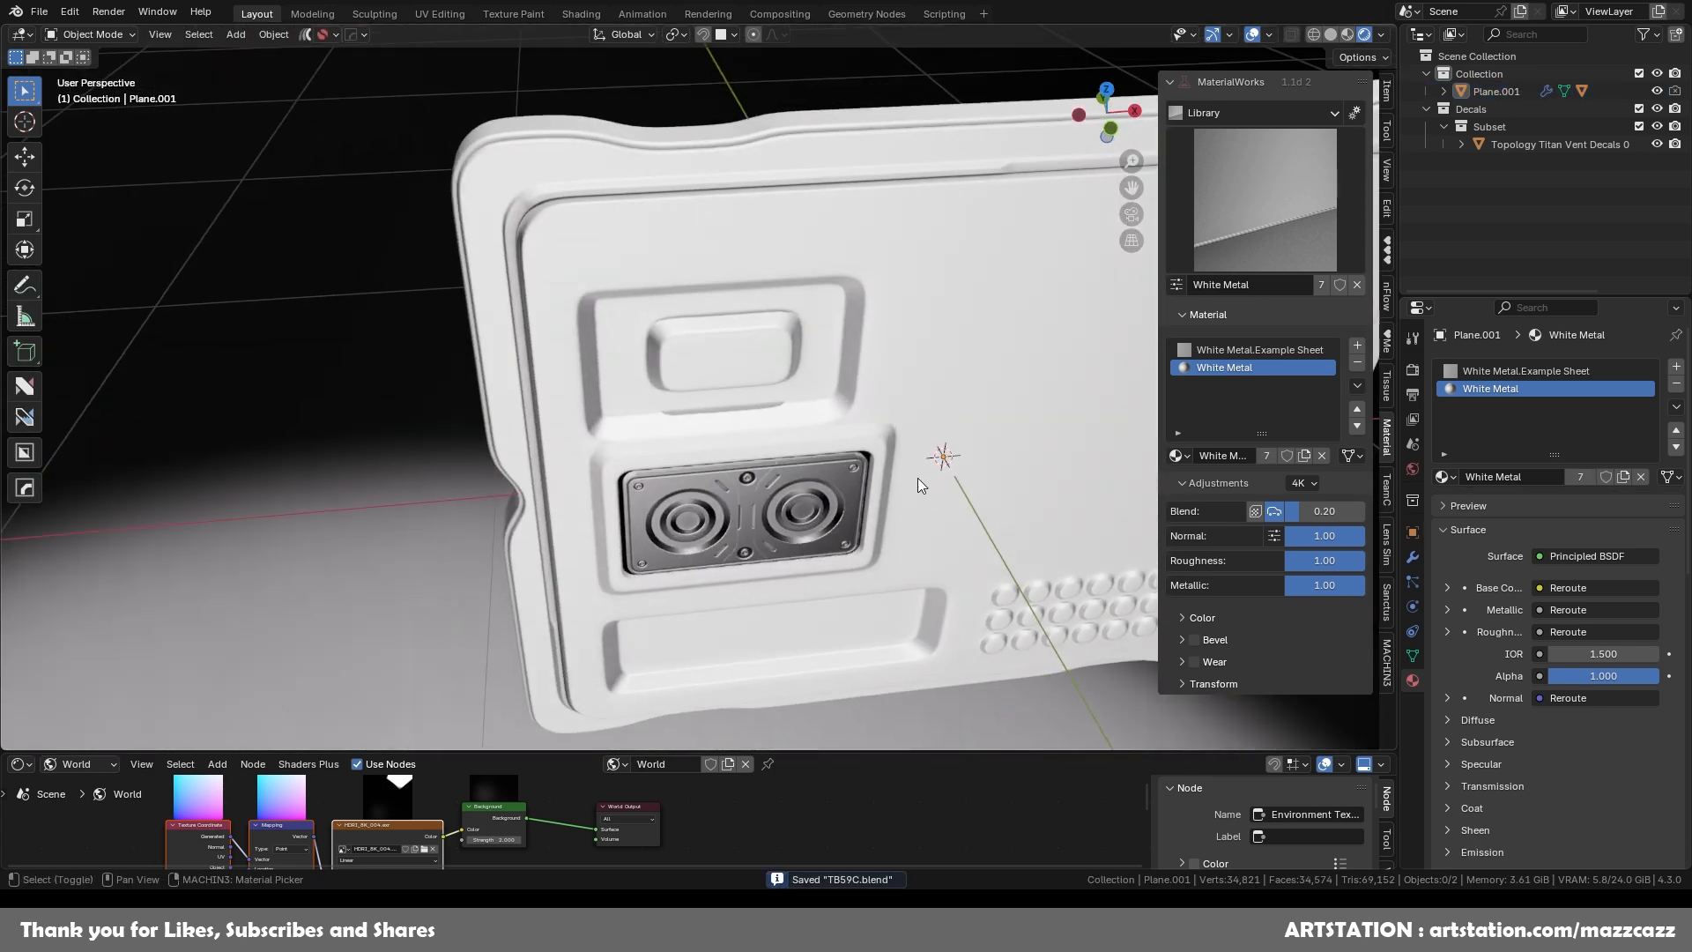
{"action": "scroll", "coordinate": [922, 483], "scroll_direction": "up", "scroll_amount": 3}
{"action": "left_click", "coordinate": [823, 413]}
{"action": "middle_click_drag", "start_coordinate": [823, 412], "coordinate": [928, 370]}
{"action": "key", "text": "Tab"}
{"action": "middle_click_drag", "start_coordinate": [934, 522], "coordinate": [661, 499]}
{"action": "scroll", "coordinate": [699, 487], "scroll_direction": "up", "scroll_amount": 4}
{"action": "key", "text": "Tab"}
{"action": "left_click", "coordinate": [727, 449]}
{"action": "scroll", "coordinate": [728, 450], "scroll_direction": "down", "scroll_amount": 3}
Undo the recent changes back to the speaker decal's material before it was matched
{"action": "key", "text": "ctrl+z"}
{"action": "key", "text": "ctrl+z"}
{"action": "key", "text": "ctrl+z"}
{"action": "key", "text": "ctrl+z"}
{"action": "key", "text": "ctrl+z"}
{"action": "key", "text": "ctrl+z"}
{"action": "key", "text": "ctrl+z"}
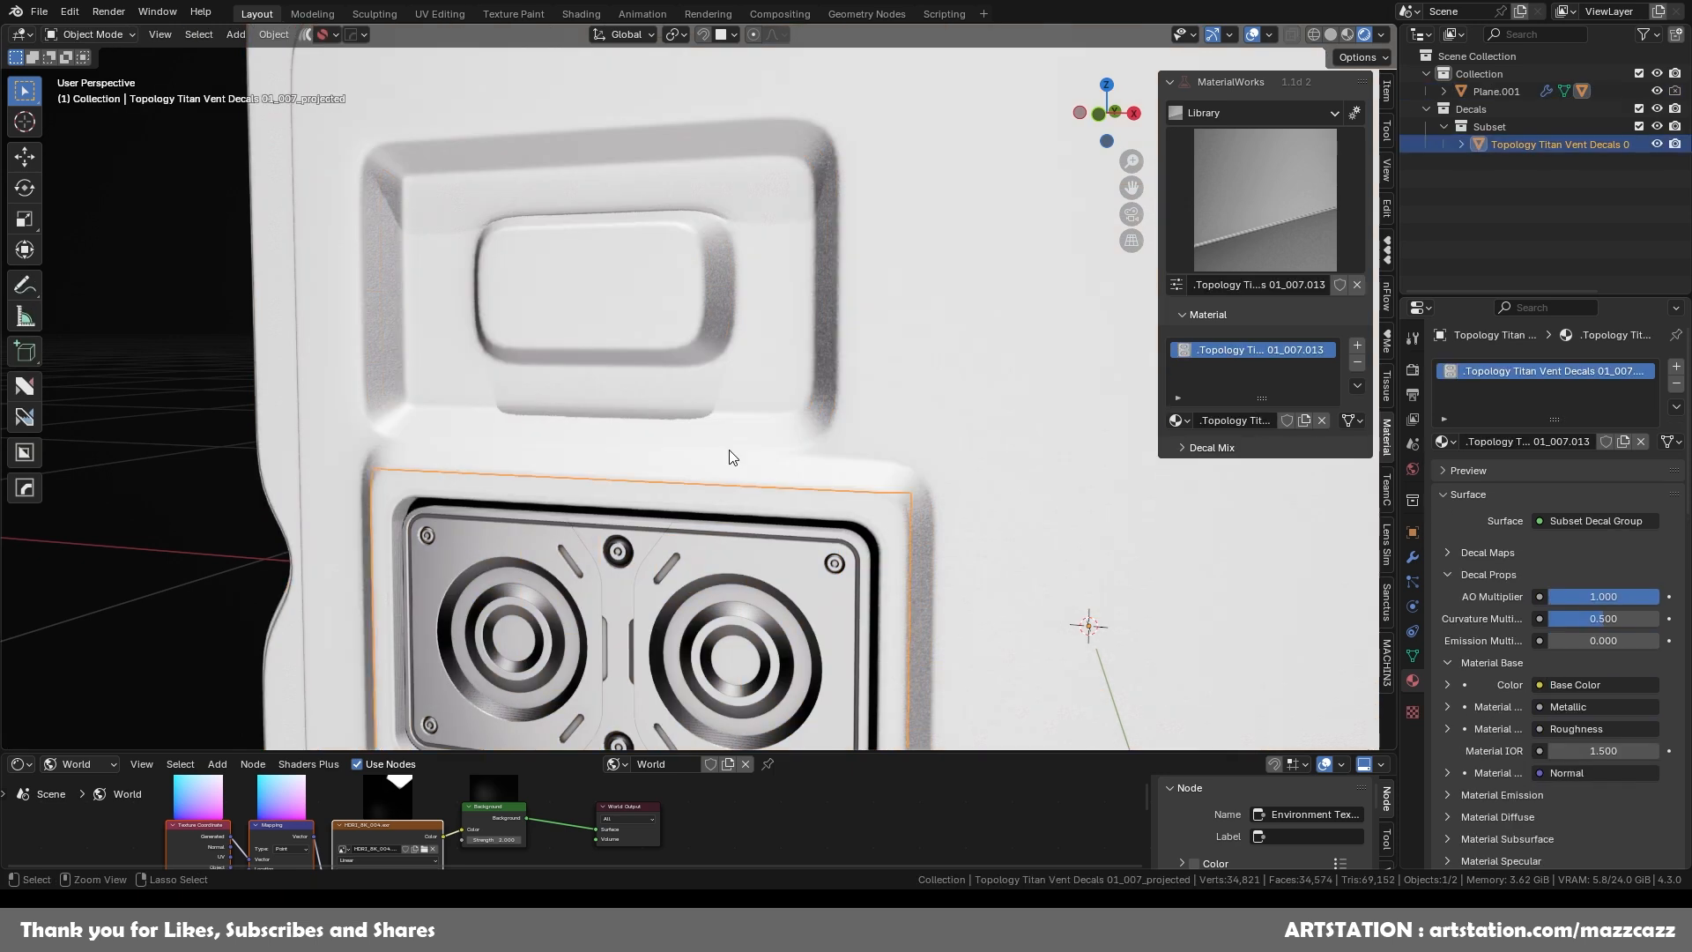
{"action": "key", "text": "ctrl+z"}
{"action": "key", "text": "ctrl+z"}
{"action": "key", "text": "ctrl+z"}
{"action": "key", "text": "ctrl+z"}
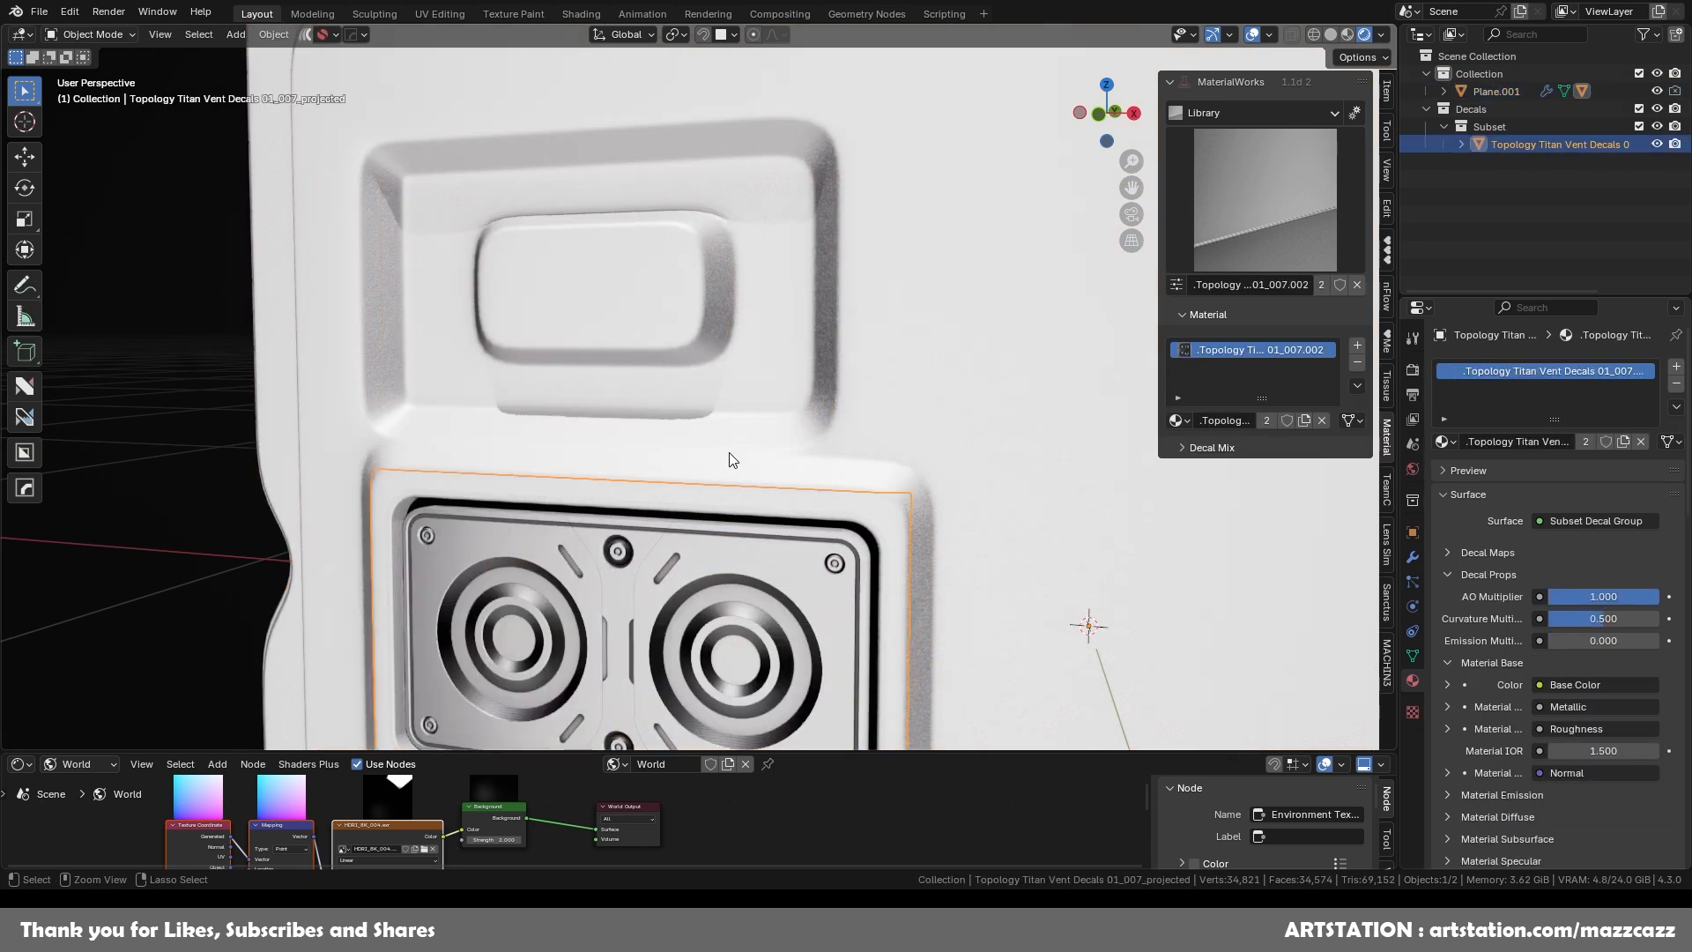
Undo the last change and examine the speaker decal on the panel up close and from a distance
{"action": "key", "text": "ctrl+z"}
{"action": "scroll", "coordinate": [759, 462], "scroll_direction": "down", "scroll_amount": 3}
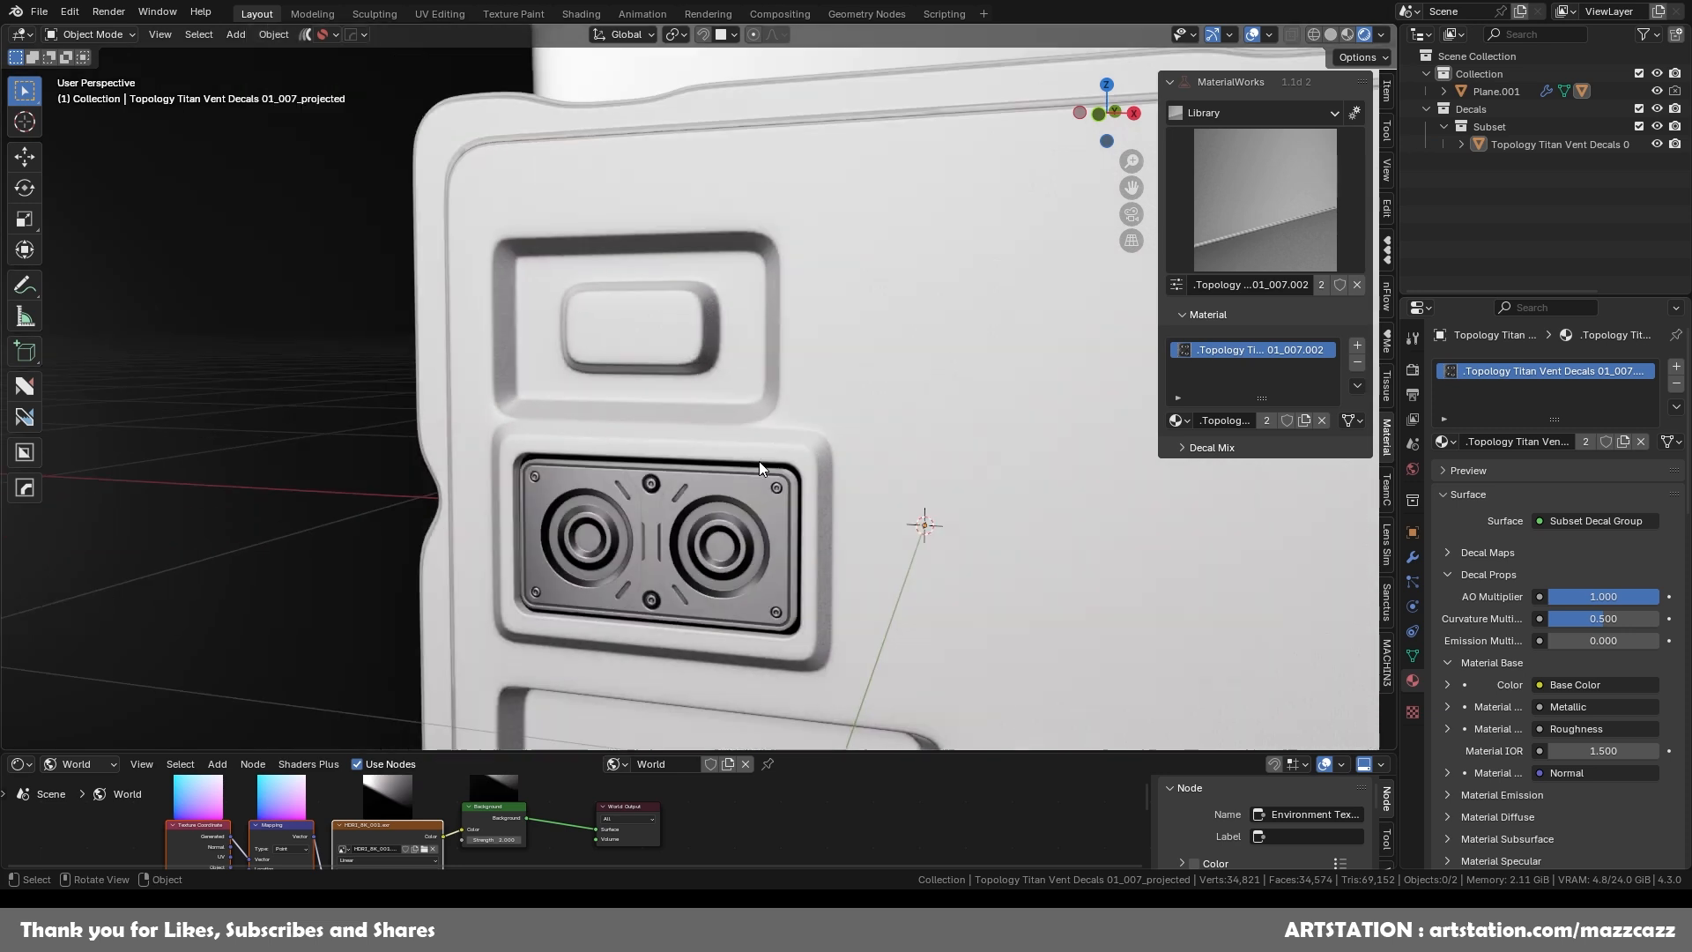
{"action": "middle_click_drag", "start_coordinate": [759, 462], "coordinate": [727, 481]}
{"action": "scroll", "coordinate": [727, 481], "scroll_direction": "up", "scroll_amount": 3}
{"action": "left_click", "coordinate": [708, 554]}
{"action": "scroll", "coordinate": [711, 552], "scroll_direction": "down", "scroll_amount": 4}
{"action": "middle_click_drag", "start_coordinate": [710, 552], "coordinate": [830, 418]}
{"action": "scroll", "coordinate": [865, 516], "scroll_direction": "down", "scroll_amount": 5}
Try other HDRI images in the world's environment texture and compare how they light the panel and speaker decal
{"action": "left_click", "coordinate": [982, 478]}
{"action": "scroll", "coordinate": [850, 499], "scroll_direction": "up", "scroll_amount": 9}
{"action": "middle_click_drag", "start_coordinate": [830, 417], "coordinate": [759, 420]}
{"action": "left_click", "coordinate": [759, 421]}
{"action": "scroll", "coordinate": [763, 425], "scroll_direction": "down", "scroll_amount": 3}
{"action": "scroll", "coordinate": [763, 424], "scroll_direction": "down", "scroll_amount": 2}
{"action": "left_click", "coordinate": [1006, 406]}
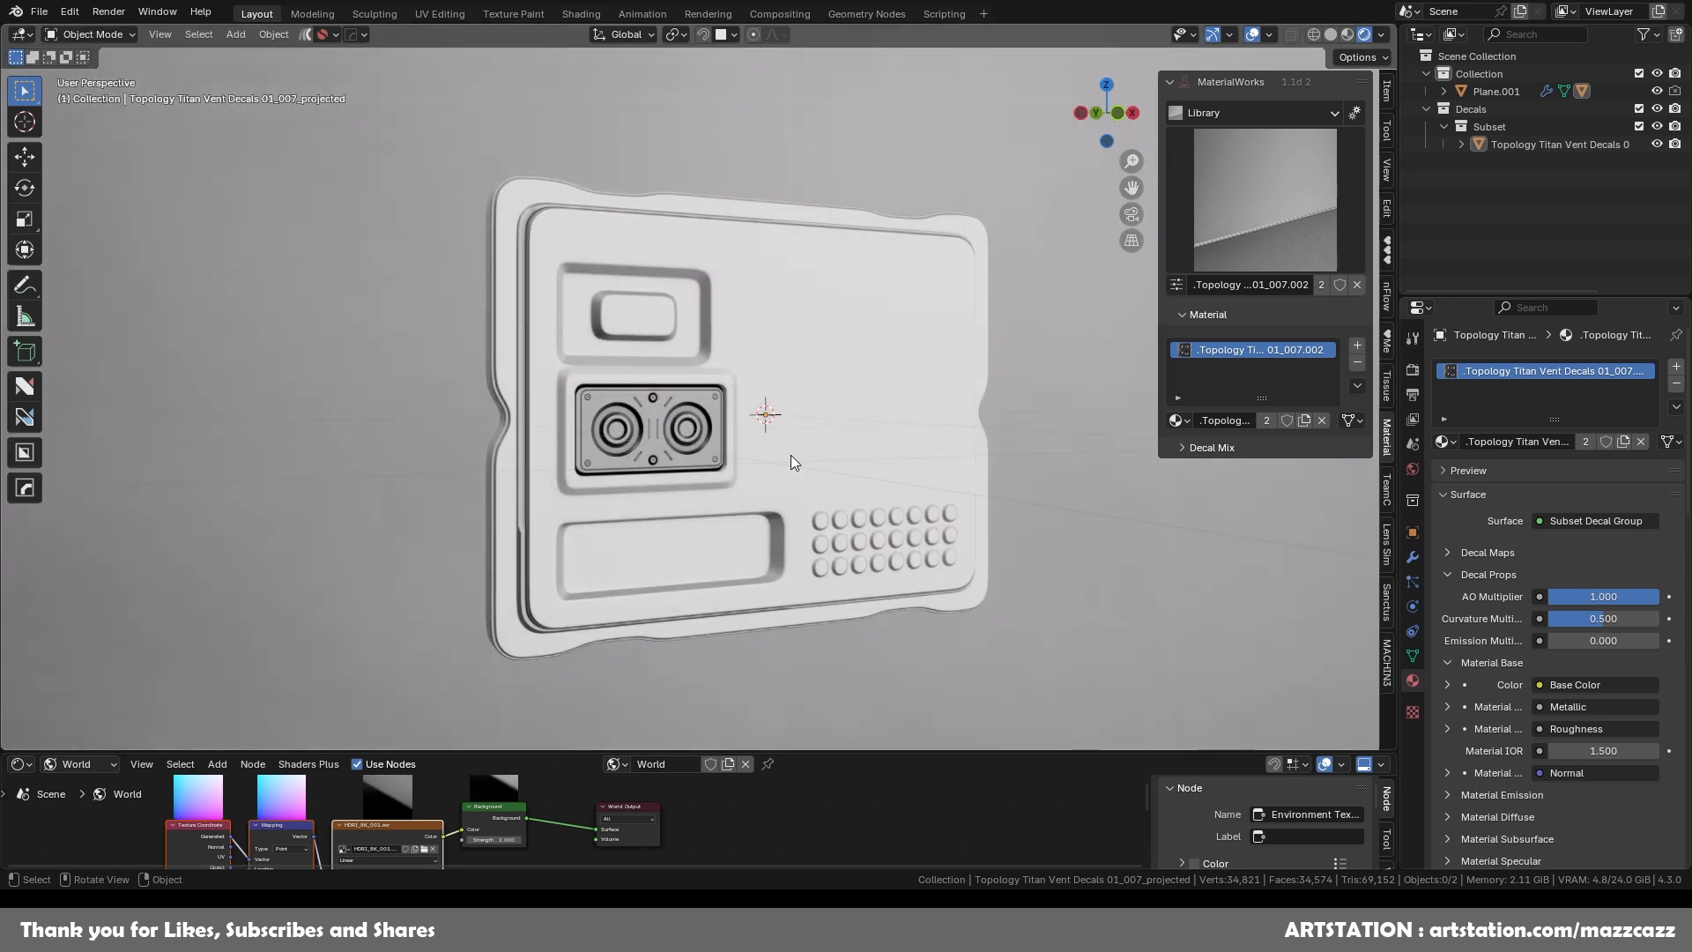
{"action": "middle_click_drag", "start_coordinate": [797, 500], "coordinate": [806, 525]}
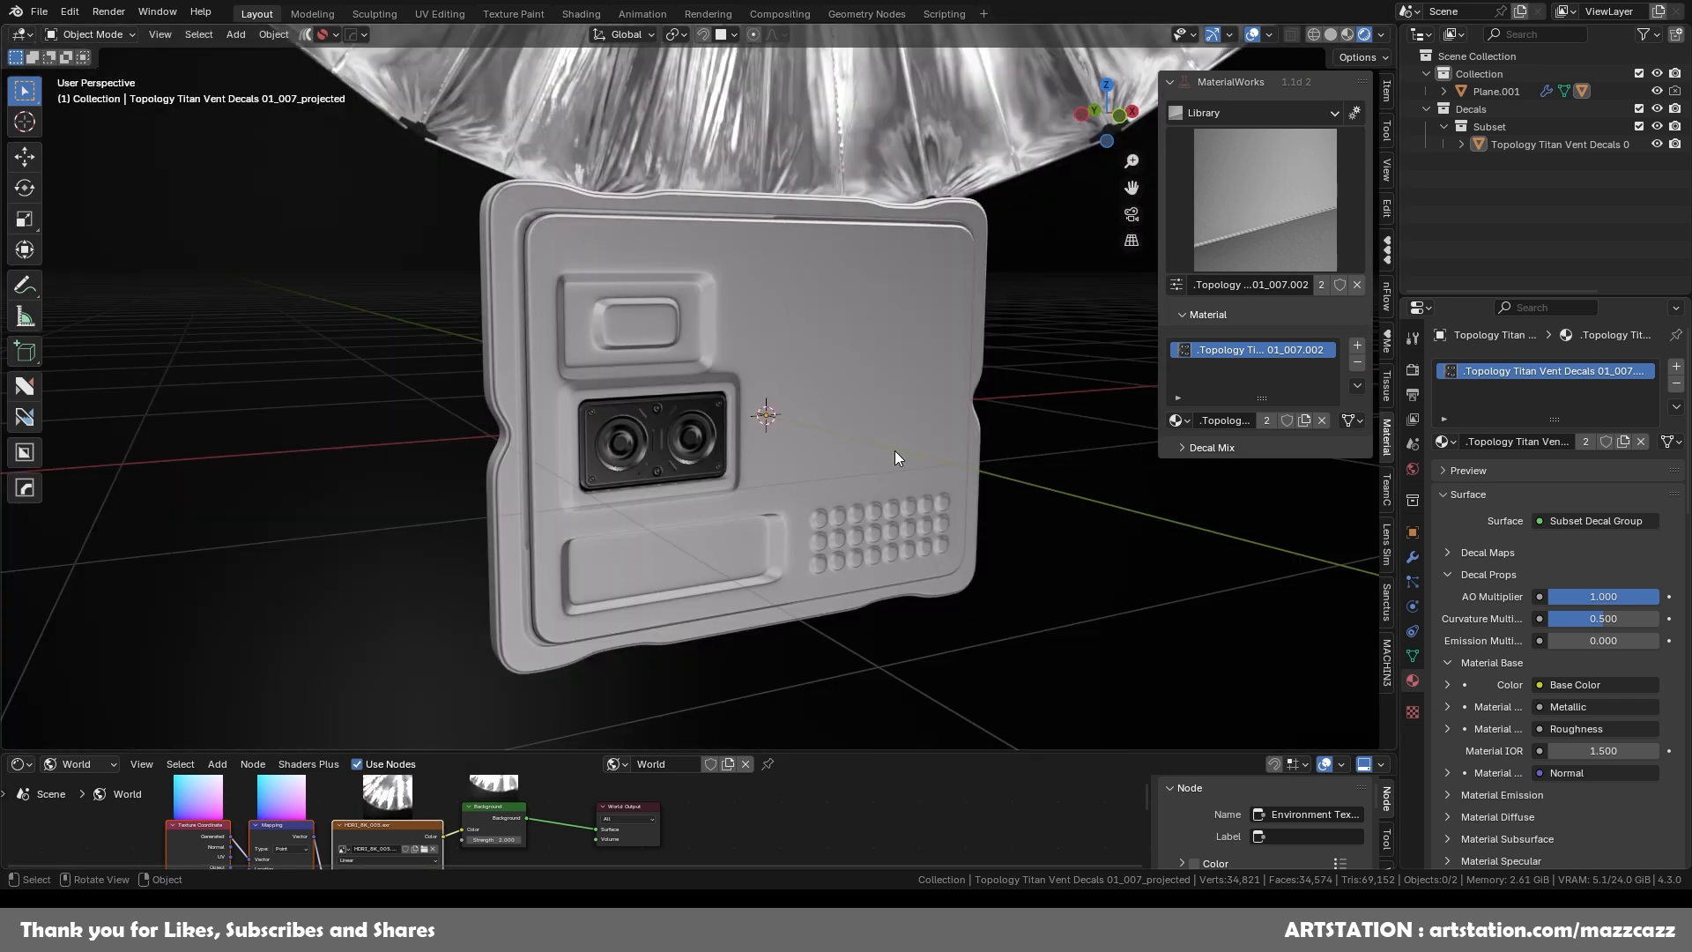
{"action": "middle_click_drag", "start_coordinate": [895, 451], "coordinate": [788, 516]}
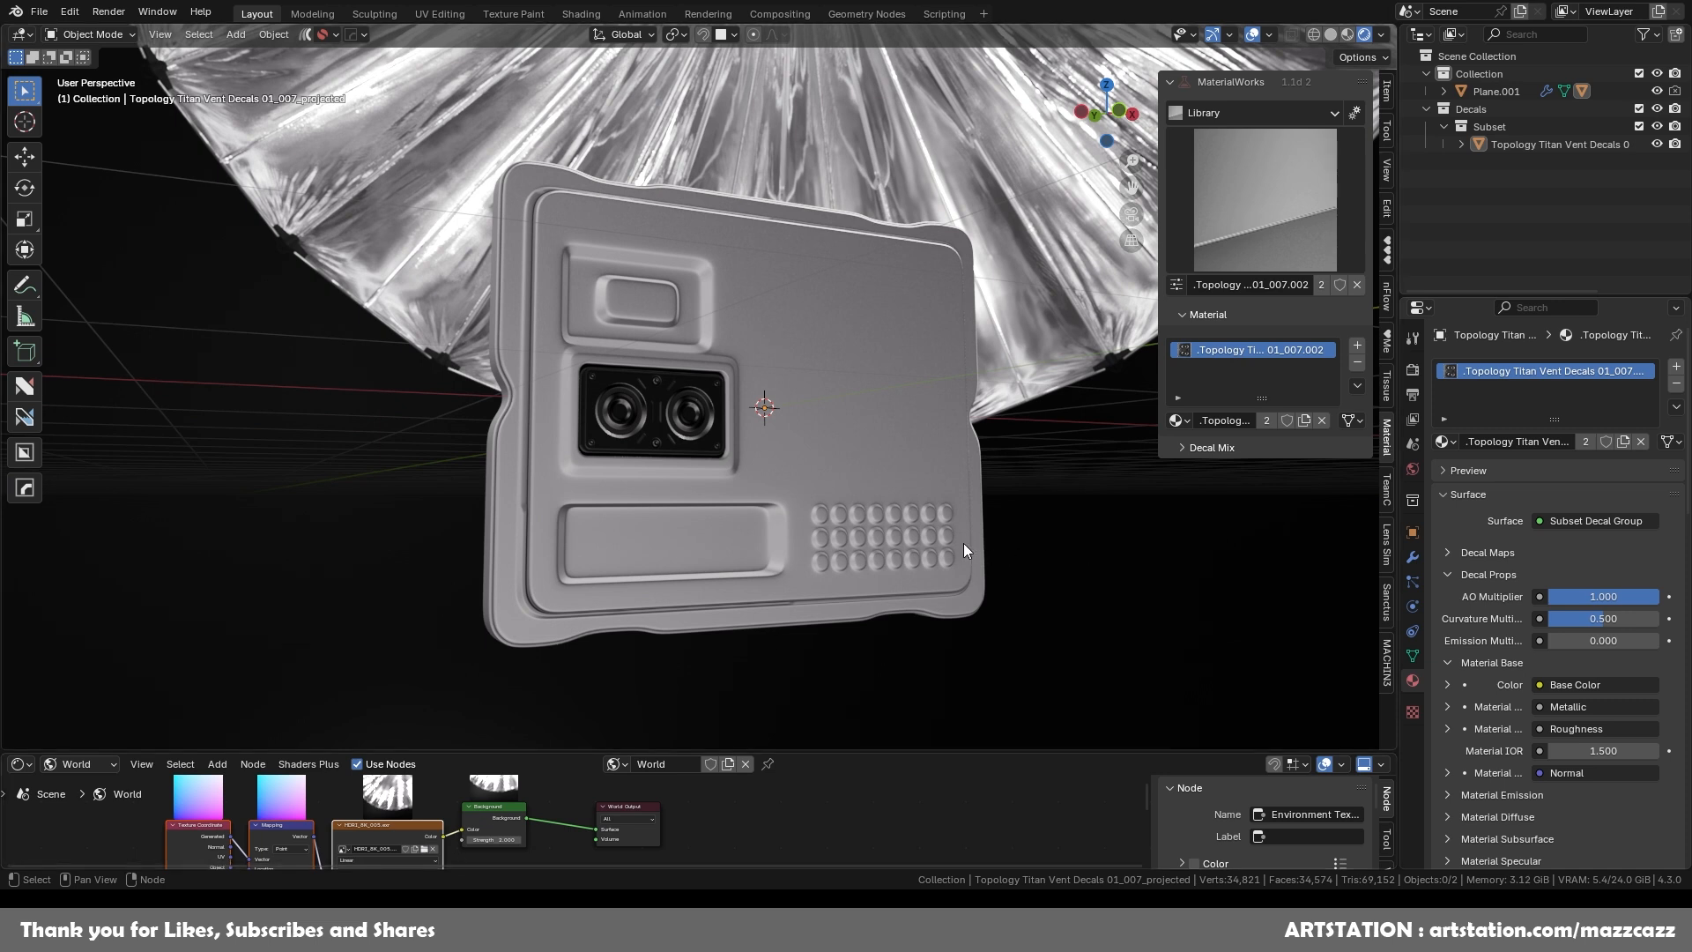
Load an HDRI with a bright floor and dark surroundings into the world's environment texture and save the file
{"action": "double_click", "coordinate": [869, 543]}
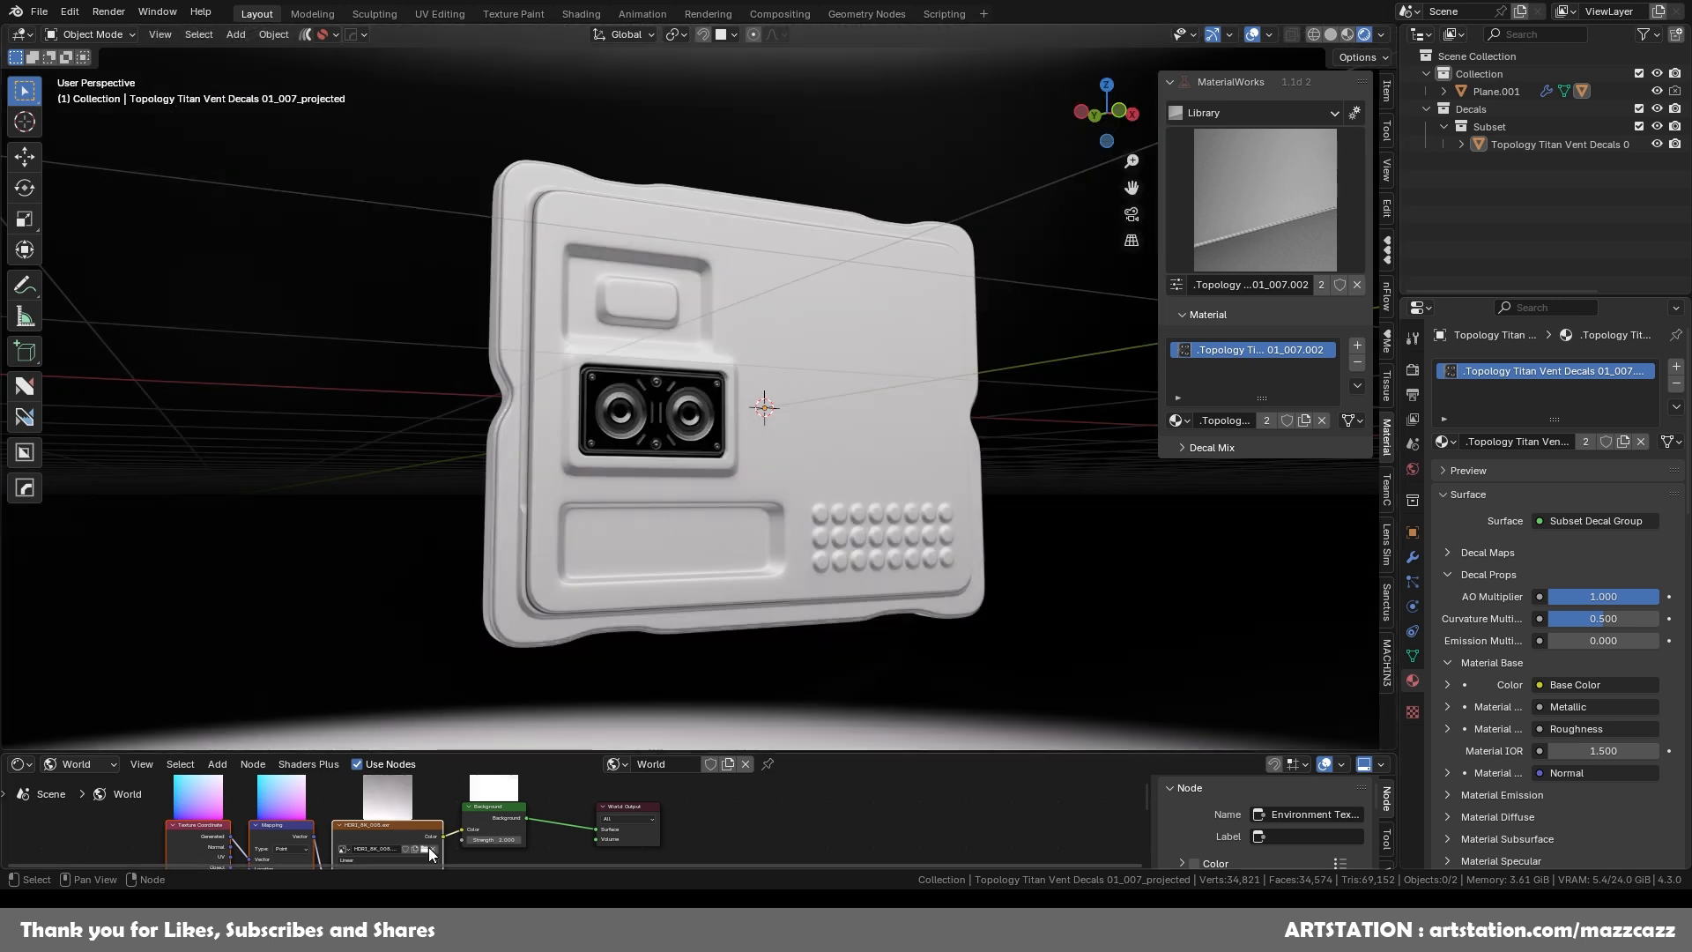
{"action": "scroll", "coordinate": [648, 594], "scroll_direction": "up", "scroll_amount": 4}
{"action": "middle_click_drag", "start_coordinate": [624, 580], "coordinate": [530, 580]}
{"action": "scroll", "coordinate": [650, 590], "scroll_direction": "down", "scroll_amount": 2}
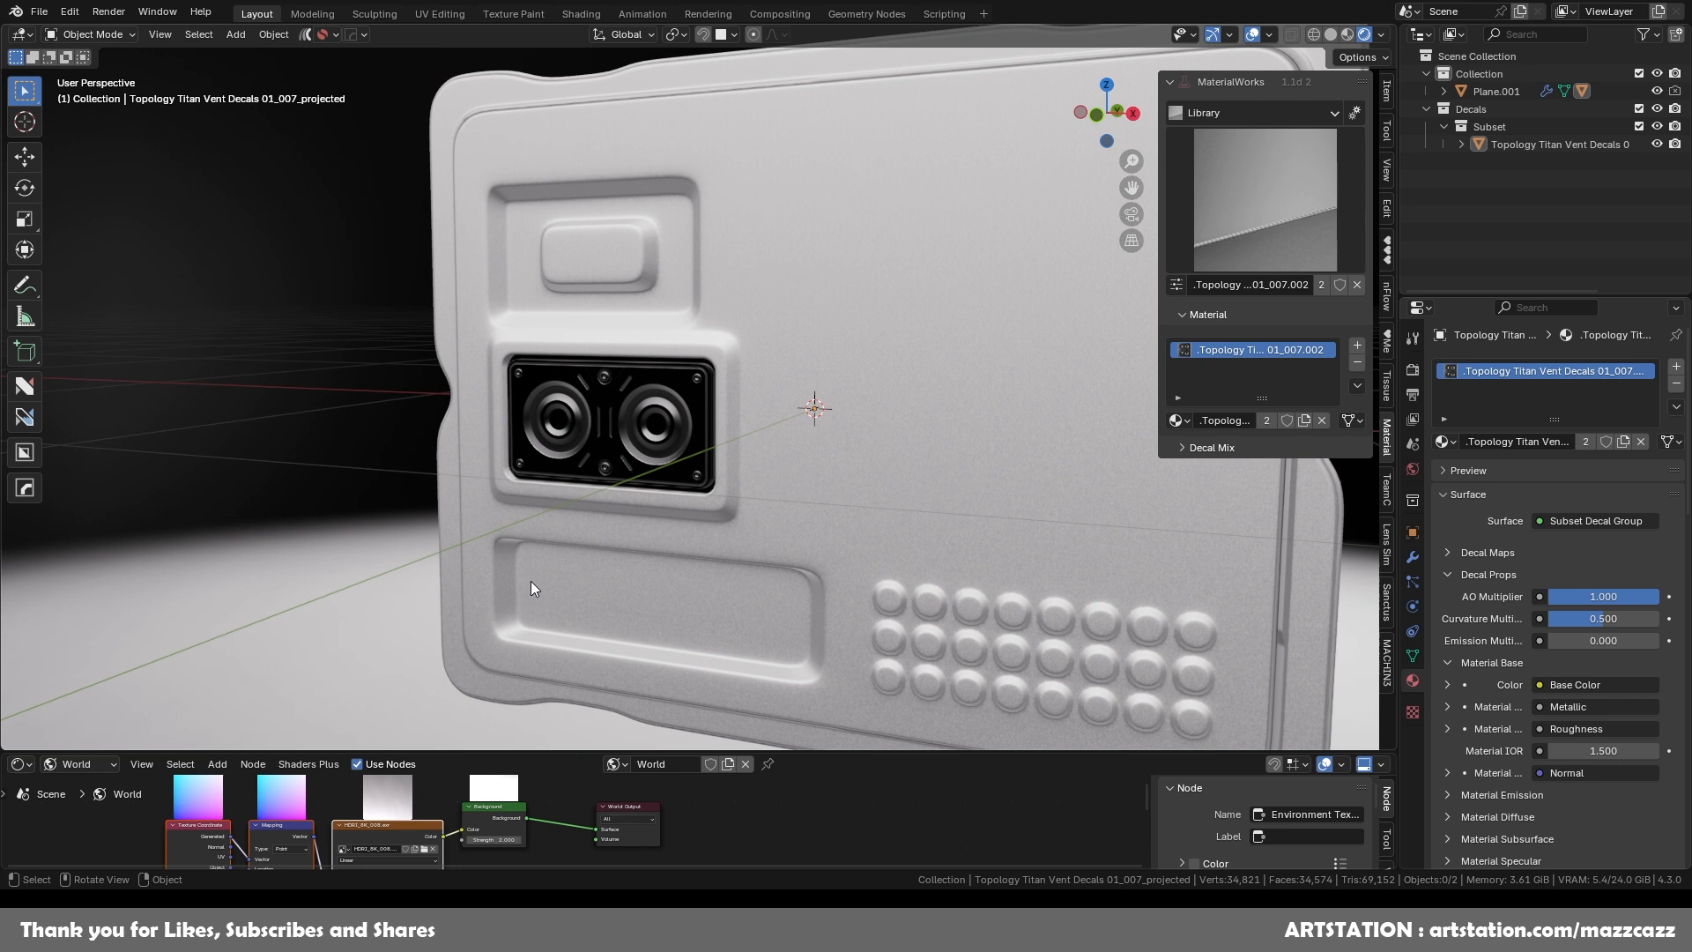
{"action": "key", "text": "ctrl+s"}
{"action": "scroll", "coordinate": [740, 538], "scroll_direction": "up", "scroll_amount": 5}
{"action": "middle_click_drag", "start_coordinate": [738, 531], "coordinate": [837, 532]}
{"action": "scroll", "coordinate": [837, 532], "scroll_direction": "down", "scroll_amount": 7}
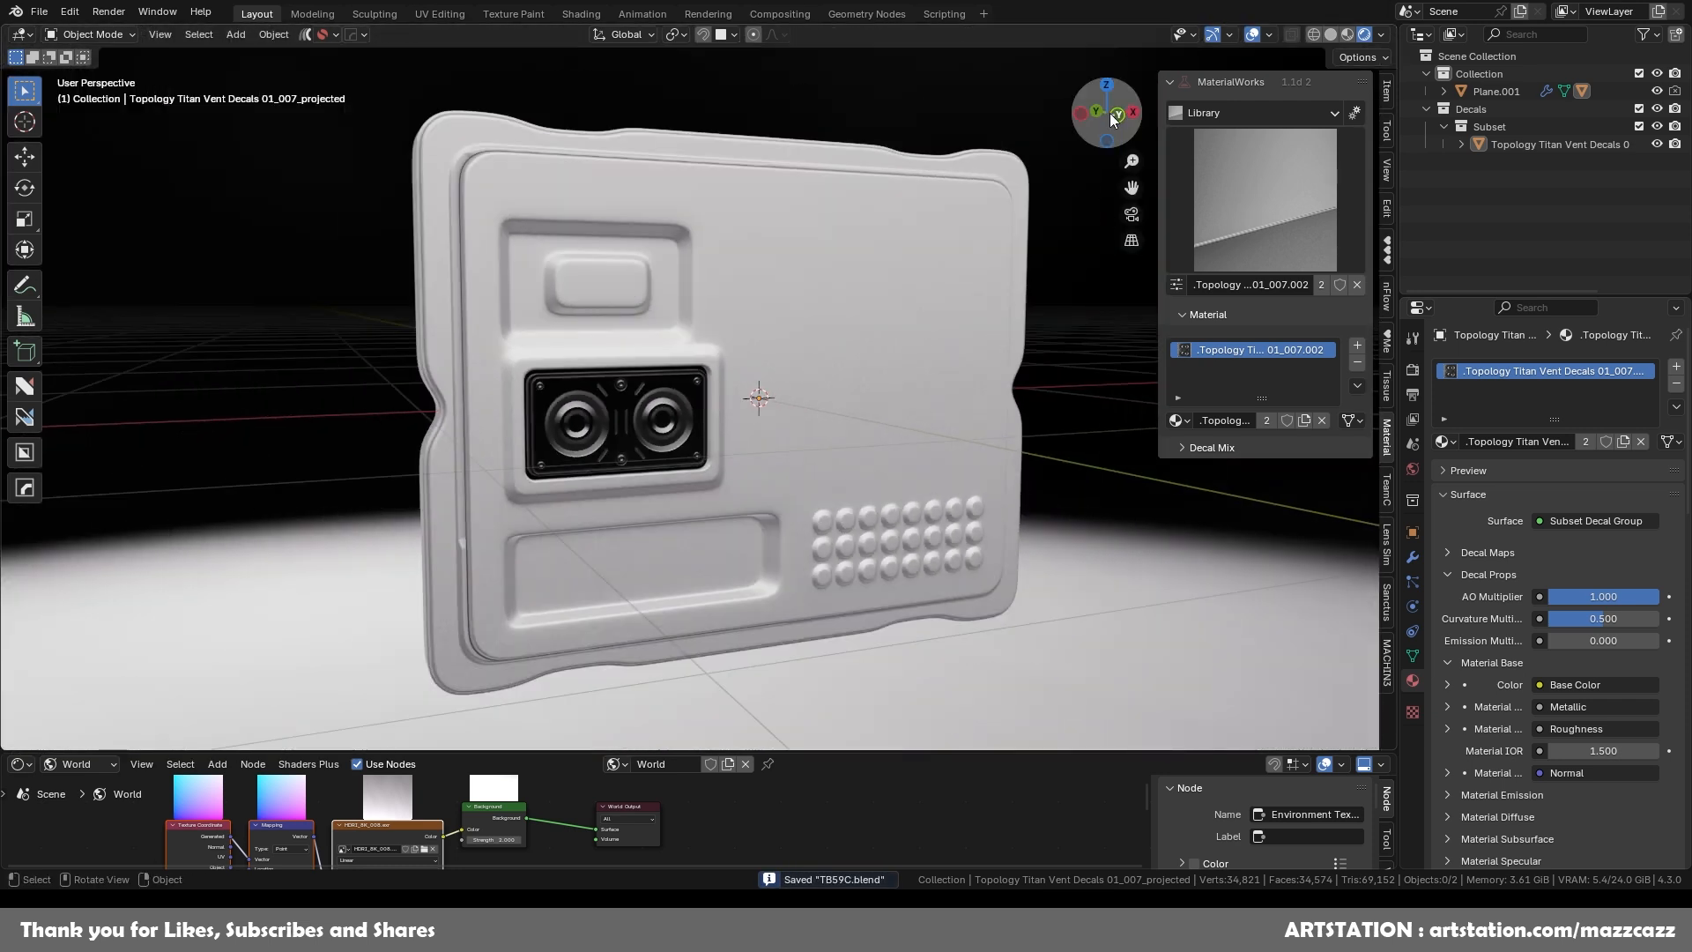
In front view, insert the blue Instructions_02_Variant_B decal from Warwolf InfoDecals Pack 01 onto the selected panel
{"action": "left_click", "coordinate": [1117, 114]}
{"action": "left_click", "coordinate": [848, 319]}
{"action": "key", "text": "d"}
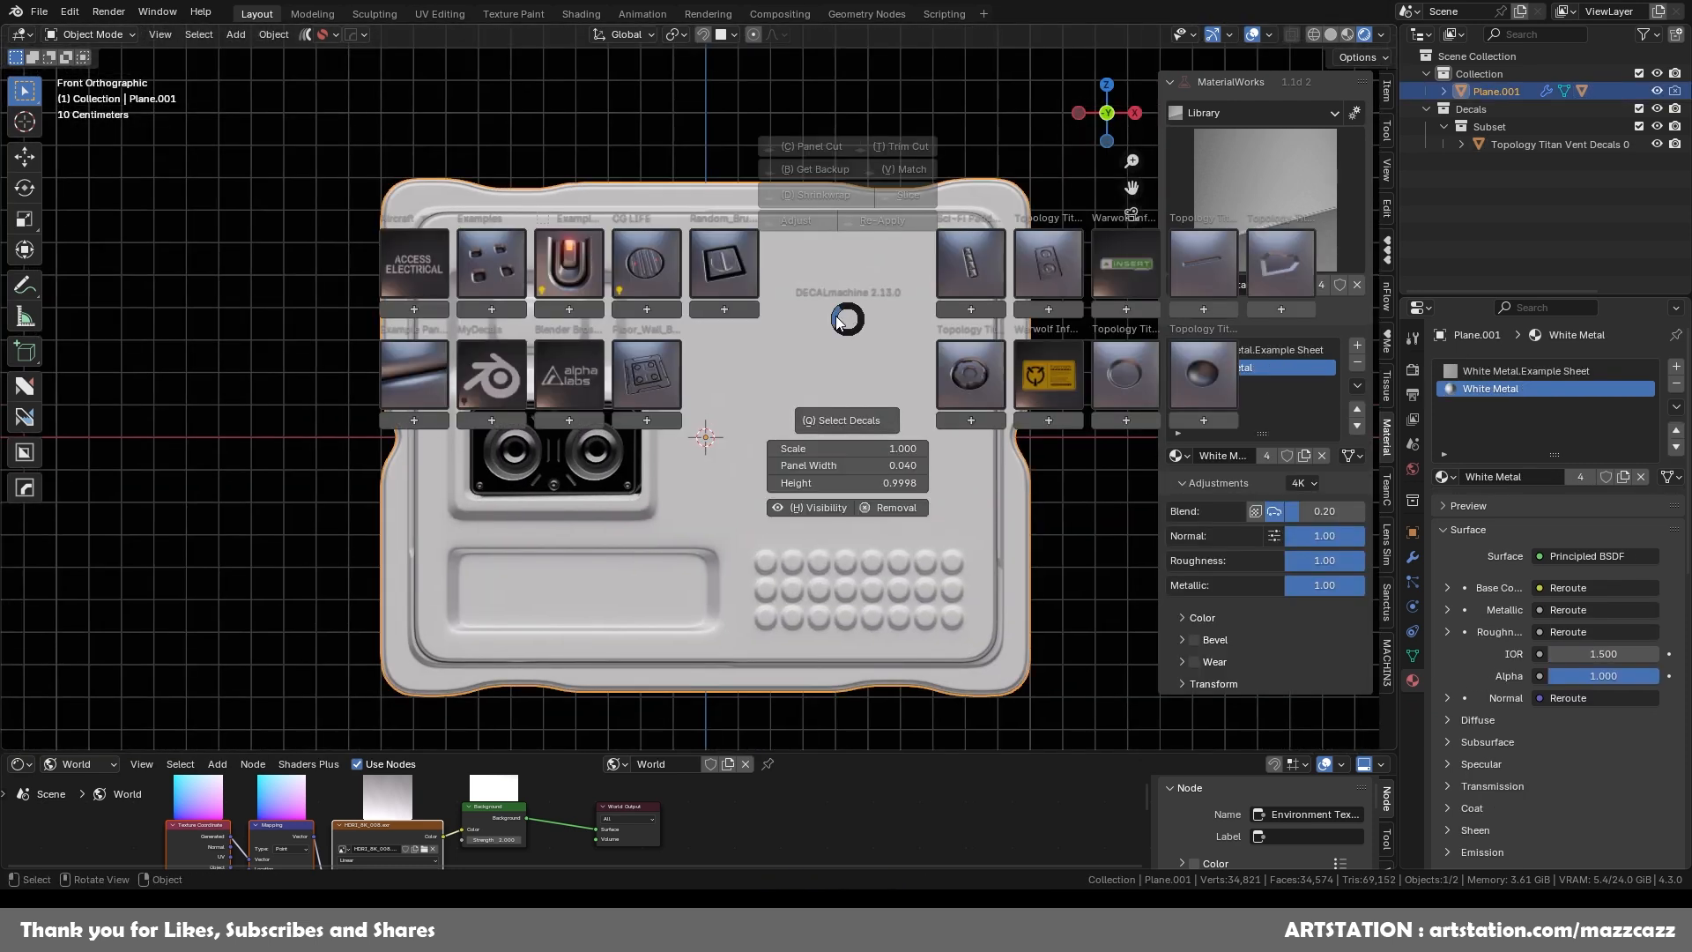
{"action": "left_click", "coordinate": [1068, 377]}
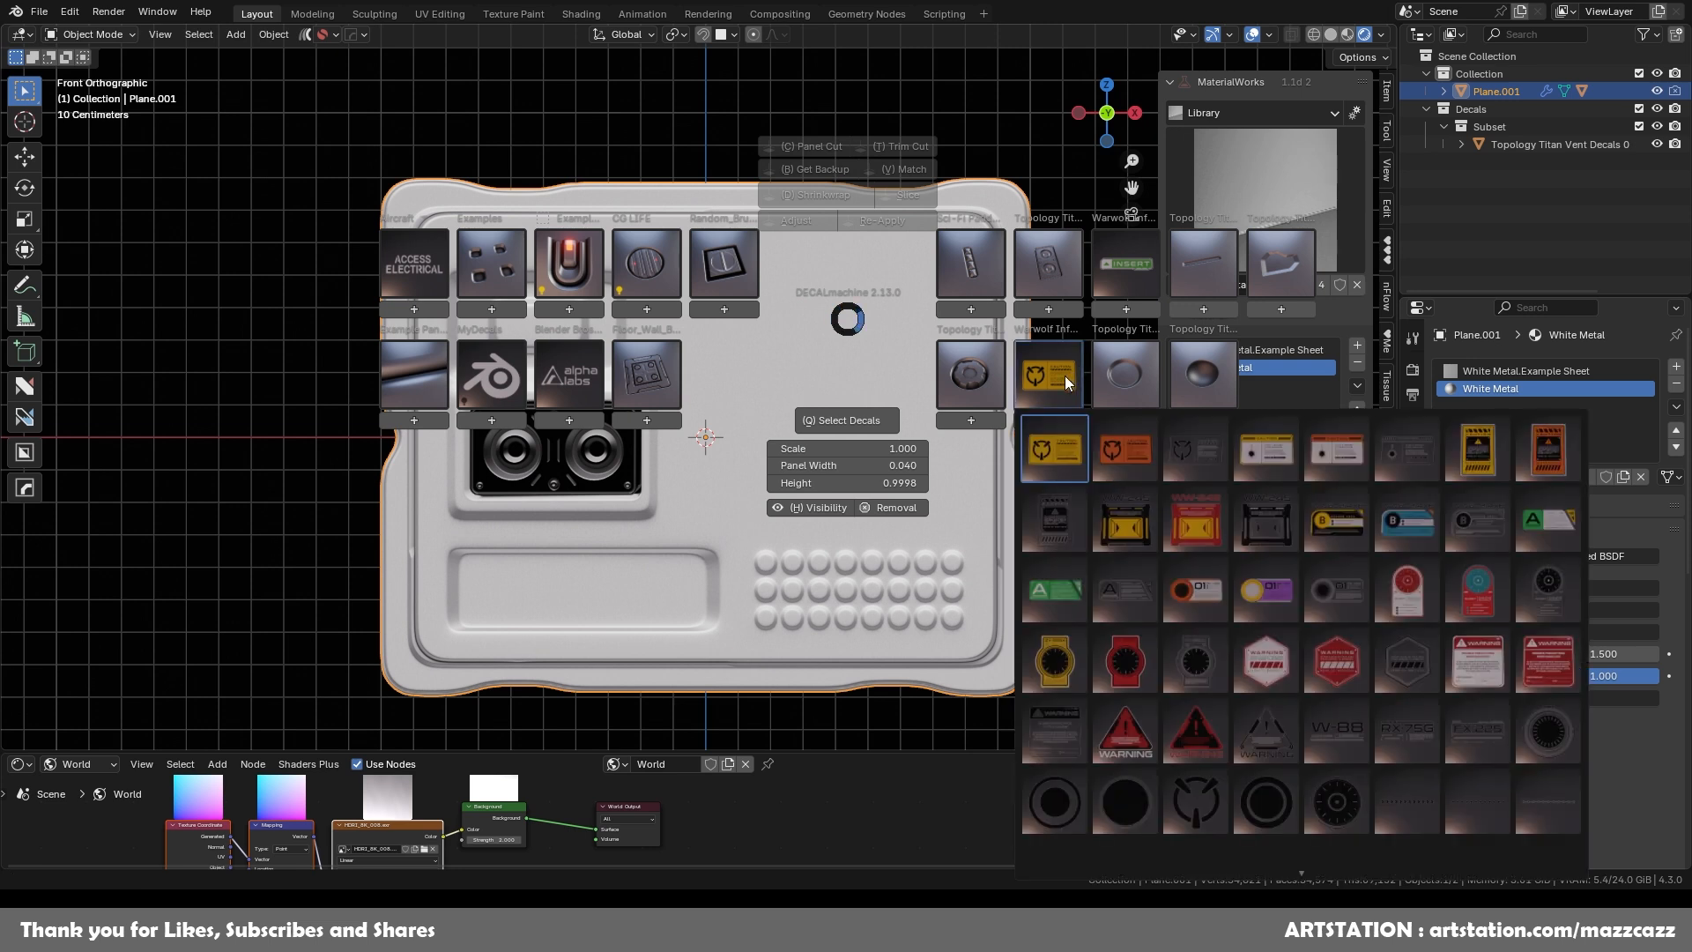
{"action": "left_click", "coordinate": [1050, 362]}
{"action": "scroll", "coordinate": [1478, 535], "scroll_direction": "down", "scroll_amount": 3}
{"action": "scroll", "coordinate": [1335, 445], "scroll_direction": "up", "scroll_amount": 3}
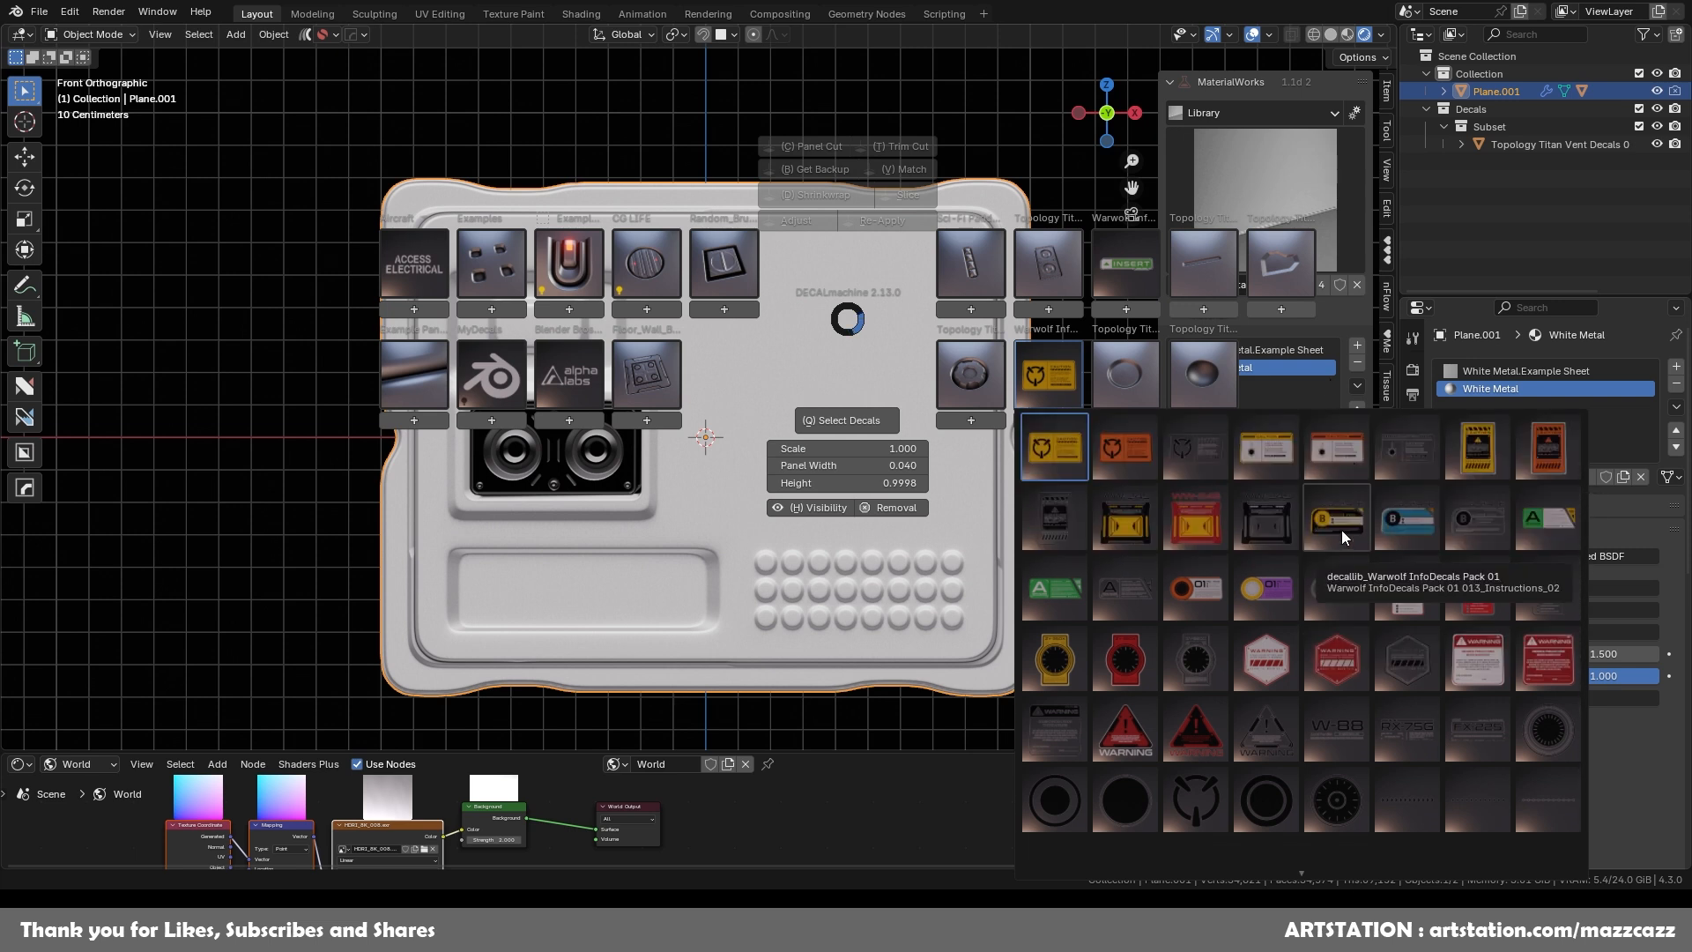
{"action": "left_click", "coordinate": [1409, 537]}
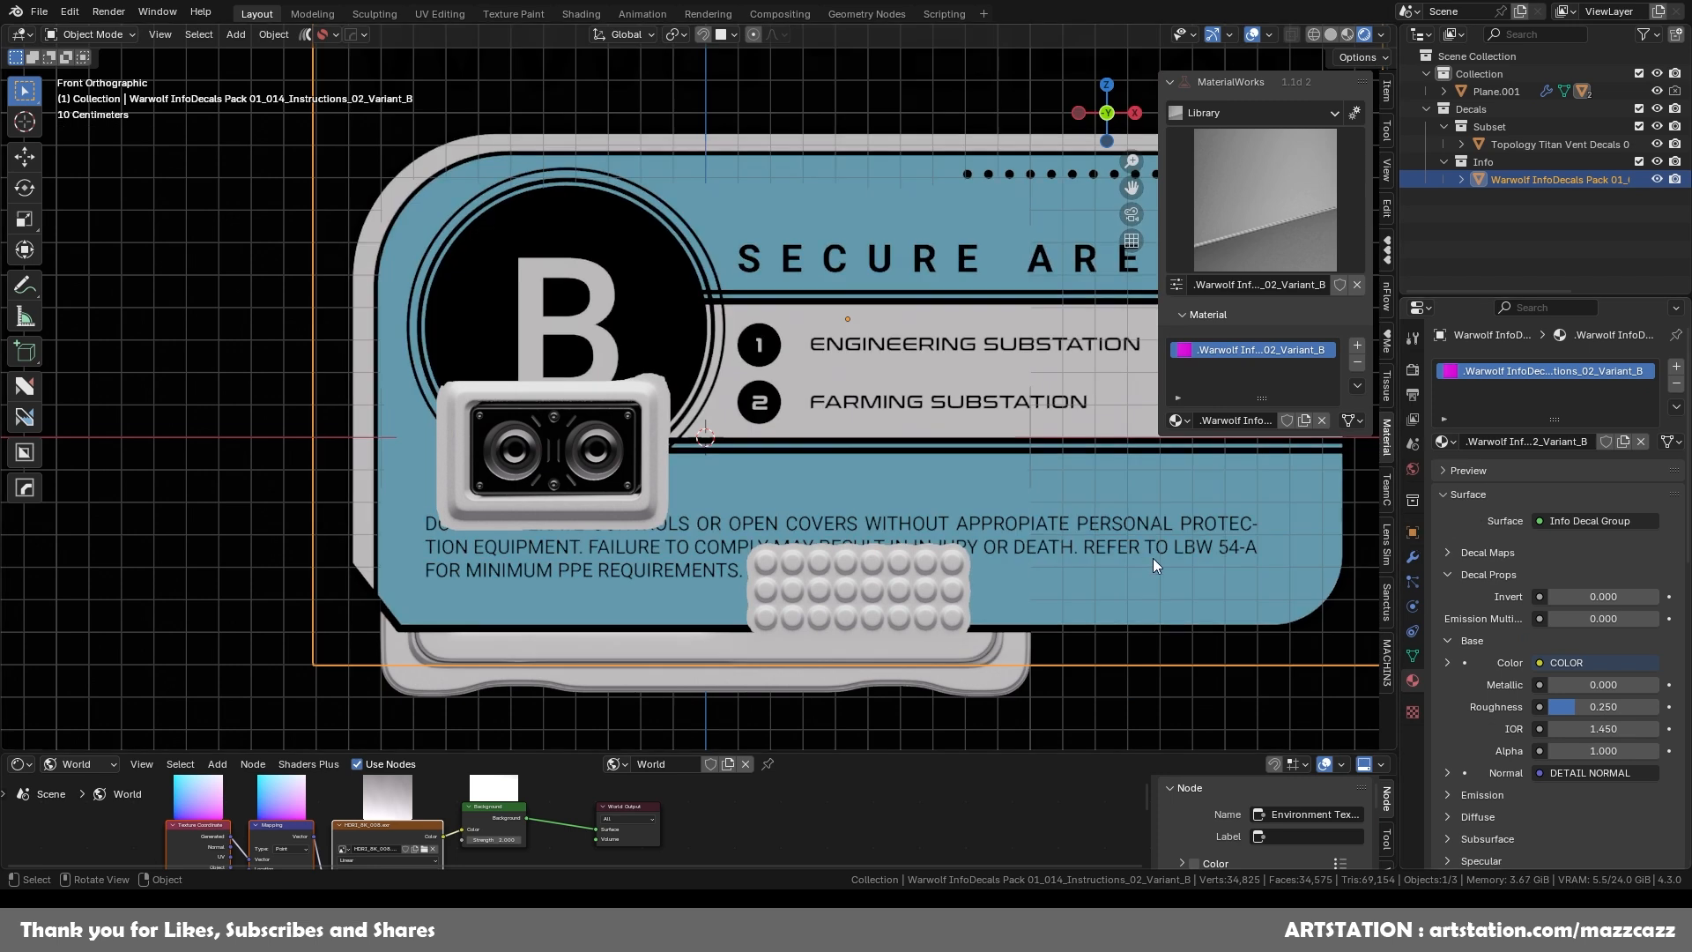
Scale the info decal down to just under half the panel's width and place it on the panel's upper-right area
{"action": "key", "text": "s"}
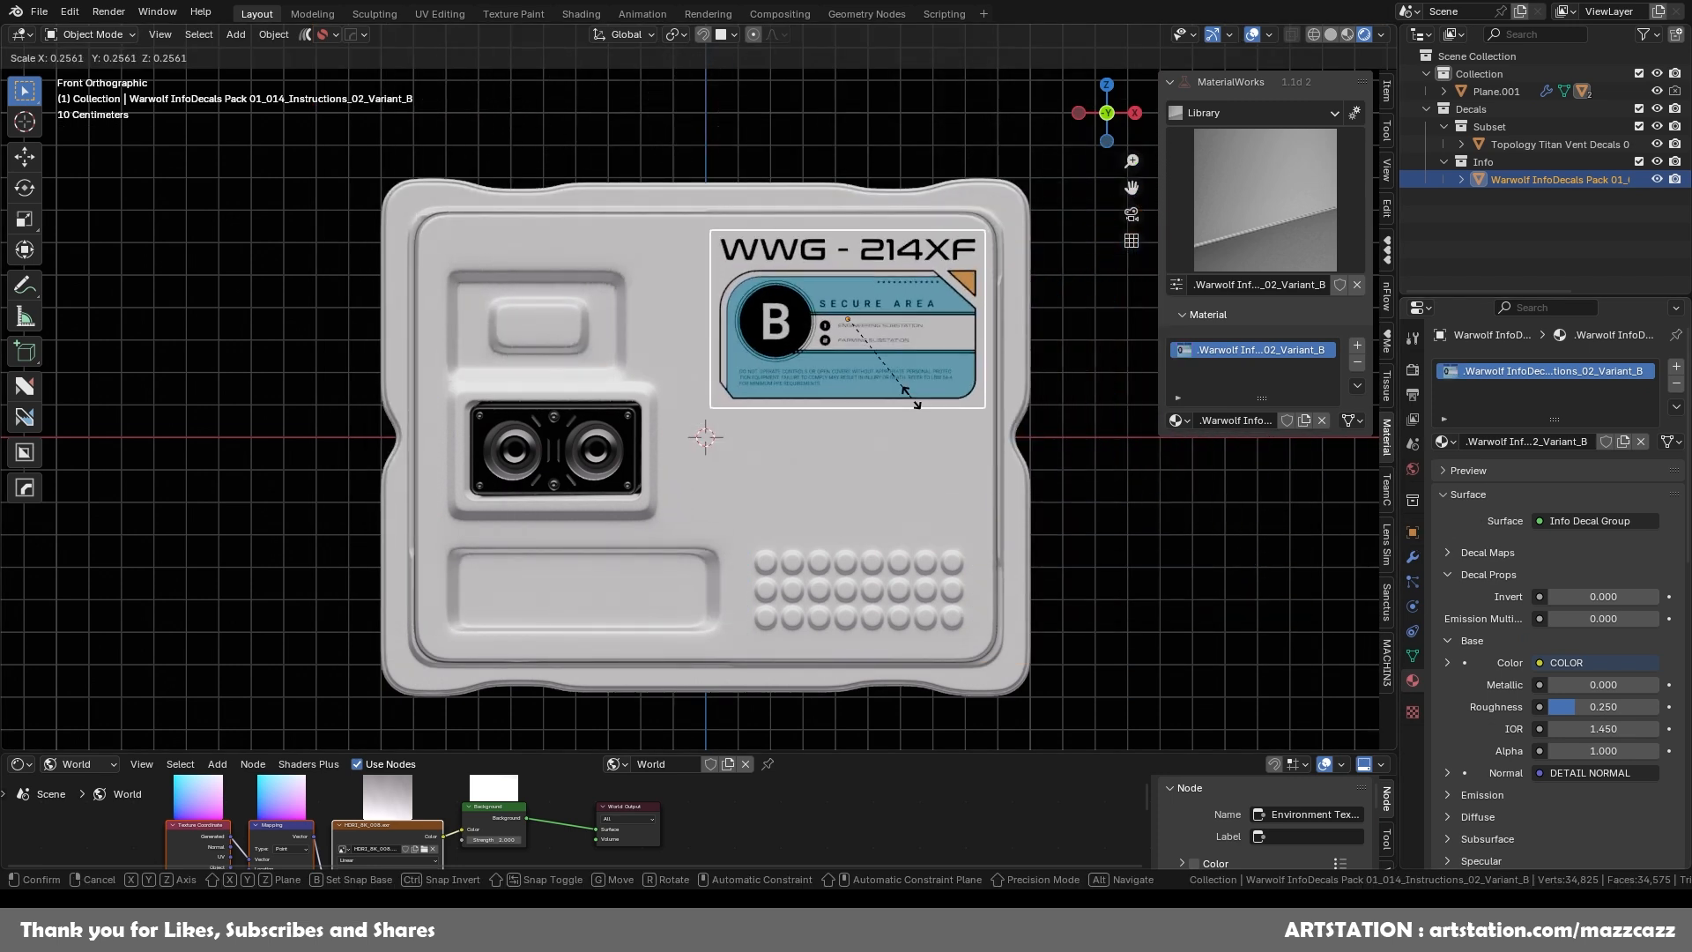
{"action": "left_click", "coordinate": [908, 357]}
{"action": "key", "text": "g"}
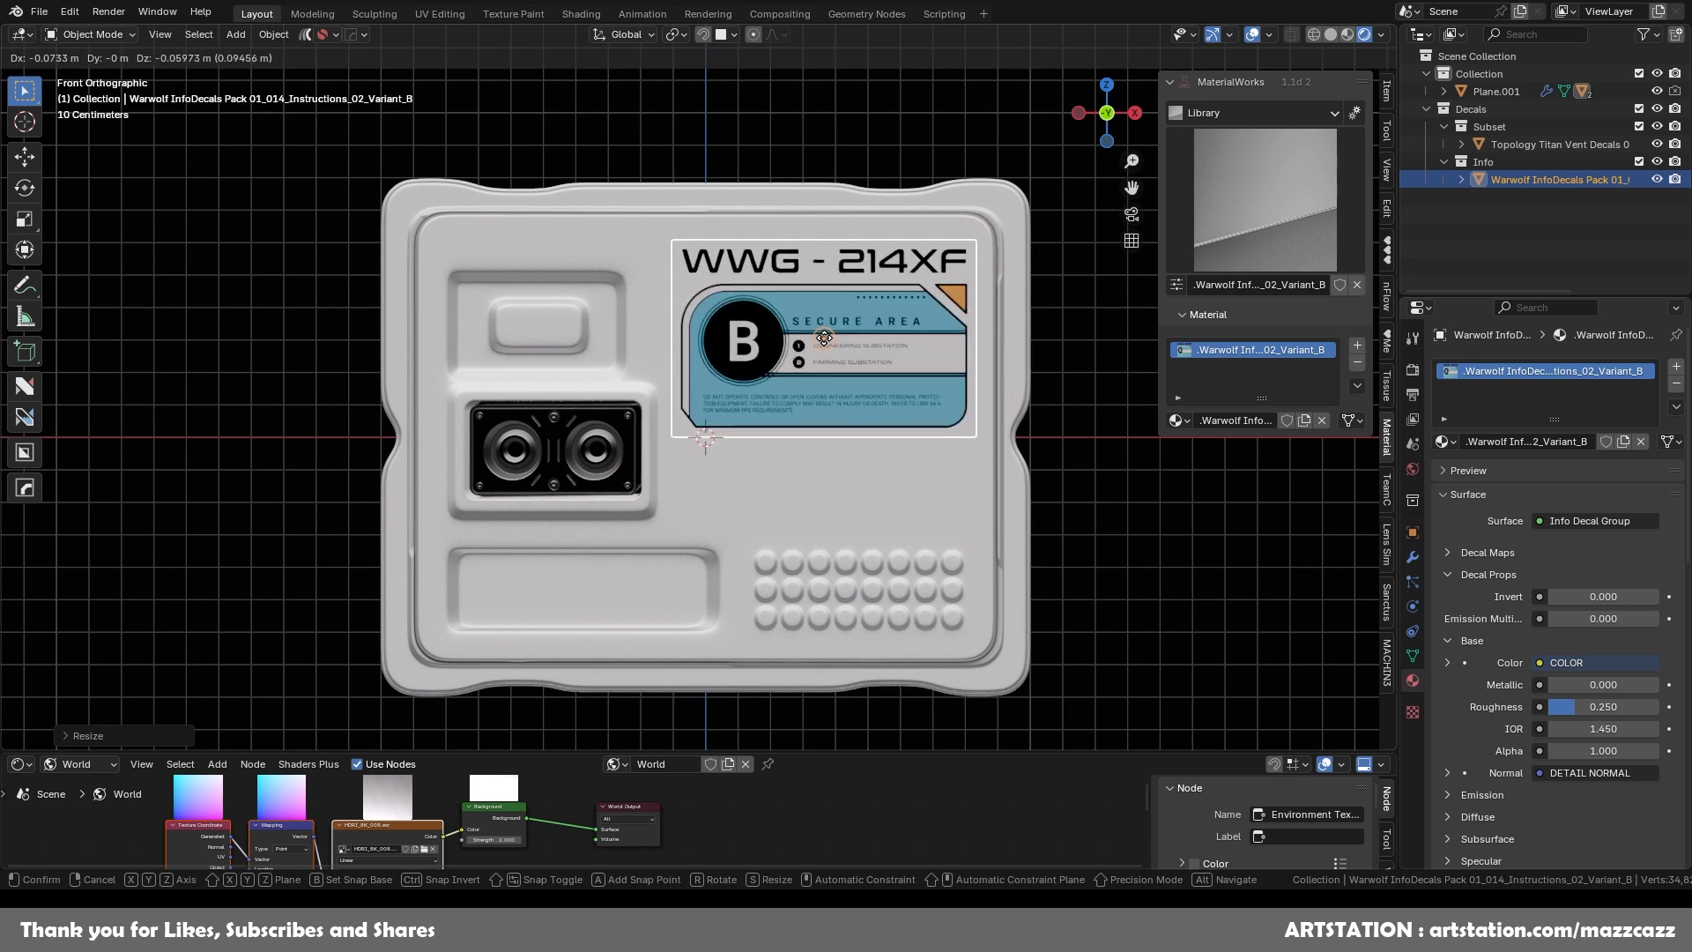
{"action": "left_click", "coordinate": [822, 336]}
Project the info decal onto the panel surface, check it from the front, and save the file
{"action": "middle_click_drag", "start_coordinate": [822, 337], "coordinate": [869, 373]}
{"action": "key", "text": "d"}
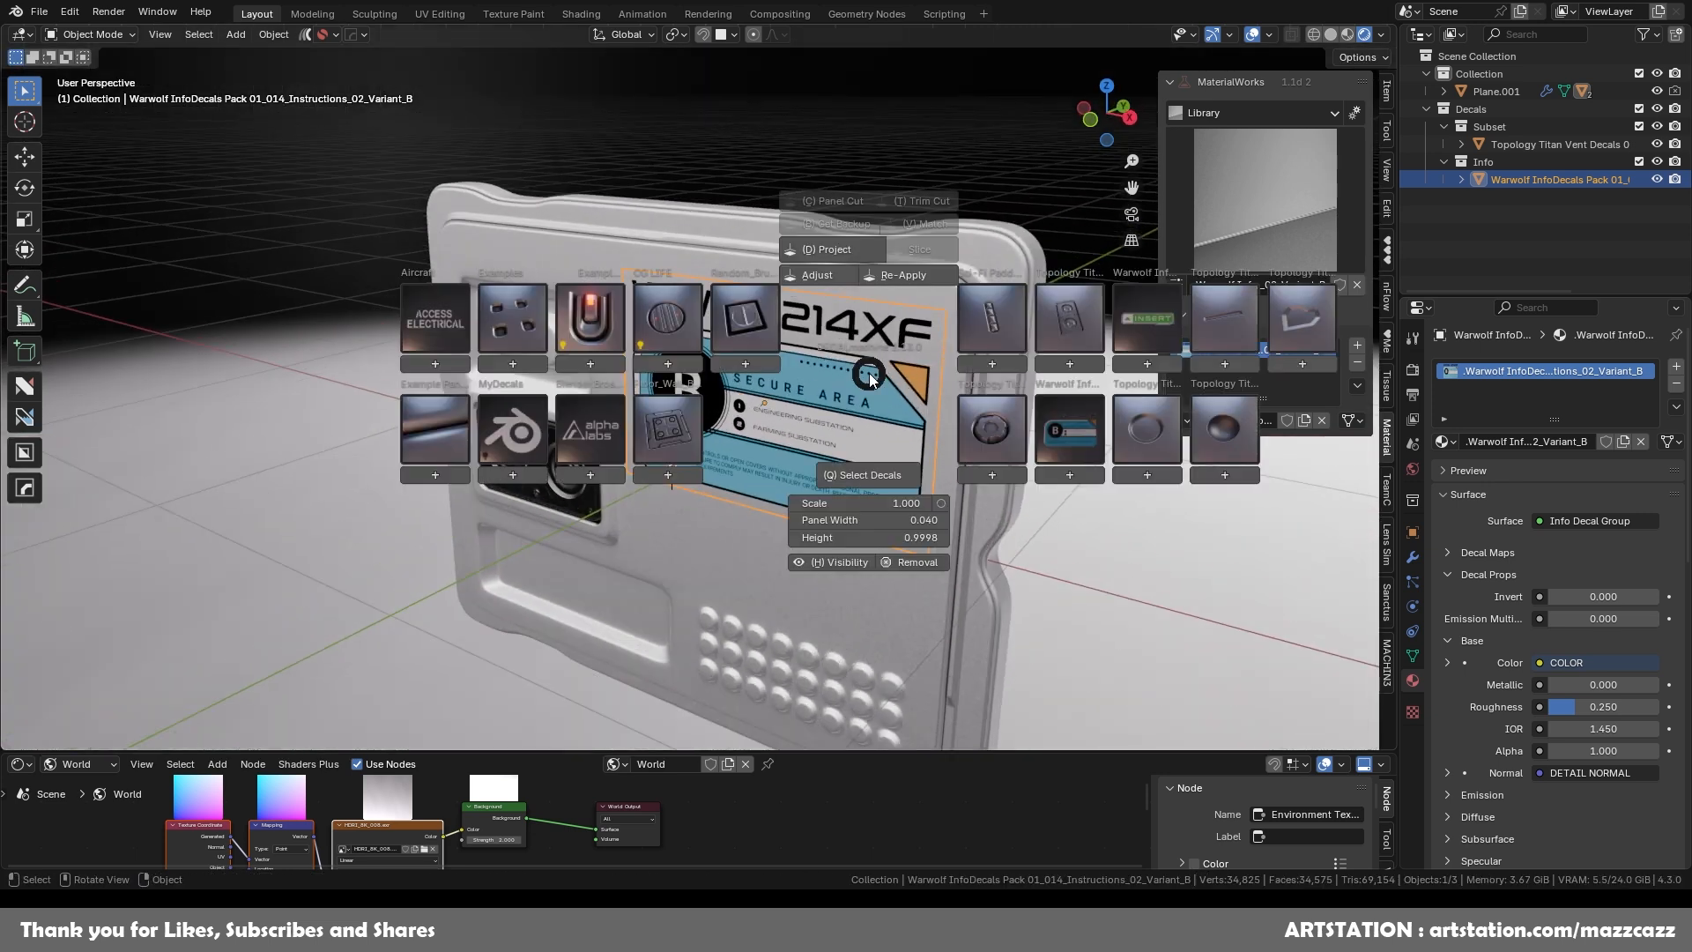
{"action": "left_click", "coordinate": [834, 253]}
{"action": "middle_click_drag", "start_coordinate": [1020, 462], "coordinate": [885, 440]}
{"action": "left_click", "coordinate": [1112, 124]}
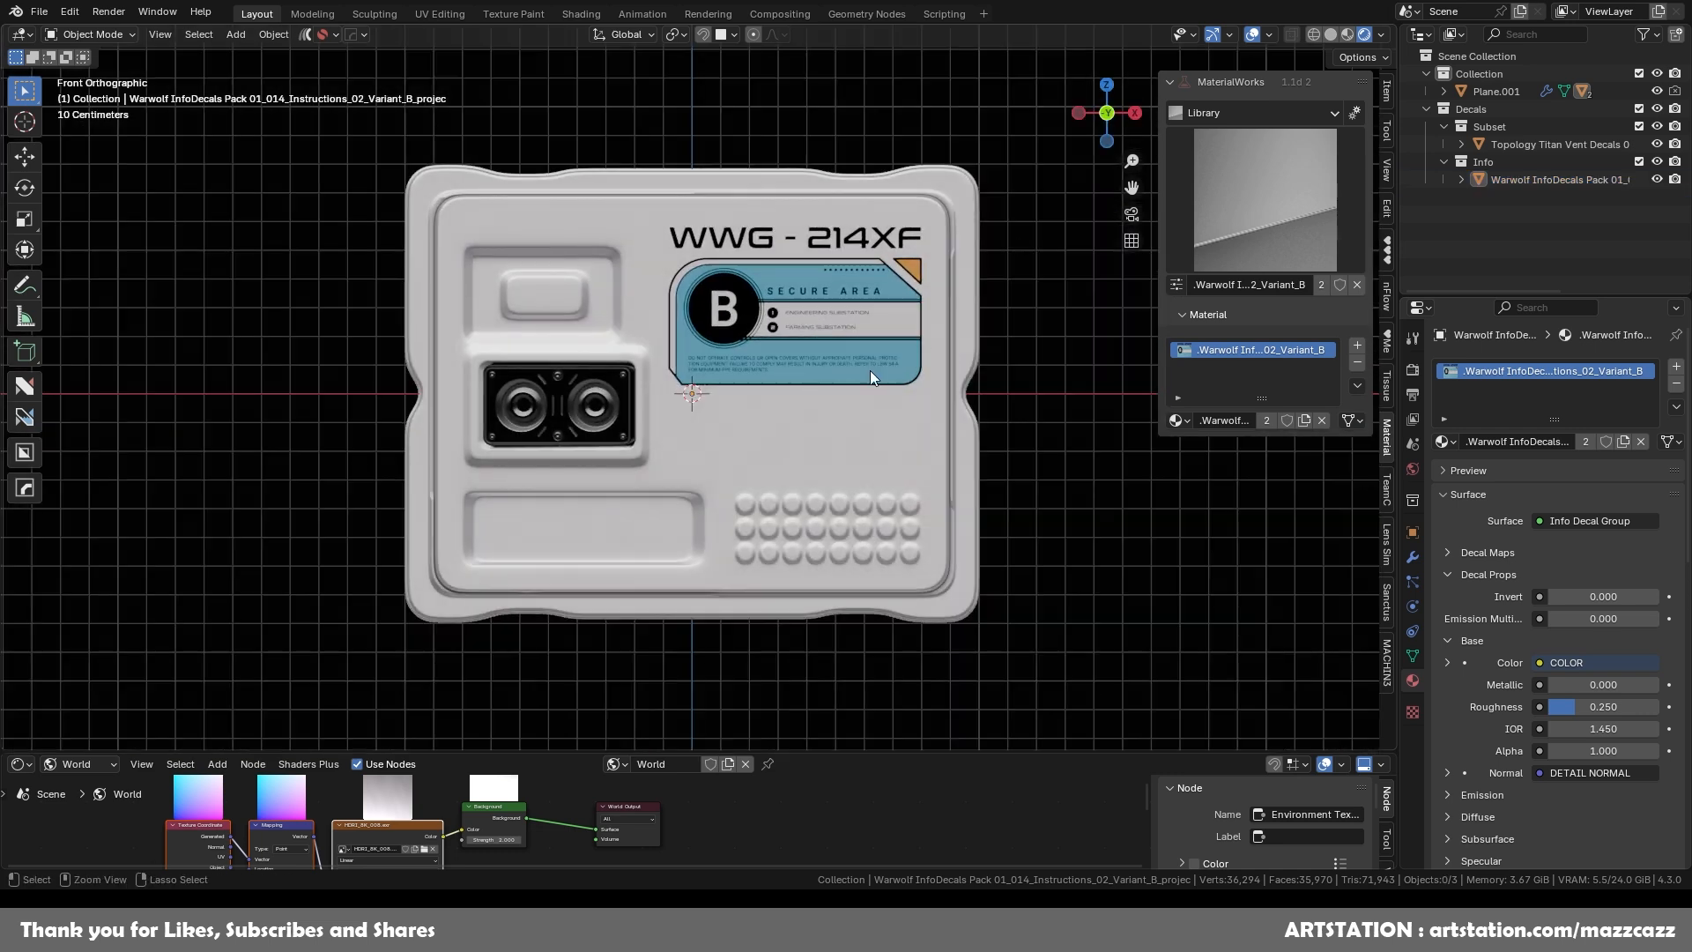
{"action": "key", "text": "ctrl+s"}
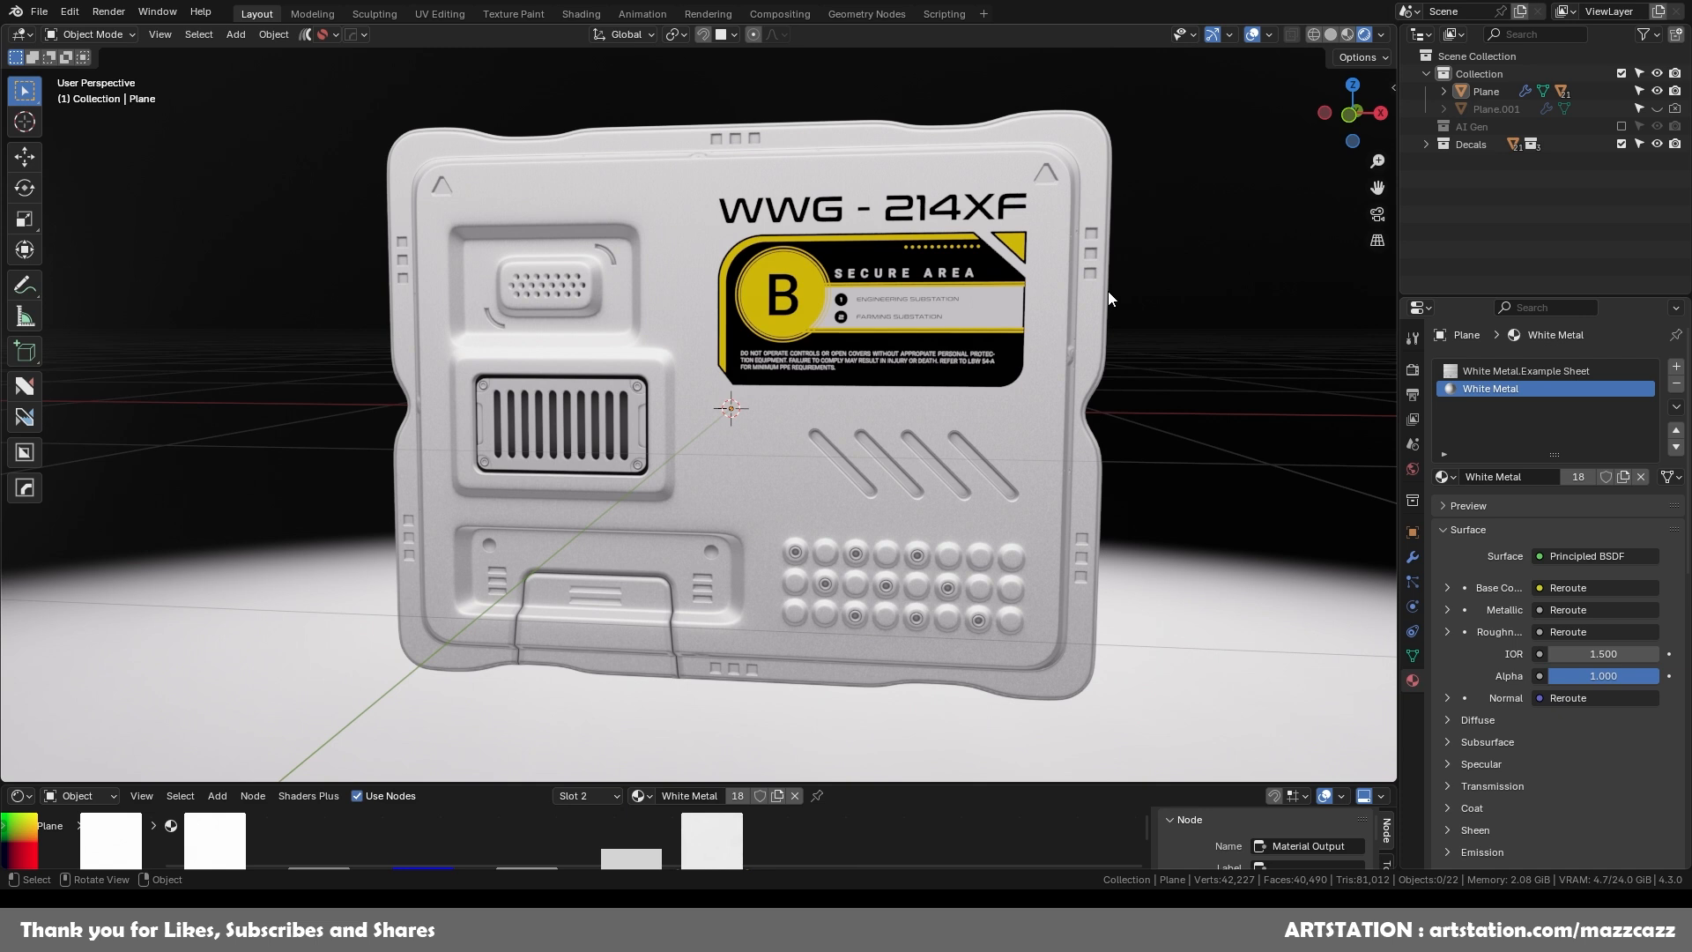
Examine the fully detailed panel with the yellow SECURE AREA decal from several angles and distances
{"action": "middle_click_drag", "start_coordinate": [1103, 288], "coordinate": [800, 297]}
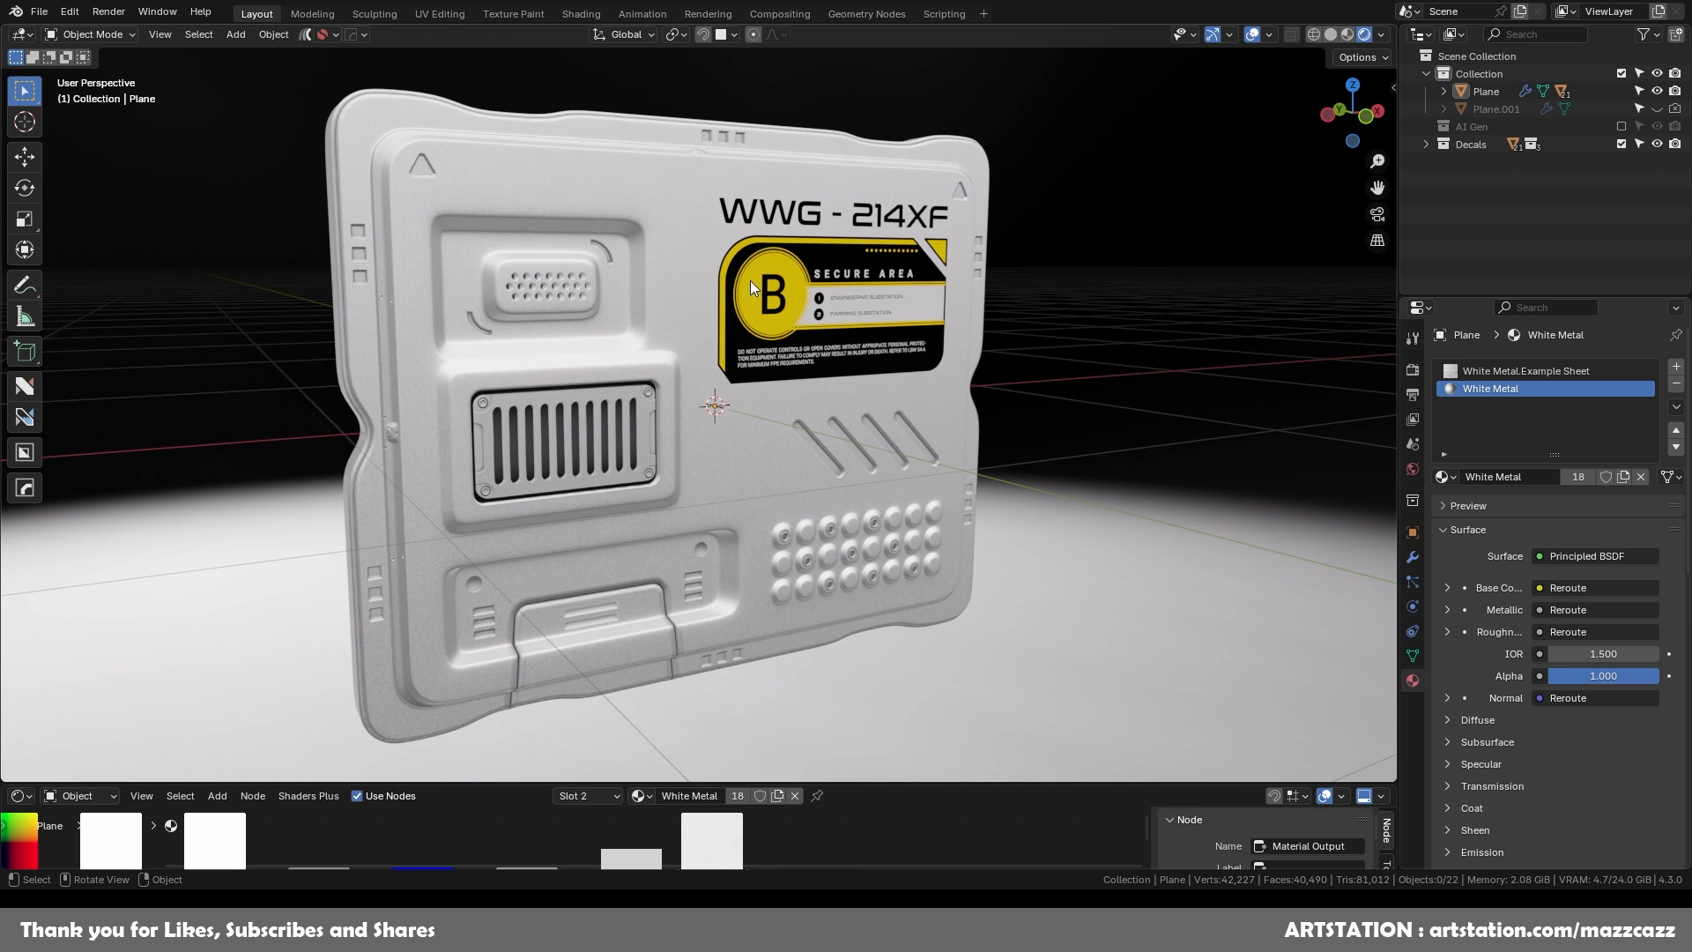
{"action": "left_click", "coordinate": [1365, 114]}
{"action": "scroll", "coordinate": [1192, 183], "scroll_direction": "down", "scroll_amount": 3}
{"action": "middle_click_drag", "start_coordinate": [1192, 183], "coordinate": [777, 346]}
{"action": "scroll", "coordinate": [776, 345], "scroll_direction": "up", "scroll_amount": 3}
{"action": "scroll", "coordinate": [763, 343], "scroll_direction": "down", "scroll_amount": 3}
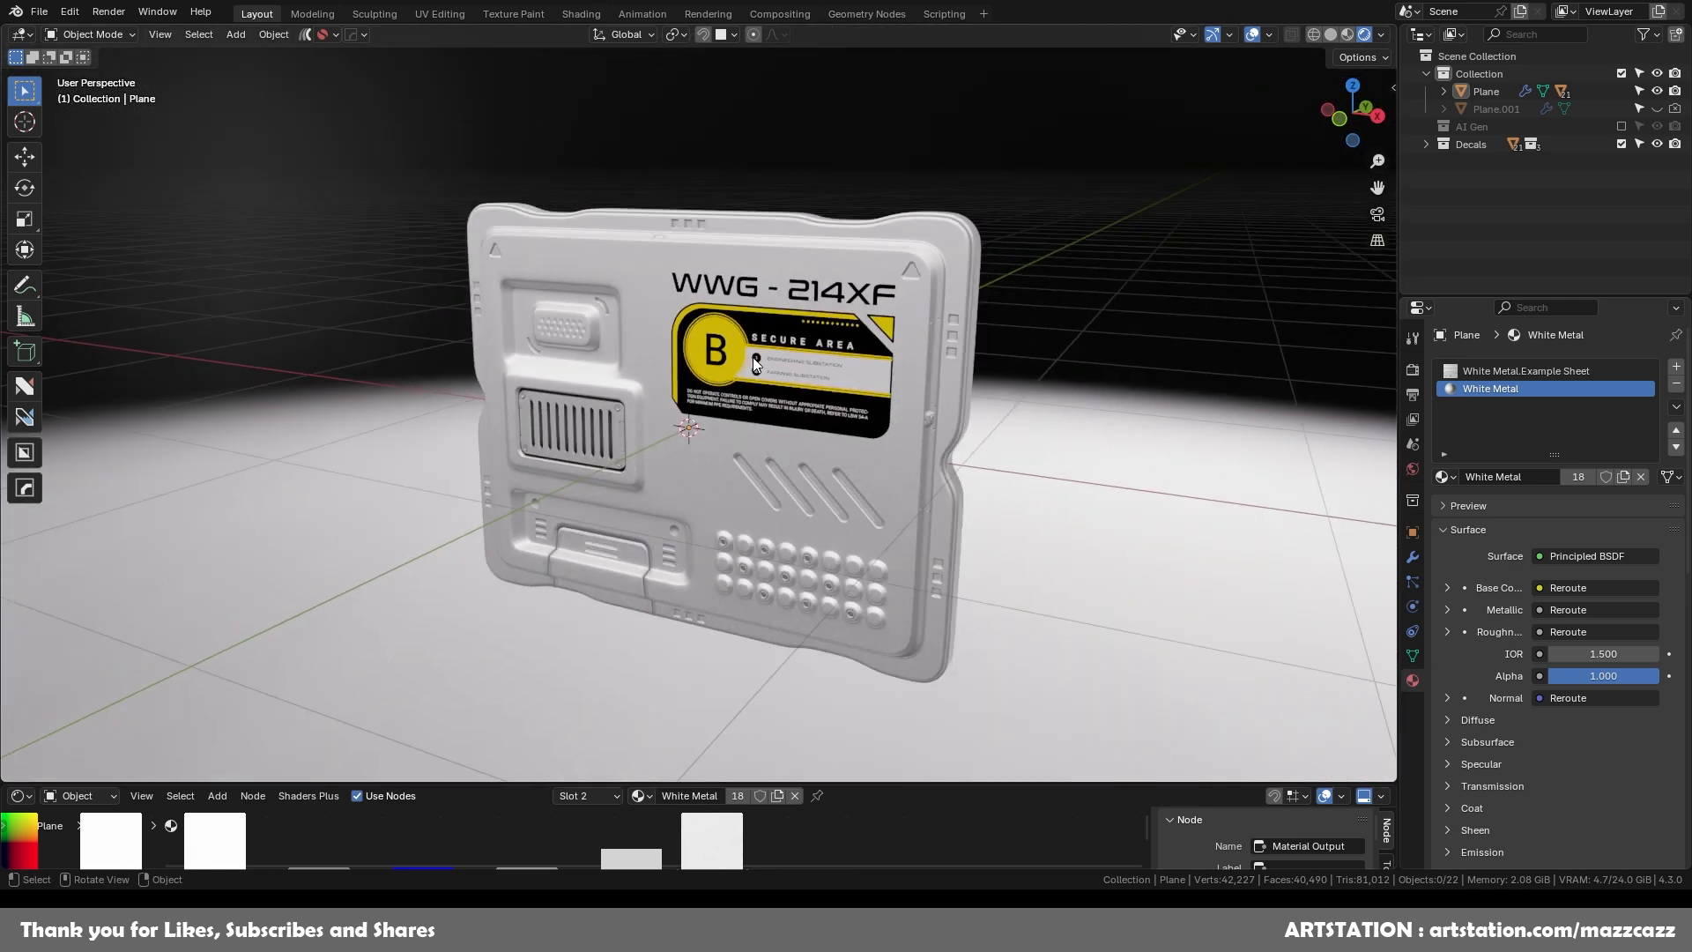